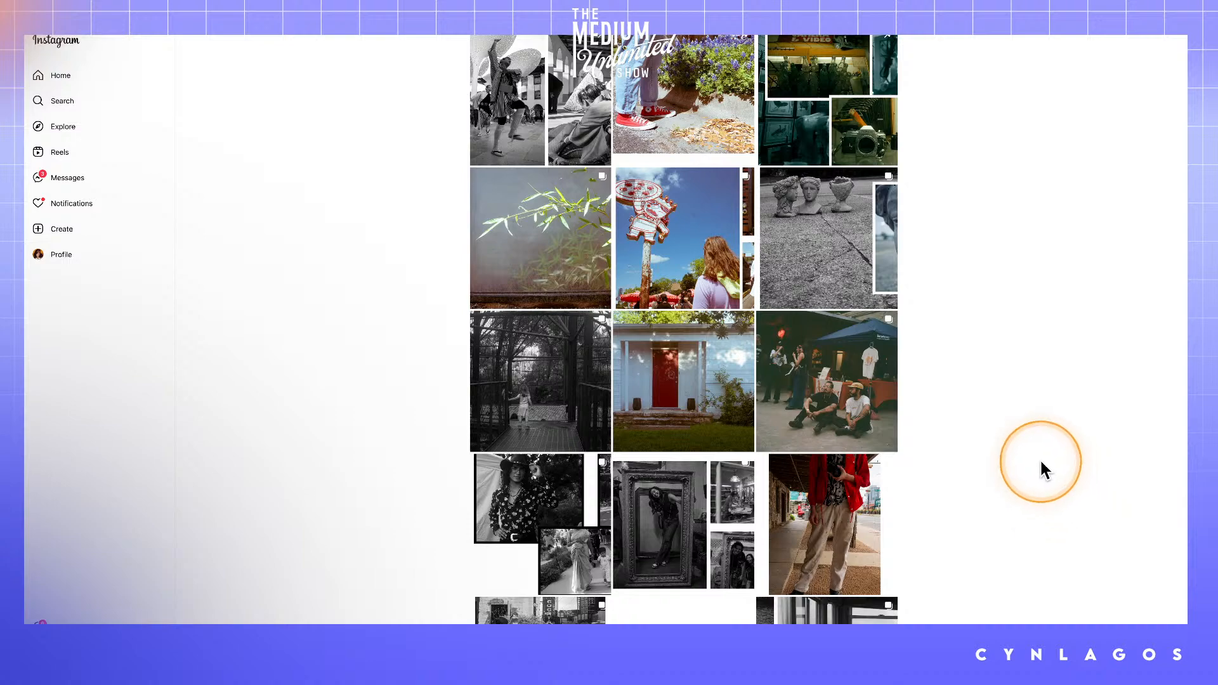
# - View the pinned black-and-white dancers post on the photographer's profile, page through its photos and return to the post grid
pyautogui.scroll(3, 967, 539)
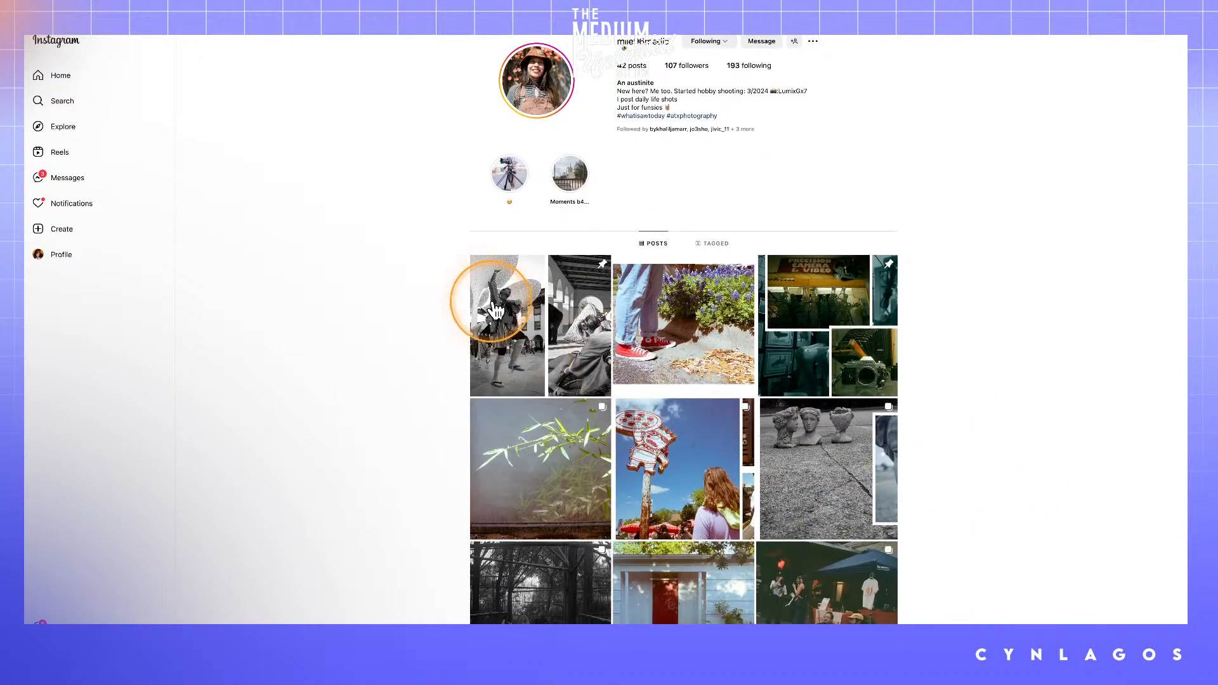
pyautogui.click(541, 330)
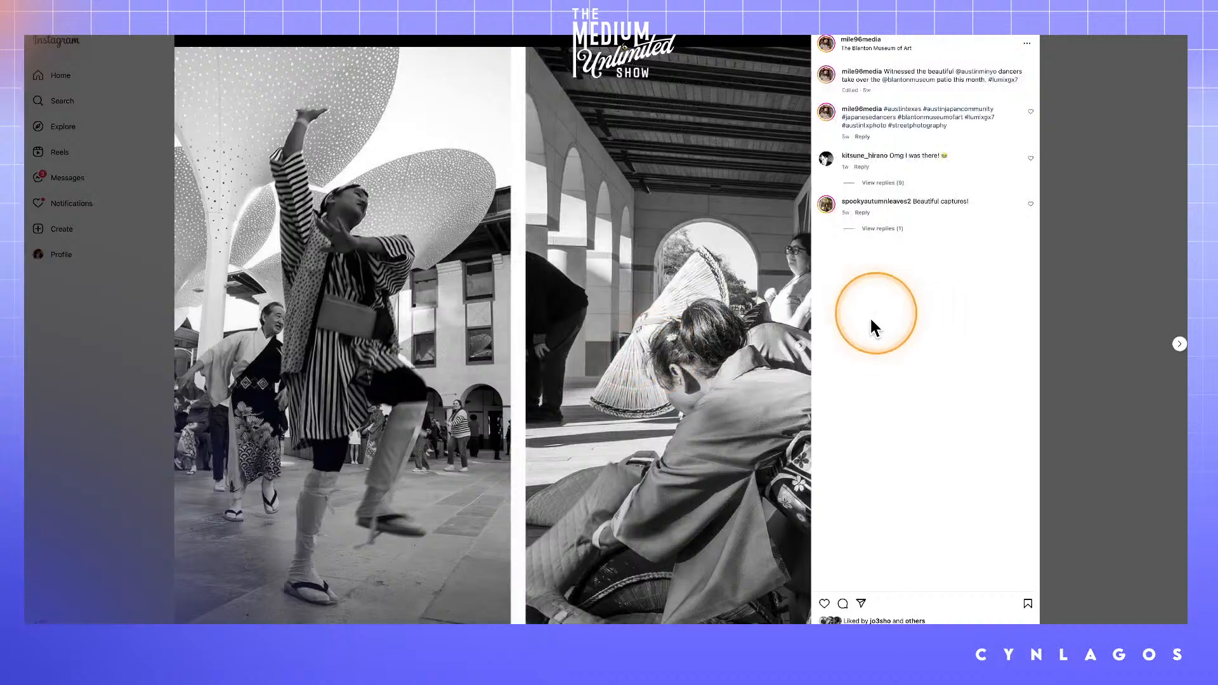
pyautogui.click(801, 346)
pyautogui.click(800, 346)
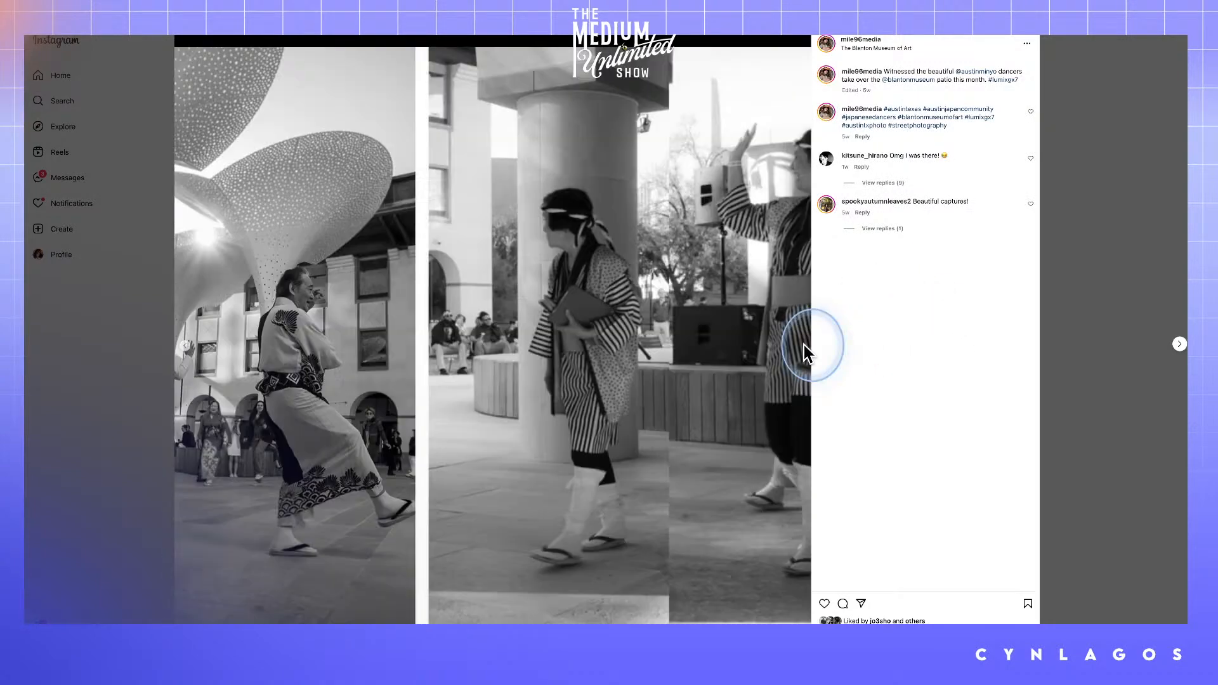
pyautogui.click(805, 345)
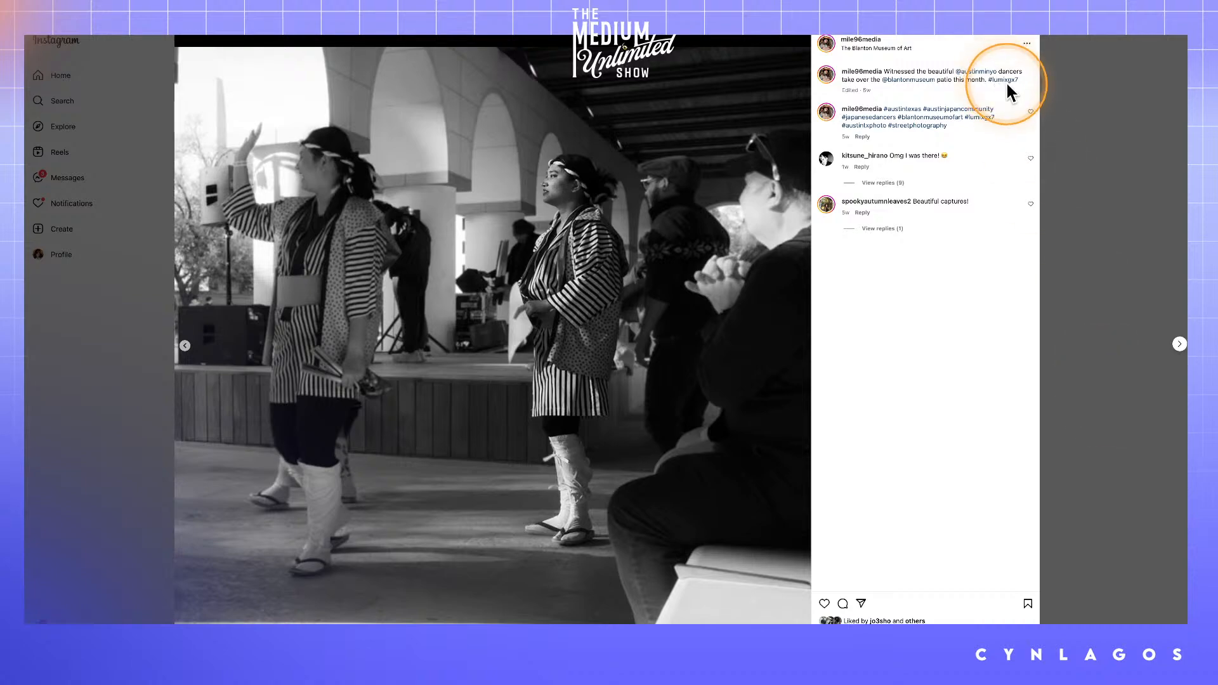
pyautogui.click(1097, 151)
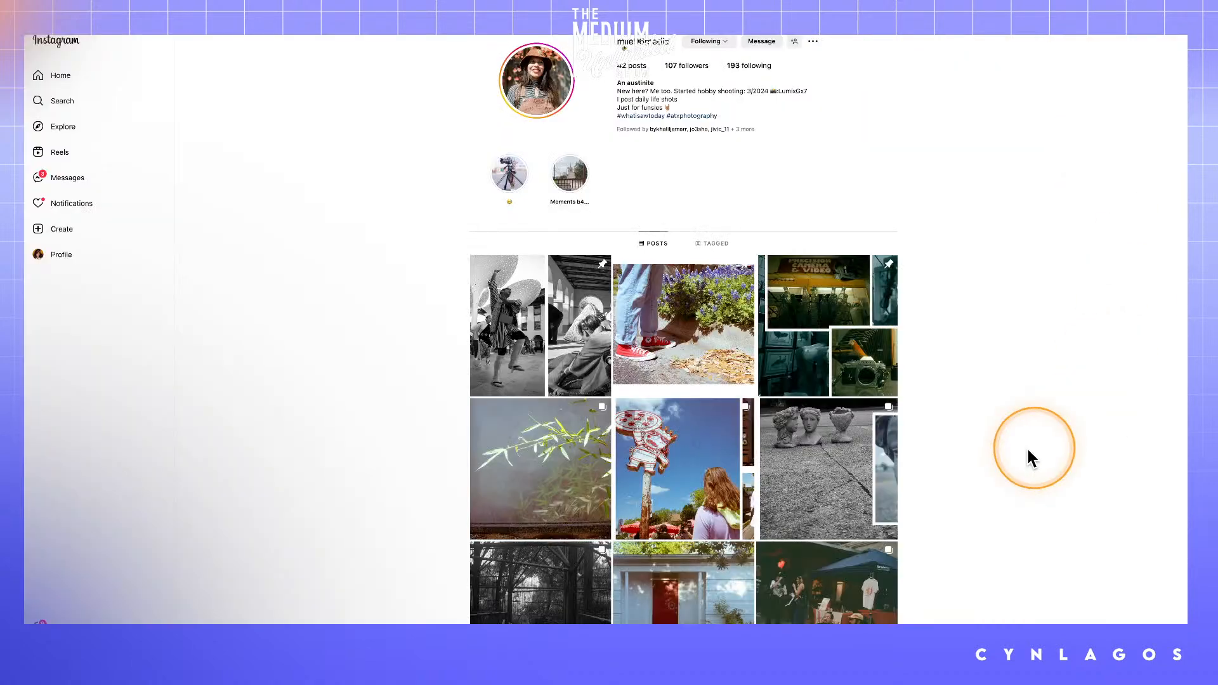
# - View the color post of two men sitting by a tent, look at its second photo and return to the grid
pyautogui.scroll(-5, 825, 476)
pyautogui.click(836, 338)
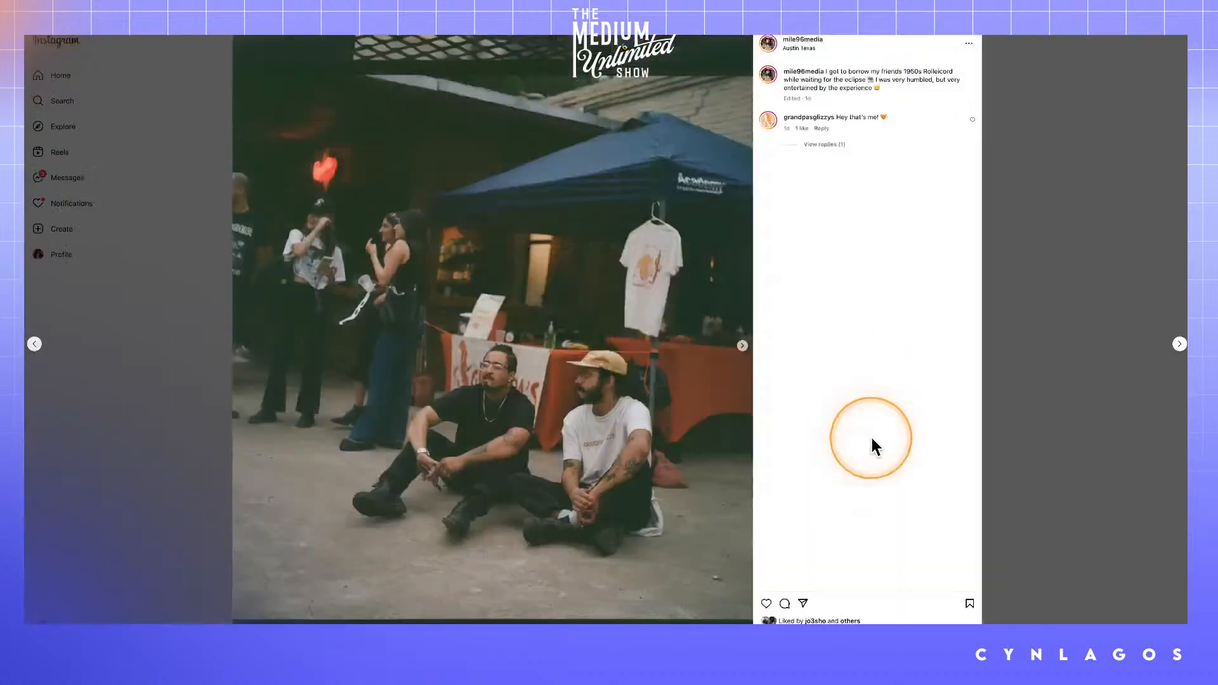
pyautogui.click(745, 348)
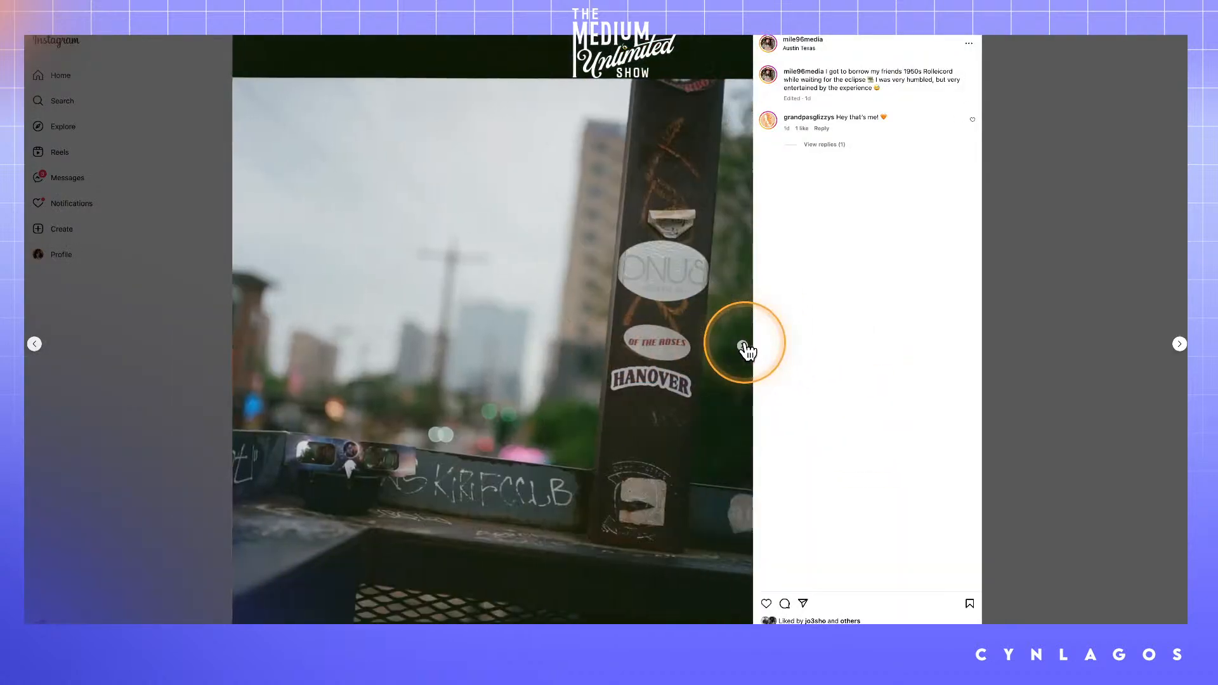
pyautogui.click(1054, 308)
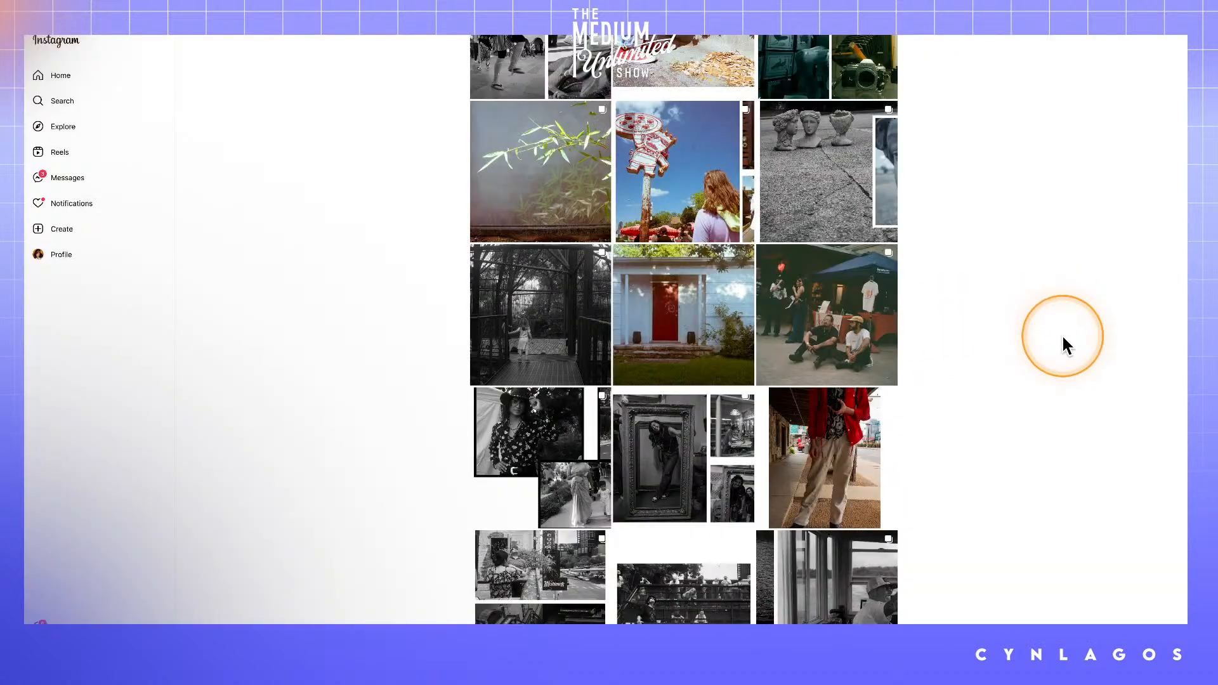
# - Page through the black-and-white picture-frame post and return to the beginning of the profile
pyautogui.click(740, 428)
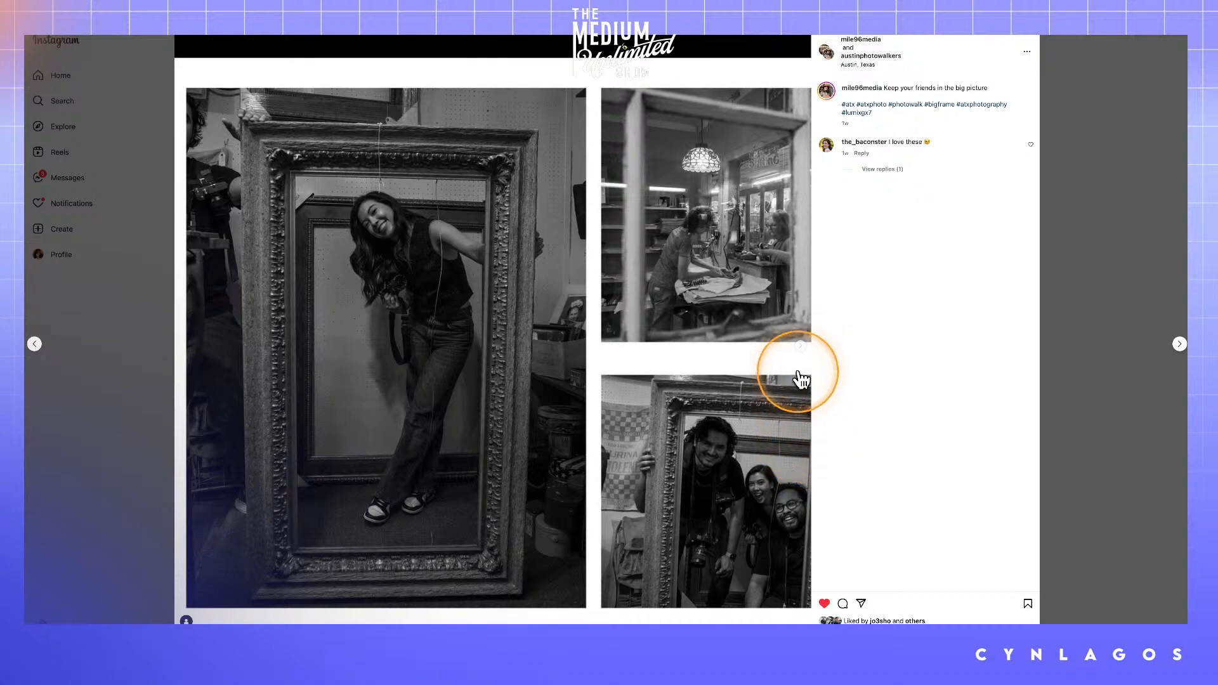
pyautogui.click(803, 349)
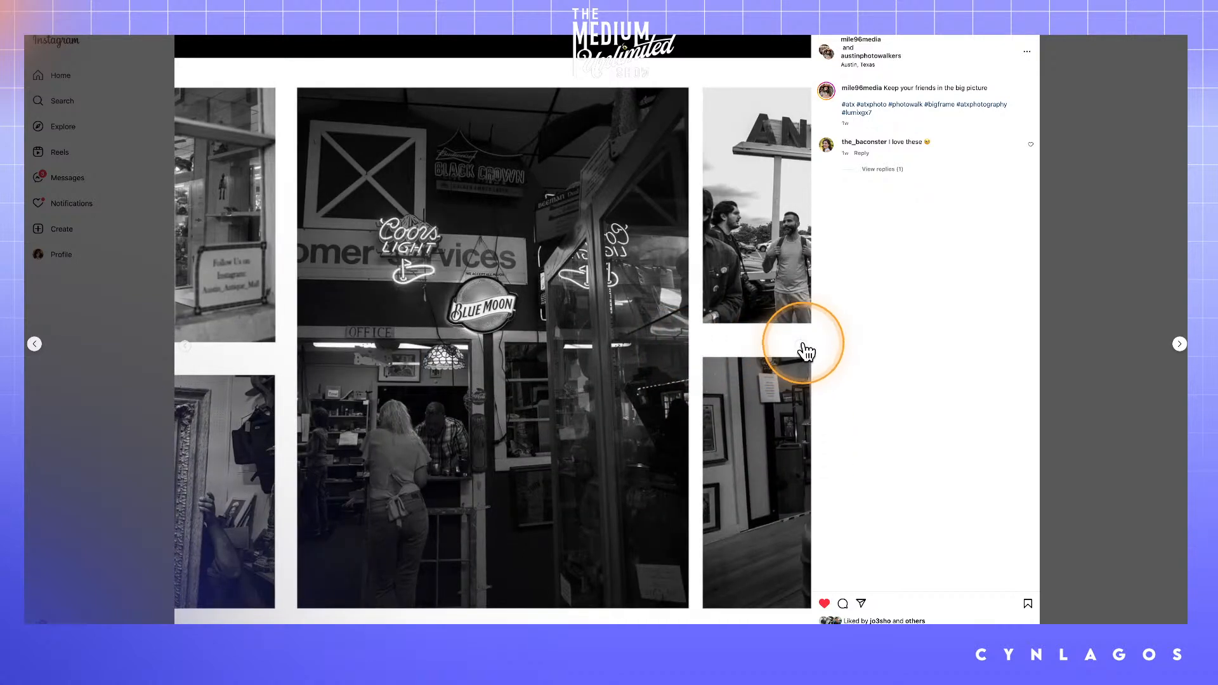
pyautogui.click(806, 355)
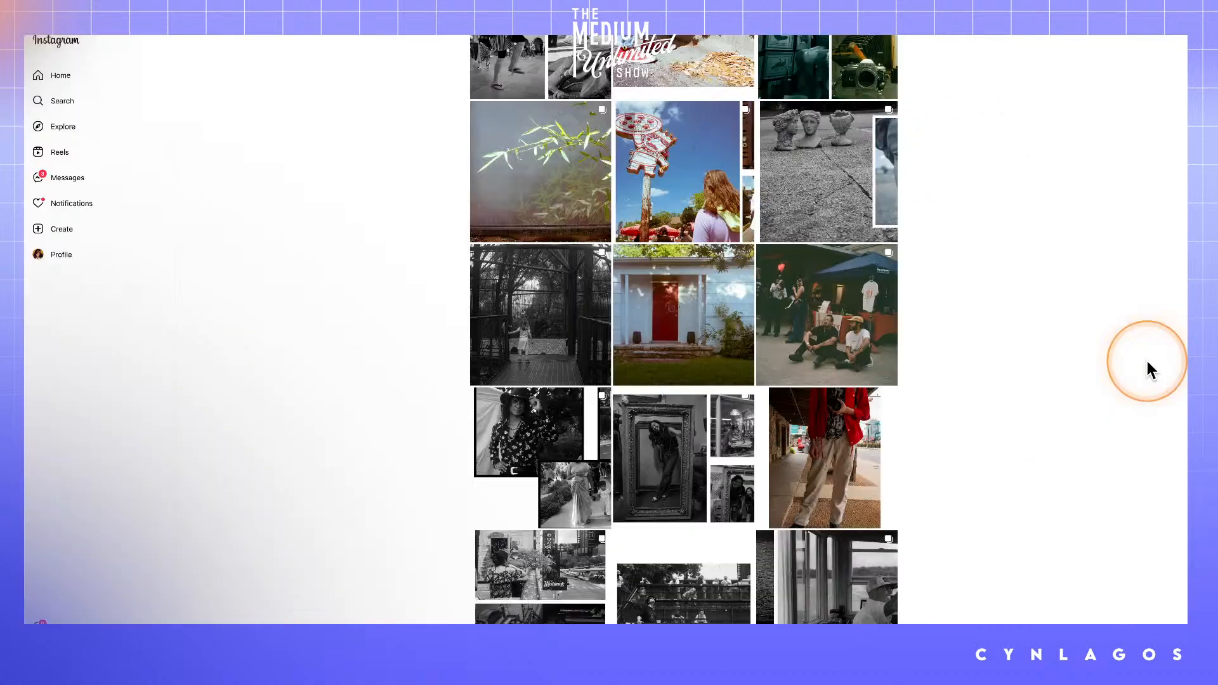
pyautogui.click(1146, 359)
pyautogui.scroll(5, 1147, 367)
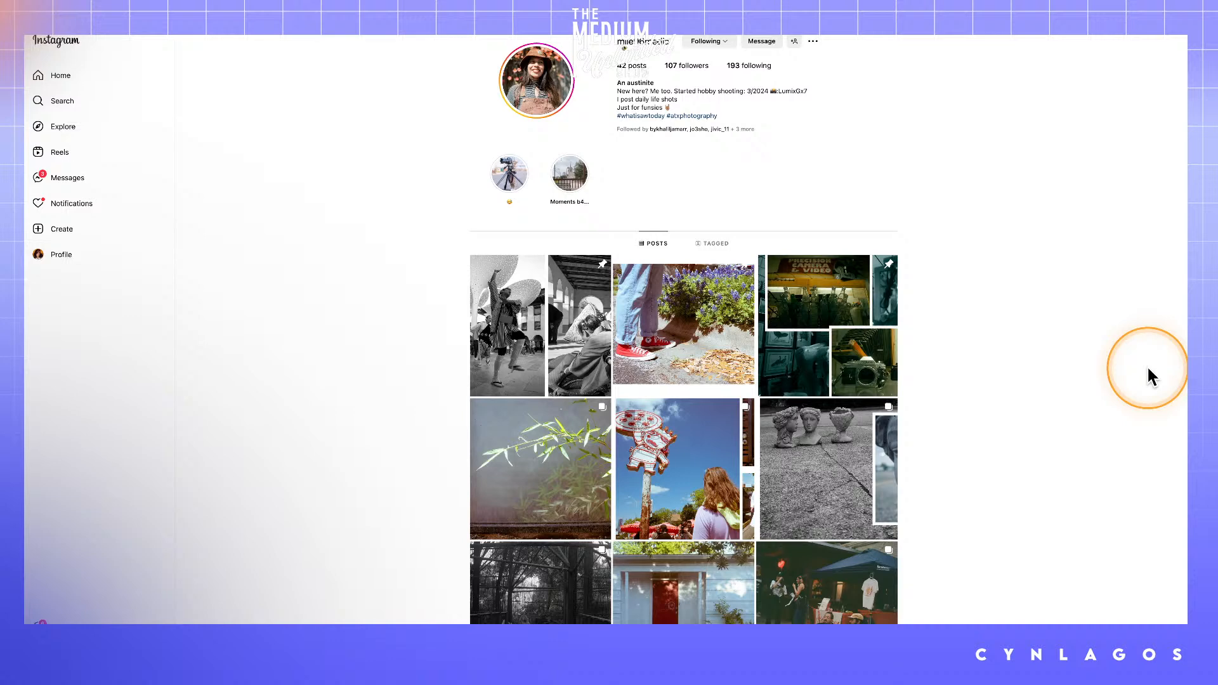
# - Switch to Lightroom with the portrait of the woman against the yellow fence
pyautogui.press('super+Tab')
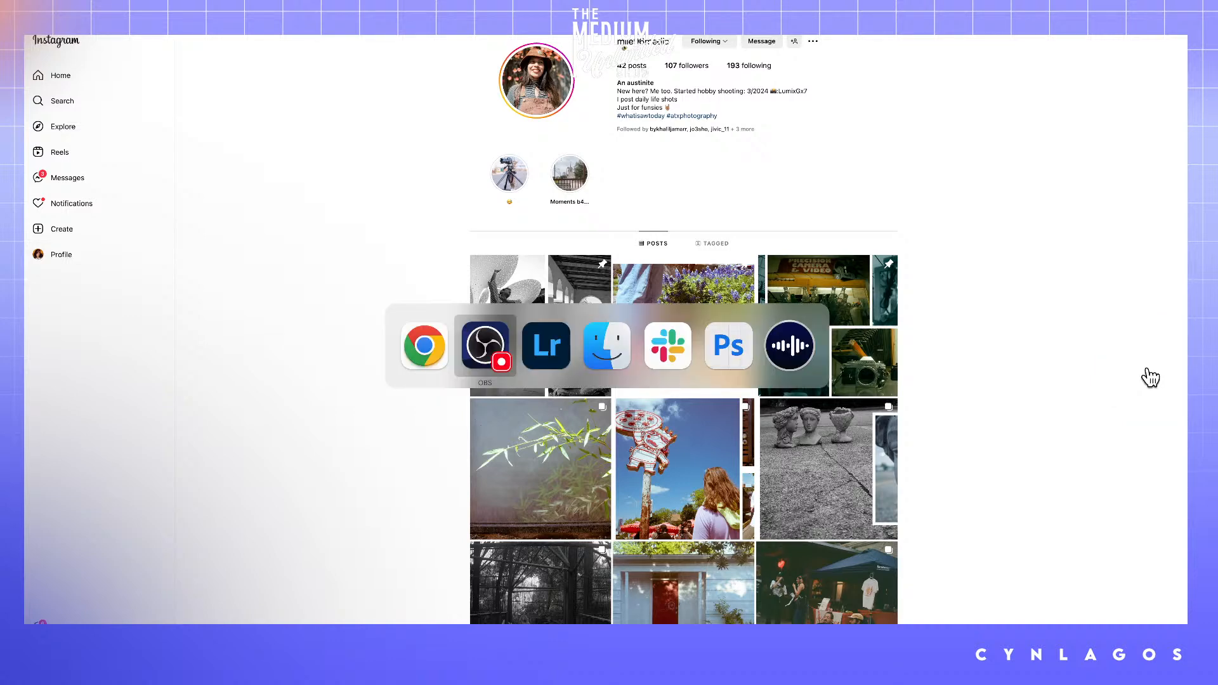
pyautogui.press('super+Tab')
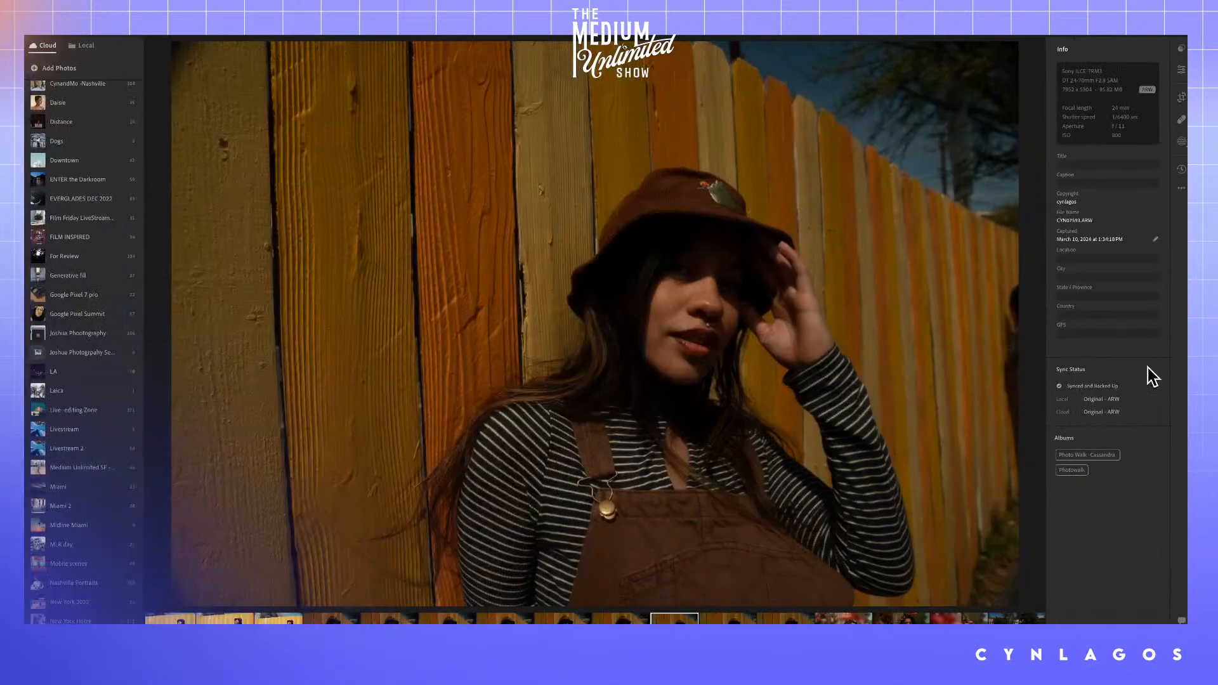
pyautogui.click(1159, 363)
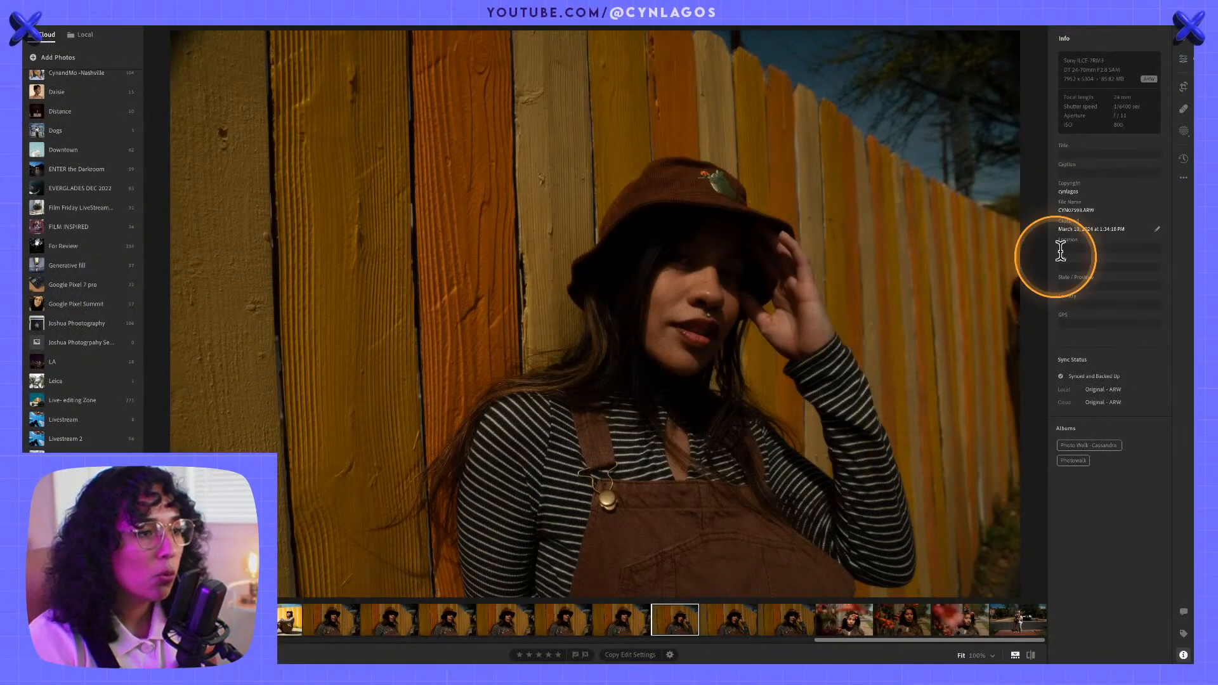
# - In the portrait's lens corrections, apply the Canon lens profile for the RF 24-70mm F2.8 L IS USM
pyautogui.click(1183, 59)
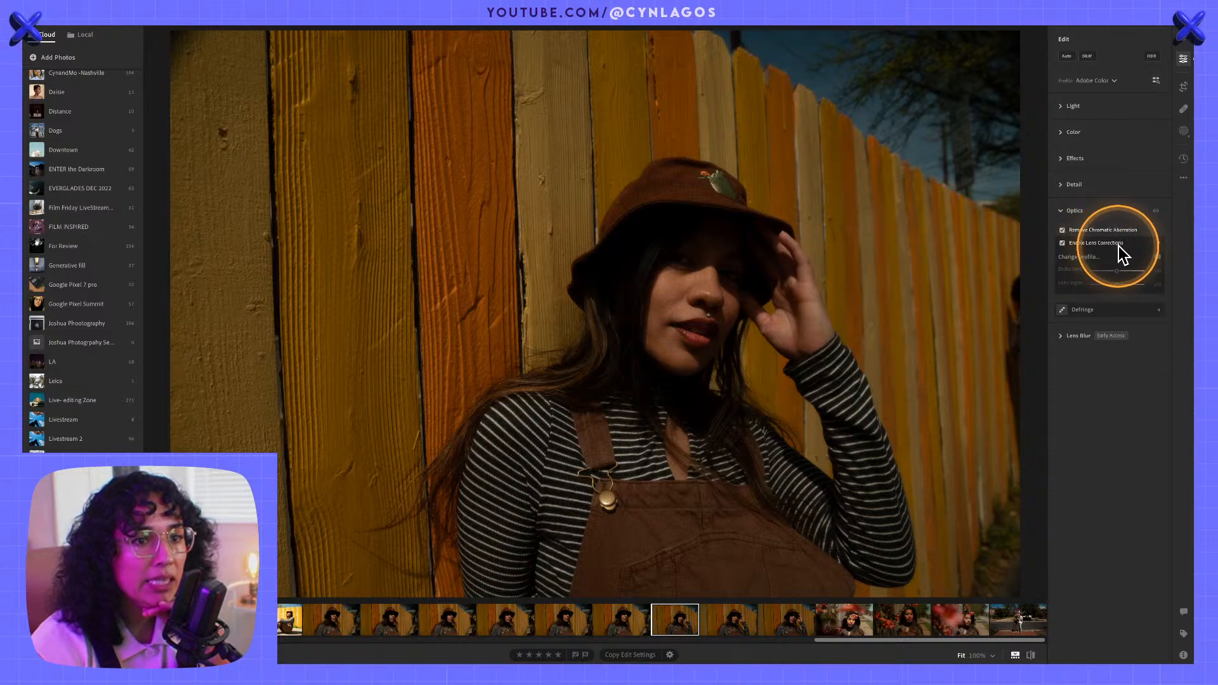
pyautogui.click(1064, 242)
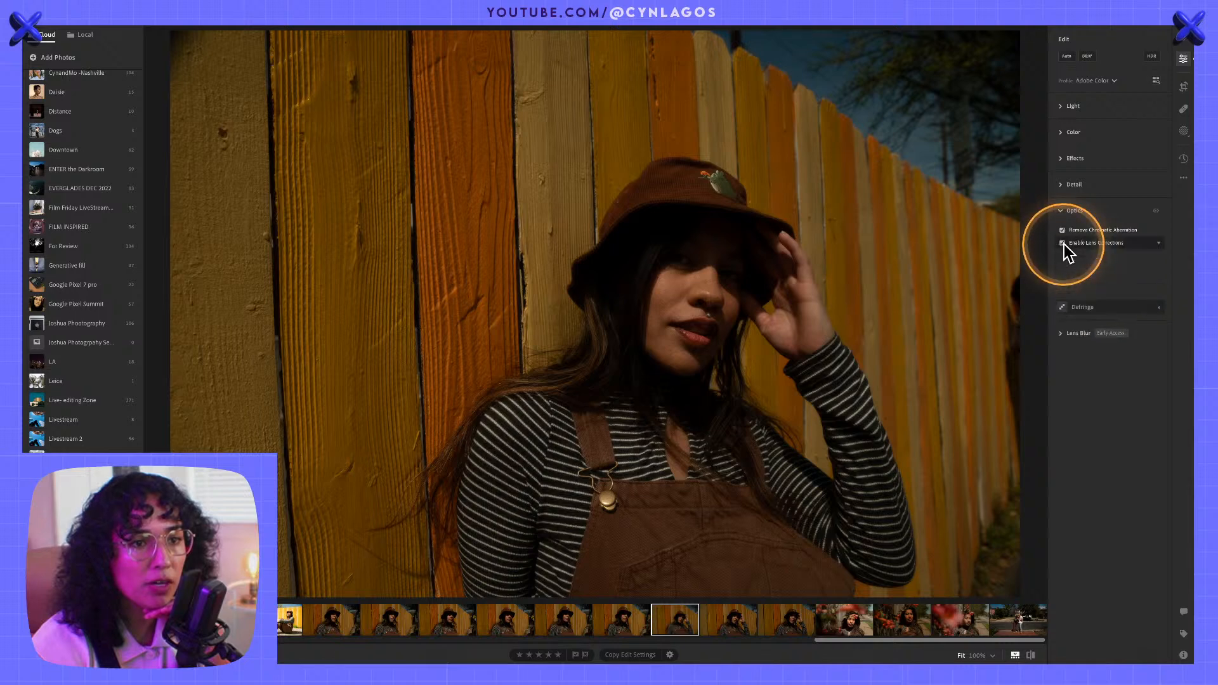
pyautogui.click(1158, 257)
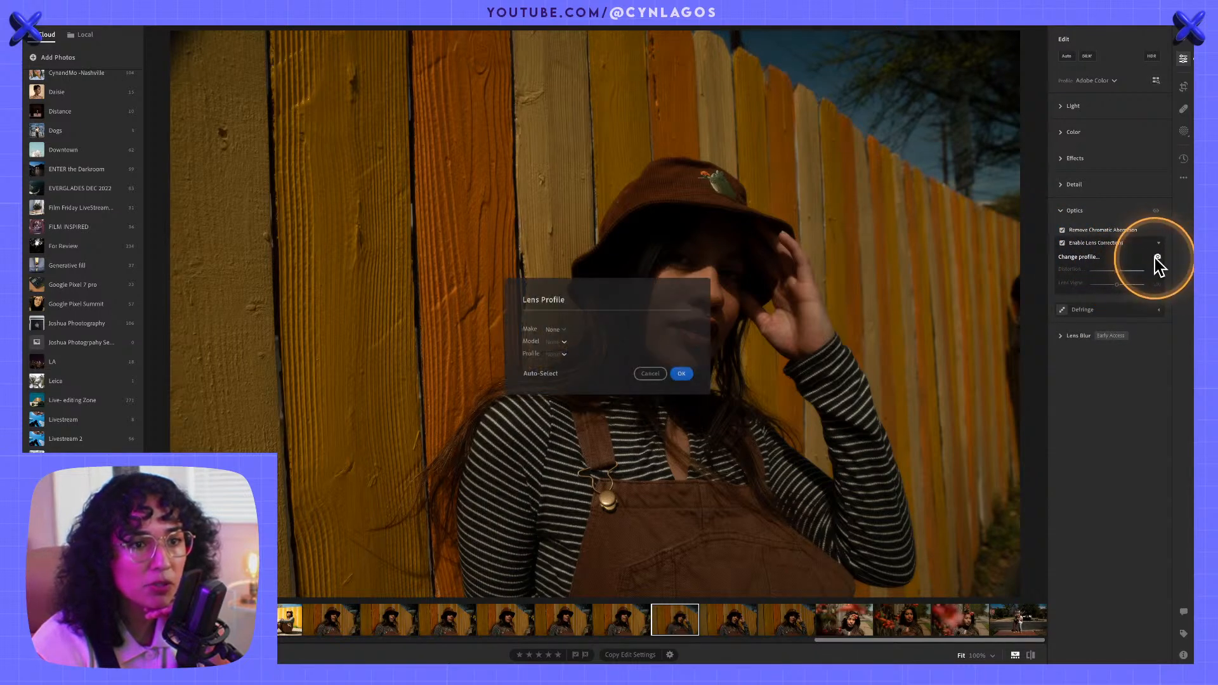
pyautogui.click(556, 330)
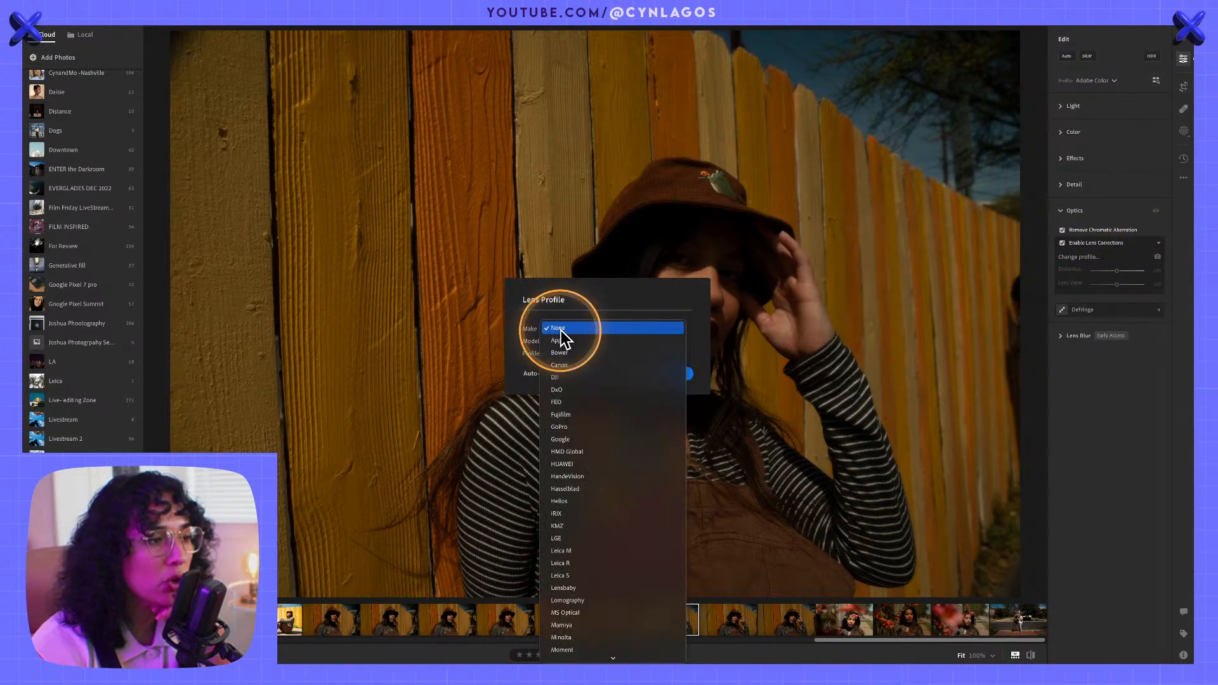
pyautogui.scroll(-5, 594, 576)
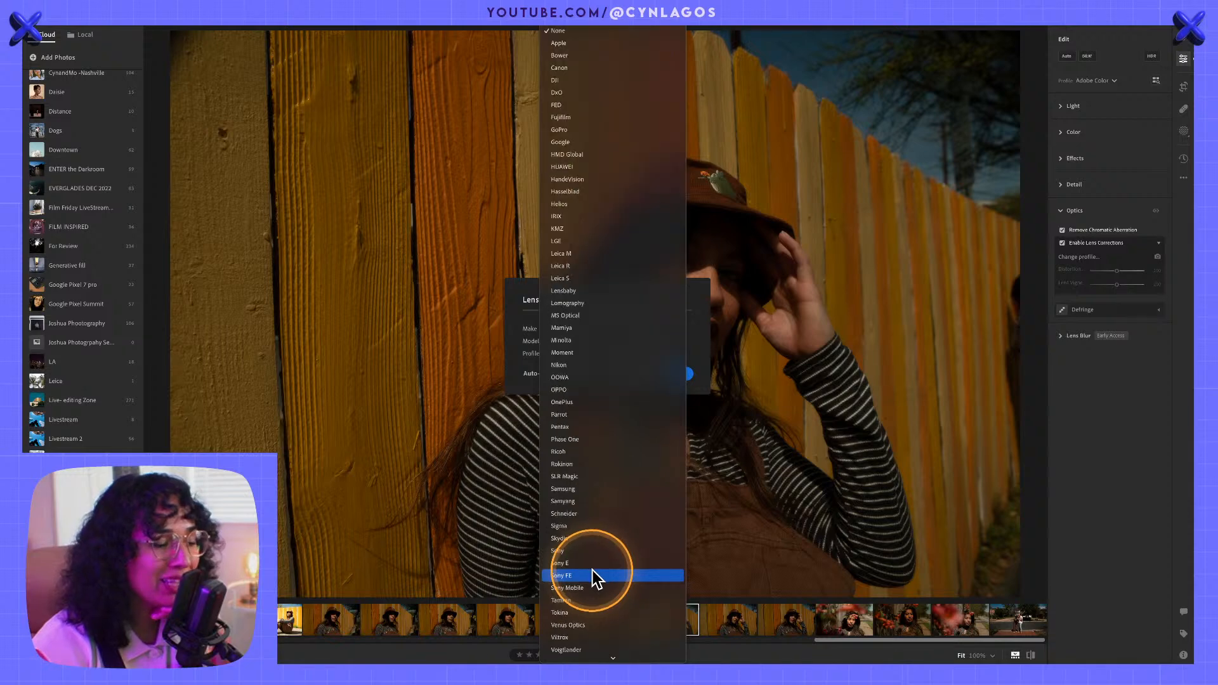
pyautogui.click(575, 68)
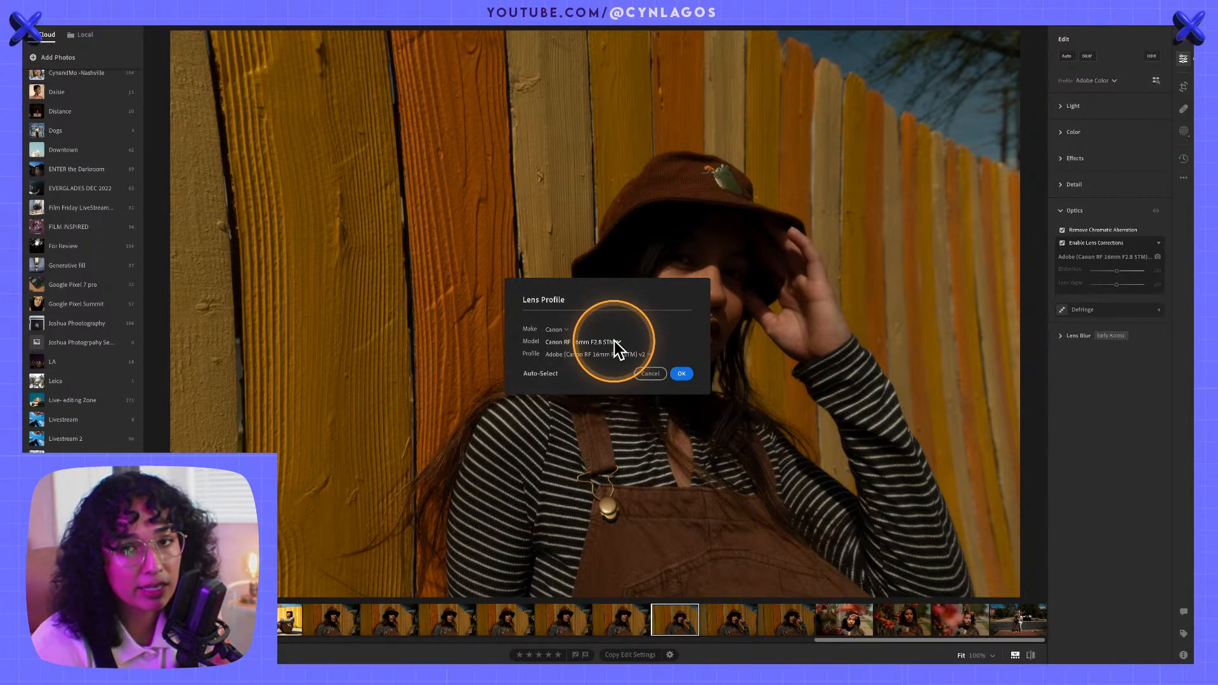
pyautogui.click(613, 342)
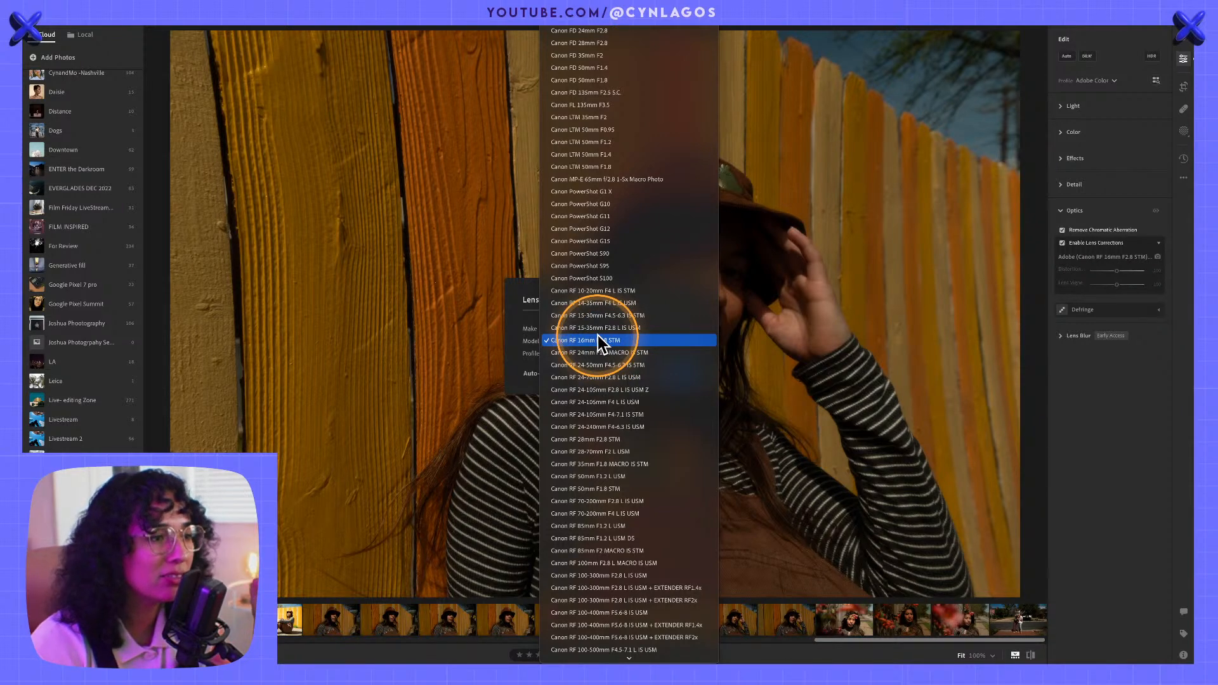
pyautogui.click(603, 378)
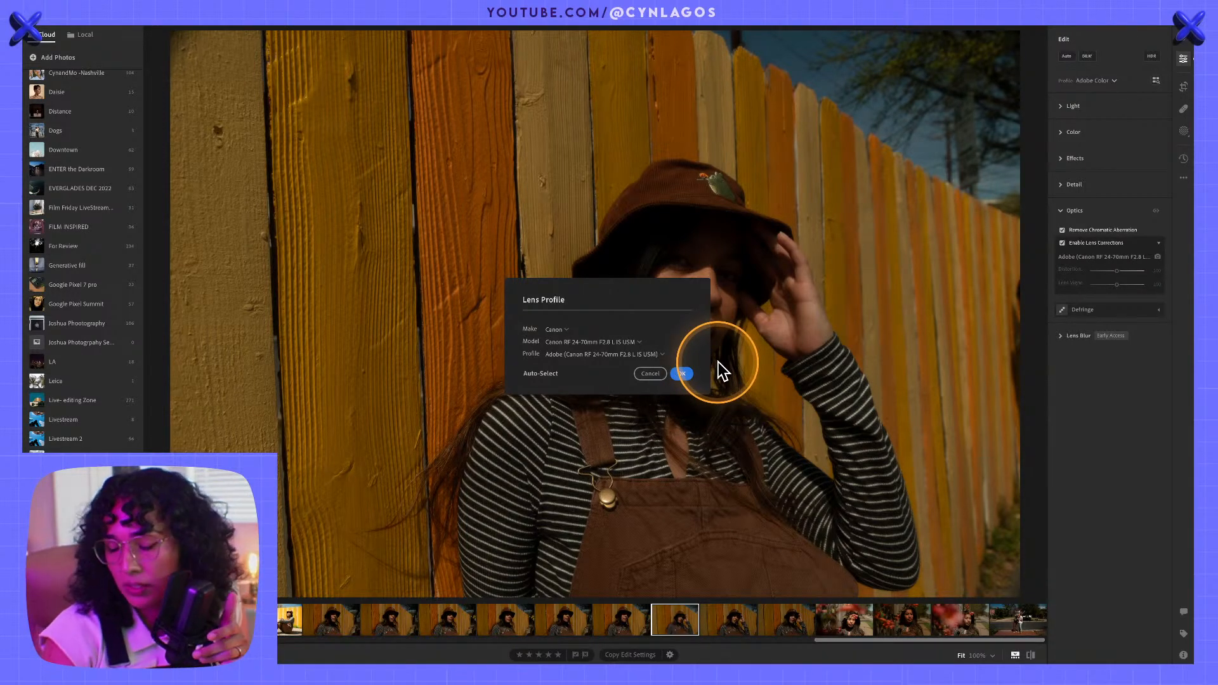
pyautogui.click(682, 374)
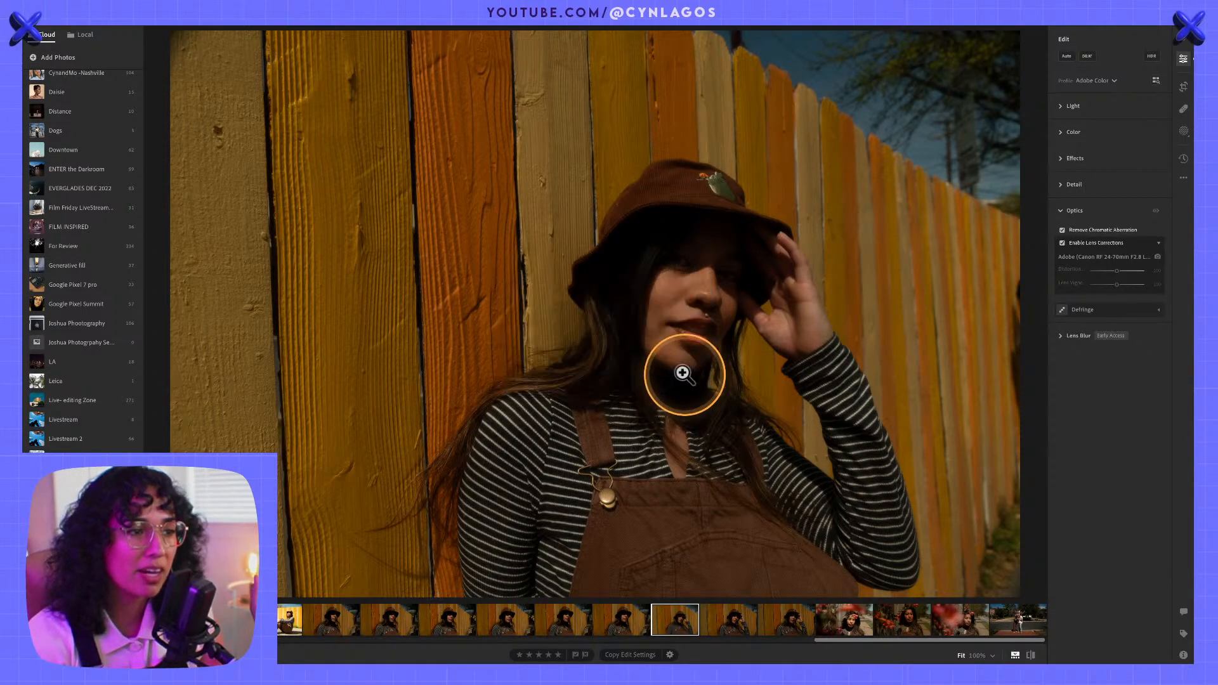
# - Brighten the portrait with the tone curve by raising its upper midtones and fine-tuning the shadows
pyautogui.click(1063, 211)
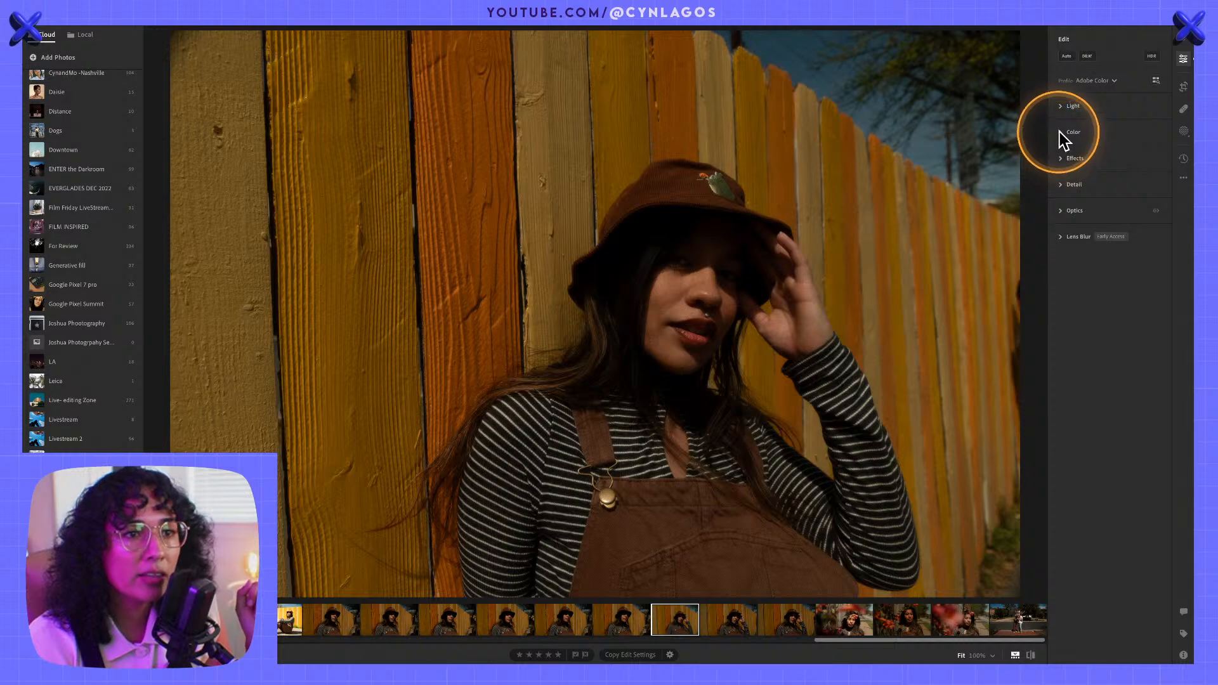
pyautogui.click(1064, 106)
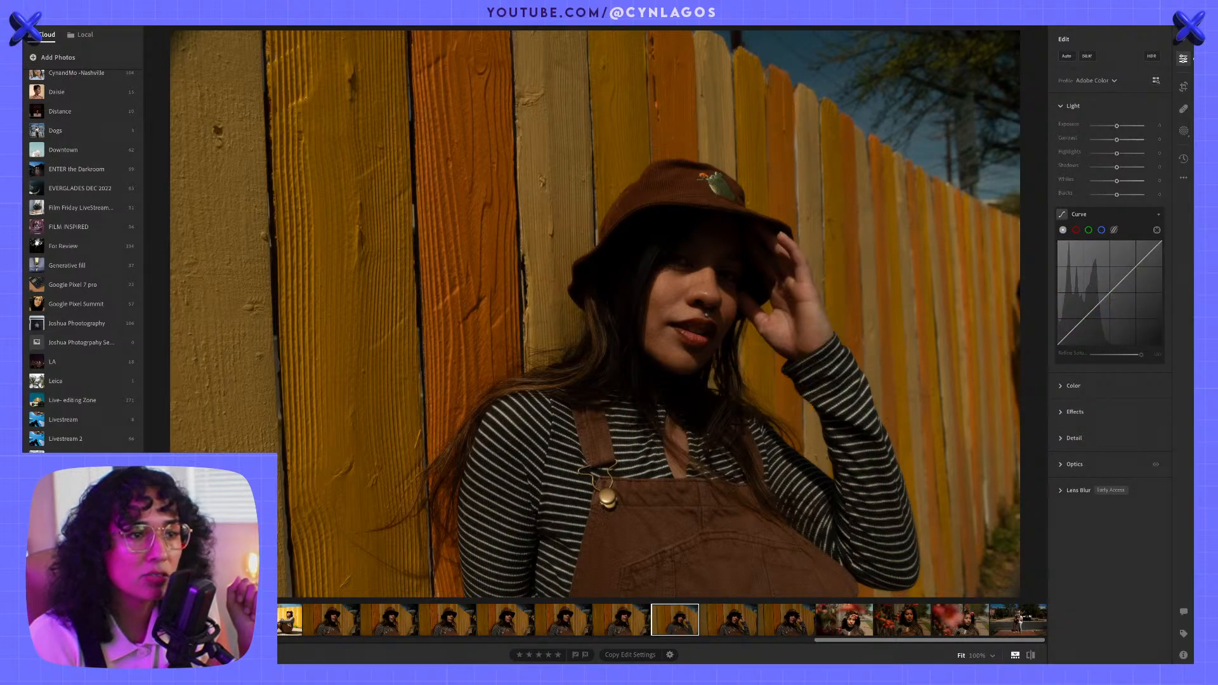
pyautogui.moveTo(1127, 260)
pyautogui.mouseDown()
pyautogui.moveTo(1131, 269)
pyautogui.moveTo(1118, 257)
pyautogui.mouseUp()
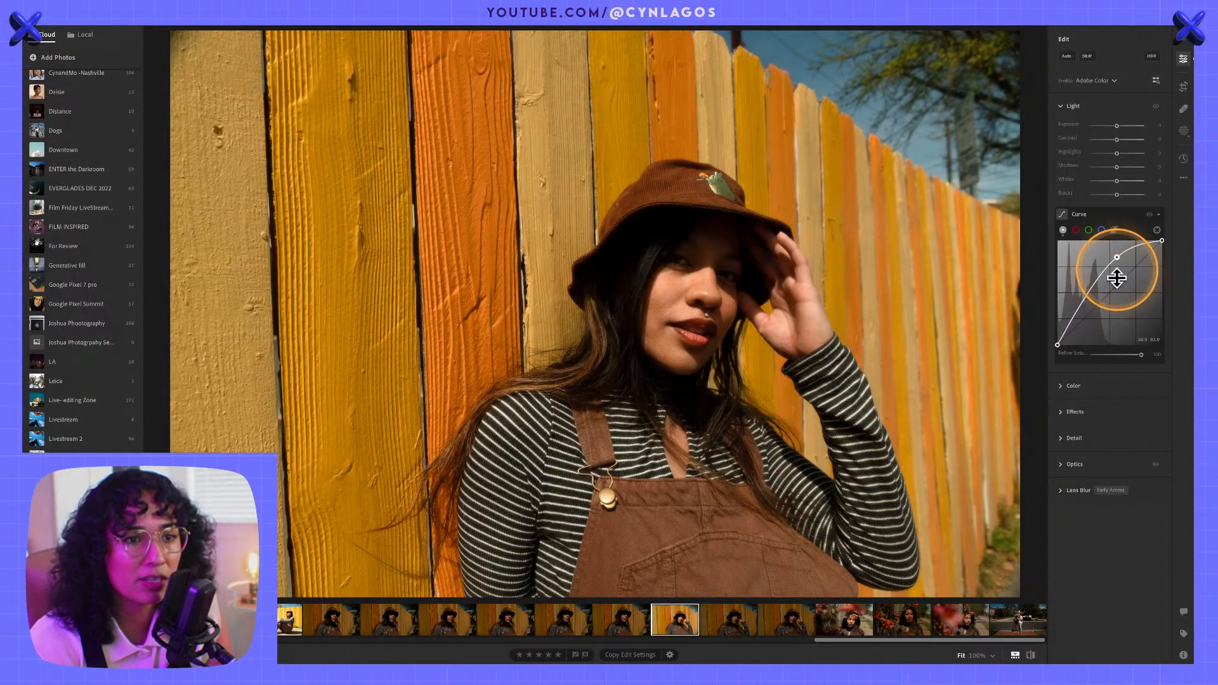
pyautogui.click(1080, 308)
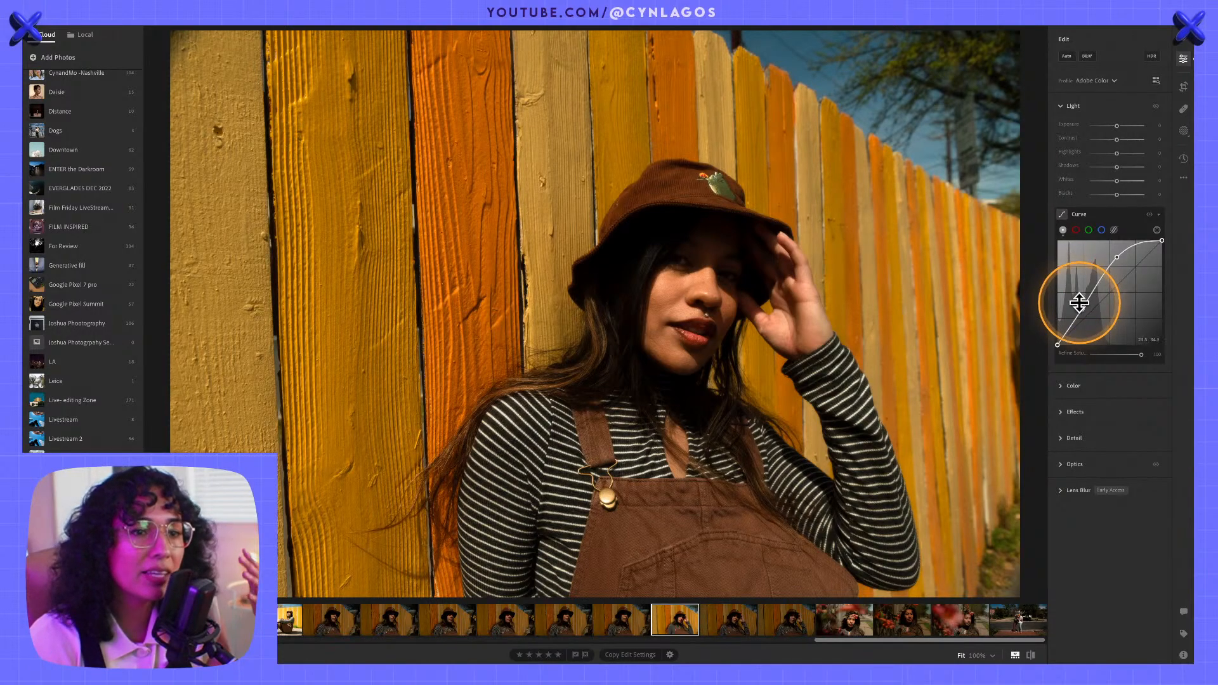
pyautogui.moveTo(1081, 317); pyautogui.dragTo(1079, 309)
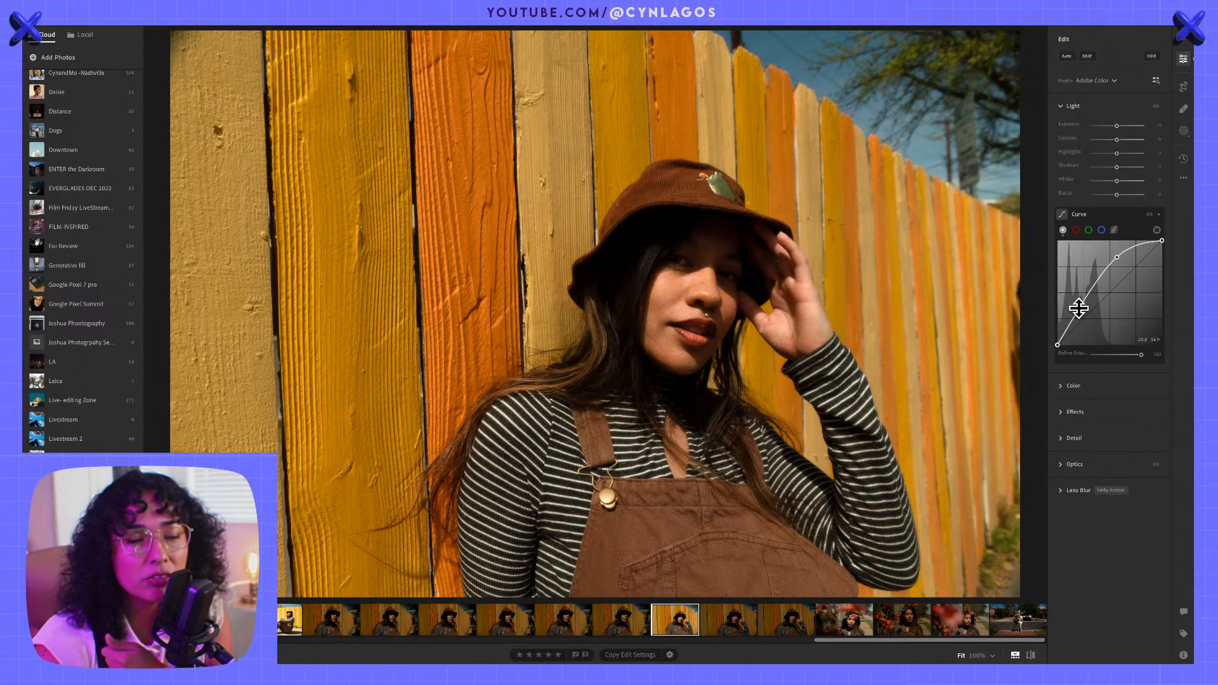
pyautogui.click(1117, 258)
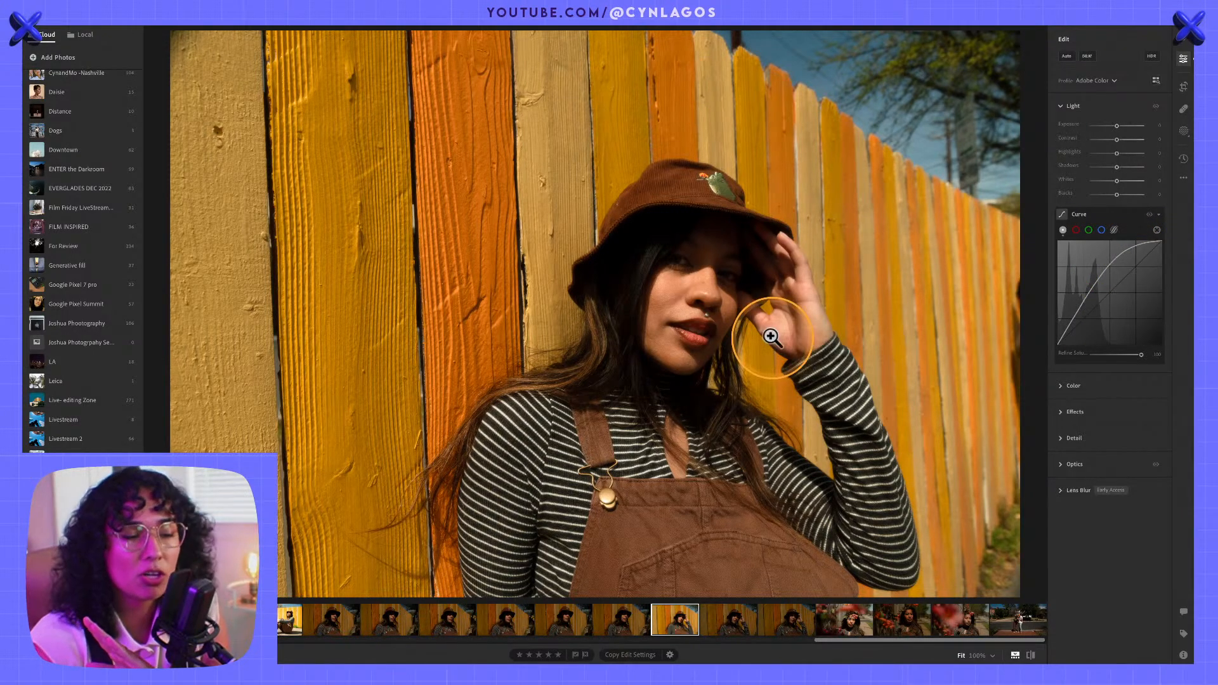
# - Compare the brightened portrait with neighboring unedited shots from the same series, and return to the edited one
pyautogui.click(564, 620)
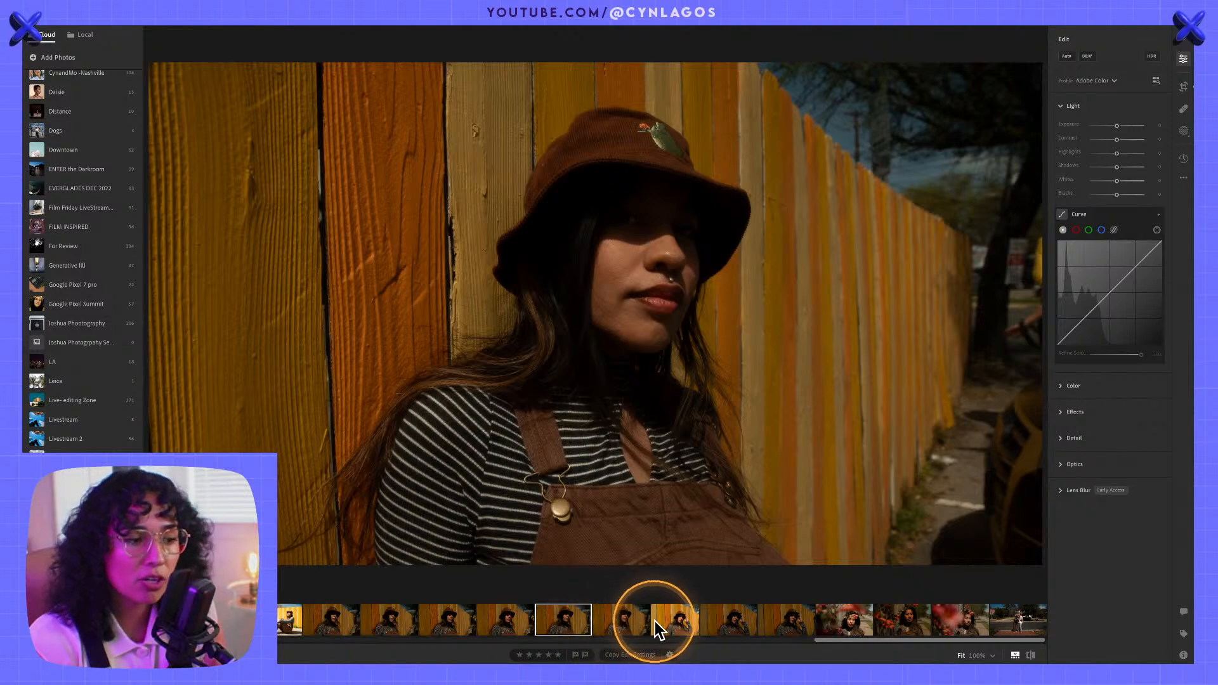
pyautogui.click(673, 624)
pyautogui.click(447, 625)
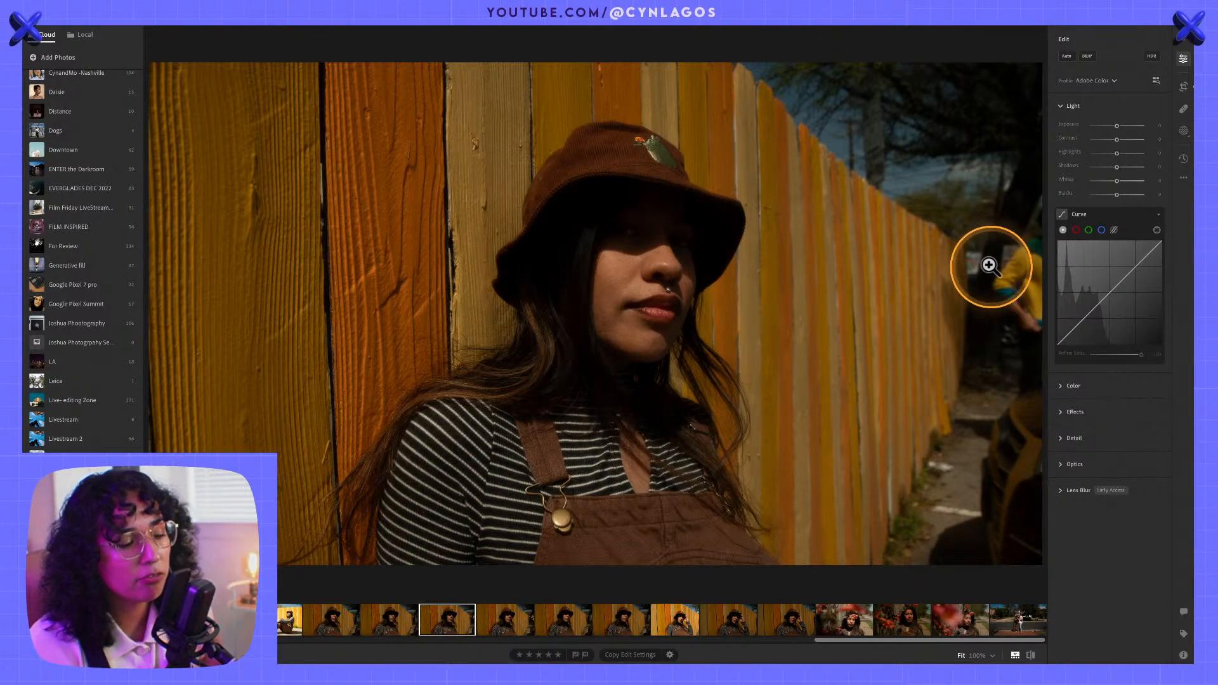
pyautogui.click(677, 621)
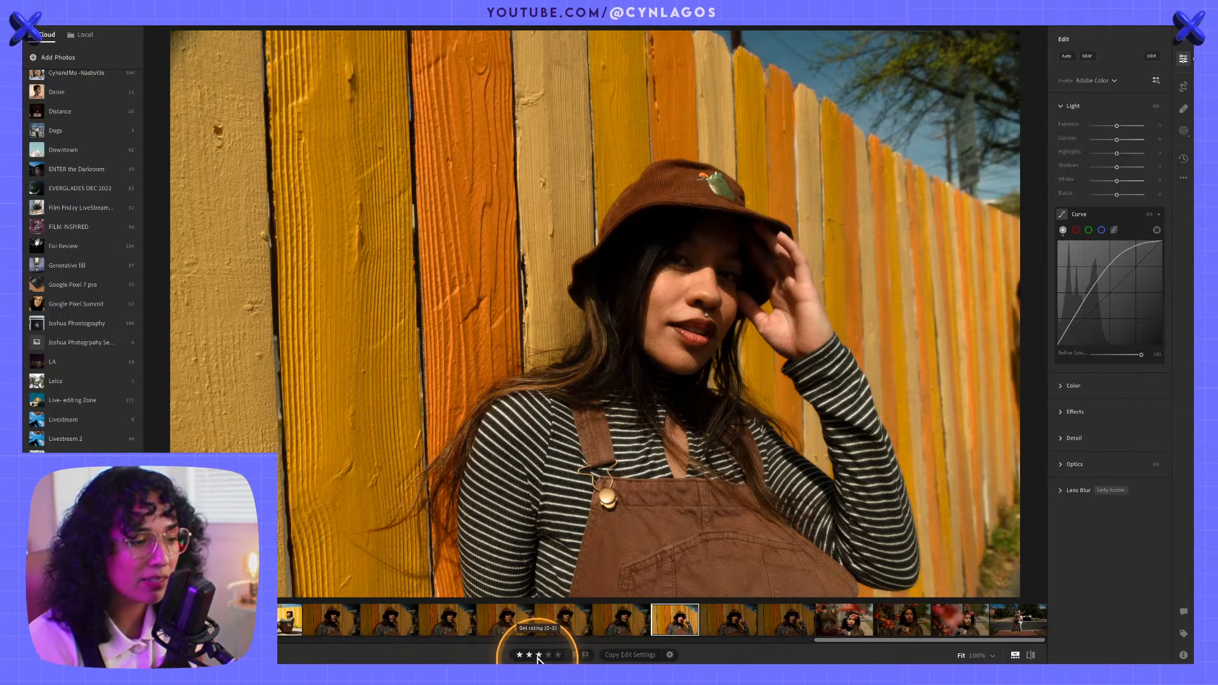
# - Filter the photo library to show only photos rated five stars
pyautogui.press('alt')
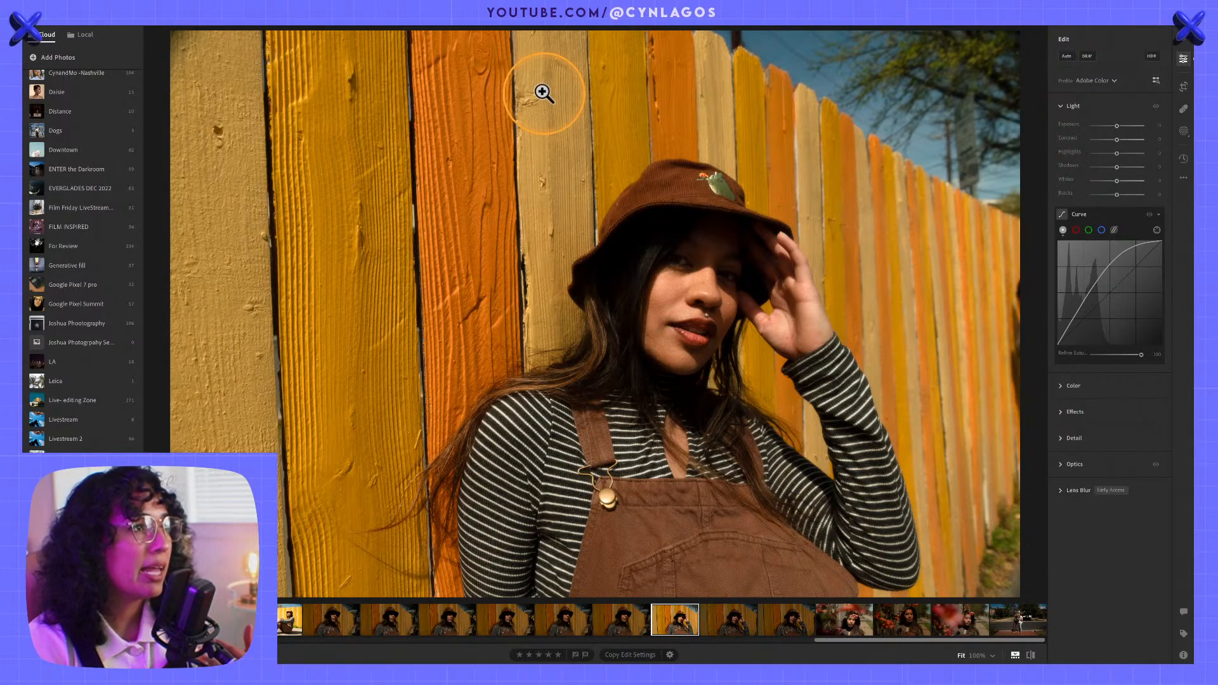
pyautogui.click(614, 25)
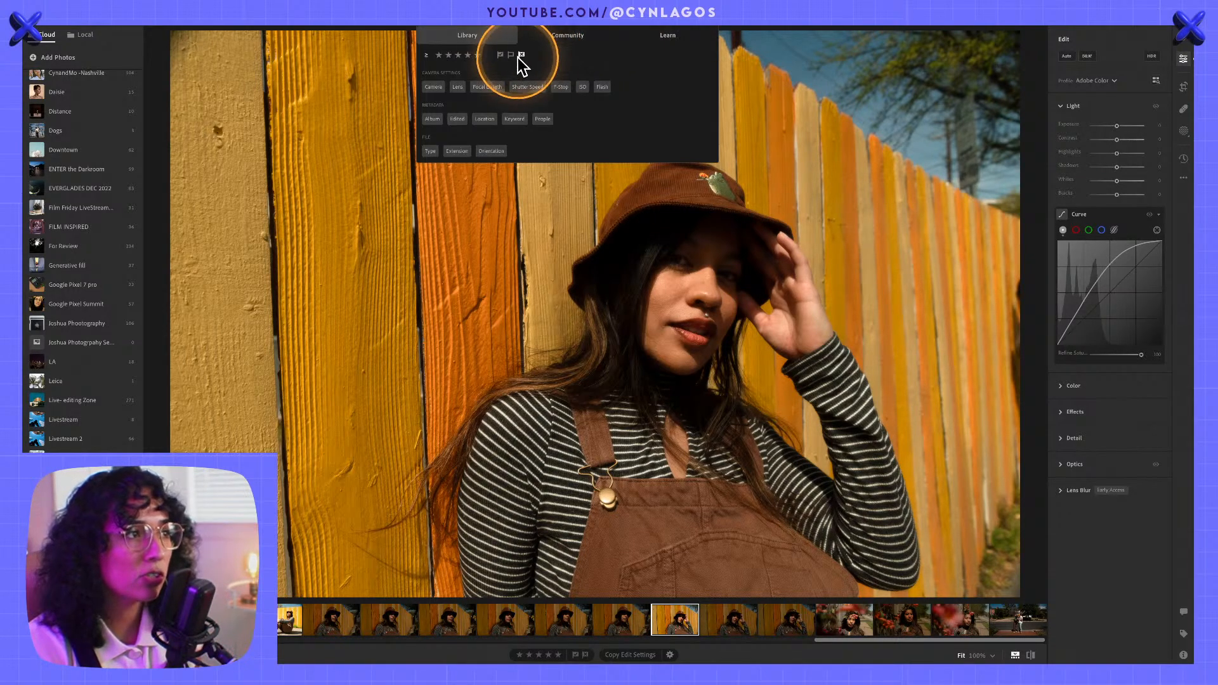
pyautogui.click(480, 55)
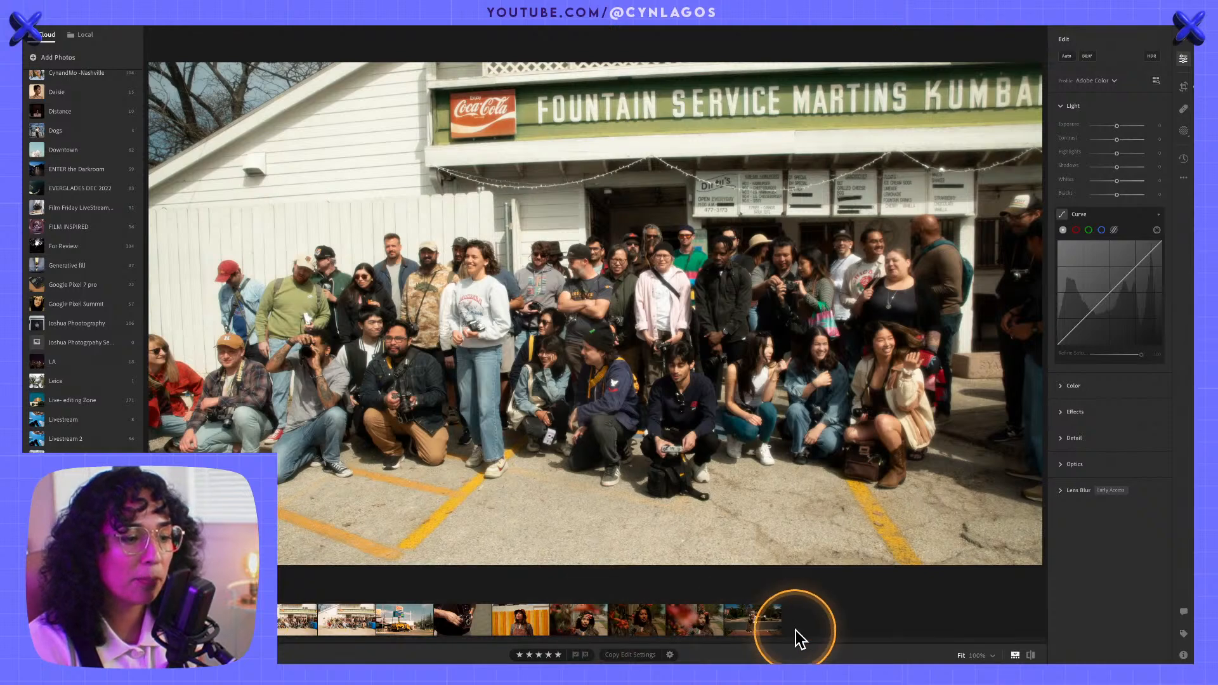
# - Review the five-star picks, including the group photos, twin-lens camera close-up, Exxon taco truck scene and portrait behind red flowers
pyautogui.click(263, 627)
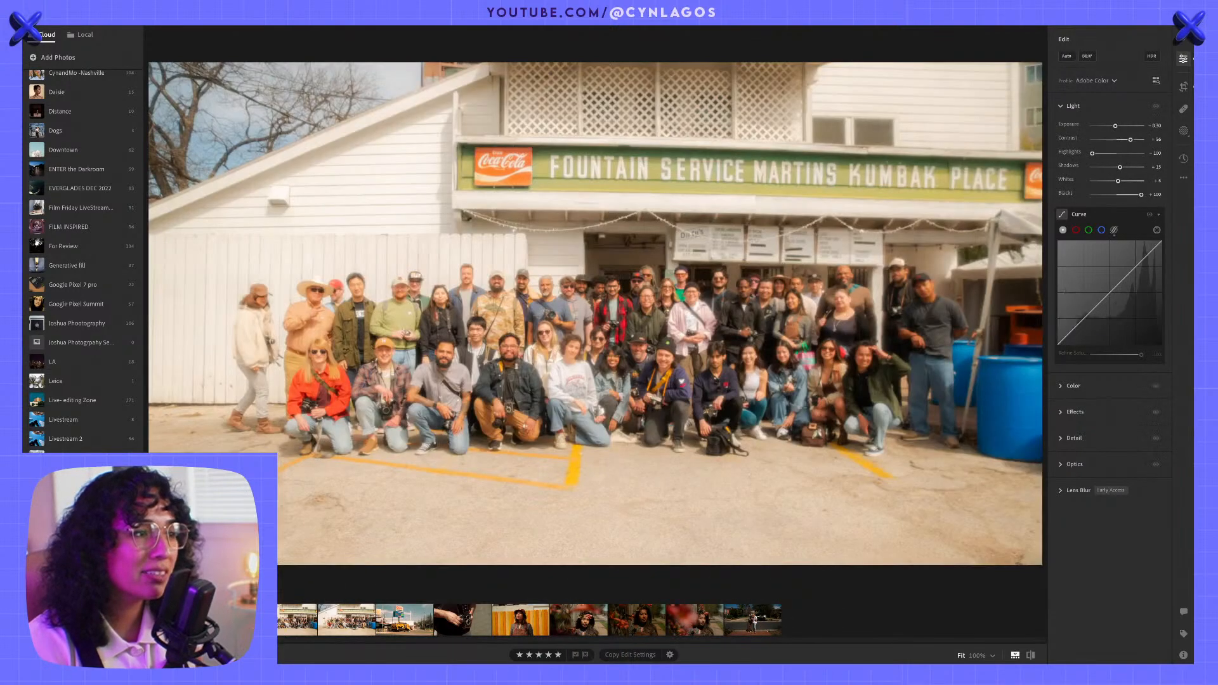
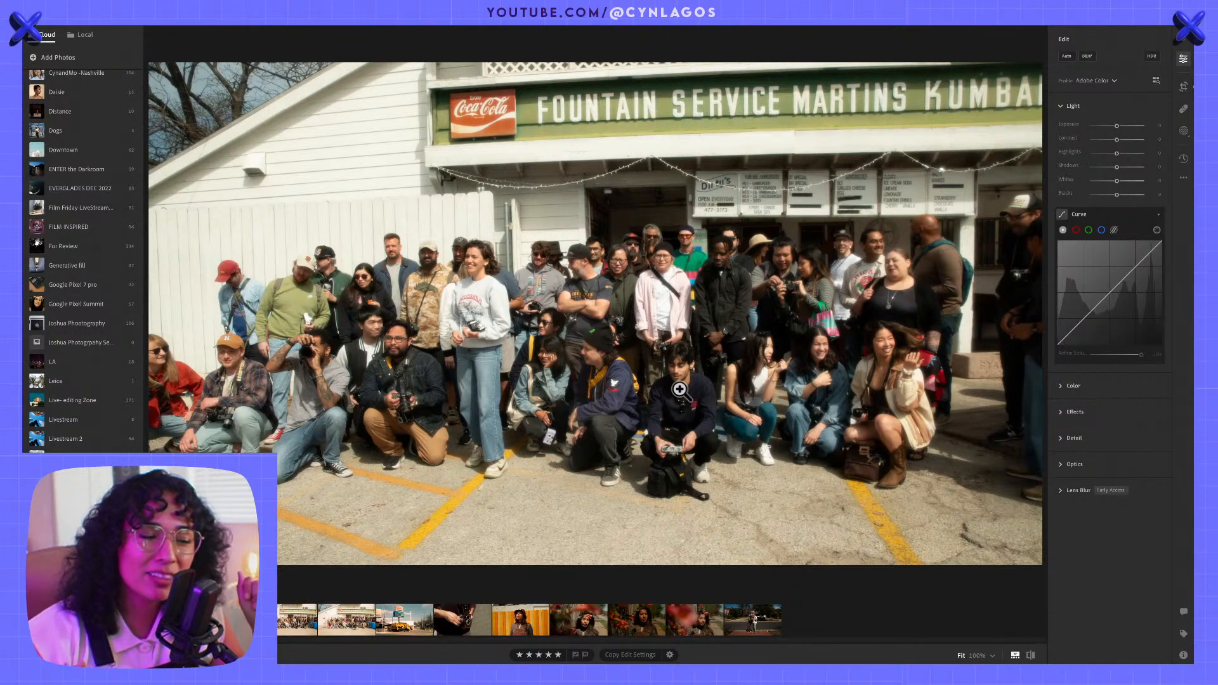
pyautogui.click(463, 623)
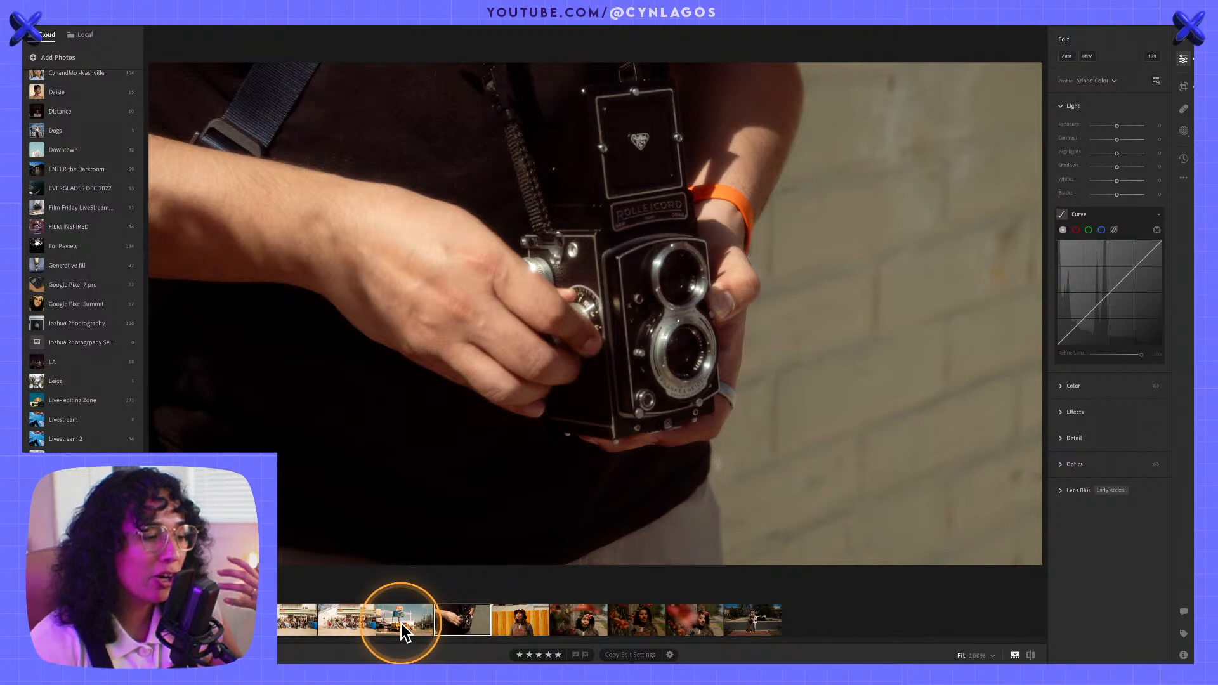
pyautogui.click(403, 622)
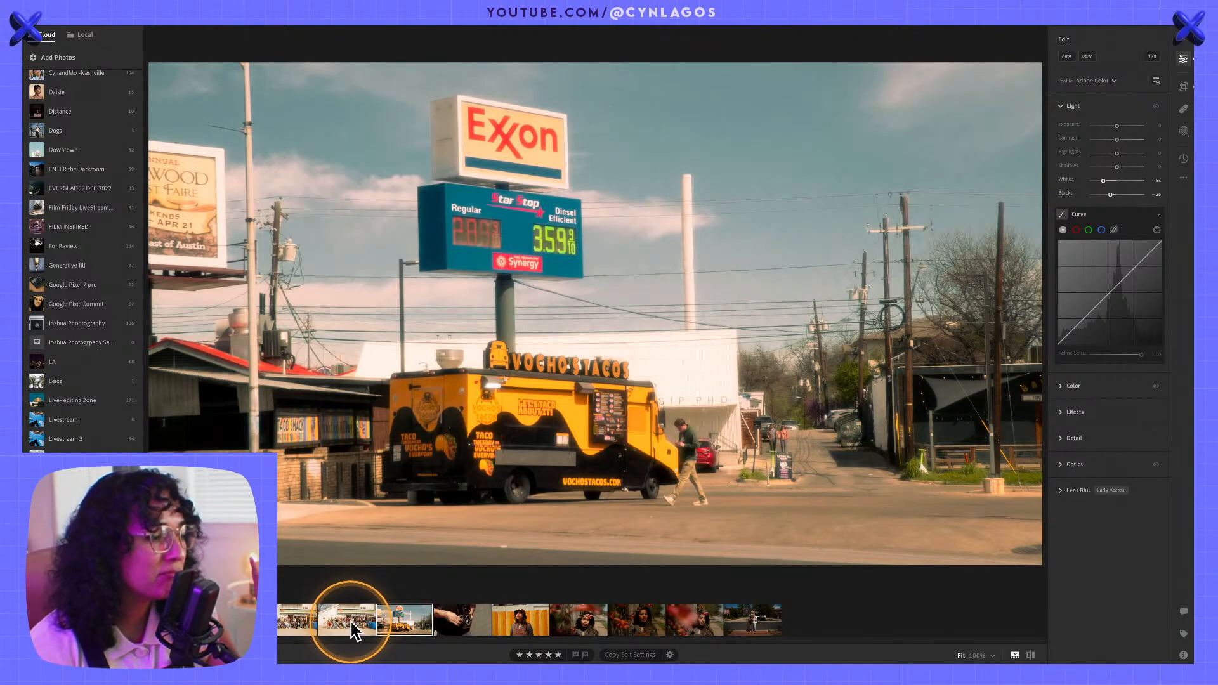
pyautogui.click(533, 620)
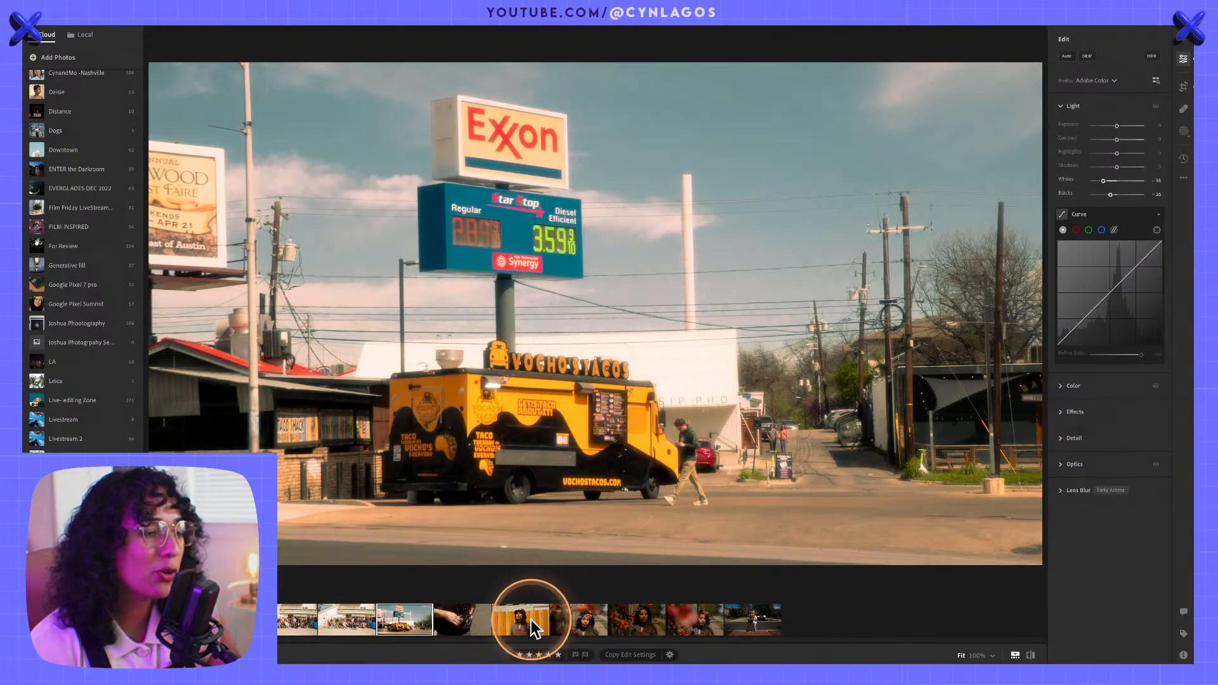
pyautogui.click(582, 620)
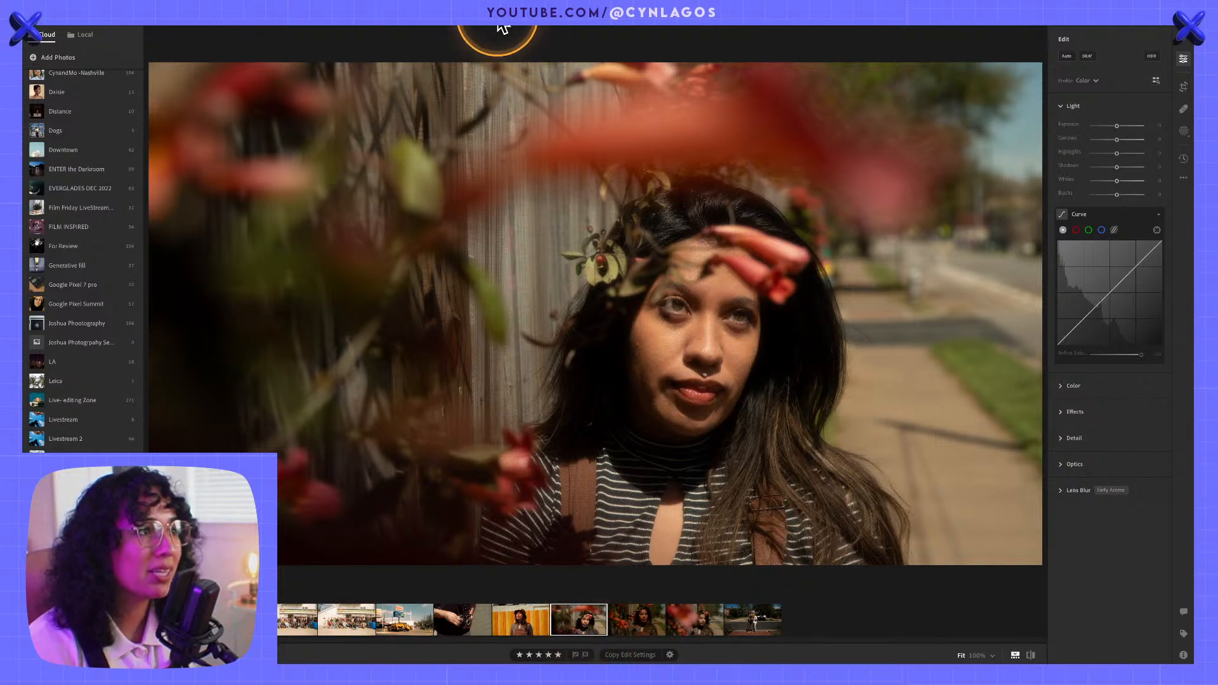
# - Clear the star-rating filter and return to the edited portrait of the woman in the brown hat against the yellow fence
pyautogui.click(535, 19)
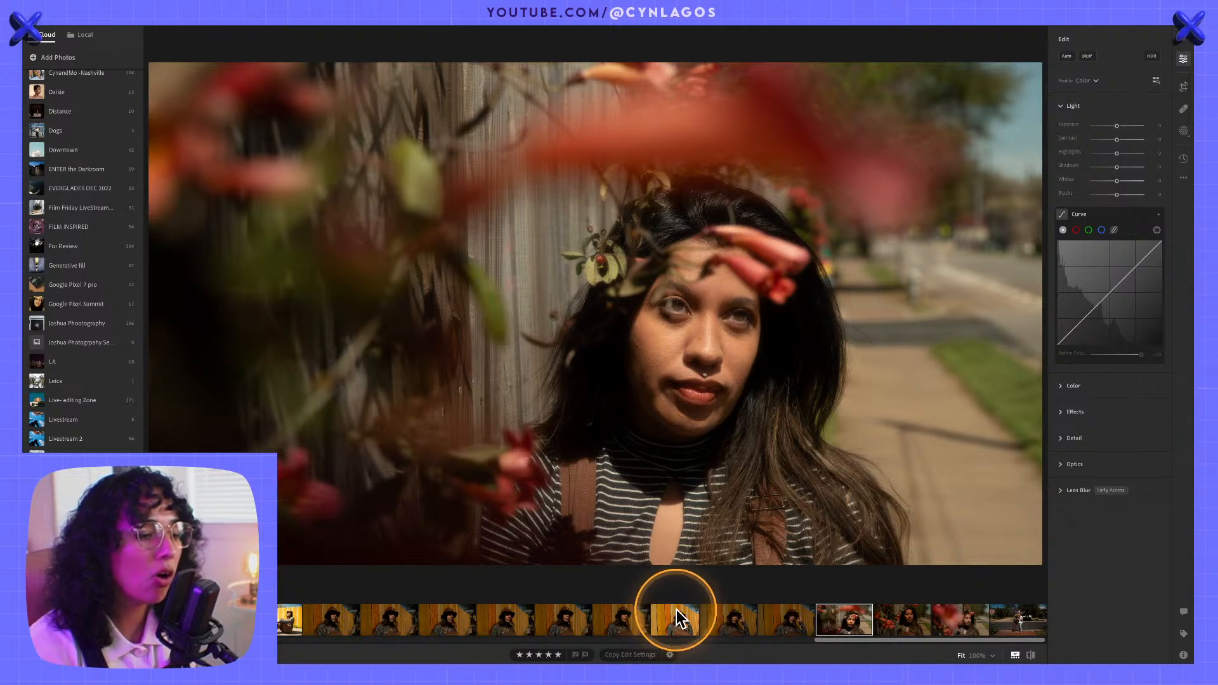
pyautogui.scroll(10, 676, 611)
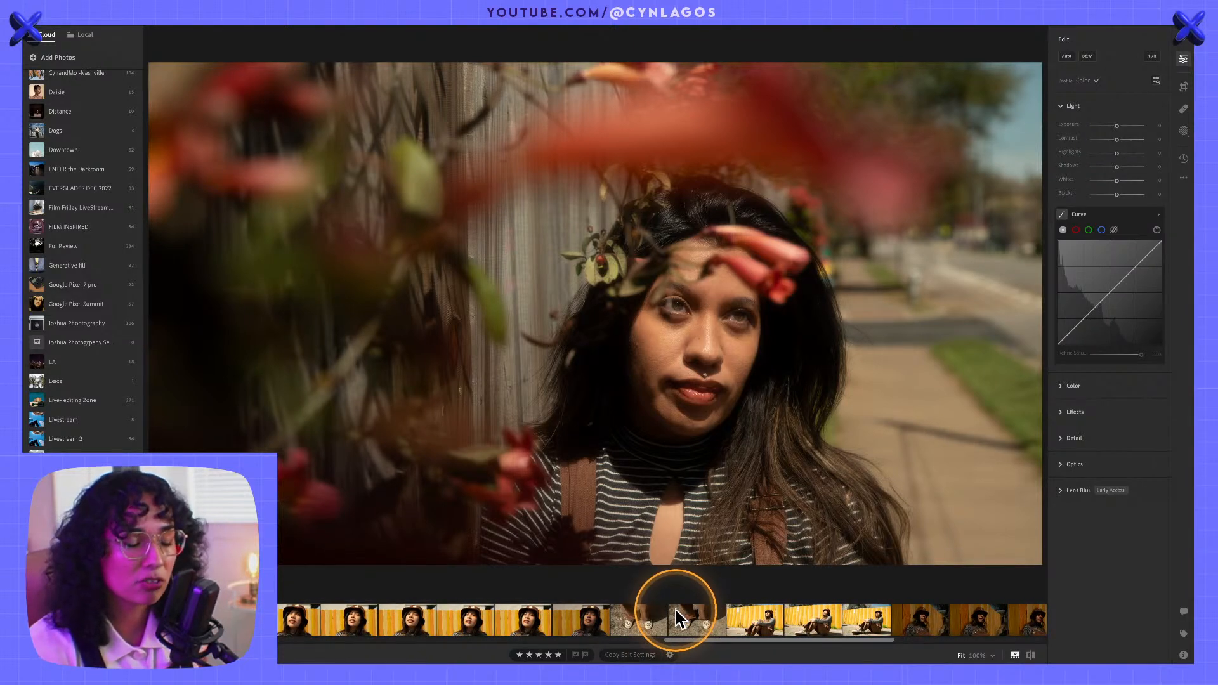
pyautogui.scroll(5, 676, 609)
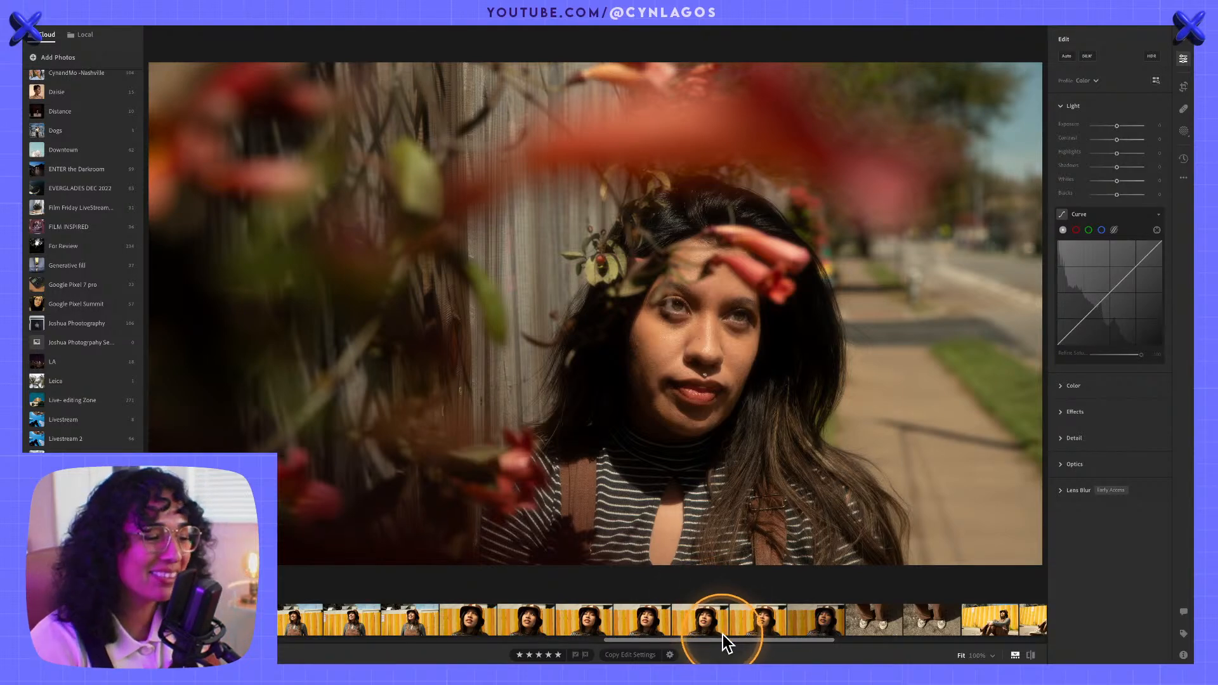
pyautogui.moveTo(723, 634); pyautogui.dragTo(959, 626)
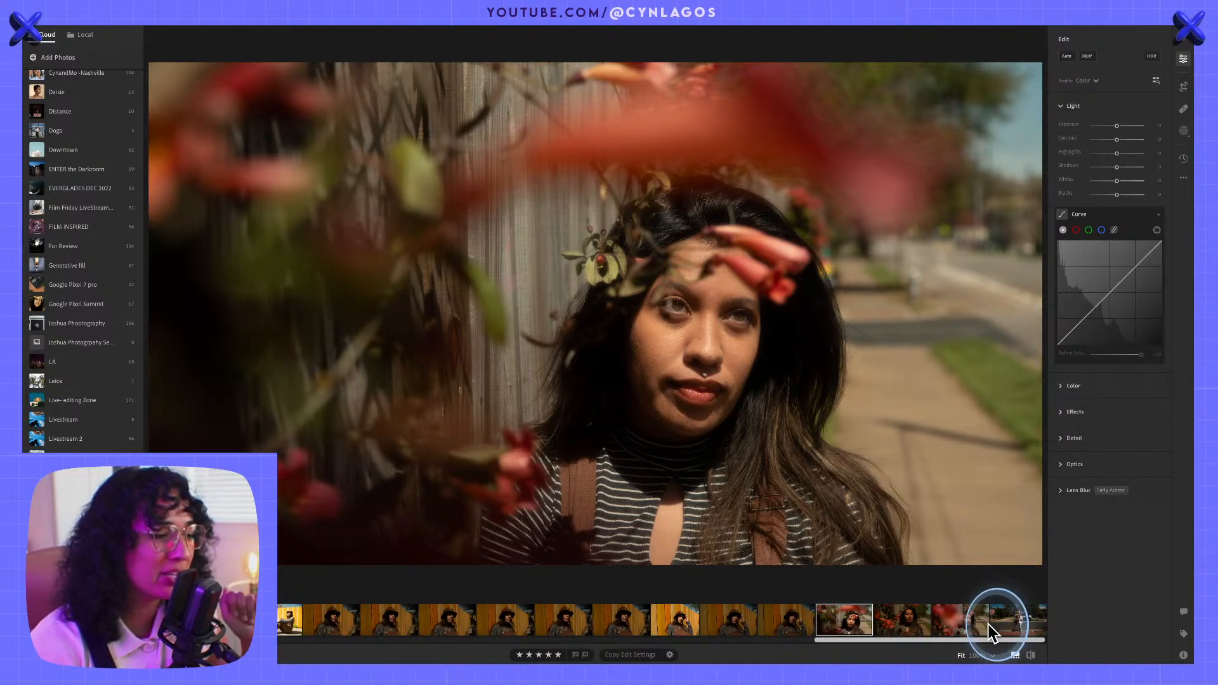
pyautogui.click(685, 623)
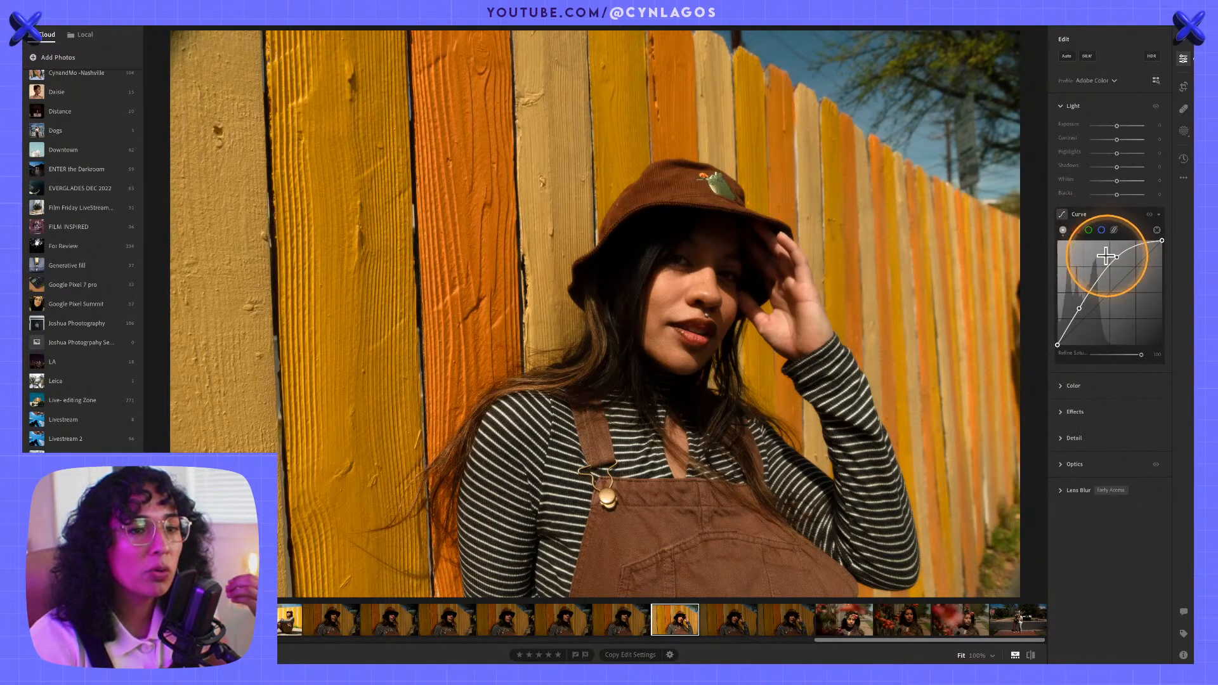
# - Nudge the tone curve's upper midtone point, try a small shift of the shadow point, and undo the last curve adjustment
pyautogui.moveTo(1115, 259); pyautogui.dragTo(1115, 260)
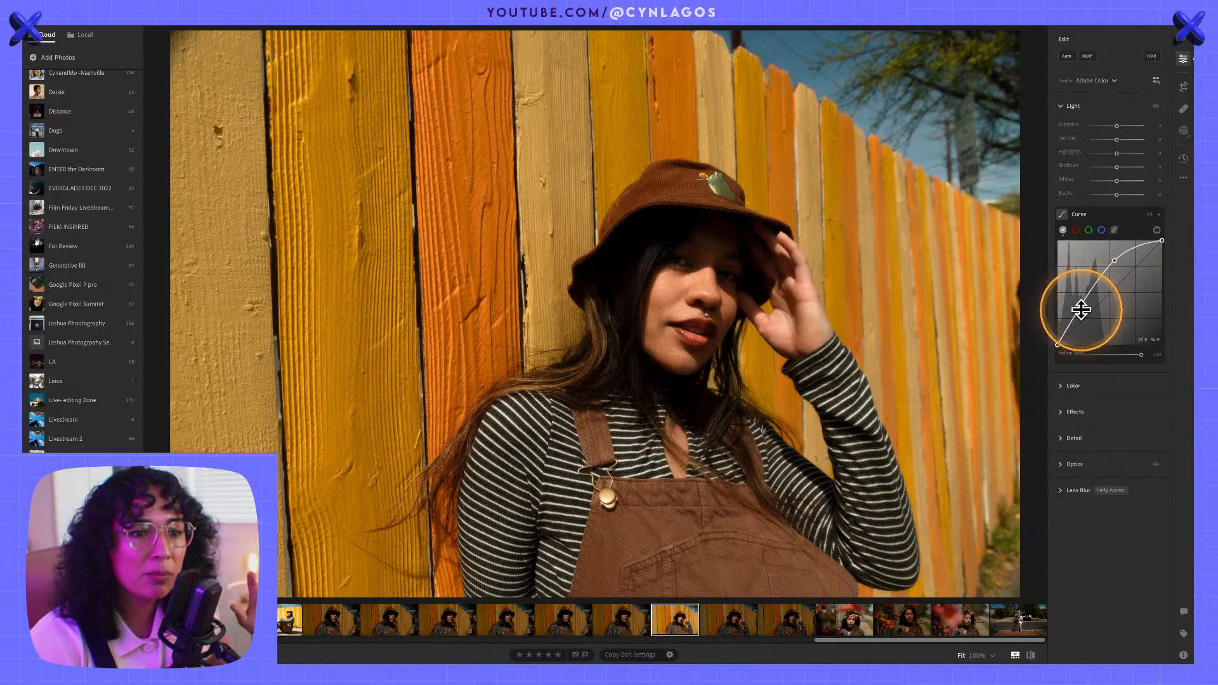
pyautogui.moveTo(1079, 309); pyautogui.dragTo(1081, 311)
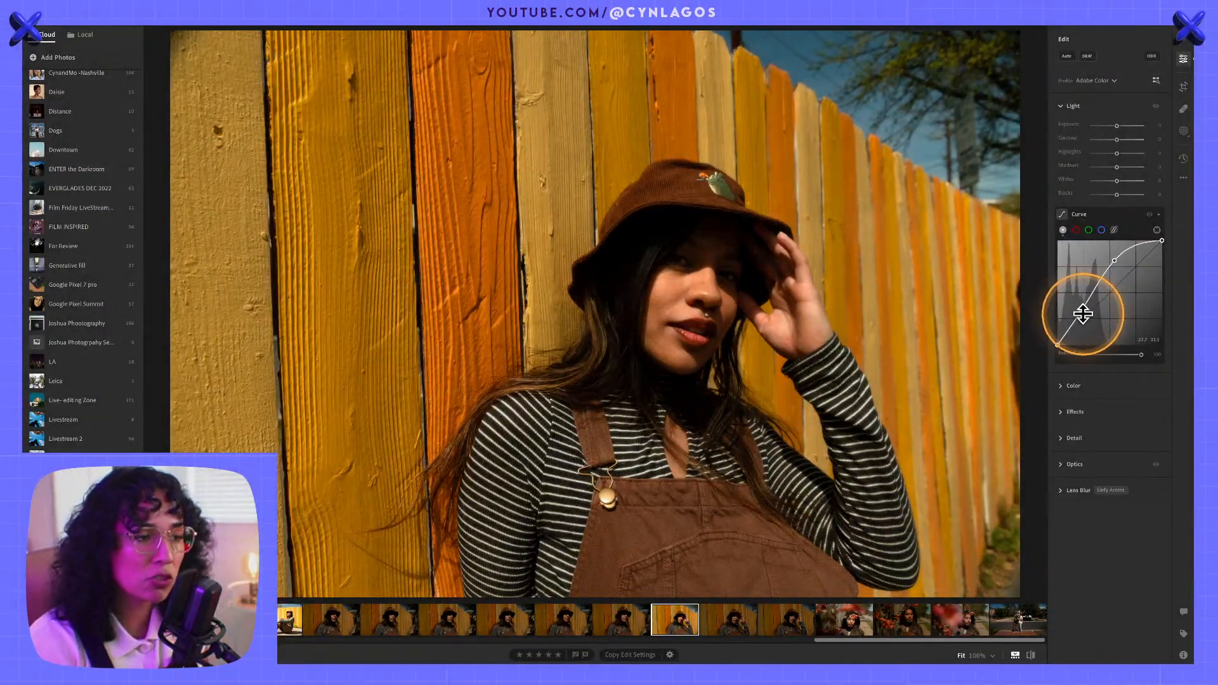
pyautogui.hotkey('ctrl', 'z')
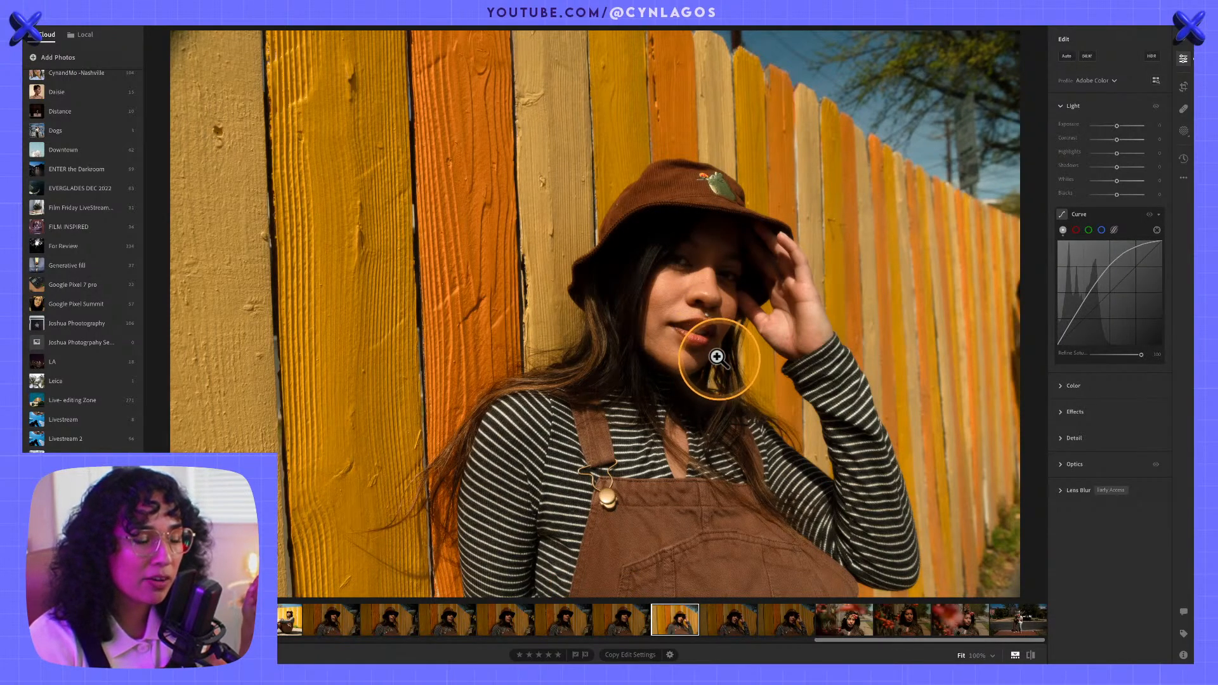
# - Inspect the shadowed face up close around the lips, nose and eyes, and return to the full portrait view
pyautogui.click(743, 332)
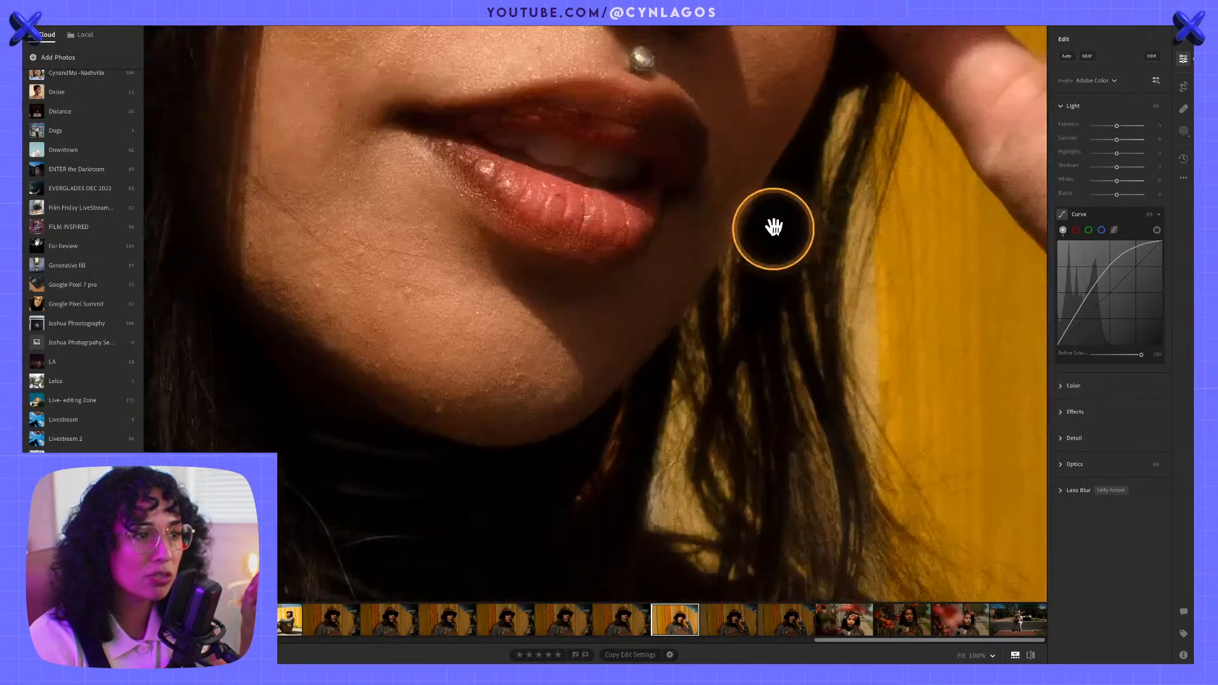
pyautogui.moveTo(773, 228); pyautogui.dragTo(740, 264)
pyautogui.moveTo(743, 190); pyautogui.dragTo(563, 533)
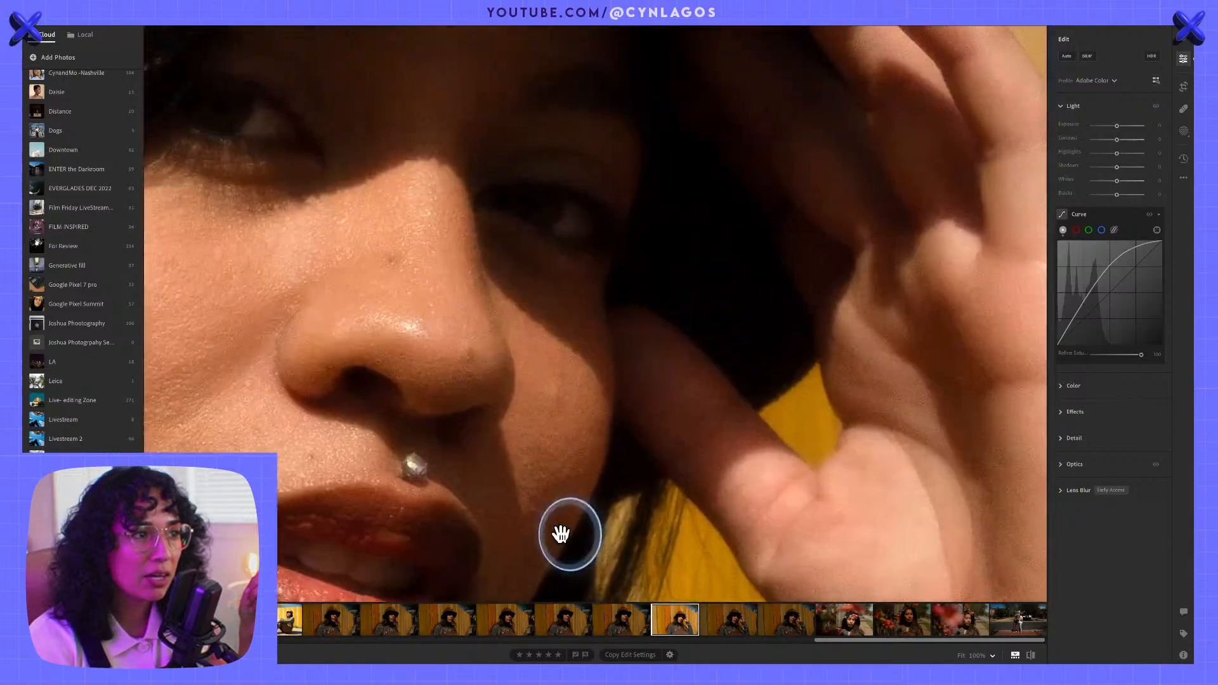
pyautogui.moveTo(490, 196); pyautogui.dragTo(642, 380)
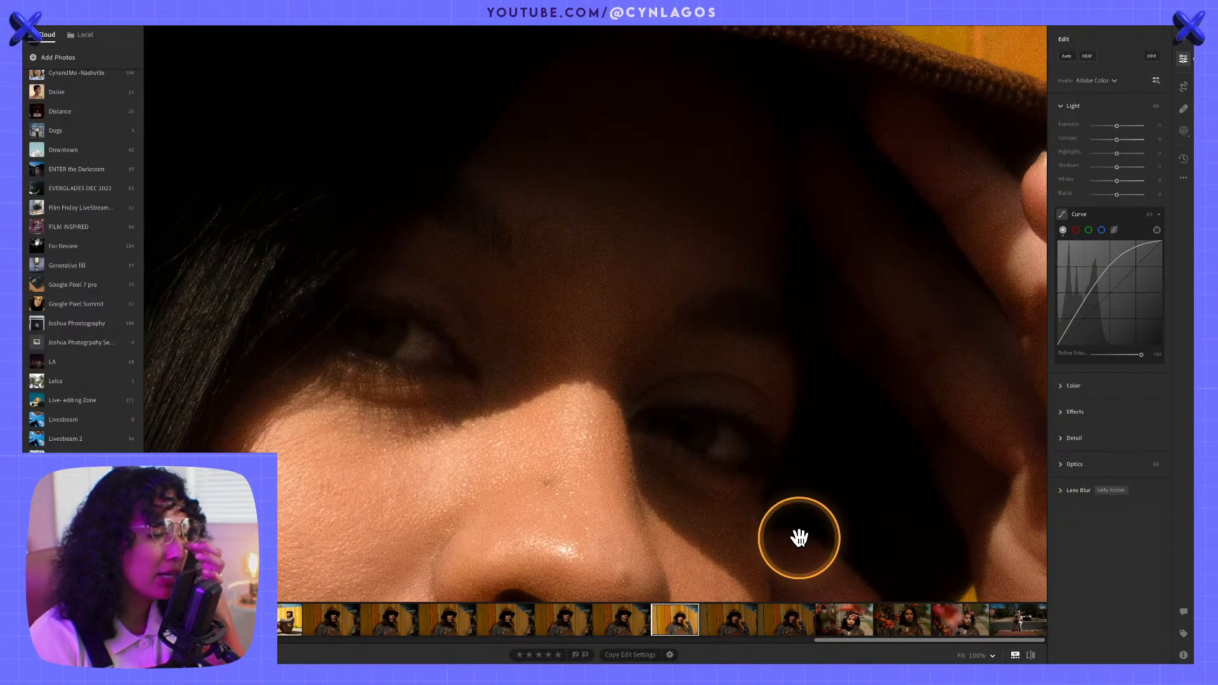
pyautogui.click(697, 434)
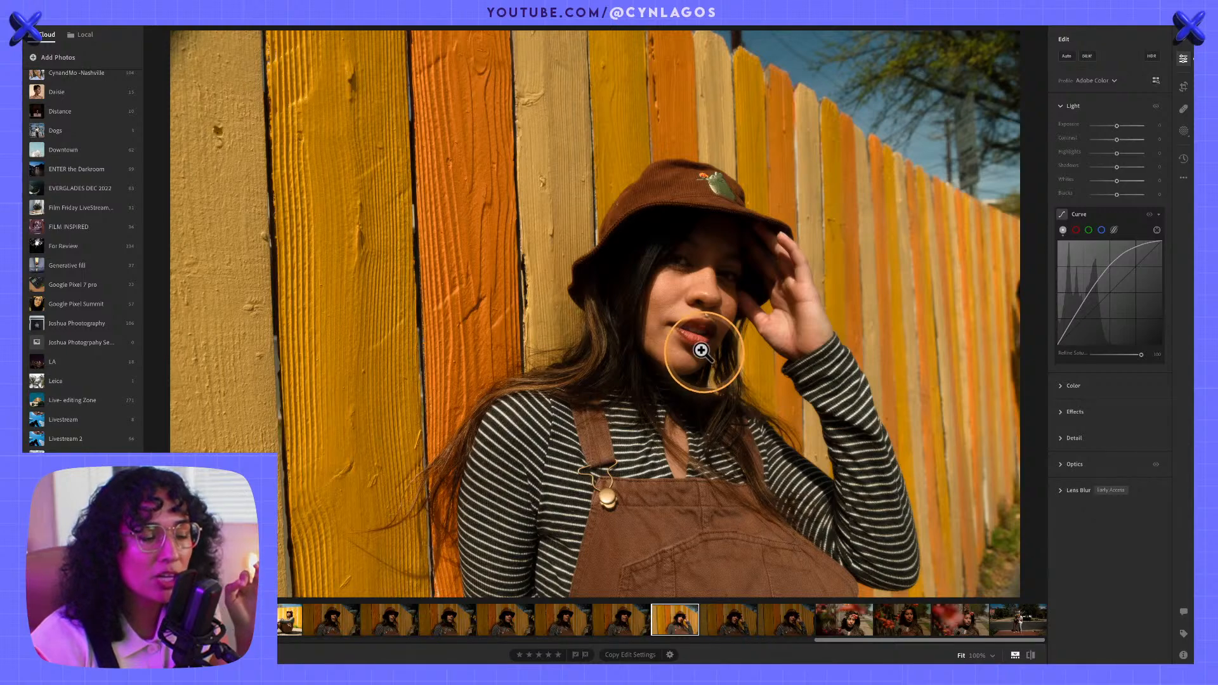
pyautogui.moveTo(701, 350); pyautogui.dragTo(645, 356)
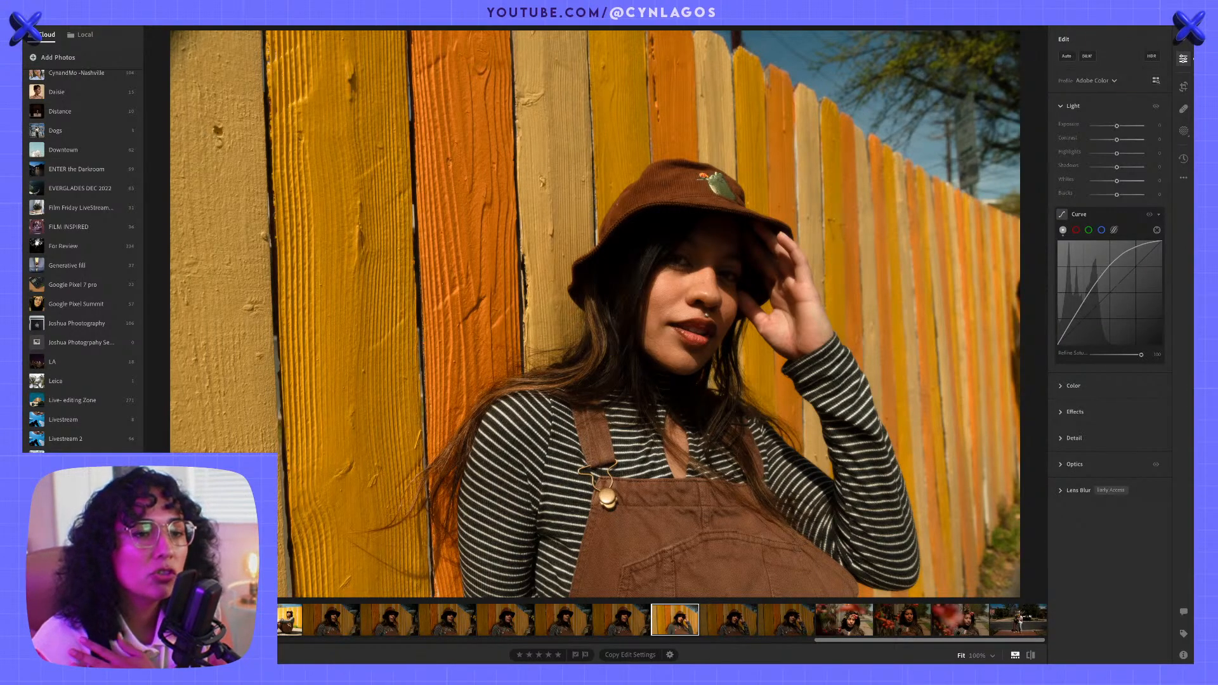
# - Lift the portrait's darker tones with the parametric curve, and check the shadowed eyes up close
pyautogui.click(1115, 230)
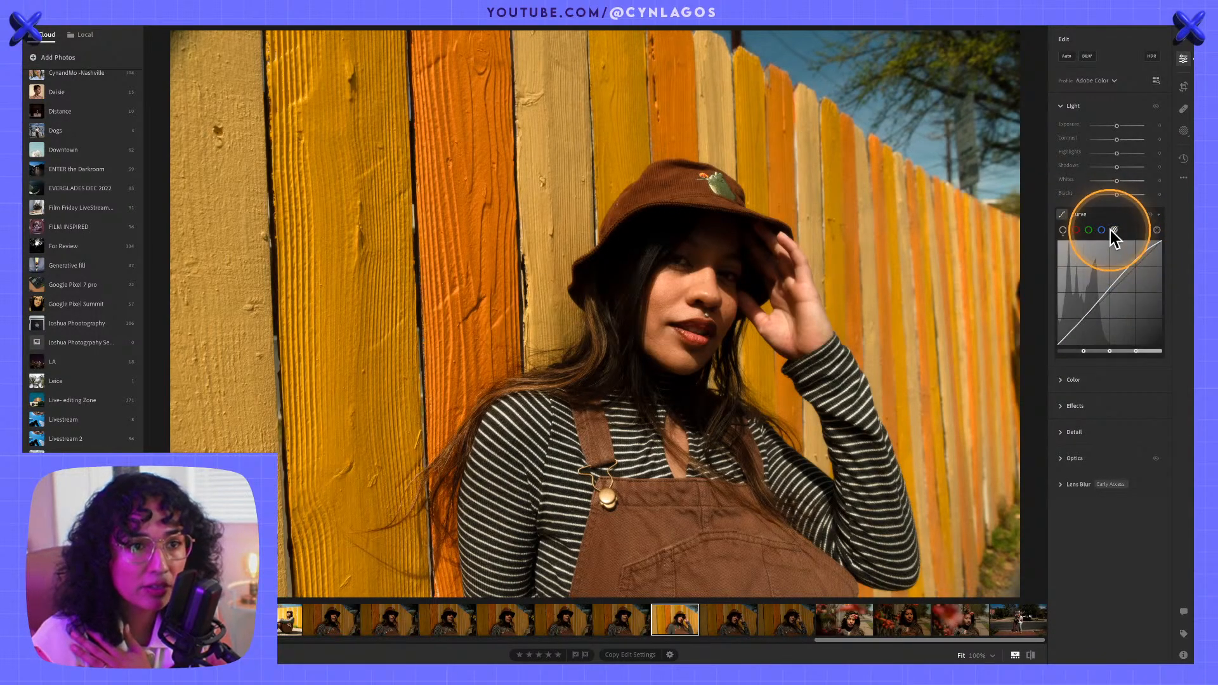
pyautogui.moveTo(1087, 313); pyautogui.dragTo(1086, 307)
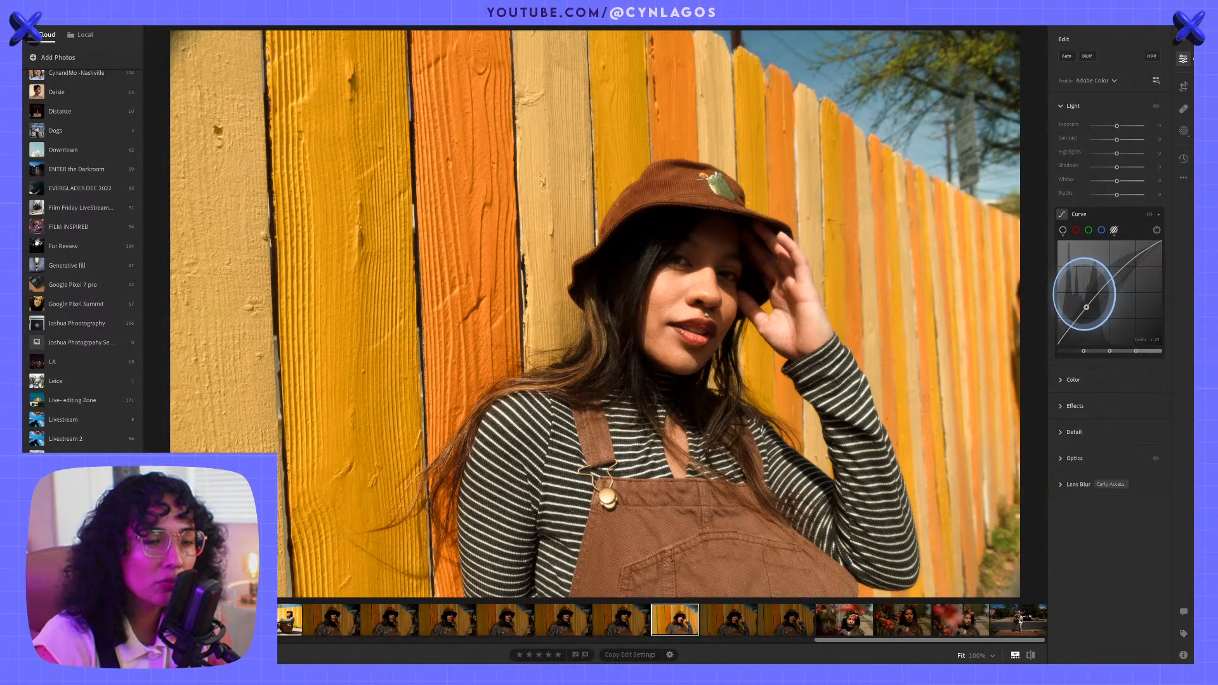
pyautogui.moveTo(1087, 307); pyautogui.dragTo(1087, 308)
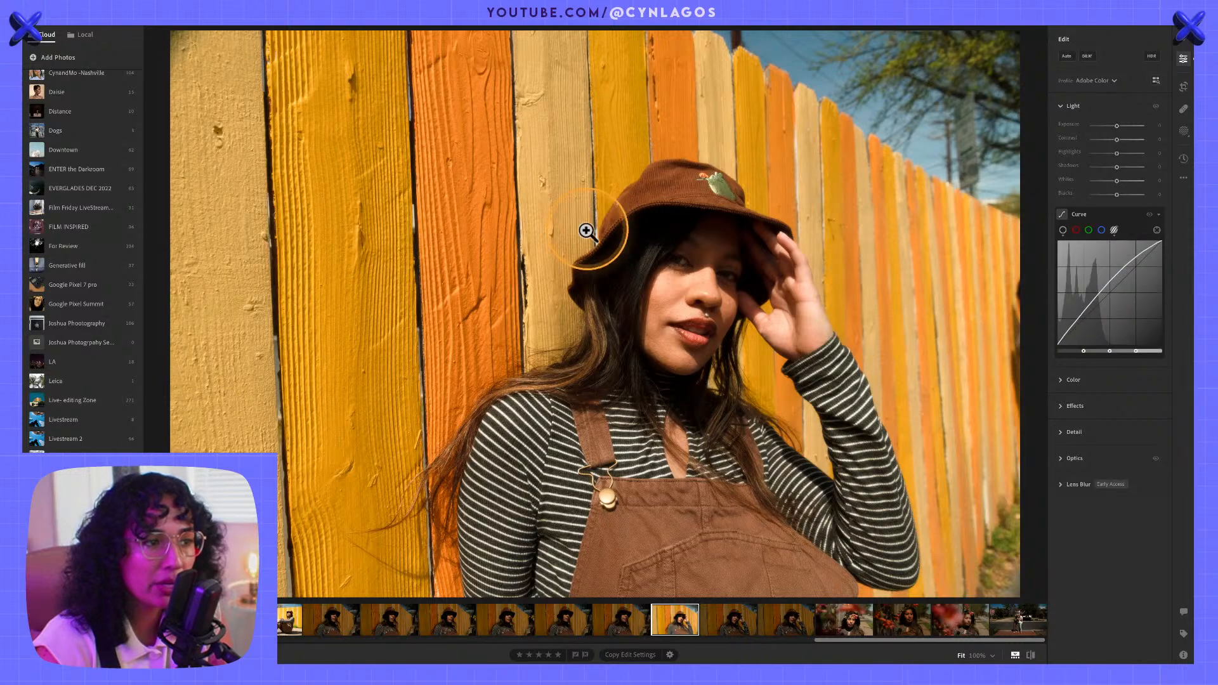
pyautogui.click(694, 253)
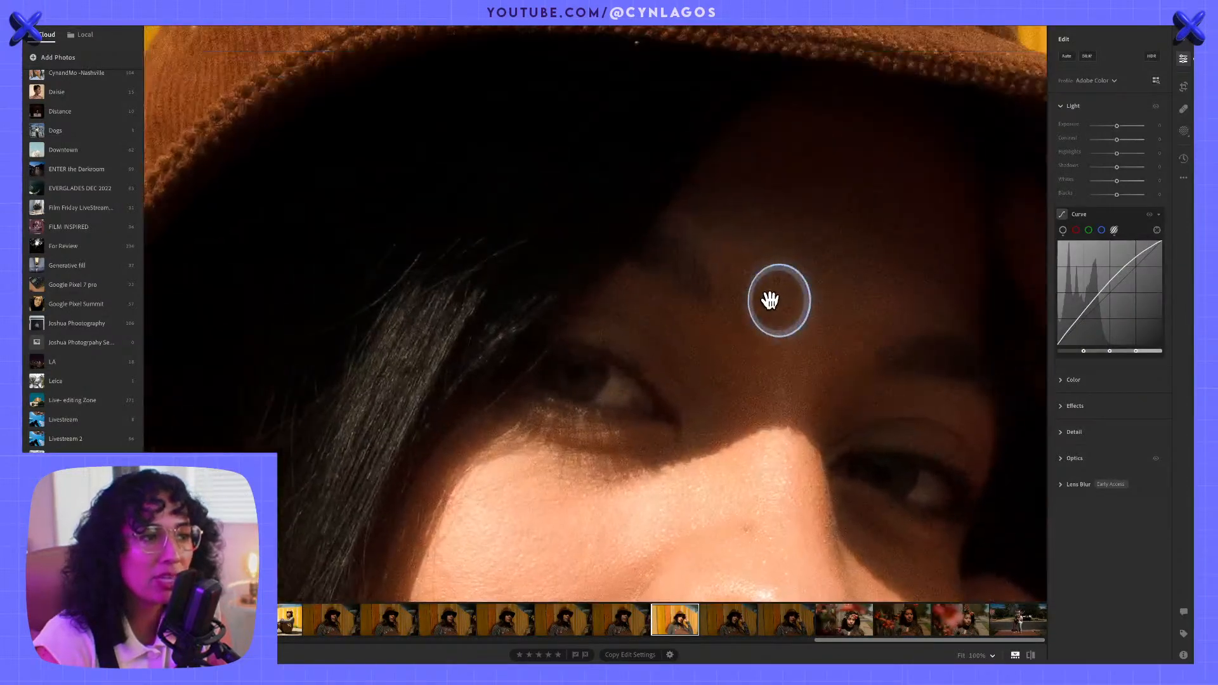
pyautogui.moveTo(627, 309); pyautogui.dragTo(854, 326)
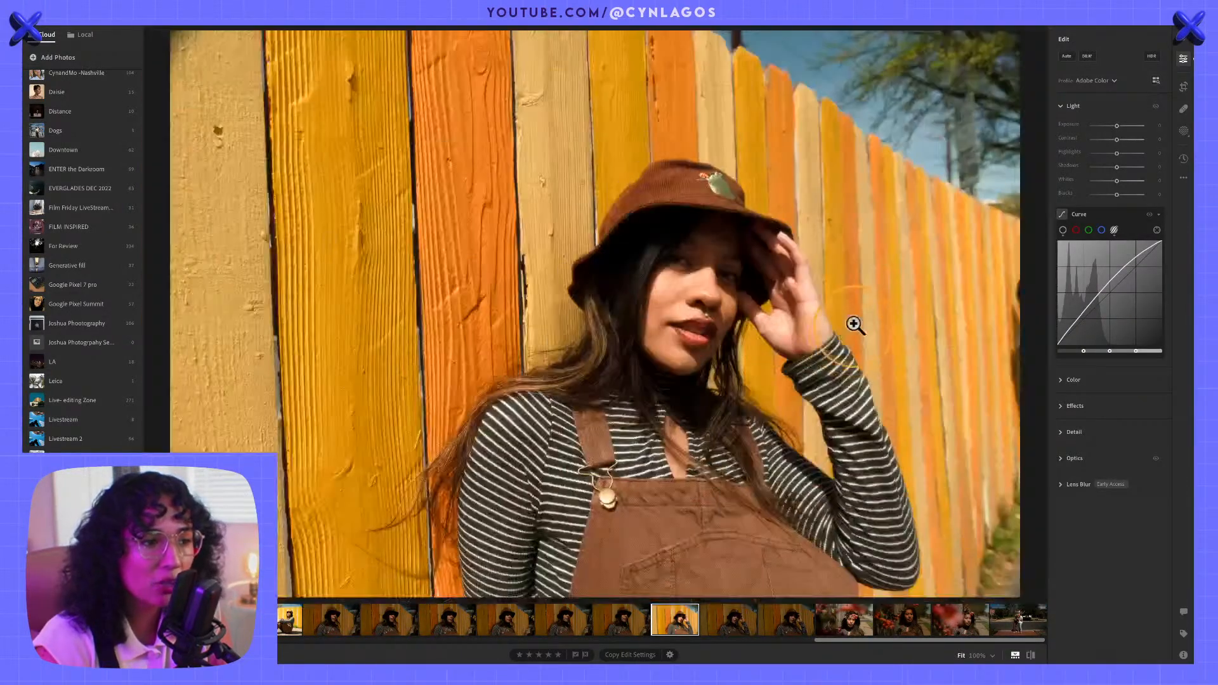
# - Open the AI Denoise enhancement for the portrait from its noise reduction settings
pyautogui.click(1063, 485)
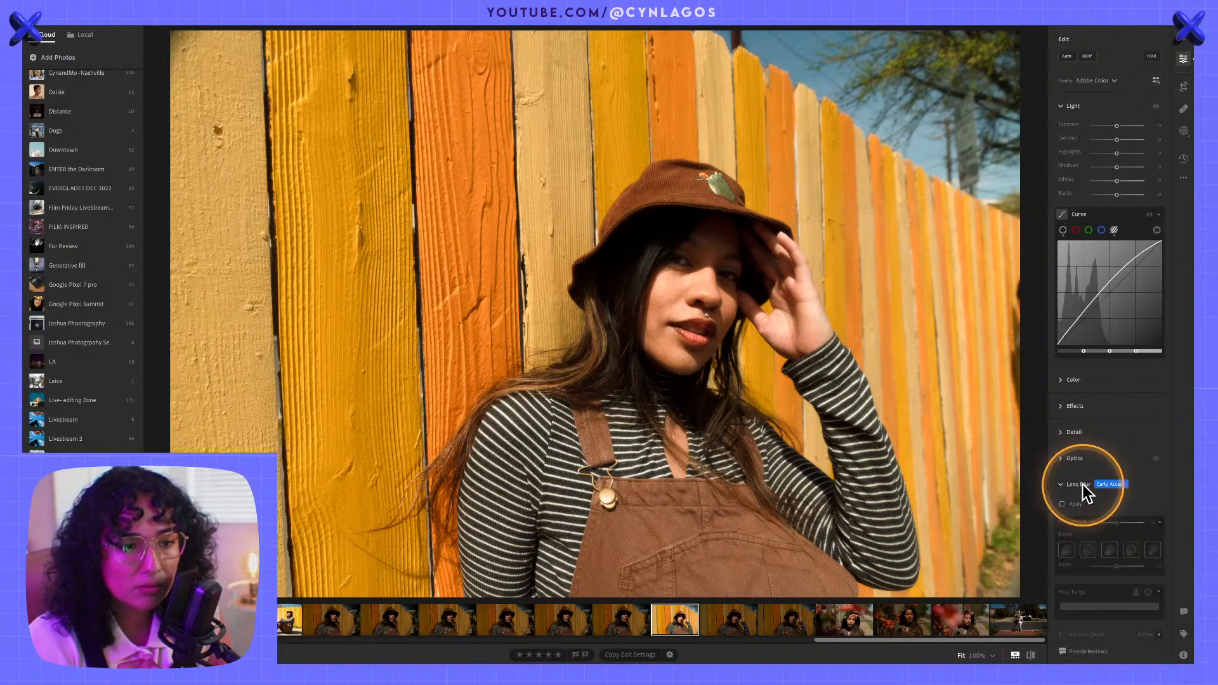
pyautogui.click(1063, 485)
pyautogui.click(1070, 433)
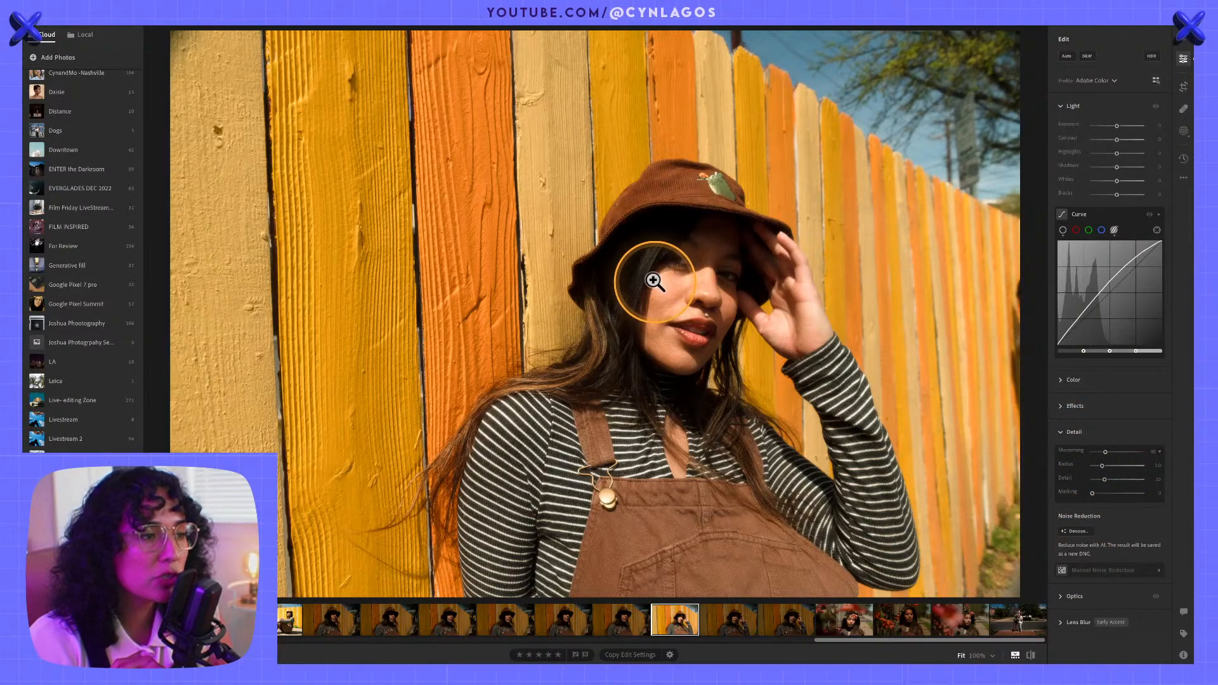
pyautogui.click(1082, 533)
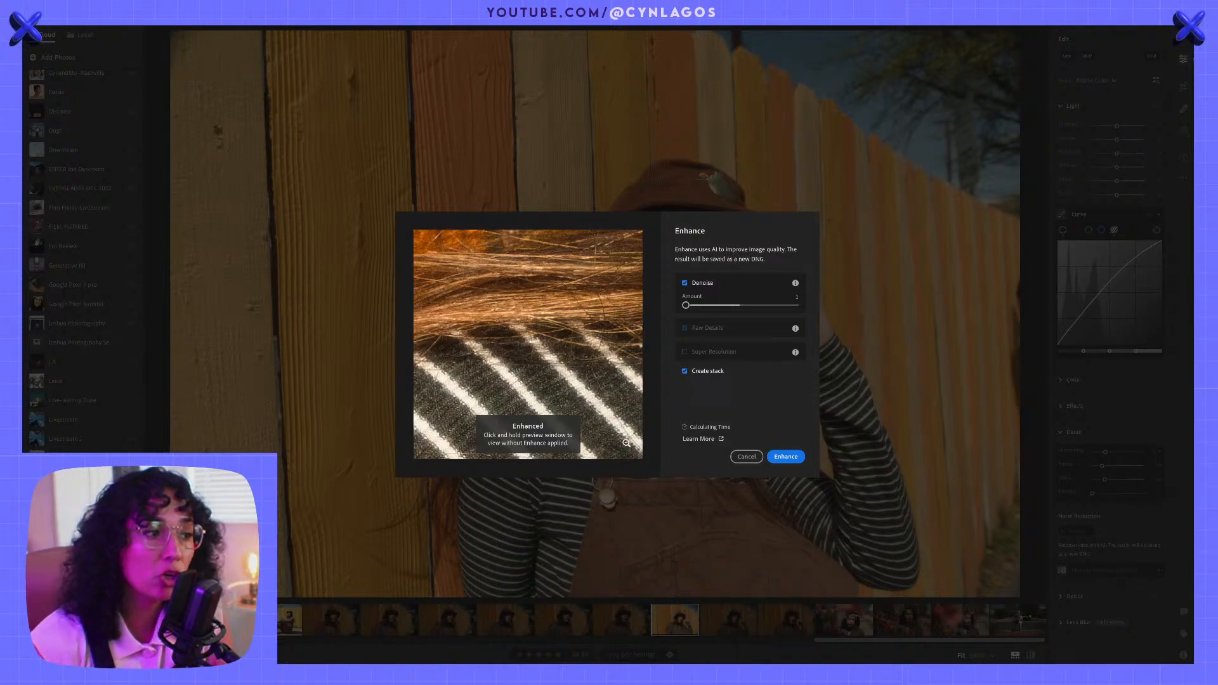
# - Examine the Denoise preview across the fence, hair and cheek up to the shadowed eye area
pyautogui.moveTo(470, 311); pyautogui.dragTo(501, 547)
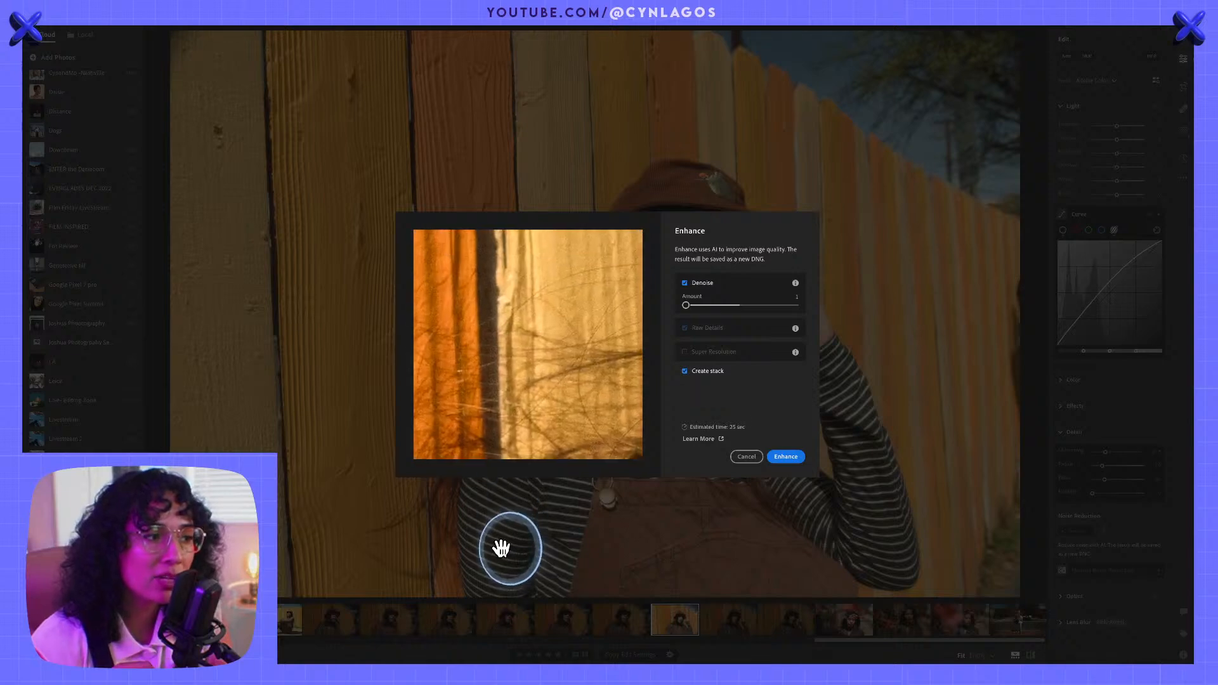
pyautogui.moveTo(558, 348); pyautogui.dragTo(421, 283)
pyautogui.moveTo(544, 348); pyautogui.dragTo(420, 297)
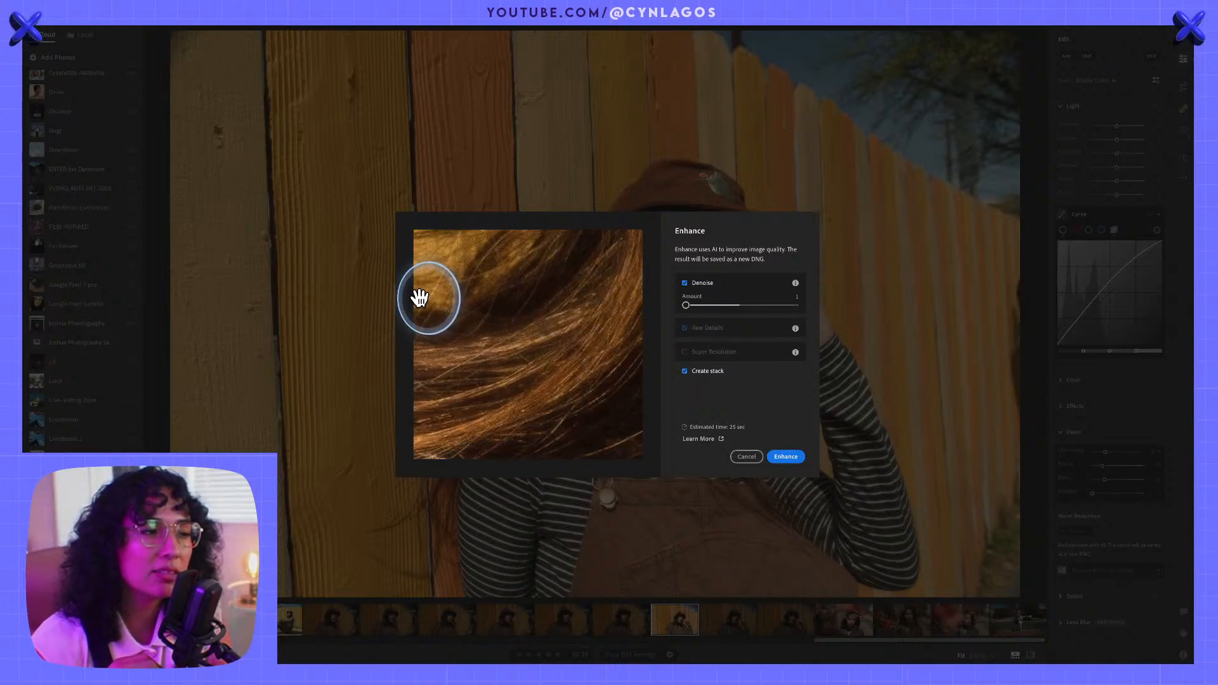
pyautogui.moveTo(577, 321); pyautogui.dragTo(372, 343)
pyautogui.moveTo(574, 318); pyautogui.dragTo(525, 442)
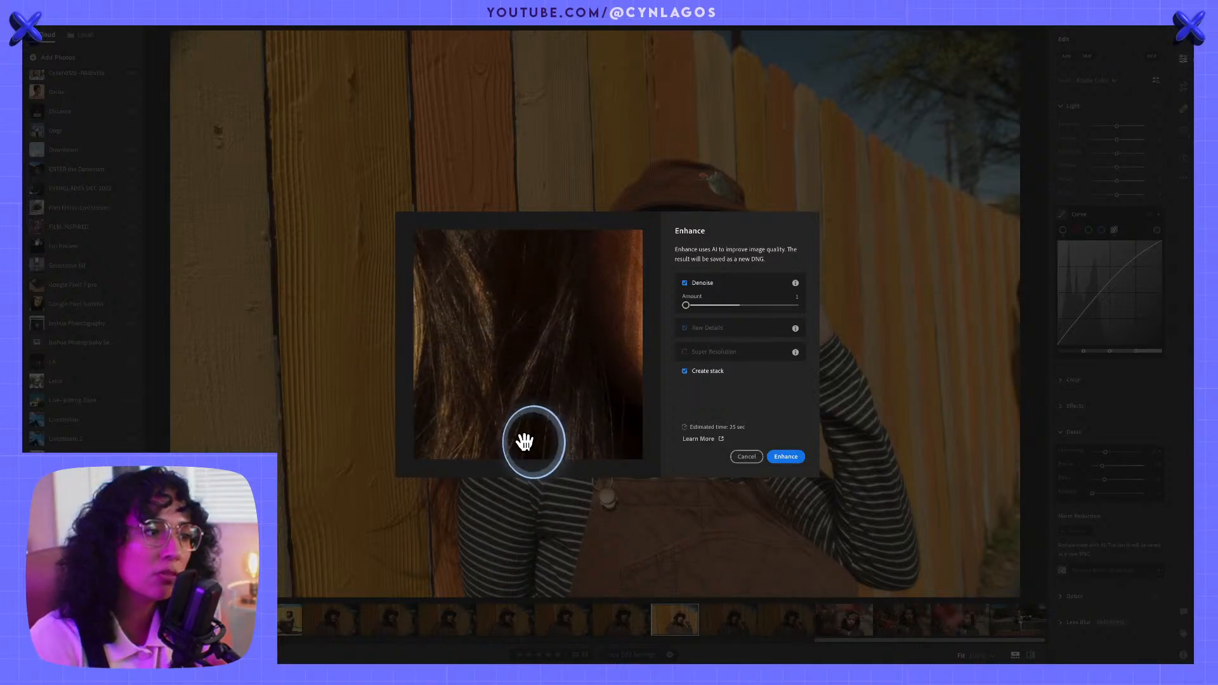
pyautogui.moveTo(573, 329); pyautogui.dragTo(455, 379)
pyautogui.moveTo(575, 272); pyautogui.dragTo(522, 456)
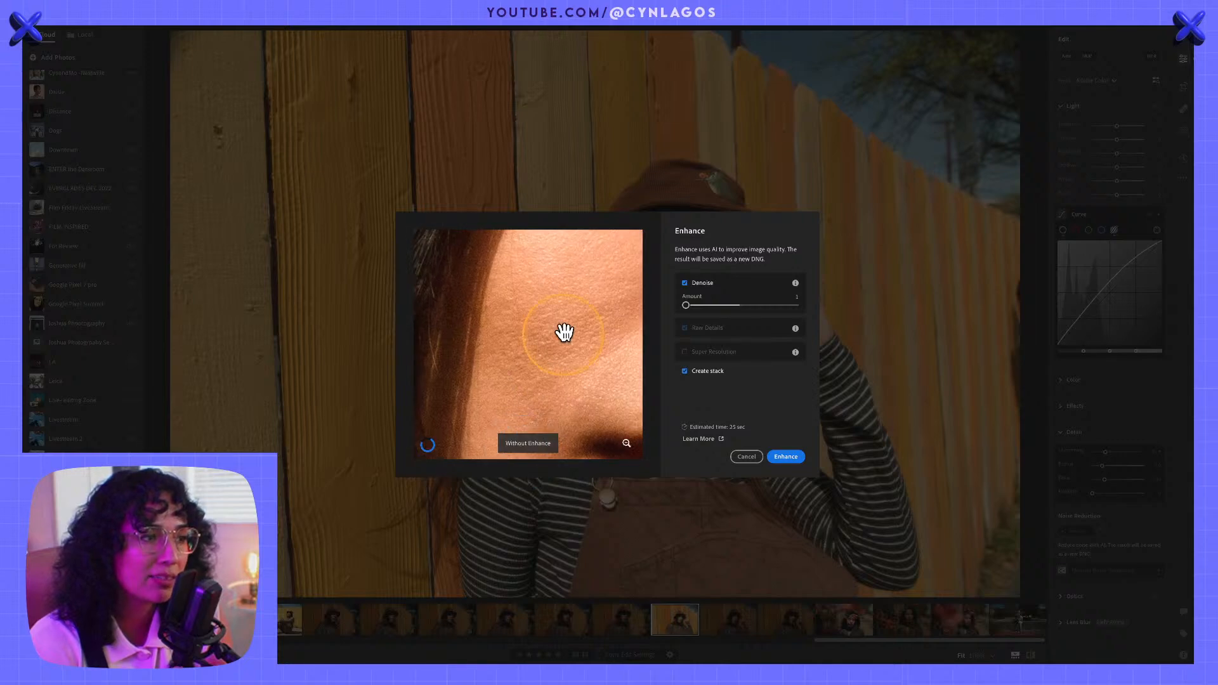
pyautogui.moveTo(546, 315); pyautogui.dragTo(443, 424)
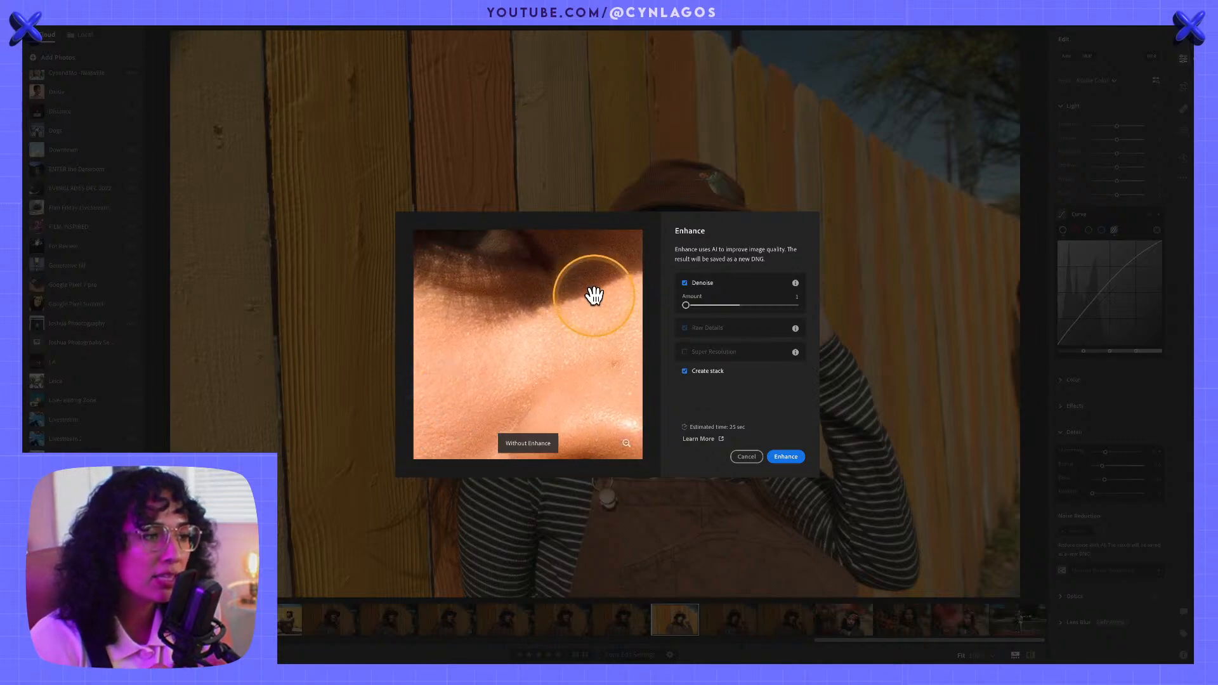
# - Set the Denoise amount to 21, checking the preview around the eyes and nose, and run Enhance with Create stack enabled
pyautogui.moveTo(595, 295); pyautogui.dragTo(552, 326)
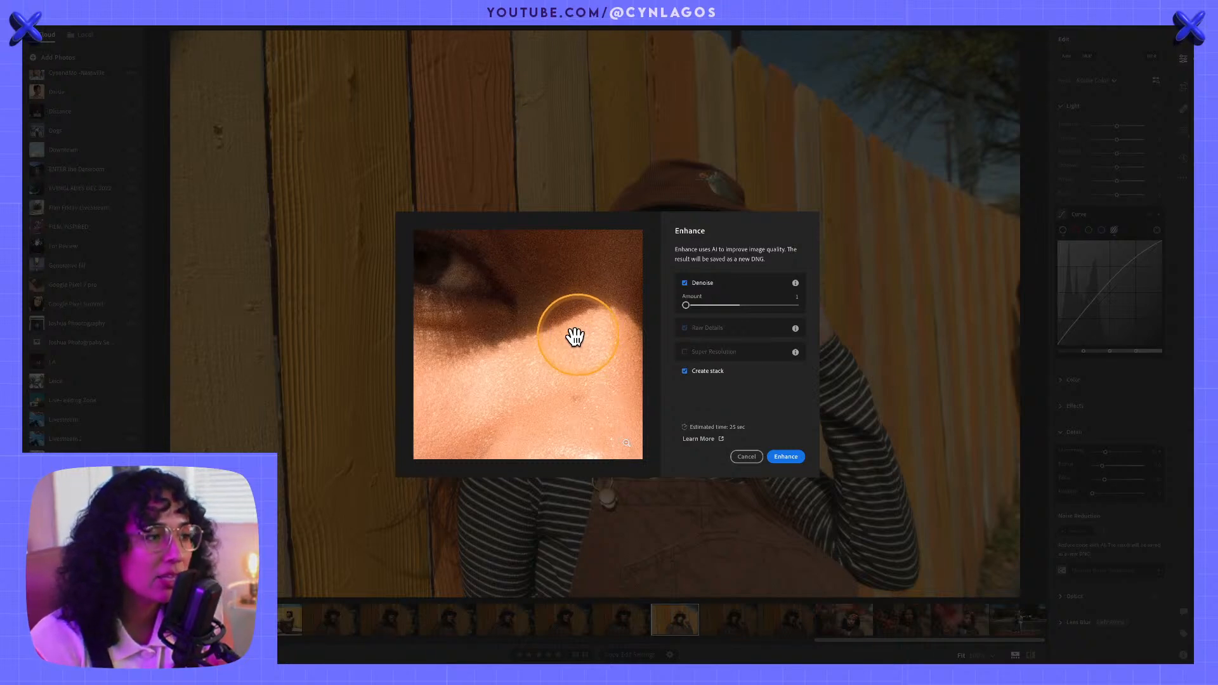
pyautogui.moveTo(574, 337); pyautogui.dragTo(640, 350)
pyautogui.moveTo(617, 281); pyautogui.dragTo(508, 356)
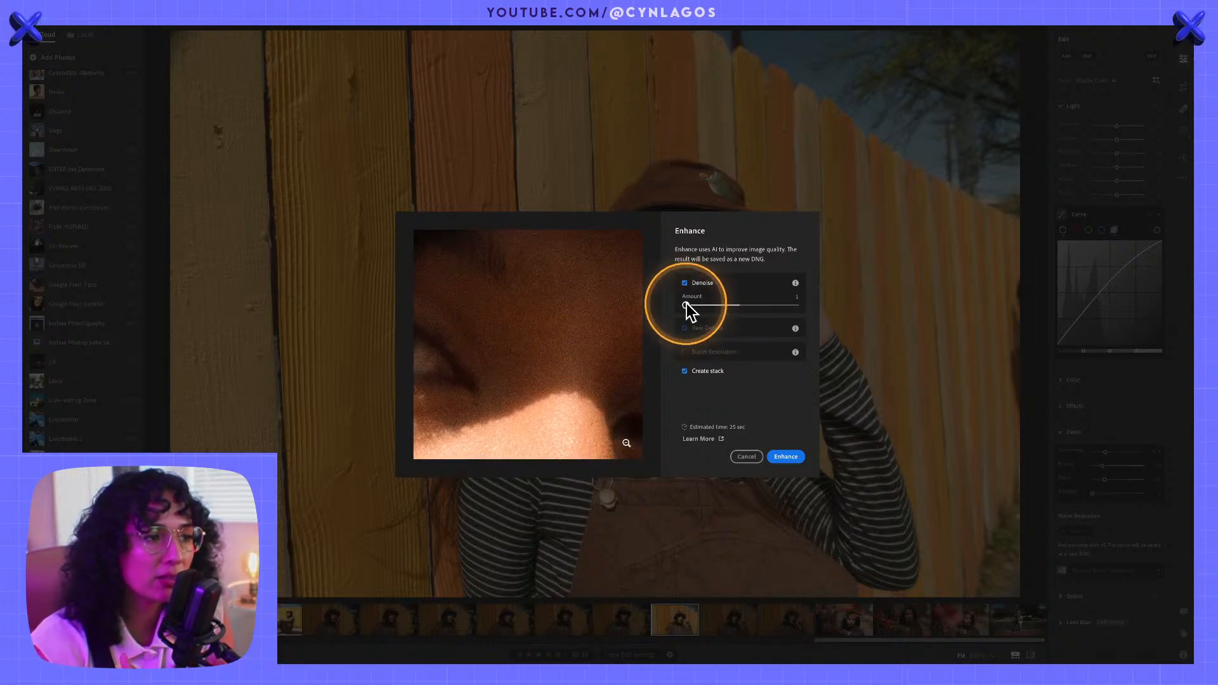
pyautogui.moveTo(686, 304); pyautogui.dragTo(719, 306)
pyautogui.moveTo(719, 305); pyautogui.dragTo(715, 306)
pyautogui.moveTo(522, 352); pyautogui.dragTo(518, 419)
pyautogui.moveTo(581, 330); pyautogui.dragTo(555, 357)
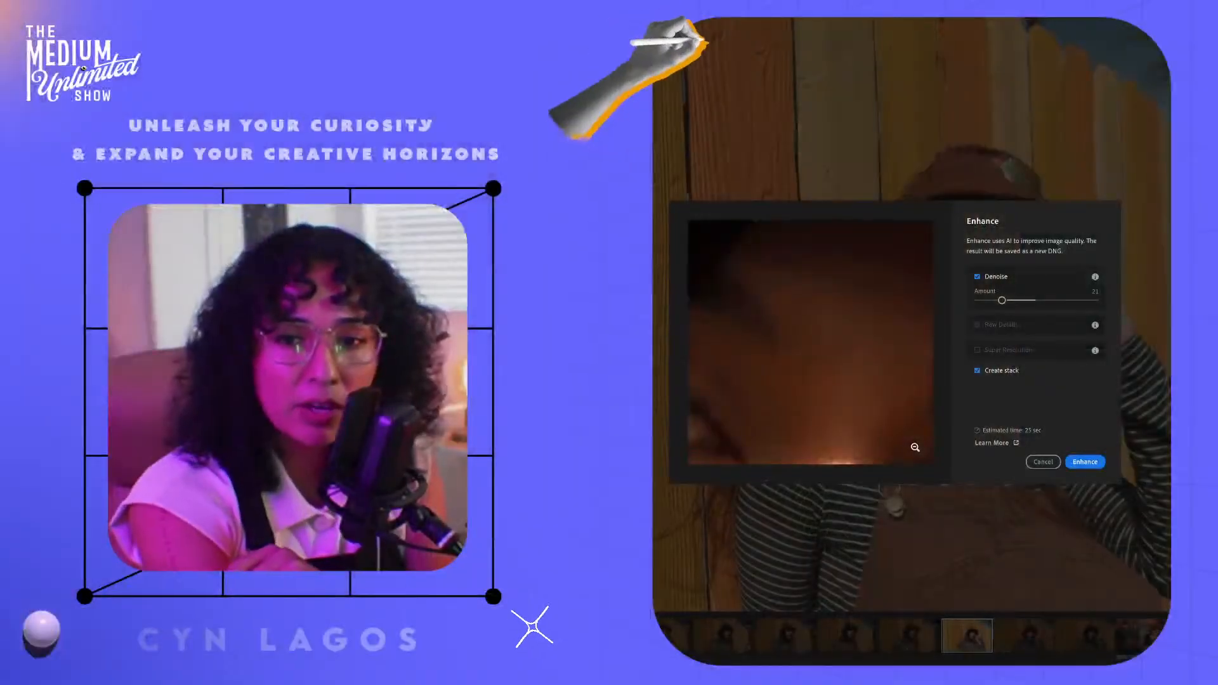
pyautogui.click(831, 322)
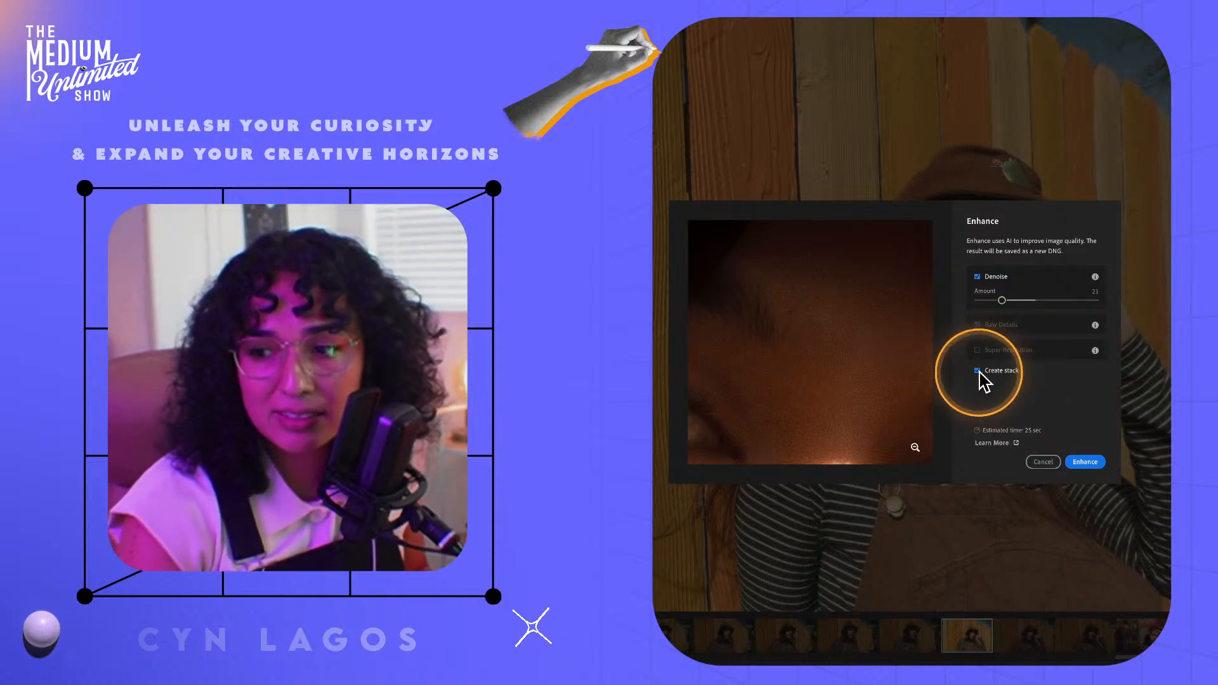
pyautogui.click(1087, 462)
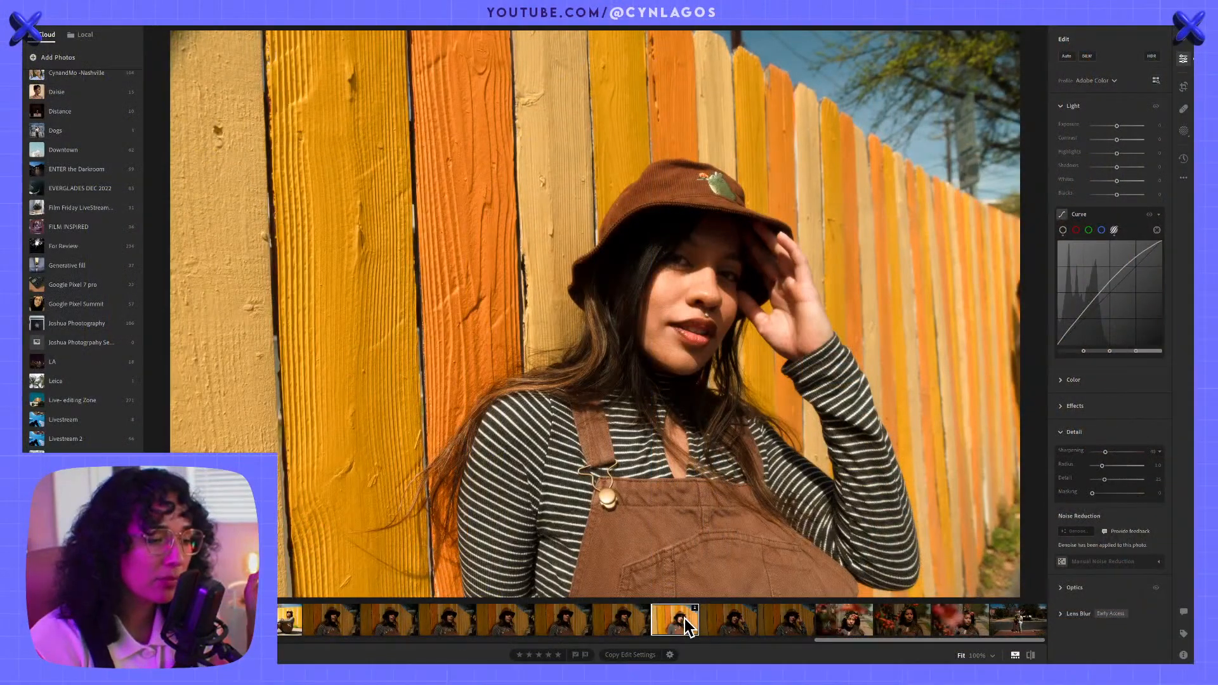
# - Select the denoised portrait, check its saved versions, and return to its edit settings
pyautogui.click(977, 634)
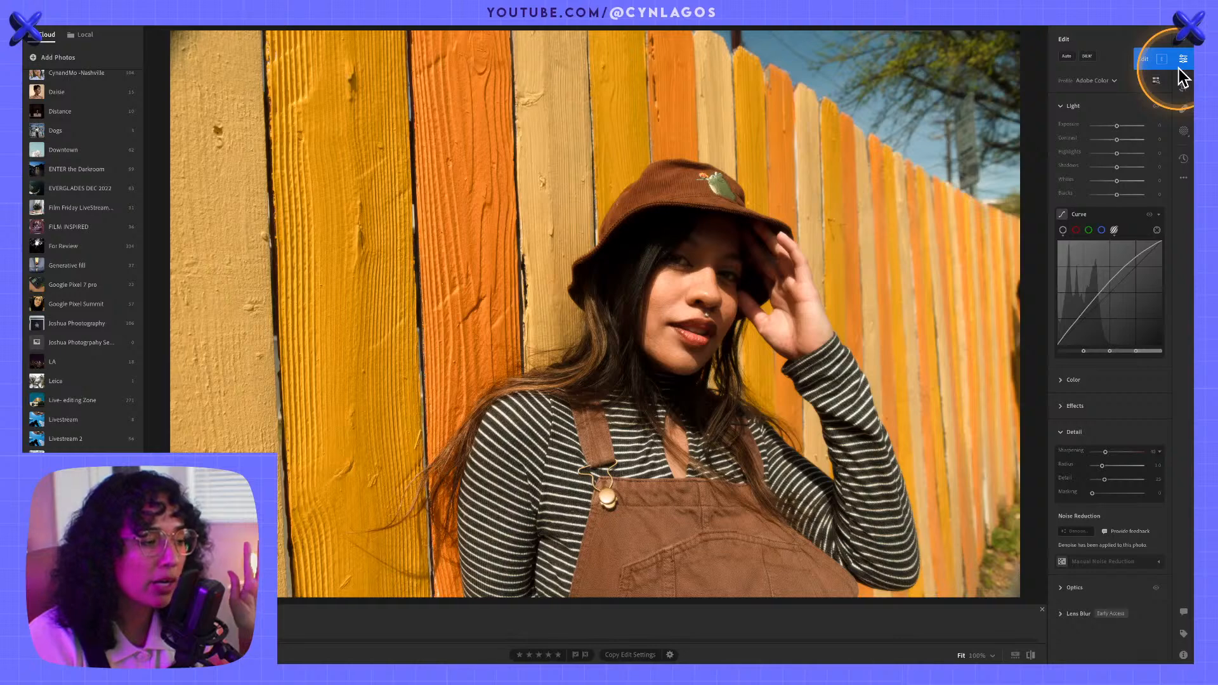
pyautogui.click(1184, 158)
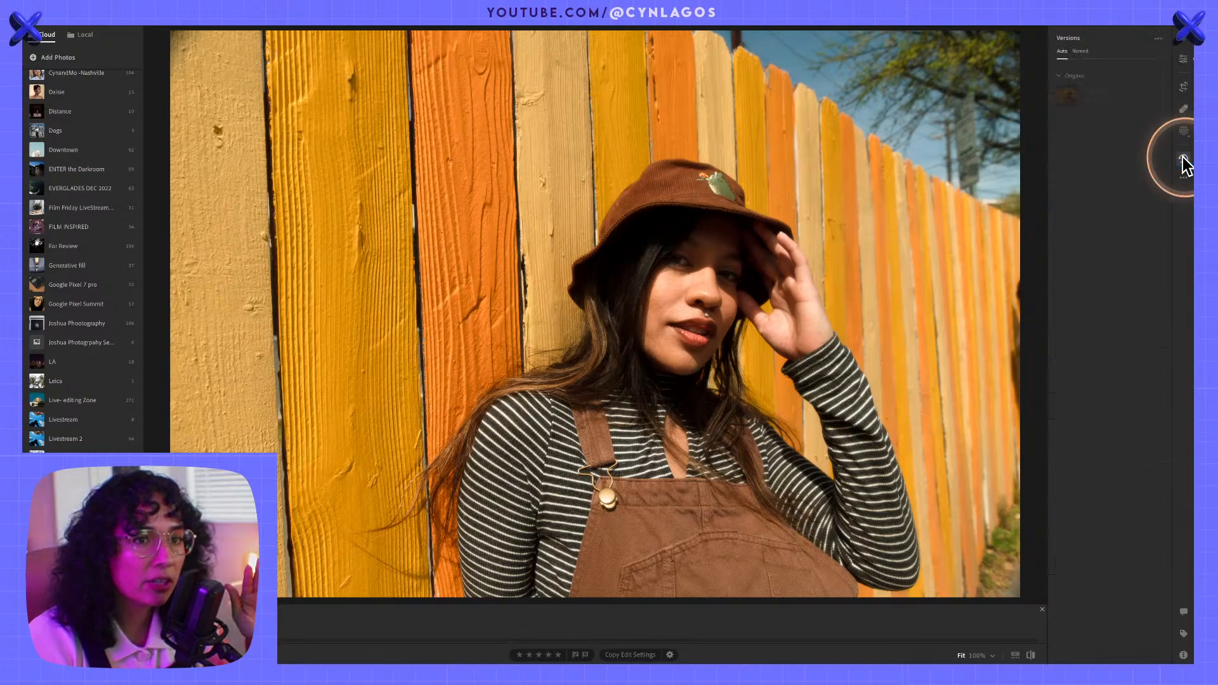
pyautogui.moveTo(1088, 95)
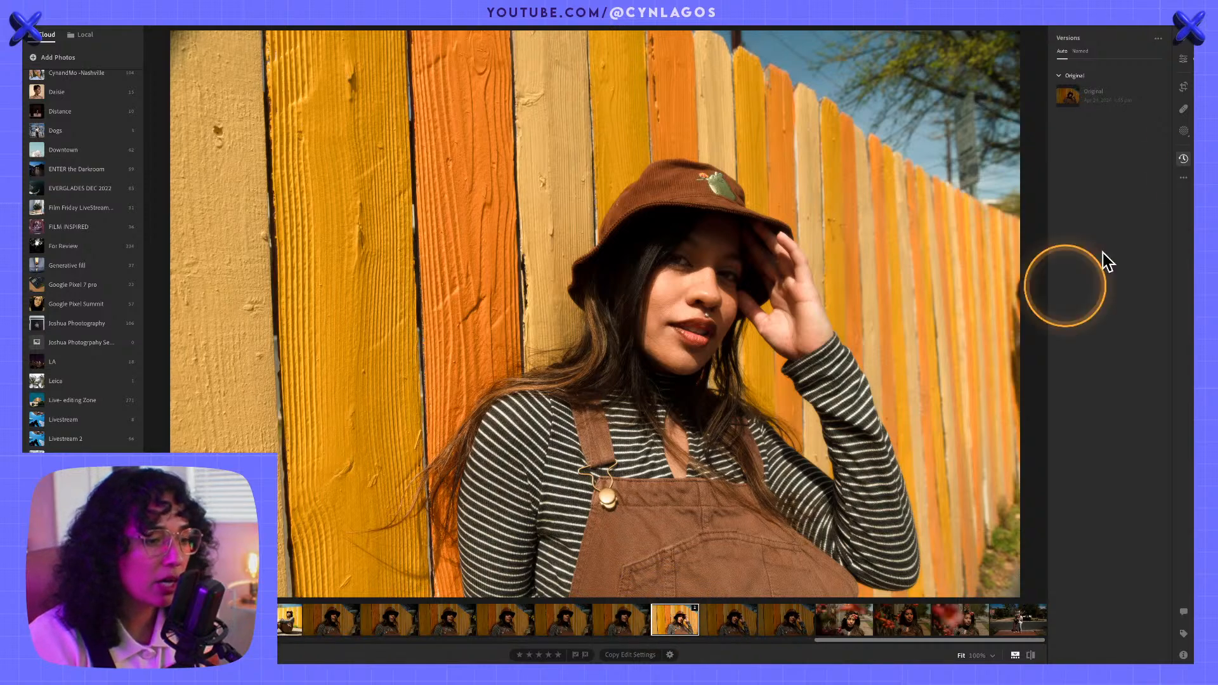
pyautogui.click(1183, 58)
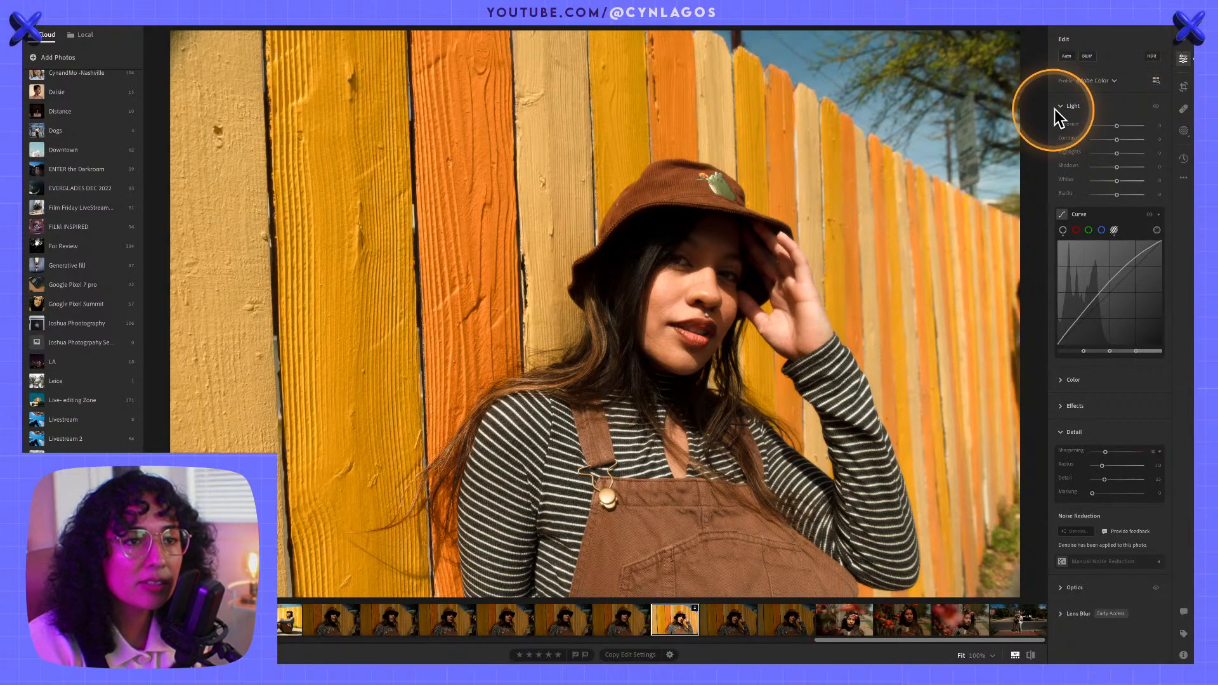
# - Collapse the Light settings, expand Color, and darken the sky's blue luminance with the Color Mixer's targeted adjustment
pyautogui.click(1071, 106)
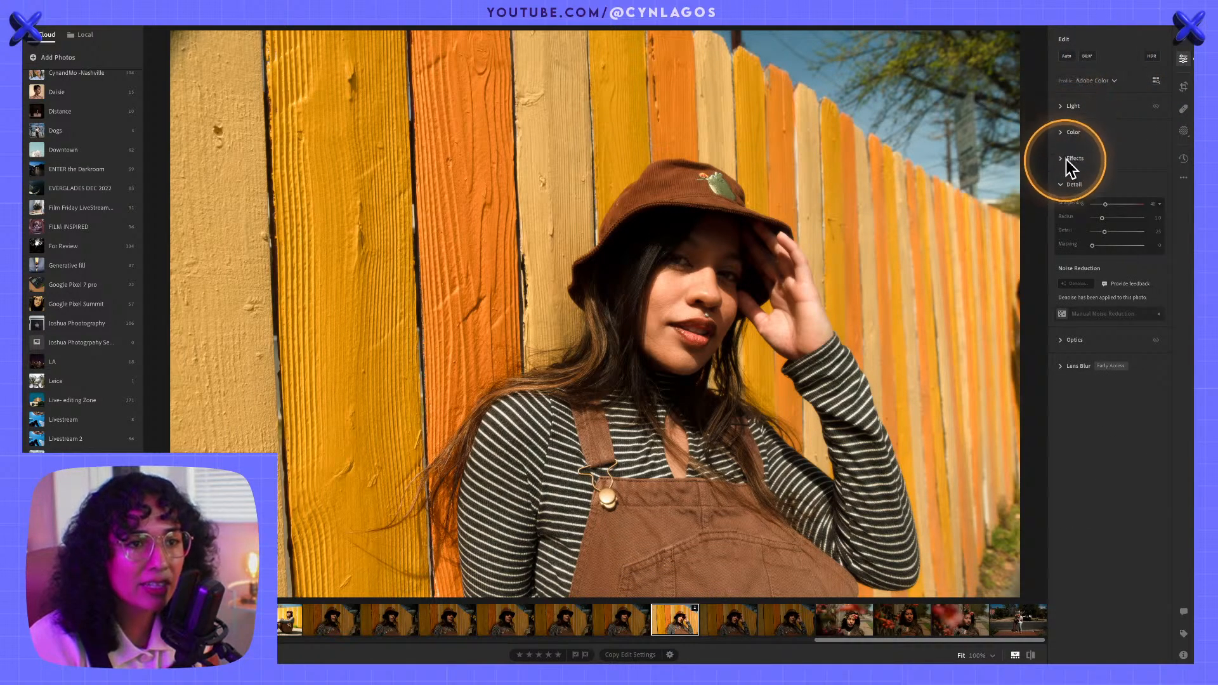
pyautogui.click(1066, 135)
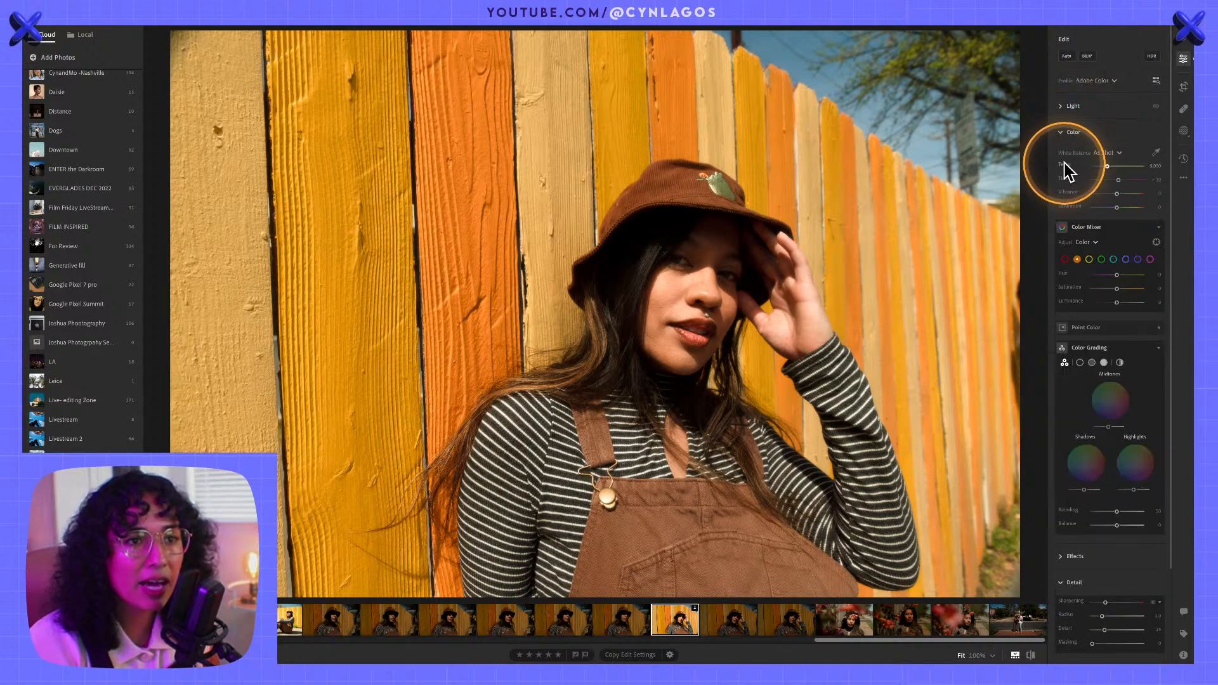
pyautogui.click(1156, 242)
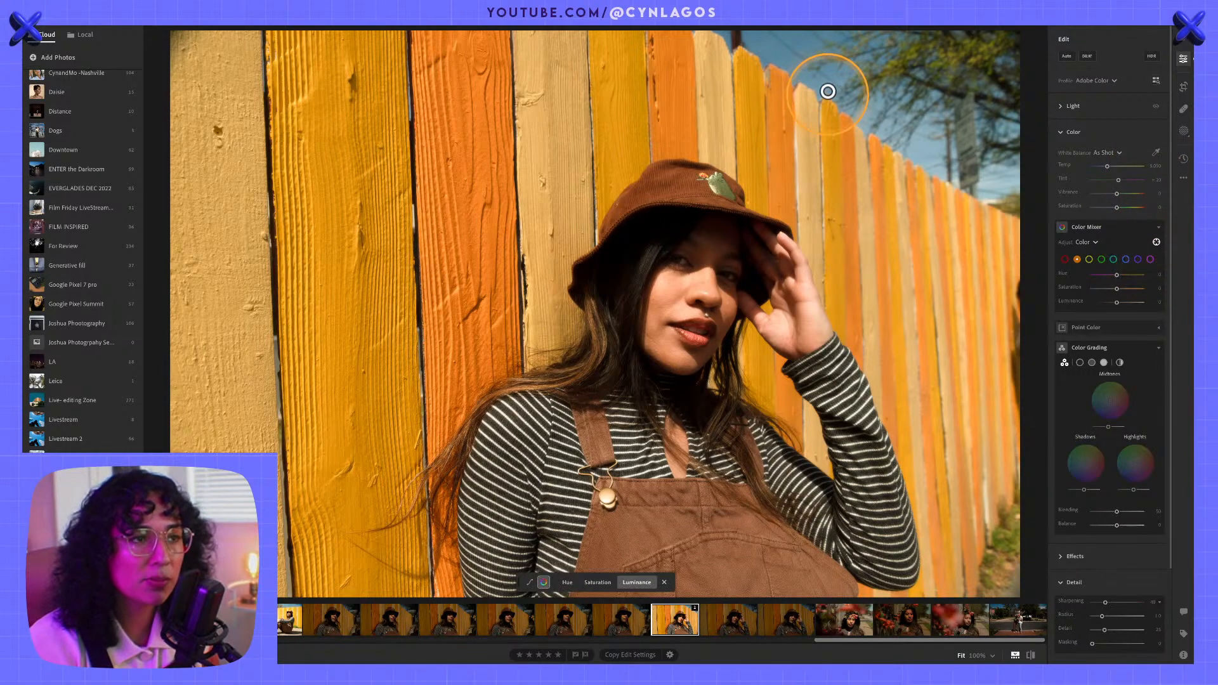
pyautogui.moveTo(828, 78); pyautogui.dragTo(927, 55)
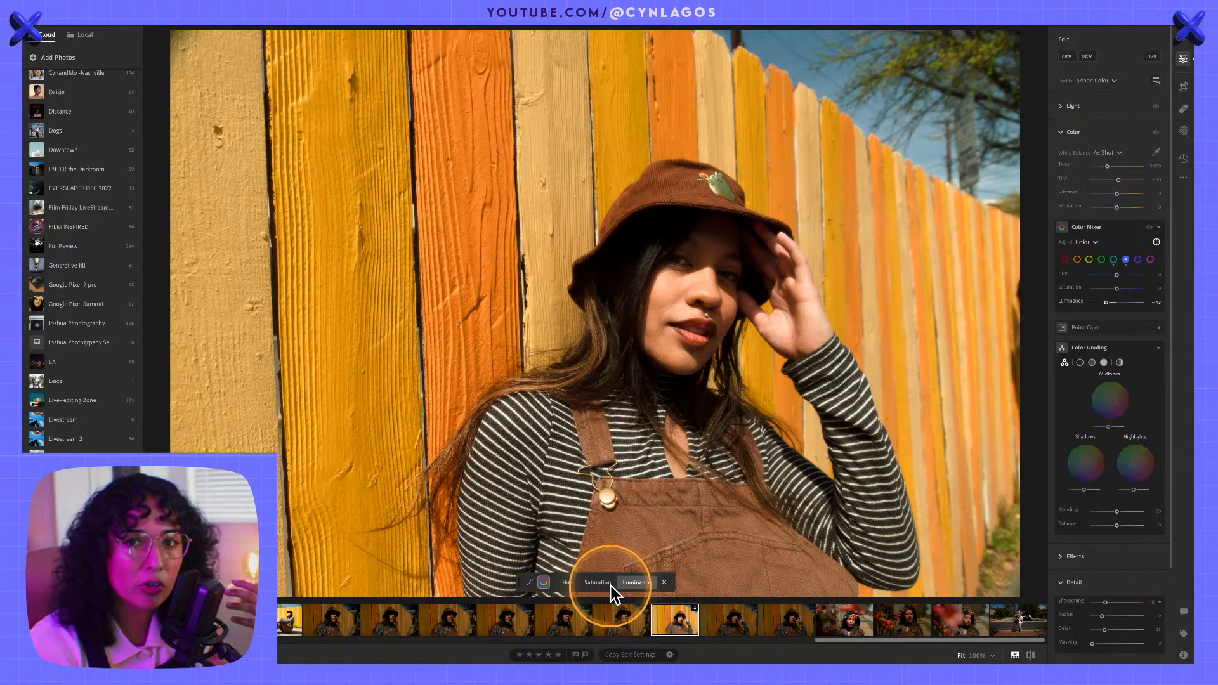
# - Look through the Saturation and Hue targeting modes, return to Luminance, and try darkening the sky's blues to -100
pyautogui.click(603, 582)
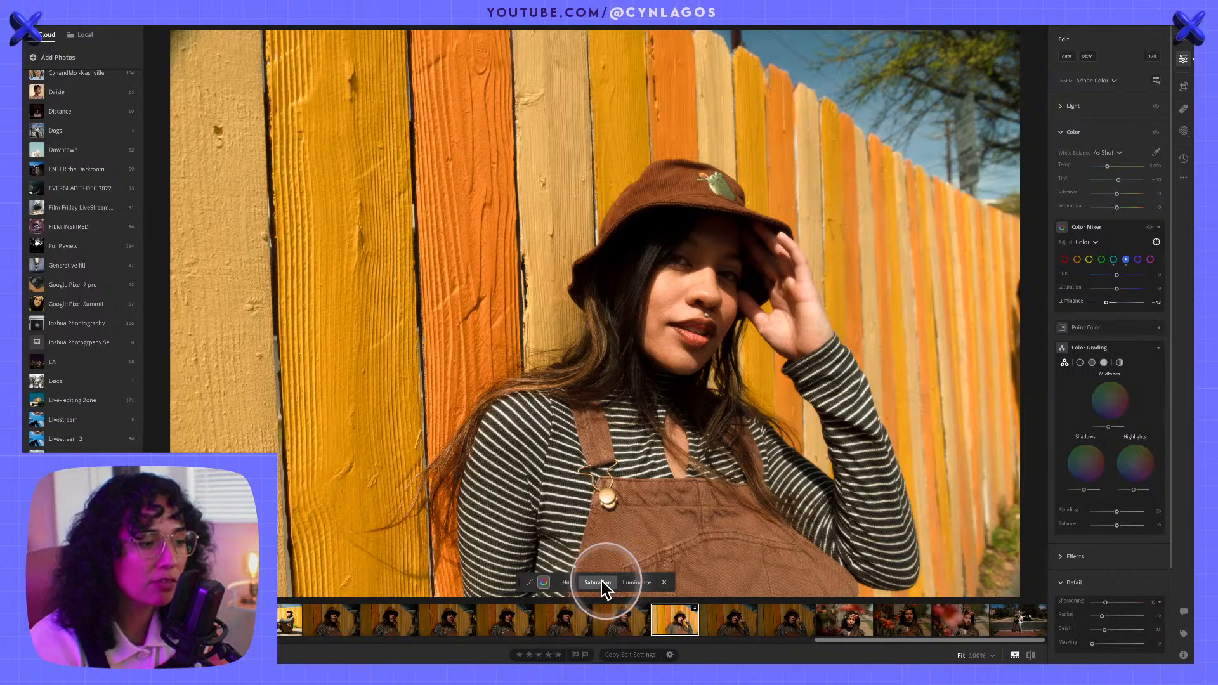
pyautogui.click(567, 583)
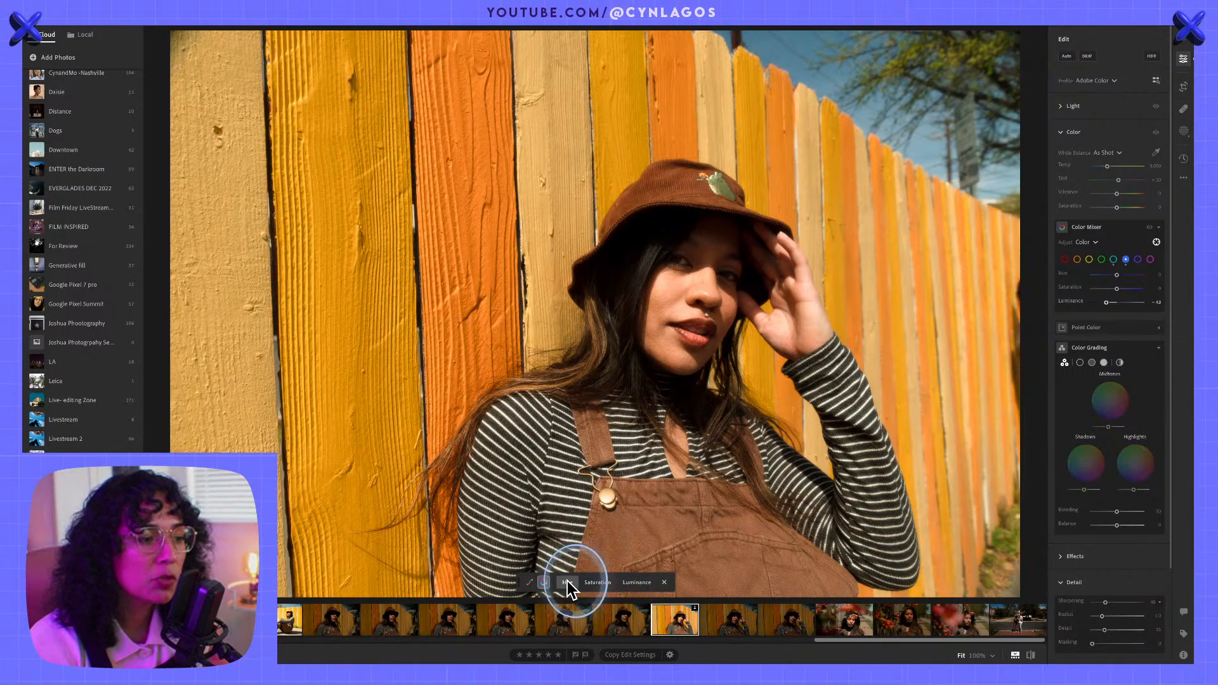
pyautogui.click(637, 583)
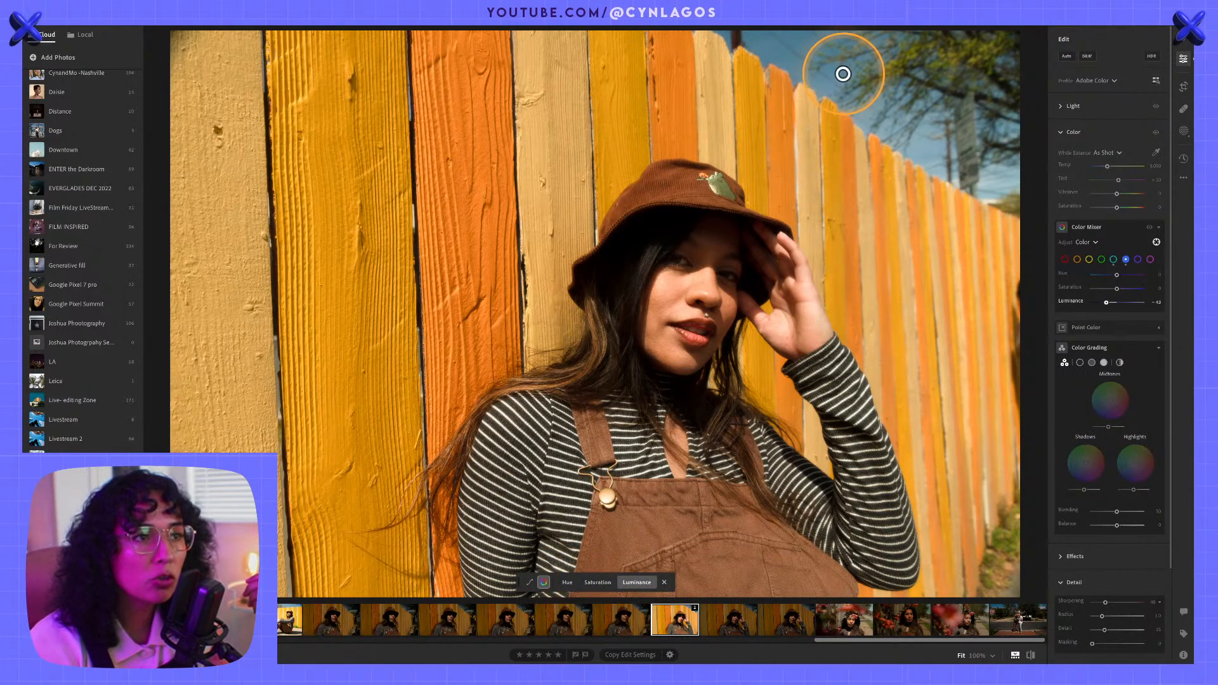
pyautogui.moveTo(799, 76); pyautogui.dragTo(843, 77)
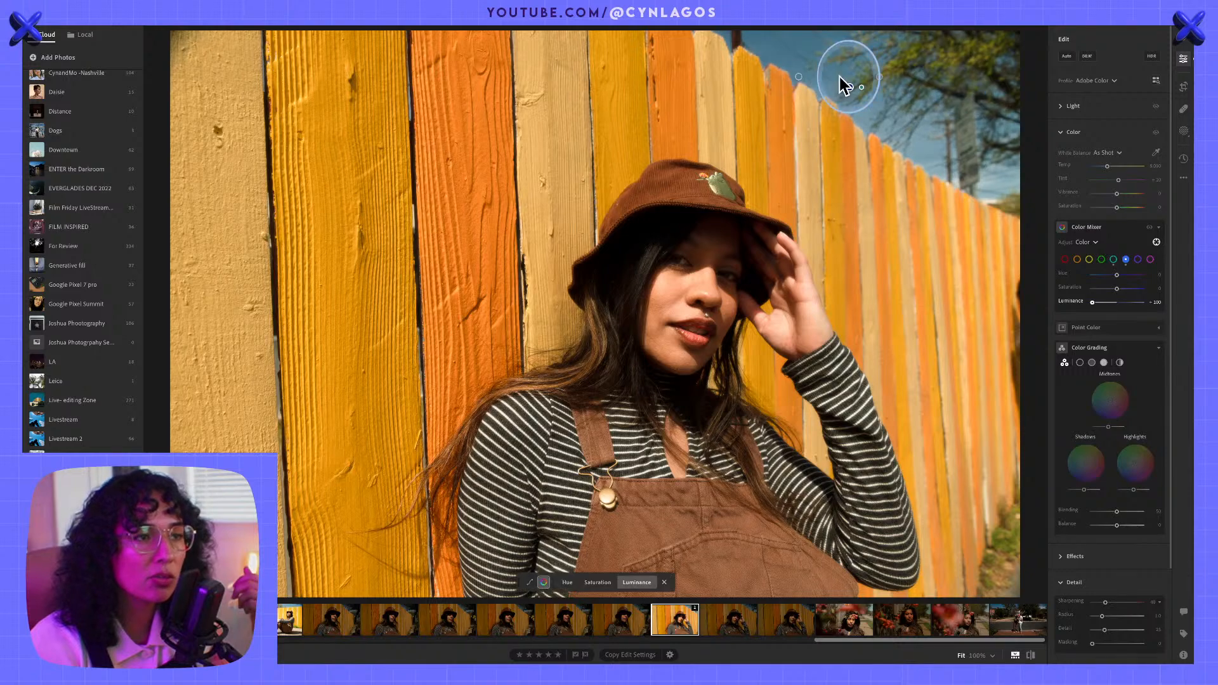
pyautogui.press('super+minus')
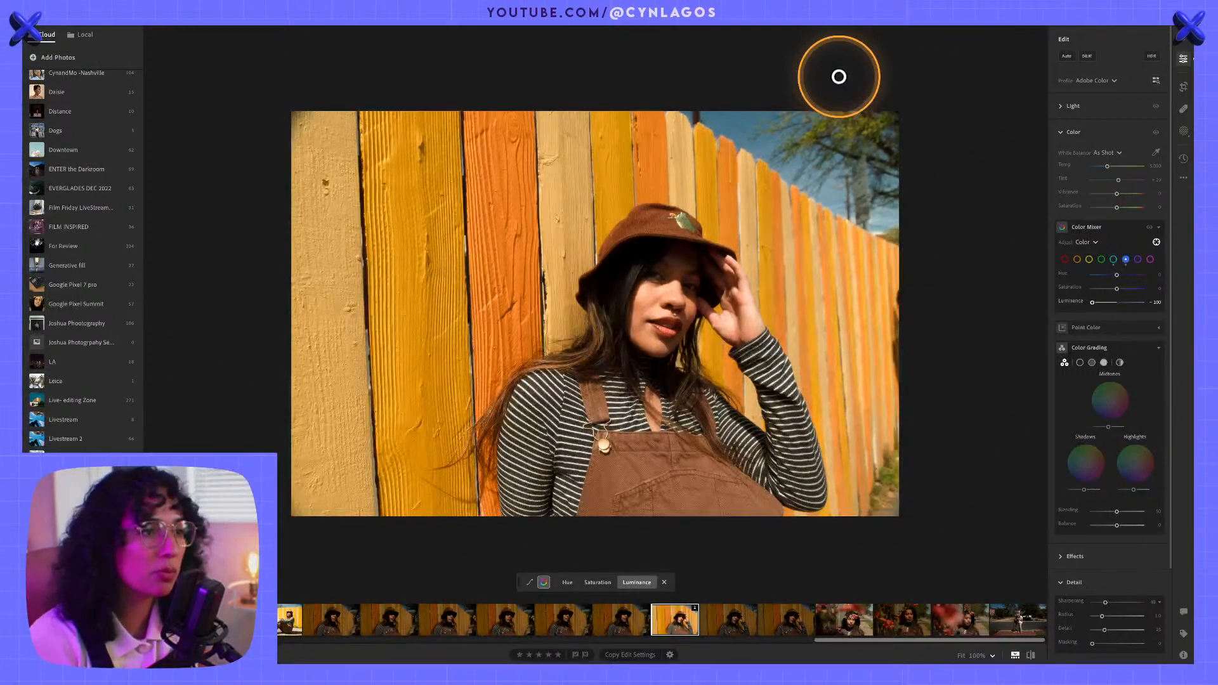
pyautogui.press('super+equal')
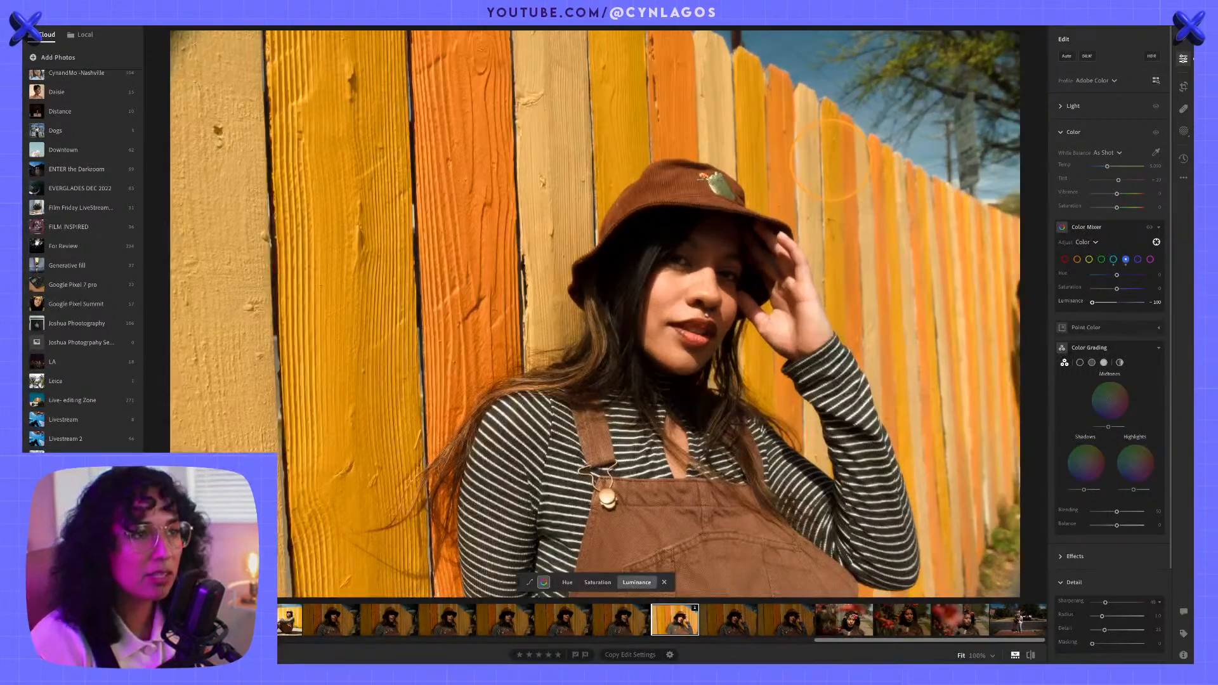
# - Raise the blue luminance slightly above zero from the sky beside the tree while viewing that area up close
pyautogui.press('super+equal')
pyautogui.moveTo(944, 109); pyautogui.dragTo(669, 334)
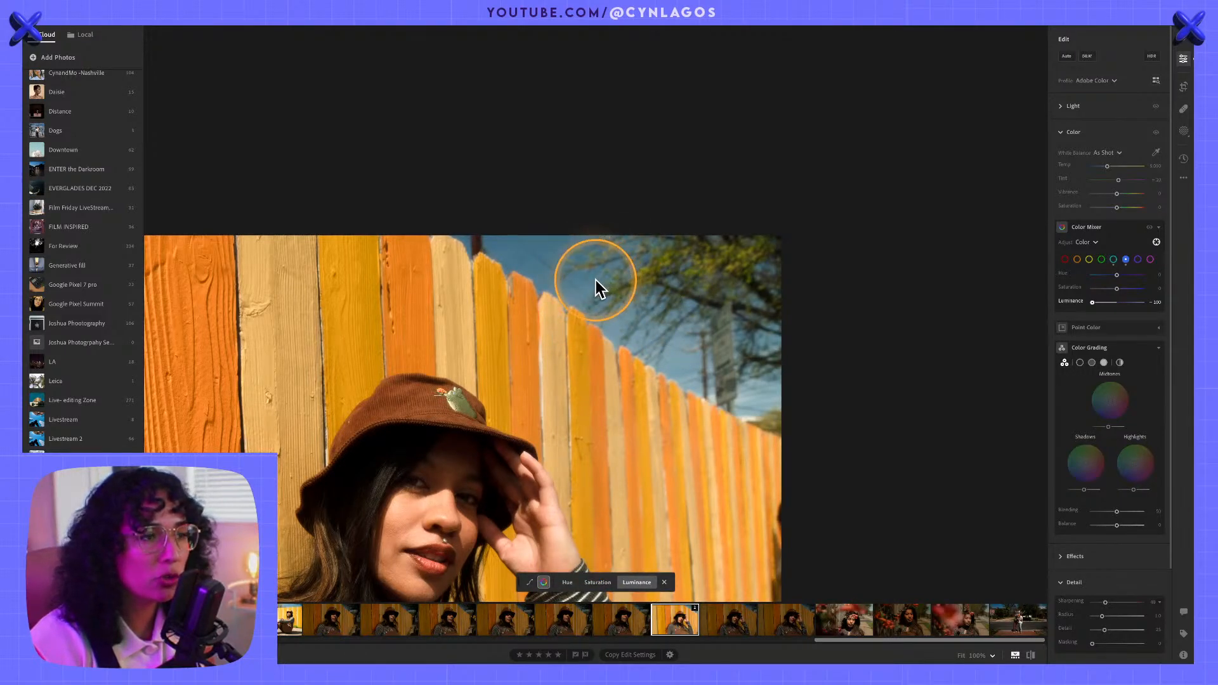
pyautogui.moveTo(596, 280)
pyautogui.mouseDown()
pyautogui.moveTo(639, 272)
pyautogui.moveTo(536, 266)
pyautogui.moveTo(1194, 235)
pyautogui.moveTo(457, 262)
pyautogui.moveTo(1009, 254)
pyautogui.moveTo(594, 279)
pyautogui.mouseUp()
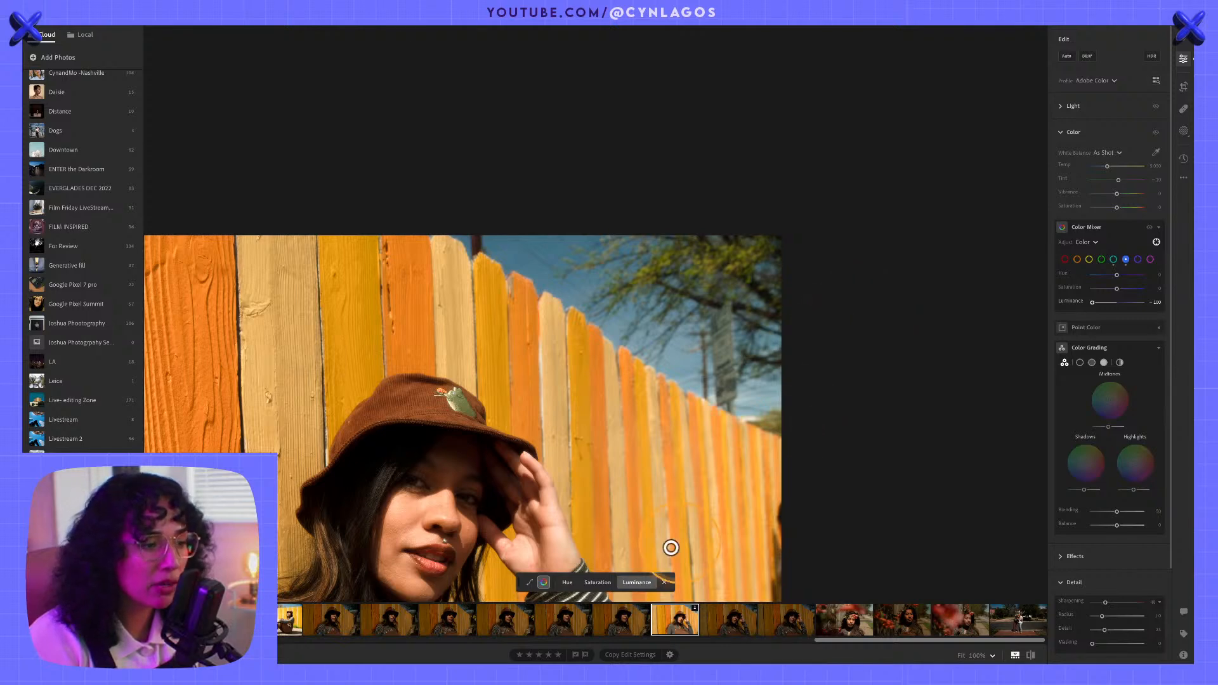
pyautogui.moveTo(511, 279); pyautogui.dragTo(619, 272)
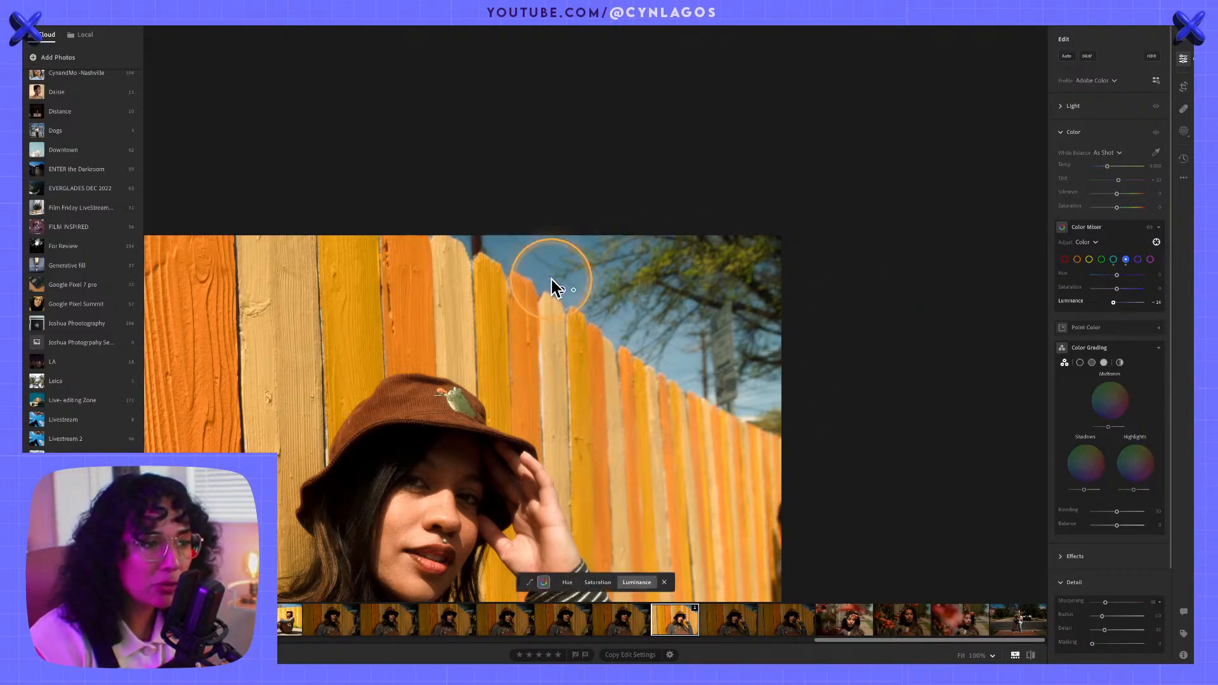
pyautogui.moveTo(537, 274); pyautogui.dragTo(570, 274)
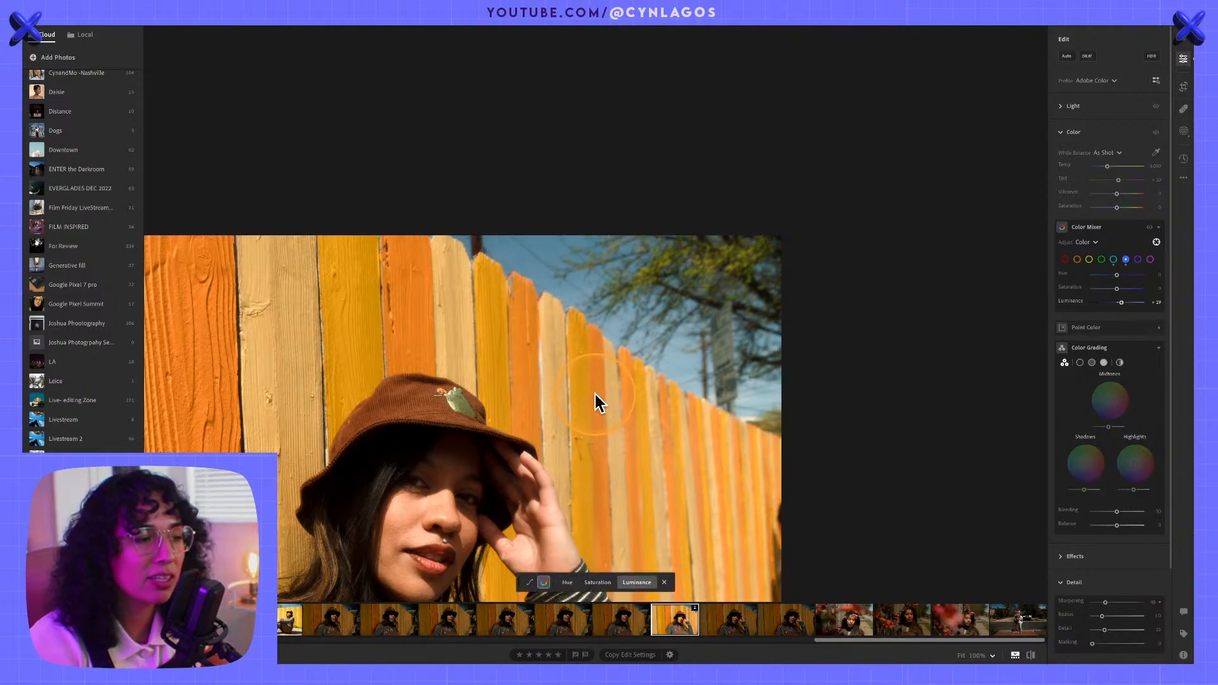
# - Try an orange luminance of -100 from the subject's skin, undo it, and lower it to about -27 instead
pyautogui.moveTo(596, 400); pyautogui.dragTo(900, 169)
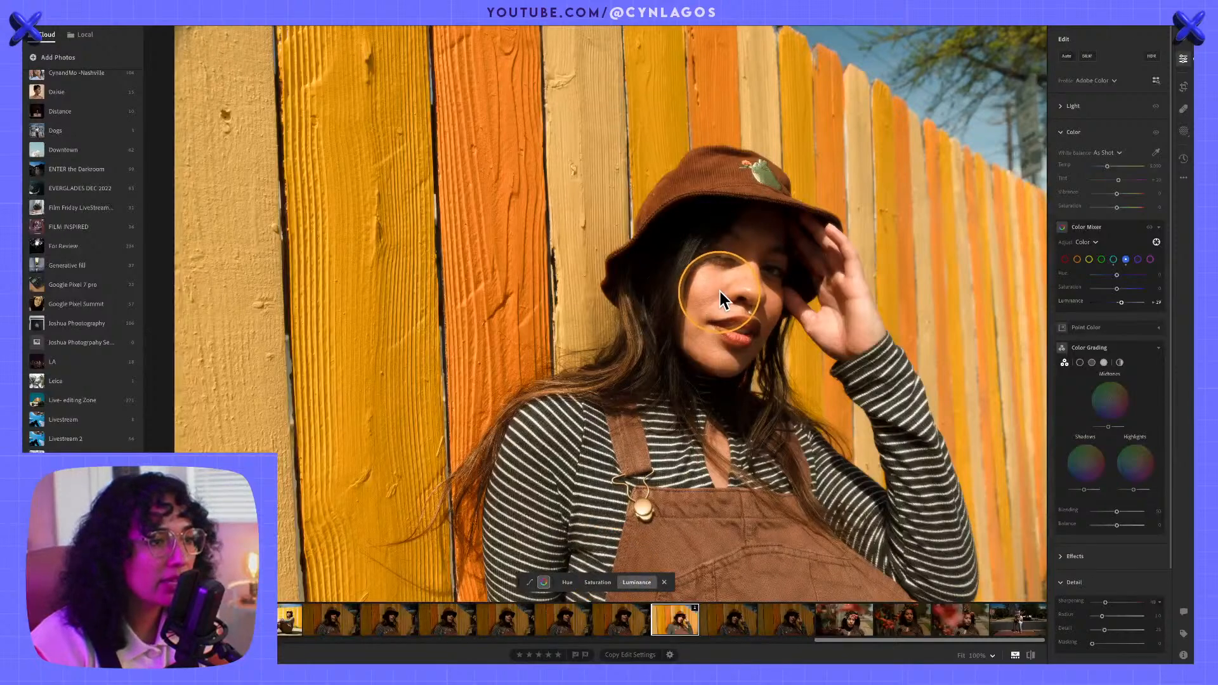
pyautogui.moveTo(714, 285); pyautogui.dragTo(701, 283)
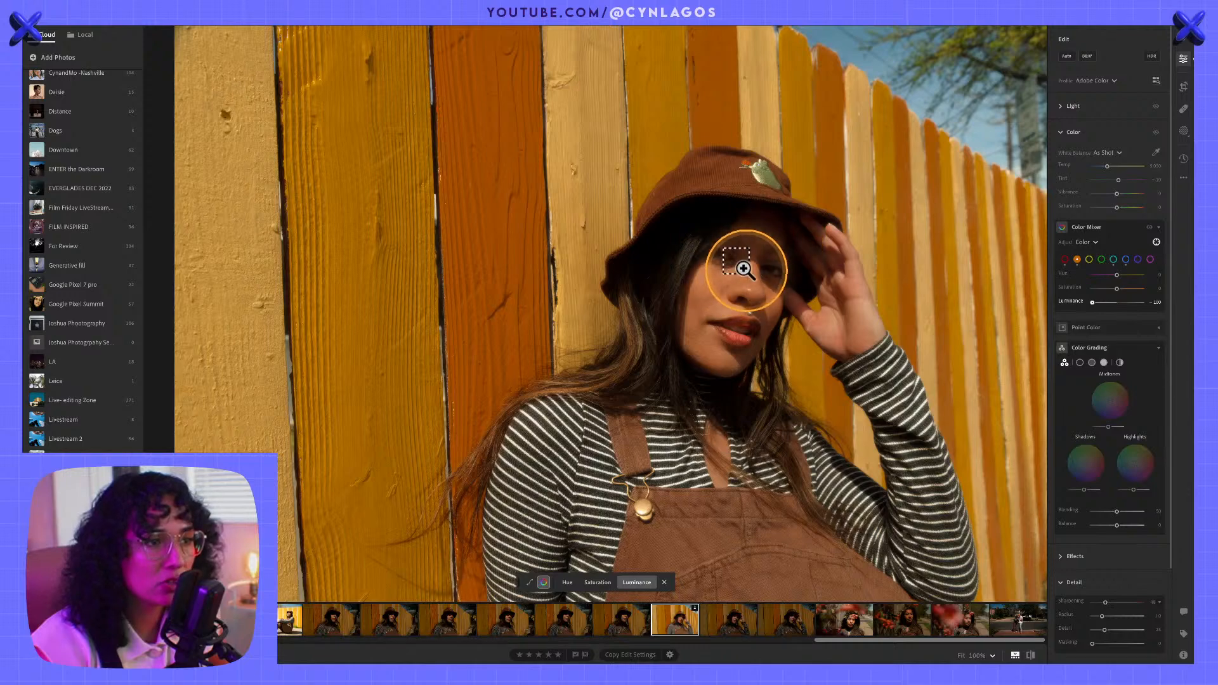
pyautogui.press('super+alt')
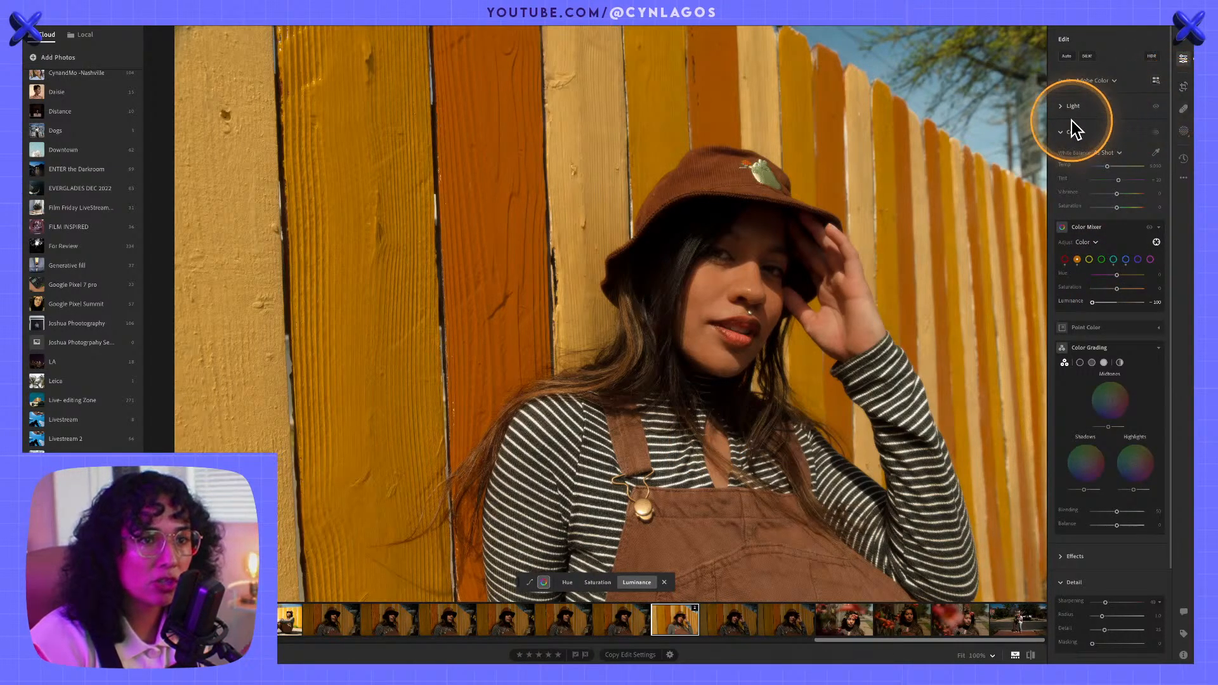
pyautogui.hotkey('ctrl', 'z')
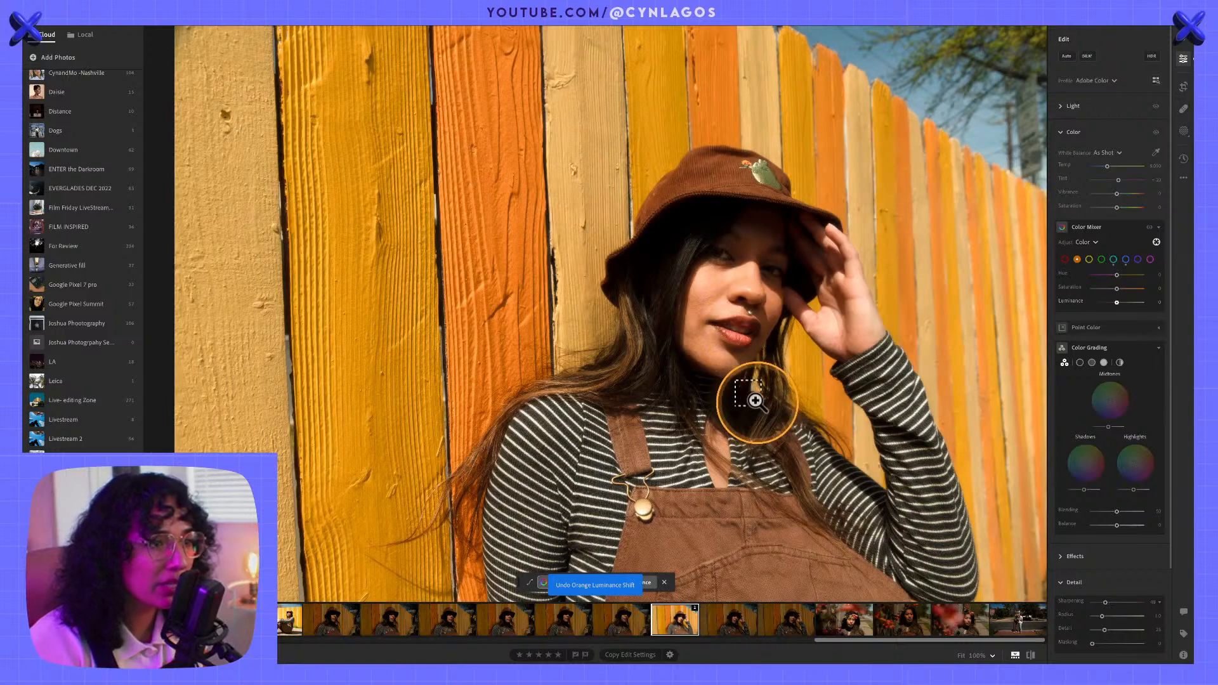
pyautogui.moveTo(737, 275); pyautogui.dragTo(719, 273)
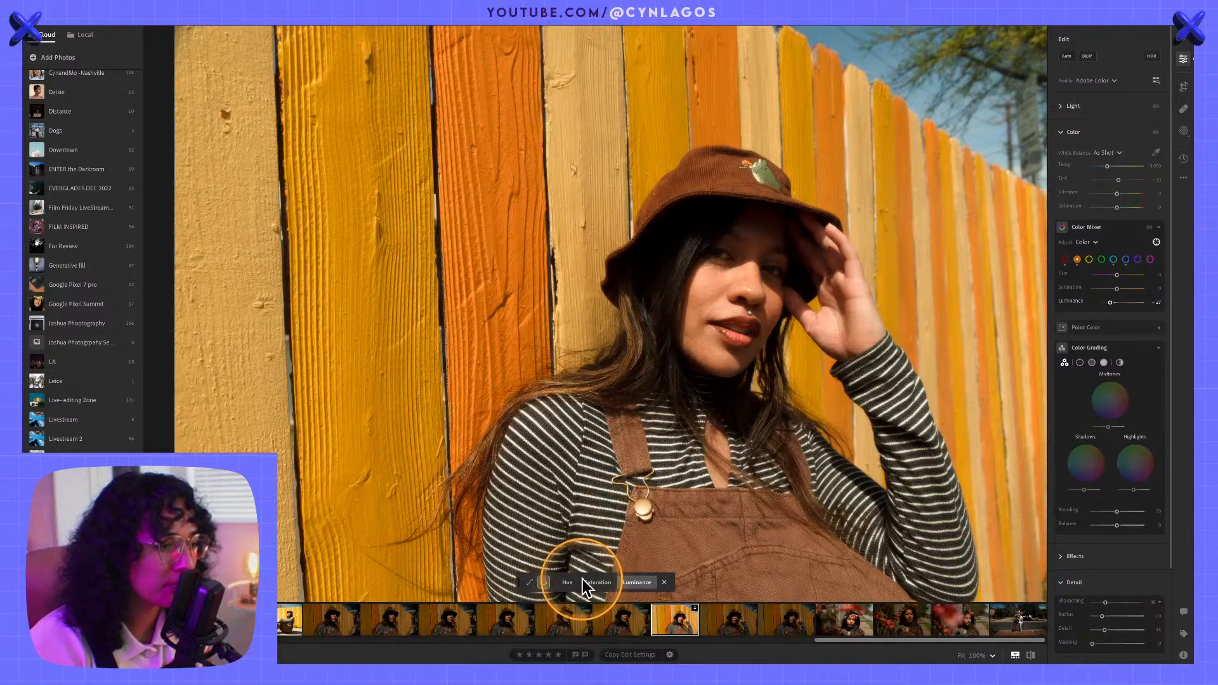
# - Target Hue on the brown overalls, try shifting the oranges strongly toward green, and bring the hue back to neutral
pyautogui.click(570, 582)
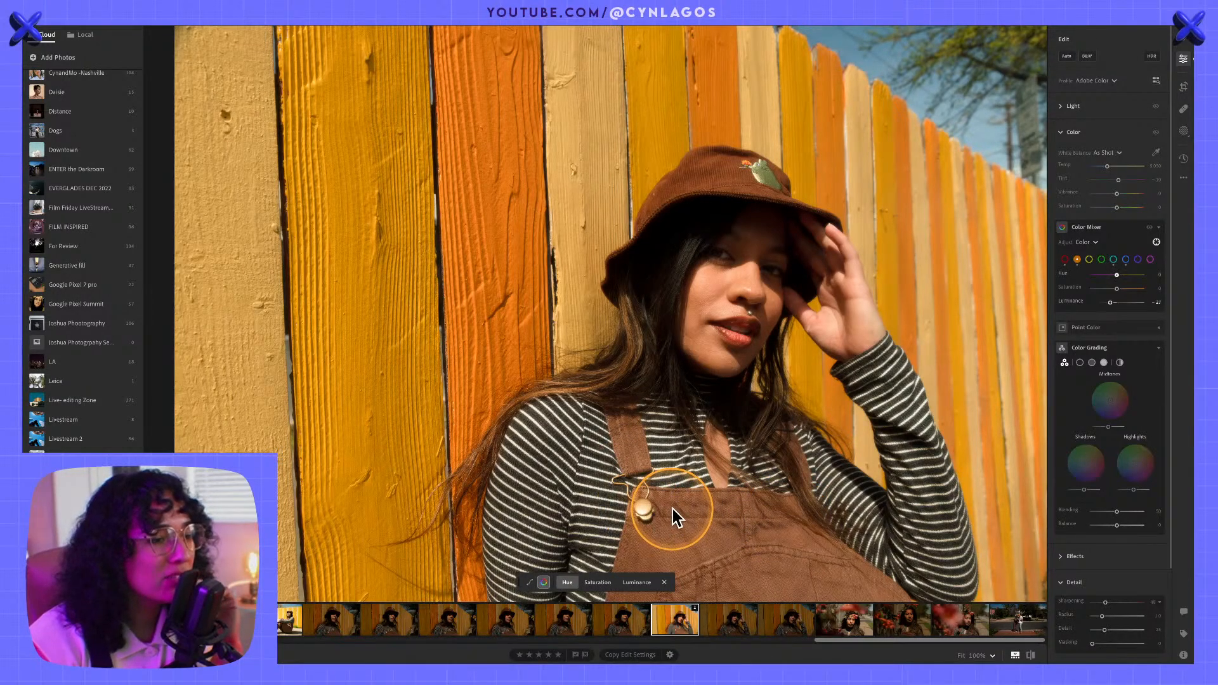
pyautogui.moveTo(712, 509); pyautogui.dragTo(774, 514)
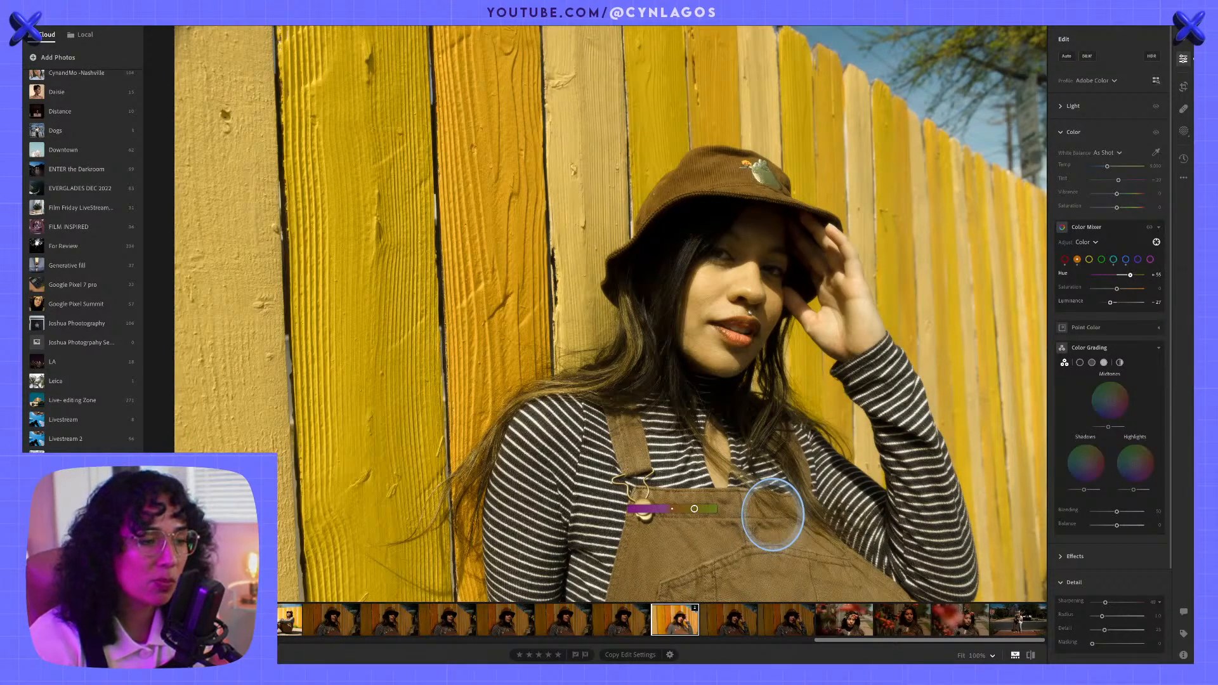
pyautogui.moveTo(773, 514)
pyautogui.mouseDown()
pyautogui.moveTo(740, 512)
pyautogui.moveTo(775, 511)
pyautogui.mouseUp()
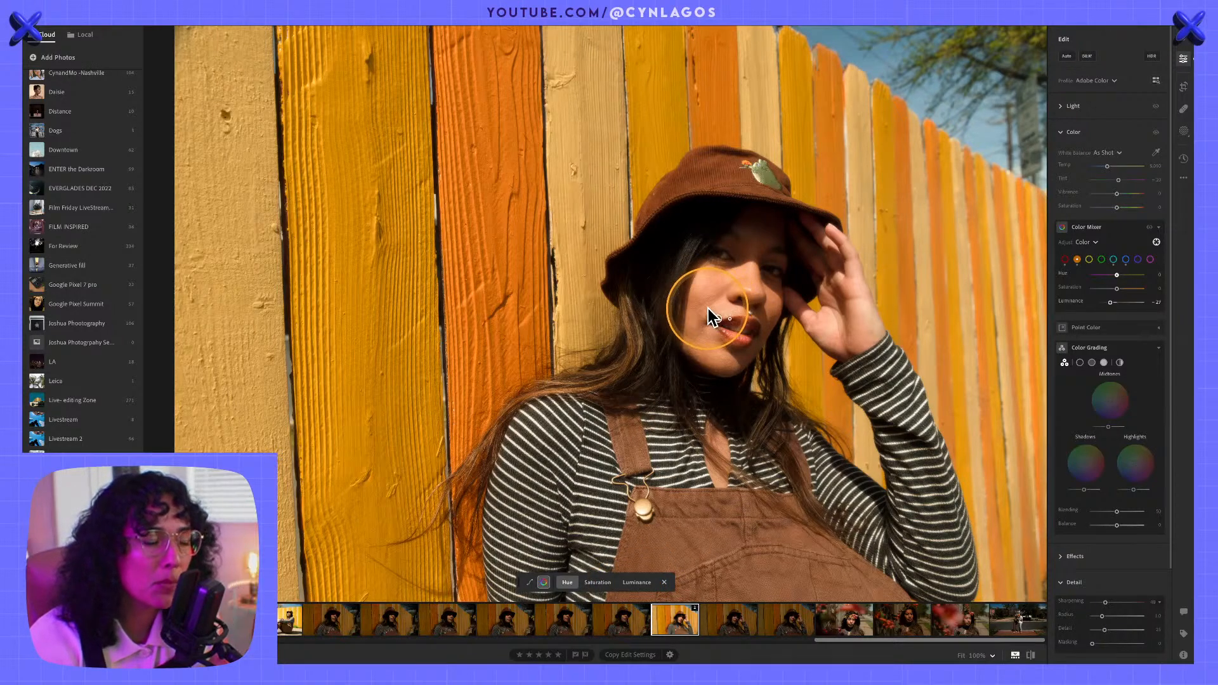
# - Shift the orange hue to about -10 from the subject's cheek, and collapse the Color Grading settings
pyautogui.moveTo(710, 299)
pyautogui.mouseDown()
pyautogui.moveTo(754, 299)
pyautogui.moveTo(719, 299)
pyautogui.mouseUp()
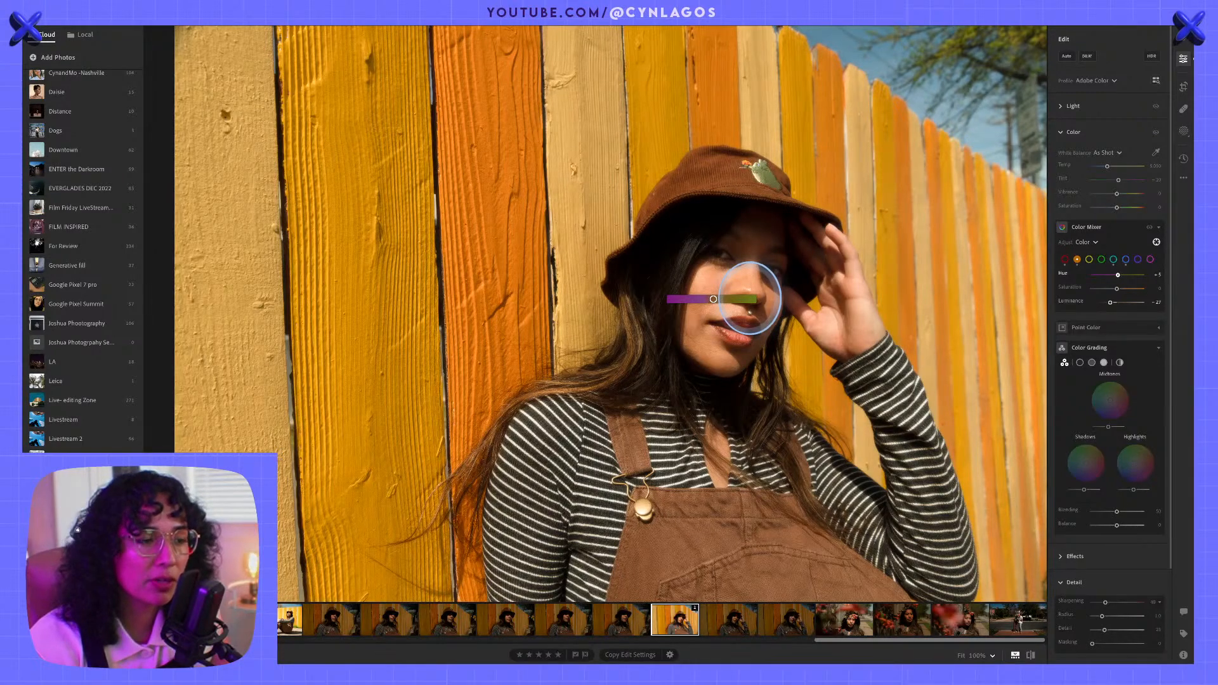
pyautogui.moveTo(751, 298); pyautogui.dragTo(752, 298)
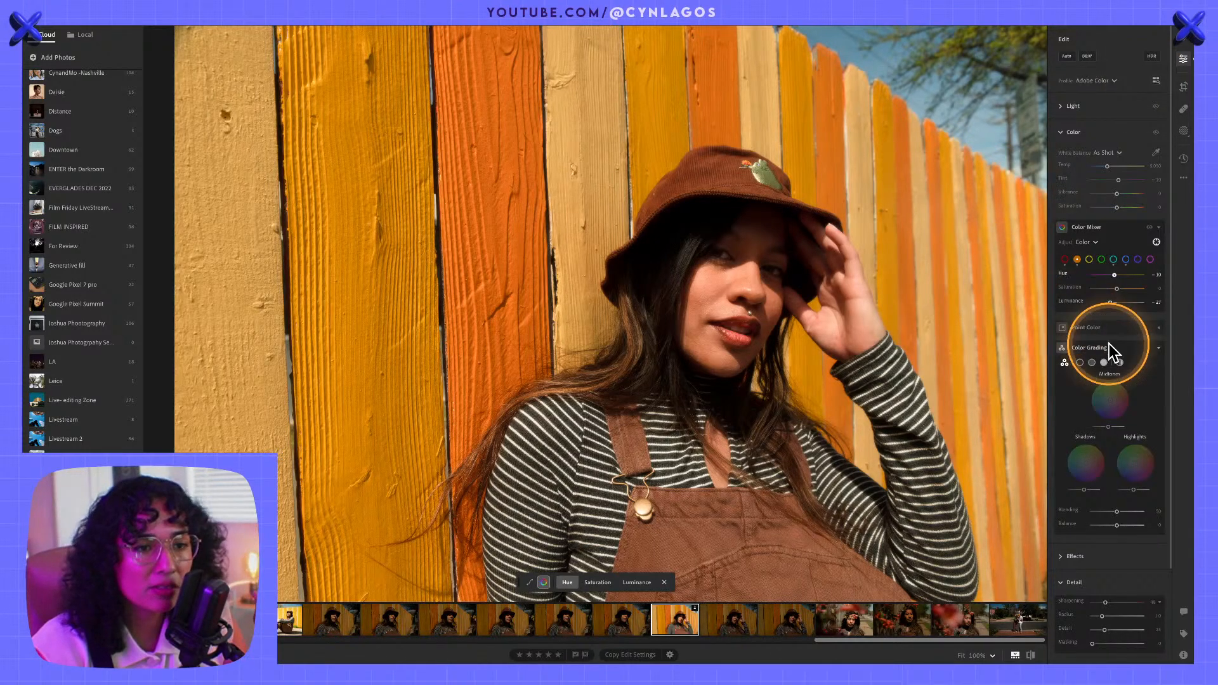
pyautogui.scroll(-3, 1109, 353)
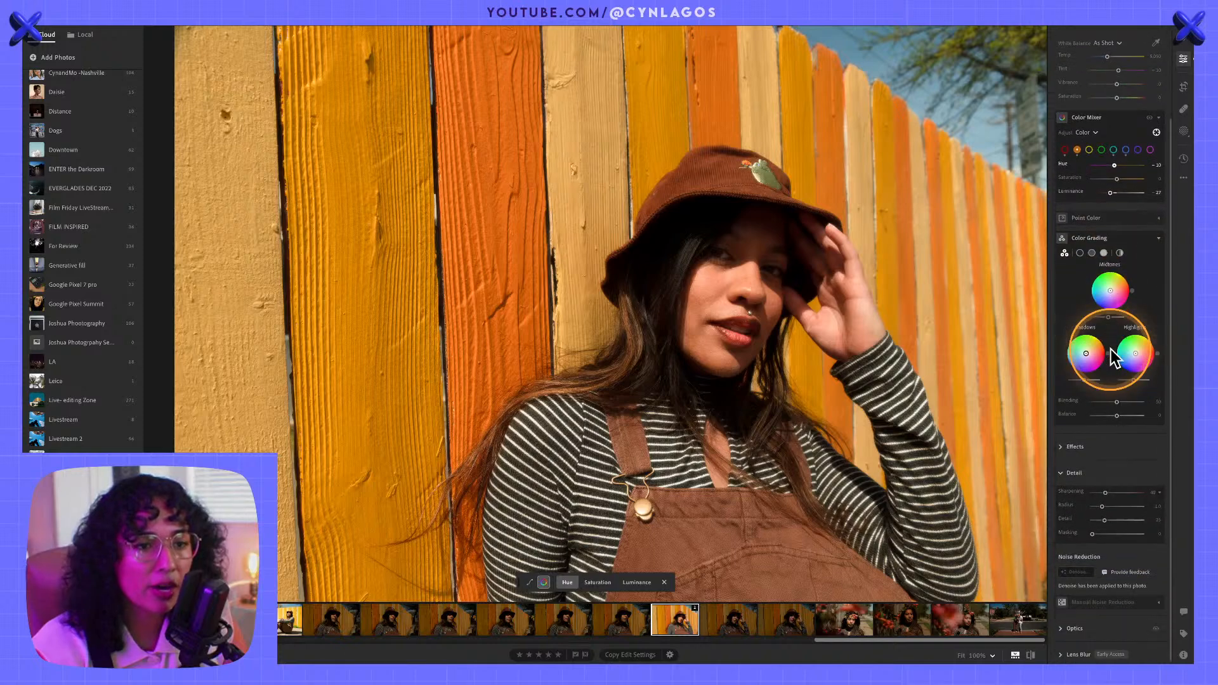
pyautogui.click(1127, 241)
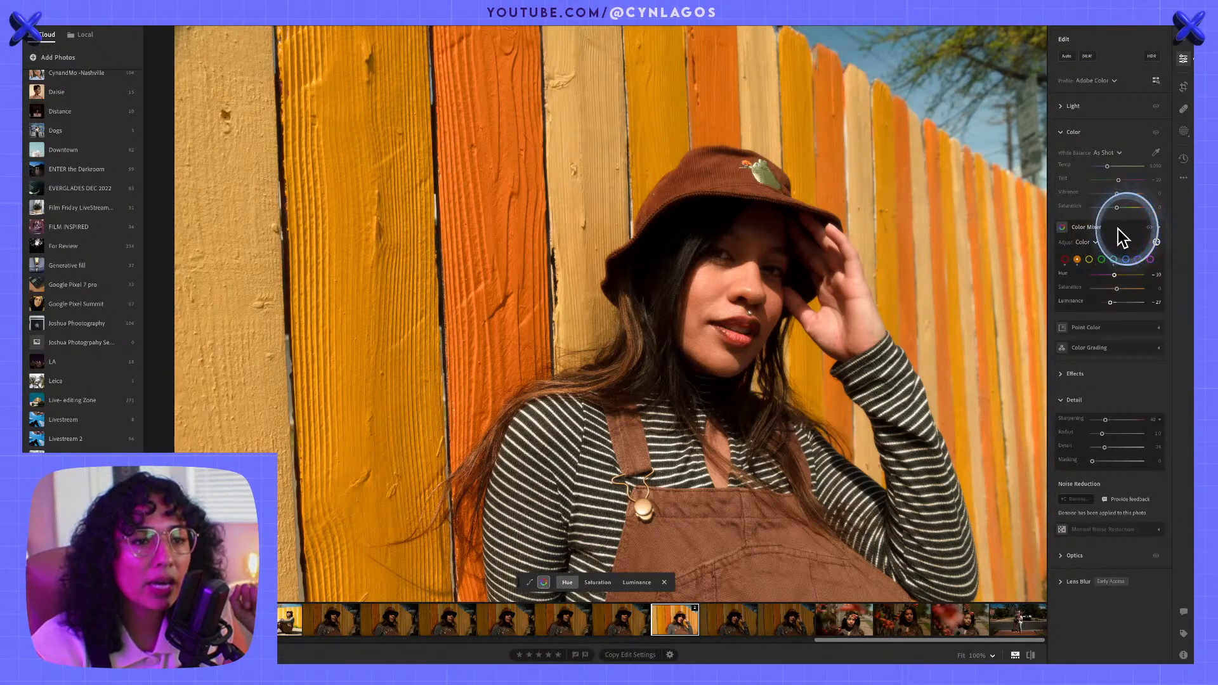
# - Collapse the Color Mixer and expand the Color Grading wheels
pyautogui.click(1119, 229)
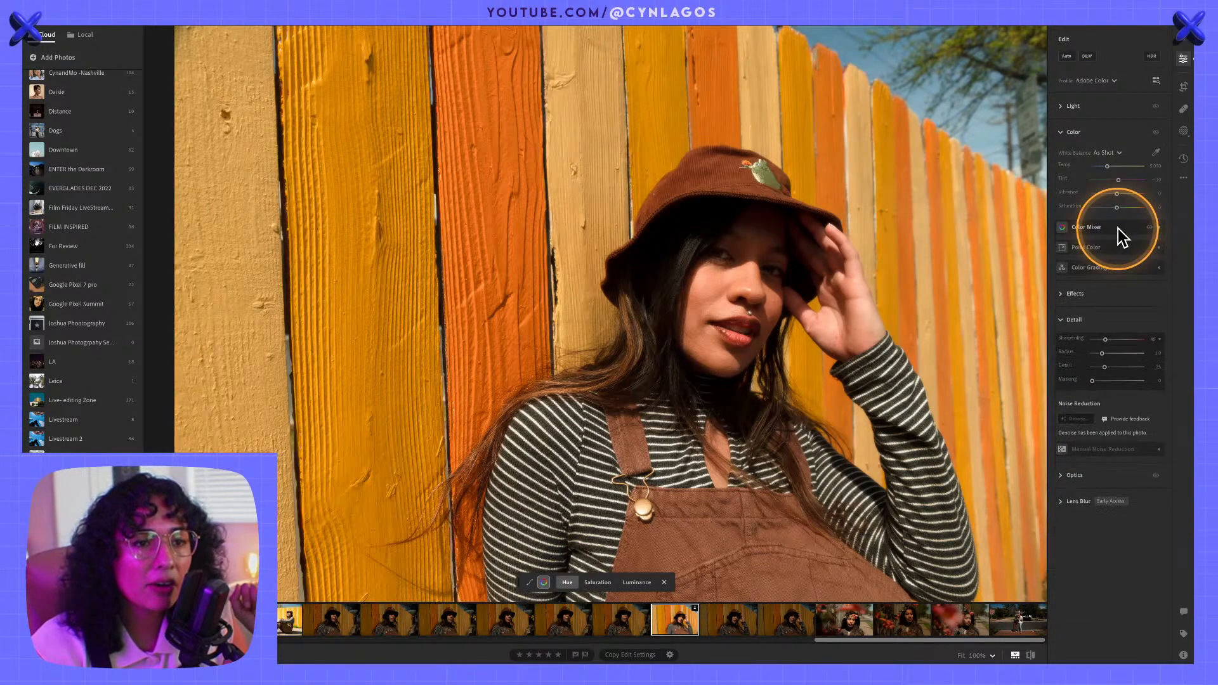
pyautogui.click(1117, 268)
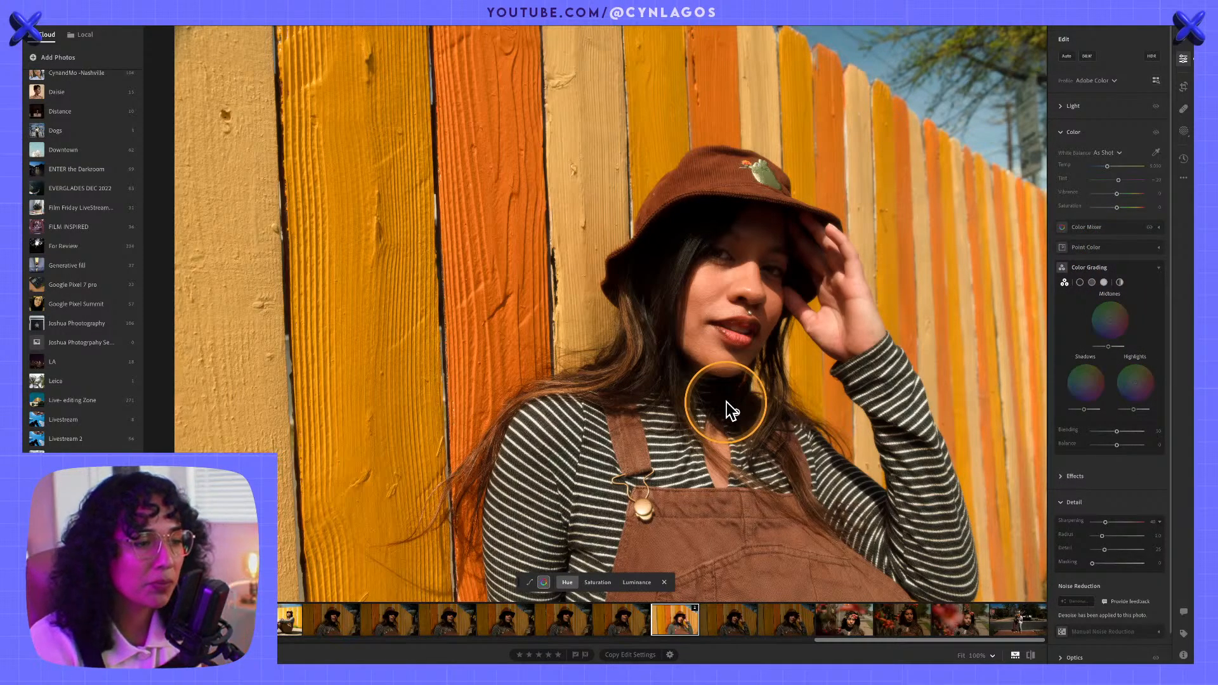
pyautogui.press('alt')
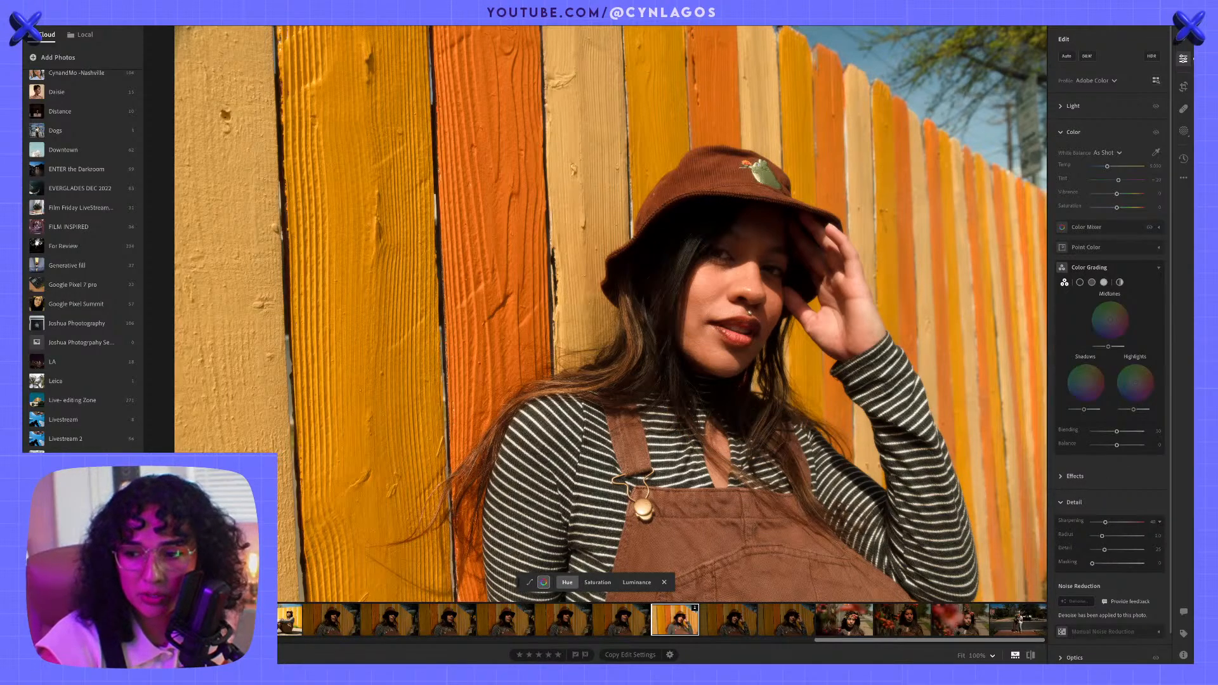
pyautogui.press('alt')
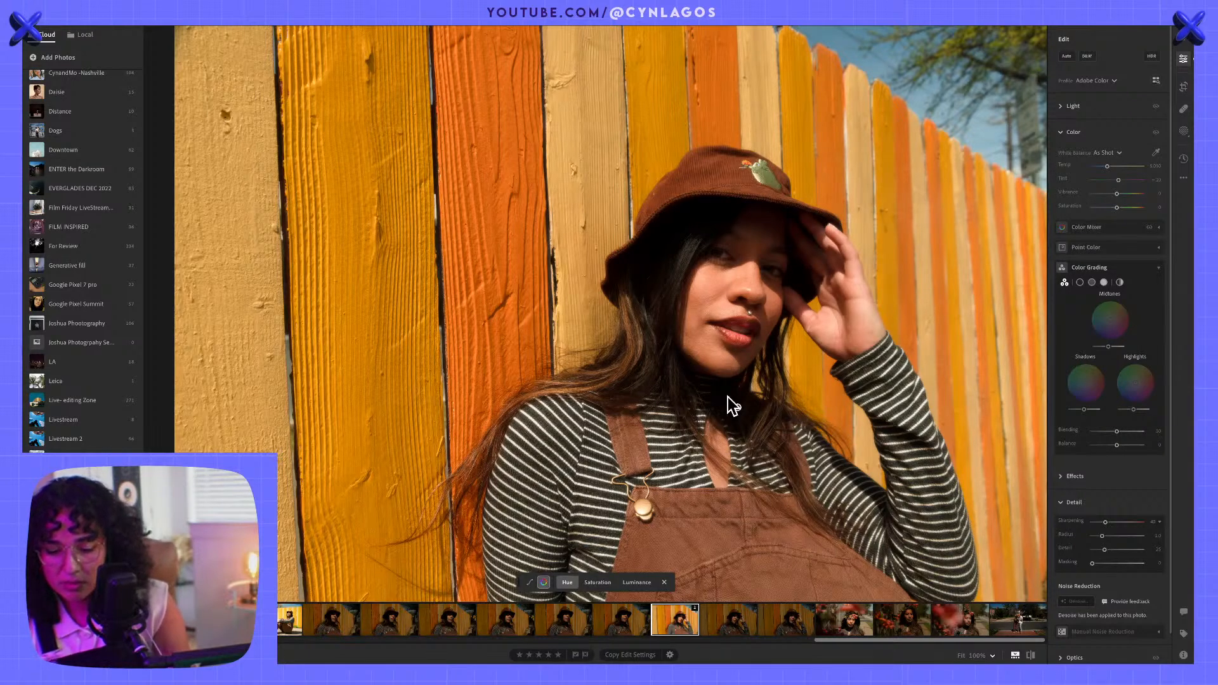
pyautogui.click(729, 398)
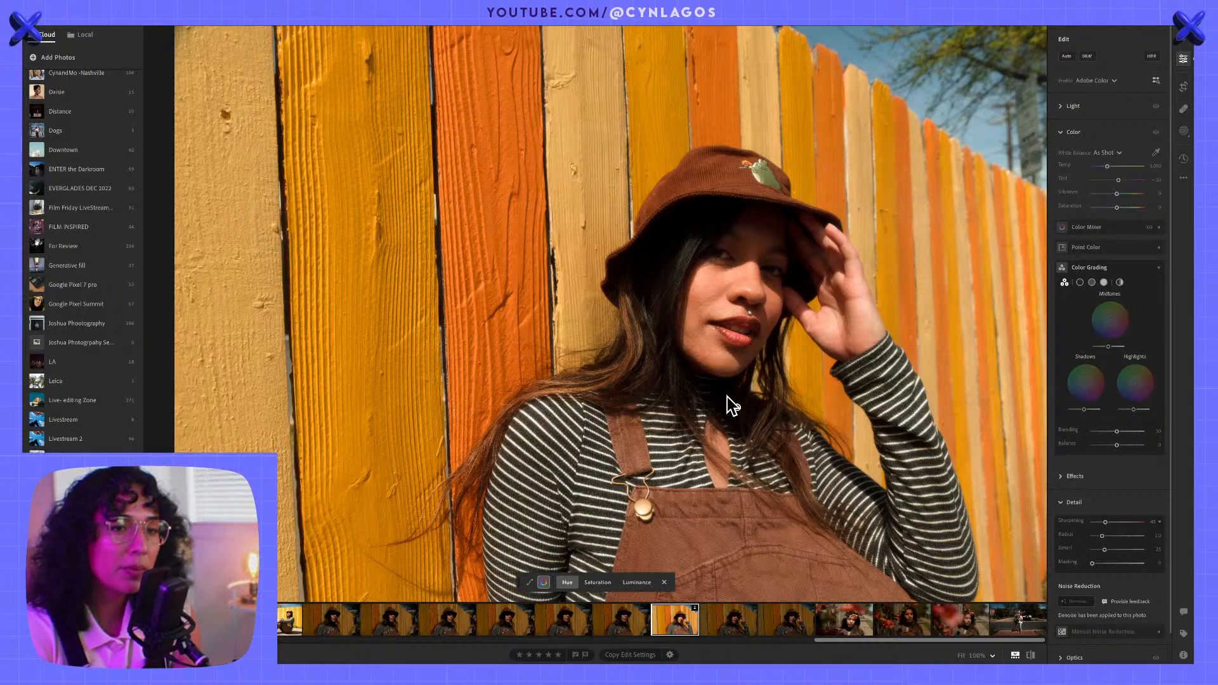
# - Tint the shadows blue-violet with saturation 75, raise their luminance and blending slightly, and shift the balance slightly below zero
pyautogui.click(1080, 283)
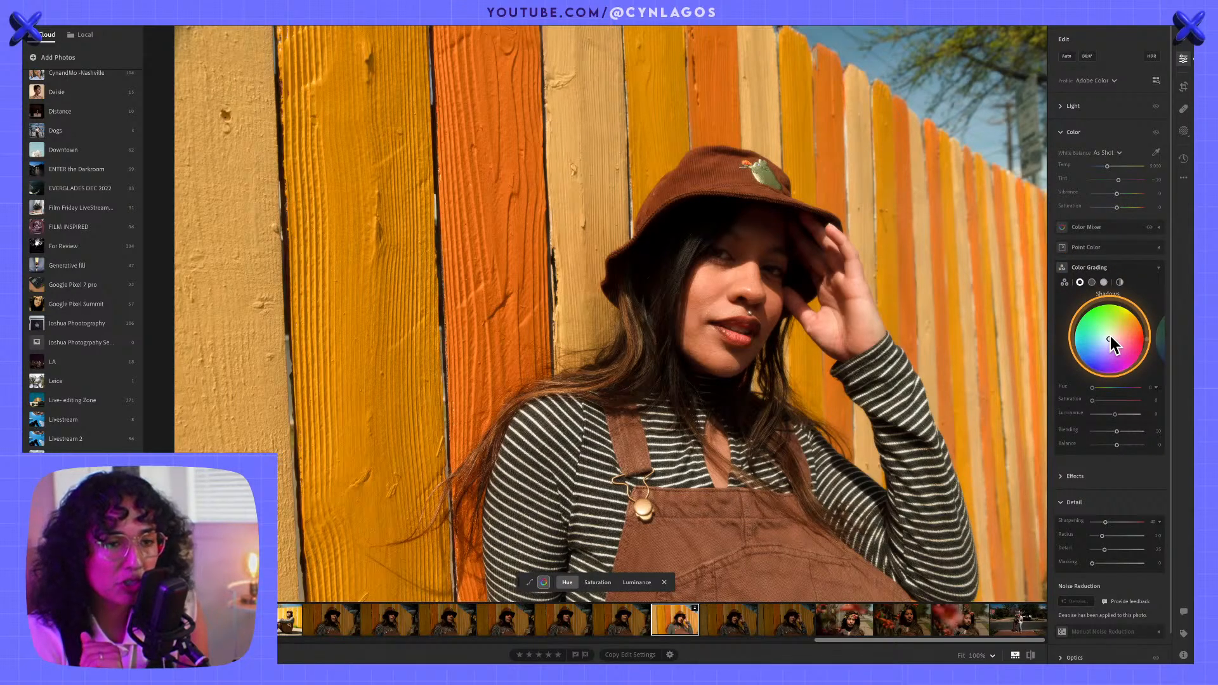
pyautogui.moveTo(1147, 340); pyautogui.dragTo(1100, 377)
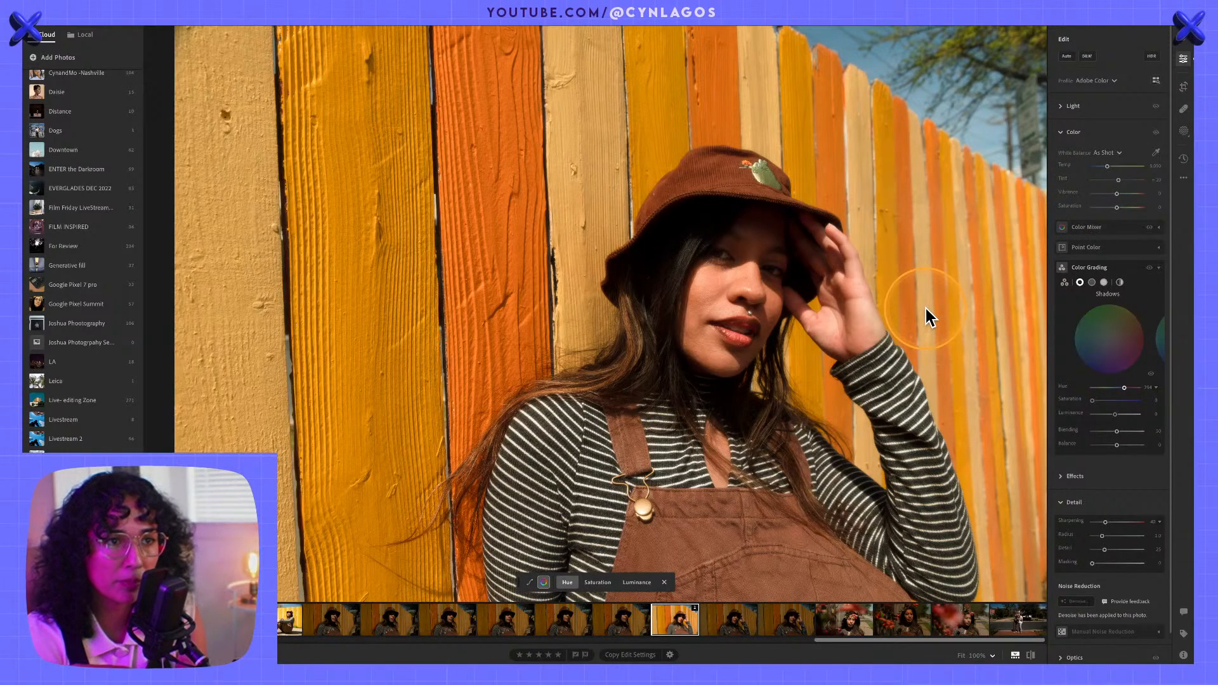
pyautogui.moveTo(1110, 343)
pyautogui.mouseDown()
pyautogui.moveTo(1100, 377)
pyautogui.moveTo(1107, 346)
pyautogui.moveTo(1100, 363)
pyautogui.mouseUp()
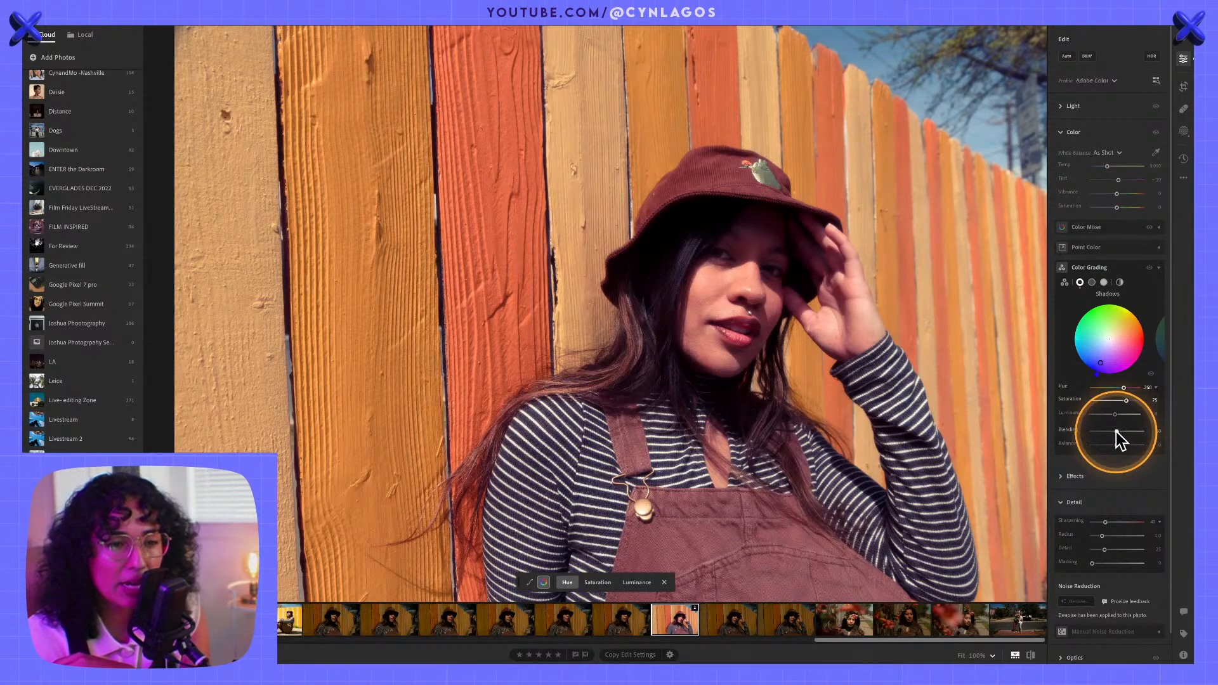
pyautogui.moveTo(1117, 432); pyautogui.dragTo(1116, 436)
pyautogui.moveTo(1092, 425); pyautogui.dragTo(1121, 417)
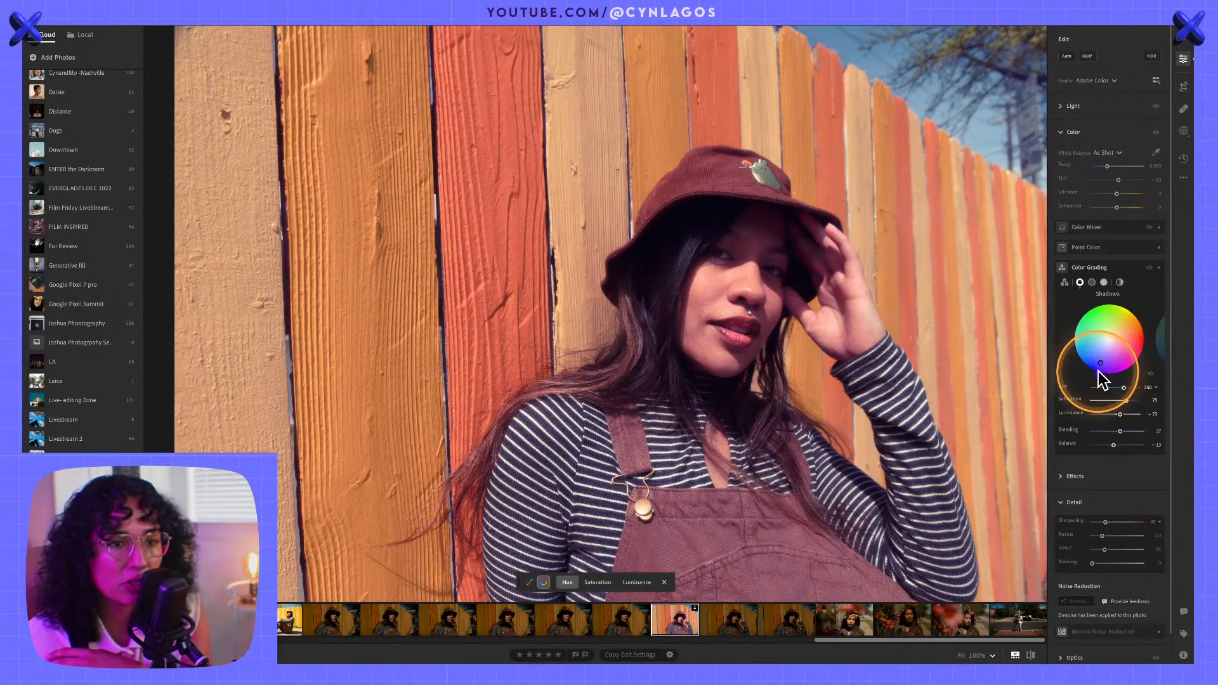
# - Try a green and a golden-yellow tint in the shadows at saturation 75, and reset the shadow color
pyautogui.moveTo(1097, 377); pyautogui.dragTo(1105, 324)
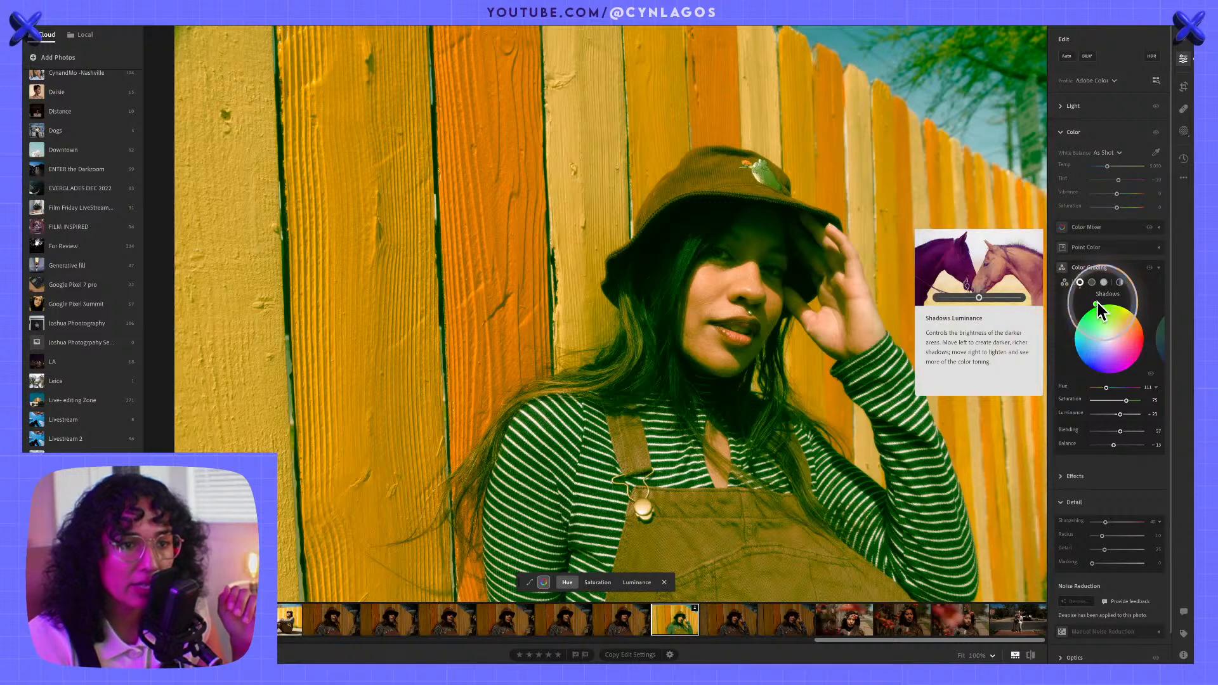
pyautogui.moveTo(1097, 302); pyautogui.dragTo(1132, 314)
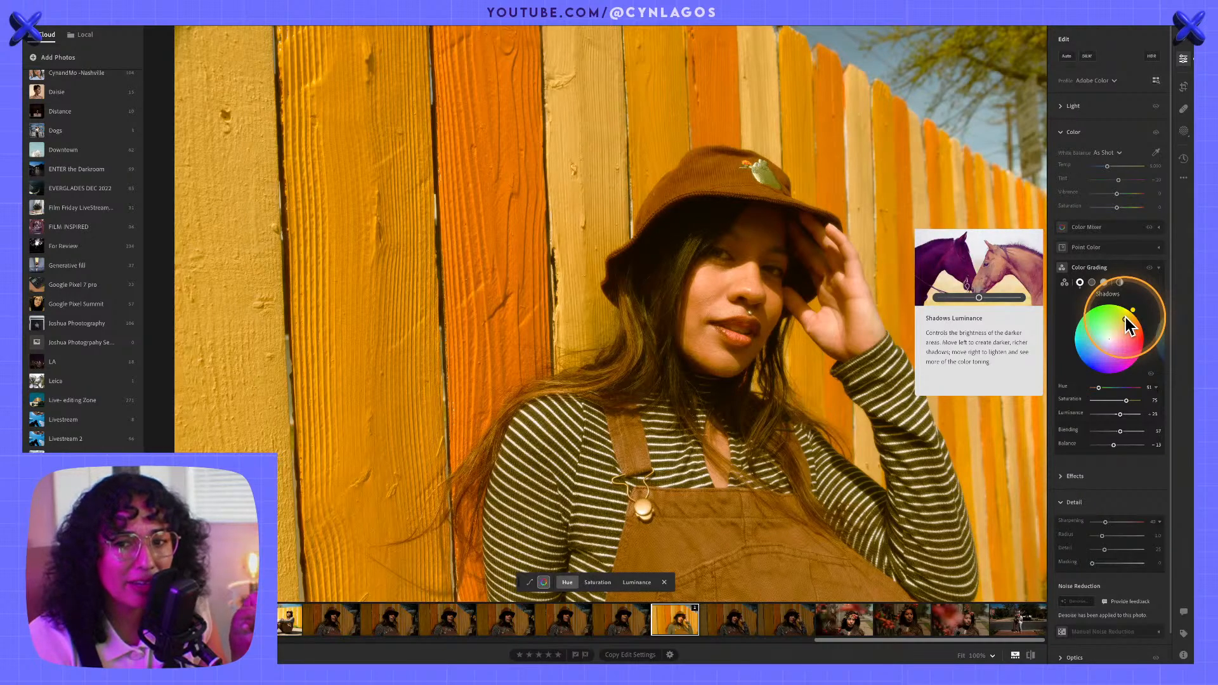
pyautogui.doubleClick(1125, 320)
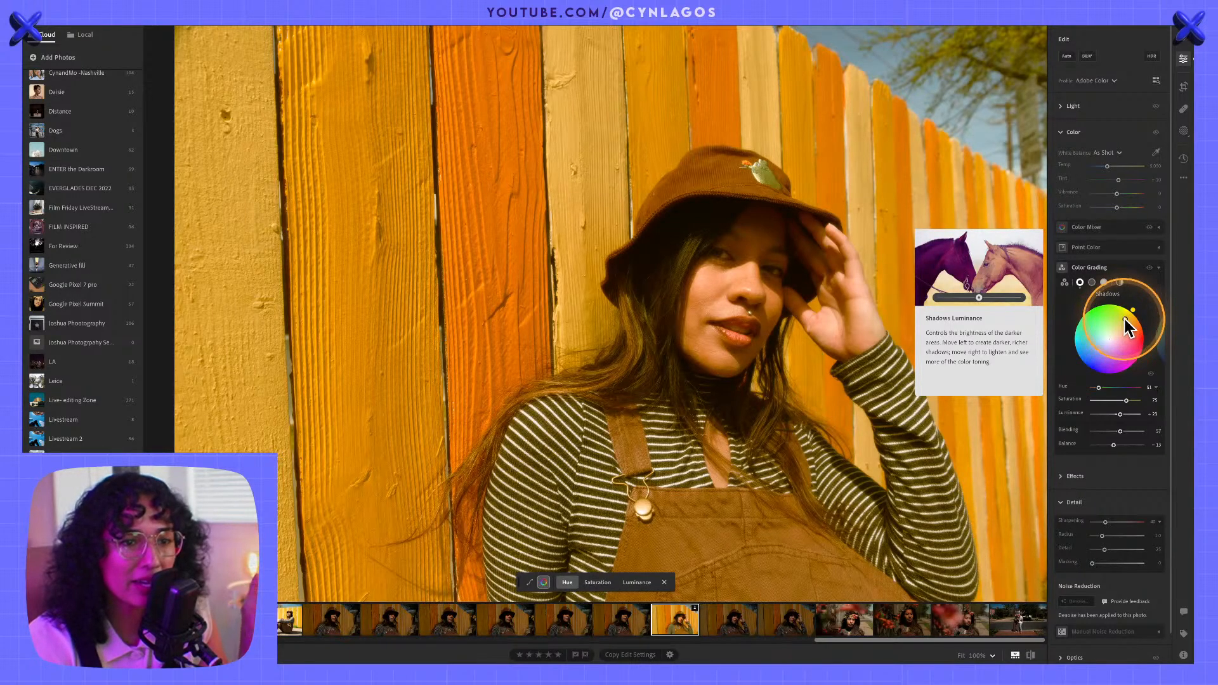
# - Try a fully saturated green tint in the highlights and settle on a warm orange tint with saturation about 27
pyautogui.click(1161, 342)
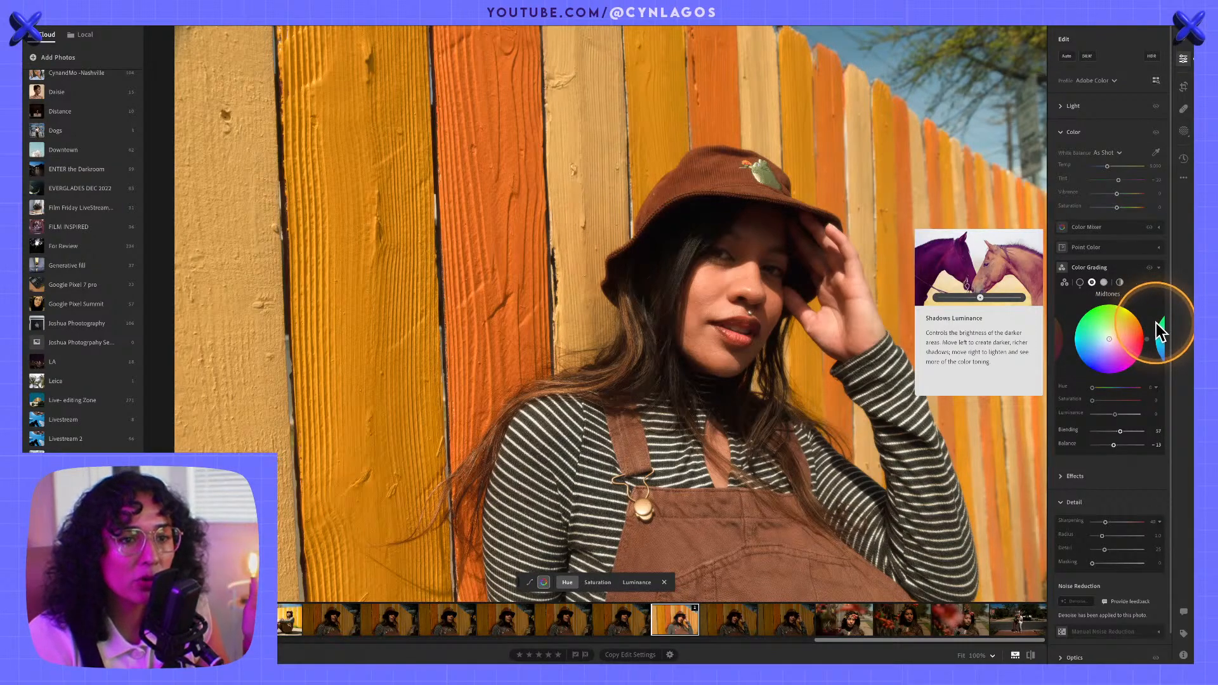
pyautogui.click(1162, 335)
pyautogui.moveTo(1124, 337); pyautogui.dragTo(1105, 310)
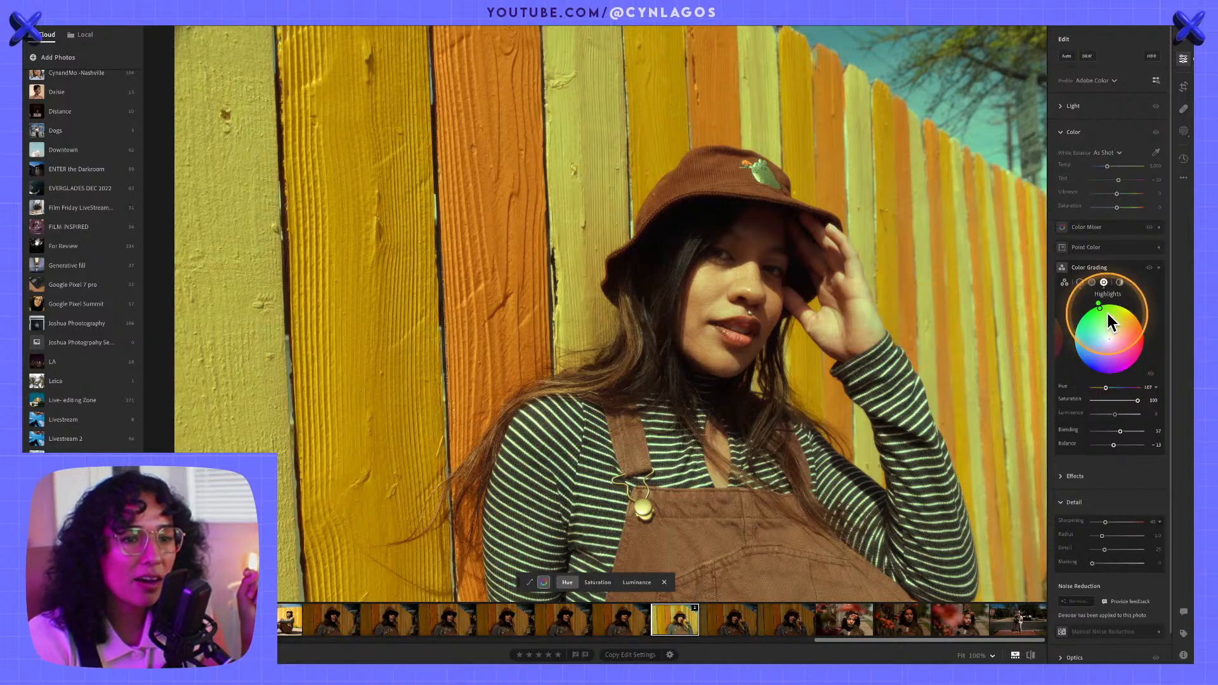
pyautogui.moveTo(1100, 306); pyautogui.dragTo(1117, 331)
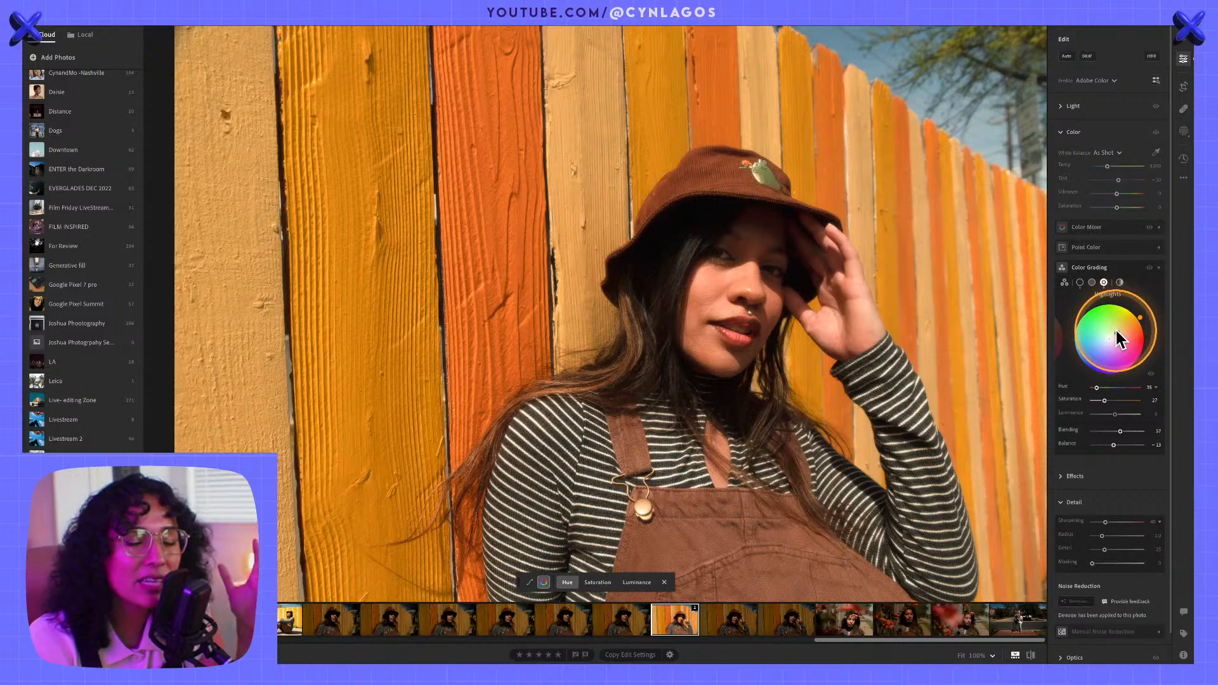
# - Return to the shadows grading and tint the shadows blue with hue about 228 and saturation 37
pyautogui.click(1062, 335)
pyautogui.click(1063, 333)
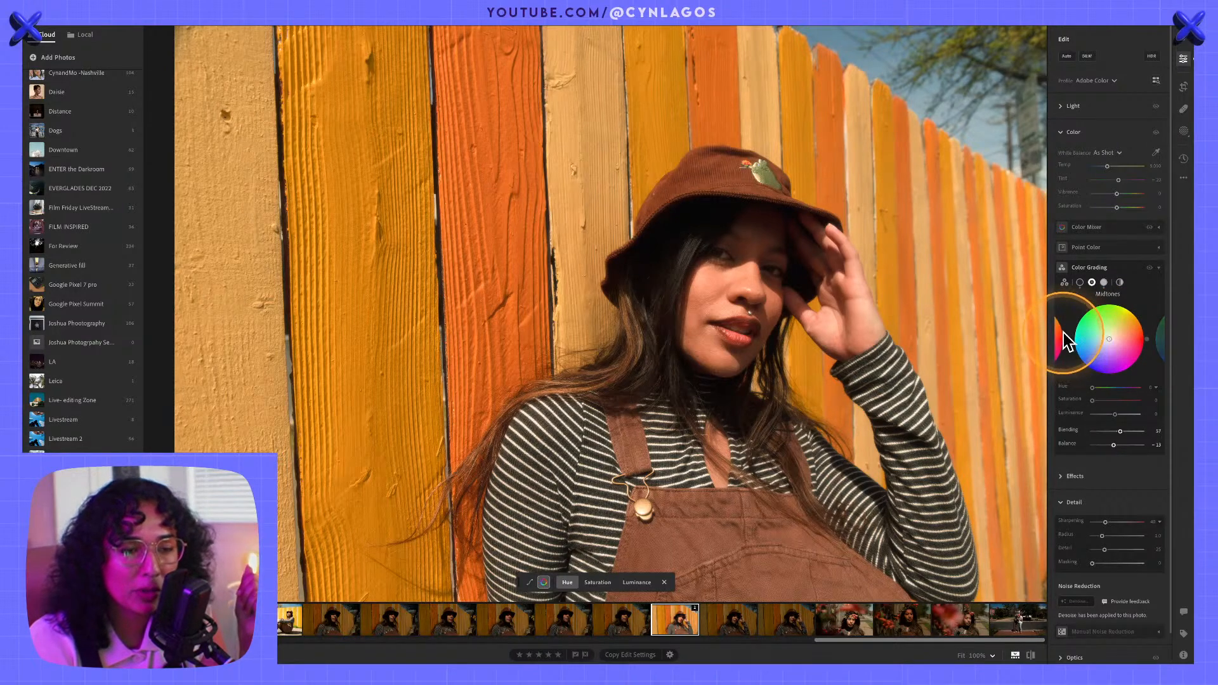
pyautogui.click(1130, 317)
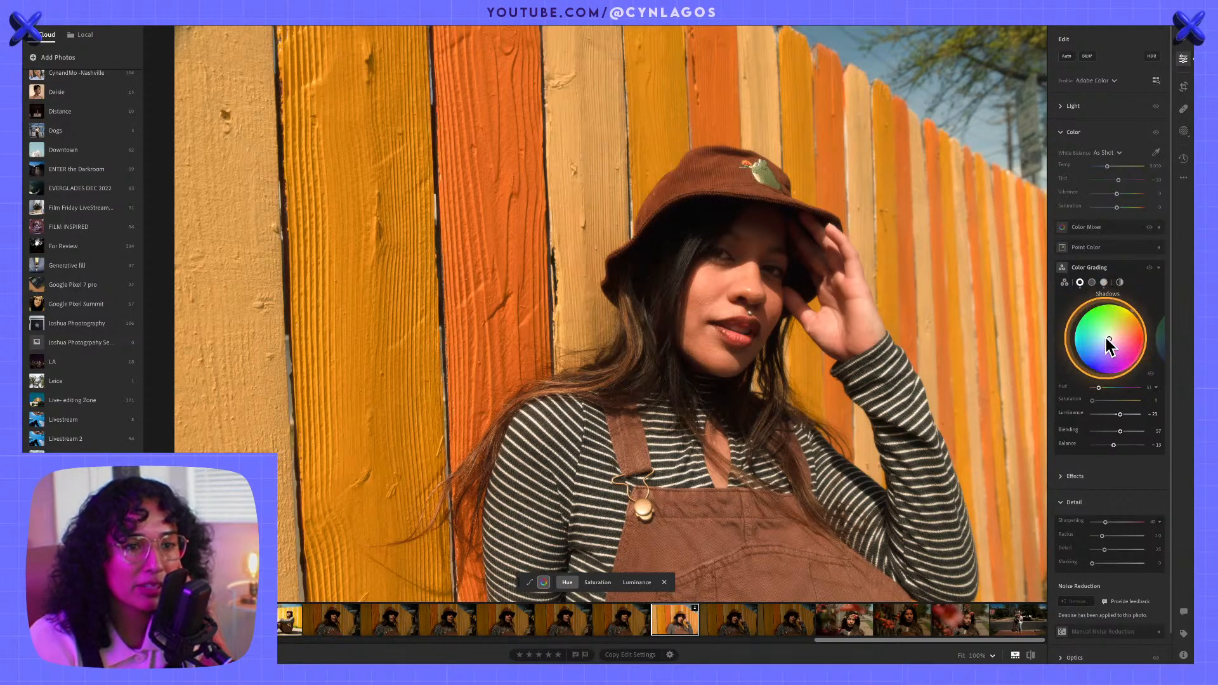
pyautogui.moveTo(1110, 339); pyautogui.dragTo(1101, 349)
# - Save the current edit as a named version called "Blue shadows"
pyautogui.click(1167, 168)
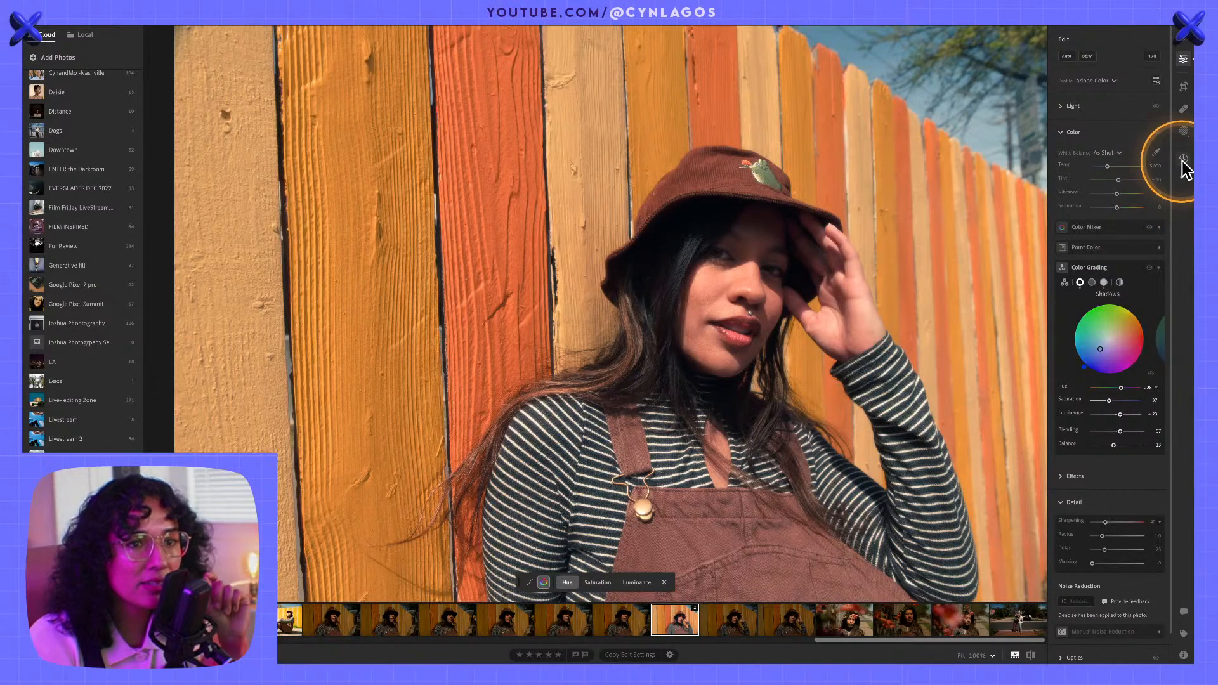
pyautogui.click(1180, 159)
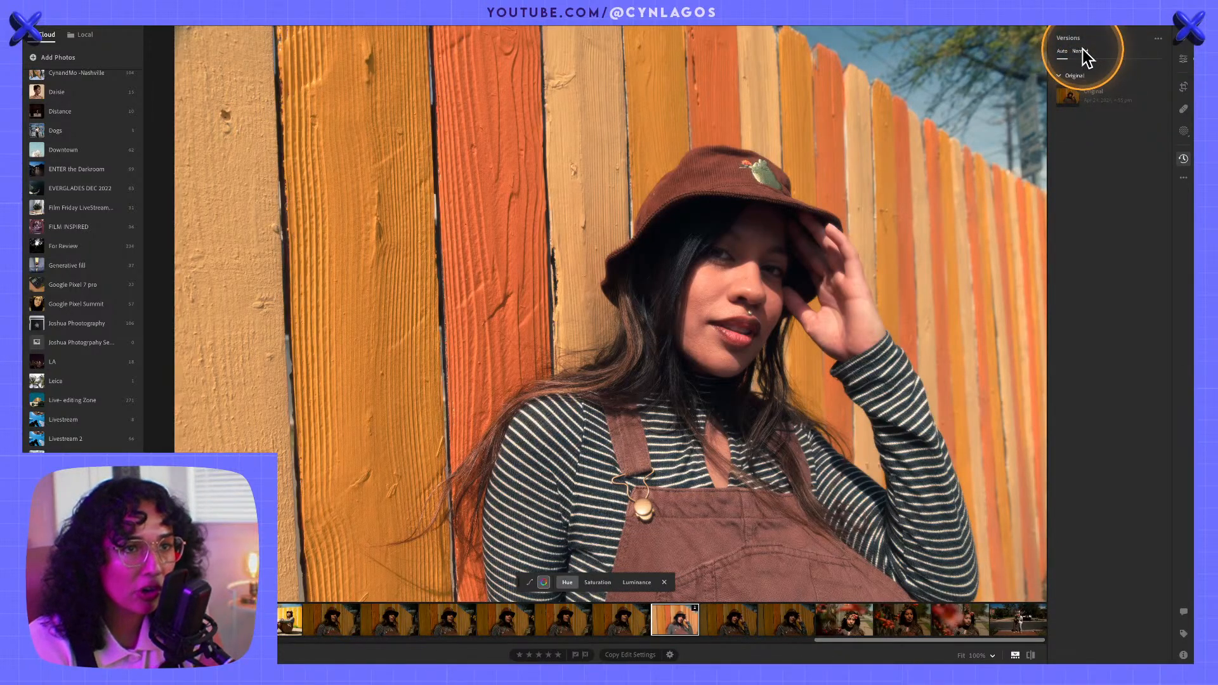
pyautogui.click(1083, 49)
pyautogui.click(1067, 78)
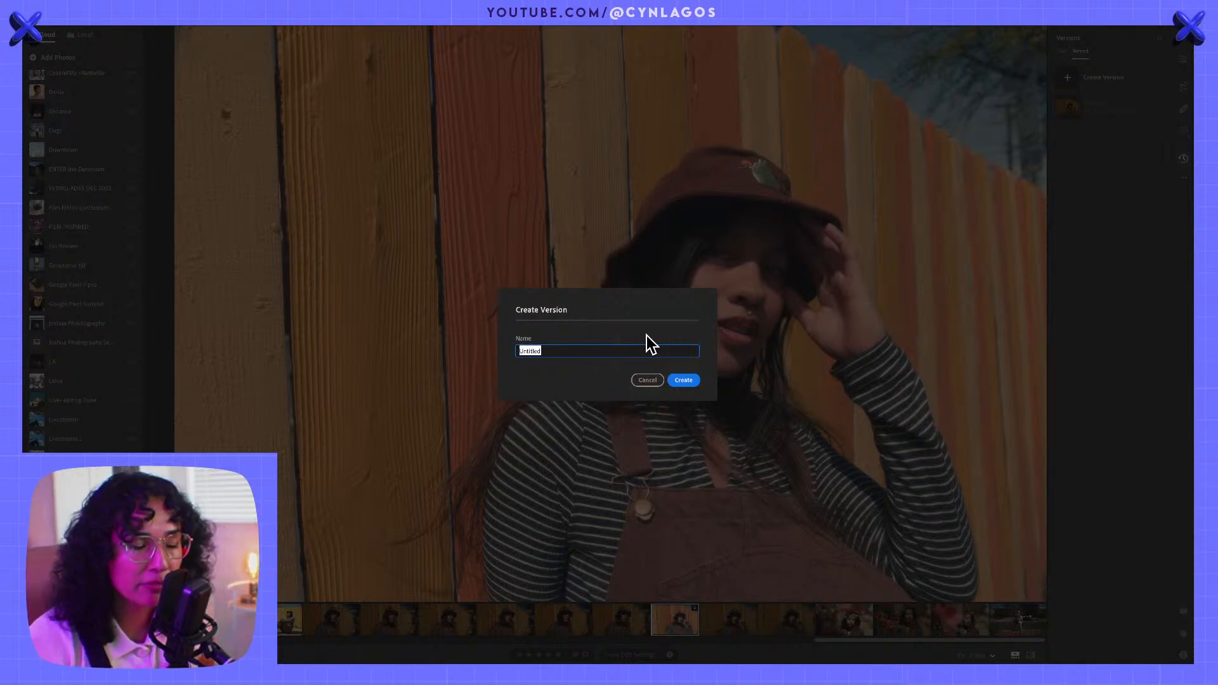
pyautogui.write('Blu')
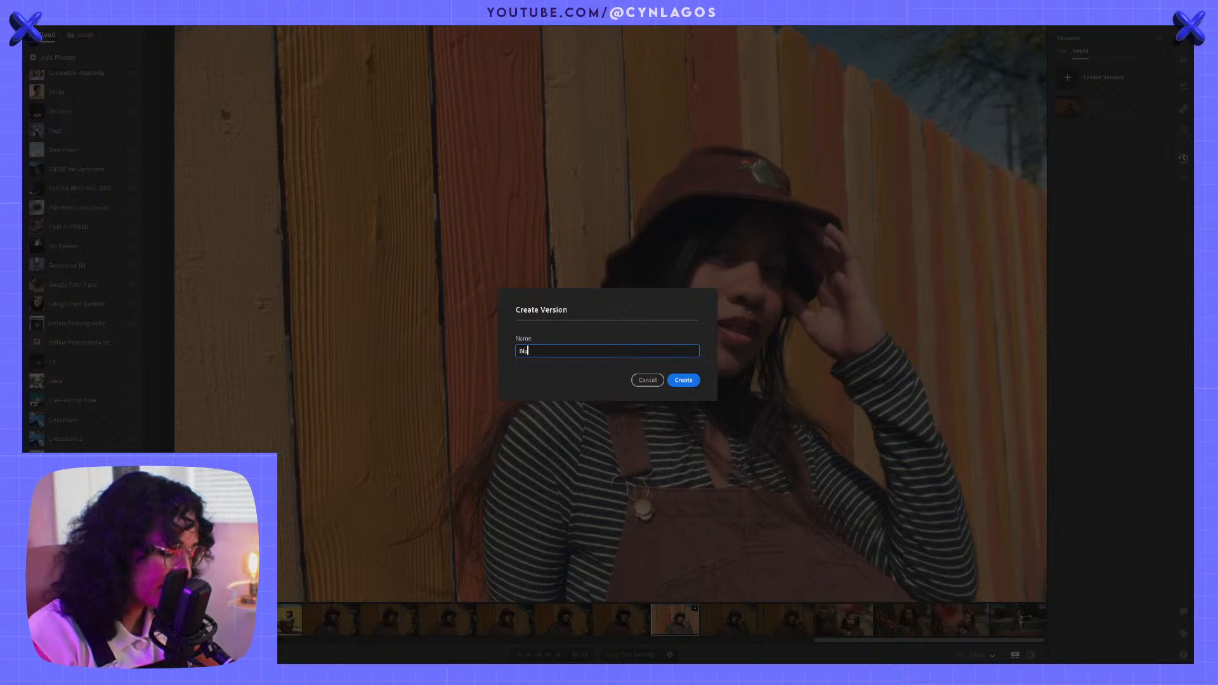
pyautogui.write('e shadows')
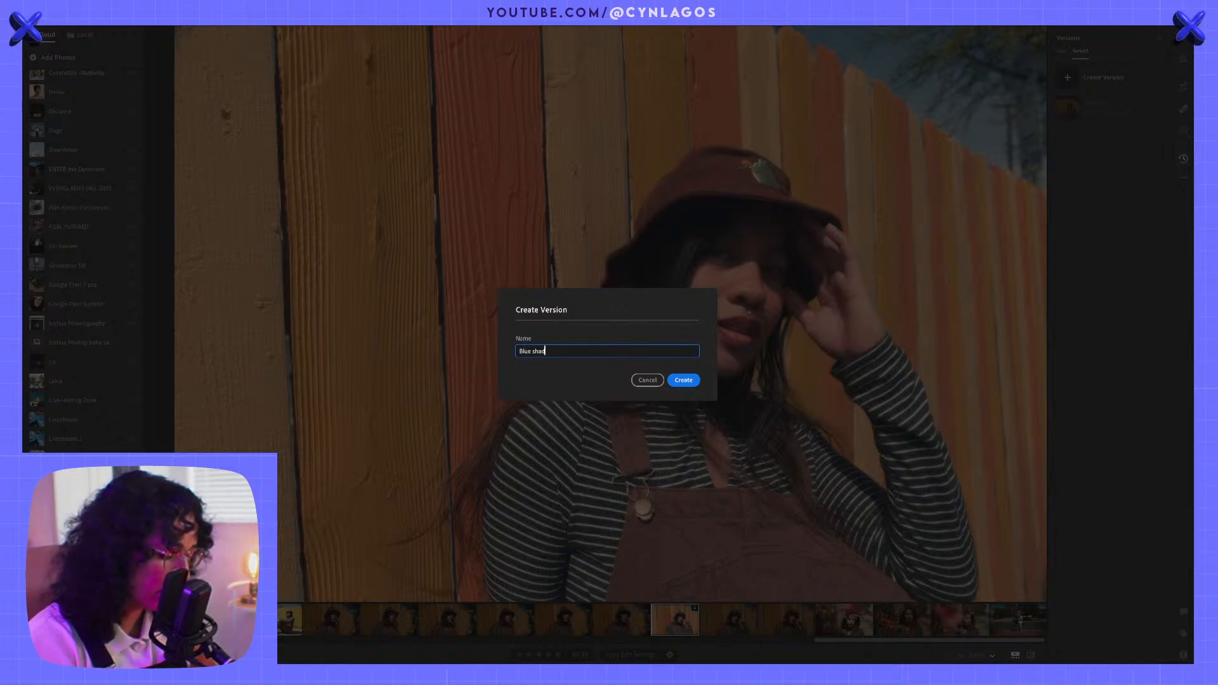
pyautogui.press('Return')
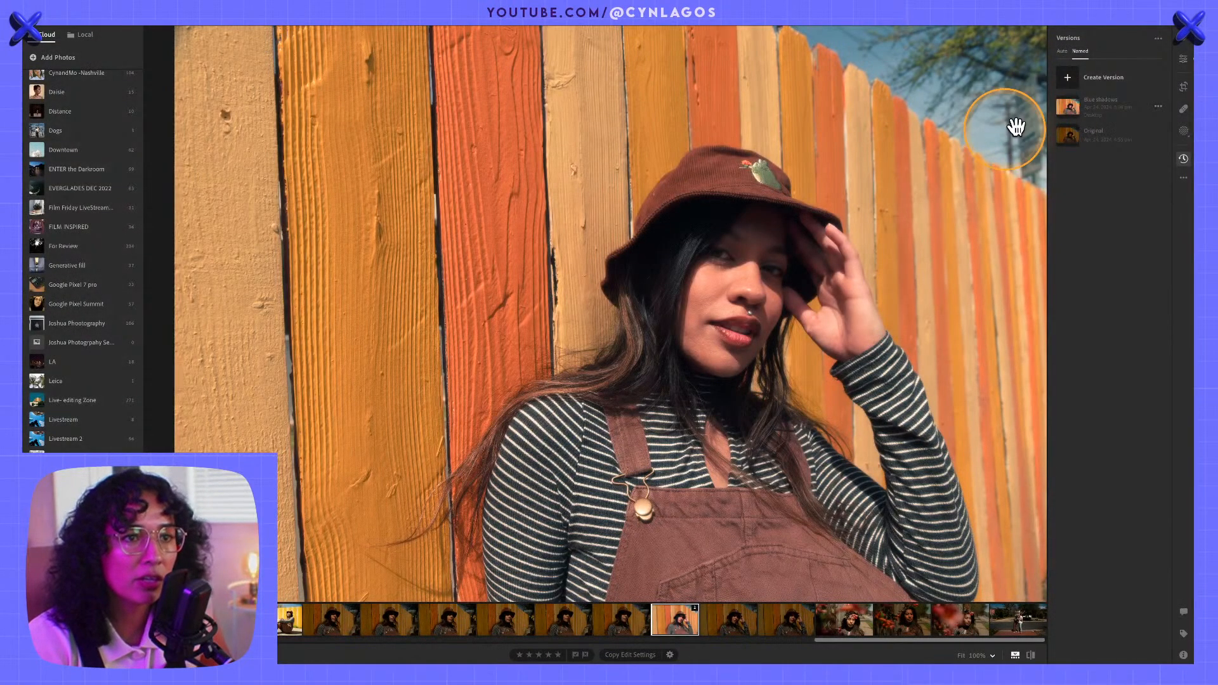
# - Compare the Original version with the Blue shadows version, ending on Blue shadows
pyautogui.click(1084, 136)
pyautogui.click(1088, 114)
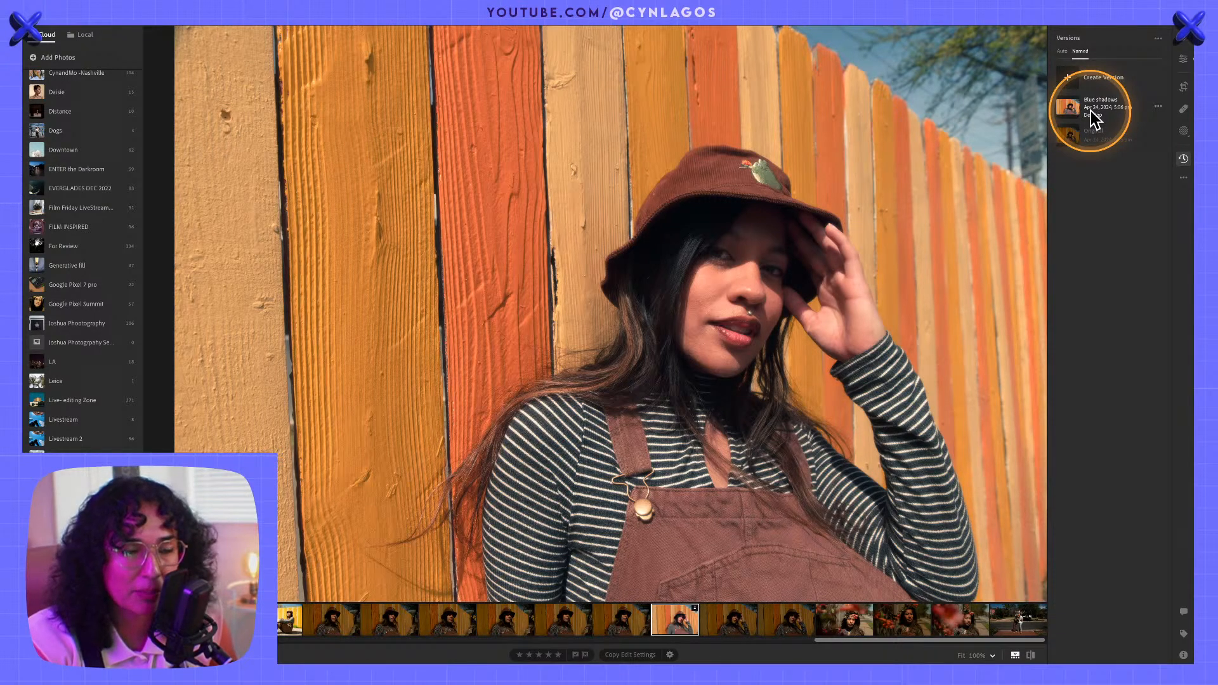
pyautogui.click(1091, 109)
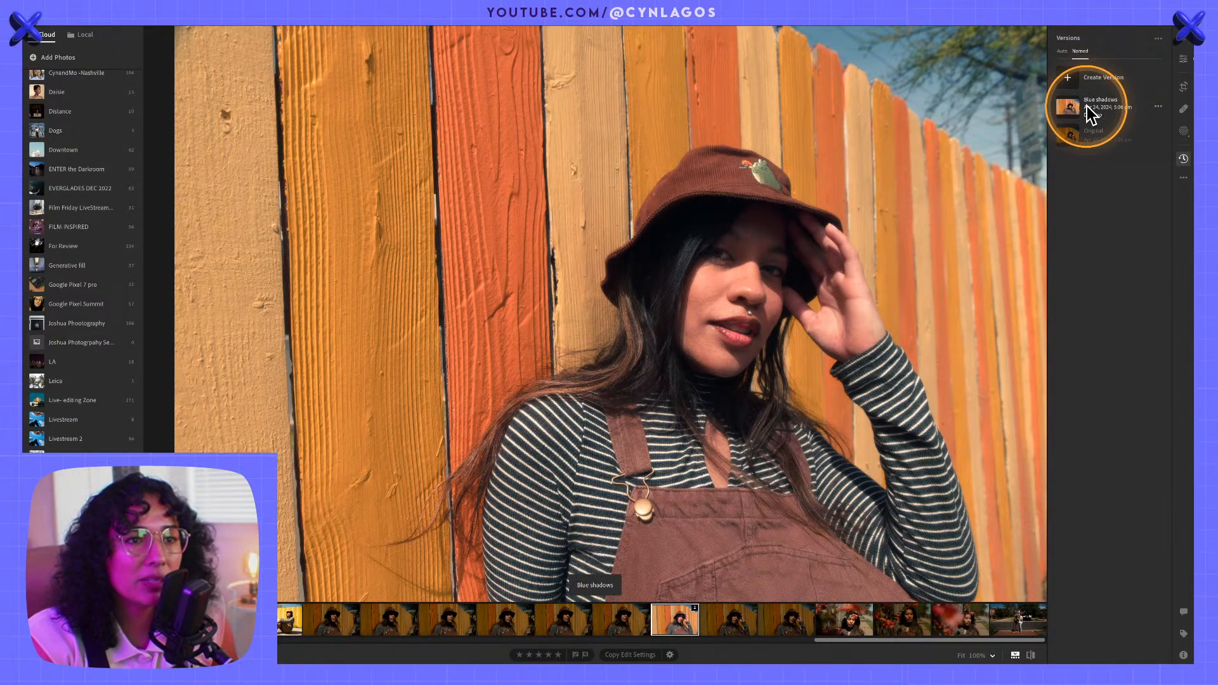
# - Change the shadows tint in Color Grading to green with hue about 132 and saturation 37
pyautogui.click(1184, 59)
pyautogui.moveTo(1103, 431); pyautogui.dragTo(1090, 396)
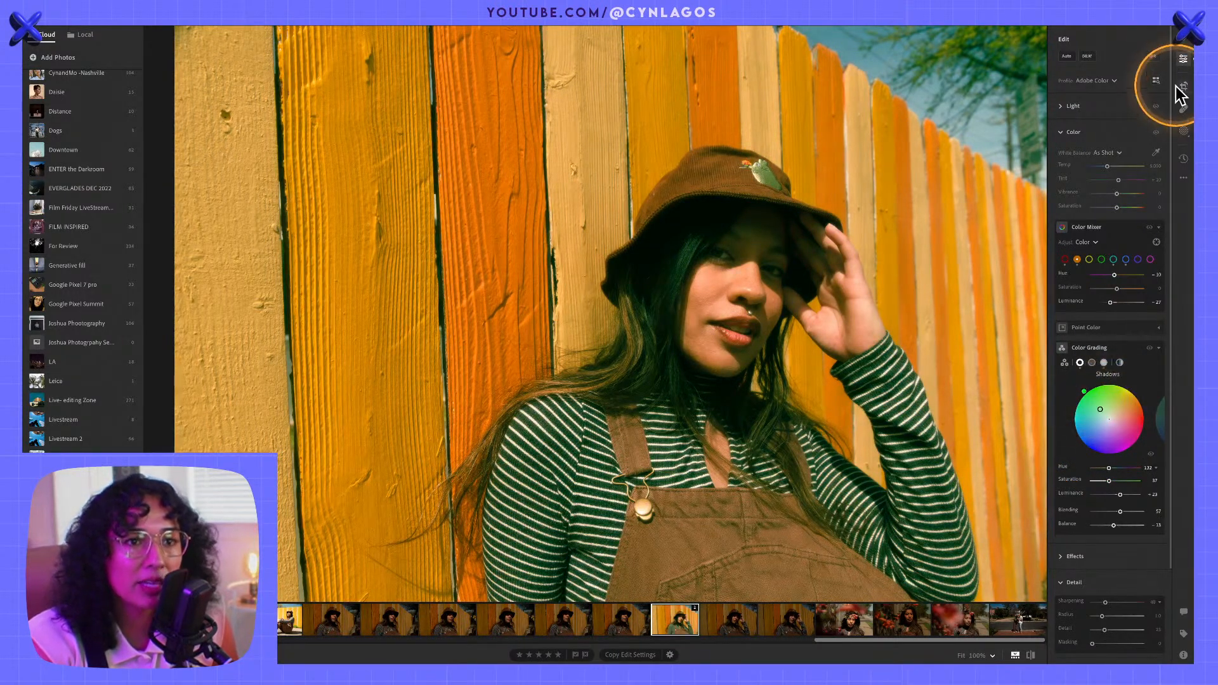
# - Save the green-tinted edit as another named version called "Green shadow"
pyautogui.click(1184, 157)
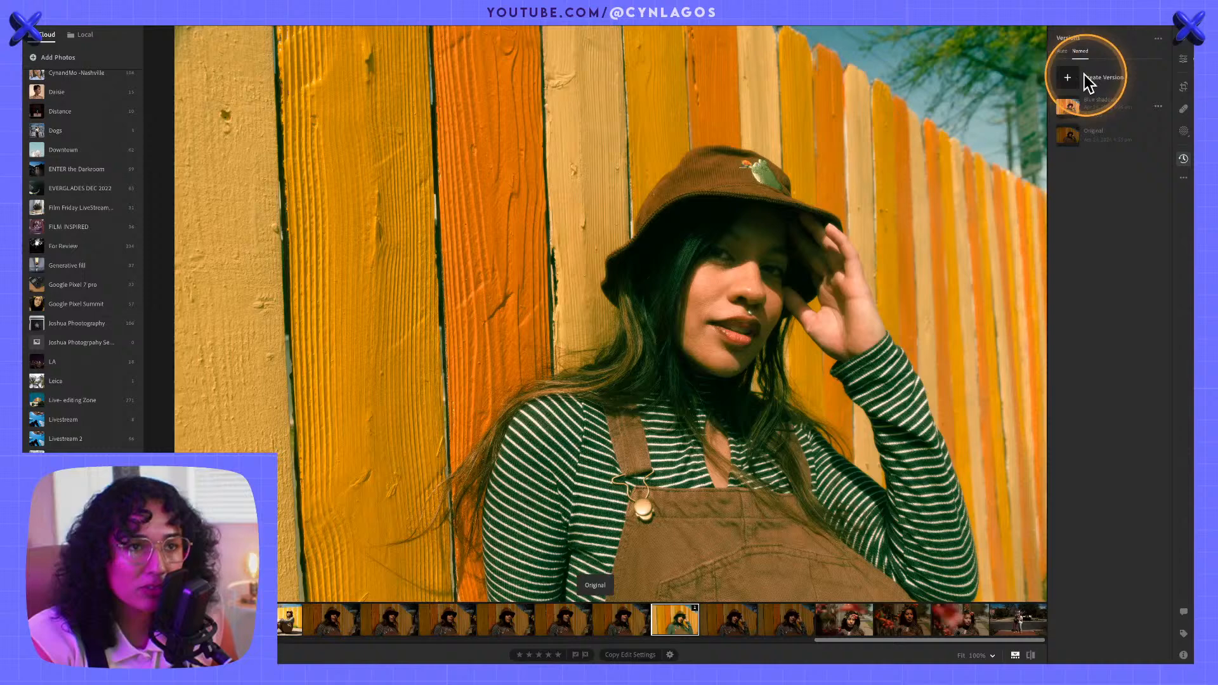
pyautogui.click(1075, 75)
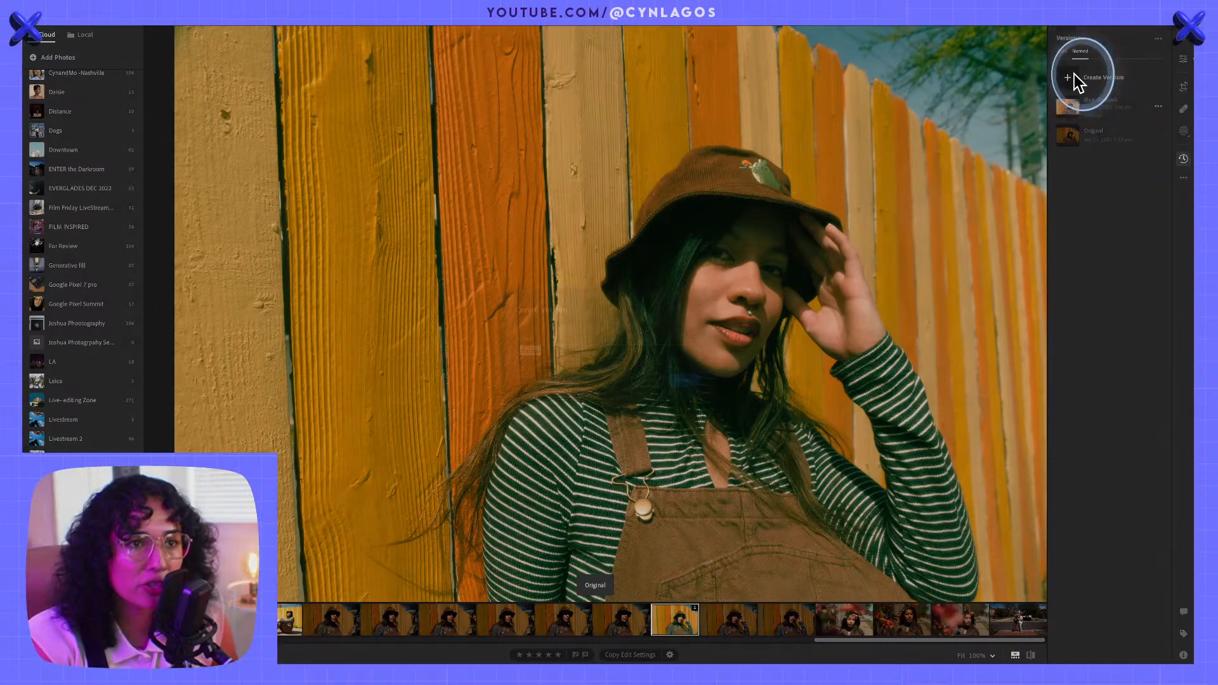
pyautogui.write('Gre')
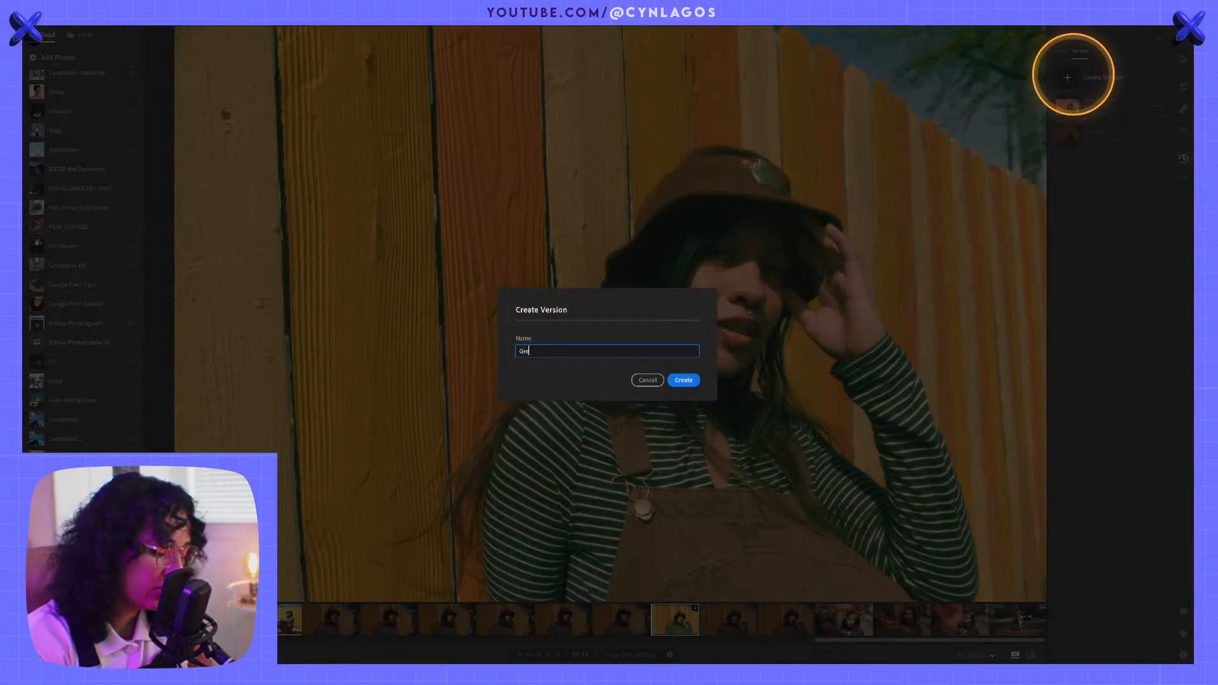
pyautogui.write('en shadows')
pyautogui.press('Return')
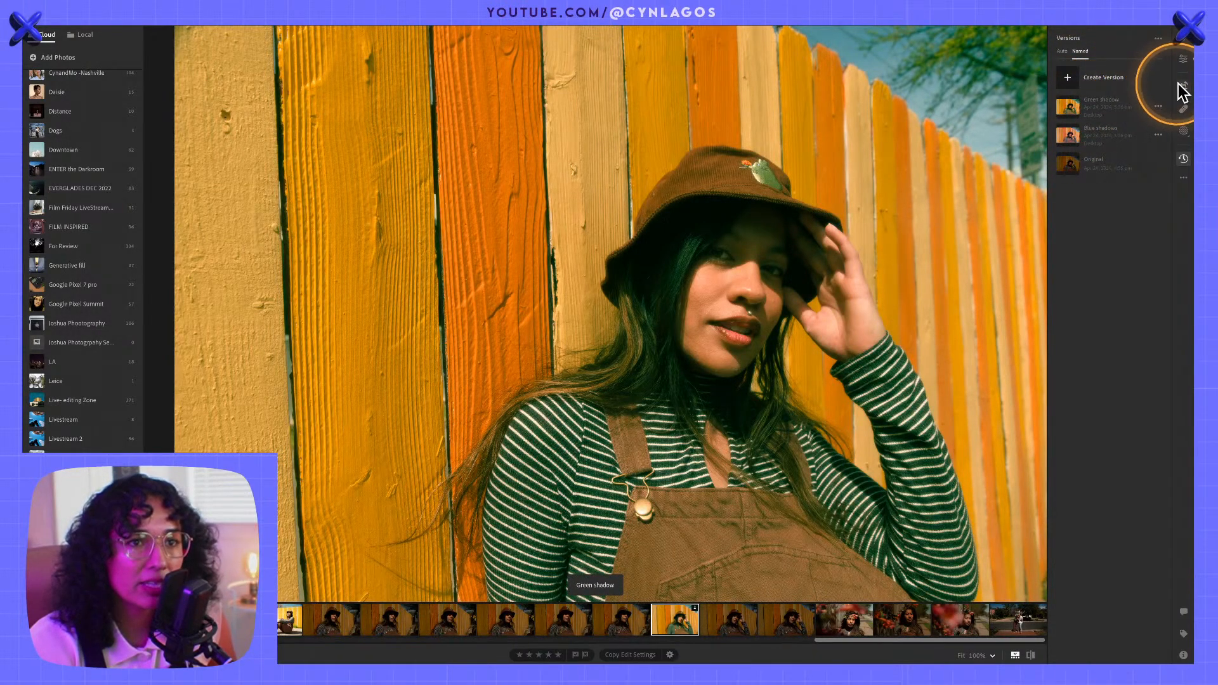
# - Sample the subject's skin tone with Point Color, shift its hue toward red by about -30, and raise its saturation to about +17
pyautogui.click(1184, 58)
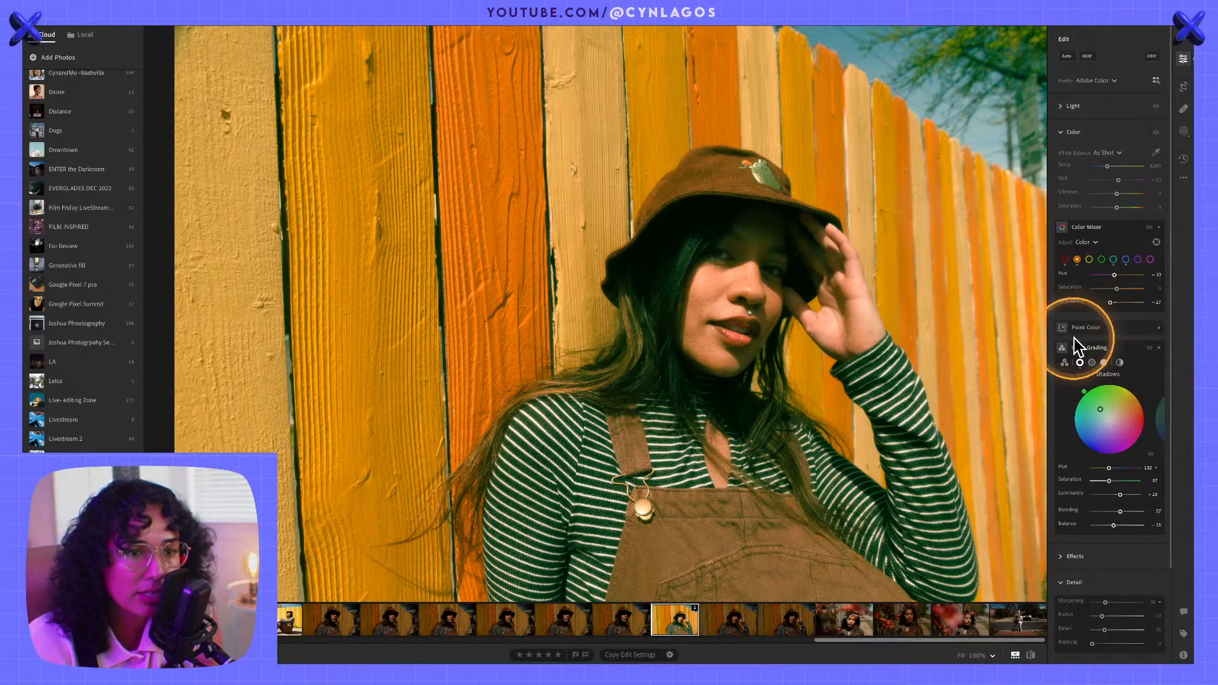
pyautogui.click(1092, 329)
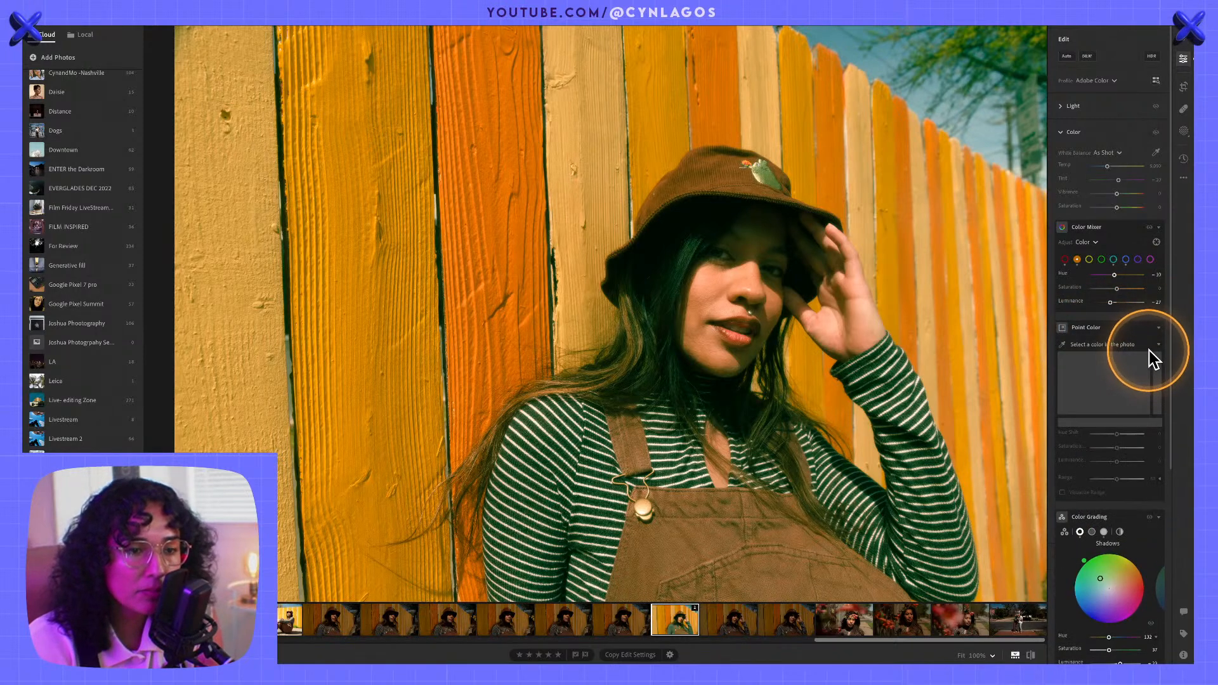
pyautogui.click(1062, 346)
pyautogui.moveTo(766, 125); pyautogui.dragTo(716, 275)
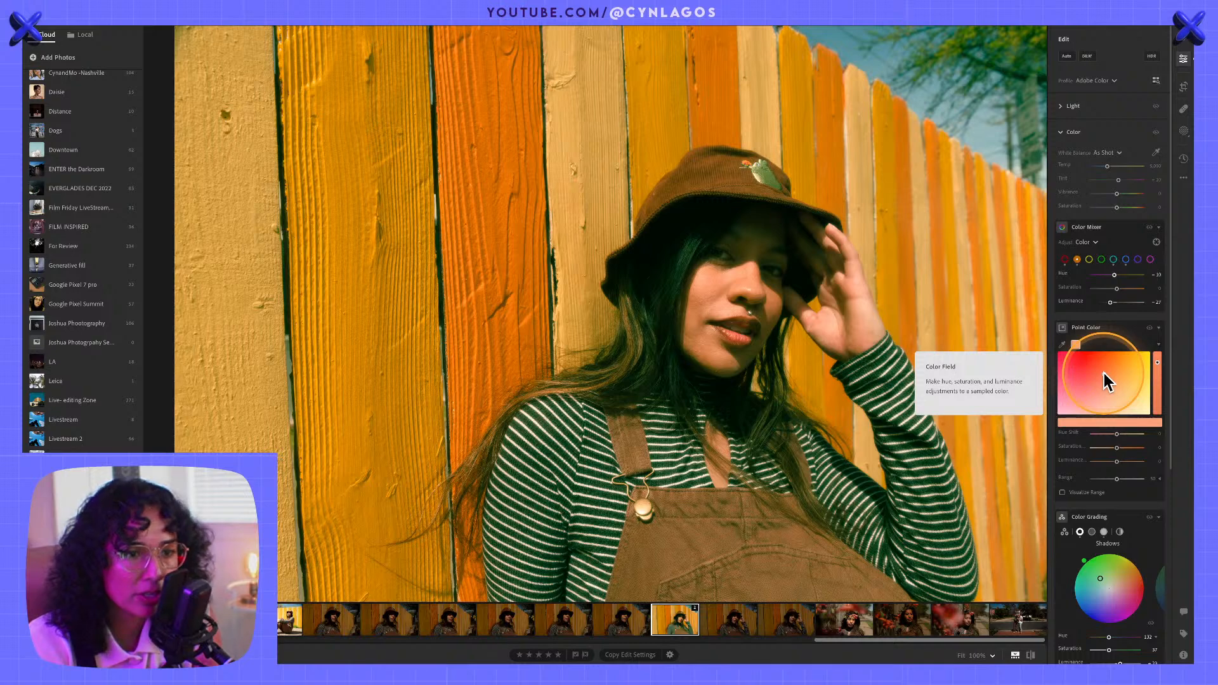
pyautogui.moveTo(1123, 360); pyautogui.dragTo(1084, 370)
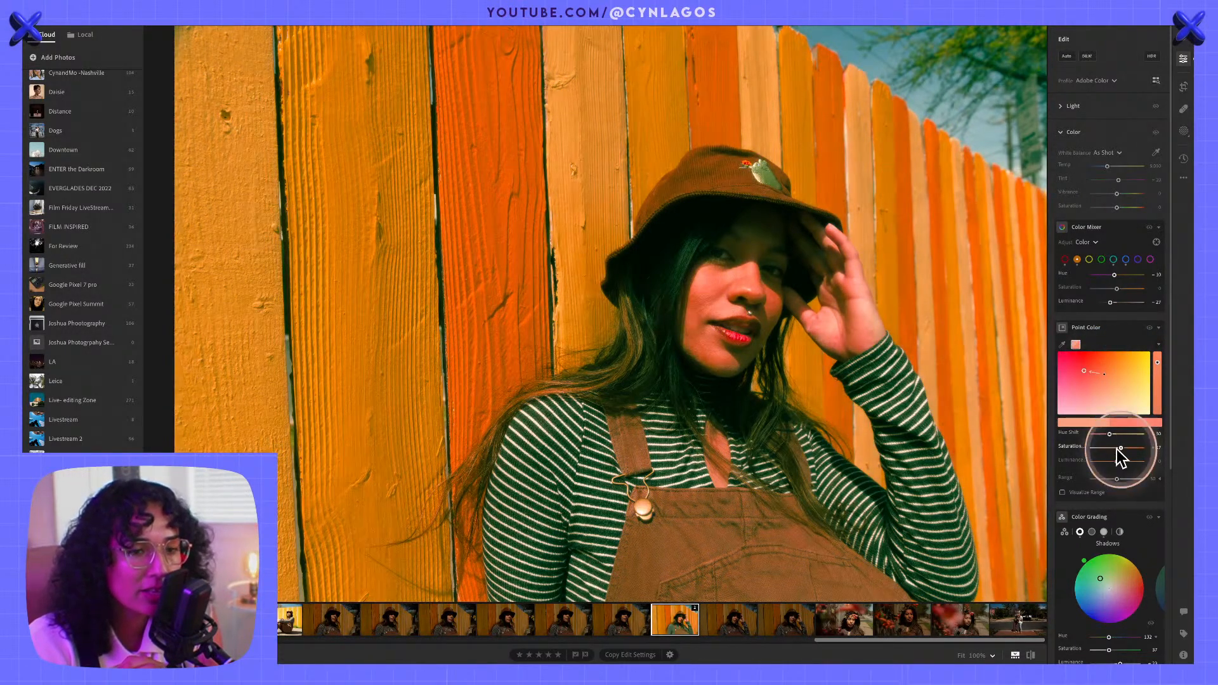
pyautogui.press('alt')
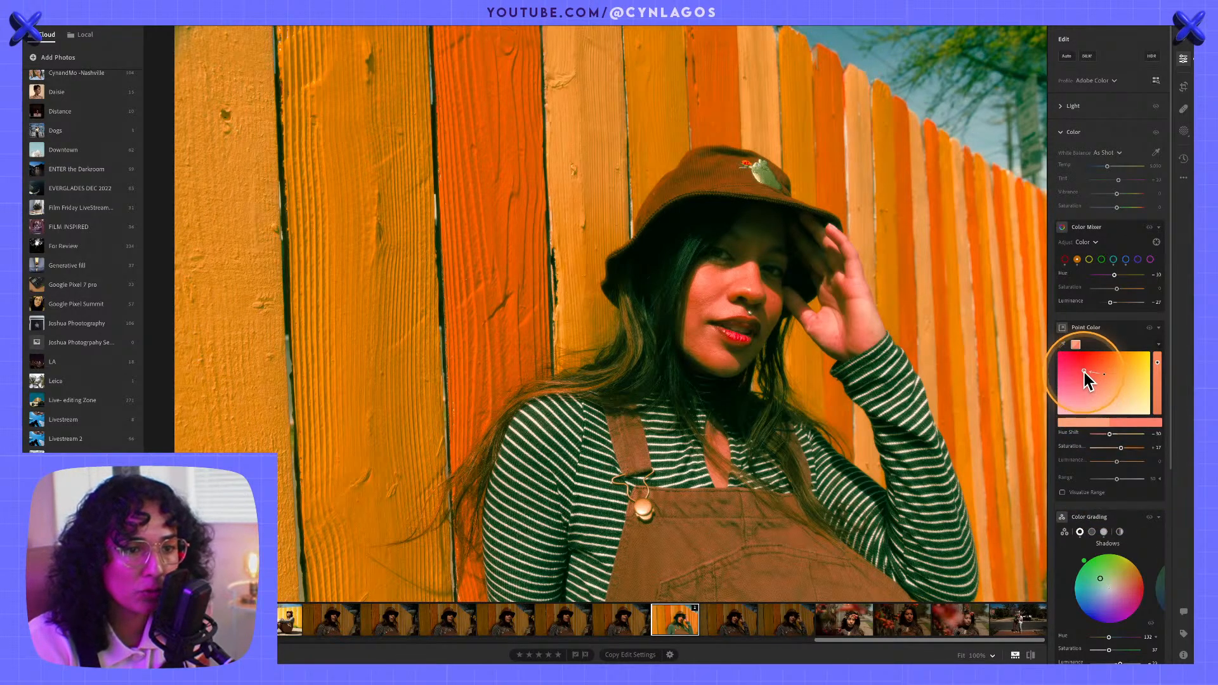
# - Try warmer hue, saturation and luminance shifts on the sampled skin tone in Point Color, and reset its shifts to neutral
pyautogui.moveTo(1085, 371)
pyautogui.mouseDown()
pyautogui.moveTo(1084, 402)
pyautogui.moveTo(1084, 367)
pyautogui.moveTo(1106, 378)
pyautogui.moveTo(1099, 398)
pyautogui.moveTo(1121, 395)
pyautogui.moveTo(1122, 407)
pyautogui.moveTo(1106, 415)
pyautogui.moveTo(1103, 360)
pyautogui.moveTo(1112, 419)
pyautogui.moveTo(1117, 378)
pyautogui.moveTo(1144, 381)
pyautogui.moveTo(1102, 389)
pyautogui.moveTo(1061, 376)
pyautogui.moveTo(1144, 375)
pyautogui.moveTo(1072, 372)
pyautogui.moveTo(1120, 373)
pyautogui.moveTo(1087, 380)
pyautogui.moveTo(1108, 370)
pyautogui.mouseUp()
pyautogui.hotkey('ctrl', 'z')
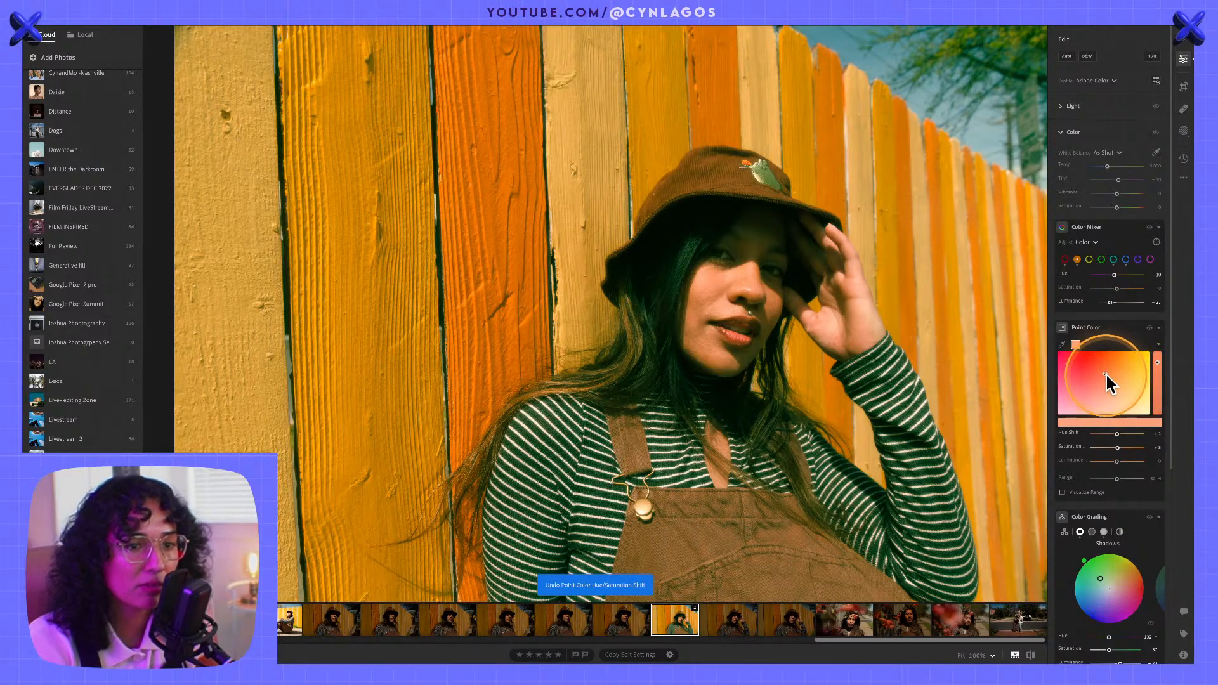
pyautogui.press('alt')
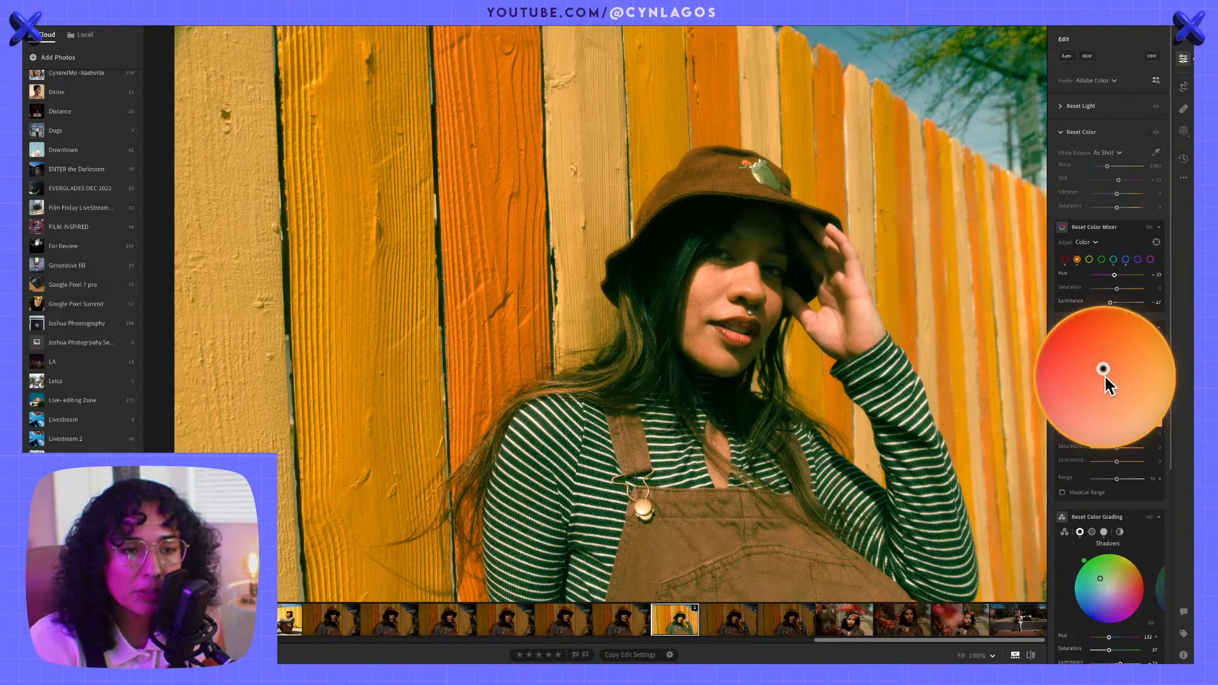
pyautogui.moveTo(1109, 371); pyautogui.dragTo(1117, 367)
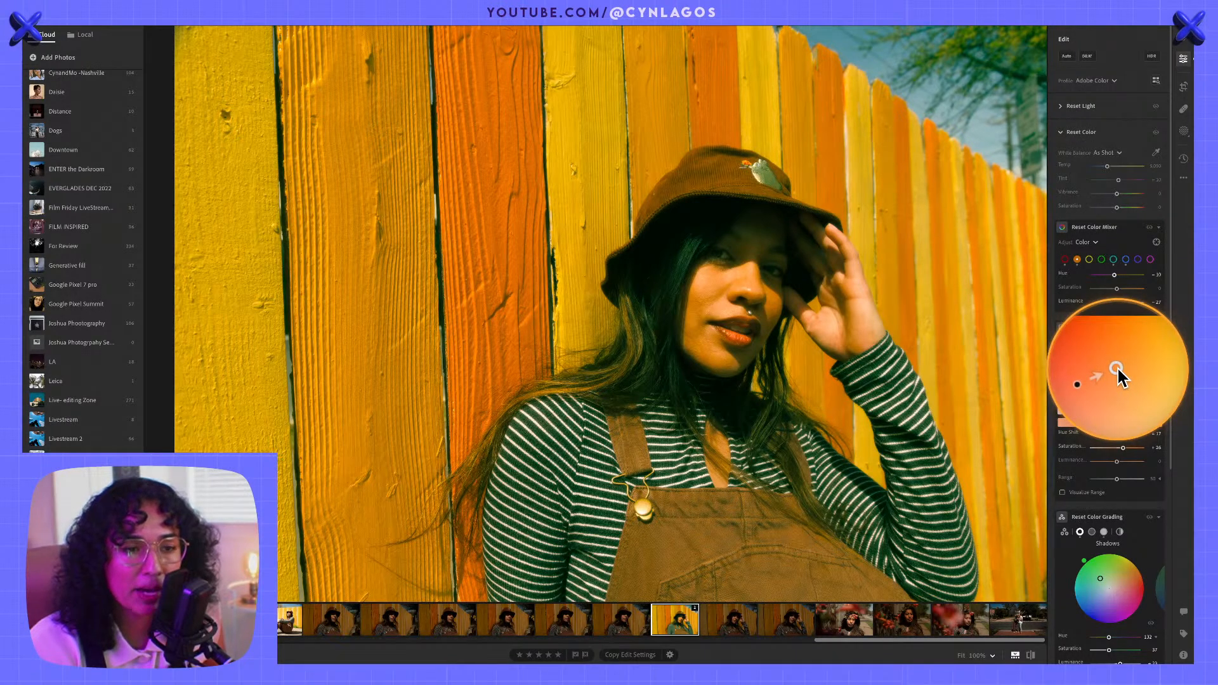
pyautogui.doubleClick(1117, 367)
pyautogui.click(1103, 375)
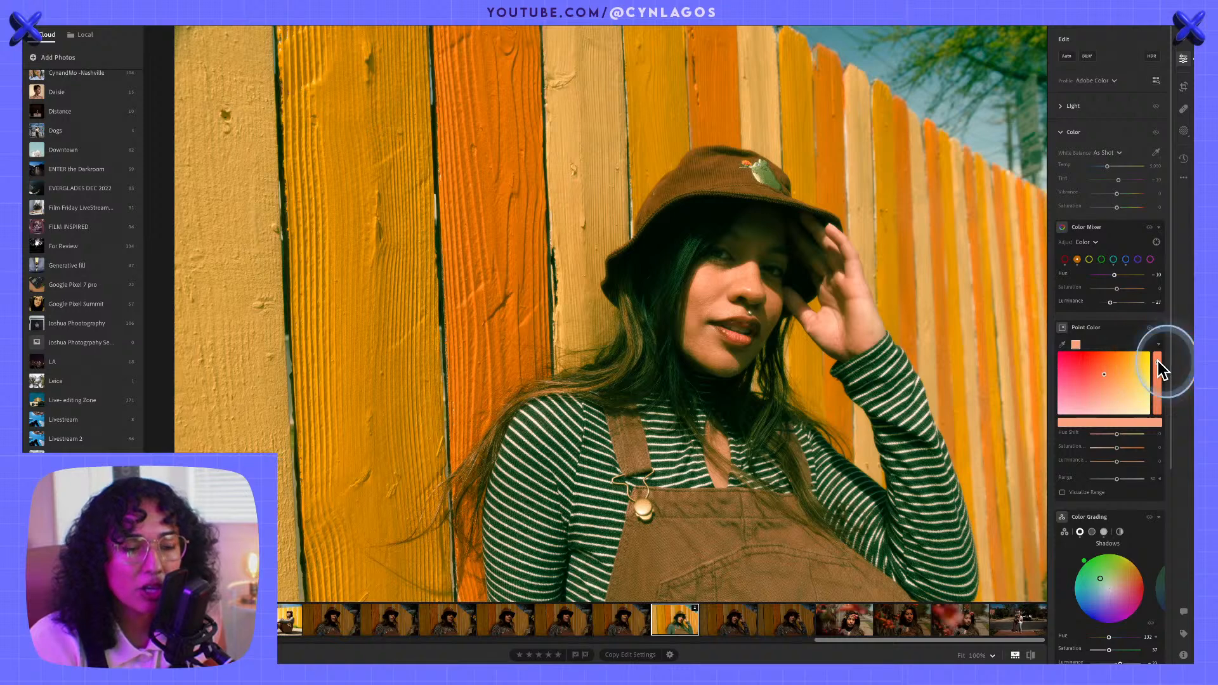
pyautogui.moveTo(1159, 360)
pyautogui.mouseDown()
pyautogui.moveTo(1159, 404)
pyautogui.moveTo(1157, 350)
pyautogui.moveTo(1159, 388)
pyautogui.mouseUp()
pyautogui.hotkey('ctrl', 'z')
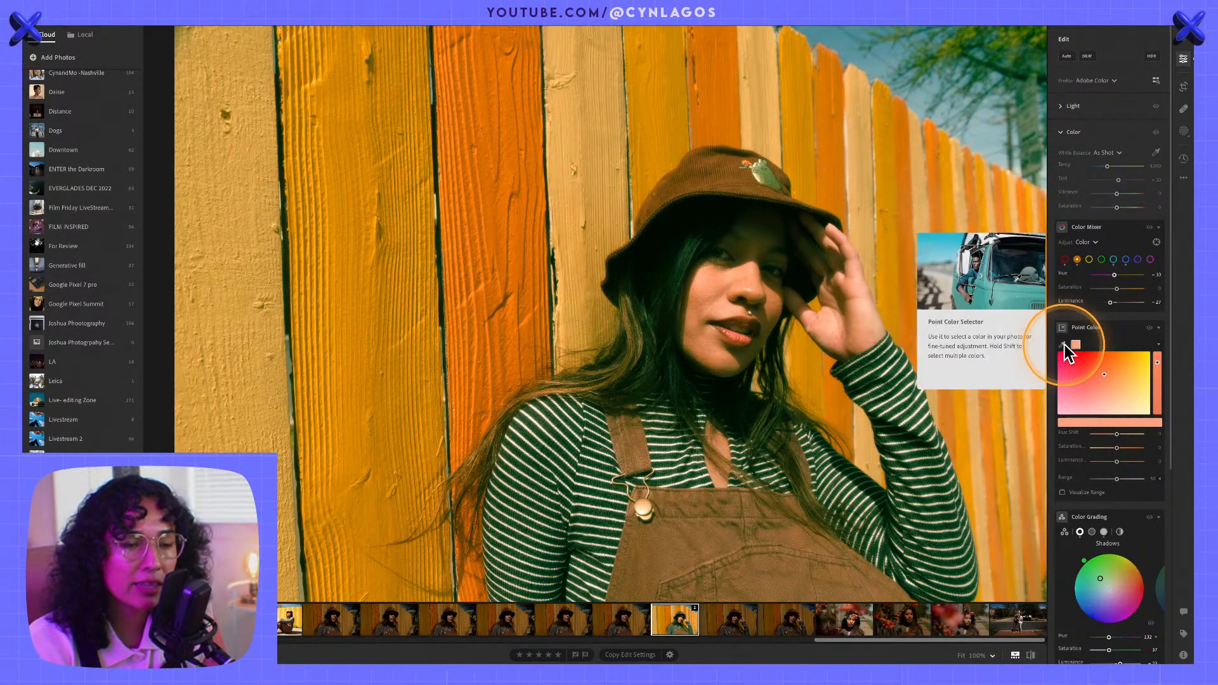
# - Sample the blue sky as a second Point Color and shift it toward teal, with hue about -85 and saturation about +88
pyautogui.click(1062, 344)
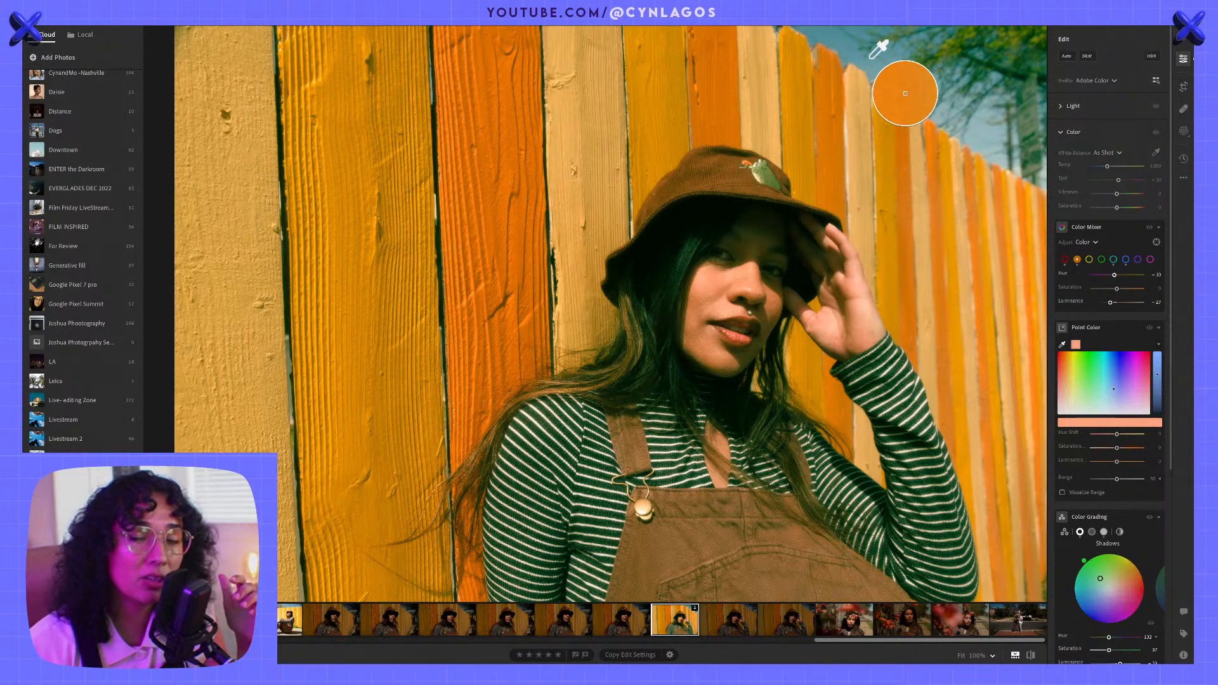
pyautogui.click(905, 93)
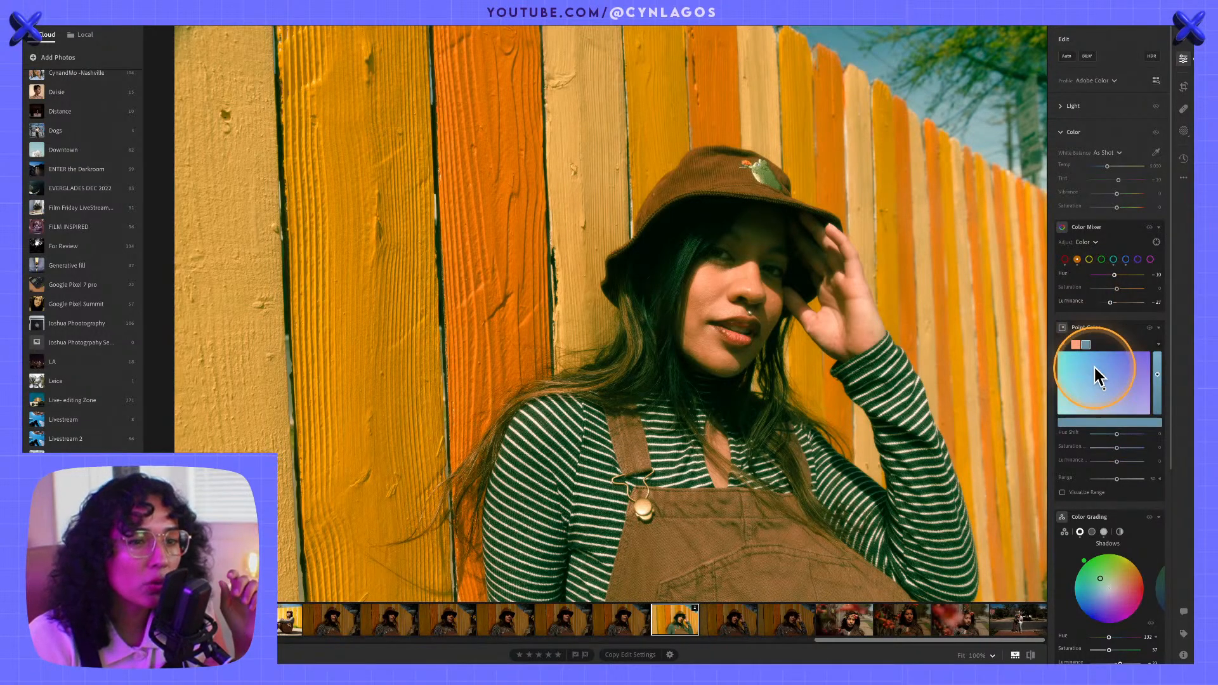
pyautogui.moveTo(1104, 394); pyautogui.dragTo(1060, 368)
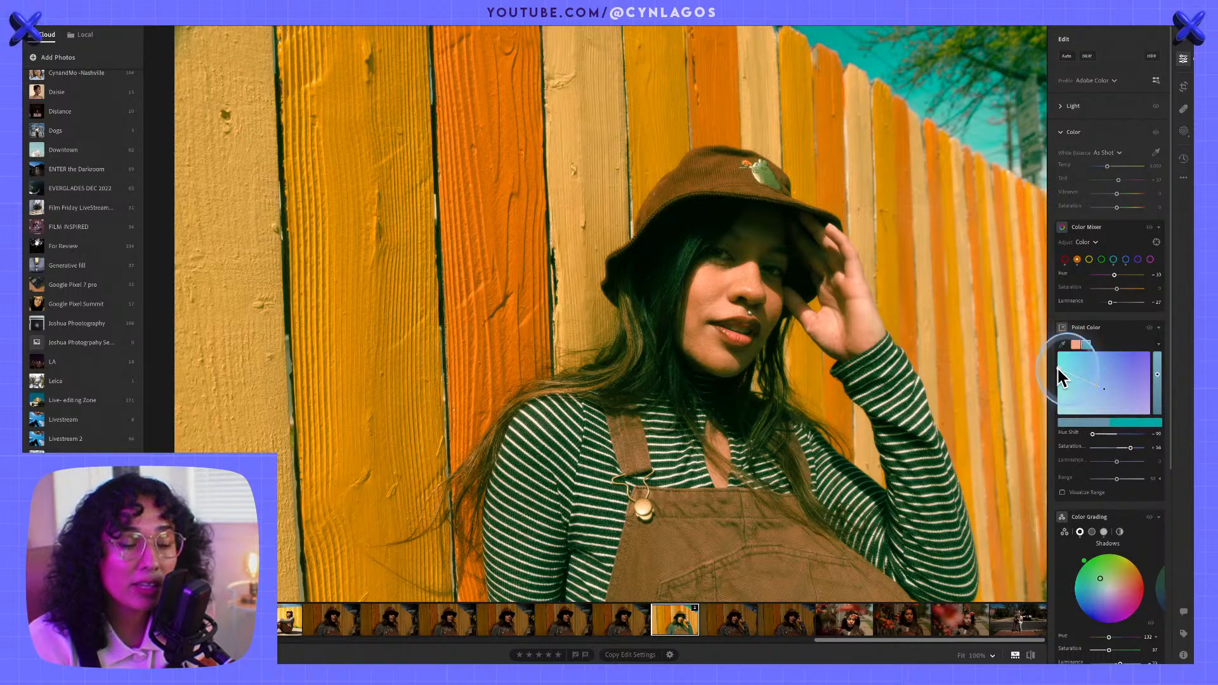
pyautogui.moveTo(1059, 366); pyautogui.dragTo(1058, 355)
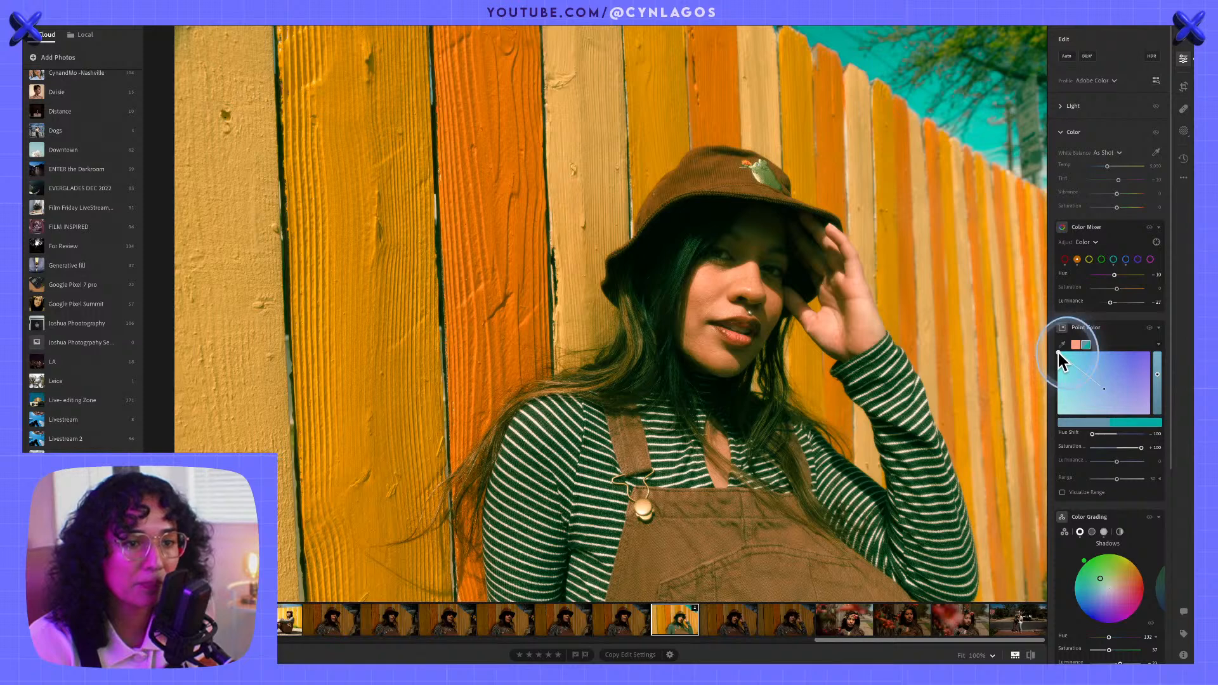
pyautogui.moveTo(1059, 352)
pyautogui.mouseDown()
pyautogui.moveTo(1060, 411)
pyautogui.moveTo(1054, 324)
pyautogui.moveTo(1066, 360)
pyautogui.mouseUp()
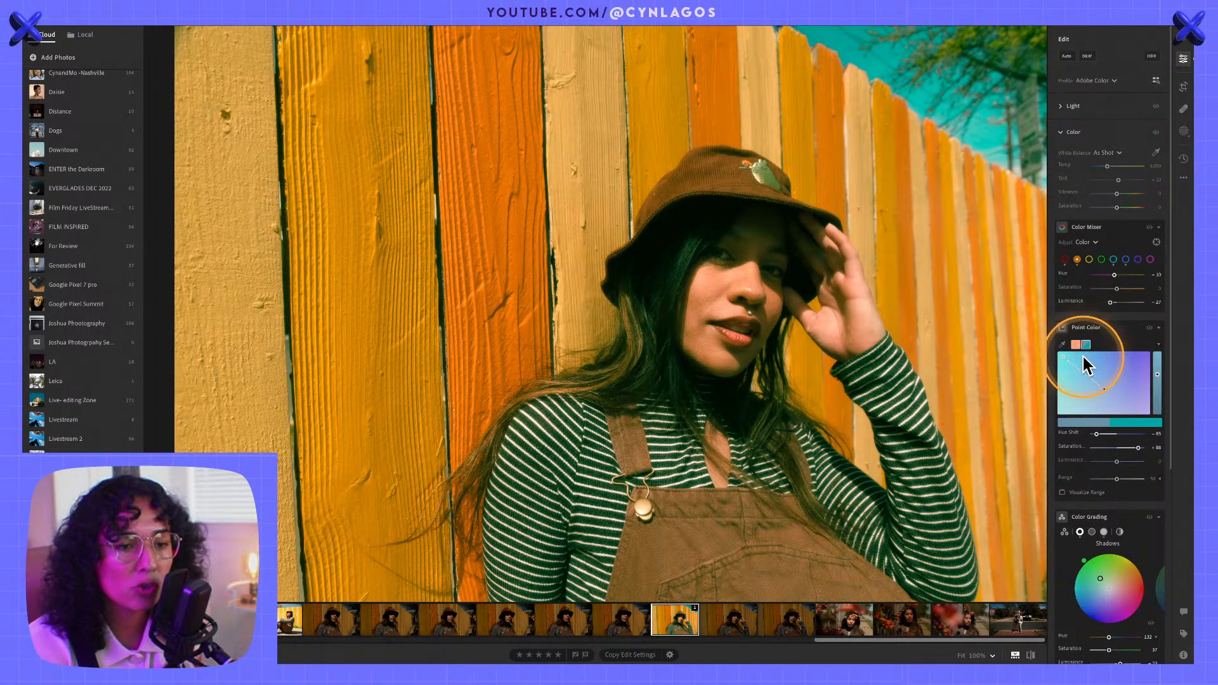
# - Visualize the range of the sampled sky color on the photo with the album list hidden, and return to the full-color view
pyautogui.click(1064, 493)
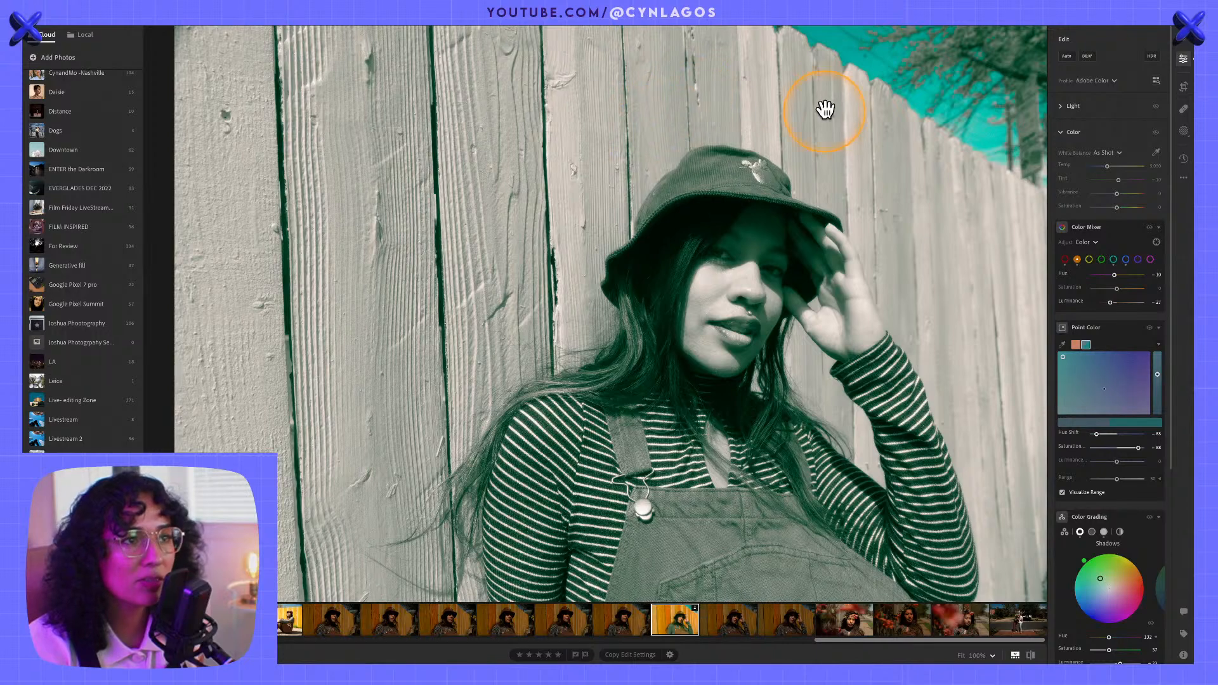
pyautogui.press('alt')
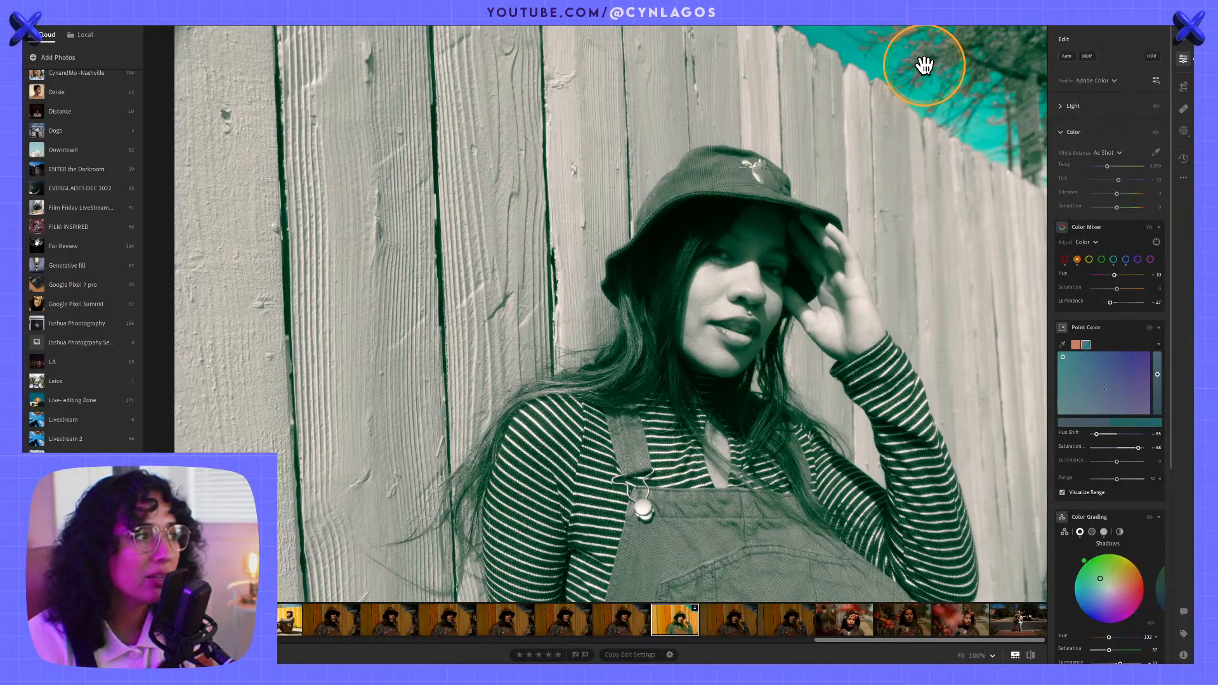
pyautogui.click(34, 21)
pyautogui.press('alt')
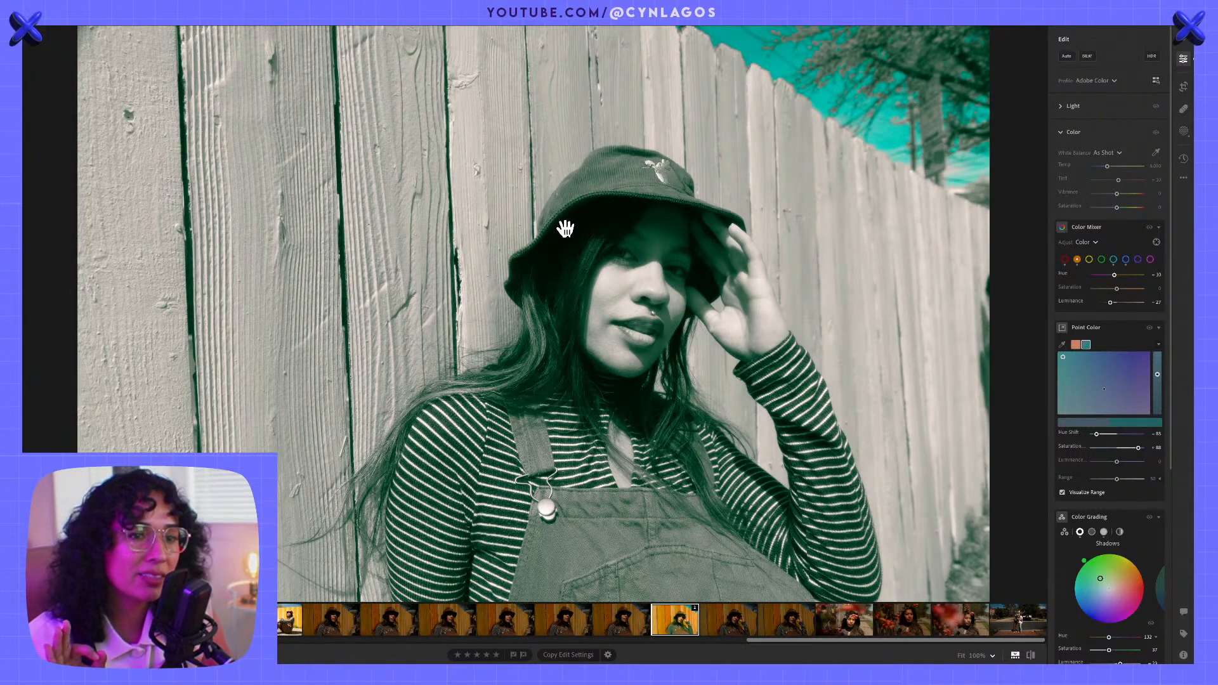
pyautogui.click(565, 229)
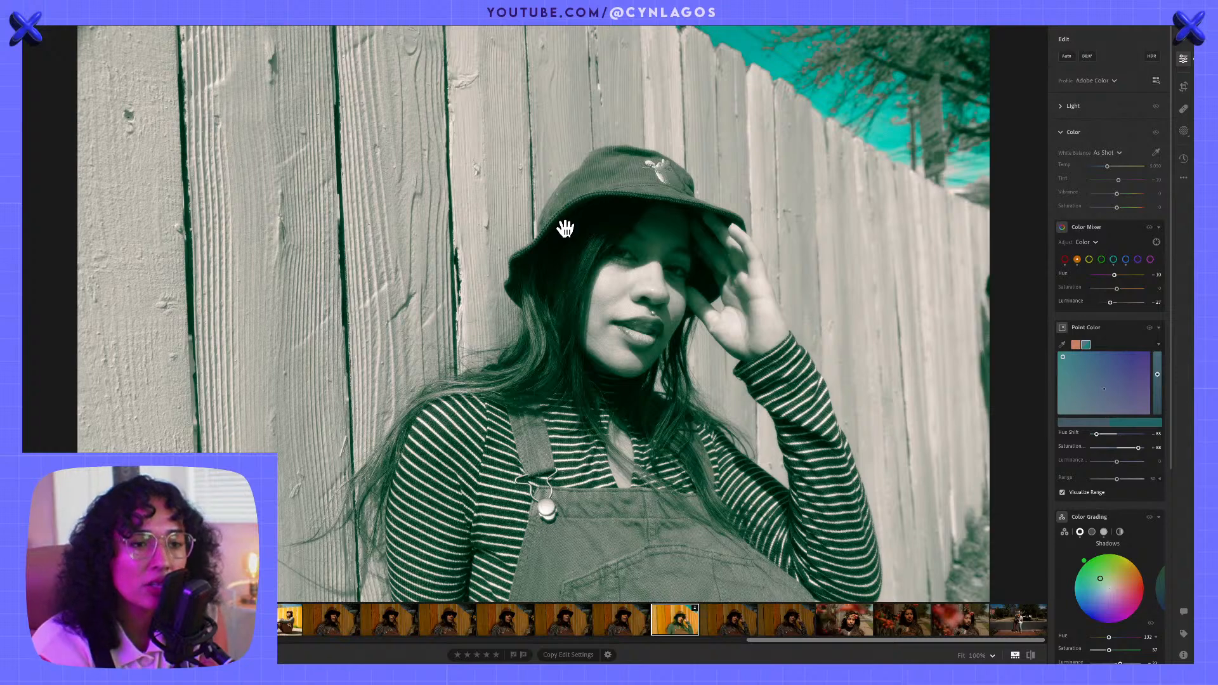
pyautogui.click(1063, 492)
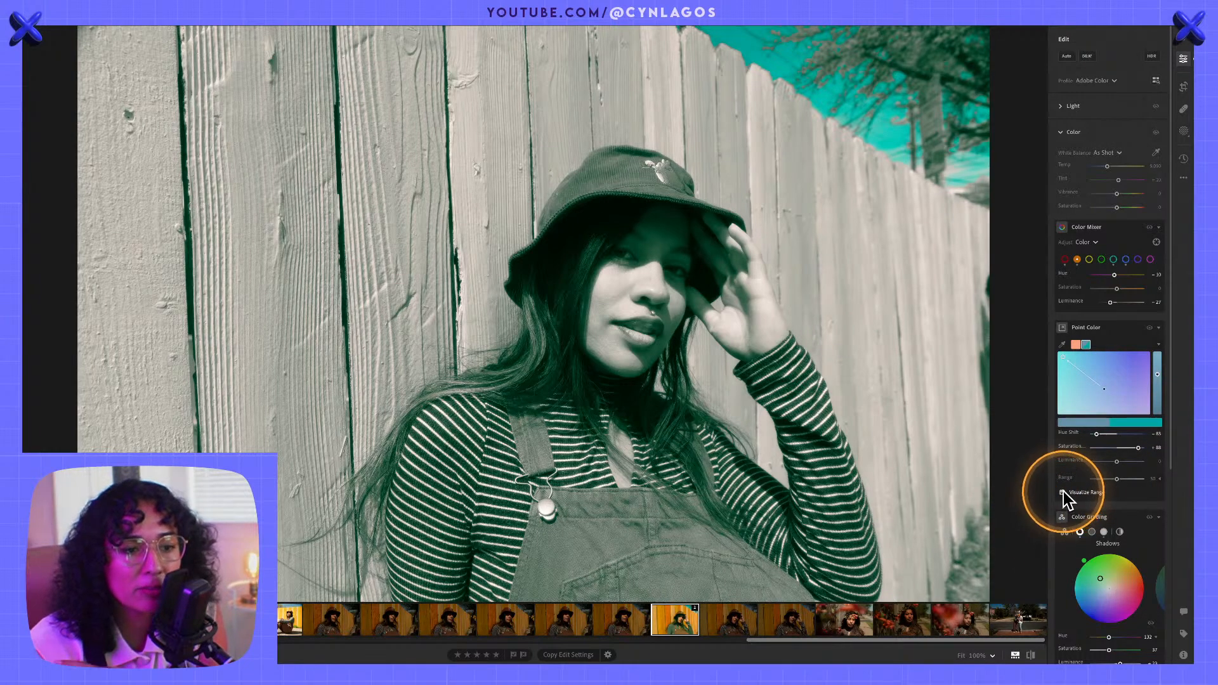
pyautogui.press('alt')
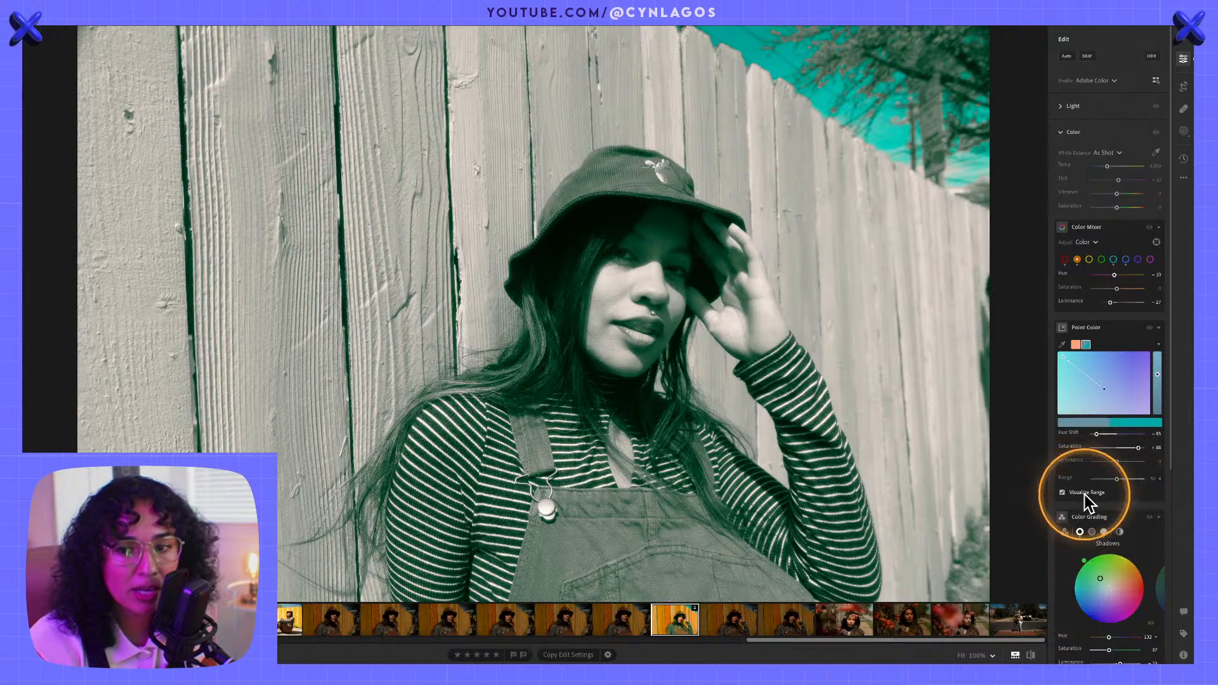
pyautogui.click(1065, 495)
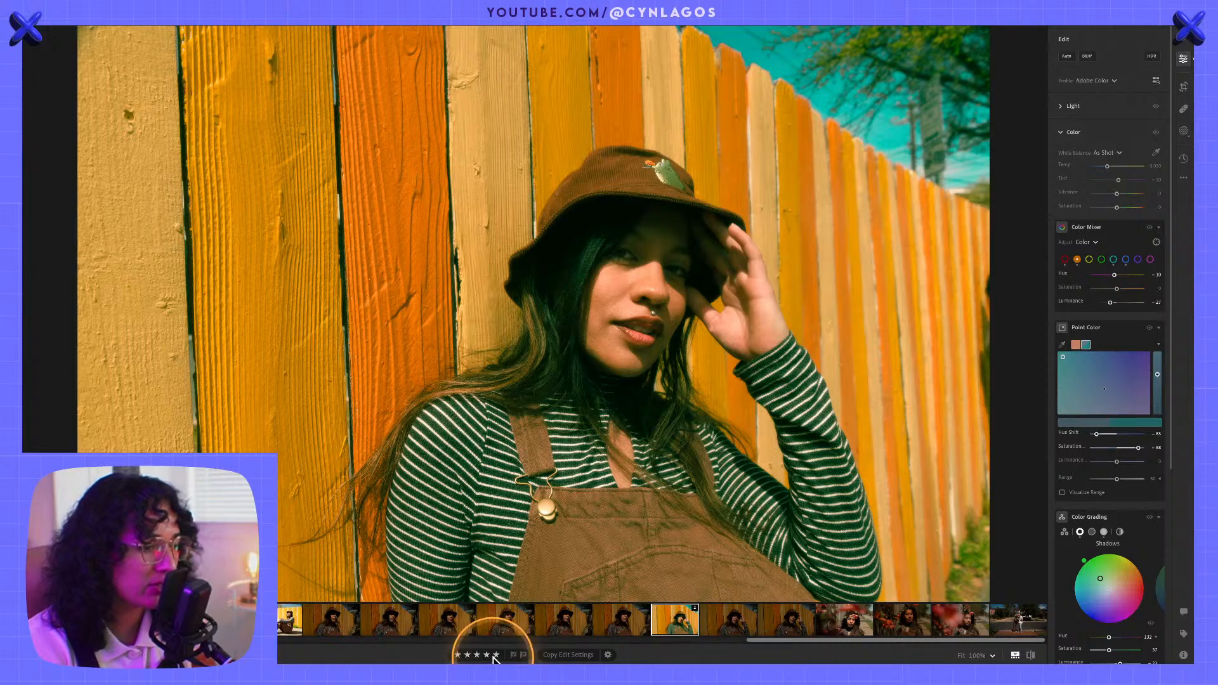
# - Copy the portrait's edit settings and set up a new preset from this edit that excludes Optics
pyautogui.click(568, 655)
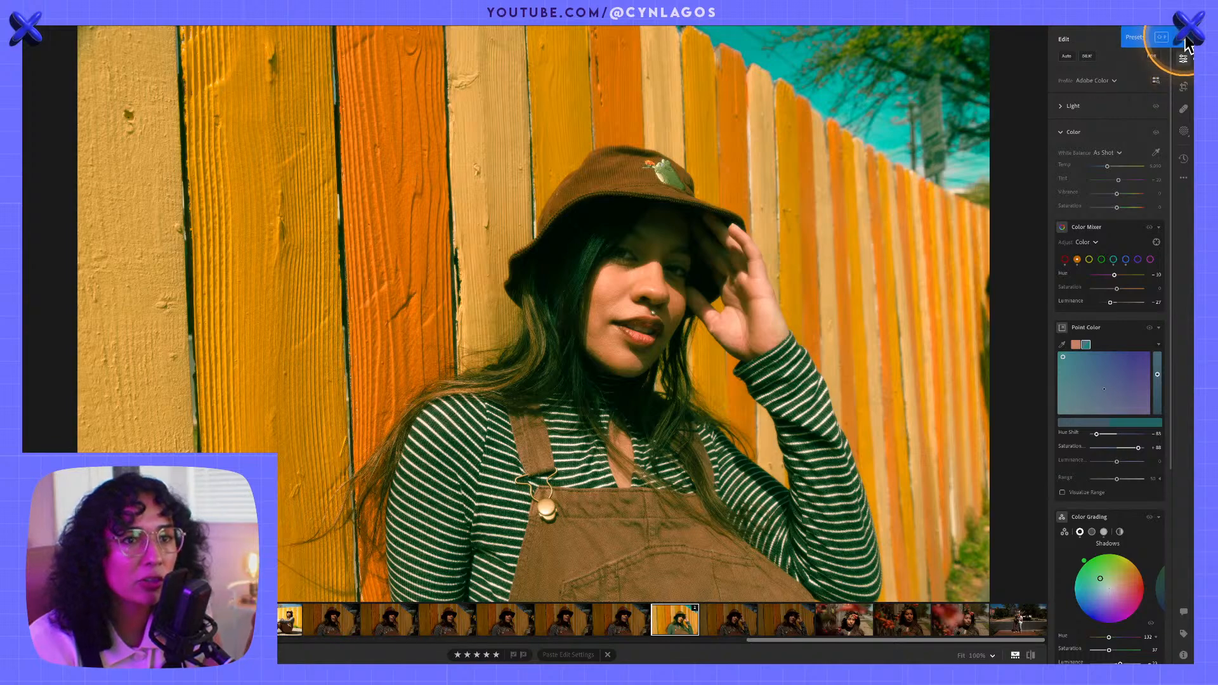
pyautogui.click(1185, 39)
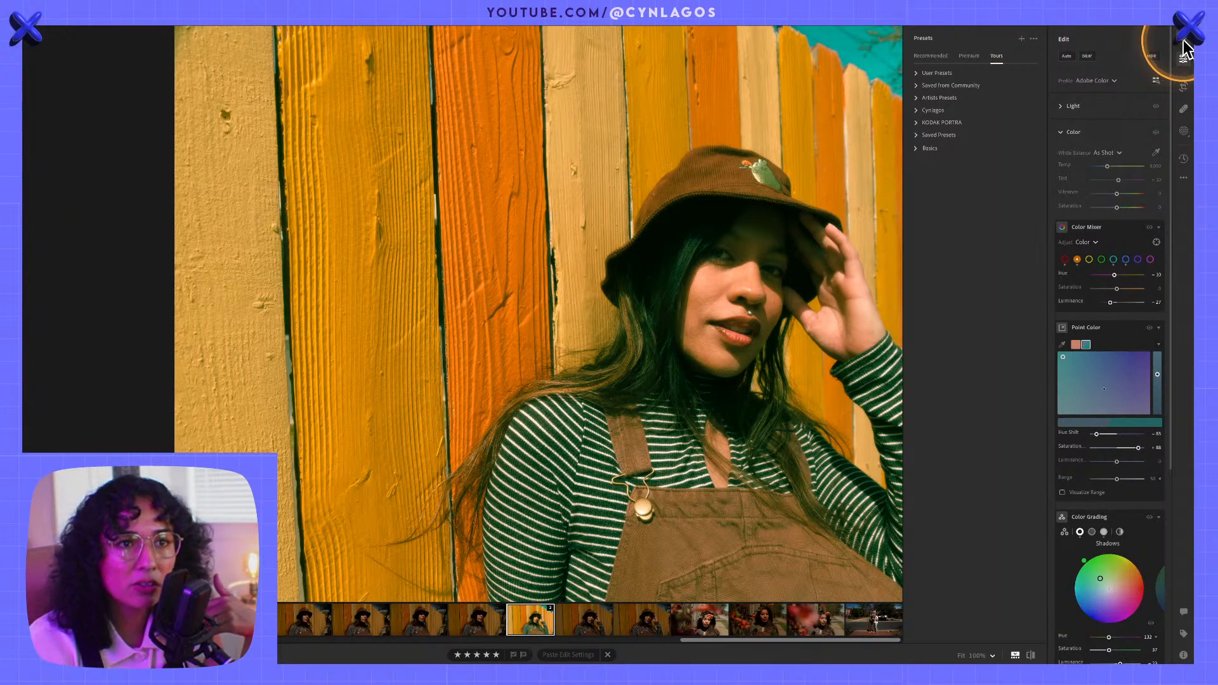
pyautogui.click(1022, 38)
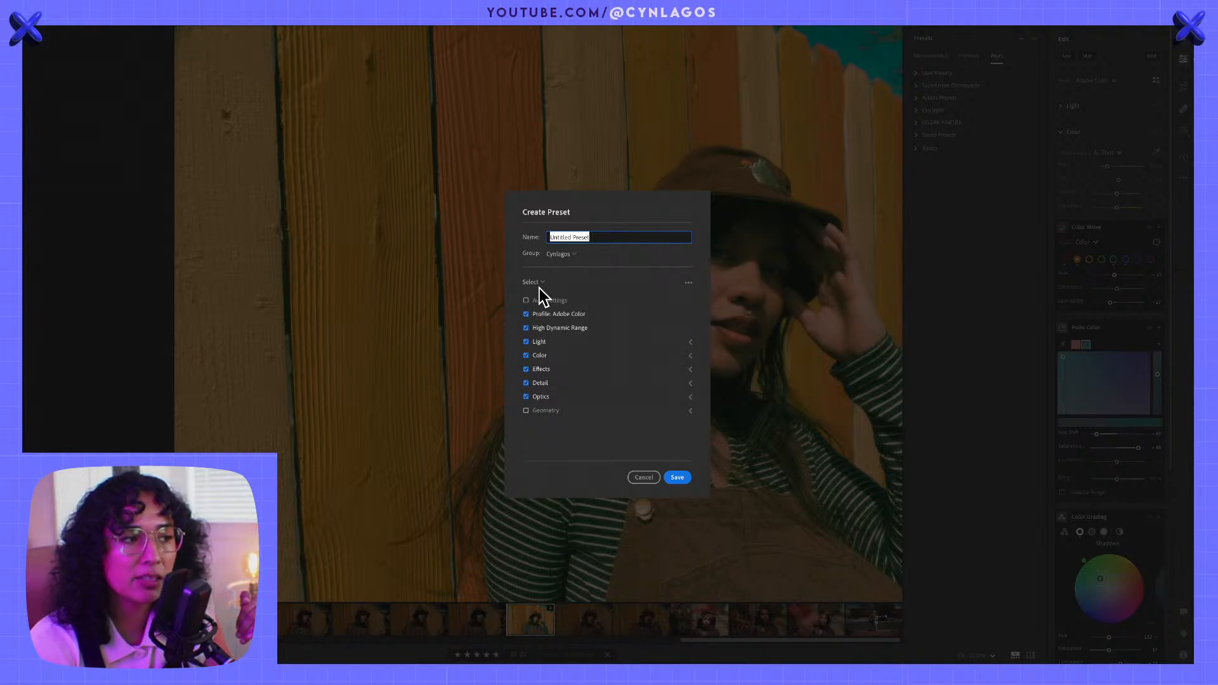
pyautogui.click(536, 327)
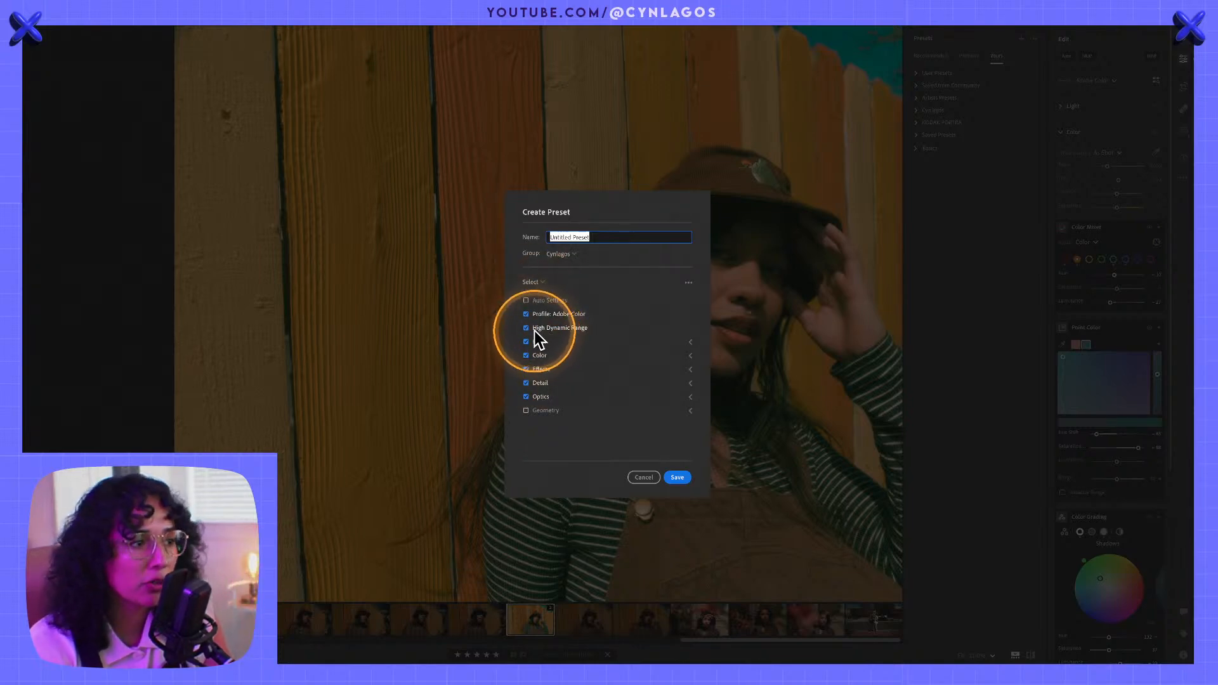
pyautogui.click(527, 396)
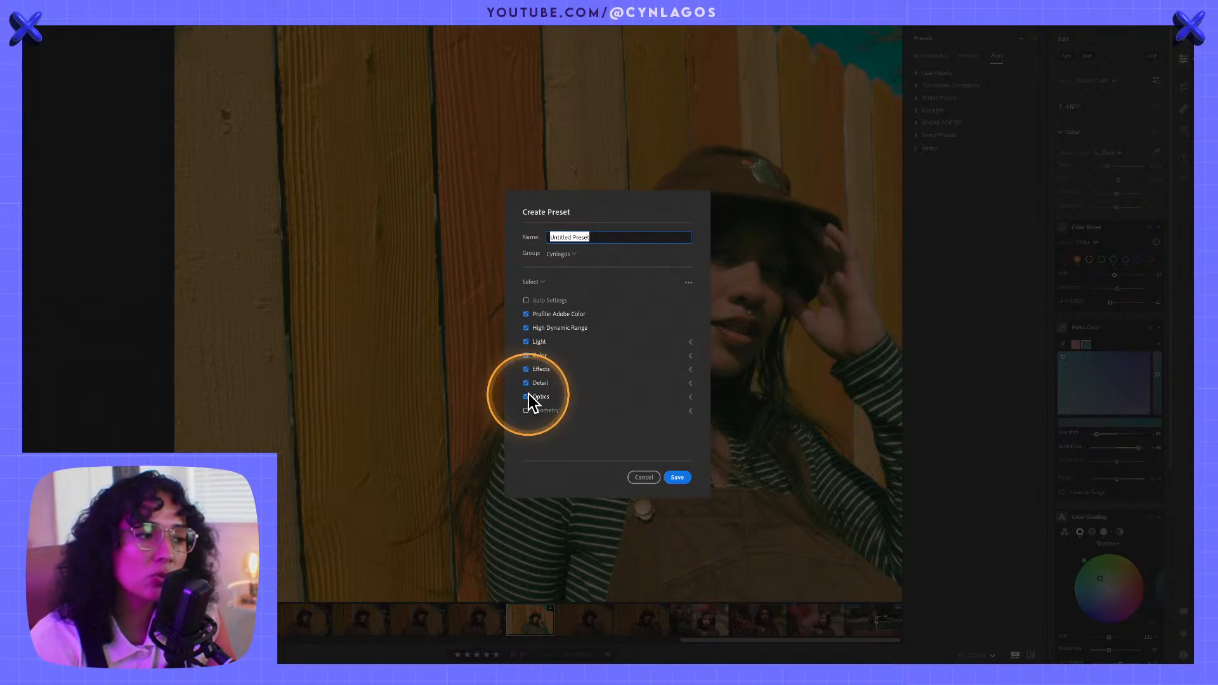
pyautogui.click(527, 396)
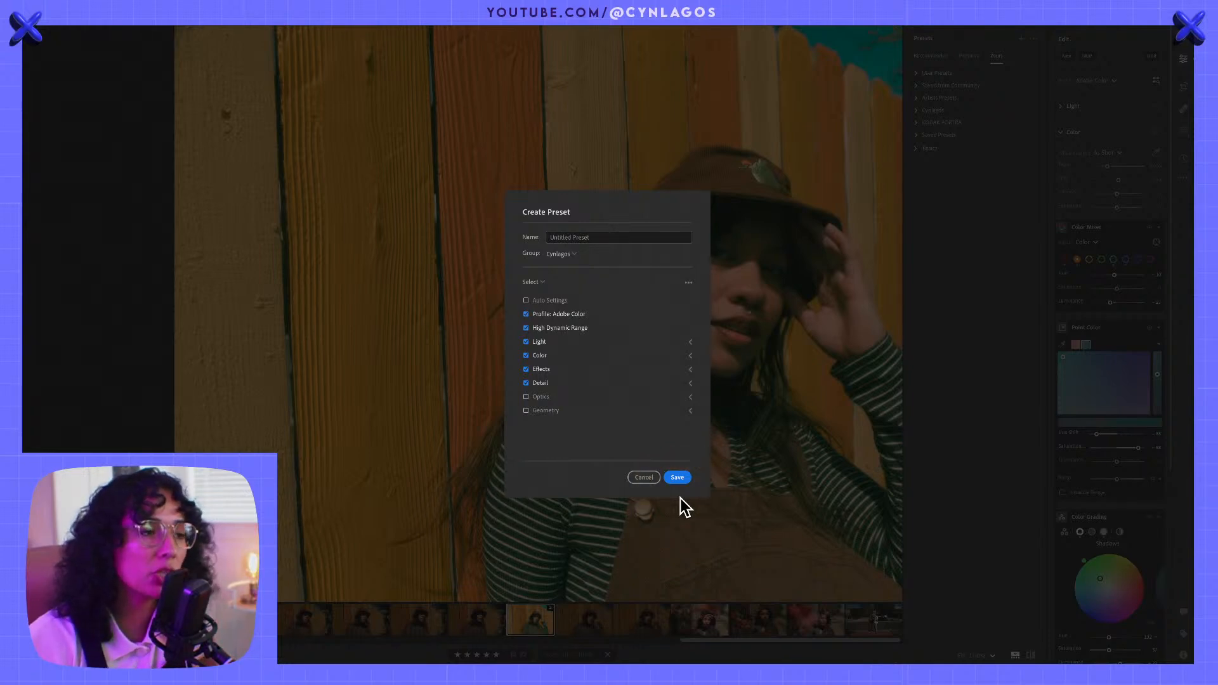
# - Name the preset "Portrait with friends green hue" and save it in the Cynlagos group
pyautogui.doubleClick(562, 236)
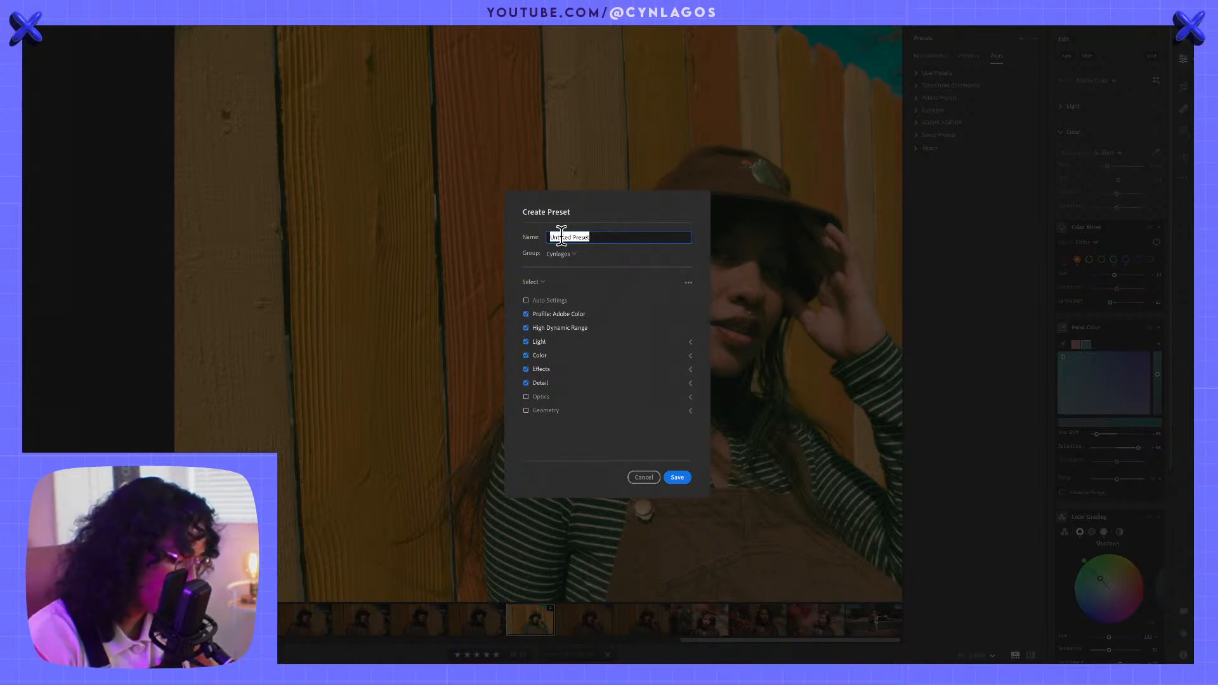
pyautogui.write('Portrait')
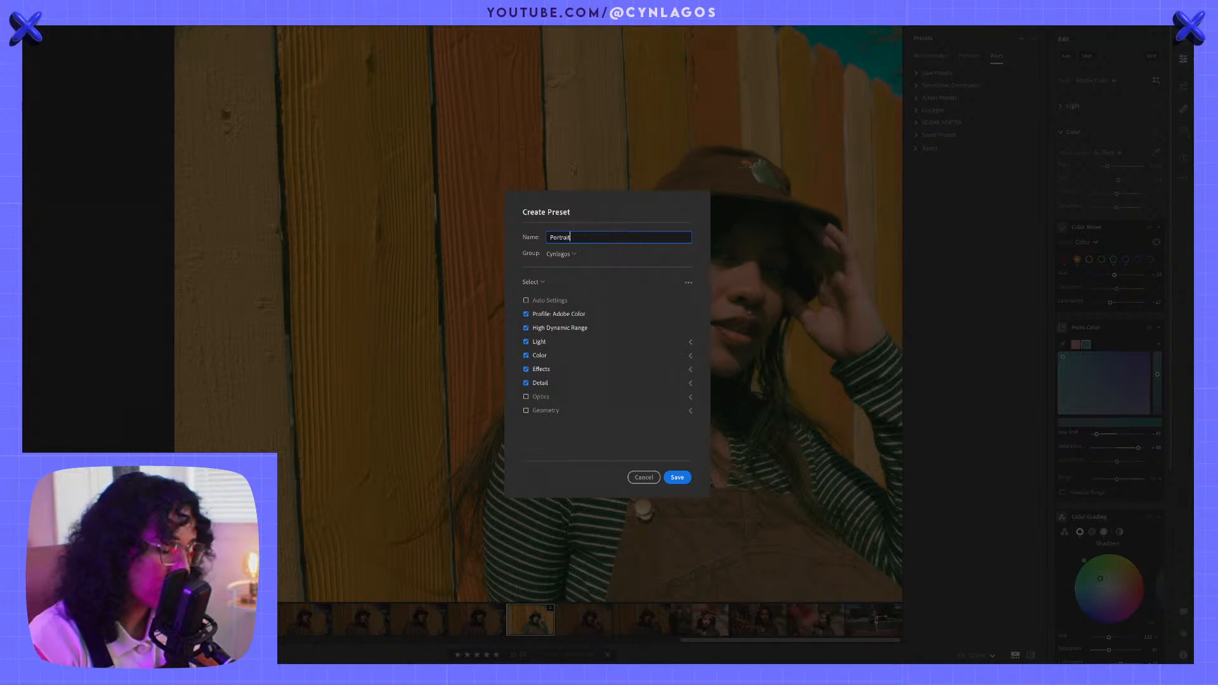
pyautogui.write(' with friend')
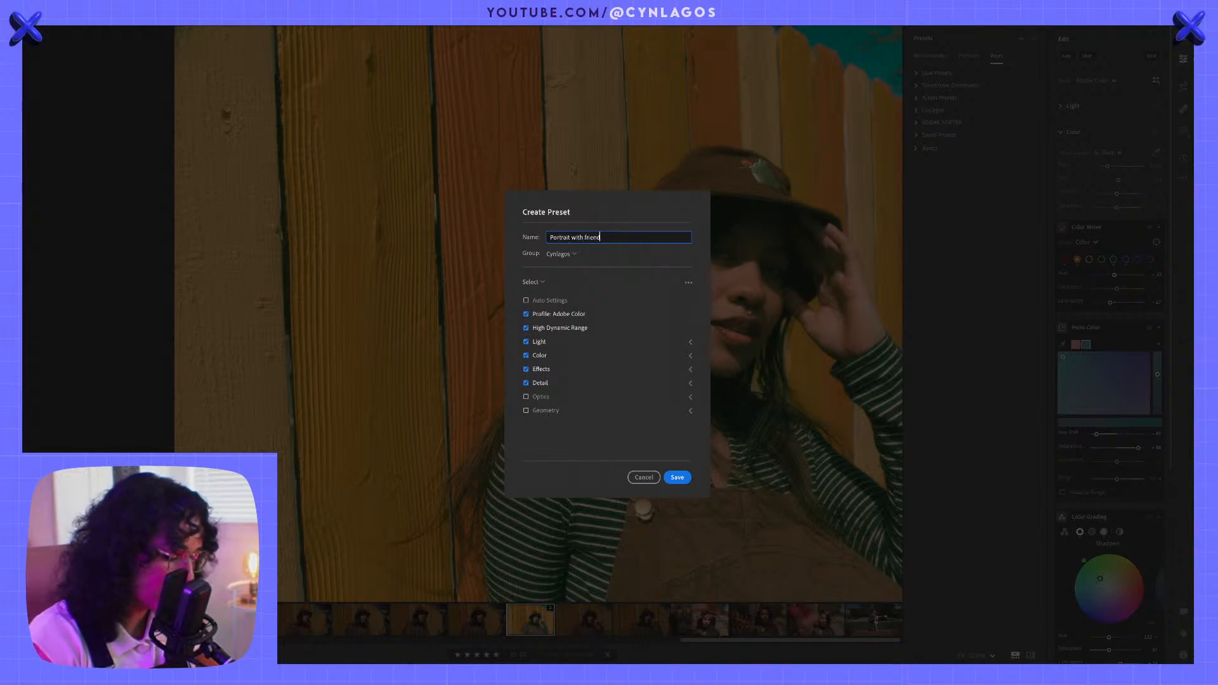
pyautogui.write('s green')
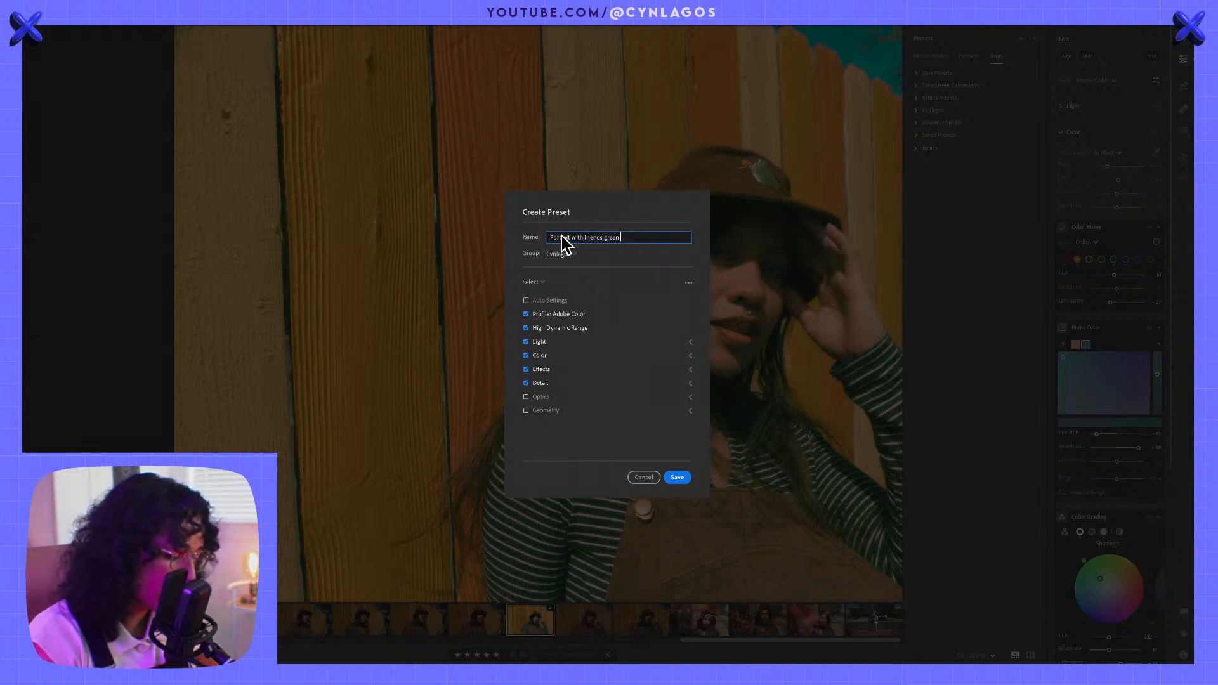
pyautogui.write(' hue')
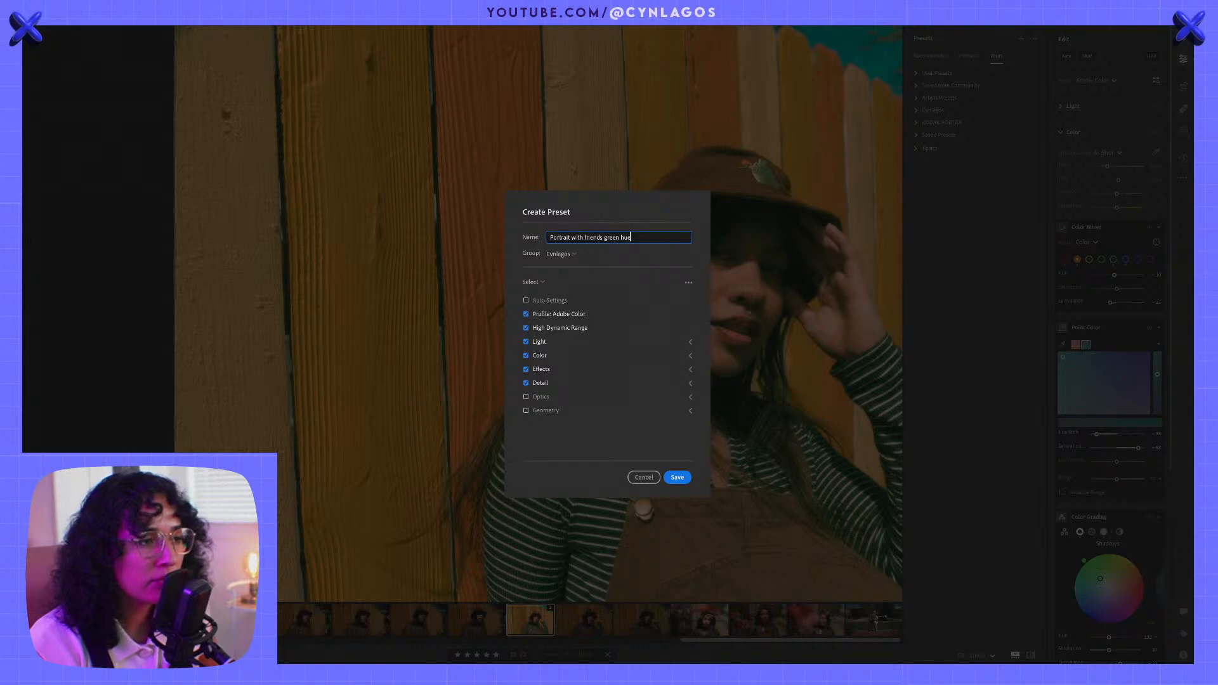
pyautogui.click(570, 253)
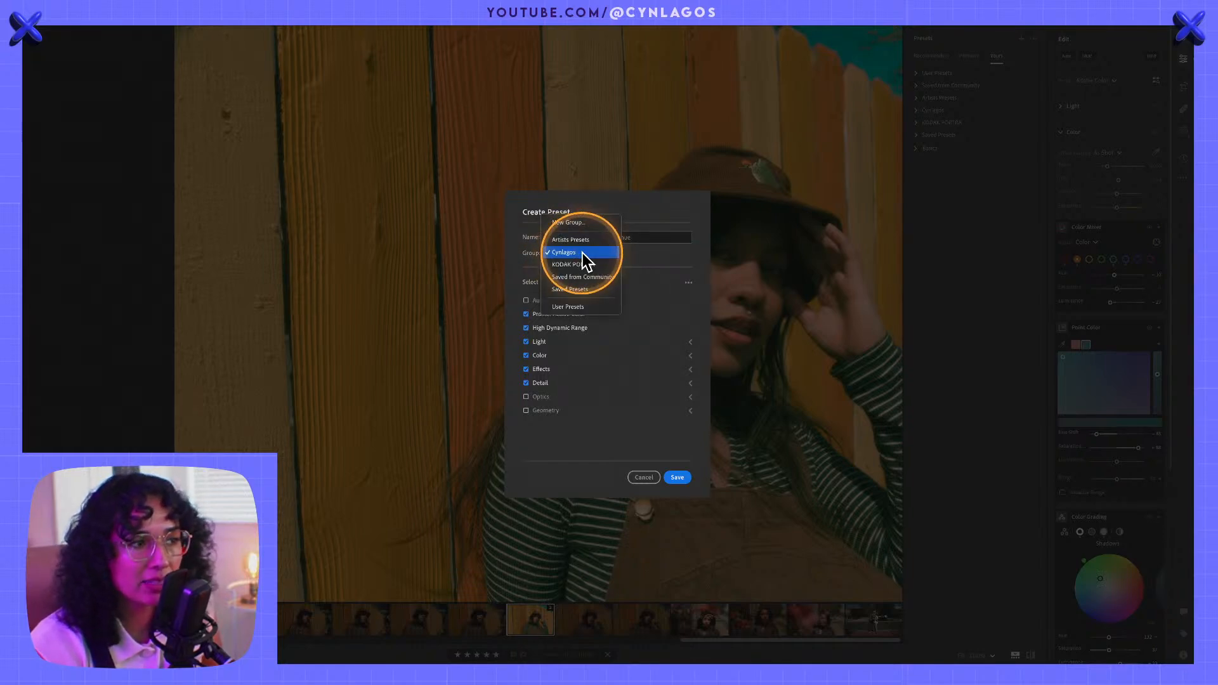
pyautogui.click(582, 254)
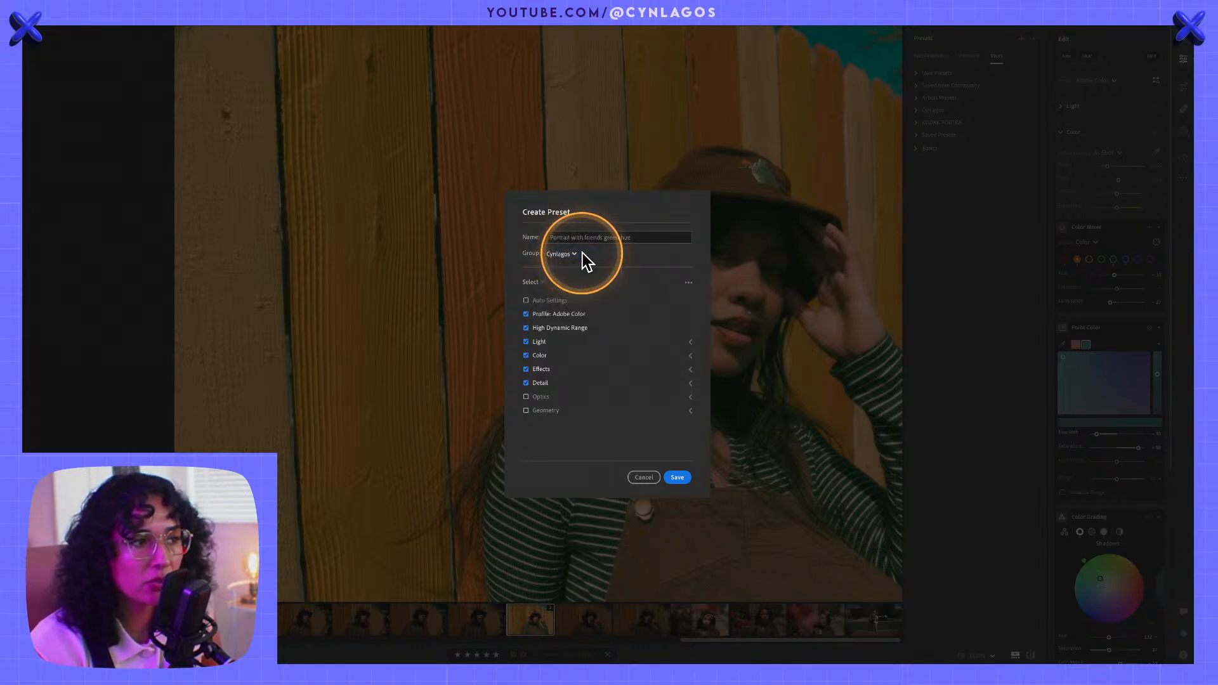
pyautogui.click(677, 477)
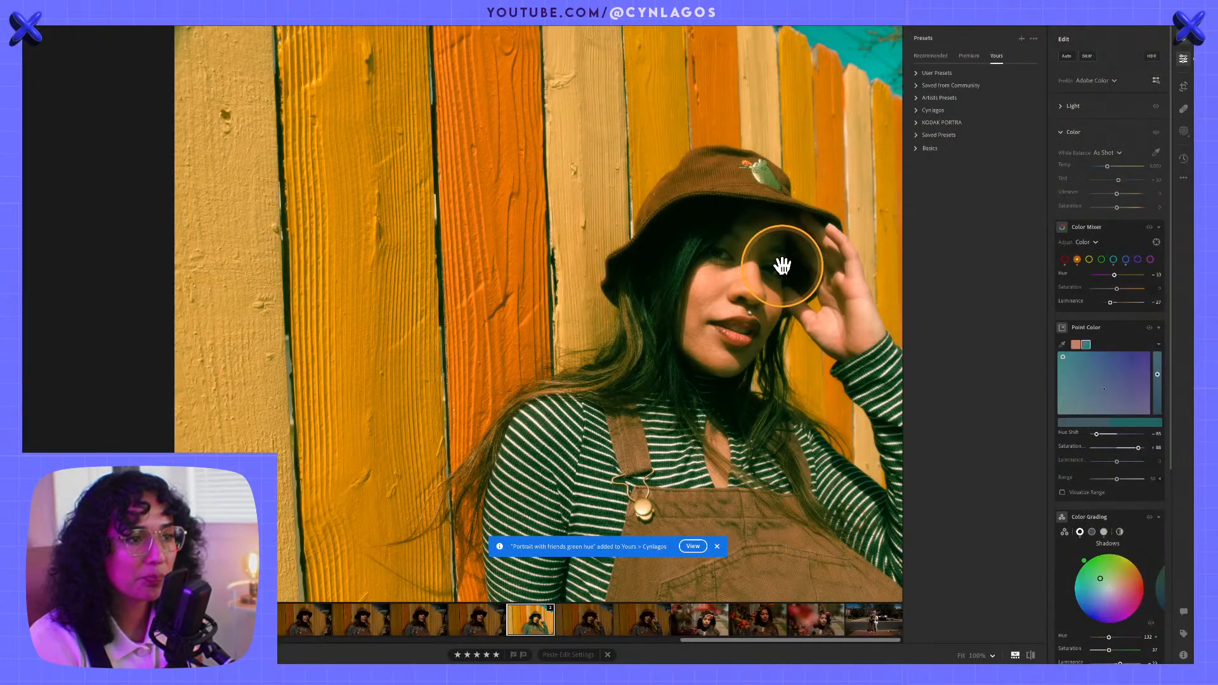
# - Fit the edited portrait in view, open the unedited shot after it, and expand the Cynlagos preset group
pyautogui.click(785, 265)
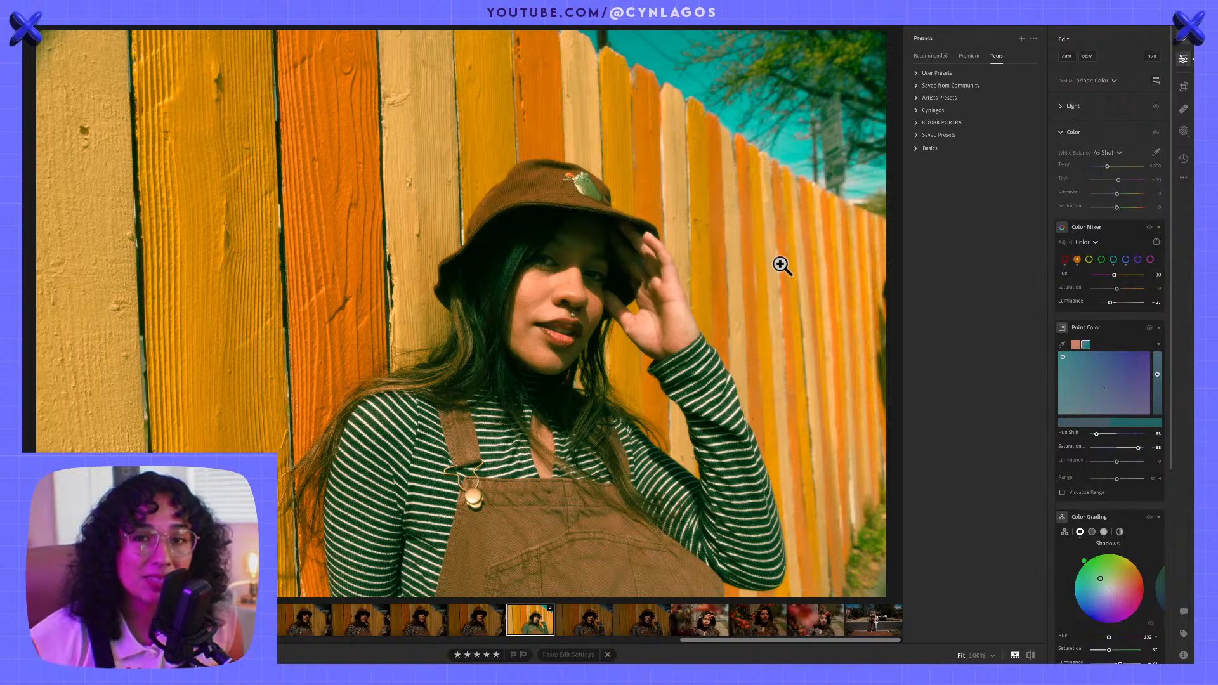
pyautogui.click(587, 620)
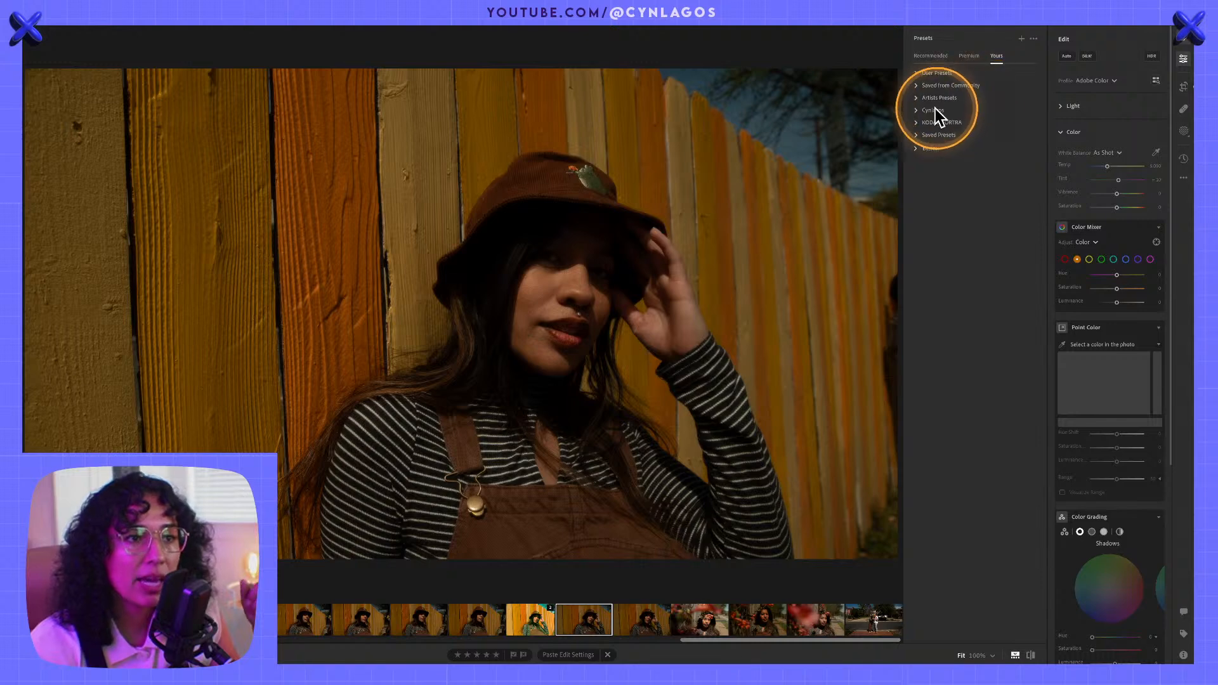
pyautogui.click(924, 113)
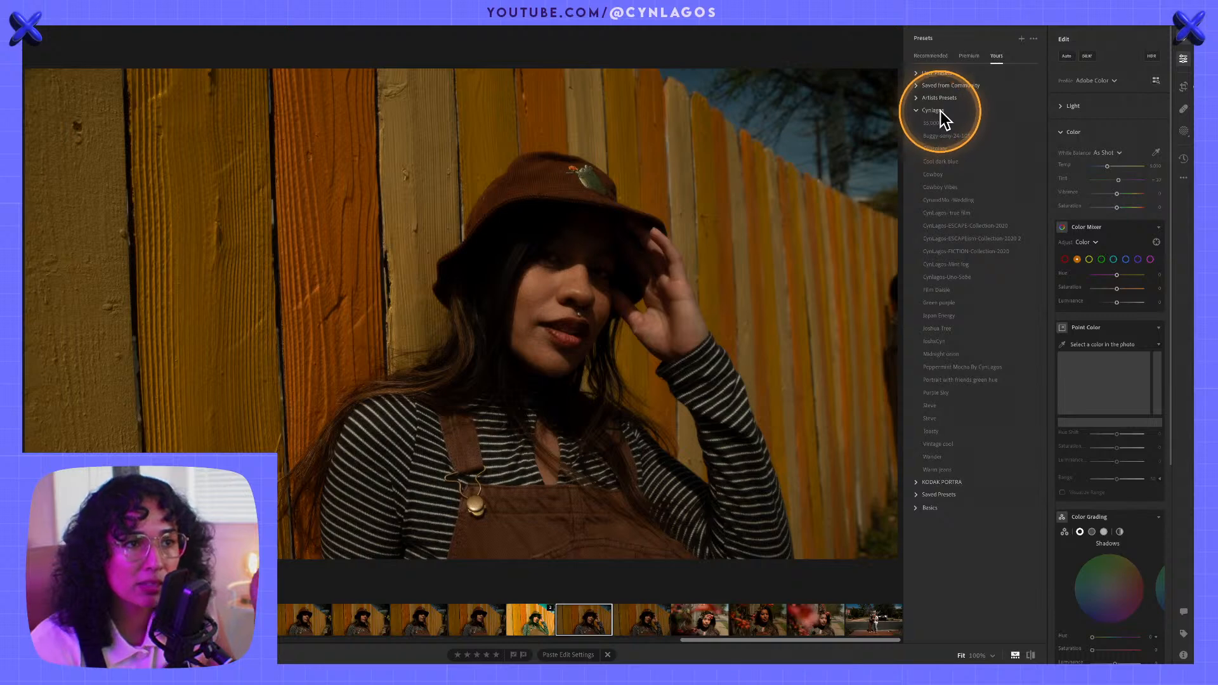
# - Preview the "Portrait with friends green hue" preset on the unedited portrait and compare it with Peppermint Mocha By CynLagos
pyautogui.press('alt')
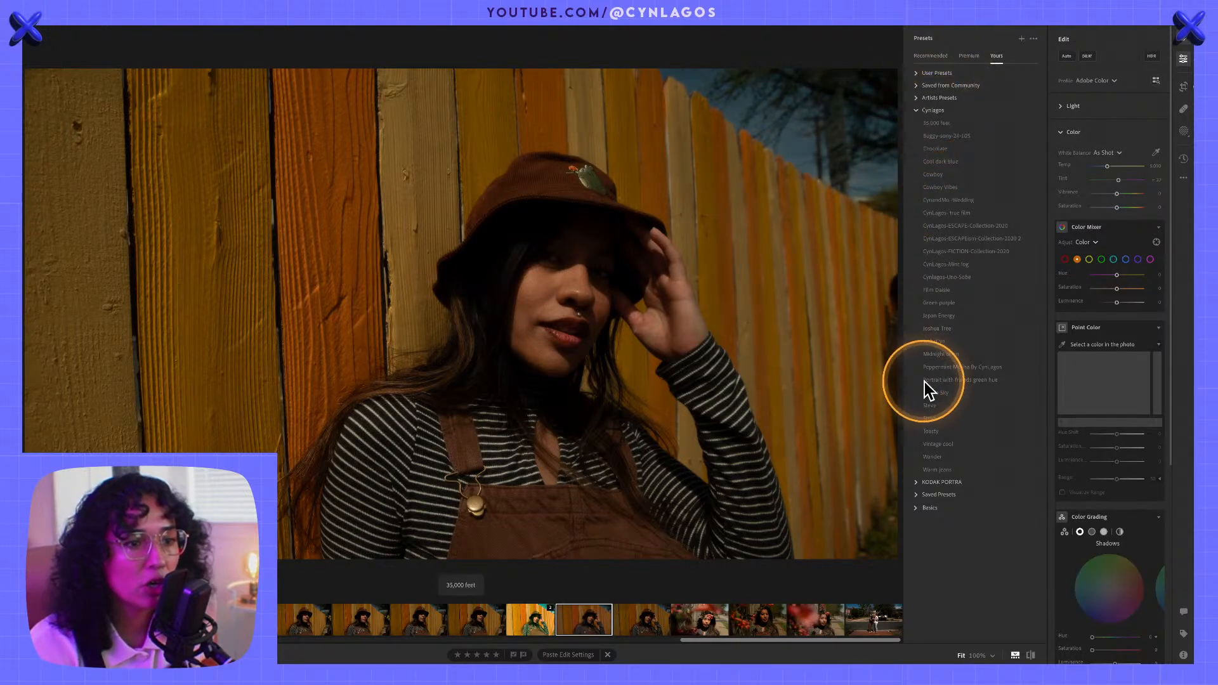
pyautogui.click(952, 381)
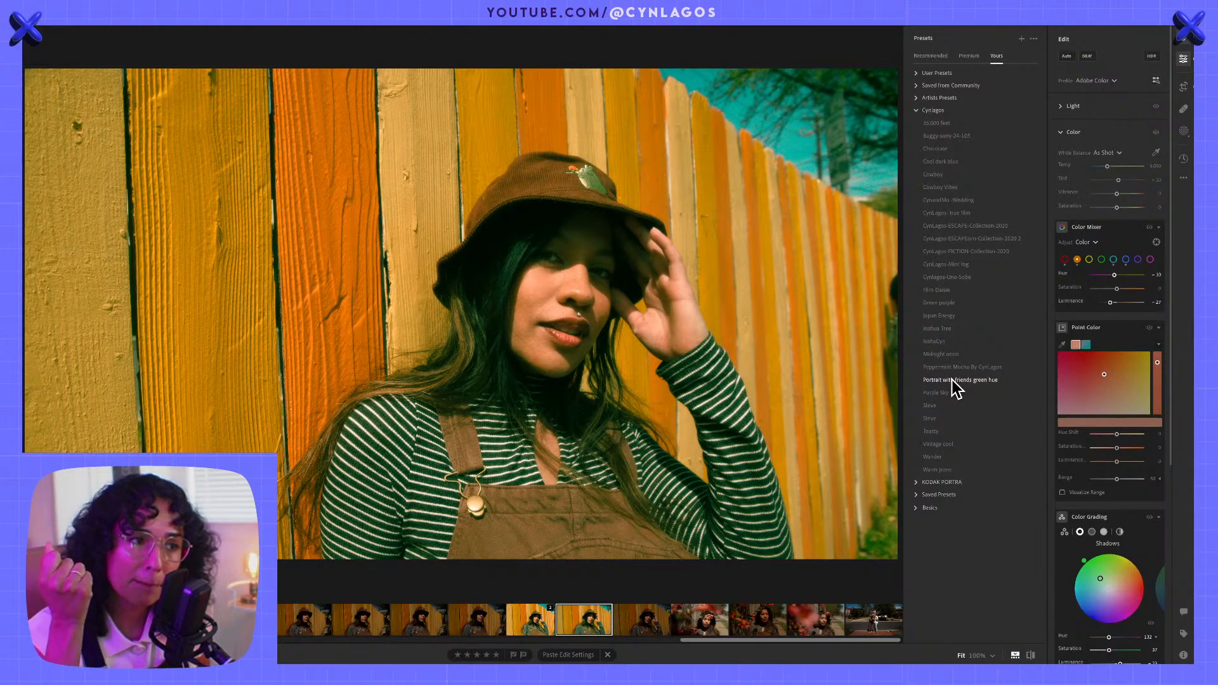
pyautogui.click(943, 372)
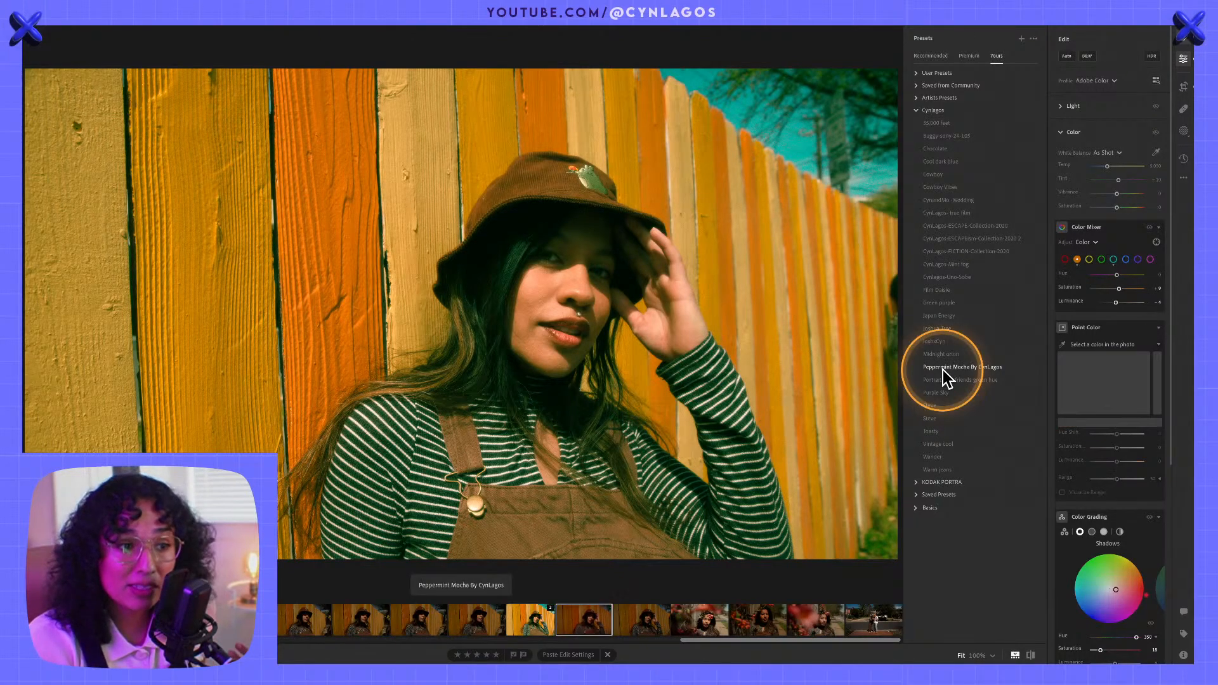
pyautogui.click(938, 379)
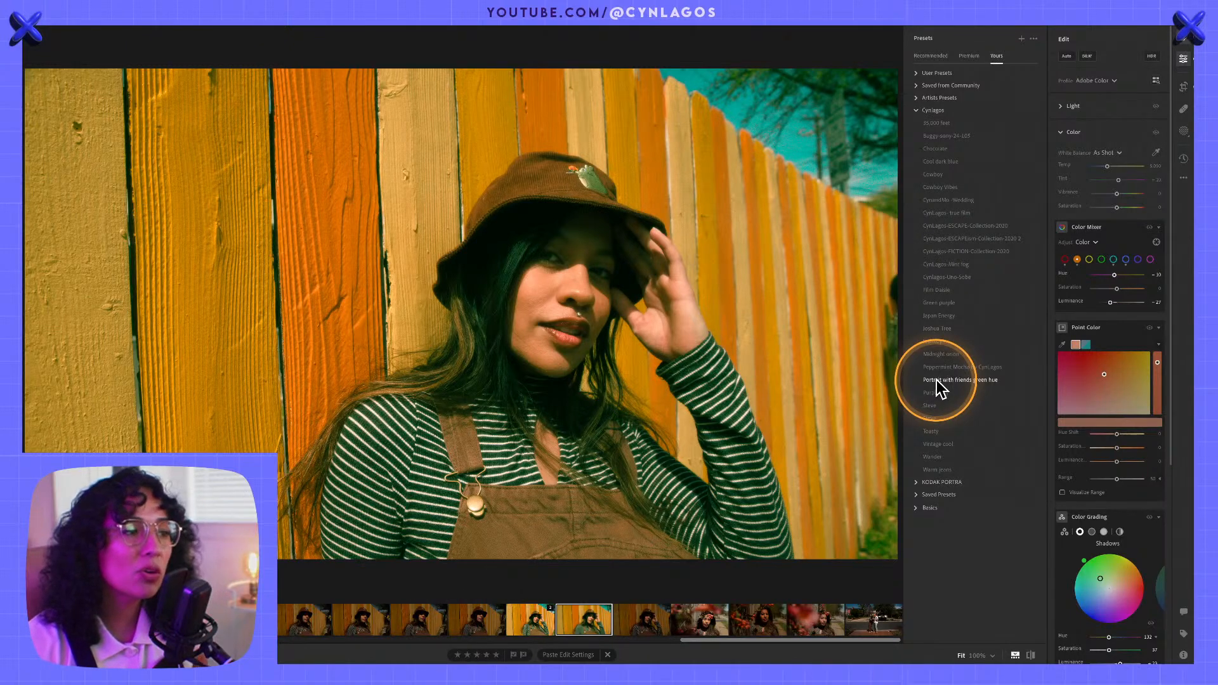
pyautogui.click(938, 381)
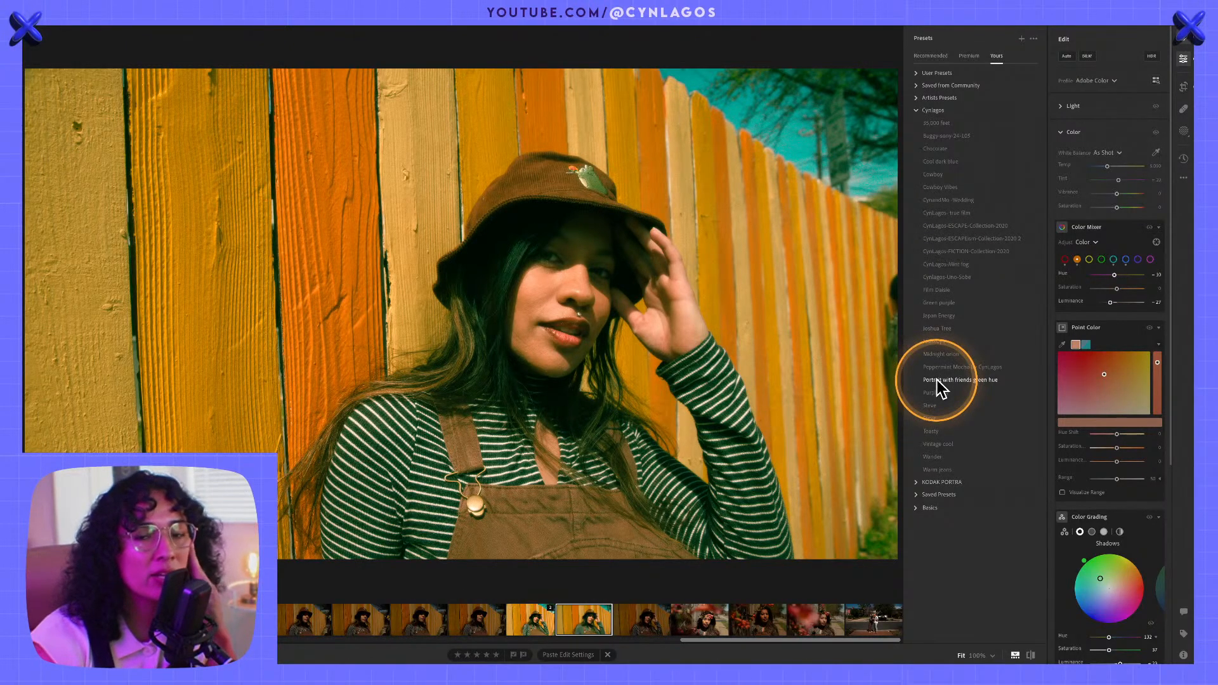
pyautogui.click(938, 381)
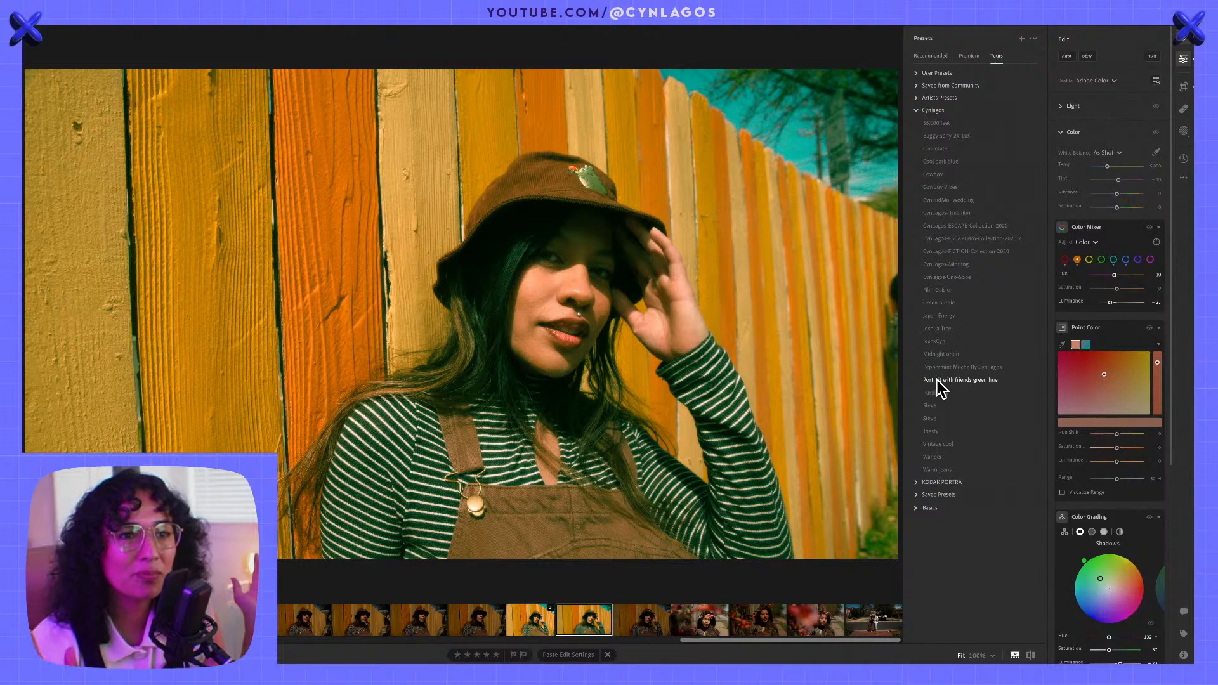
pyautogui.click(938, 380)
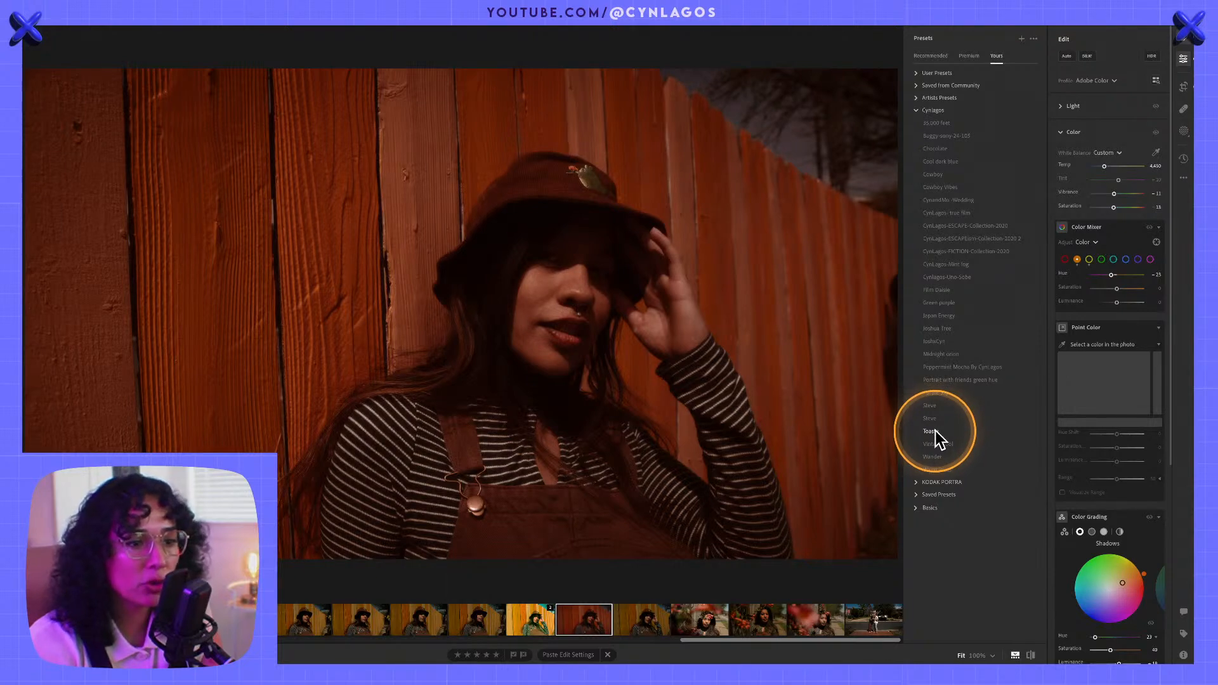
# - Apply the Toasty preset to the portrait and raise its amount slightly
pyautogui.click(933, 431)
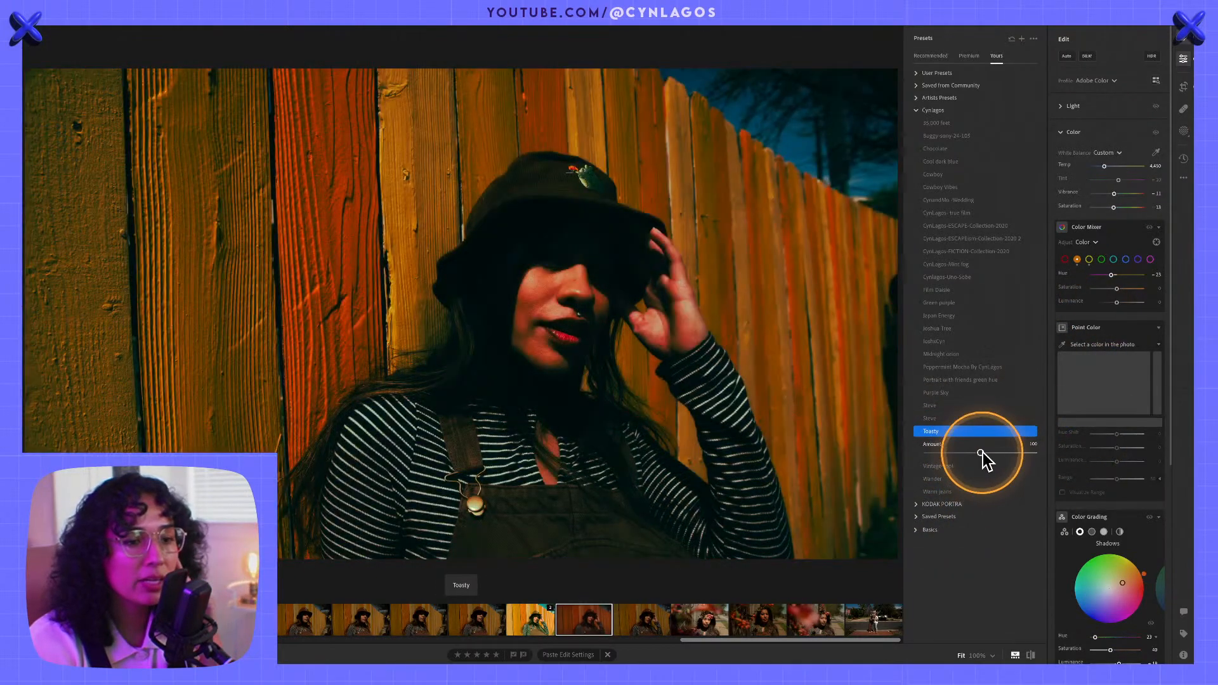
pyautogui.moveTo(982, 453)
pyautogui.mouseDown()
pyautogui.moveTo(955, 454)
pyautogui.moveTo(1012, 454)
pyautogui.moveTo(942, 453)
pyautogui.moveTo(1029, 454)
pyautogui.moveTo(991, 456)
pyautogui.mouseUp()
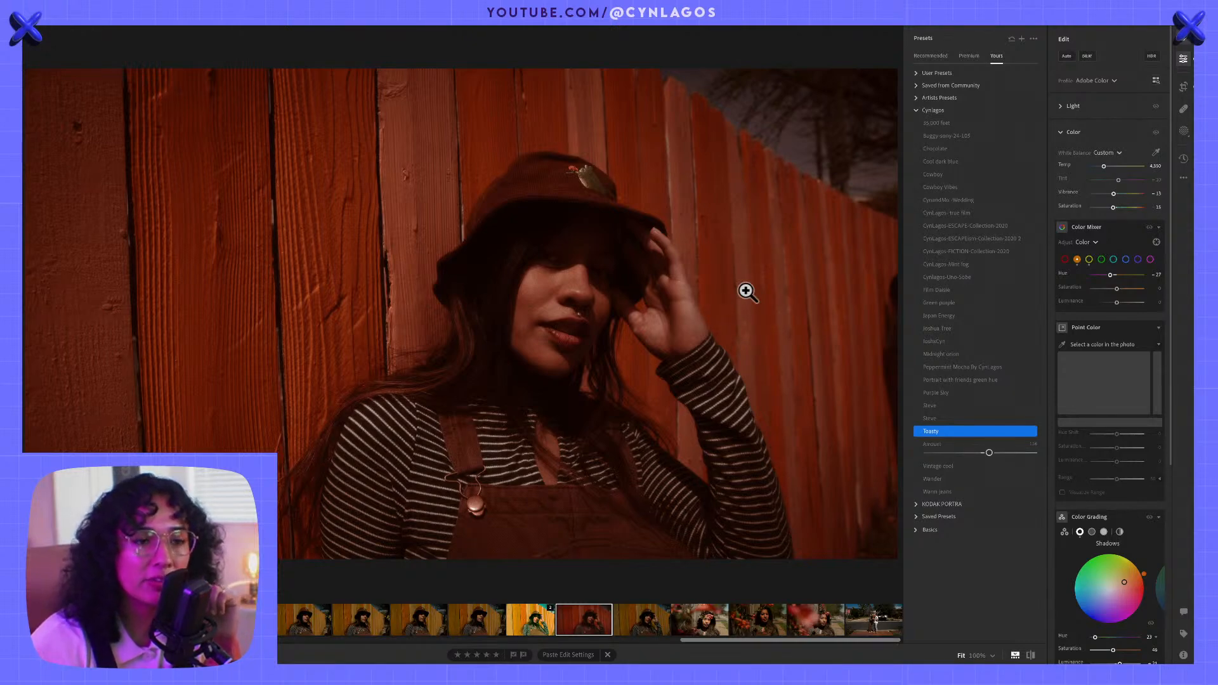
# - Clear the preset's inner points from the Light tone curve and raise the midtones with a single point to brighten the portrait
pyautogui.click(1069, 133)
pyautogui.click(1068, 106)
pyautogui.moveTo(1122, 293); pyautogui.dragTo(1129, 264)
pyautogui.click(1066, 231)
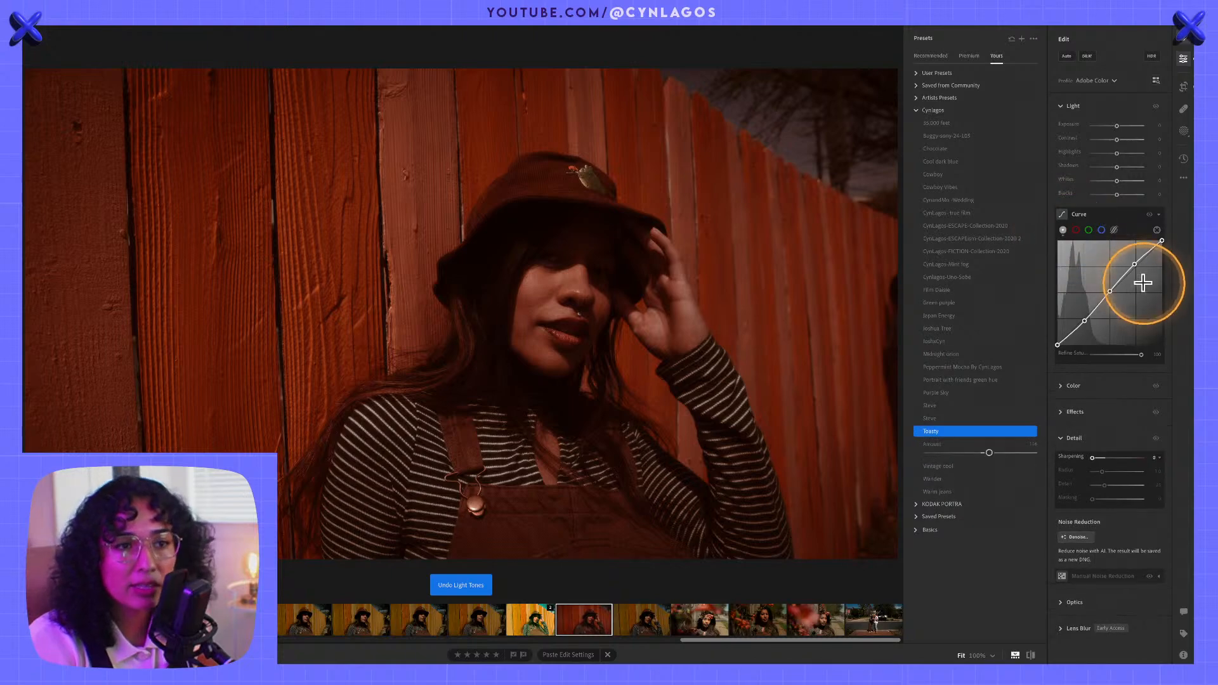
pyautogui.moveTo(1142, 280); pyautogui.dragTo(1125, 259)
pyautogui.hotkey('ctrl', 'z')
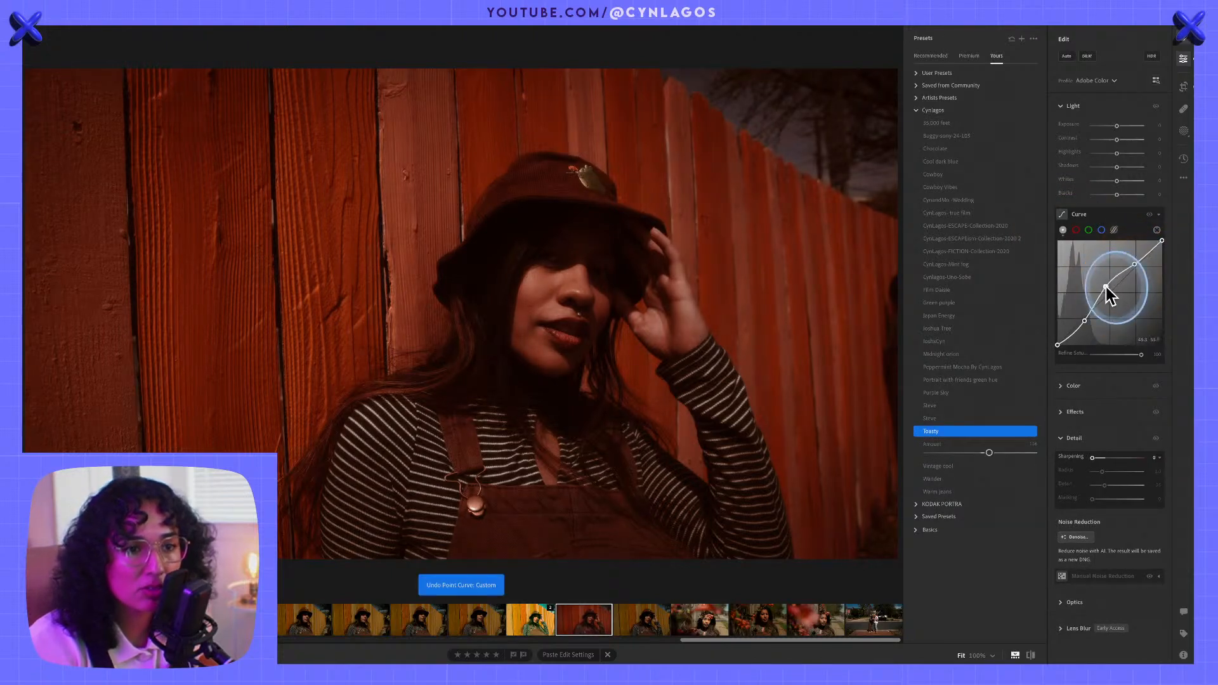
pyautogui.moveTo(1113, 291); pyautogui.dragTo(1087, 317)
pyautogui.hotkey('ctrl', 'z')
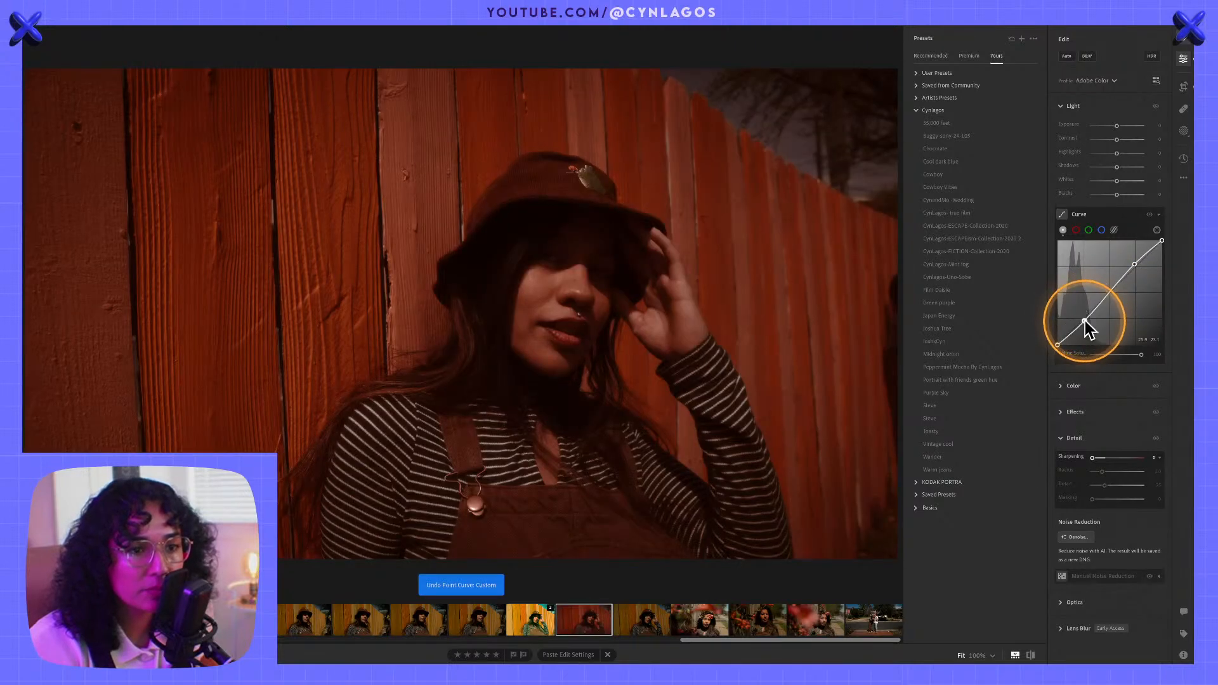
pyautogui.hotkey('ctrl', 'z')
pyautogui.moveTo(1135, 268); pyautogui.dragTo(1106, 273)
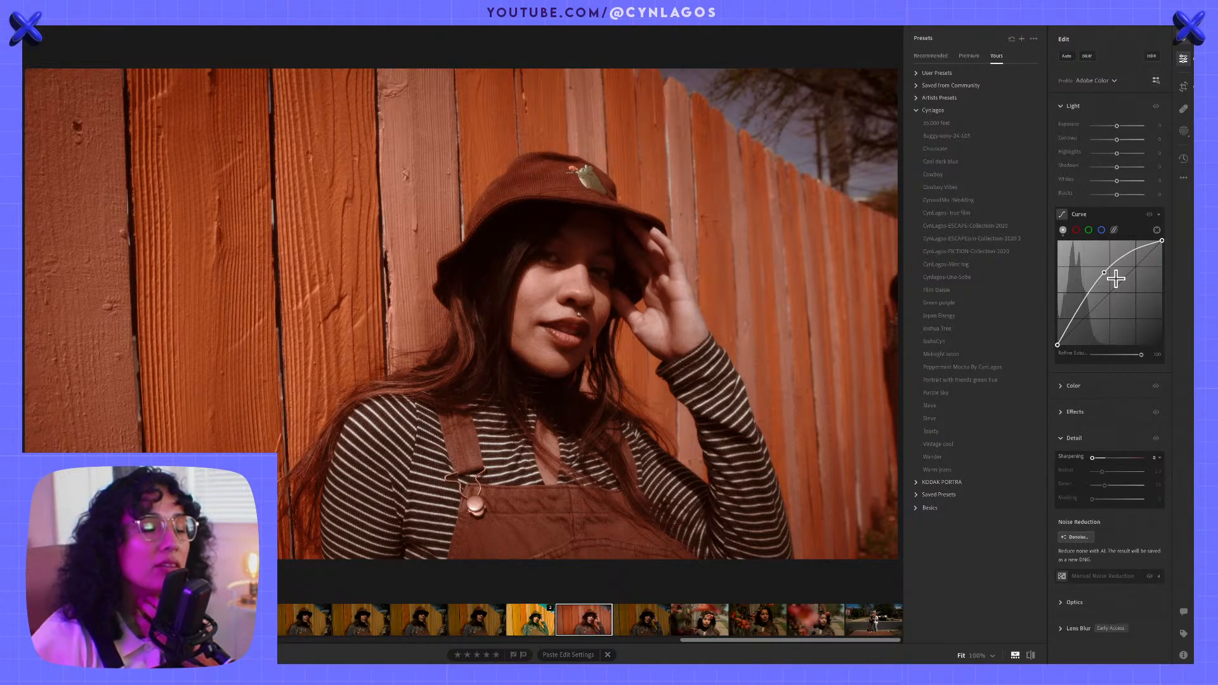
pyautogui.click(1117, 278)
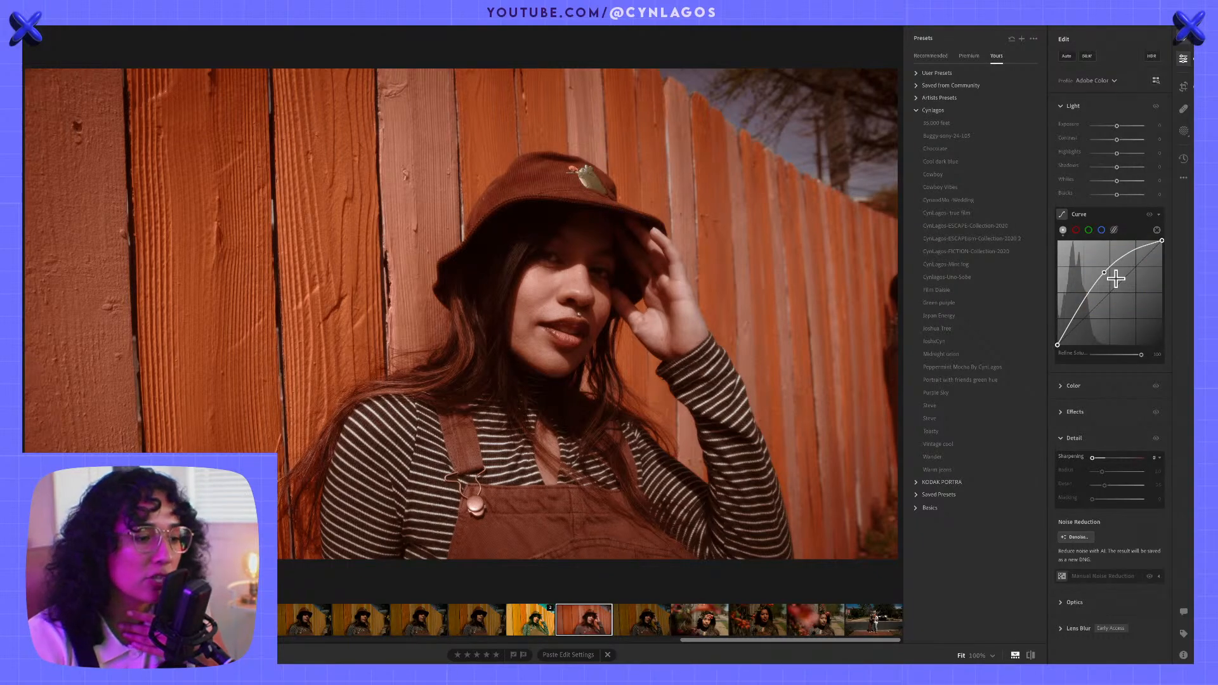
# - Apply the "Portrait with friends green hue" preset to the portrait and compare it with the originally edited shot
pyautogui.click(969, 379)
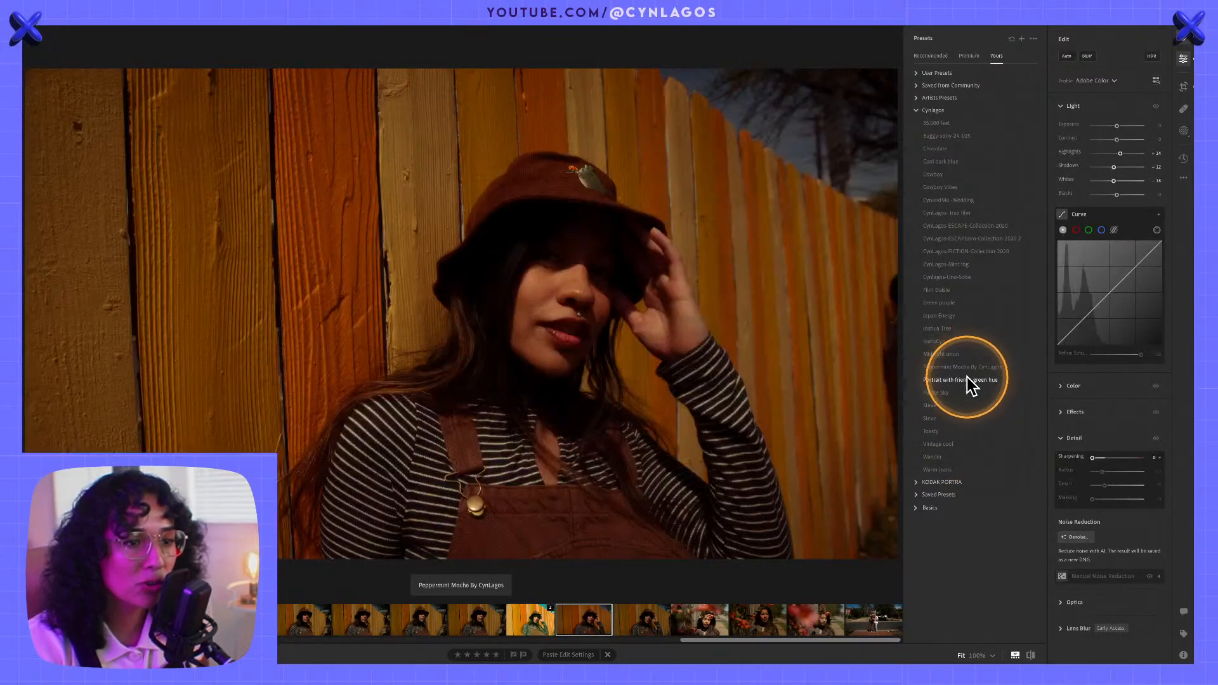
pyautogui.click(967, 379)
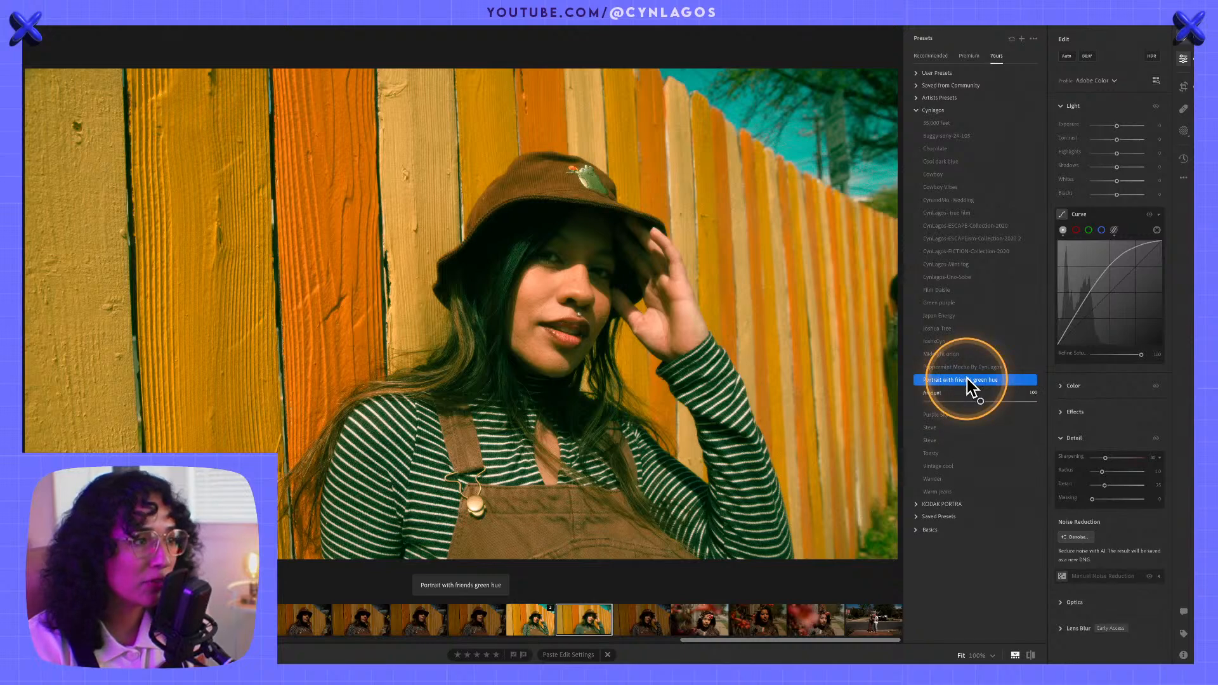
pyautogui.click(531, 619)
pyautogui.click(584, 617)
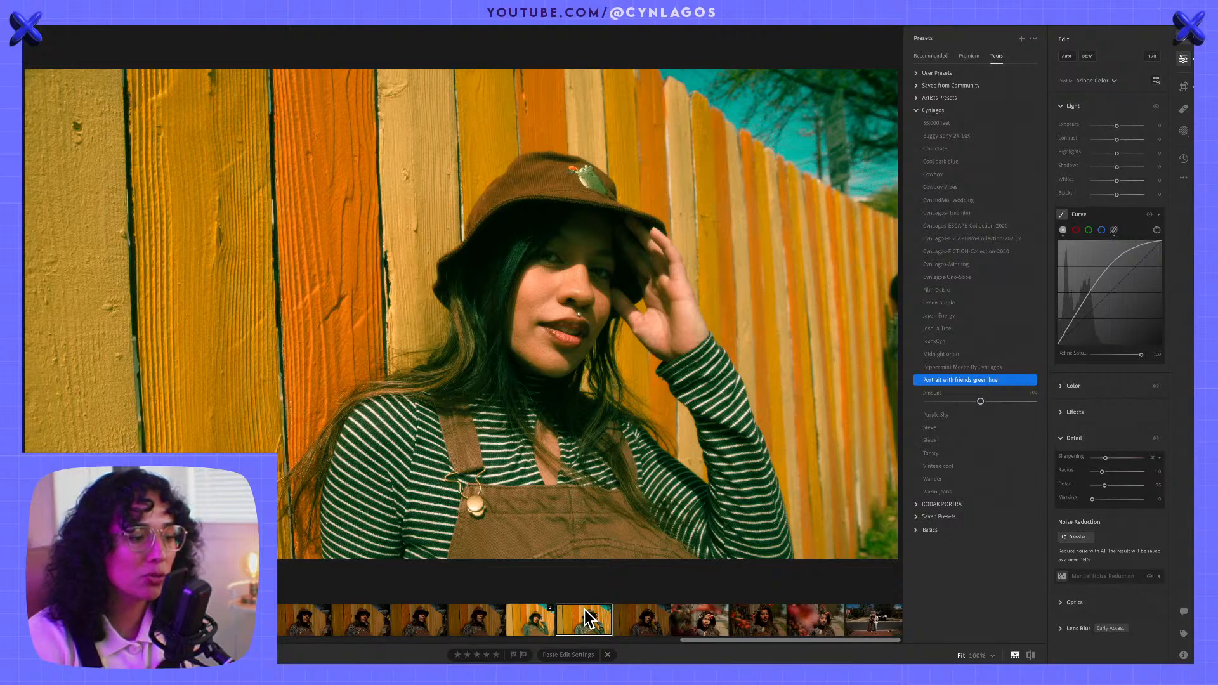
# - Open the next unedited yellow-fence portrait and apply the "Portrait with friends green hue" preset to it
pyautogui.click(627, 616)
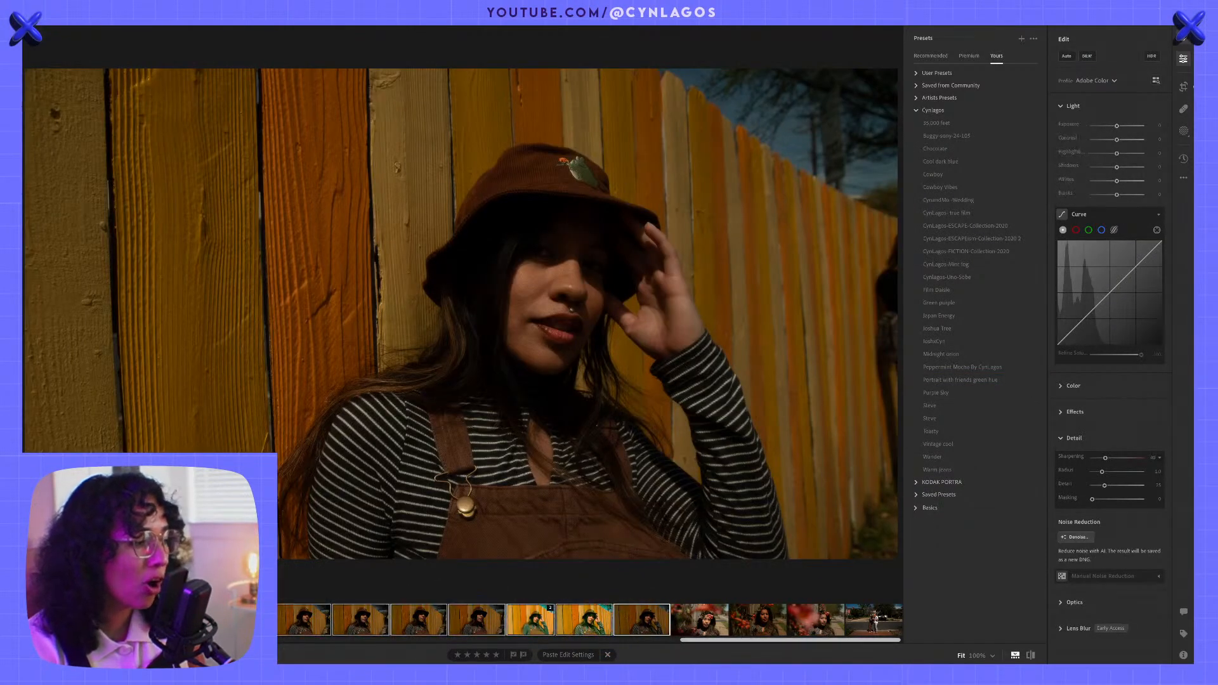
pyautogui.click(871, 502)
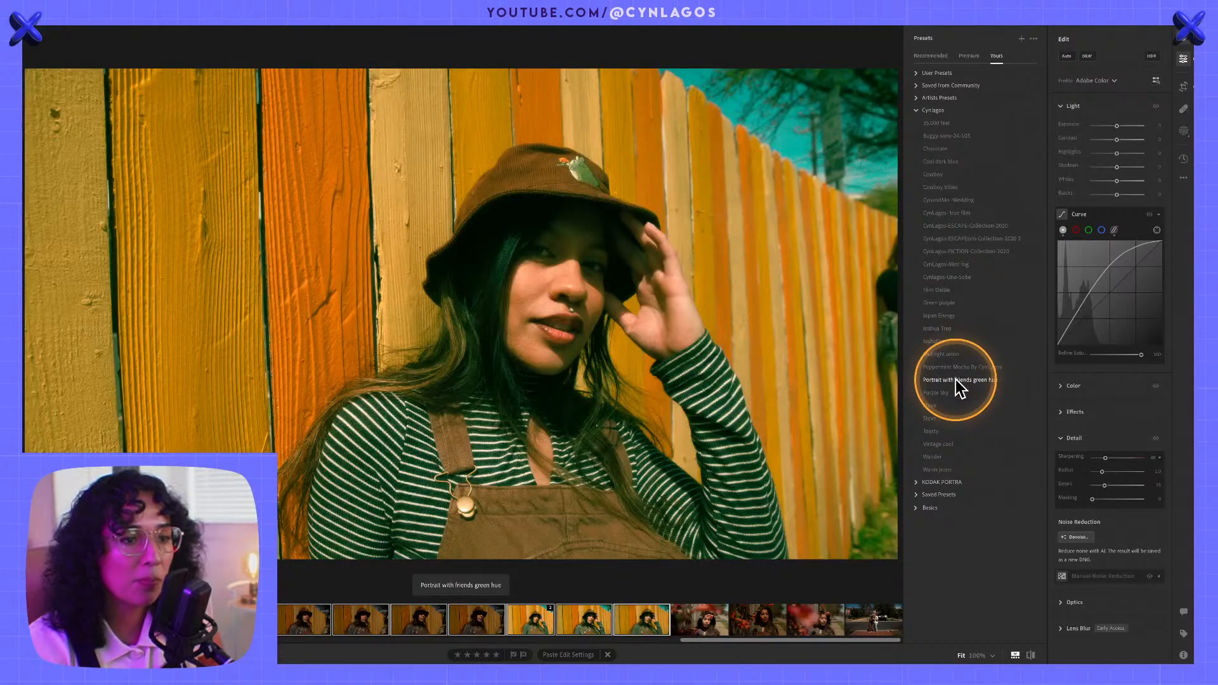
pyautogui.click(956, 379)
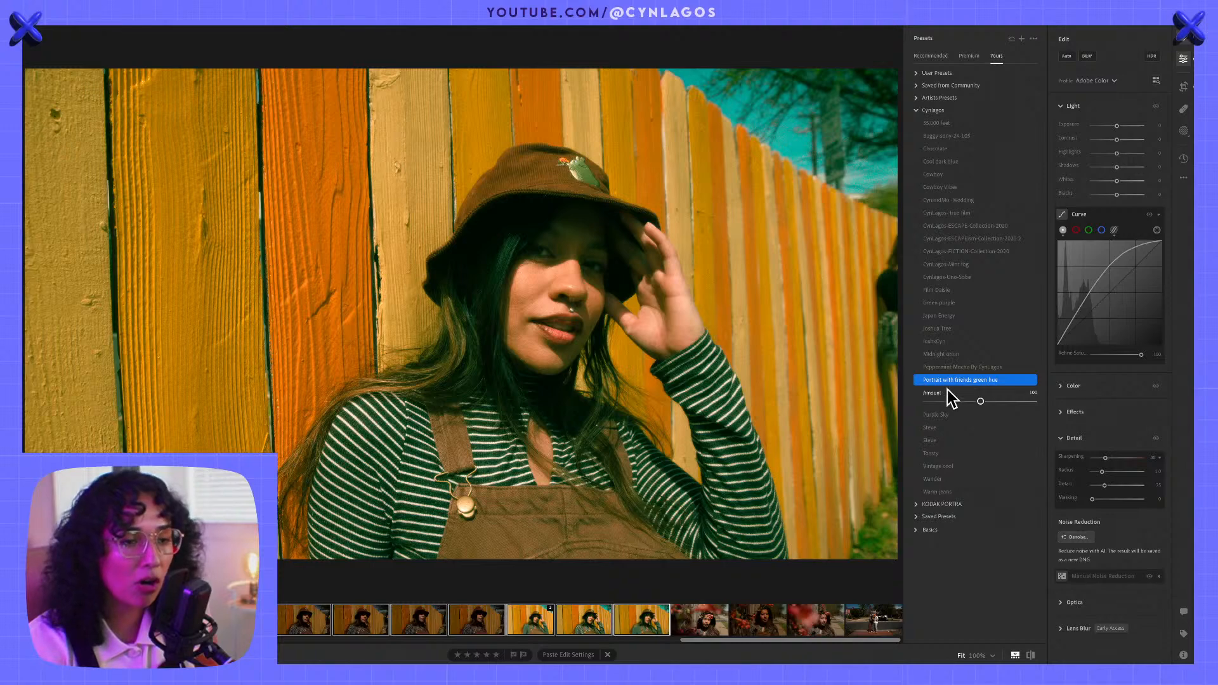
pyautogui.rightClick(638, 615)
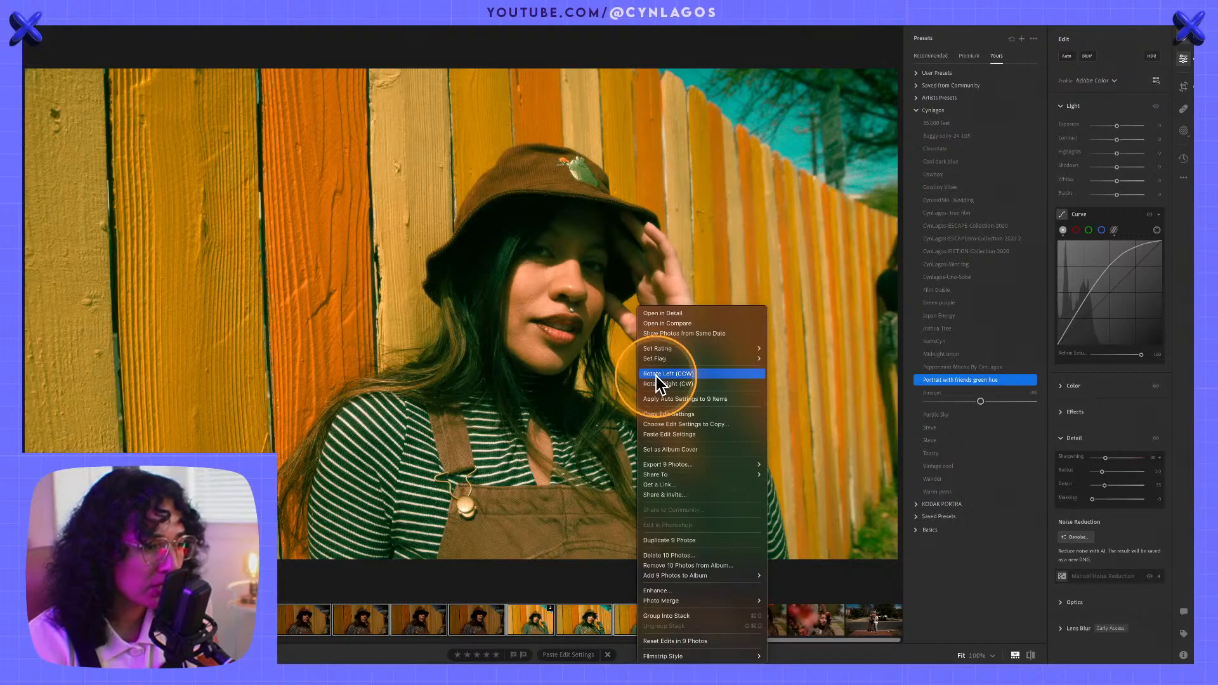
pyautogui.click(497, 618)
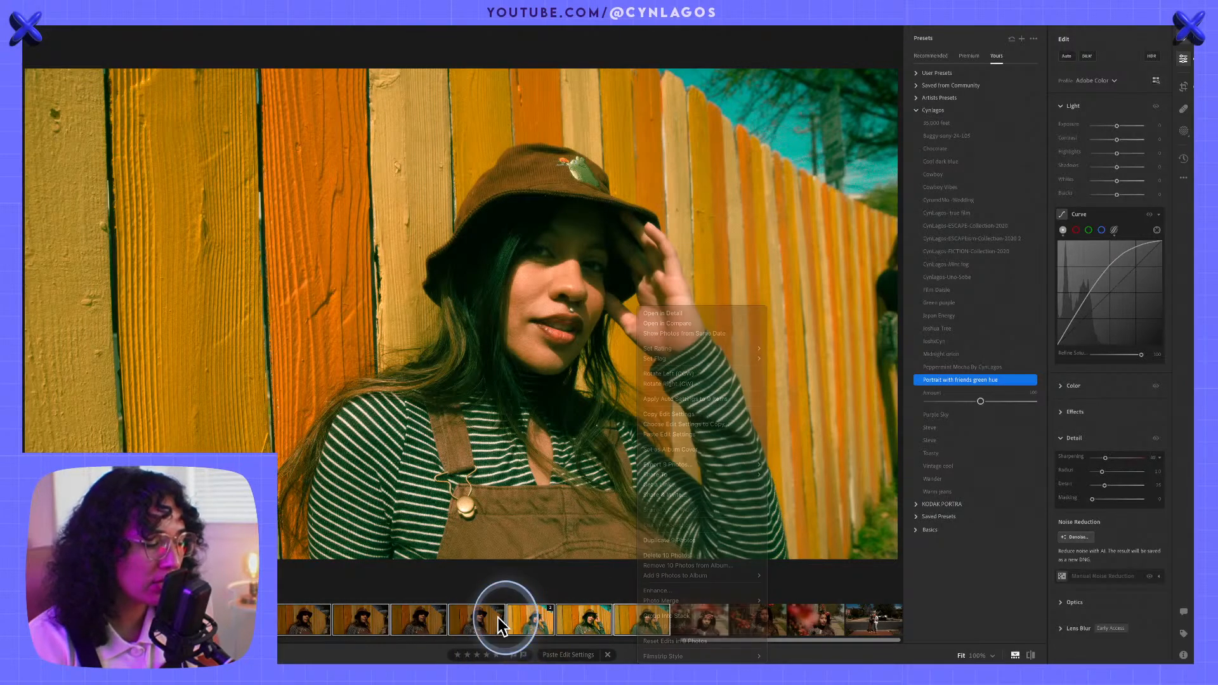
pyautogui.click(718, 614)
pyautogui.click(573, 625)
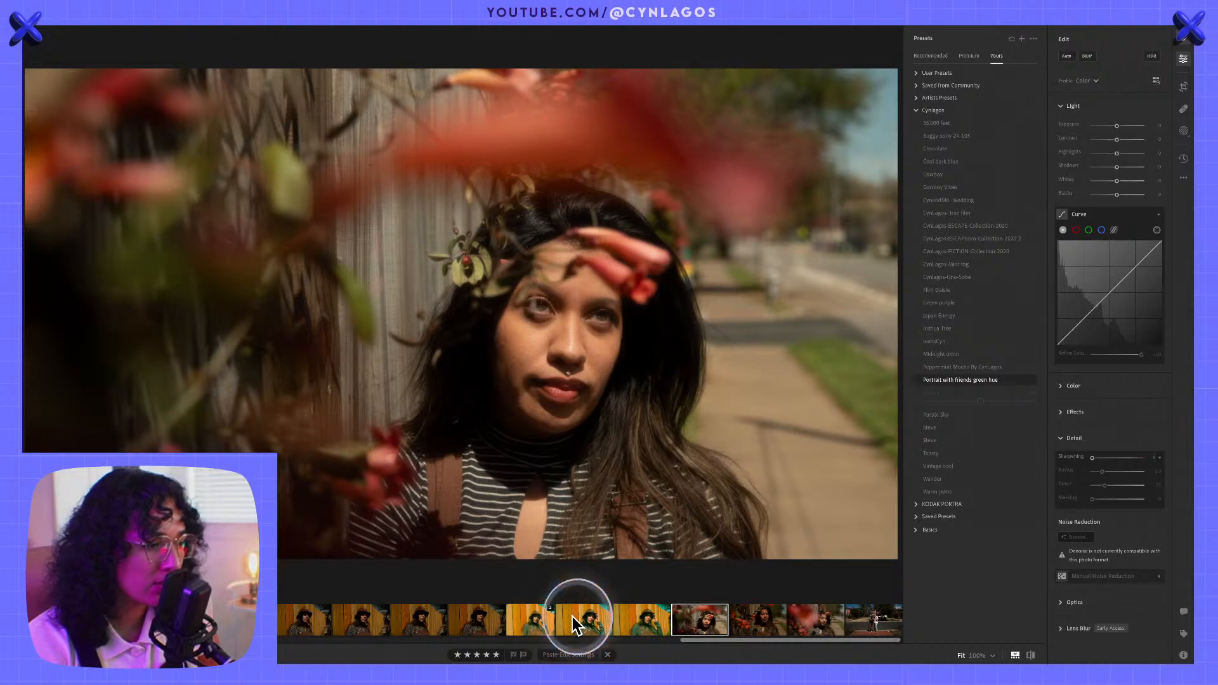
# - Copy the edit settings from the finished portrait and select the whole run of yellow-fence portraits in the filmstrip
pyautogui.click(546, 617)
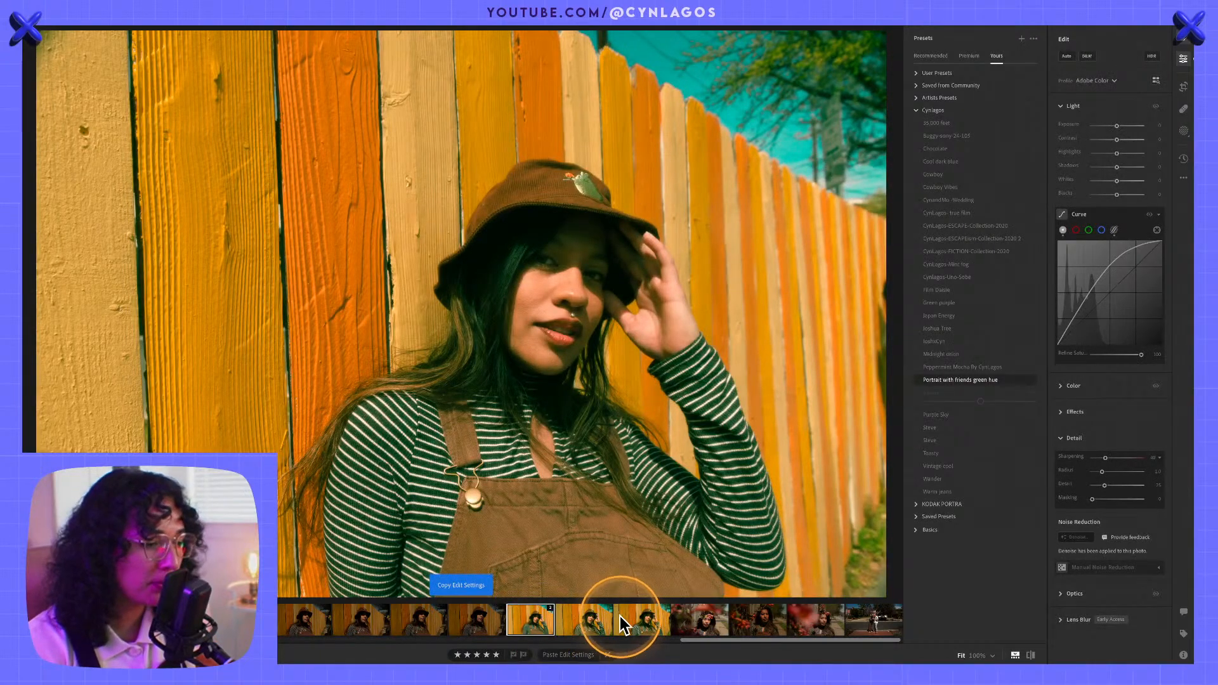
pyautogui.click(606, 624)
pyautogui.click(634, 621)
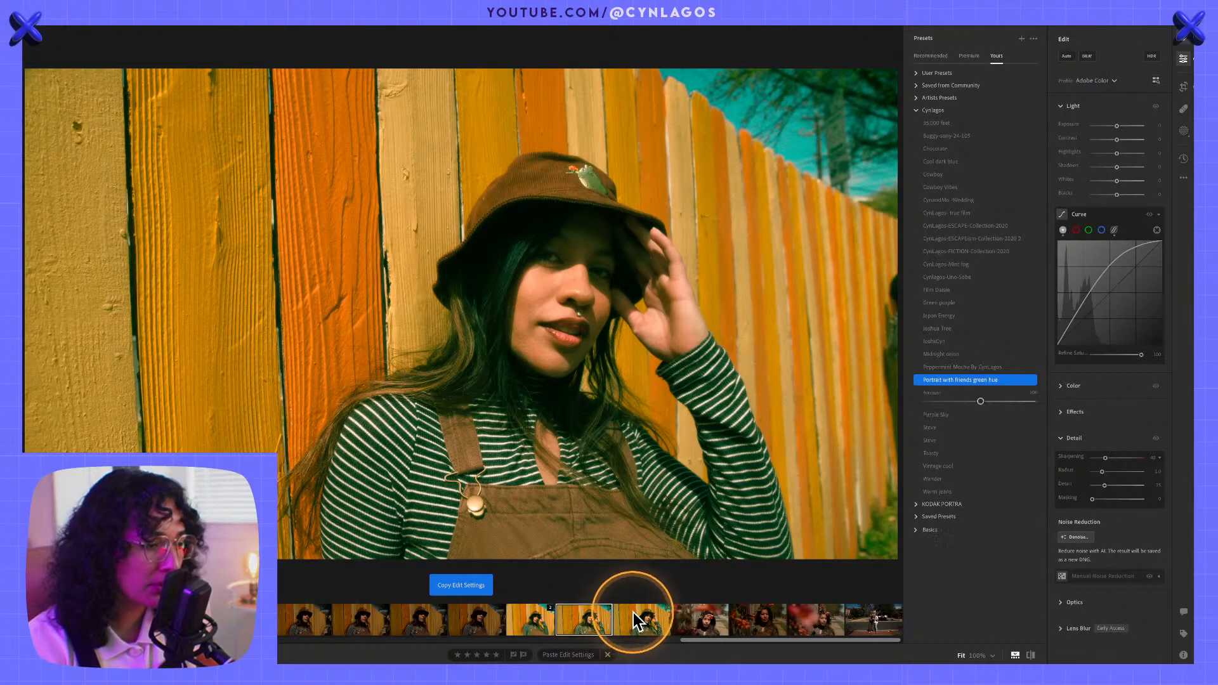
pyautogui.keyDown('shift'); pyautogui.click(190, 619); pyautogui.keyUp('shift')
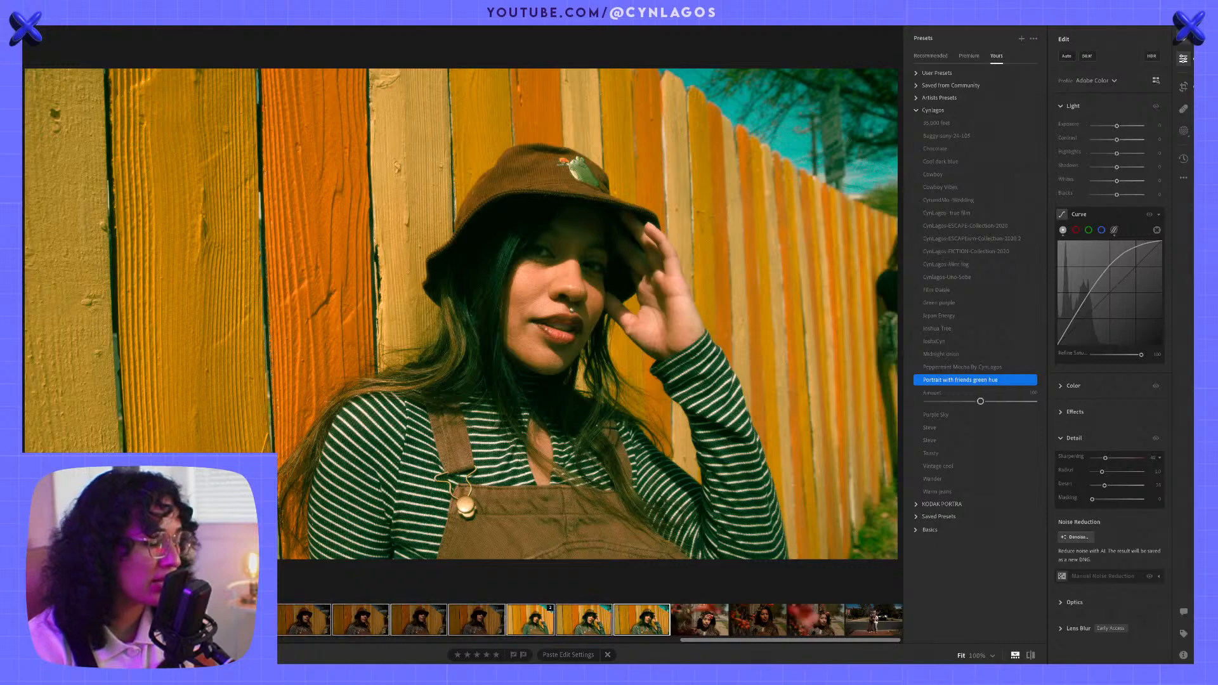
# - Paste the copied edit settings to the entire selection of yellow-fence portraits and look over the updated shots
pyautogui.rightClick(195, 619)
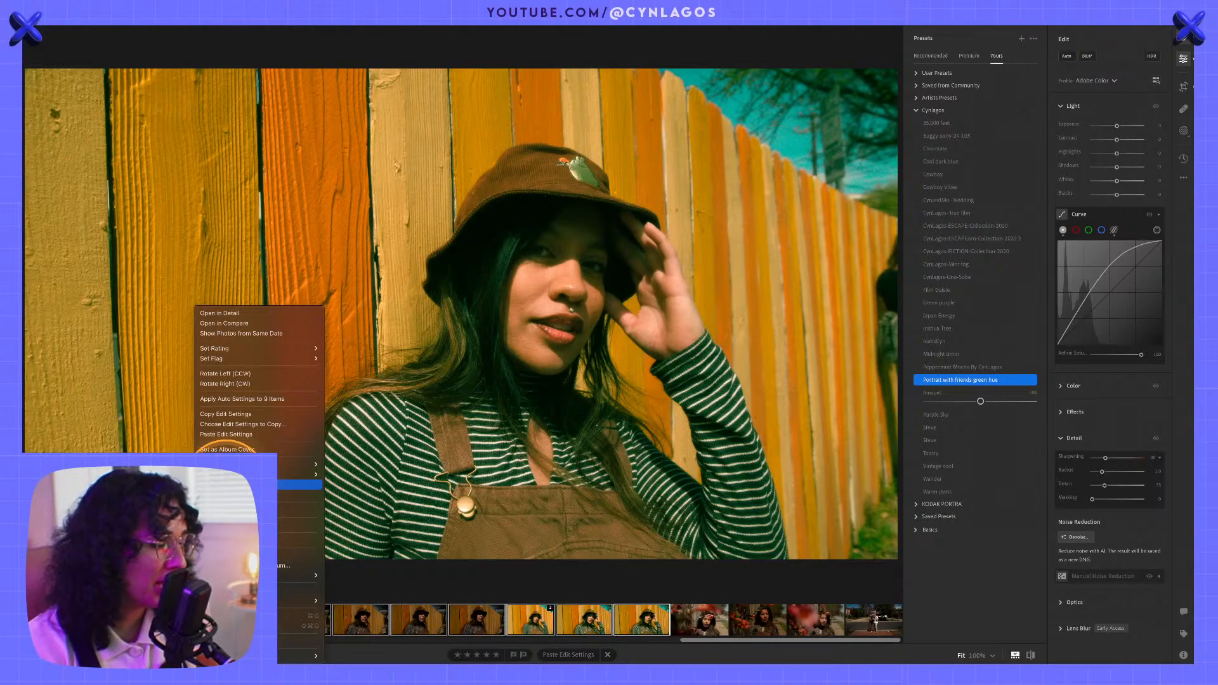
pyautogui.click(227, 436)
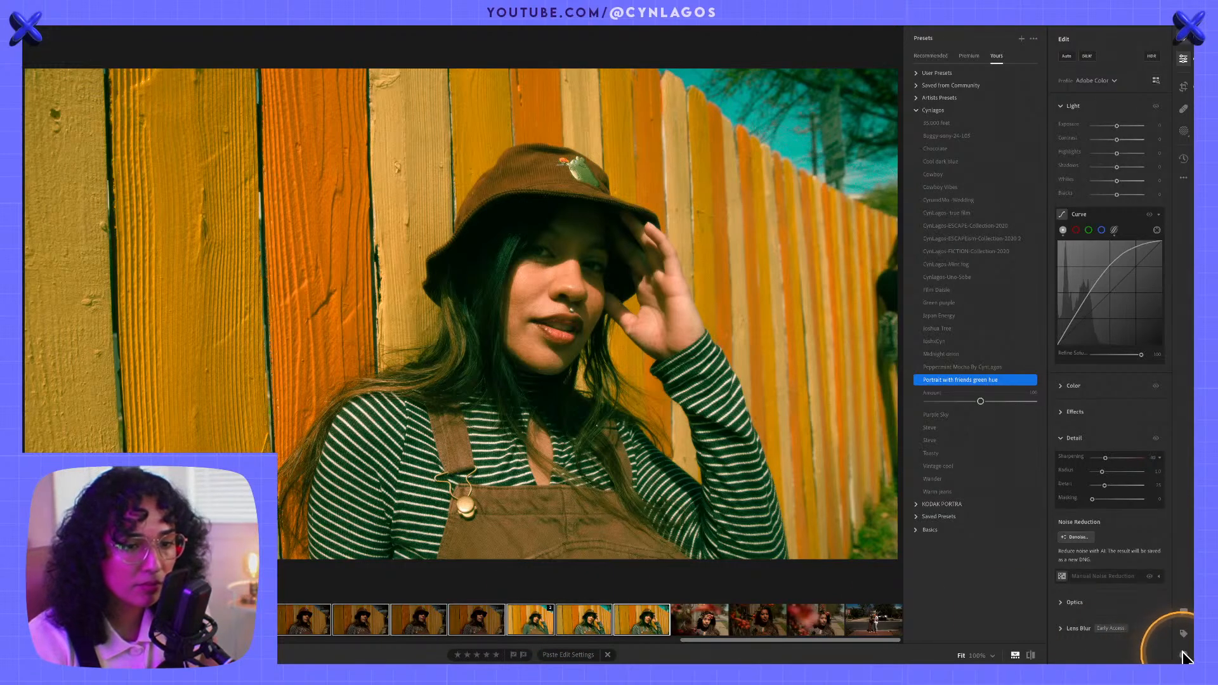
pyautogui.click(1185, 178)
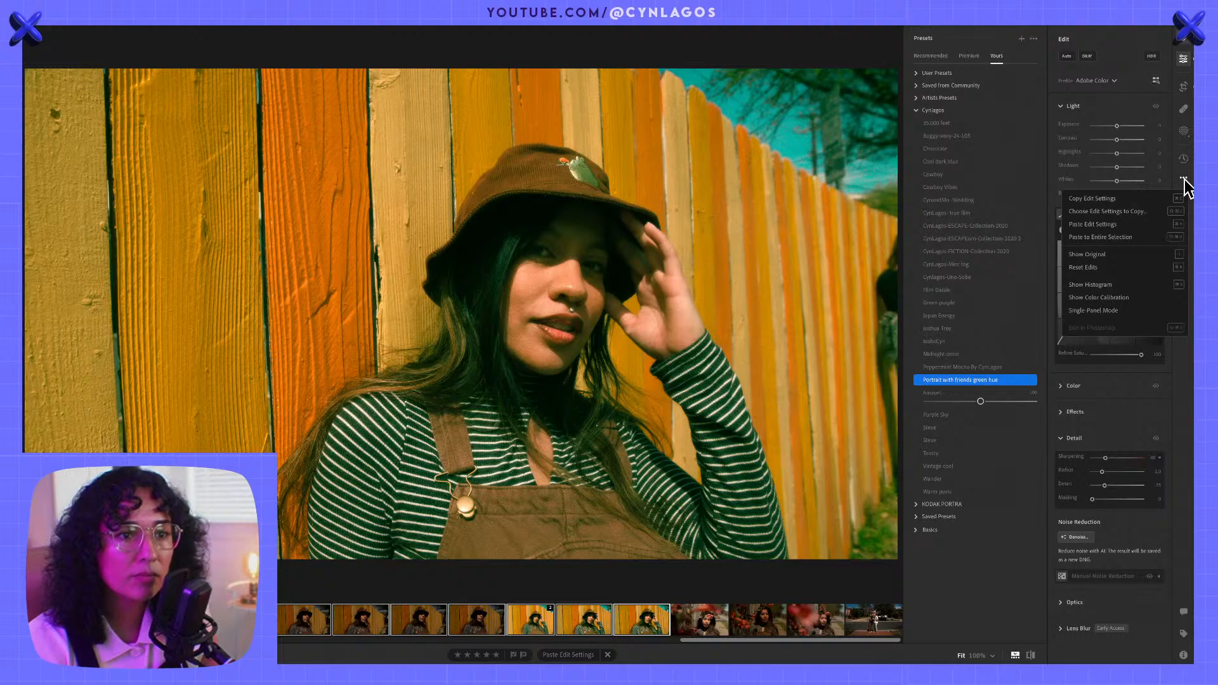
pyautogui.click(1134, 237)
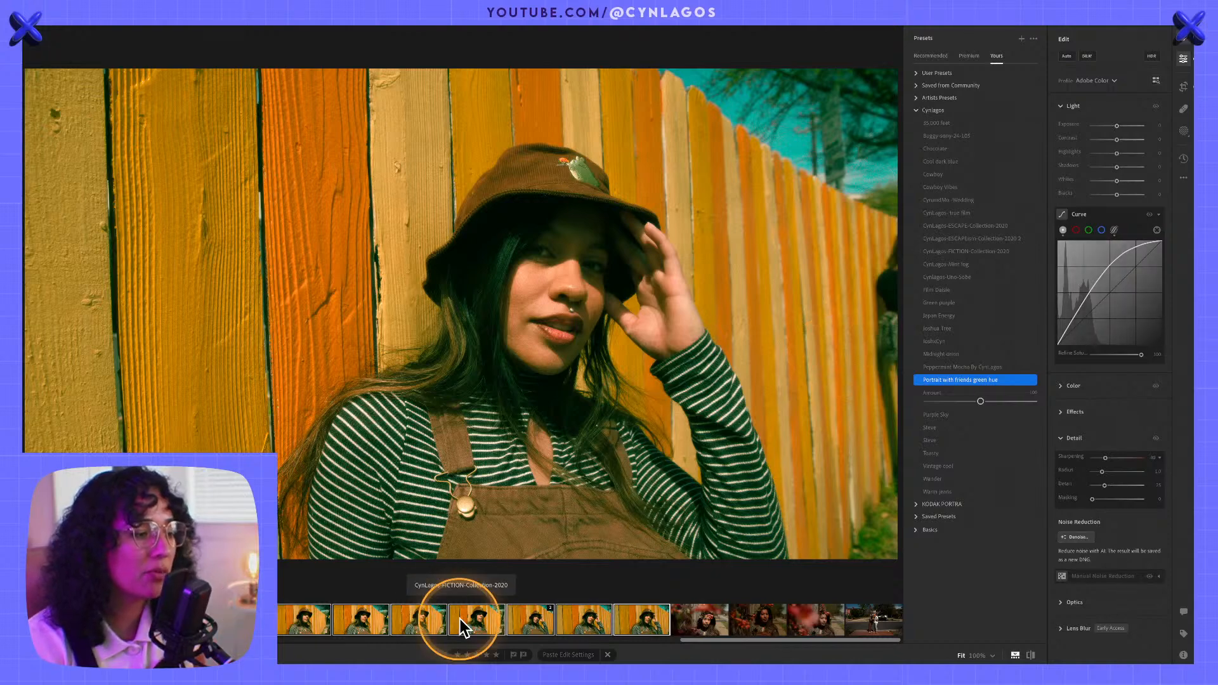
pyautogui.press('alt')
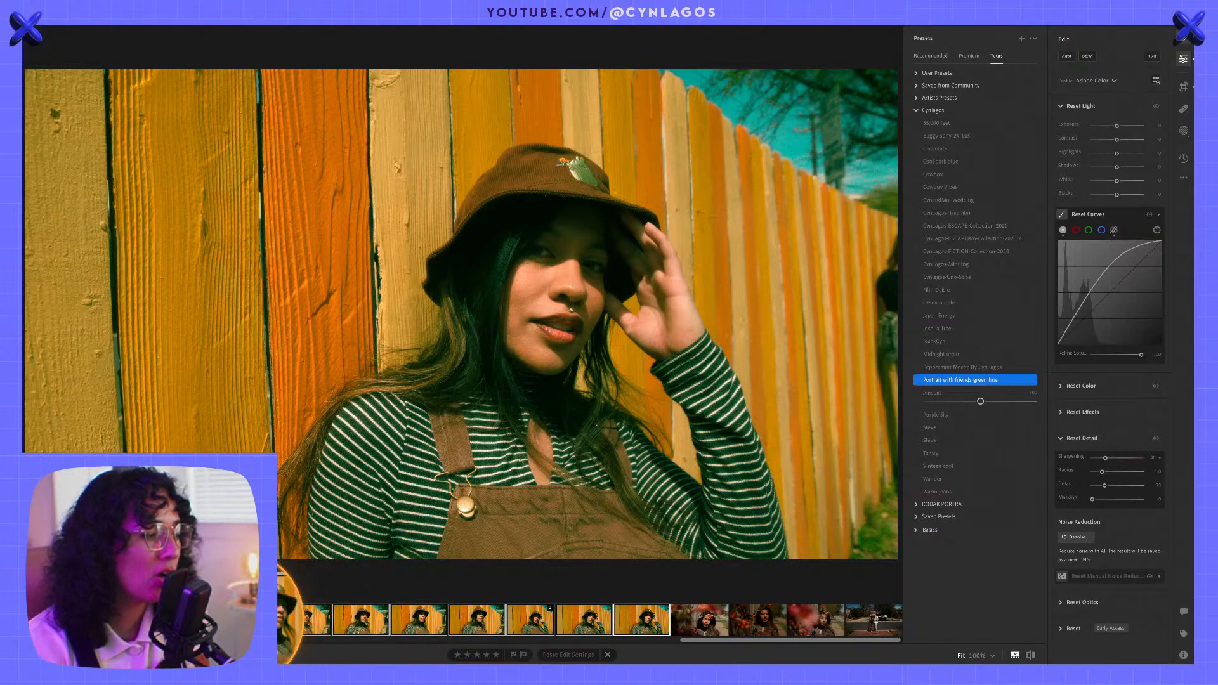
pyautogui.press('Left')
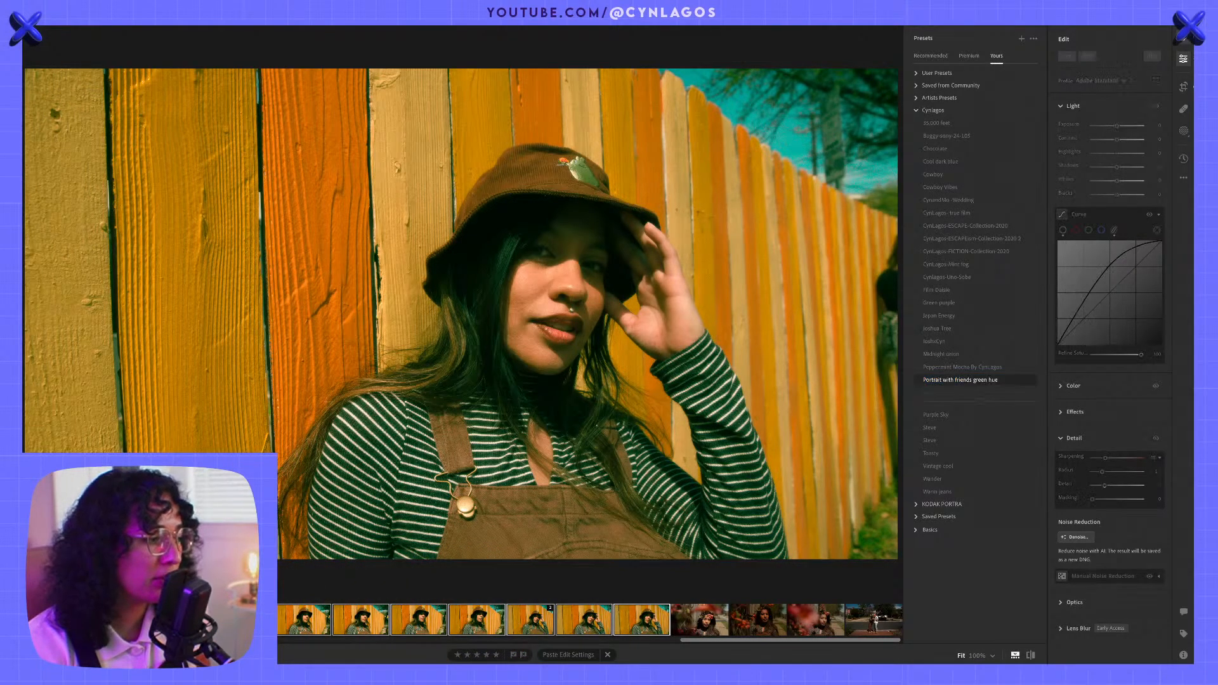
# - Look through the yellow-fence portraits one by one in the filmstrip to examine how the pasted edit settings look on each
pyautogui.press('Left')
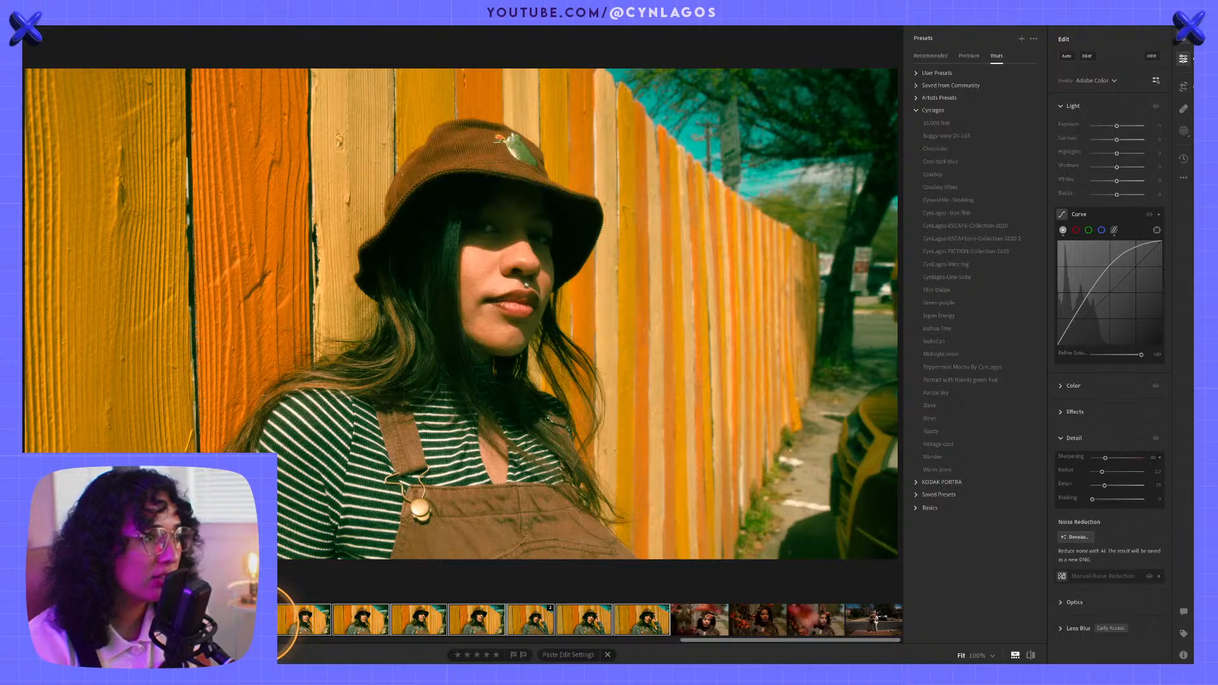
pyautogui.click(303, 619)
pyautogui.click(368, 622)
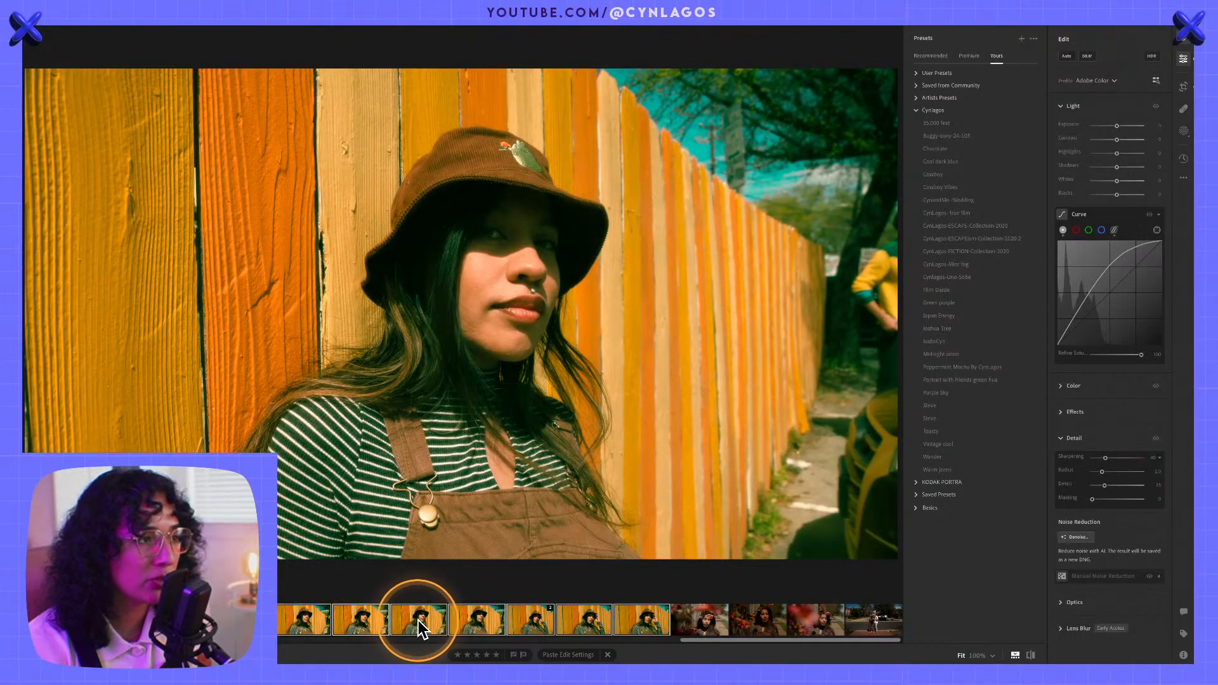
pyautogui.click(417, 621)
pyautogui.click(469, 617)
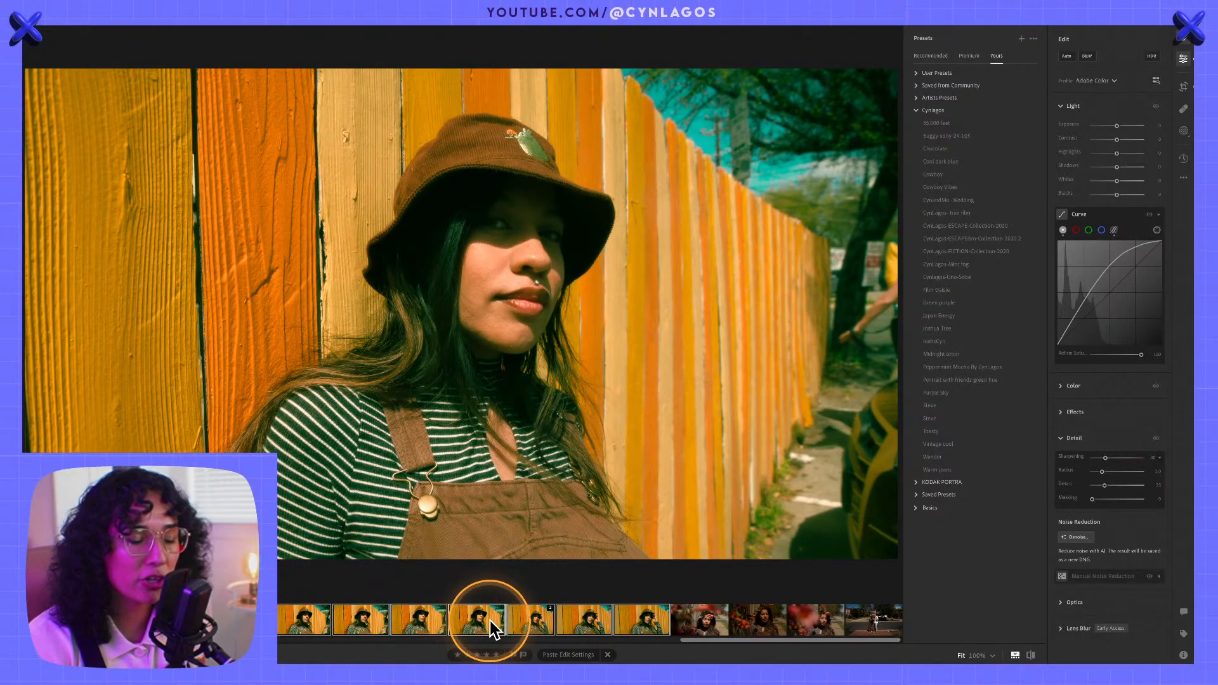
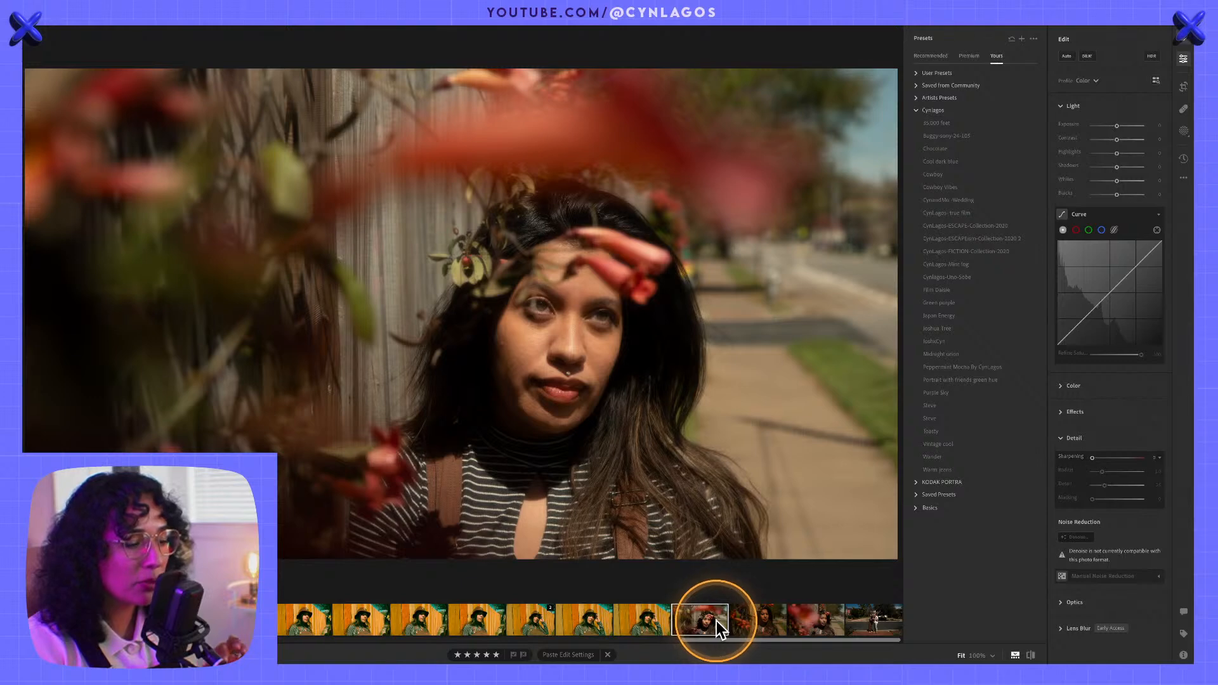
pyautogui.click(539, 619)
pyautogui.click(594, 621)
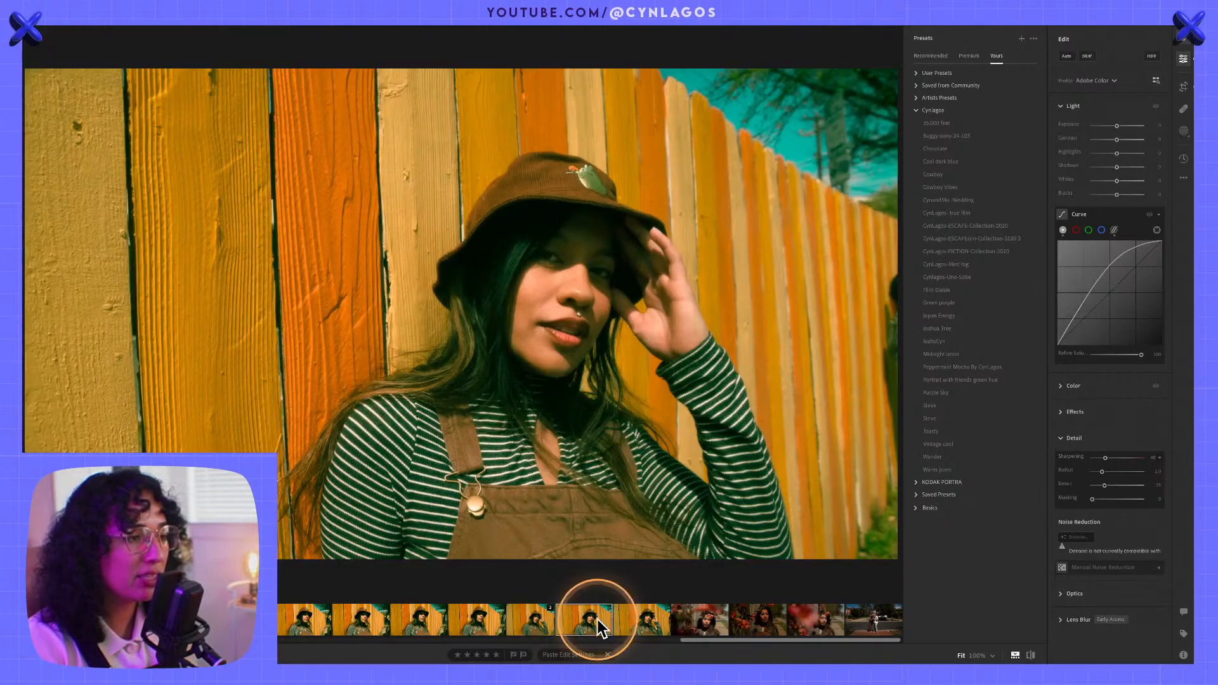
pyautogui.click(627, 623)
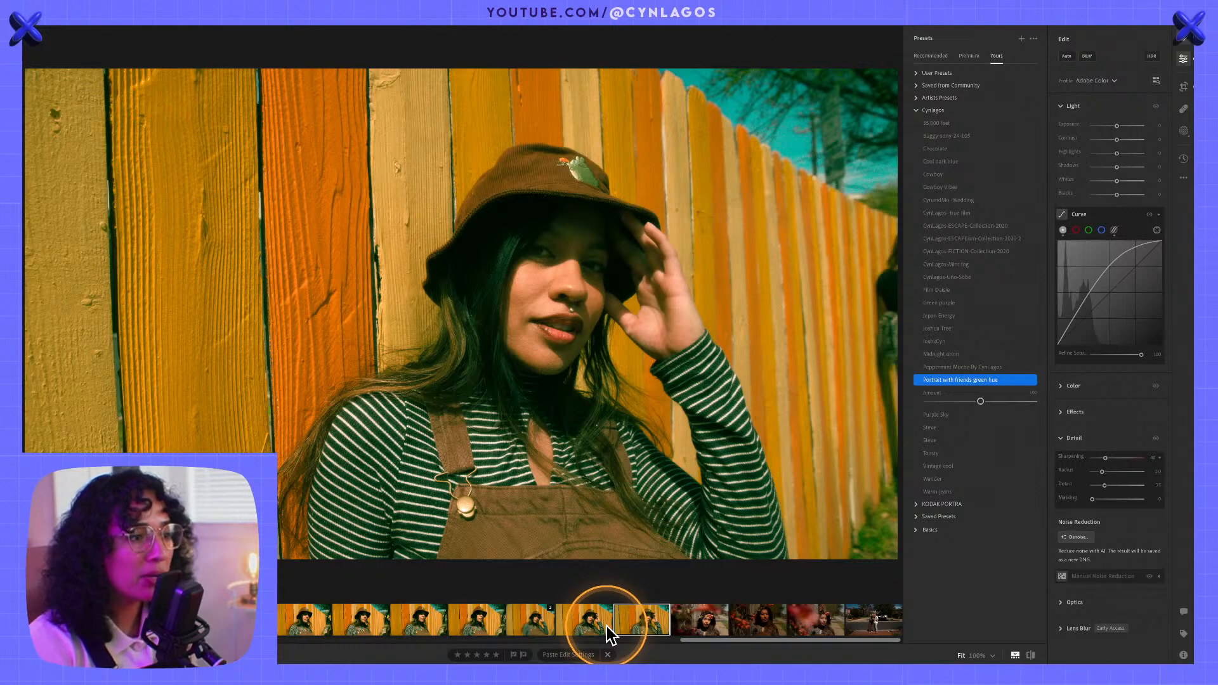
pyautogui.click(608, 628)
# - Crop the last yellow-fence portrait tighter around the woman with the Thirds overlay, apply the crop and view the photo full screen
pyautogui.click(1184, 87)
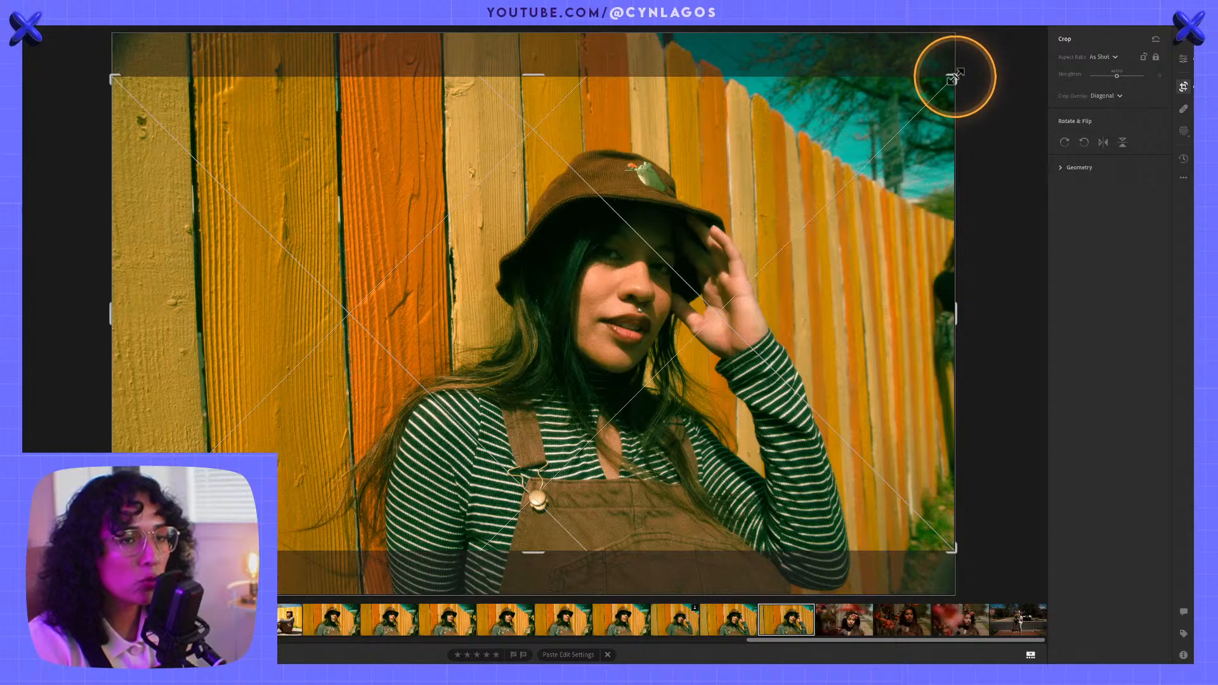
pyautogui.moveTo(953, 76); pyautogui.dragTo(920, 108)
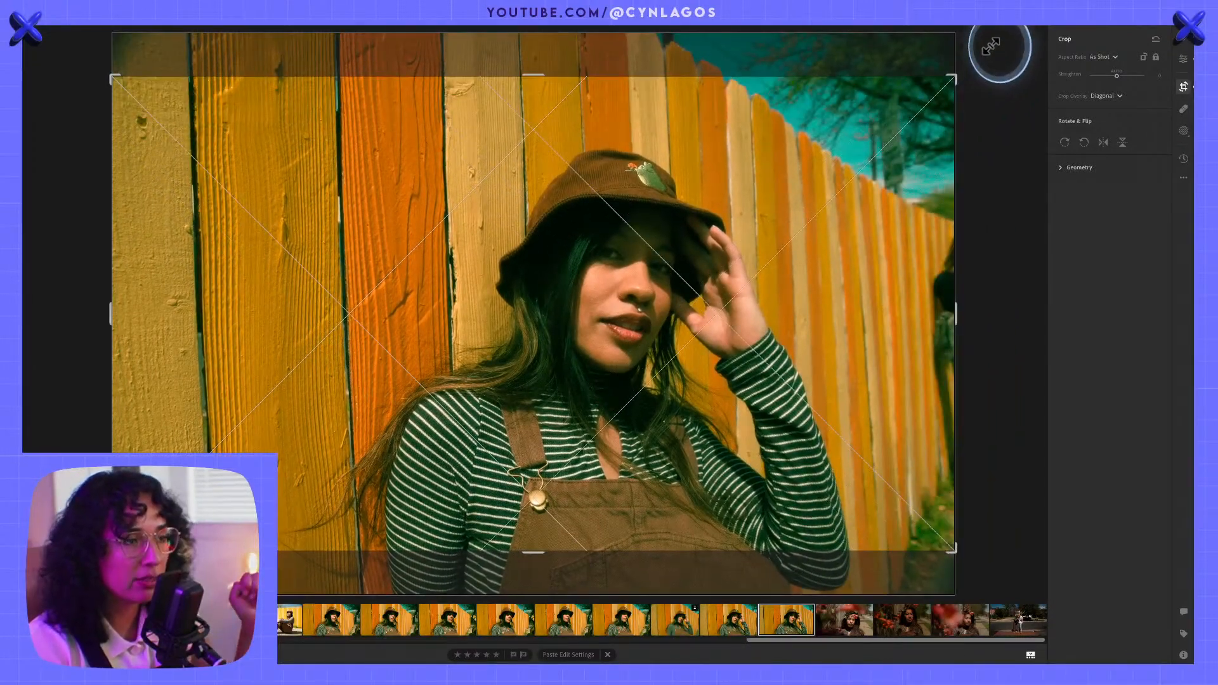
pyautogui.click(1104, 95)
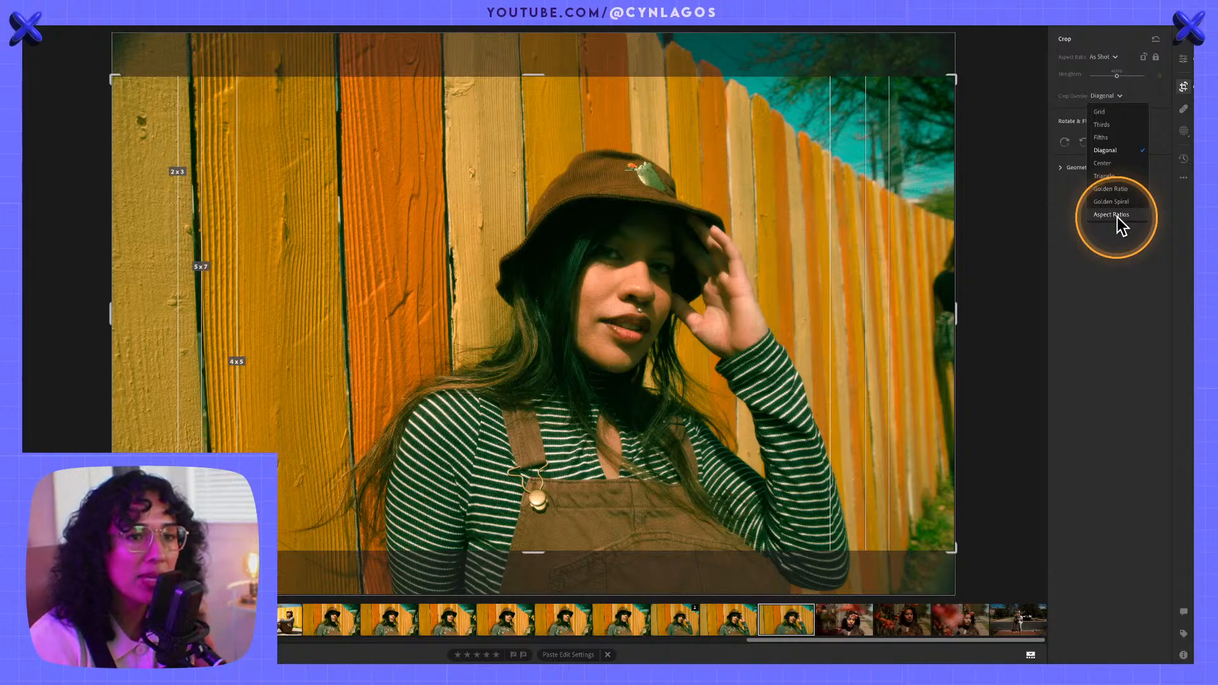
pyautogui.click(1101, 125)
pyautogui.moveTo(954, 79); pyautogui.dragTo(906, 104)
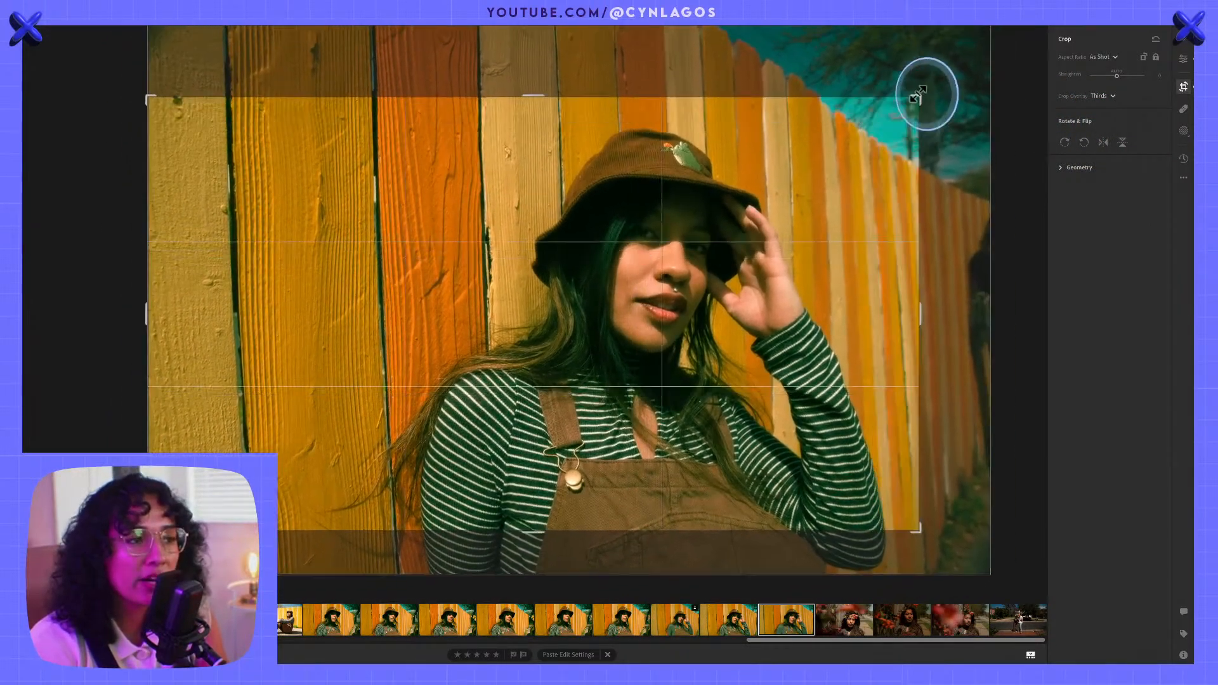
pyautogui.moveTo(740, 191); pyautogui.dragTo(772, 209)
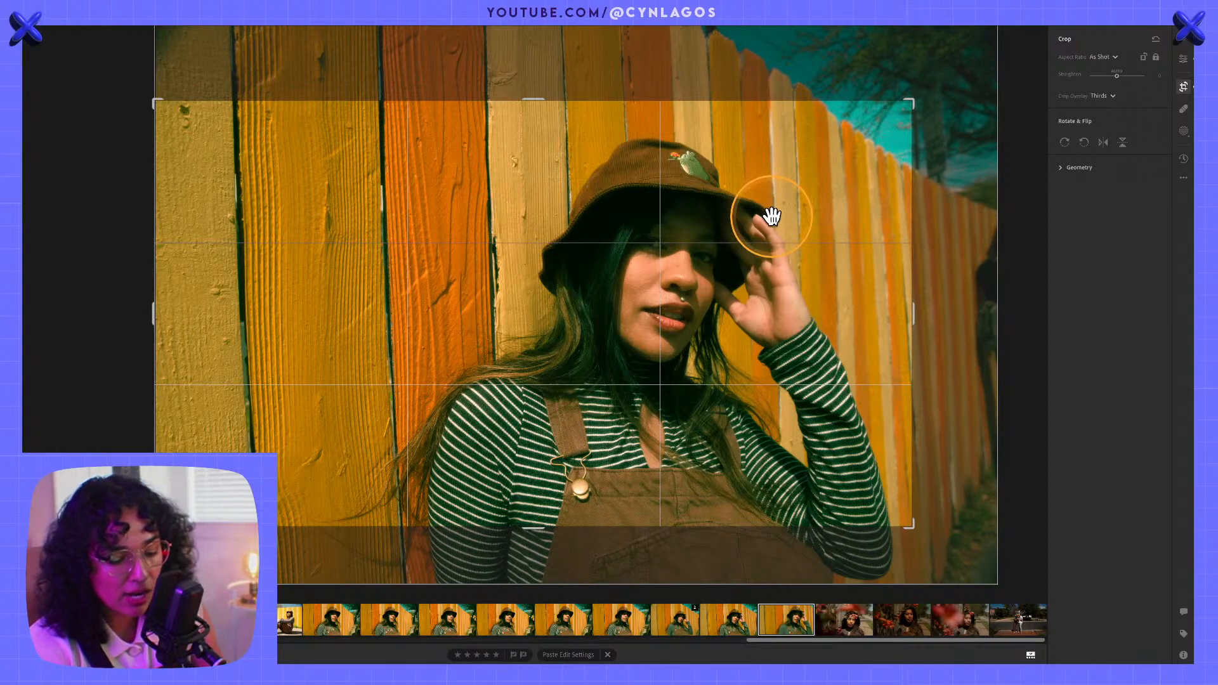
pyautogui.press('Return')
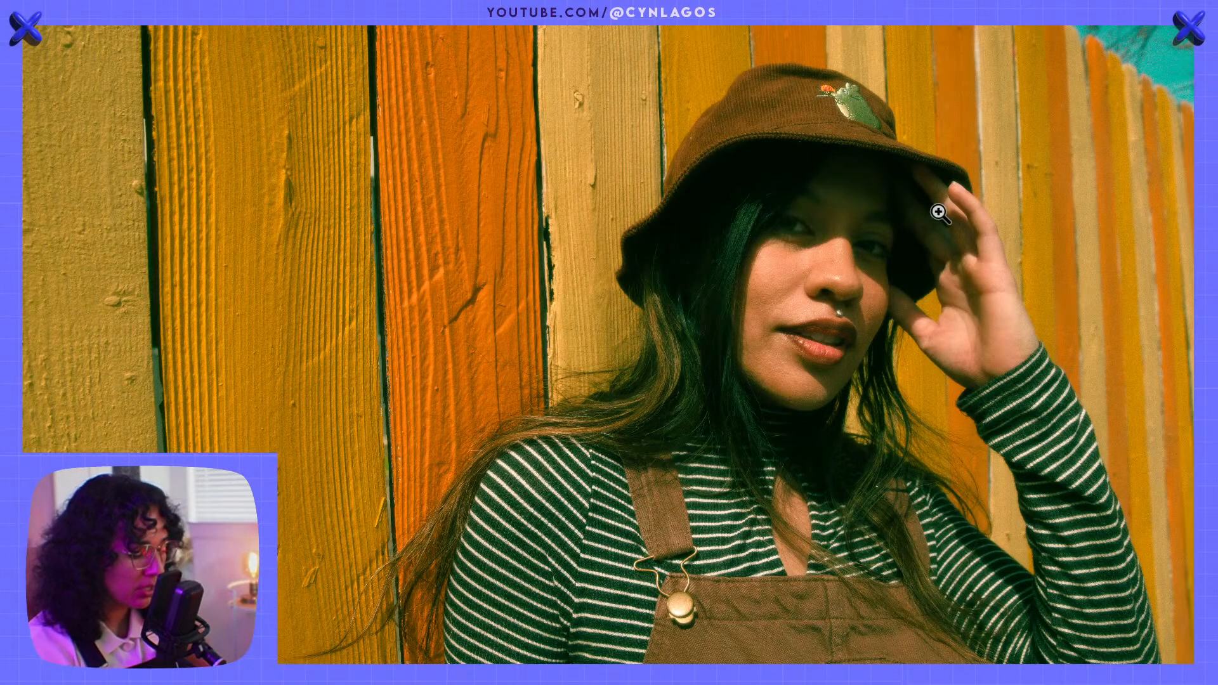
pyautogui.press('f')
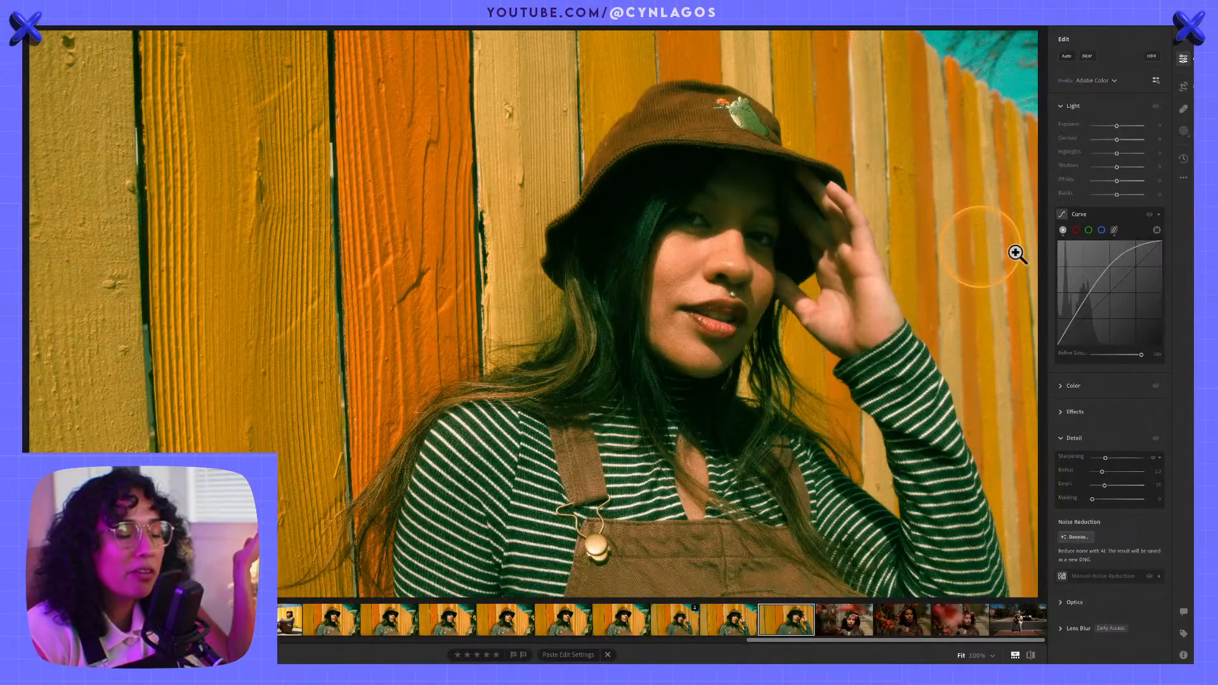
# - Change the crop overlay to Triangle, widen the crop to the photo's full width and reframe it to include the photo's upper edge
pyautogui.click(1183, 86)
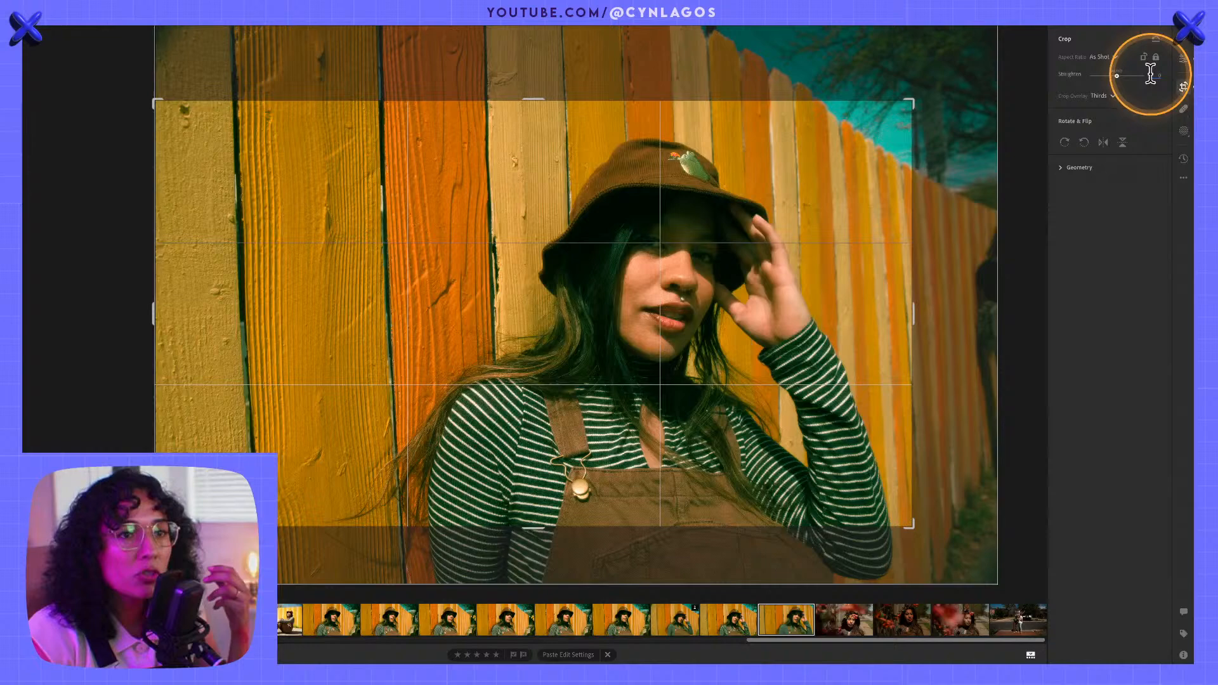
pyautogui.click(1109, 96)
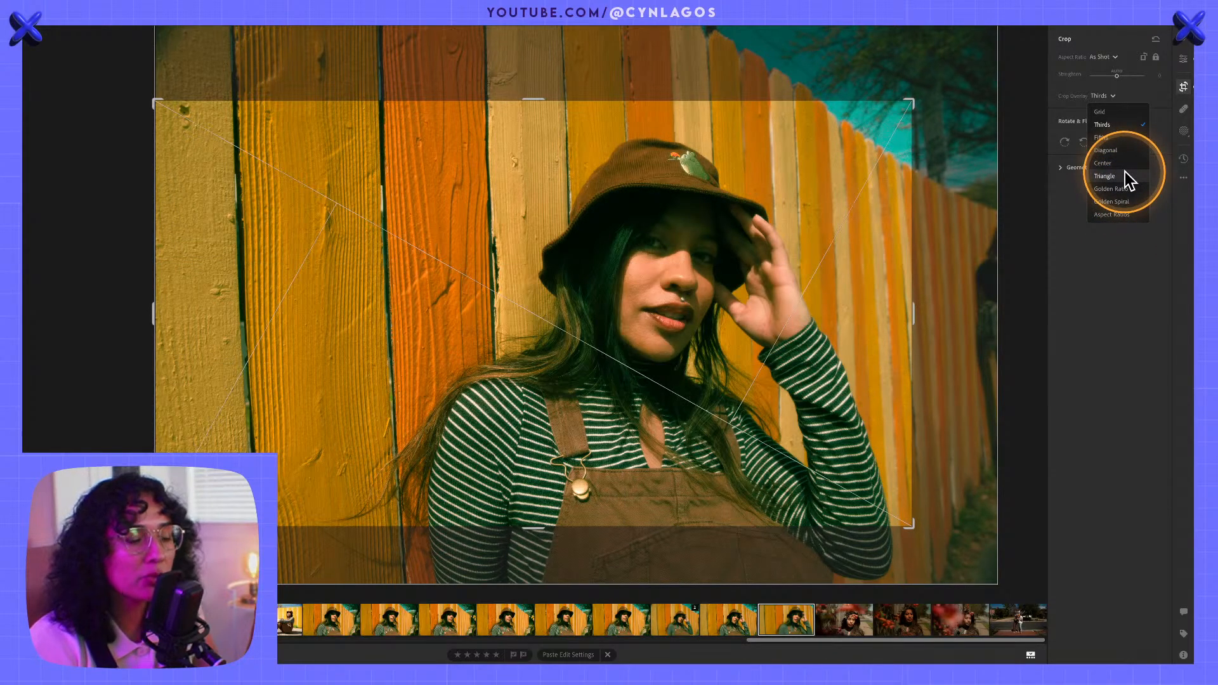
pyautogui.click(1125, 173)
pyautogui.moveTo(907, 101); pyautogui.dragTo(953, 59)
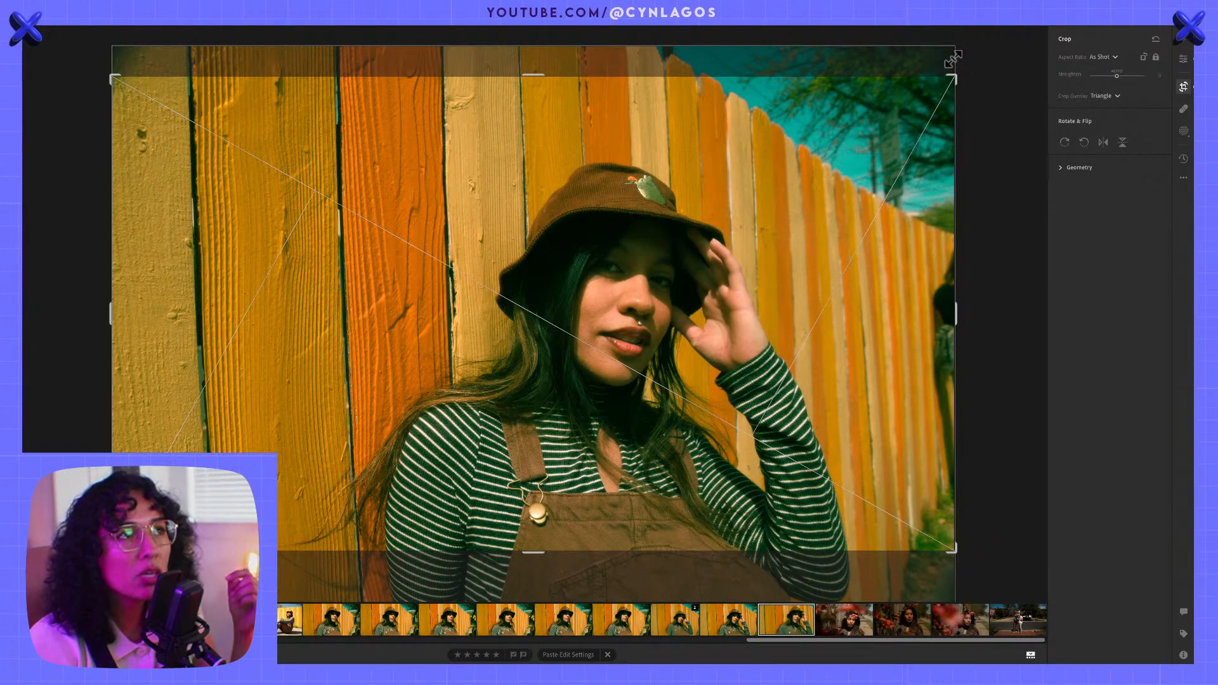
pyautogui.moveTo(951, 81); pyautogui.dragTo(971, 46)
pyautogui.moveTo(704, 200); pyautogui.dragTo(705, 310)
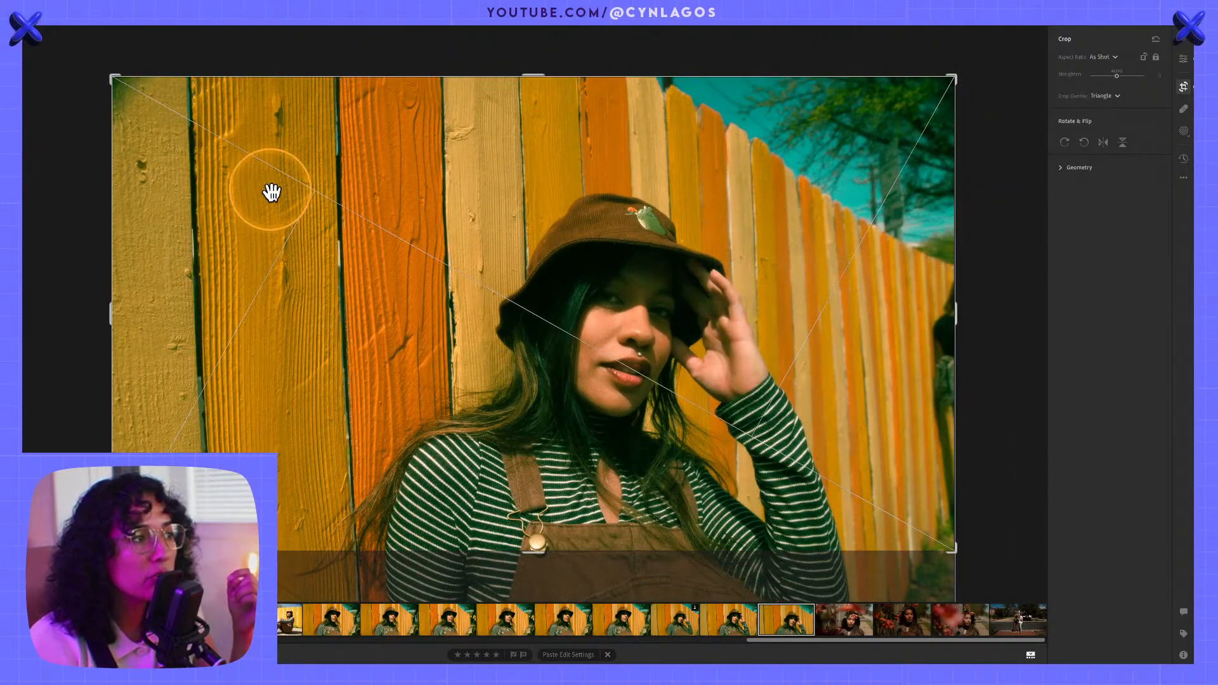
pyautogui.press('e')
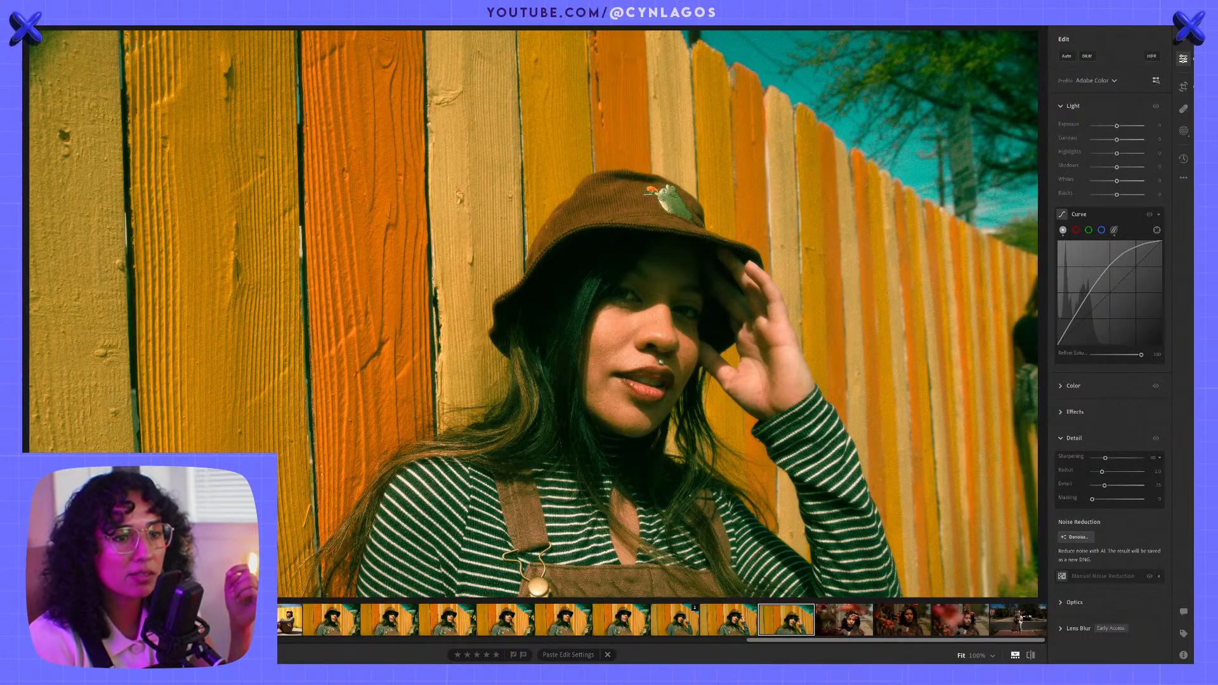
# - Reopen the crop, set its overlay to Golden Spiral, and try a tighter frame around the woman's face before widening it again
pyautogui.click(1184, 87)
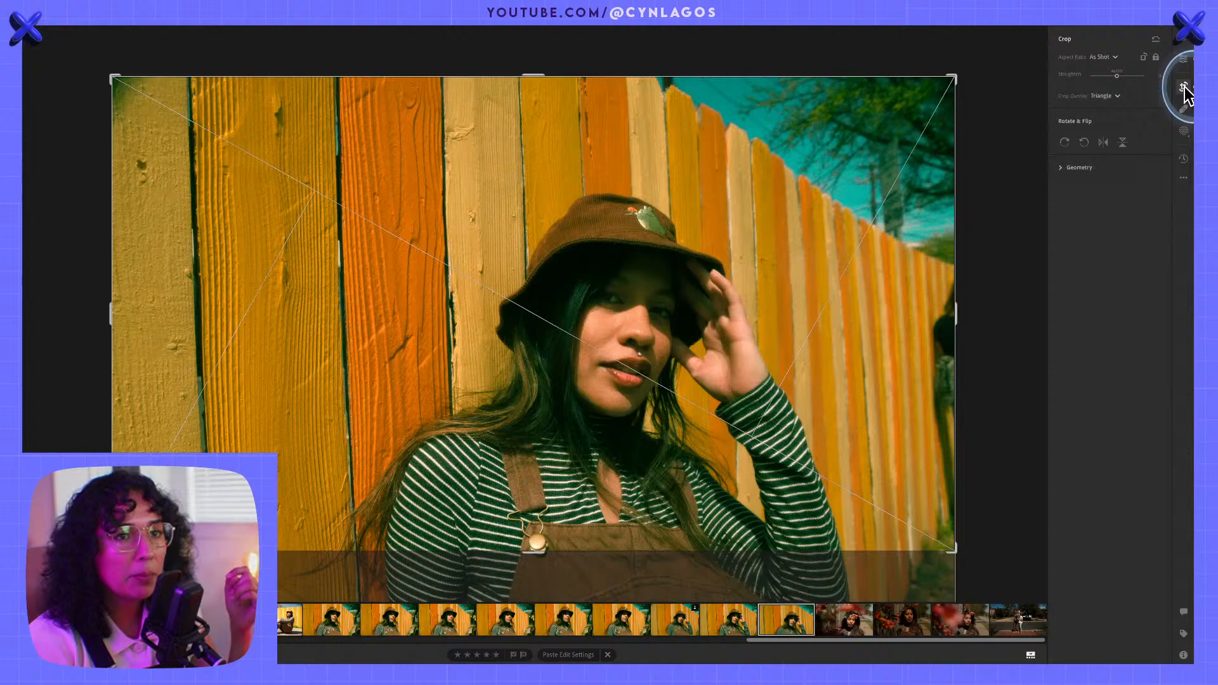
pyautogui.click(1110, 98)
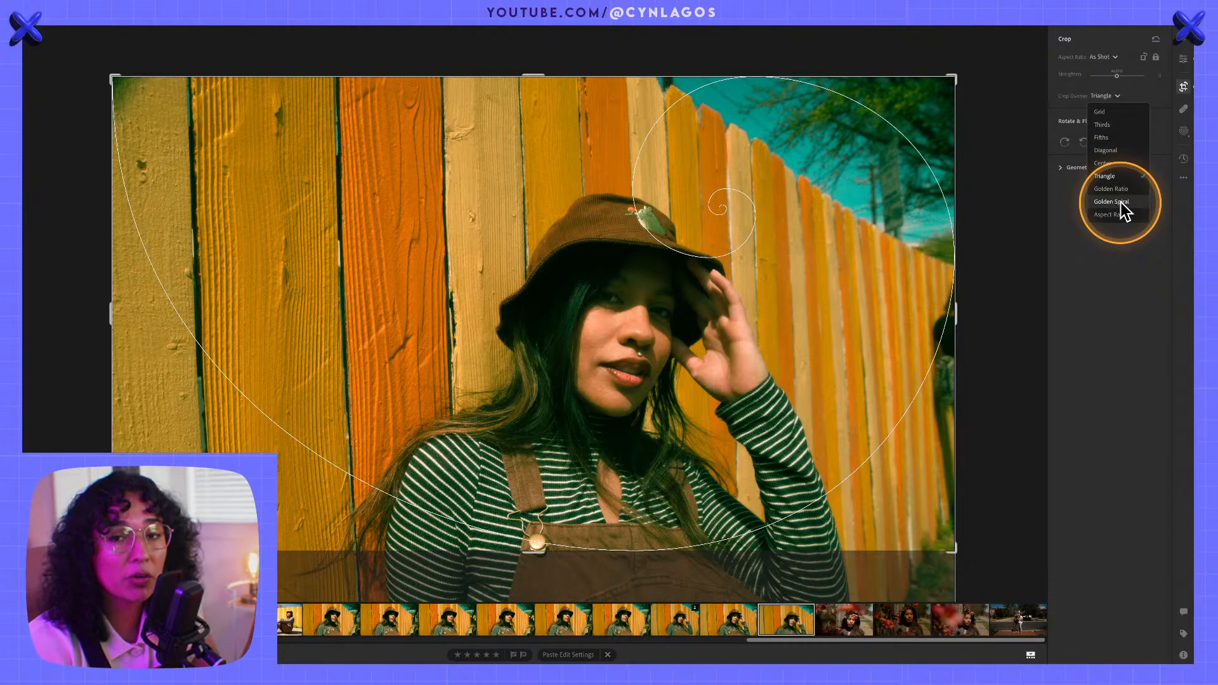
pyautogui.click(958, 75)
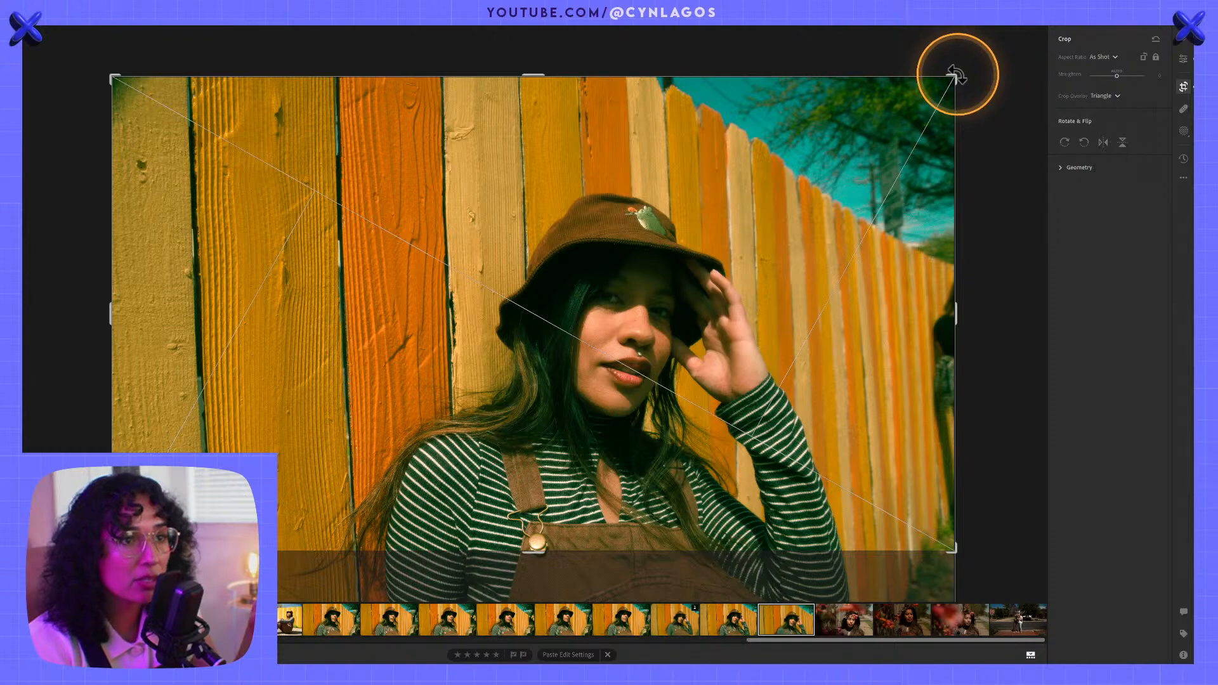
pyautogui.click(1107, 96)
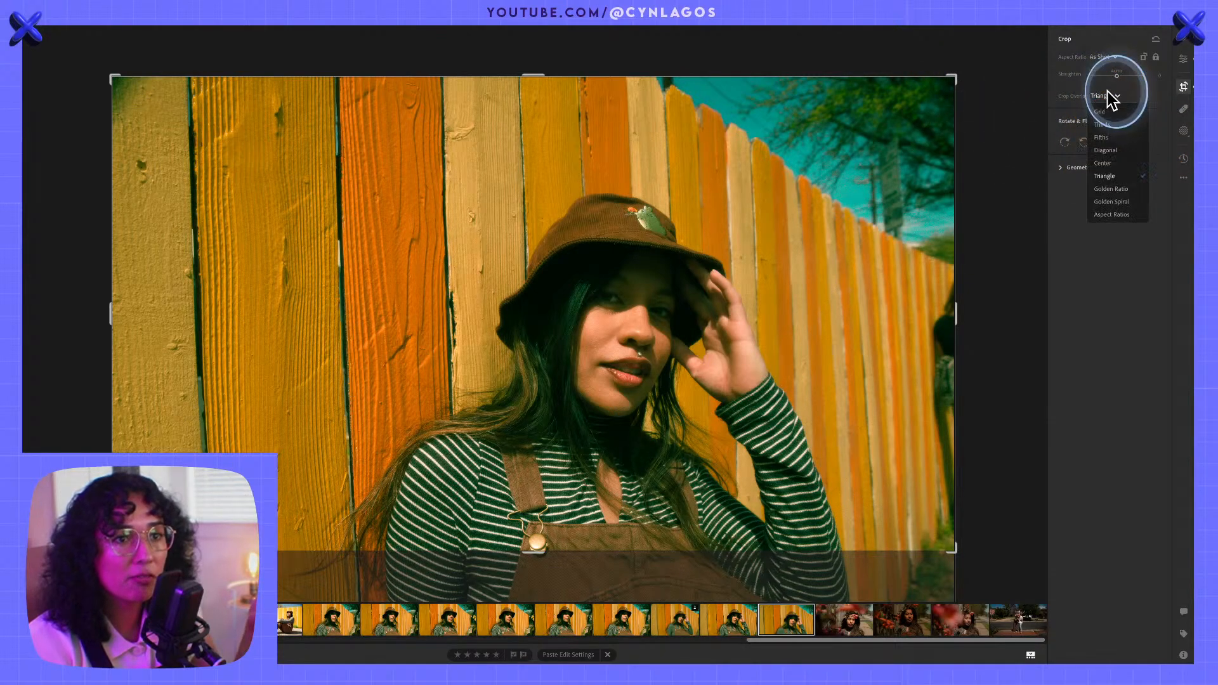
pyautogui.click(1120, 202)
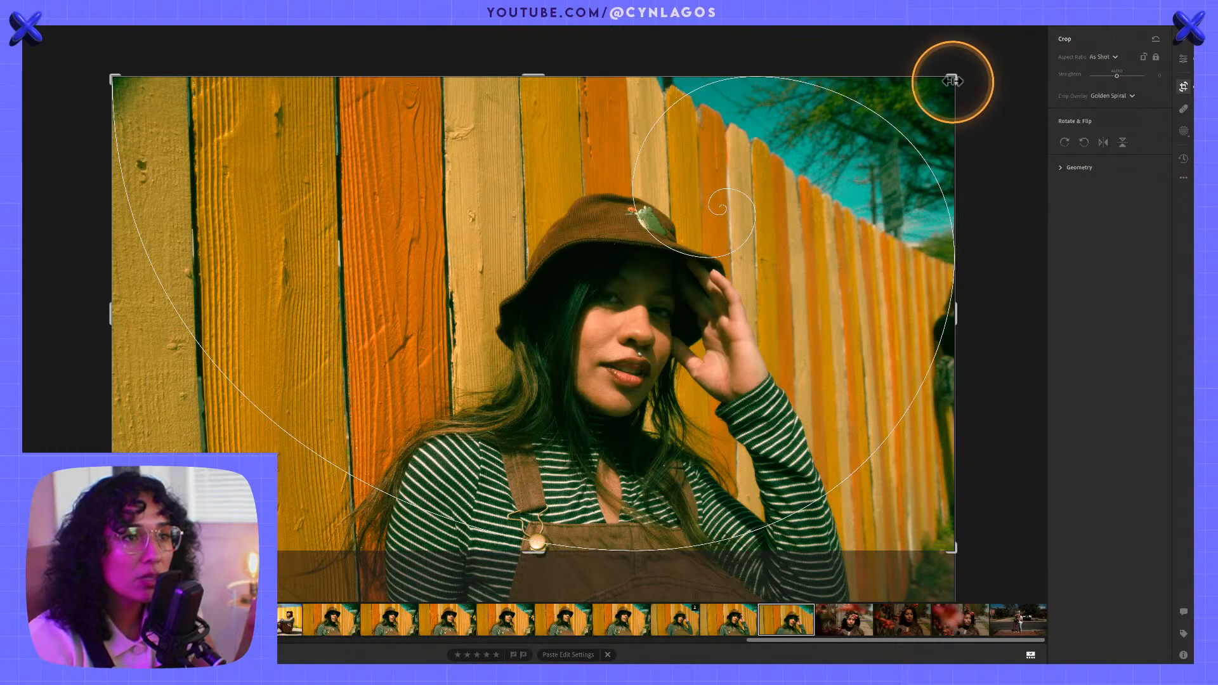
pyautogui.moveTo(952, 81); pyautogui.dragTo(938, 109)
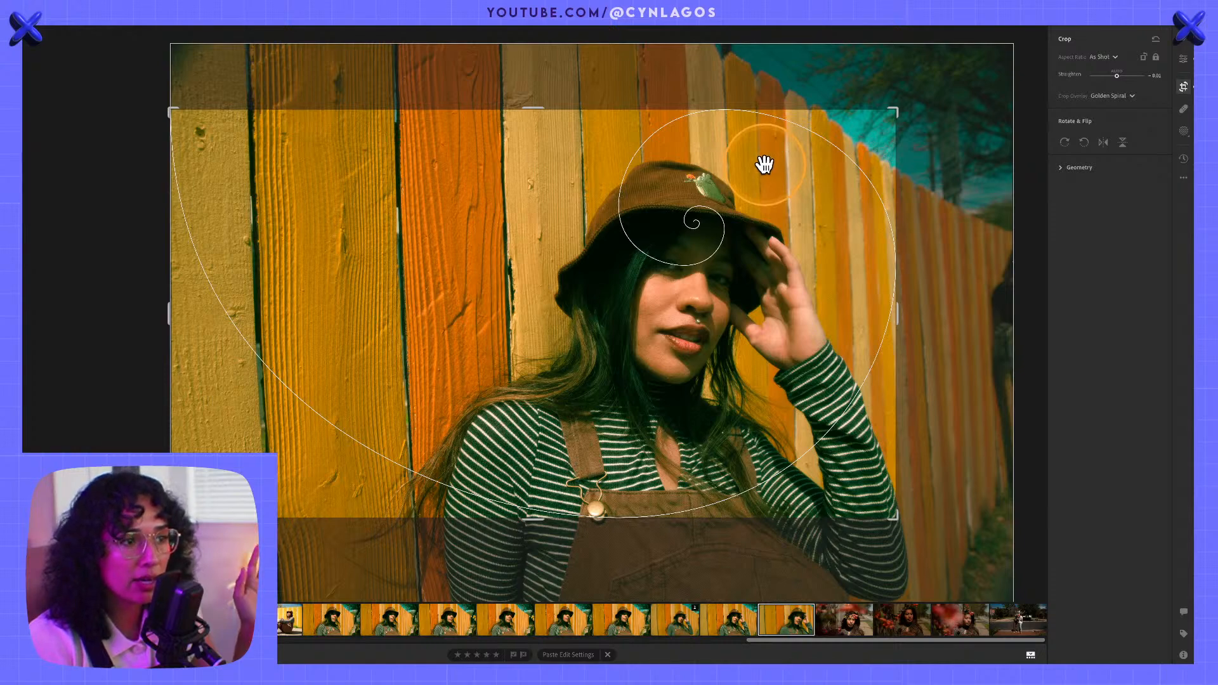
pyautogui.moveTo(896, 110); pyautogui.dragTo(941, 84)
# - Set the crop overlay to Thirds, undo the accidental straightening, and apply a tighter, repositioned crop around the woman
pyautogui.click(1111, 96)
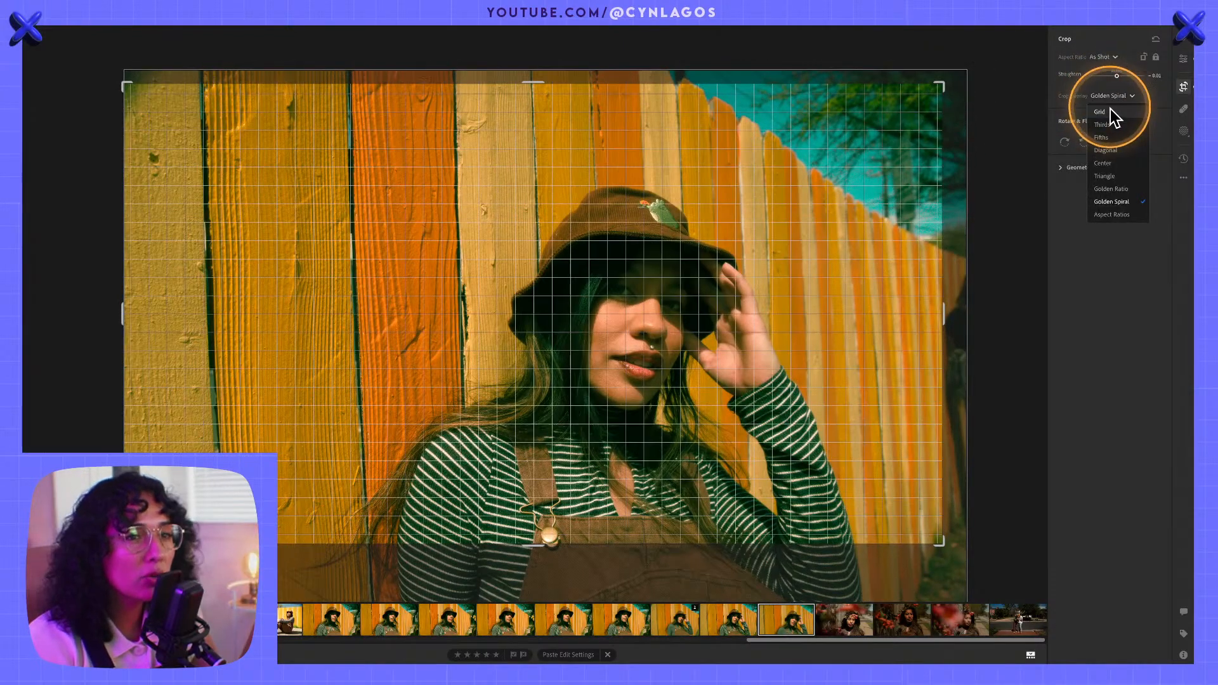
pyautogui.click(1116, 125)
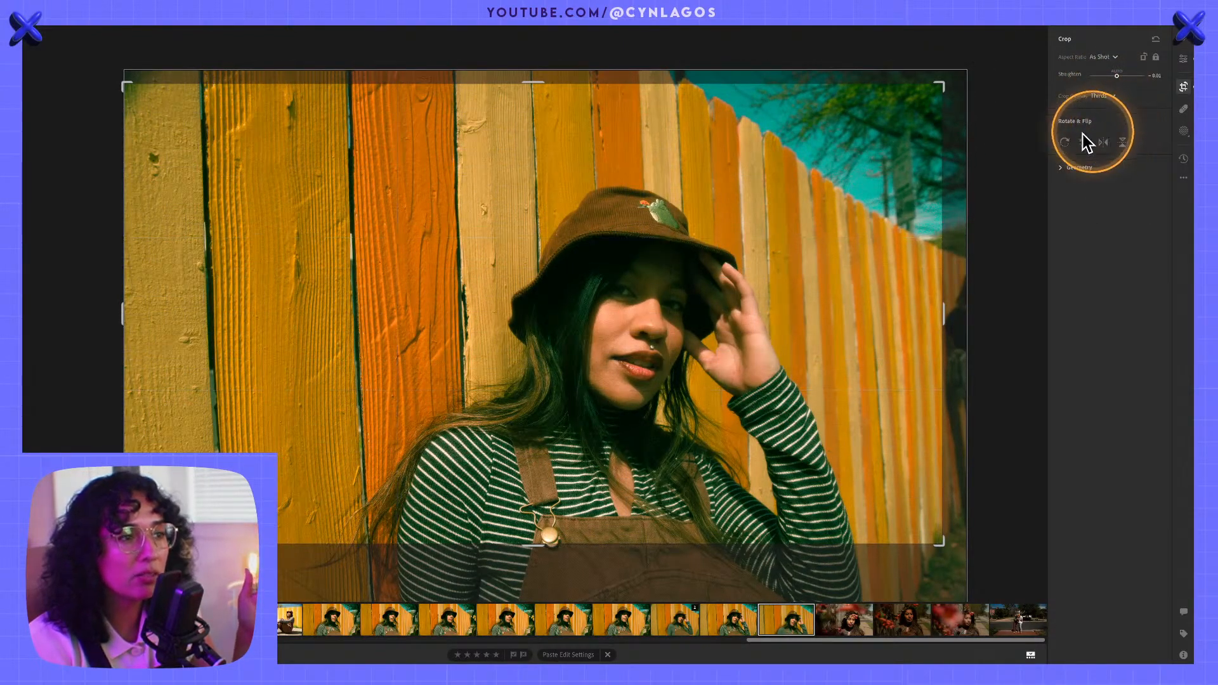
pyautogui.moveTo(944, 82); pyautogui.dragTo(946, 85)
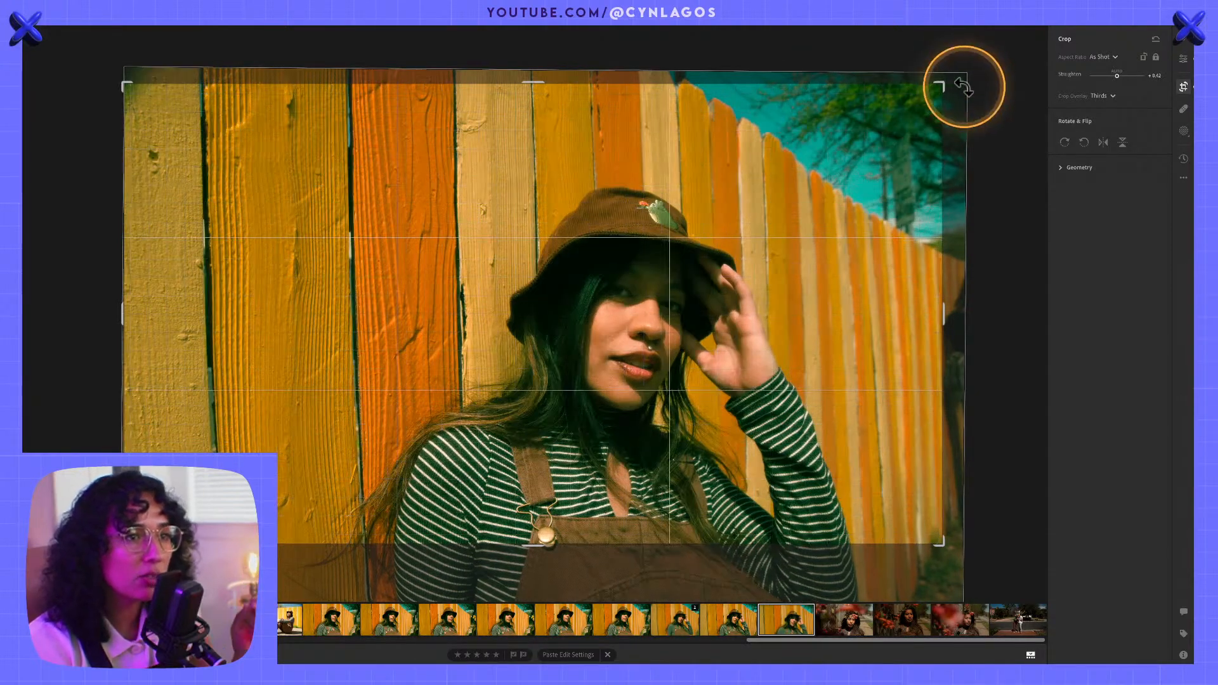
pyautogui.hotkey('ctrl', 'z')
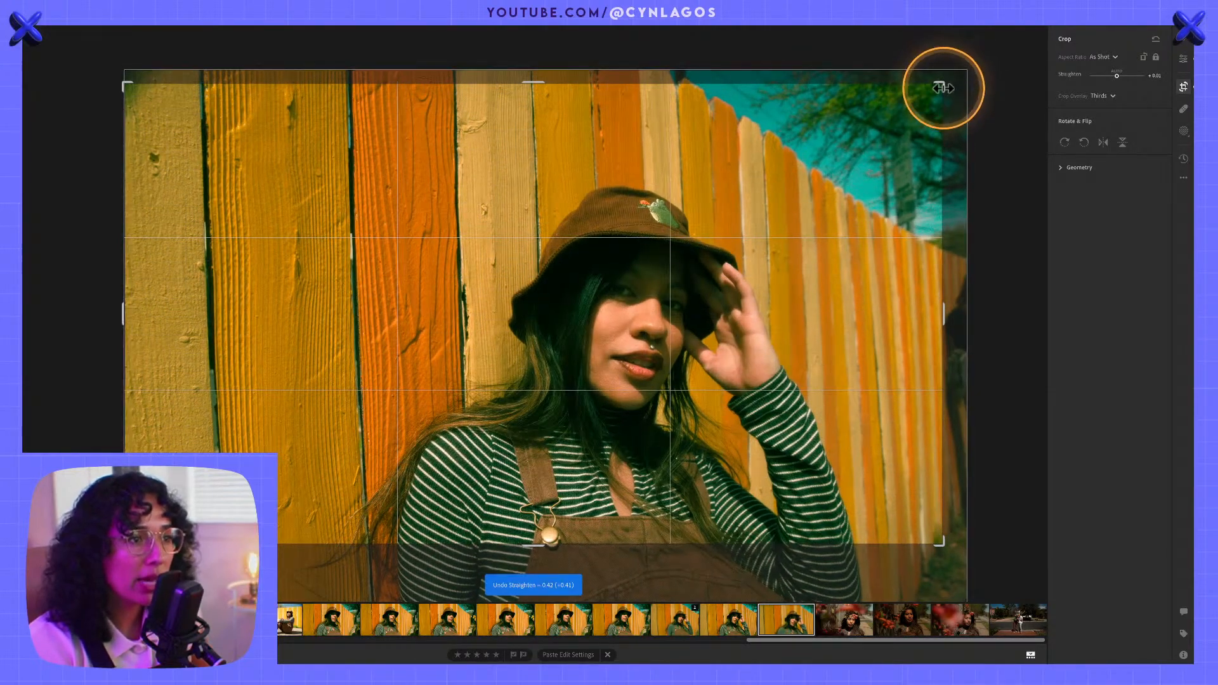
pyautogui.moveTo(944, 83); pyautogui.dragTo(932, 101)
pyautogui.moveTo(797, 226); pyautogui.dragTo(799, 204)
pyautogui.press('alt')
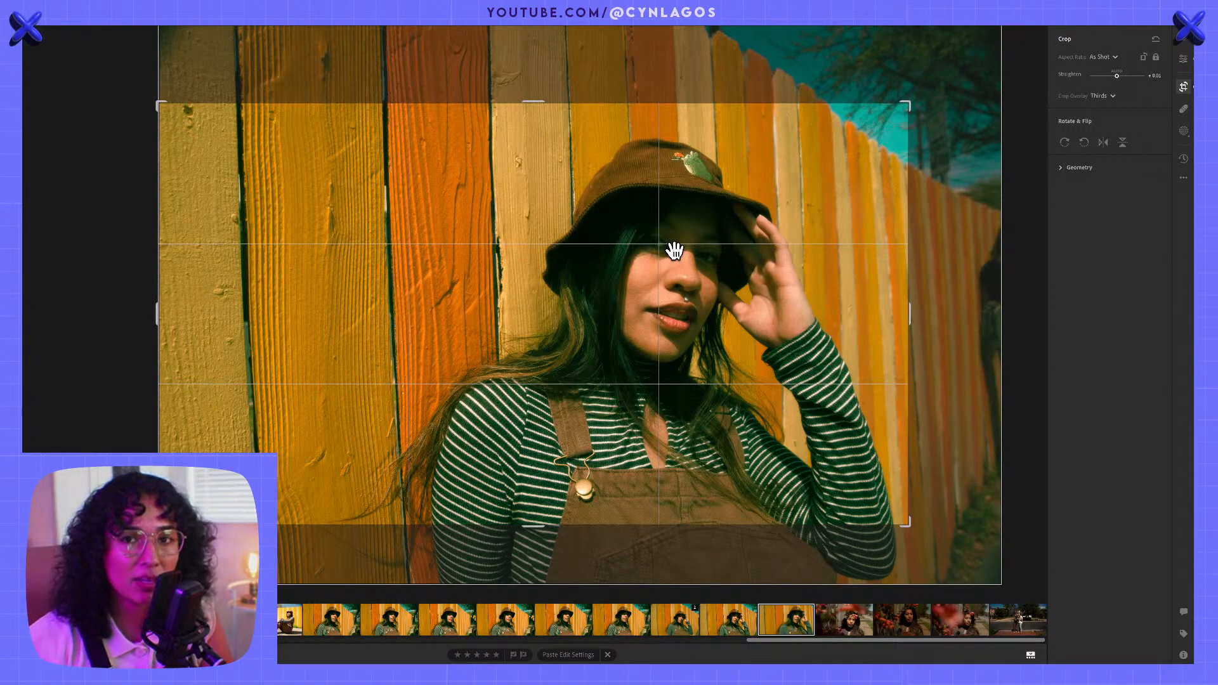
pyautogui.press('e')
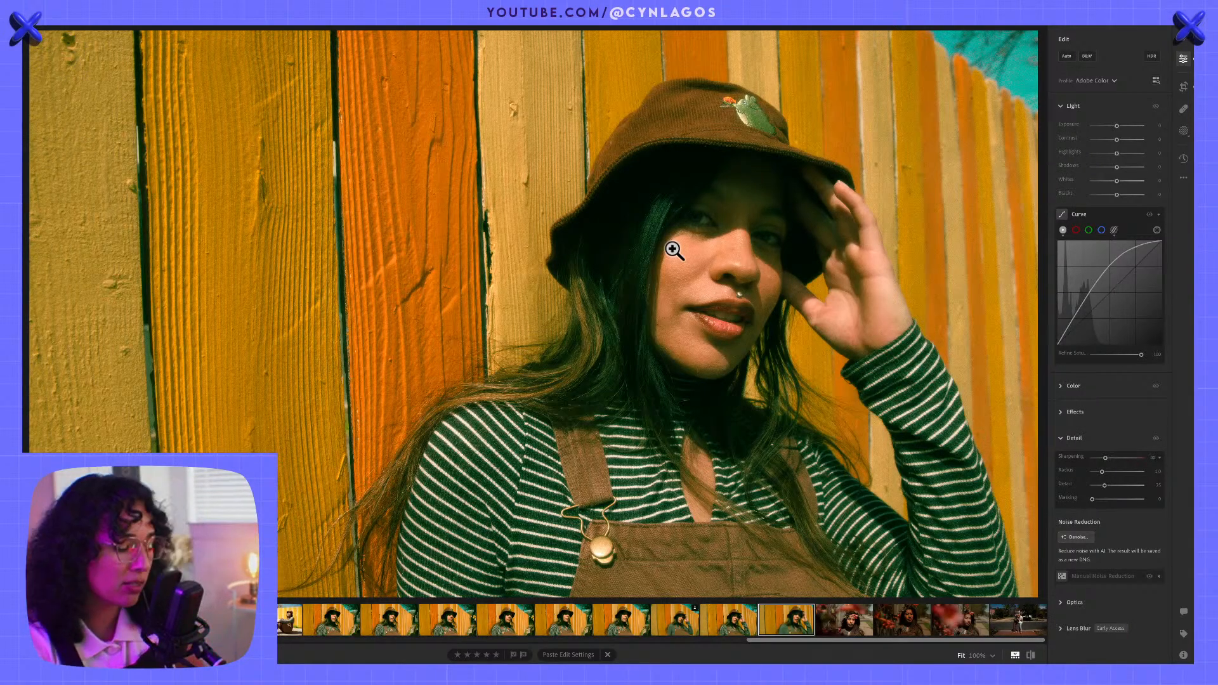
# - Switch to the browser window with the Behance feed and expand it to full screen
pyautogui.press('super+Tab')
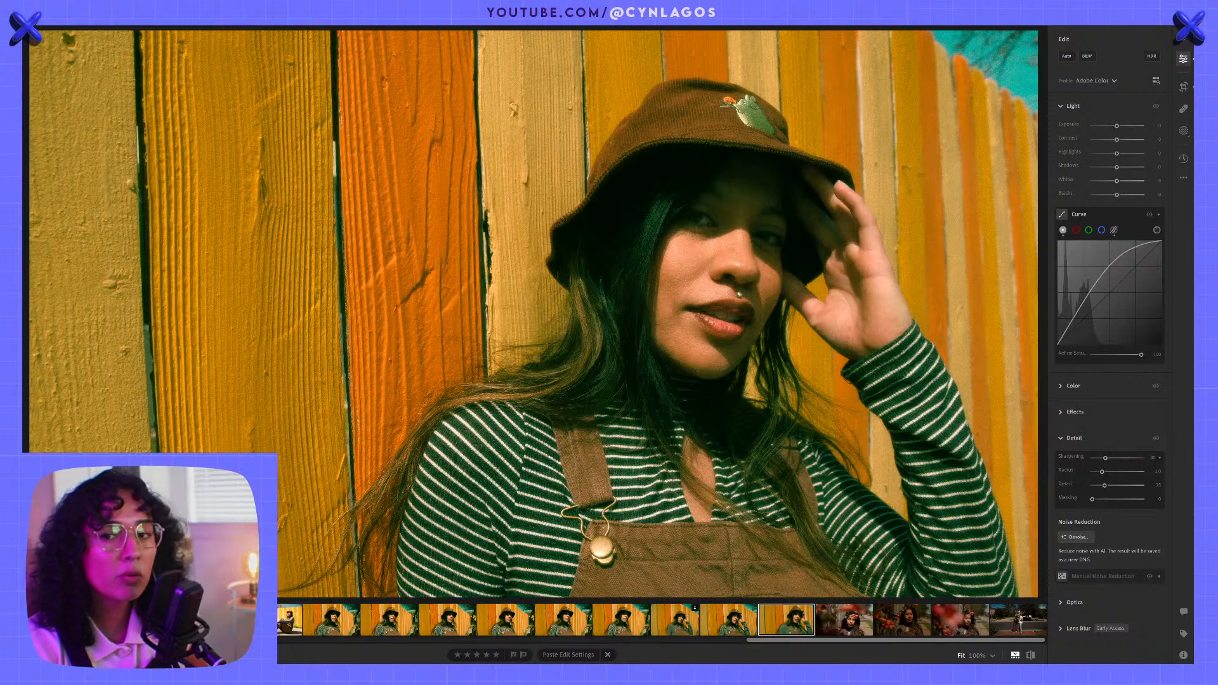
pyautogui.click(48, 25)
pyautogui.press('super+Tab')
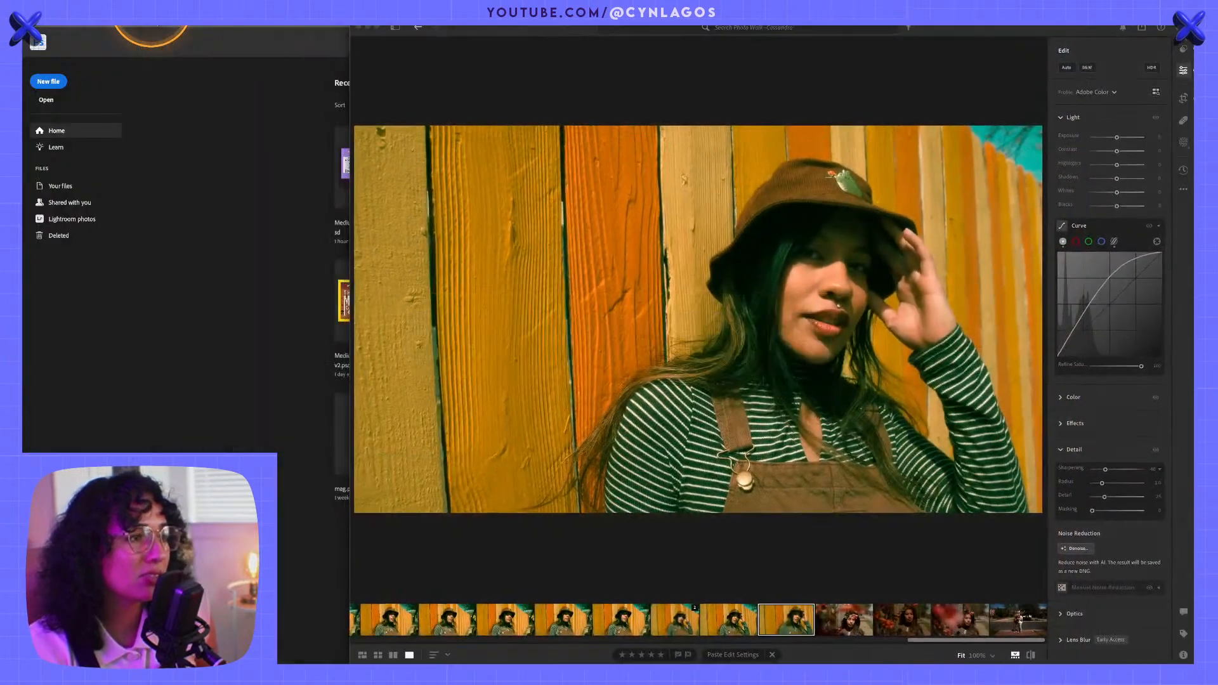
pyautogui.press('super+Tab')
pyautogui.click(422, 340)
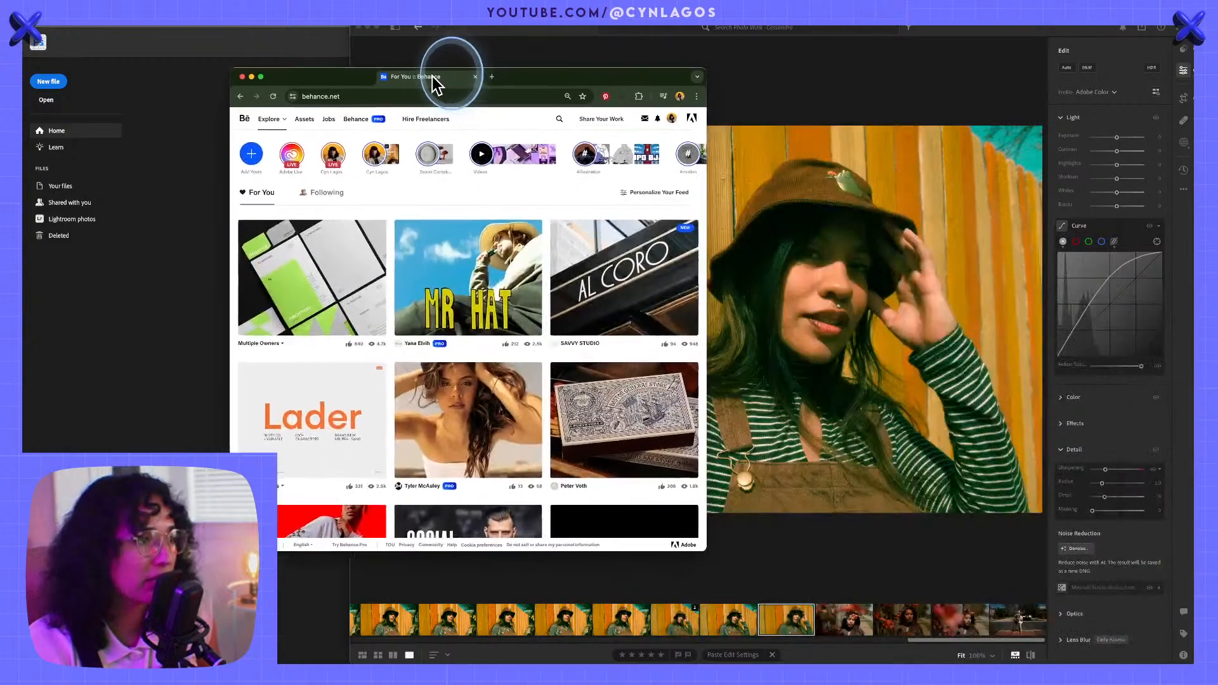
pyautogui.click(255, 74)
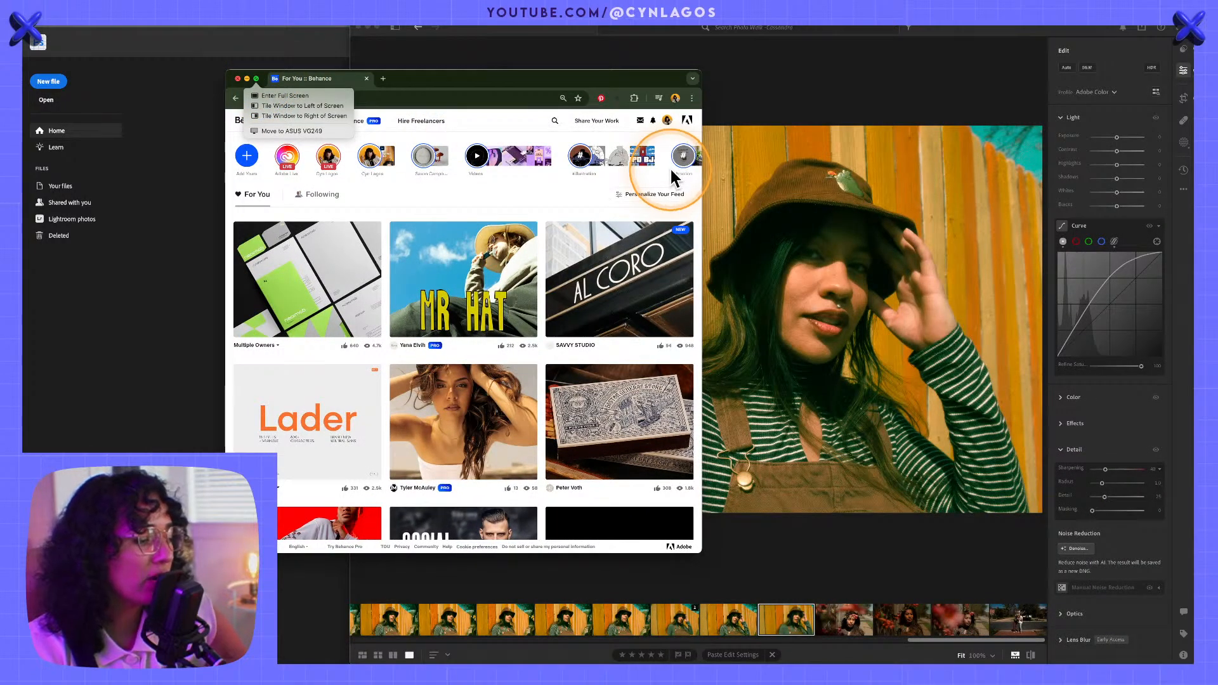
pyautogui.click(256, 77)
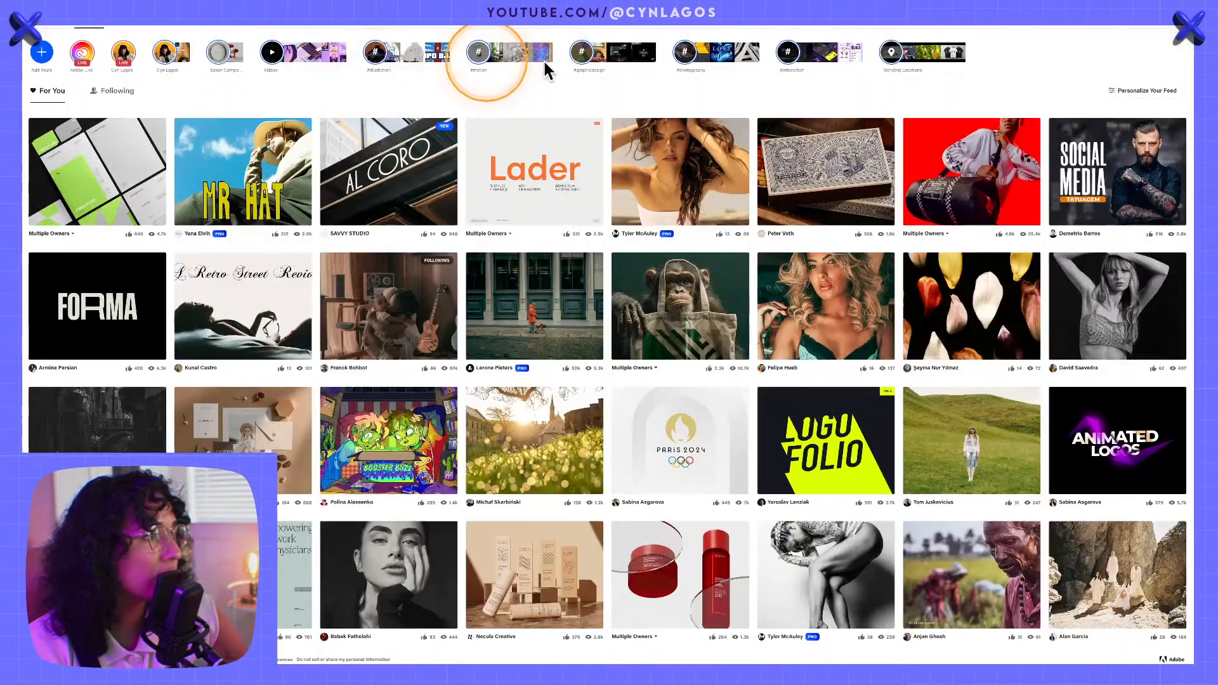
# - Go to your own Behance profile and show its published work
pyautogui.click(1095, 48)
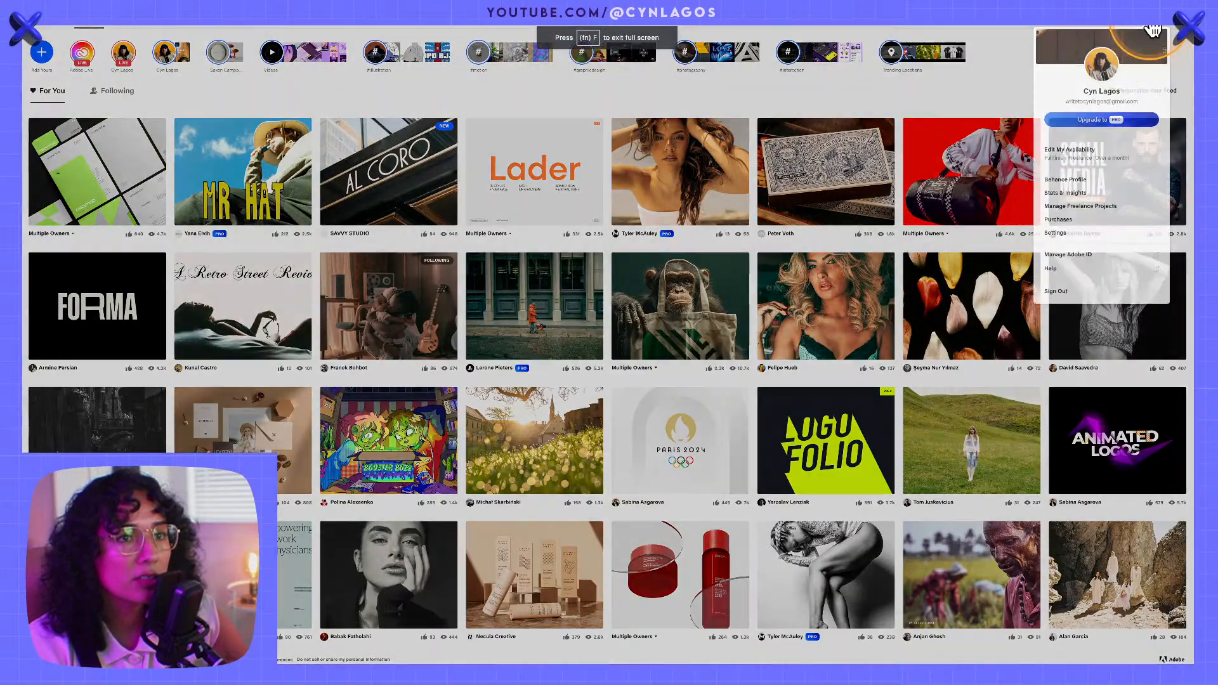
pyautogui.click(1073, 181)
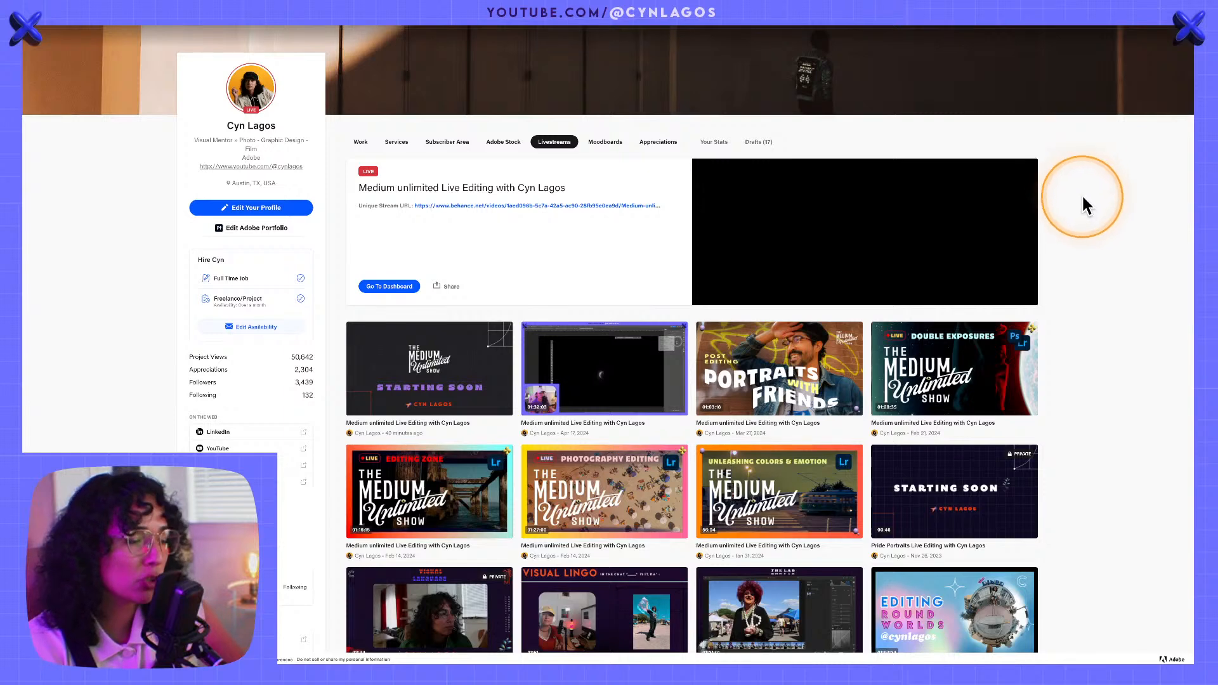
pyautogui.click(357, 148)
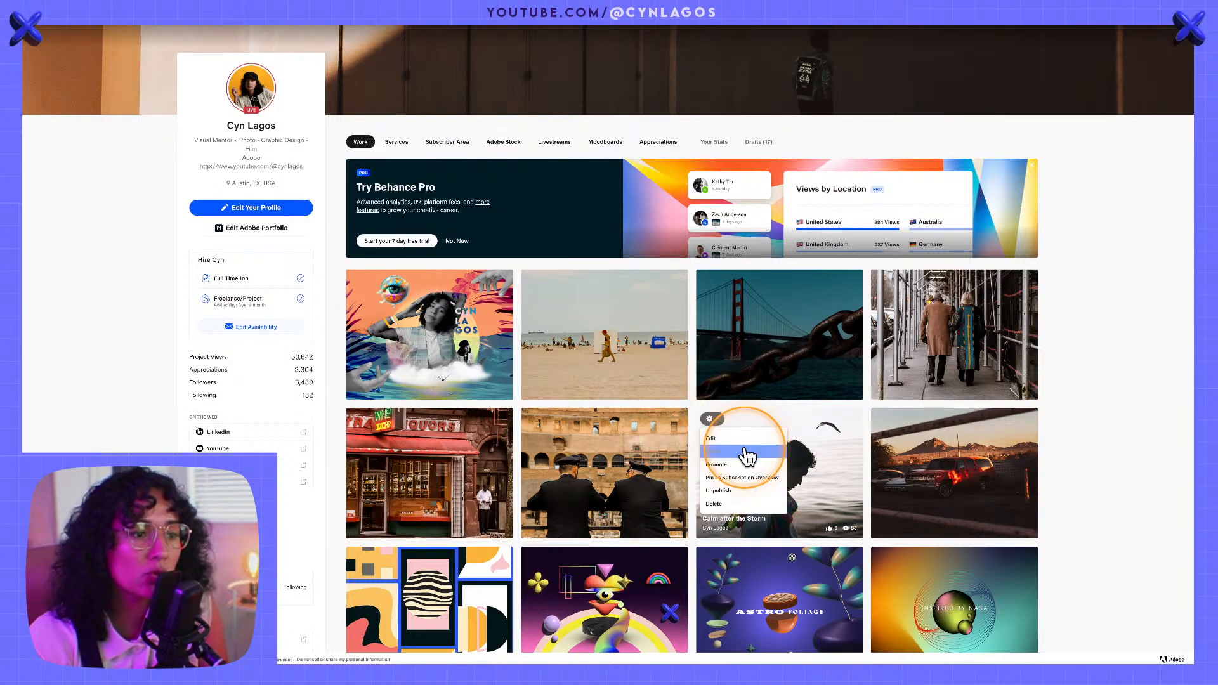
# - Open the "Calm after the Storm" project, look through its beach and street photos, and close it
pyautogui.click(827, 454)
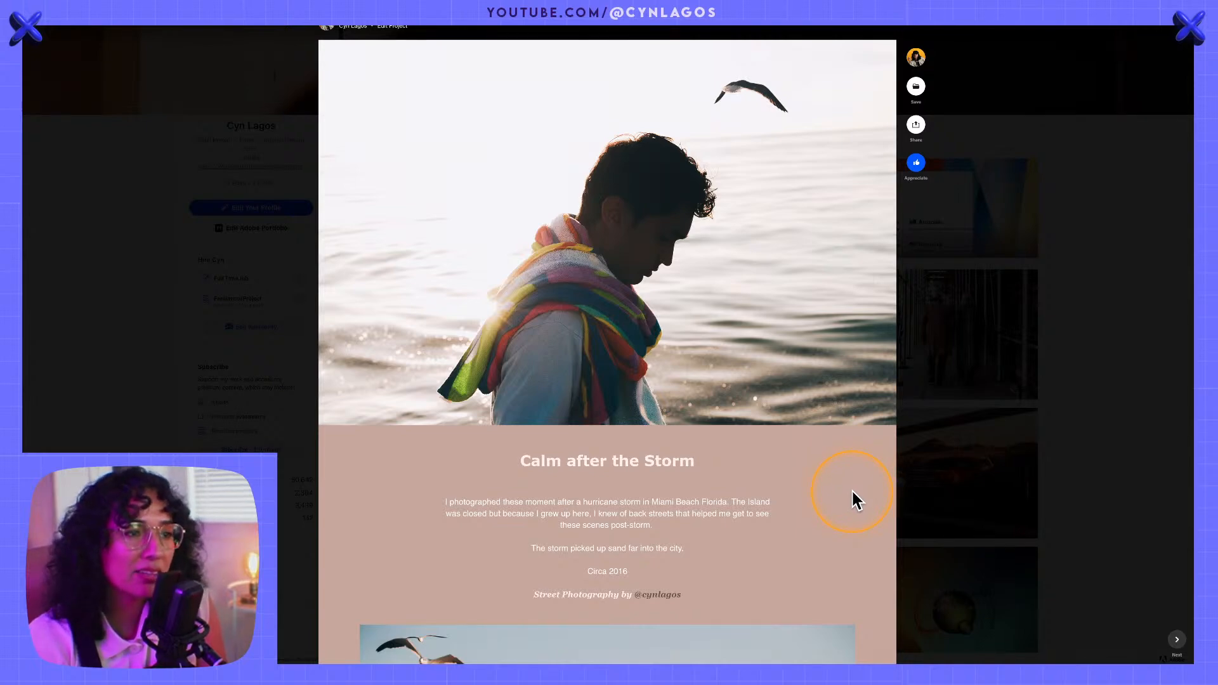
pyautogui.scroll(-2, 854, 490)
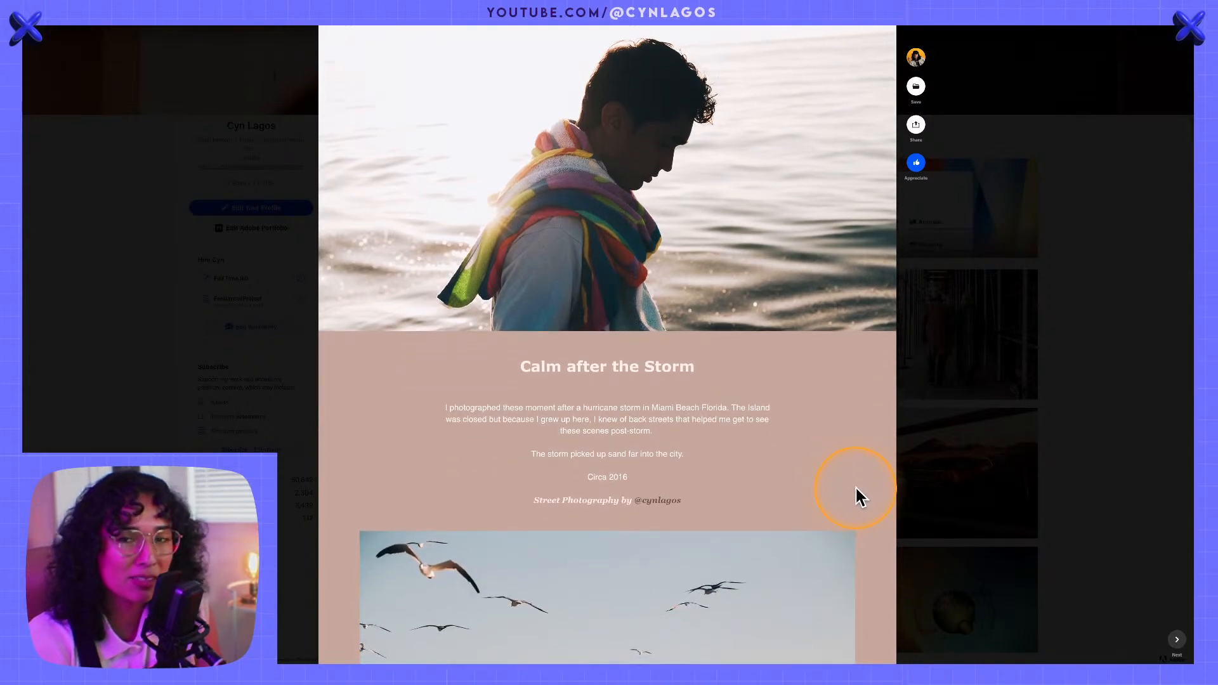
pyautogui.scroll(-4, 856, 488)
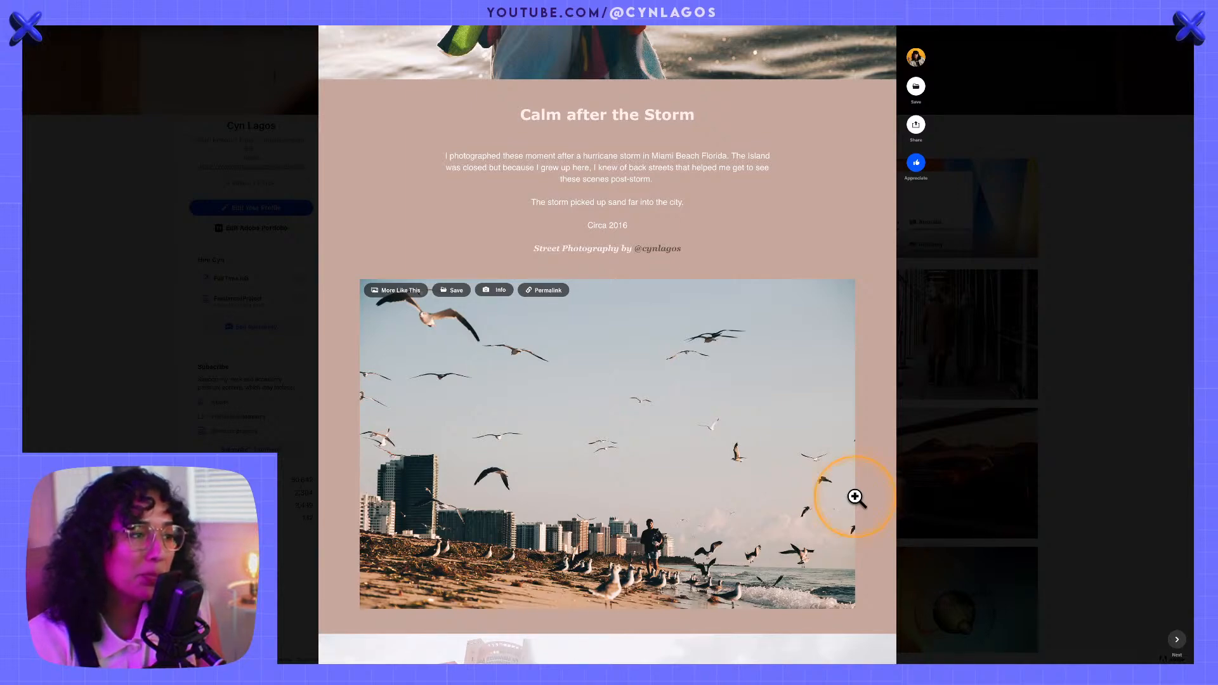
pyautogui.scroll(-7, 856, 497)
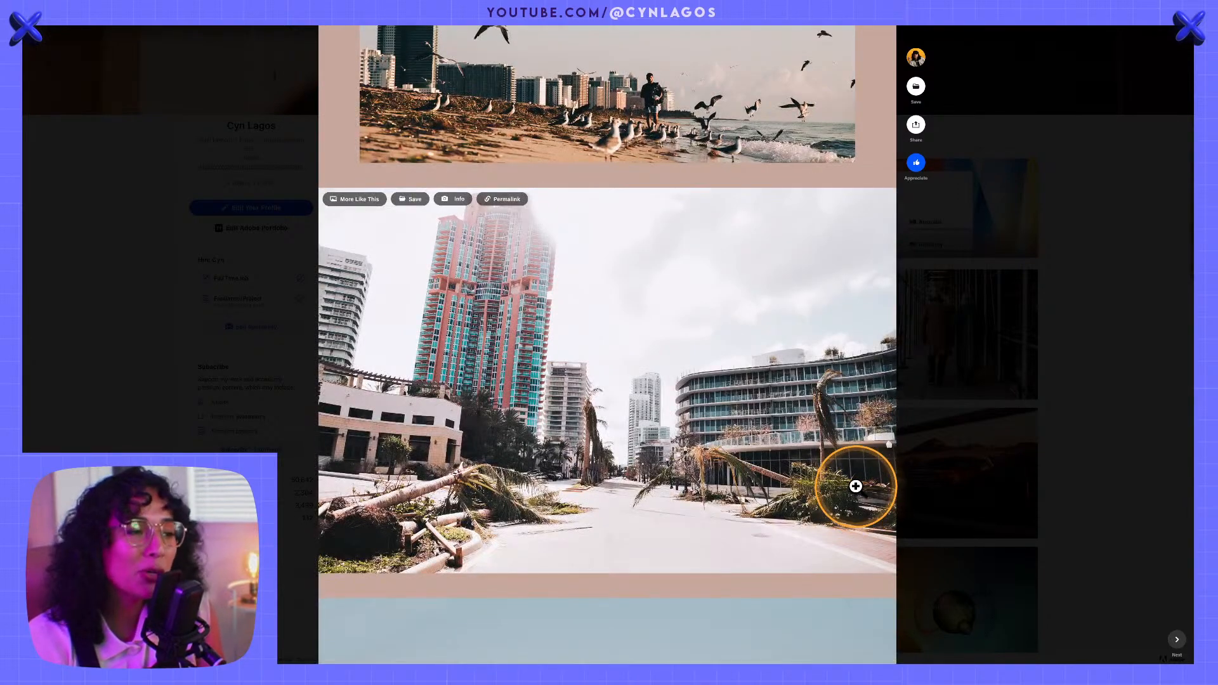
pyautogui.scroll(-8, 856, 492)
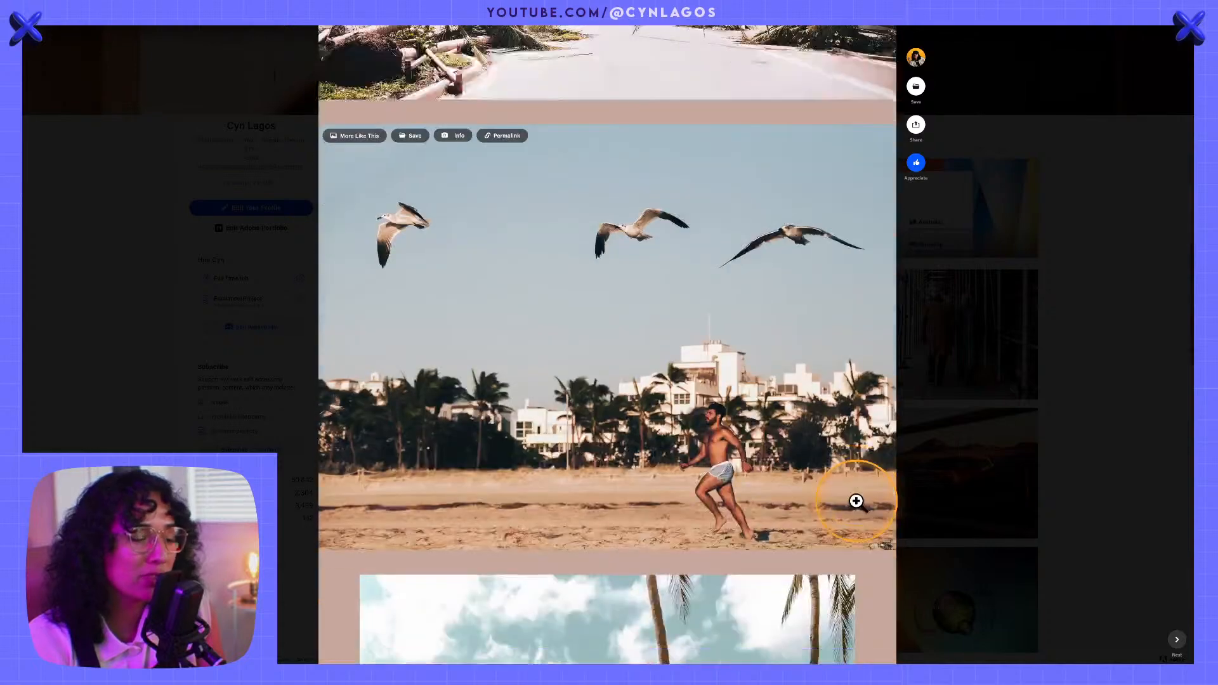
pyautogui.scroll(-8, 856, 500)
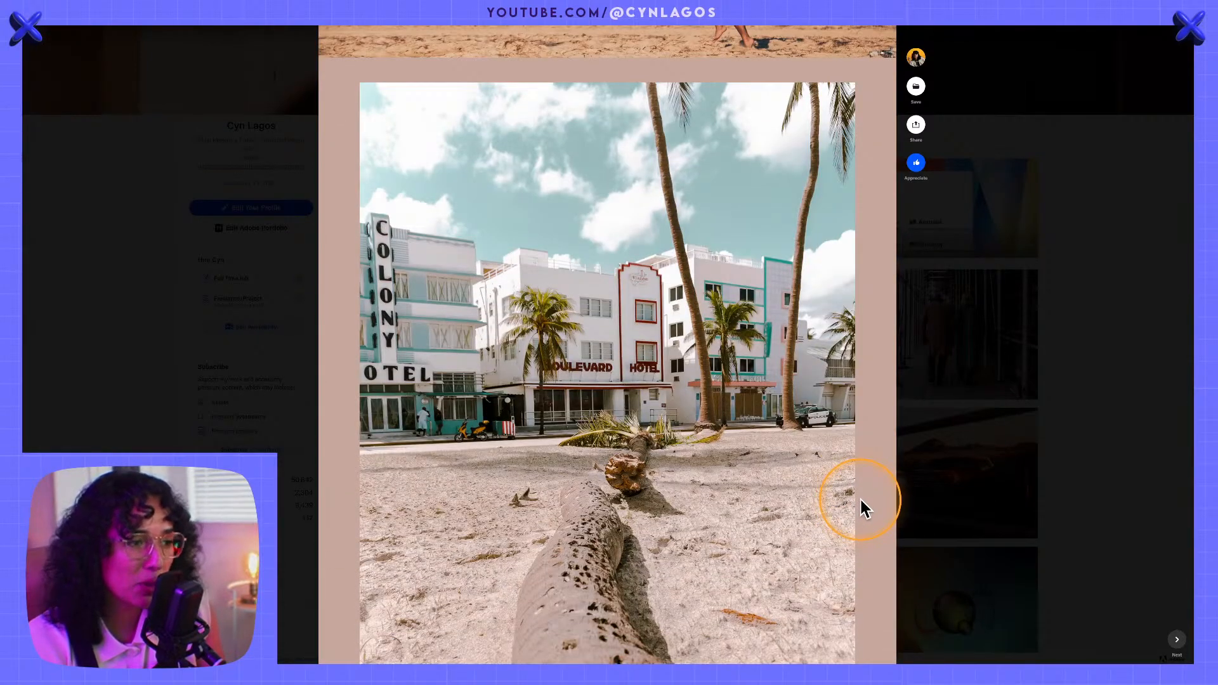
pyautogui.scroll(-3, 864, 508)
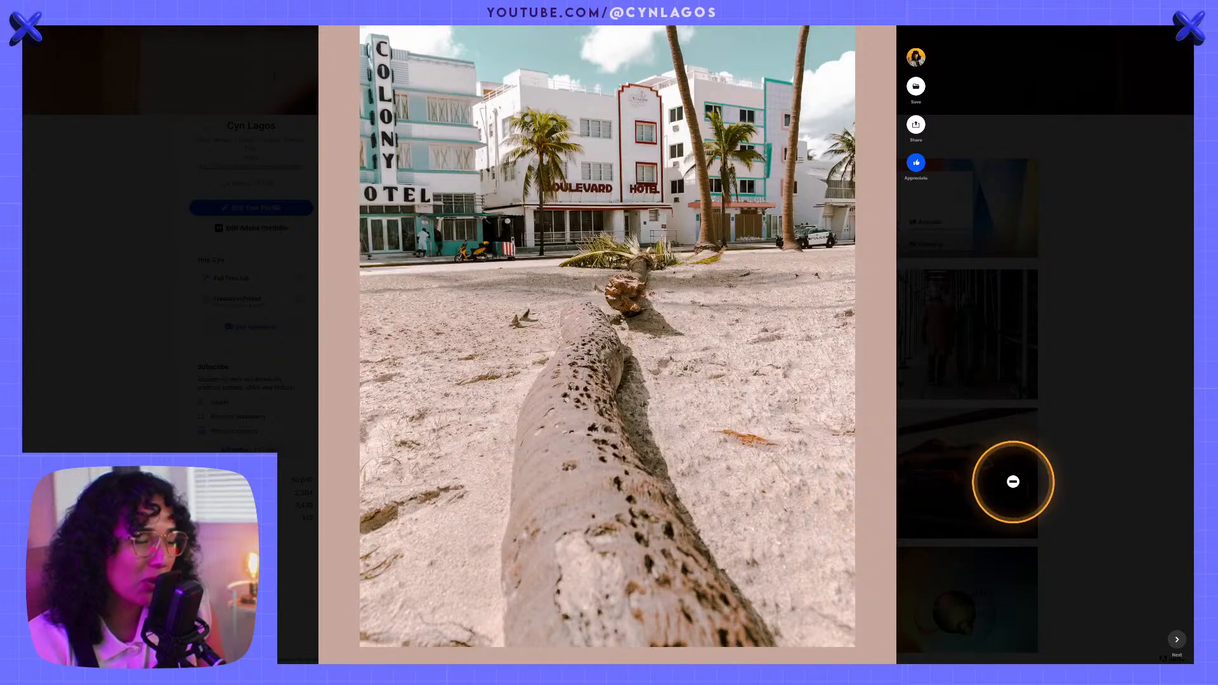
pyautogui.scroll(3, 840, 484)
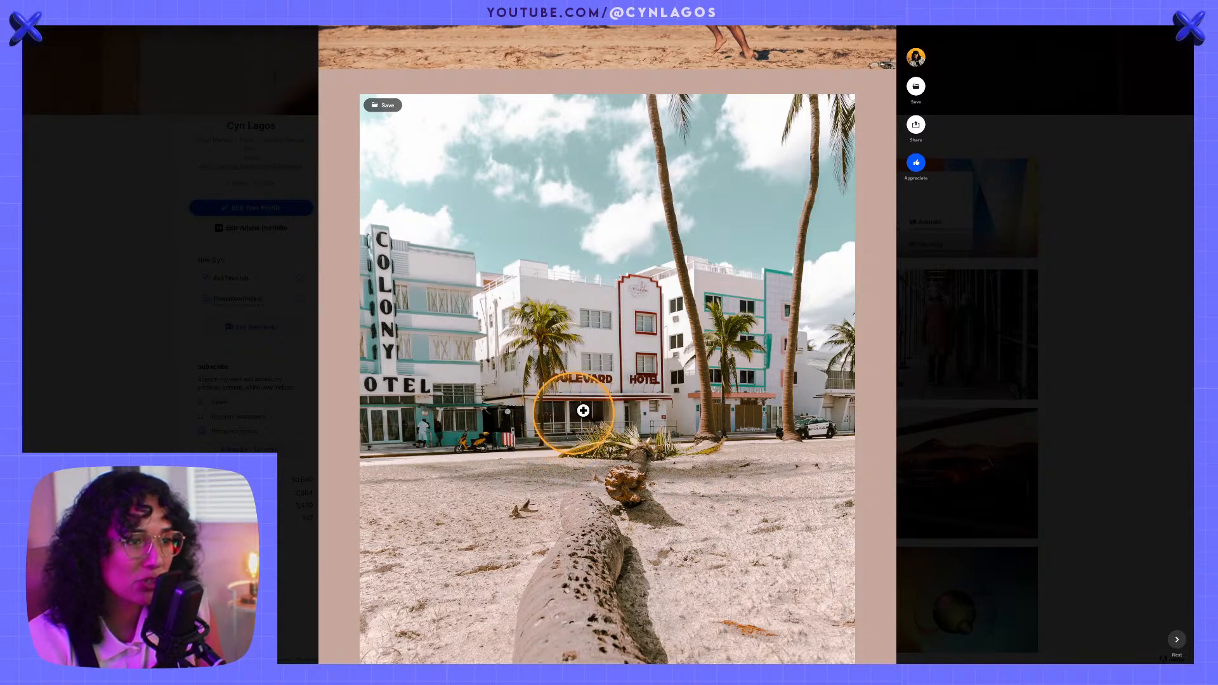
pyautogui.scroll(-15, 724, 622)
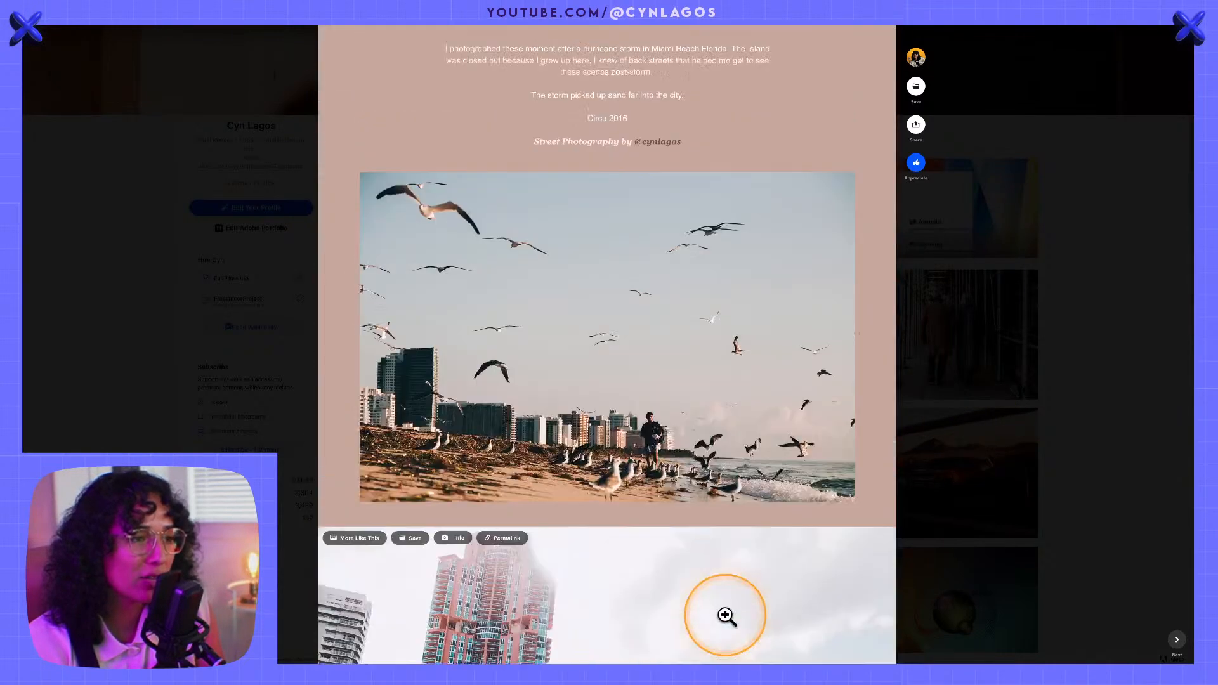
pyautogui.scroll(3, 725, 616)
pyautogui.click(1010, 381)
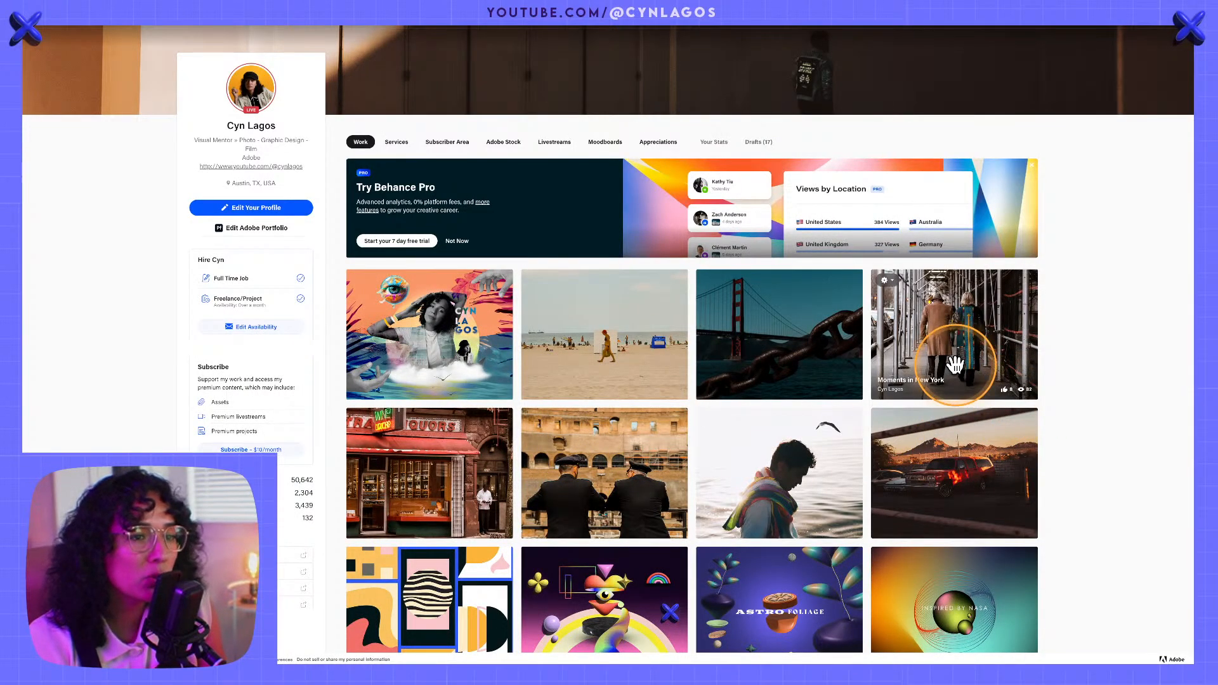
# - Open the "Moments in New York" project and look through its photos down to the closing credits
pyautogui.click(928, 388)
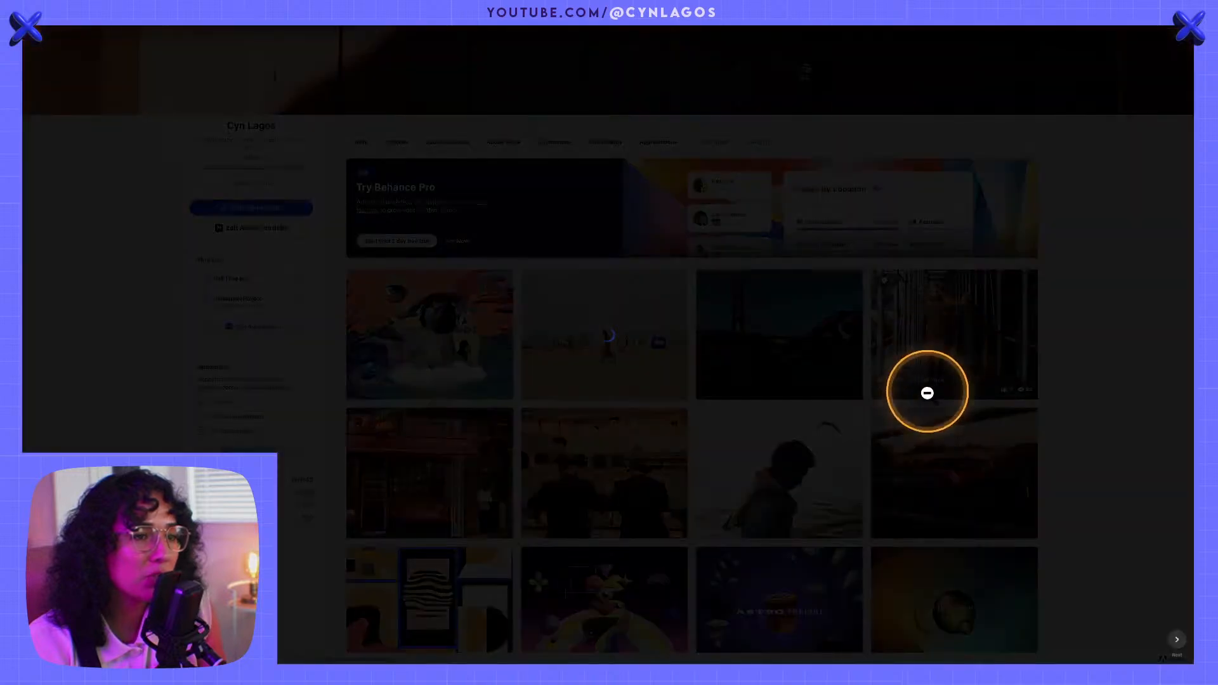
pyautogui.scroll(-3, 818, 526)
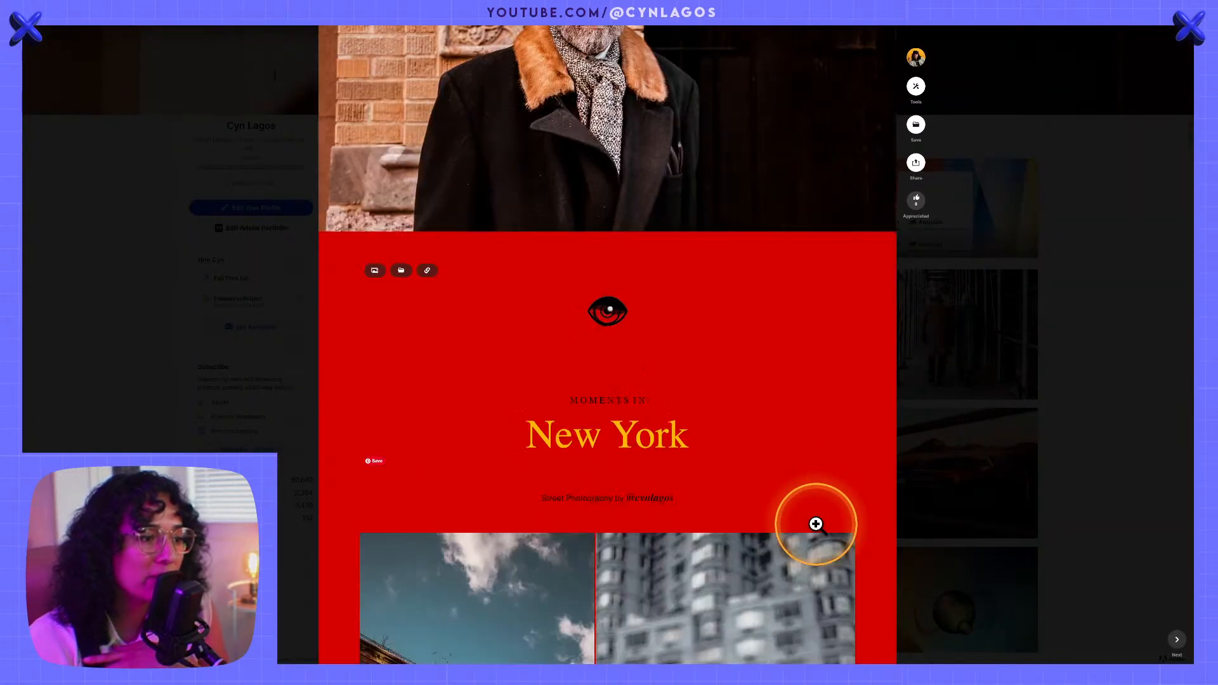
pyautogui.scroll(-6, 817, 528)
pyautogui.scroll(-12, 816, 524)
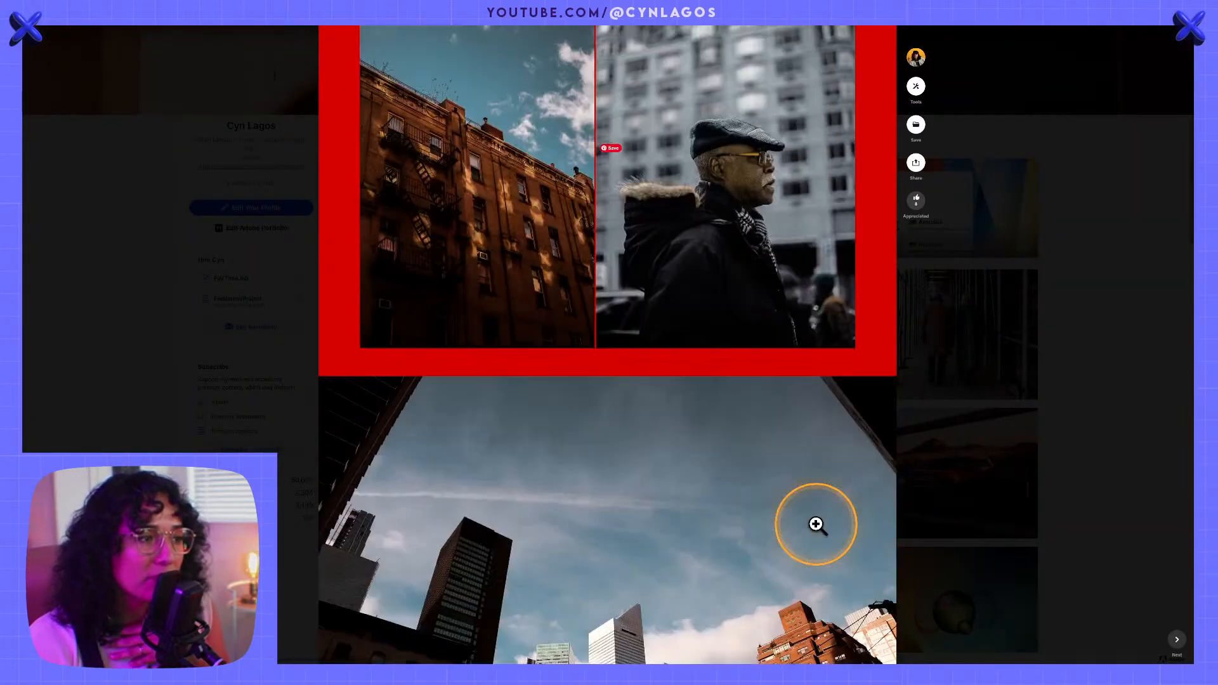
pyautogui.scroll(-1, 816, 524)
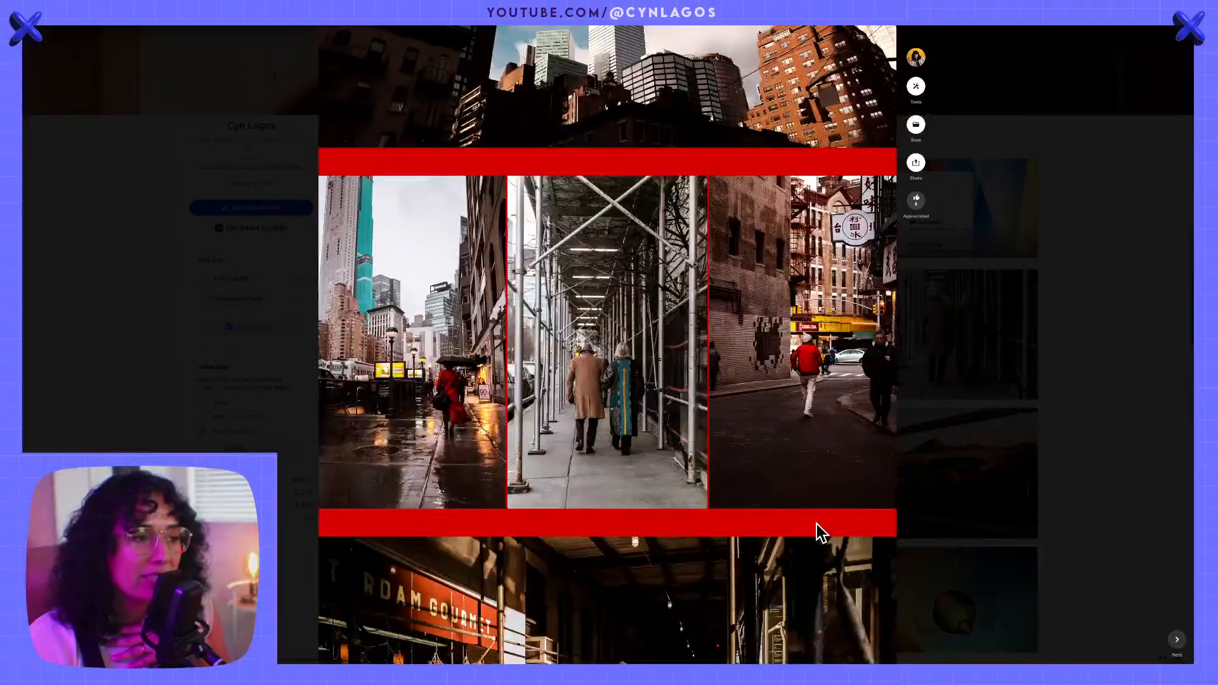
pyautogui.scroll(-3, 816, 524)
pyautogui.scroll(-8, 816, 524)
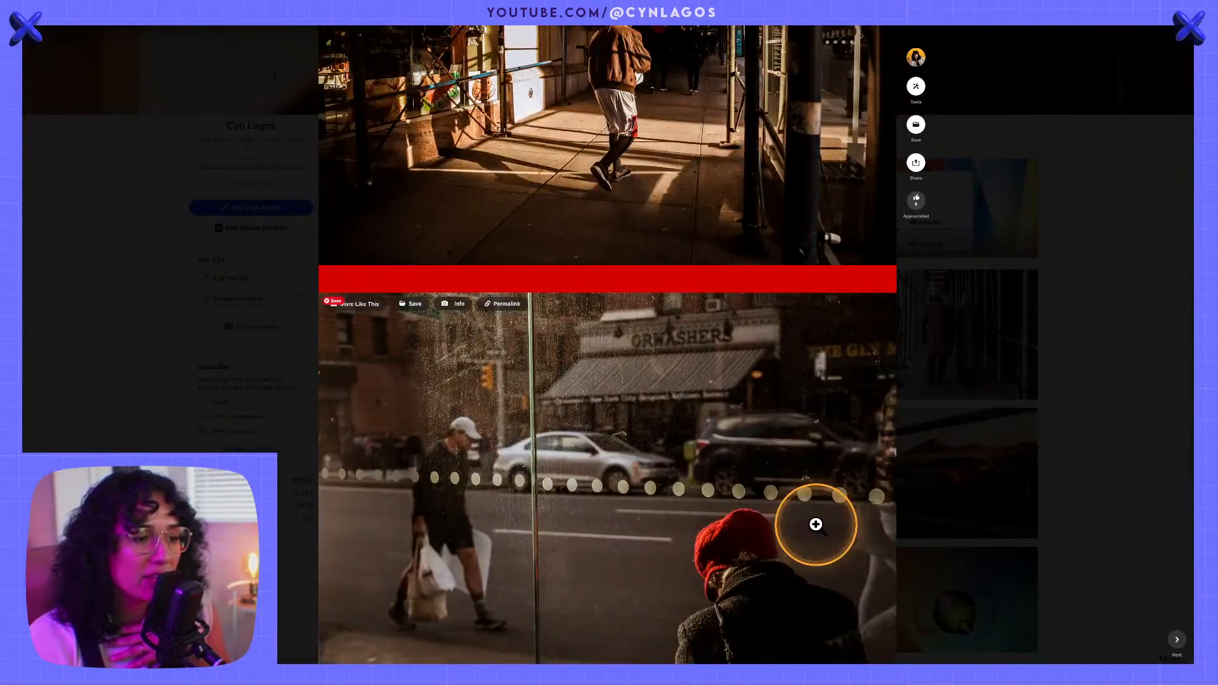
pyautogui.scroll(-4, 816, 524)
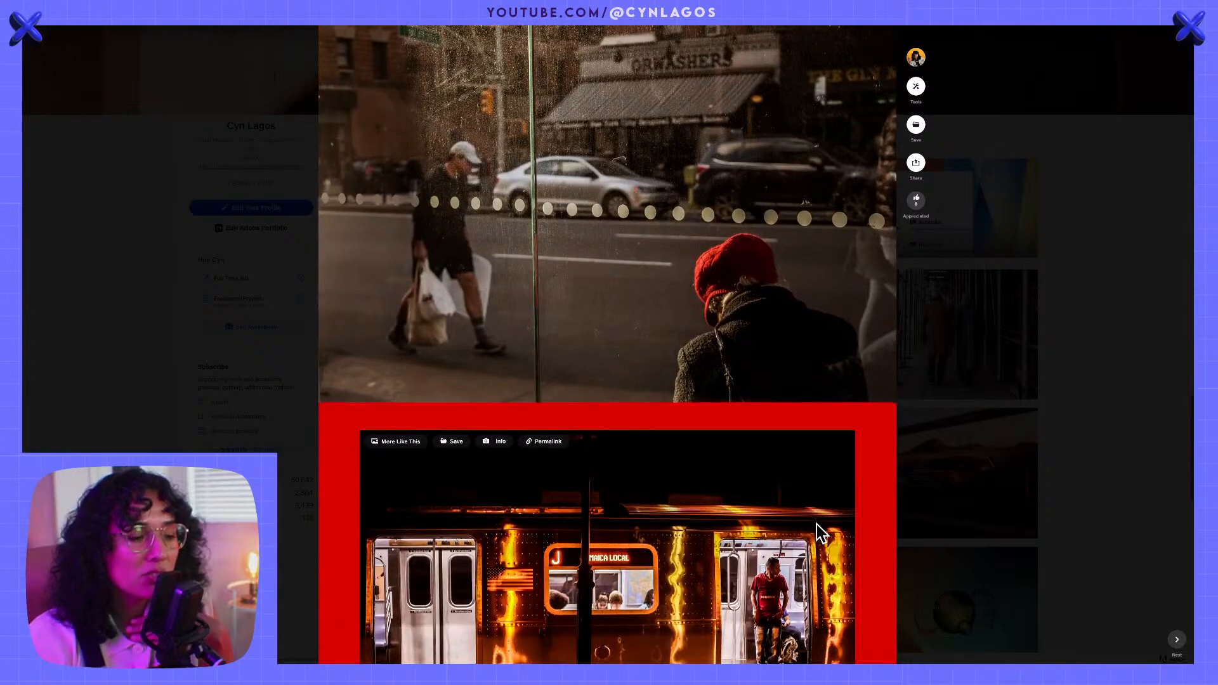
pyautogui.scroll(-1, 817, 526)
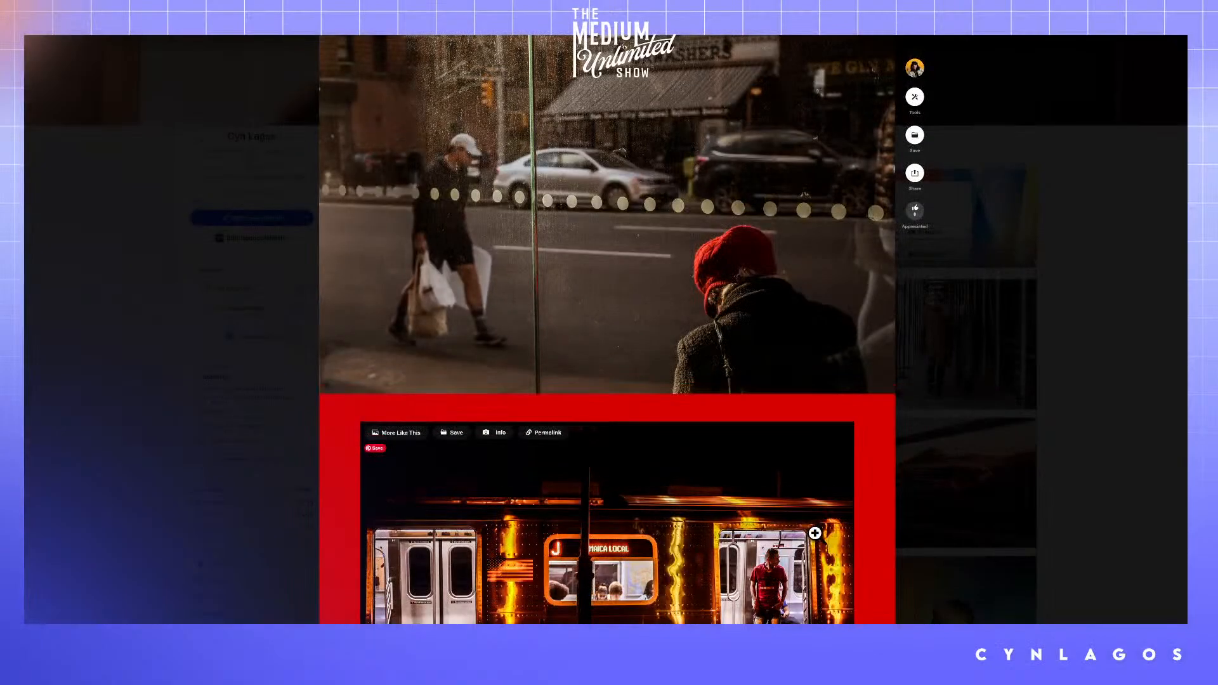
pyautogui.scroll(-6, 809, 549)
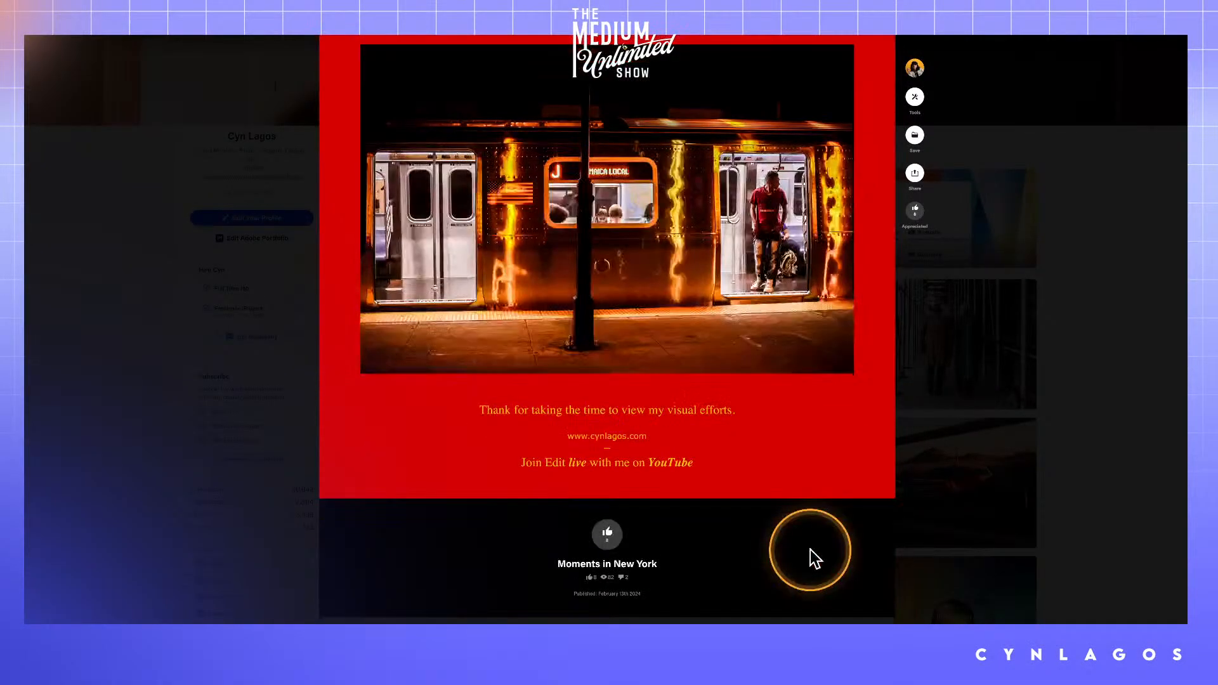
# - Return to the photo of the man walking past the gourmet shop, view it enlarged, and exit to the profile
pyautogui.scroll(7, 810, 550)
pyautogui.scroll(10, 809, 550)
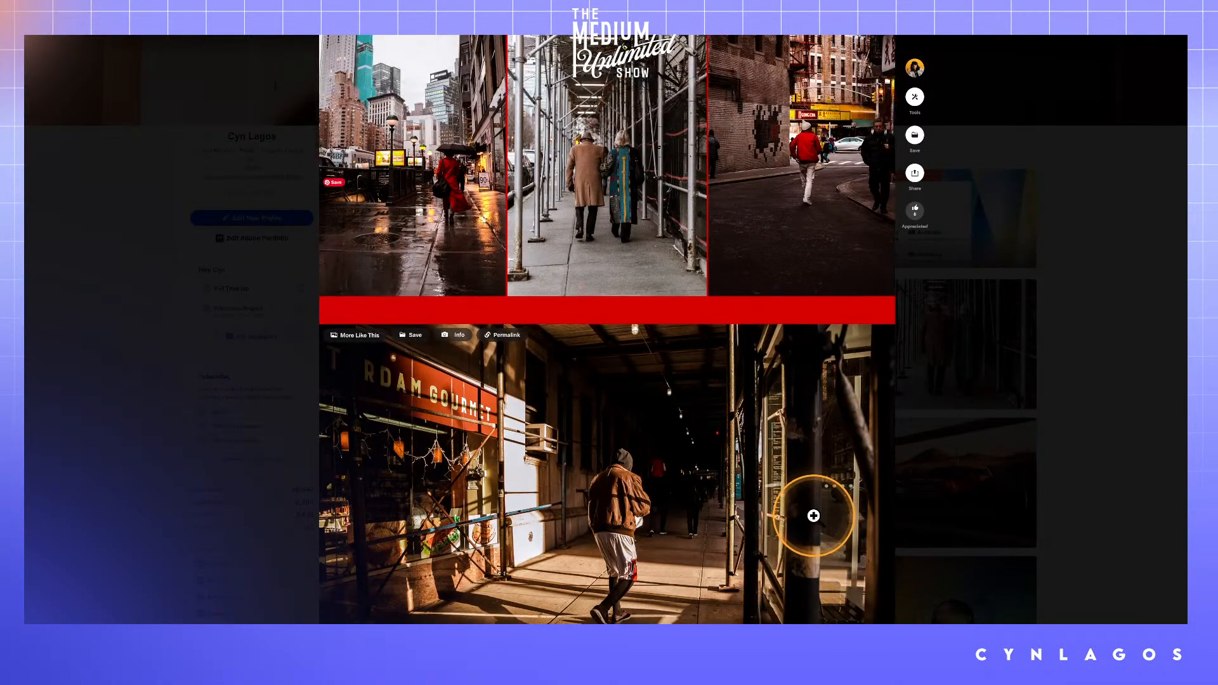
pyautogui.click(813, 516)
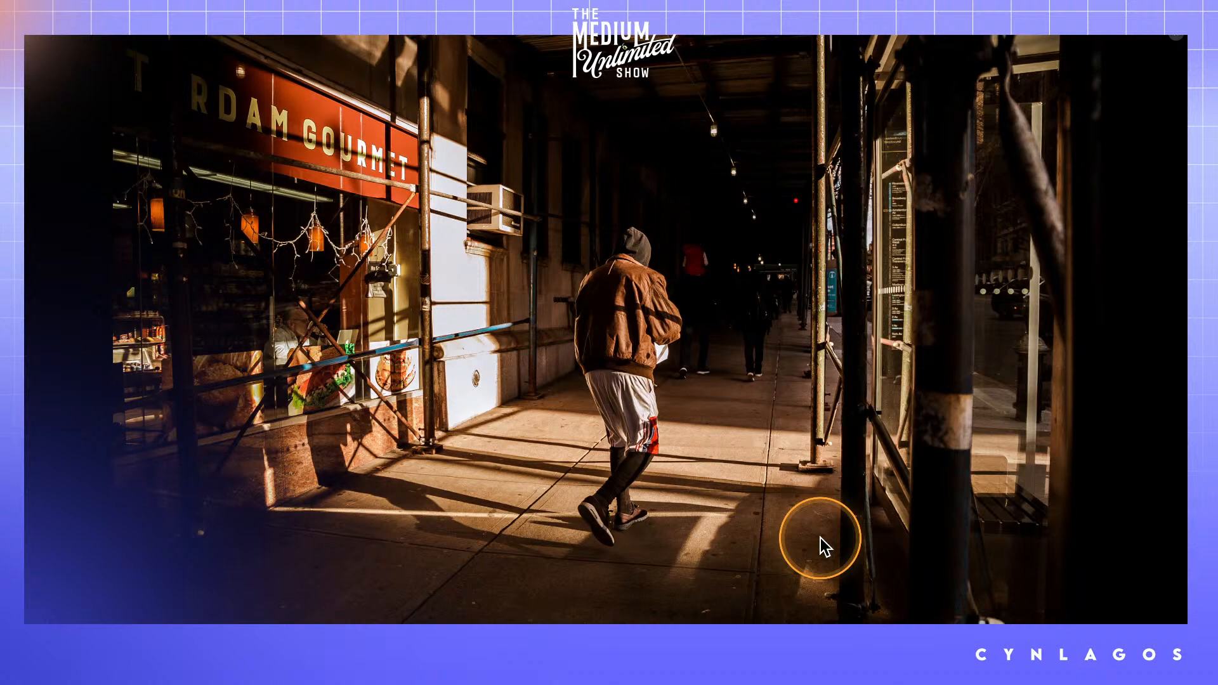
pyautogui.click(820, 538)
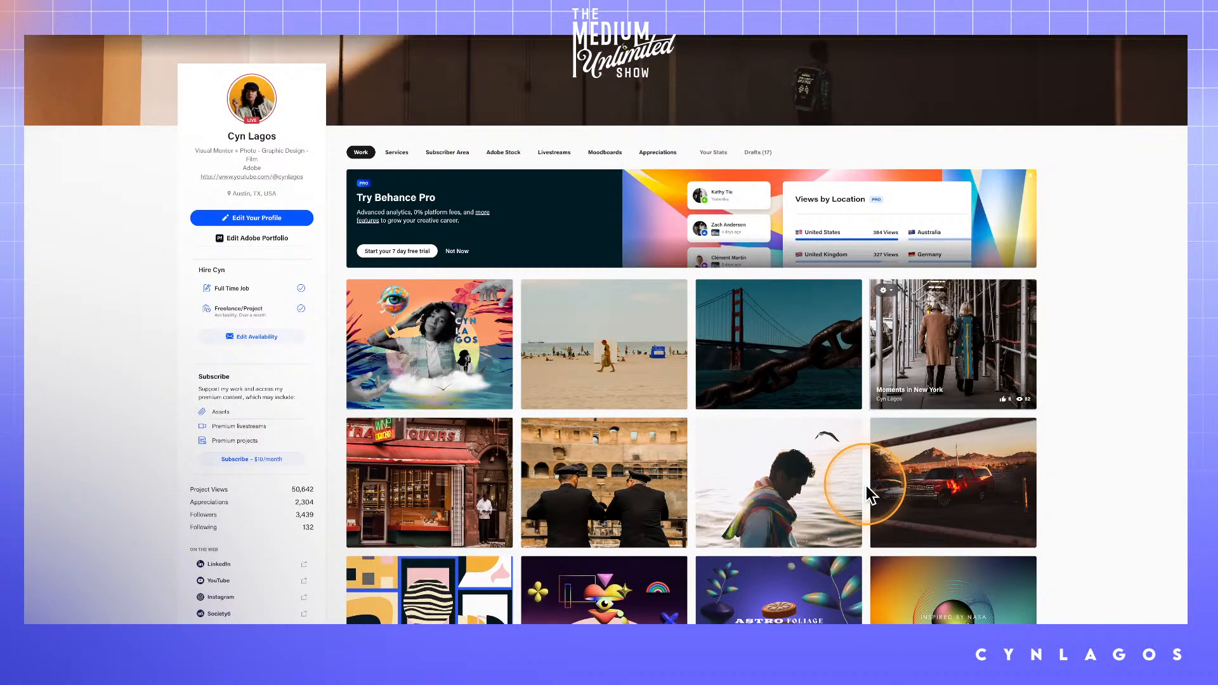
# - Open the "American blues" project, view its photos down to the streetcar scene, and close it
pyautogui.click(837, 337)
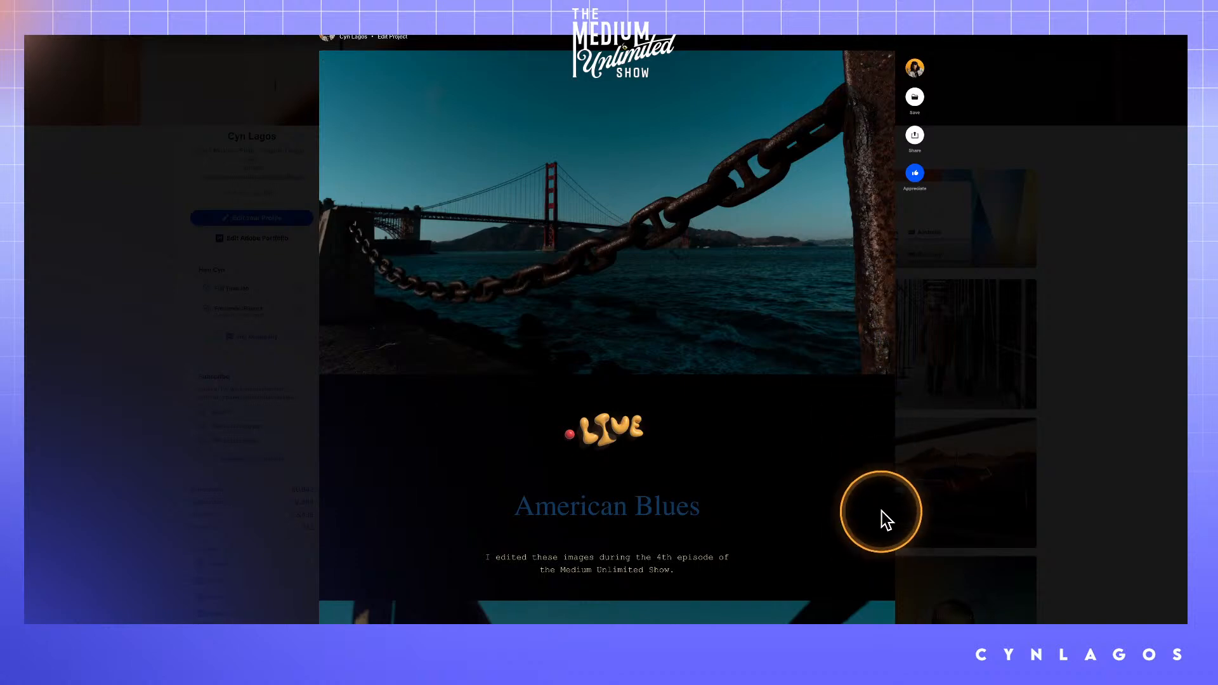
pyautogui.scroll(-1, 882, 512)
pyautogui.scroll(-5, 882, 513)
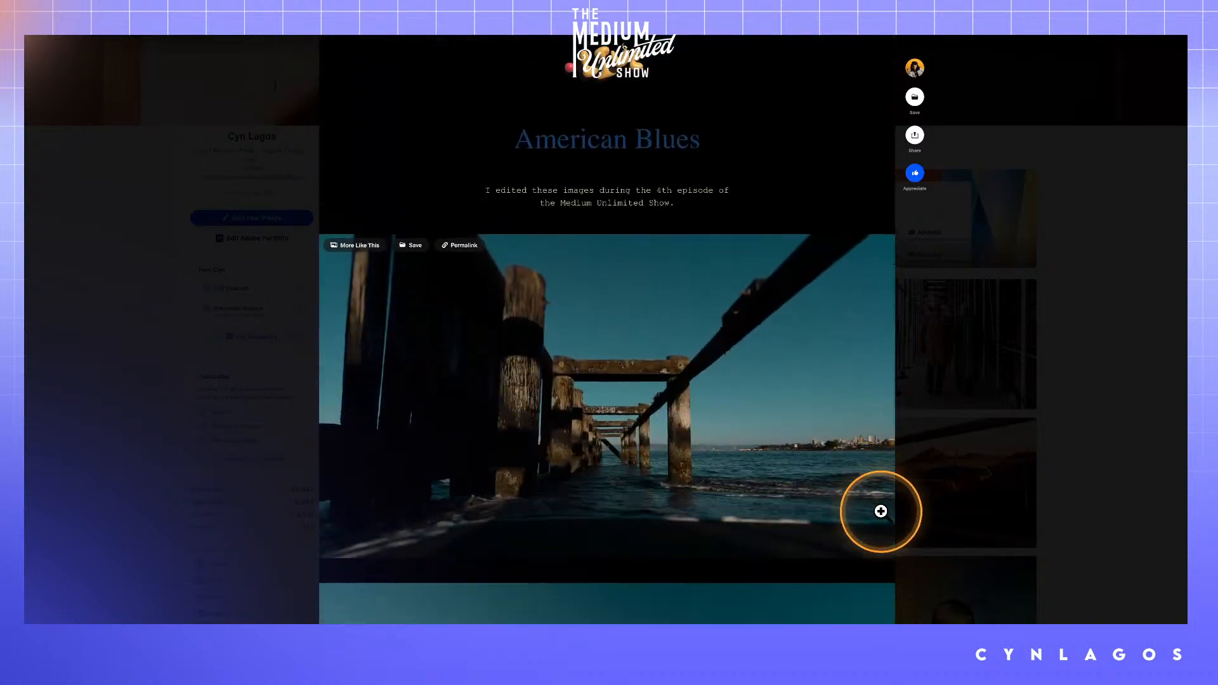
pyautogui.scroll(-5, 880, 512)
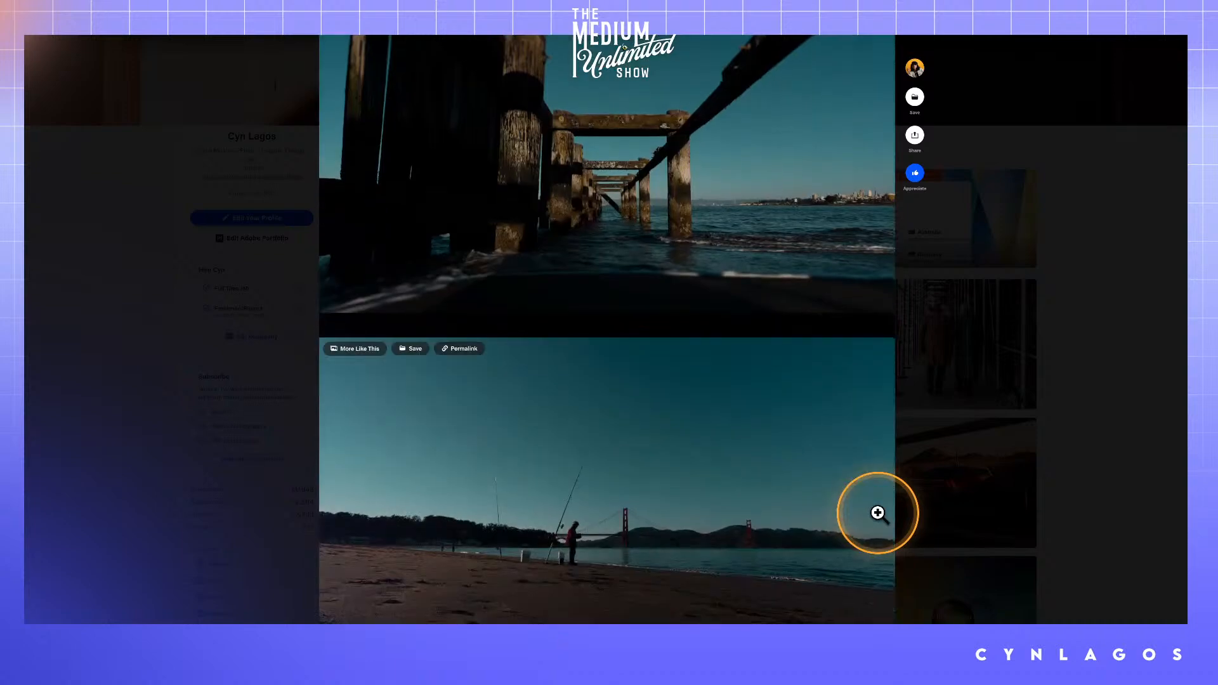
pyautogui.scroll(-6, 878, 513)
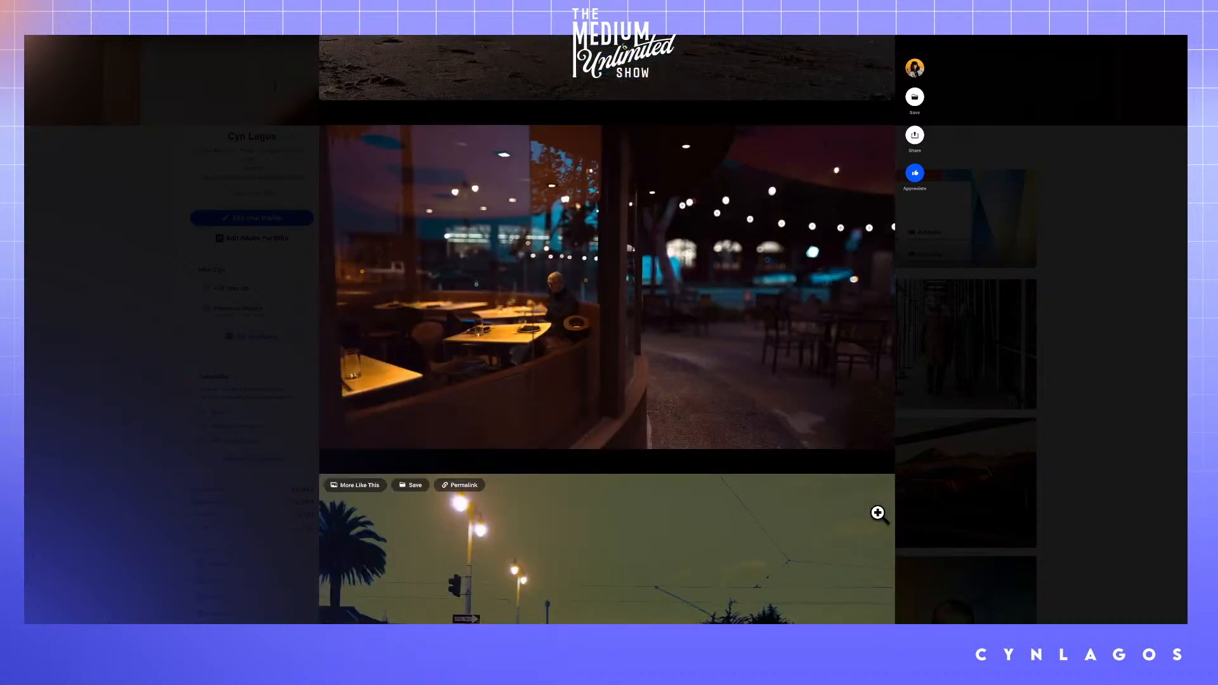
pyautogui.scroll(-1, 878, 512)
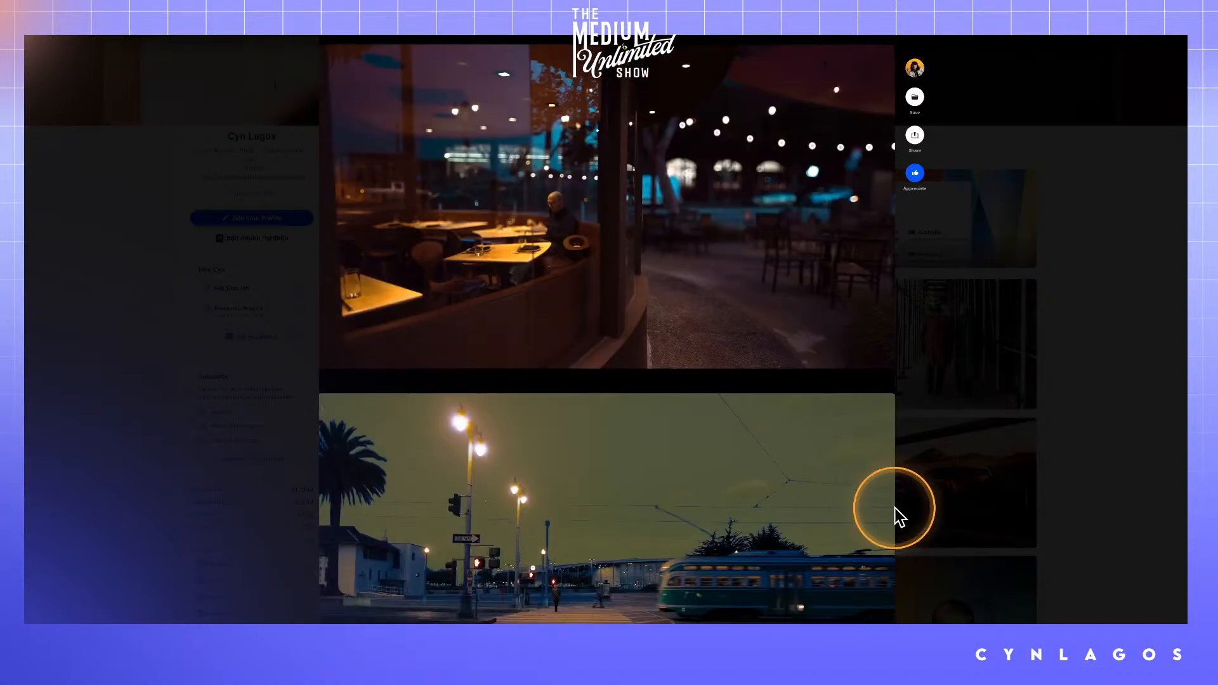
pyautogui.scroll(-3, 895, 516)
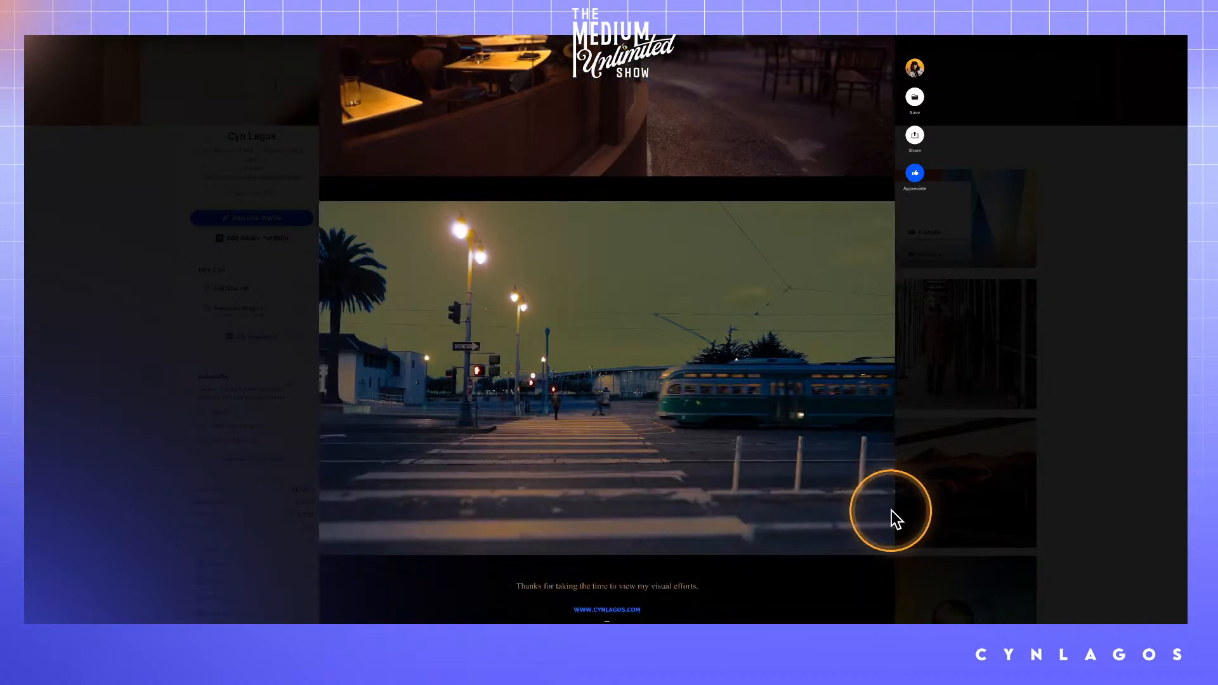
pyautogui.click(1052, 452)
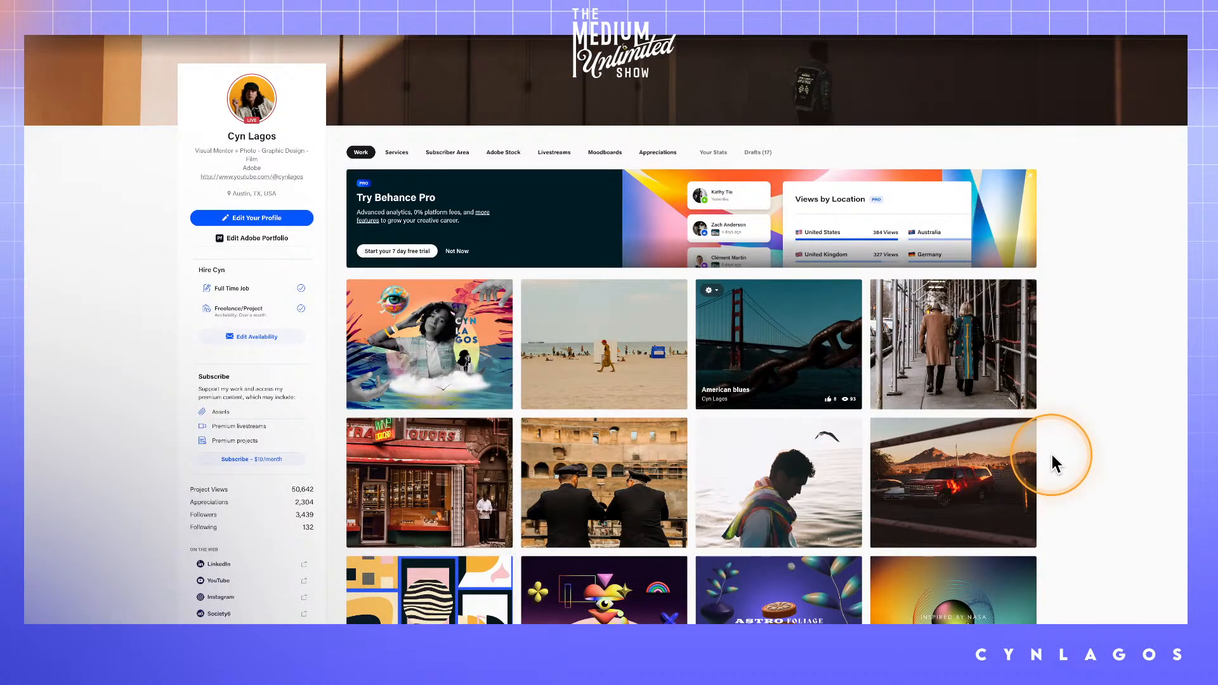
# - Open the "Escapades" project and look through its power line, casino sign and wheelchair photos
pyautogui.scroll(-2, 1051, 452)
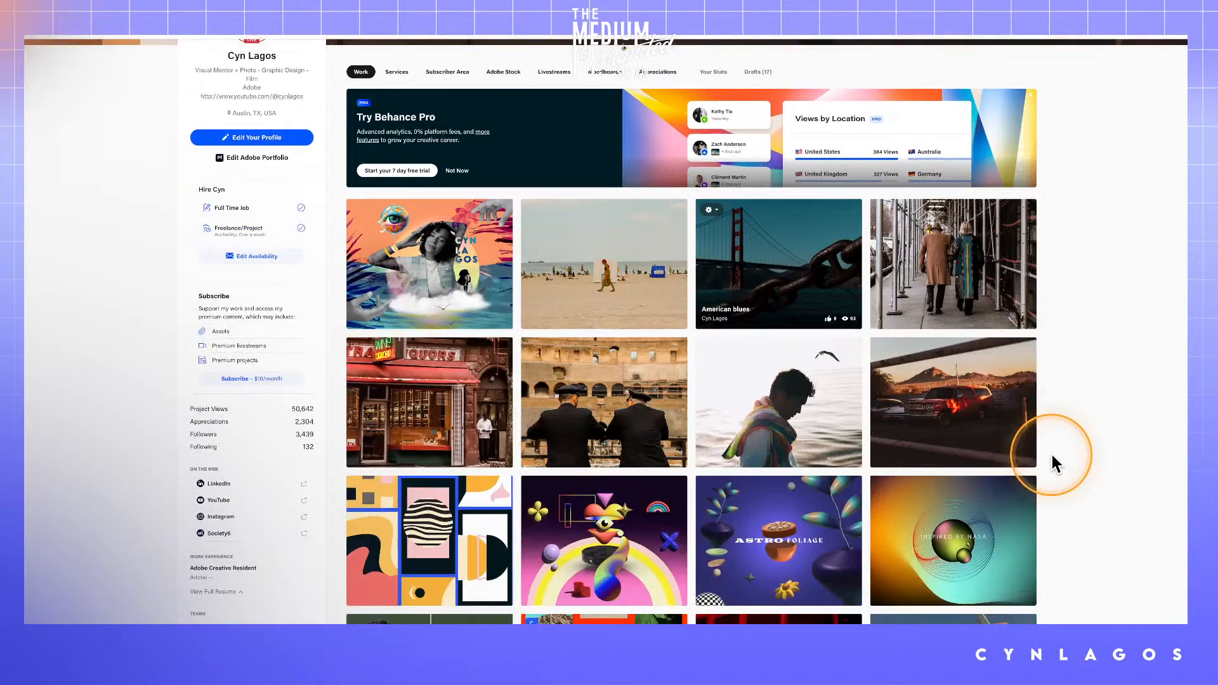
pyautogui.click(1019, 410)
pyautogui.scroll(-4, 816, 481)
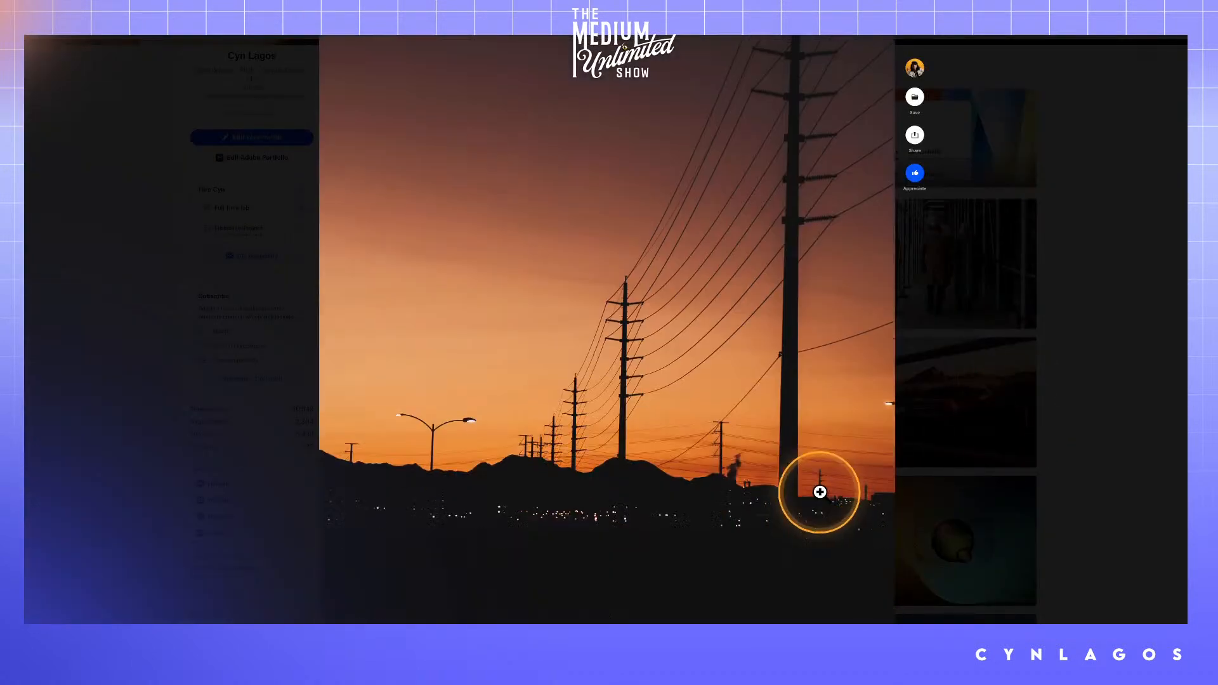
pyautogui.scroll(-1, 845, 545)
pyautogui.scroll(-10, 845, 545)
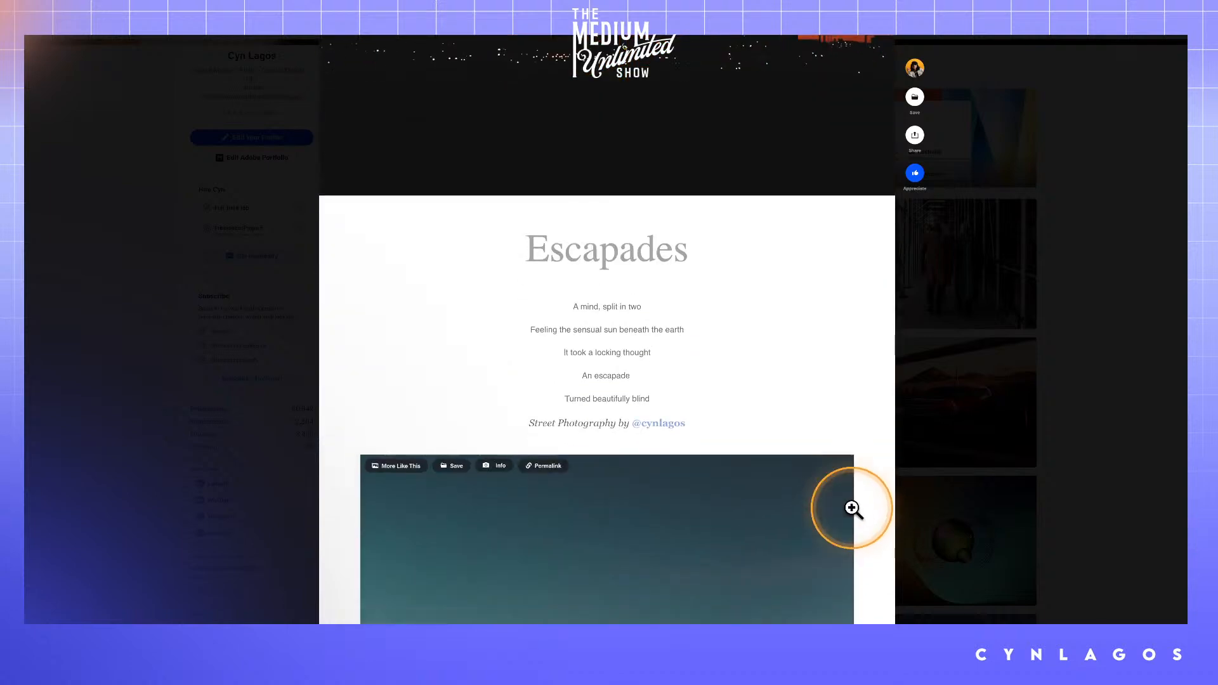
pyautogui.scroll(-2, 846, 522)
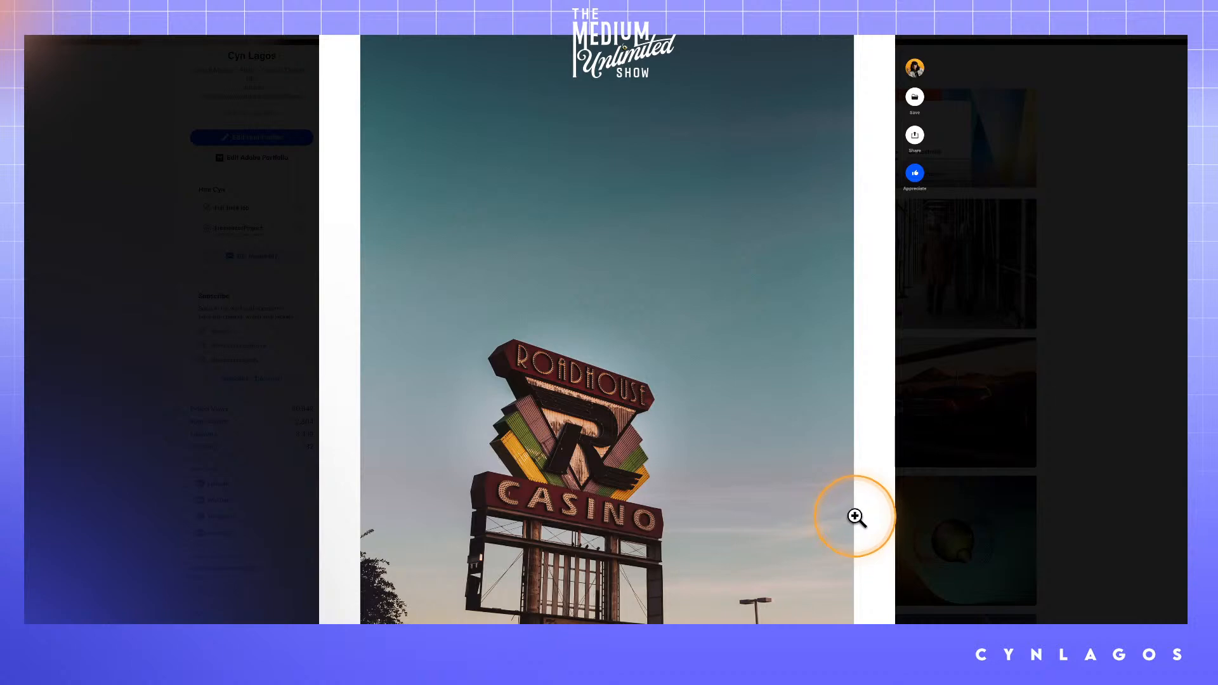
pyautogui.scroll(-3, 855, 521)
pyautogui.scroll(-10, 855, 527)
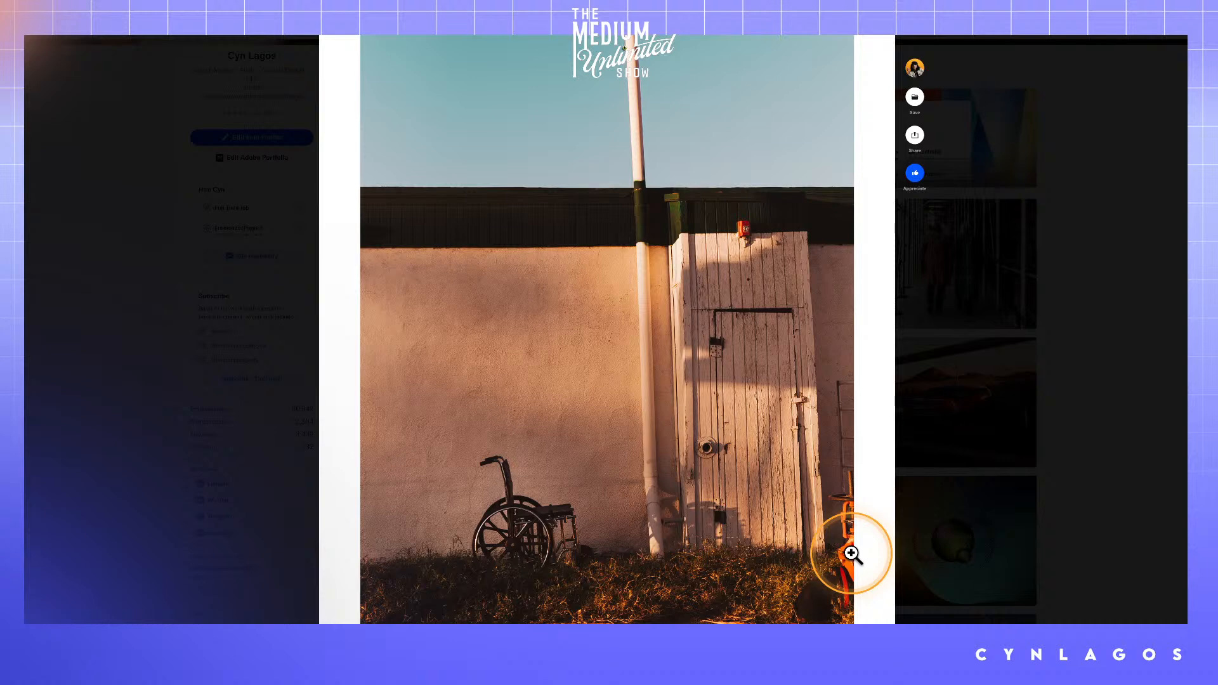
# - View the red truck photo and the thumbnail row at the end of the project, then return to the truck photo
pyautogui.scroll(-10, 862, 539)
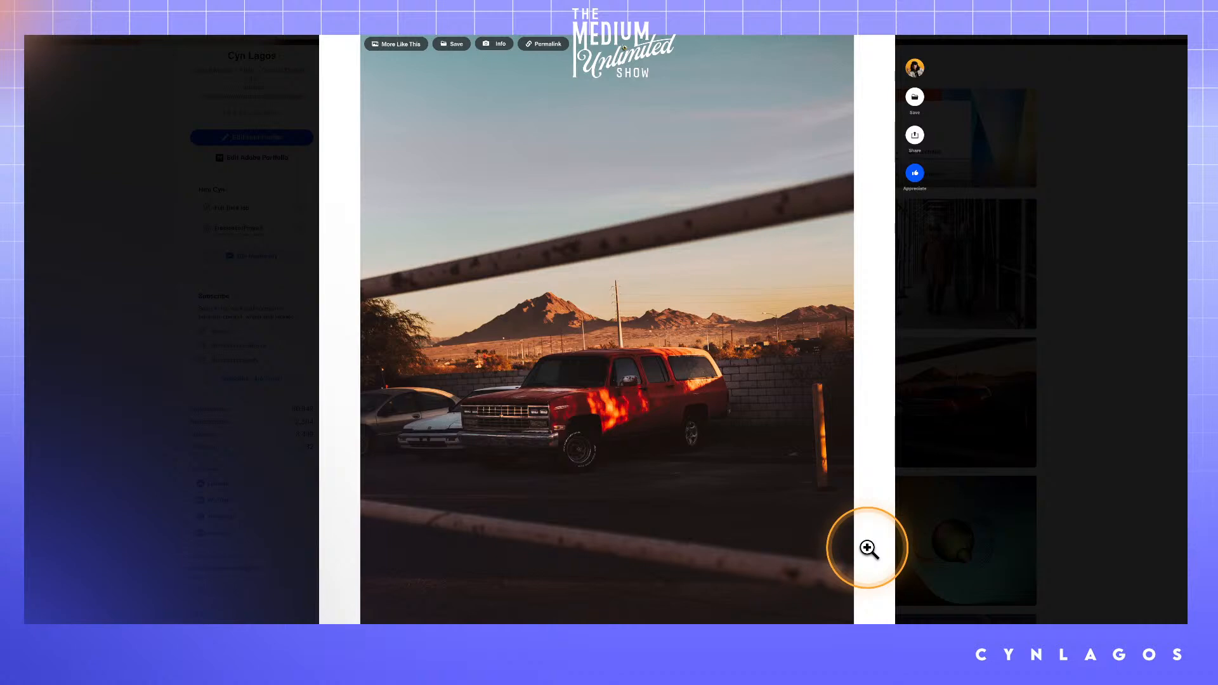
pyautogui.scroll(-2, 868, 549)
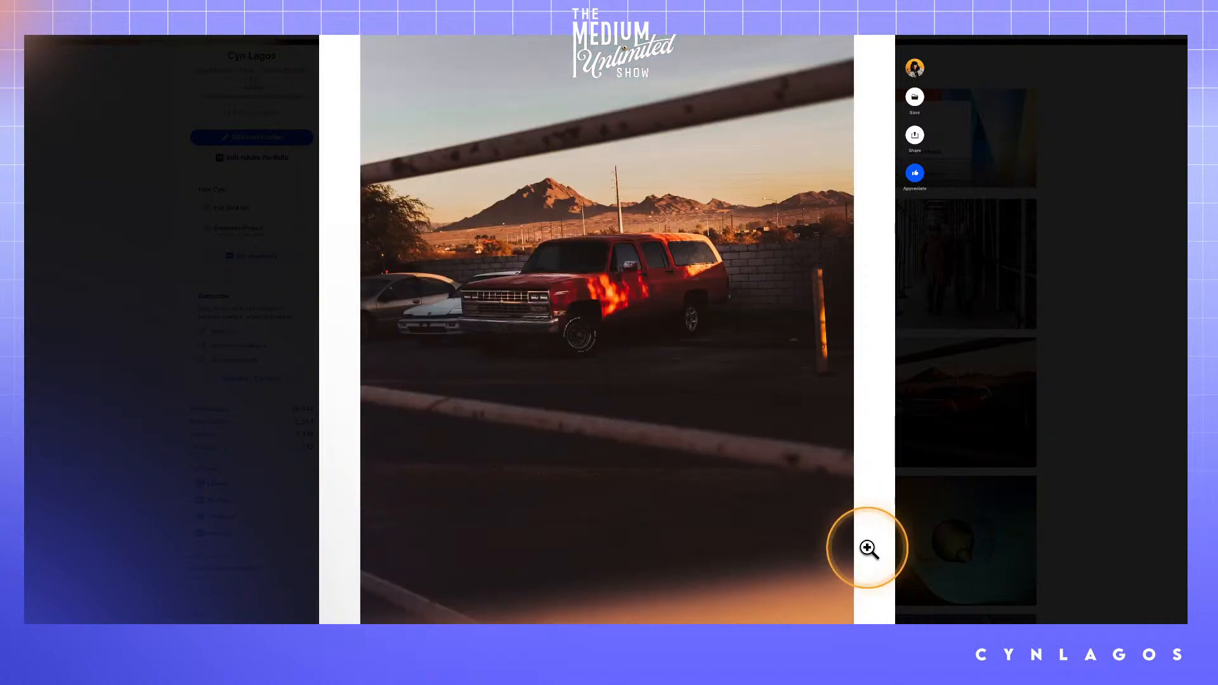
pyautogui.scroll(-4, 868, 549)
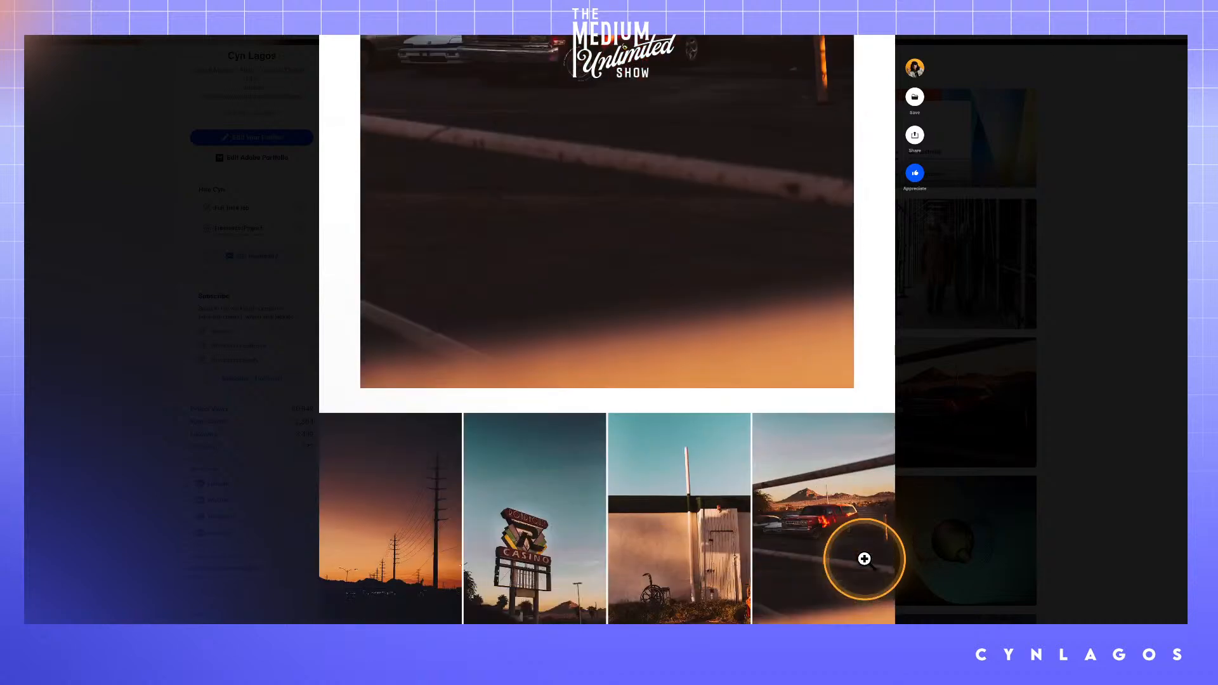
pyautogui.scroll(-1, 864, 558)
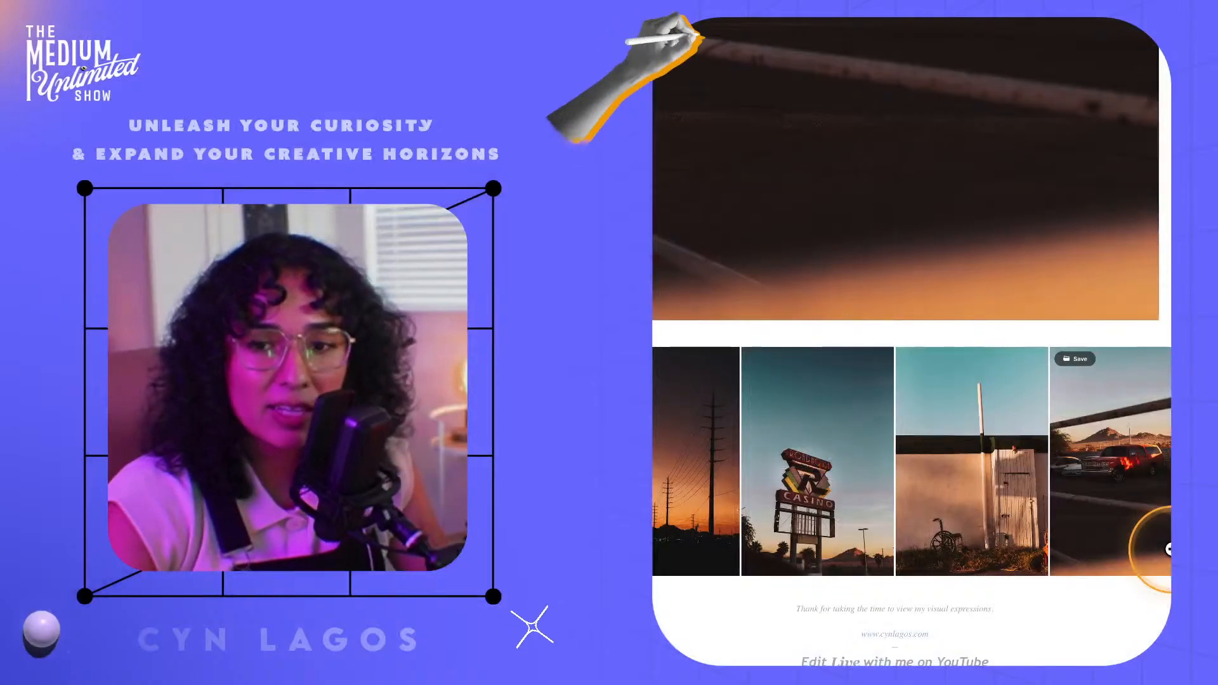
pyautogui.scroll(7, 867, 549)
pyautogui.scroll(2, 1171, 544)
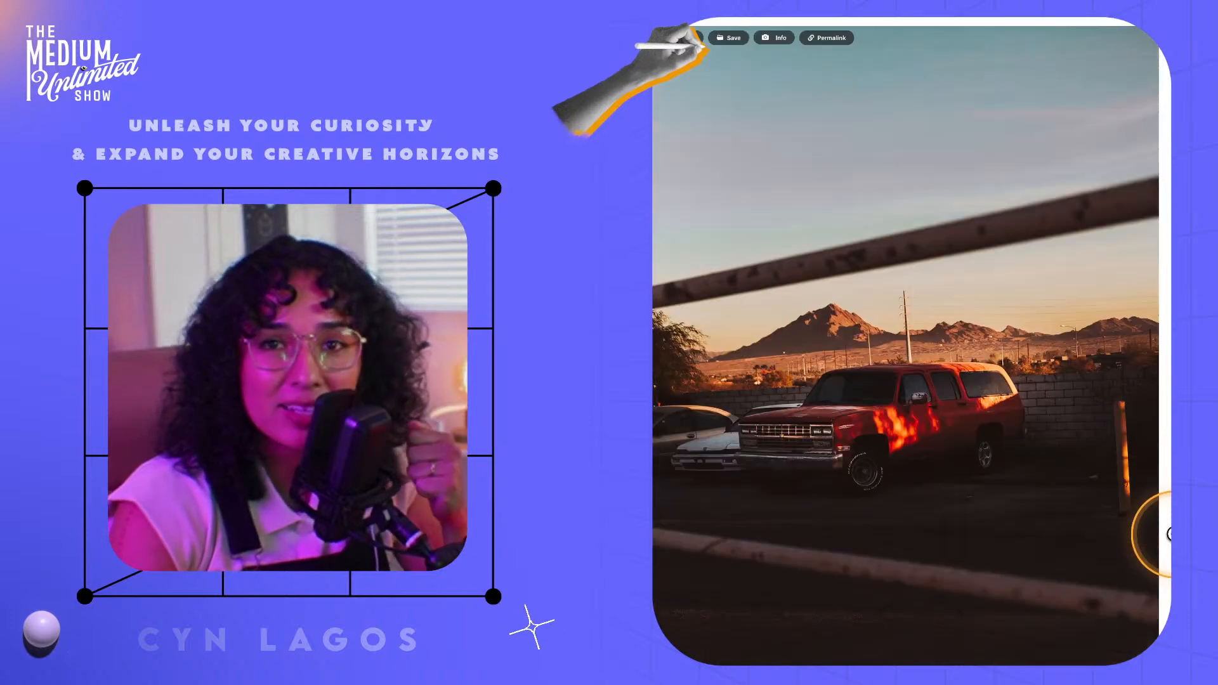
pyautogui.scroll(-1, 1169, 532)
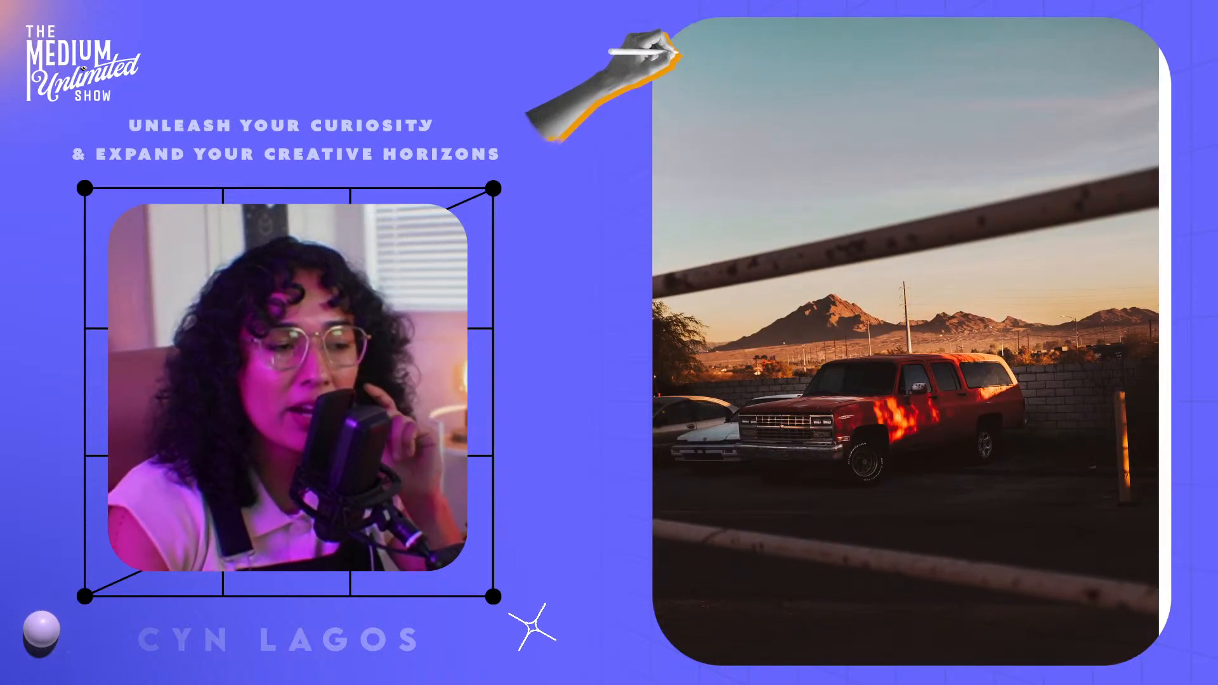
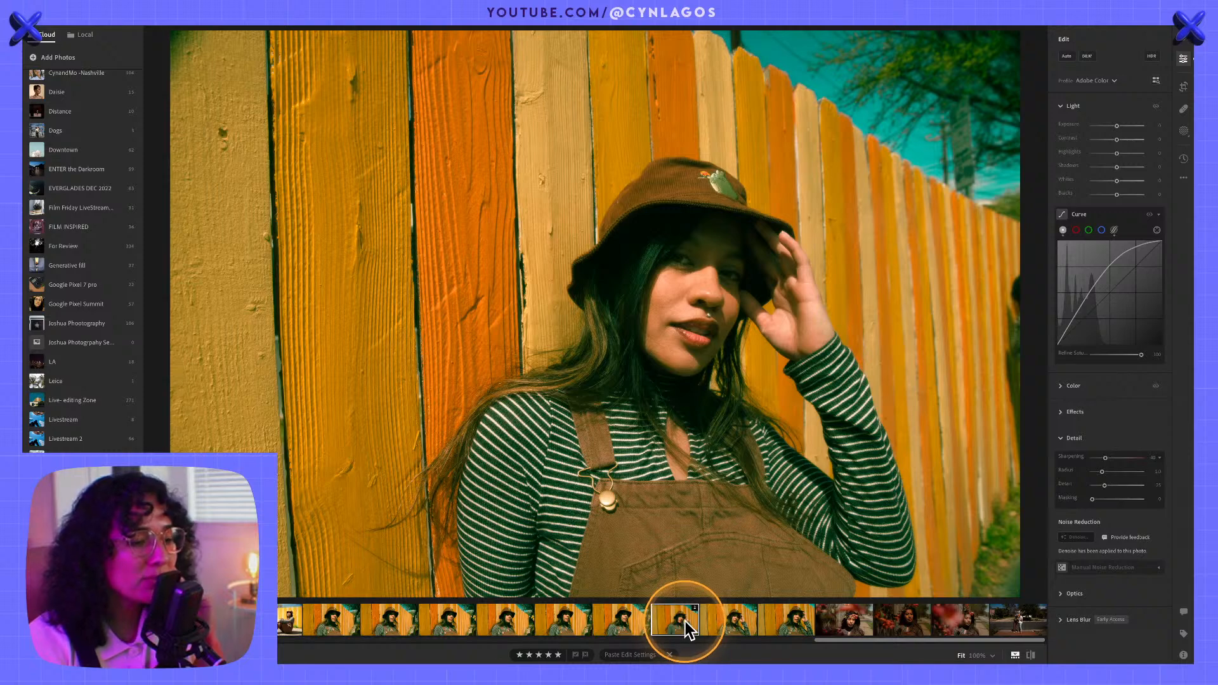
# - Show the selected fence portrait's named versions and compare the original, green shadow and blue shadow edits
pyautogui.click(1183, 159)
pyautogui.click(1088, 166)
pyautogui.click(1090, 109)
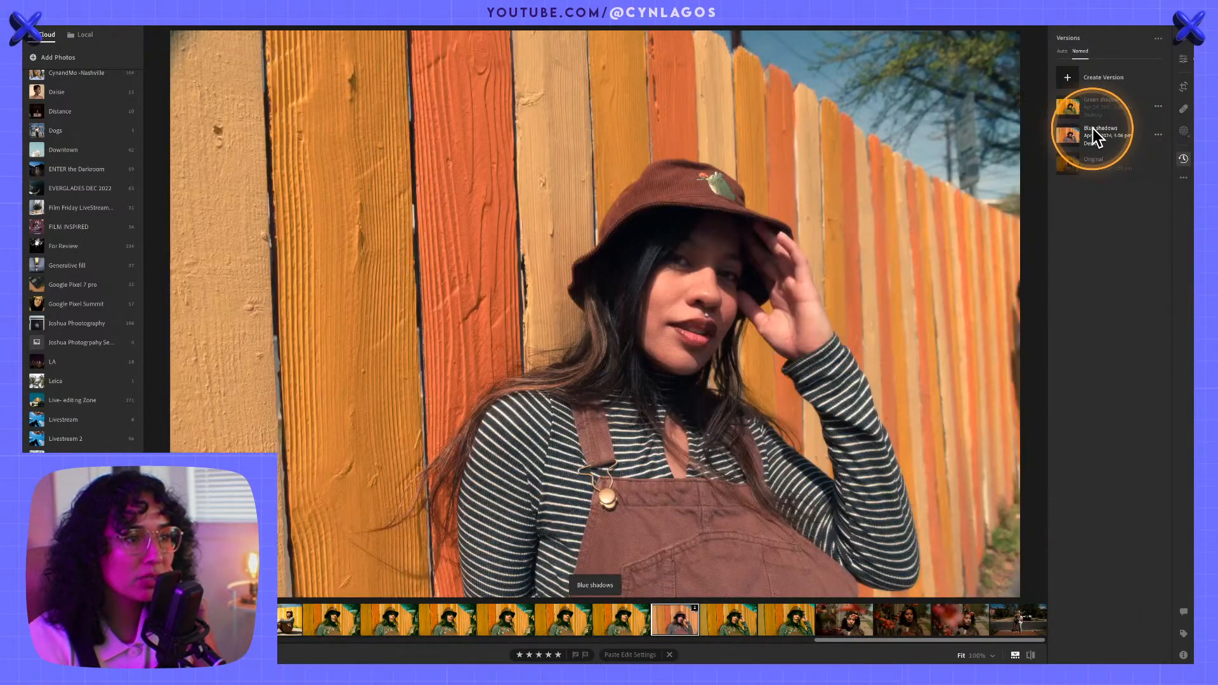
pyautogui.click(1092, 134)
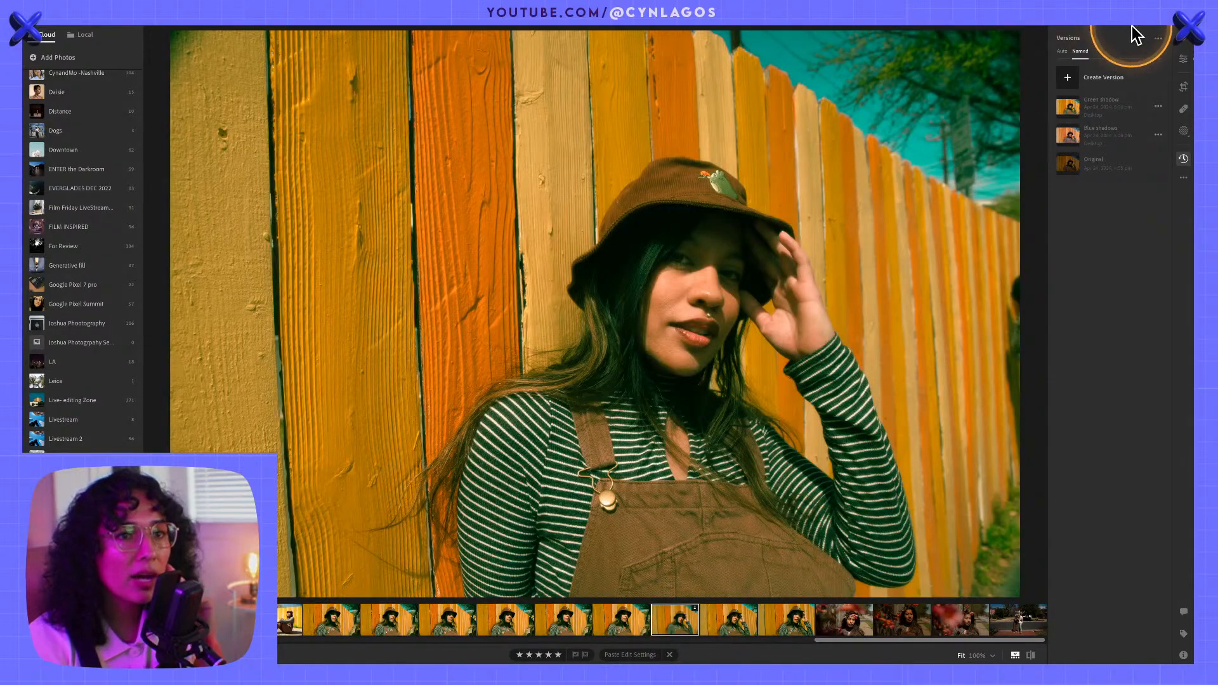
# - Open the Community page and browse the Daily inspiration and Featured photos
pyautogui.scroll(10, 90, 184)
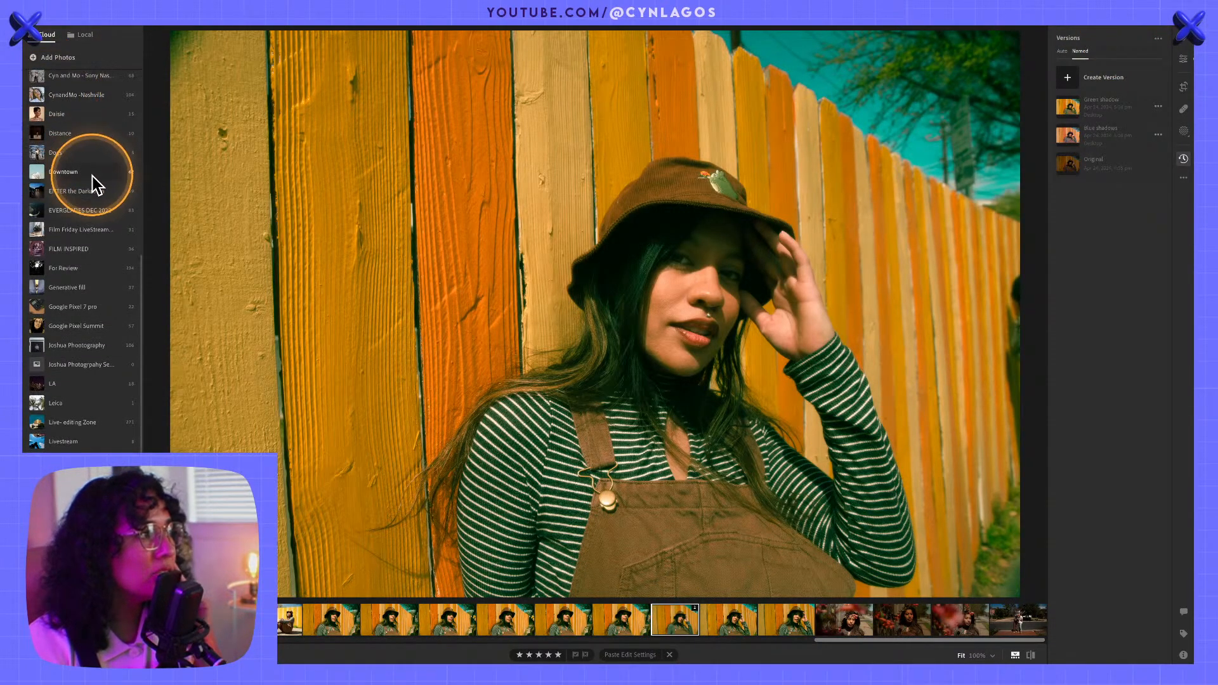
pyautogui.scroll(3, 76, 149)
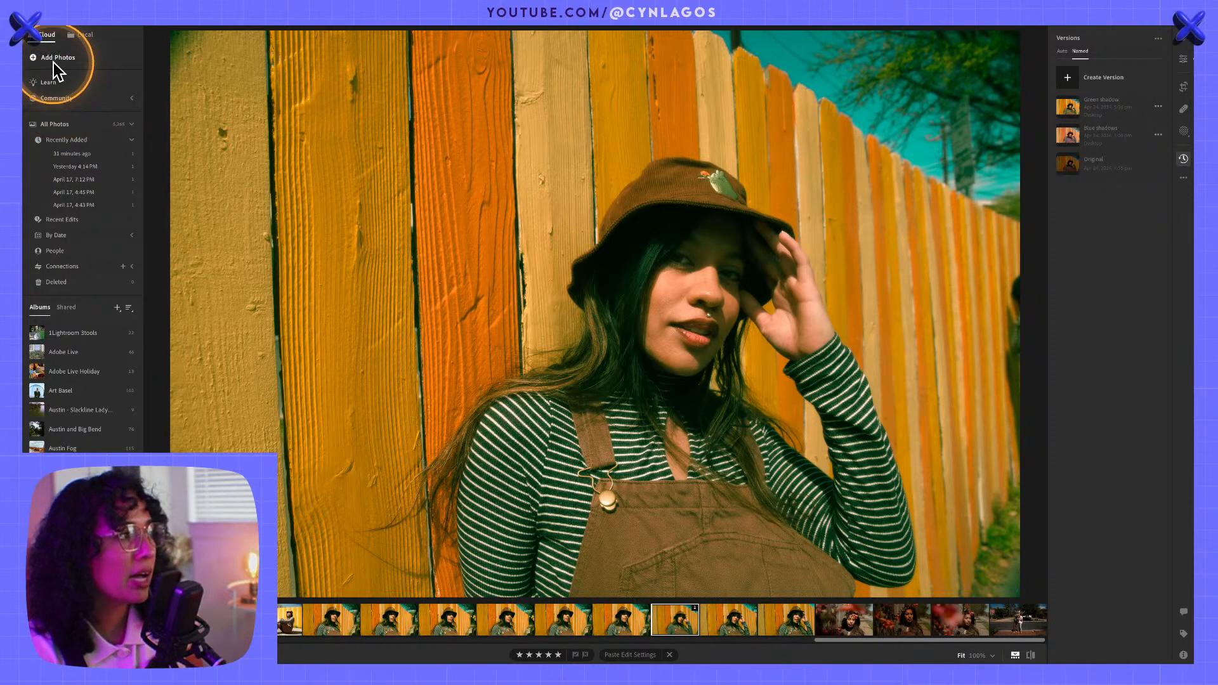
pyautogui.click(55, 102)
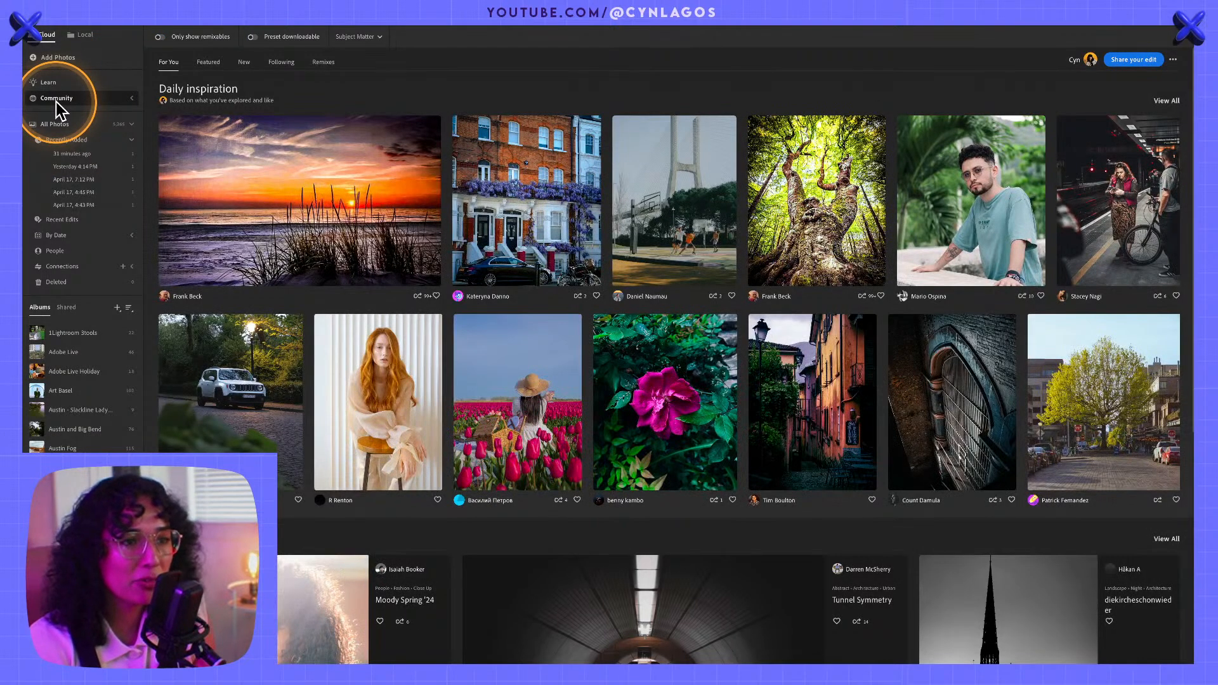
pyautogui.moveTo(966, 460)
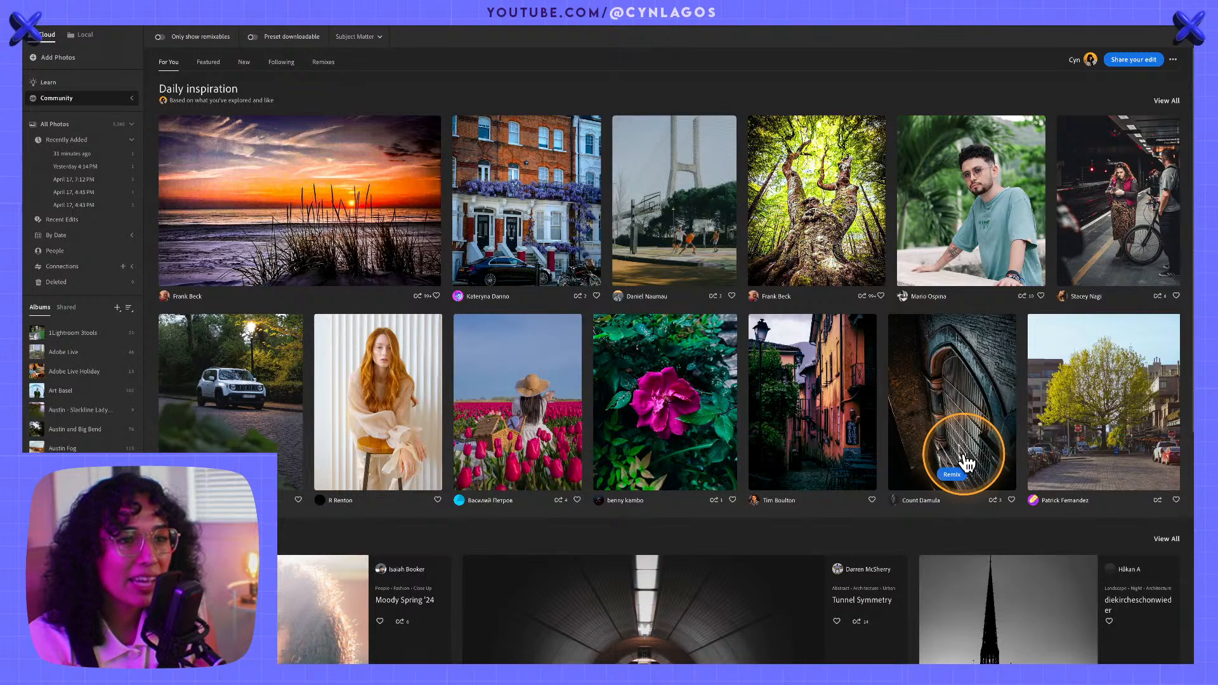
pyautogui.moveTo(913, 142)
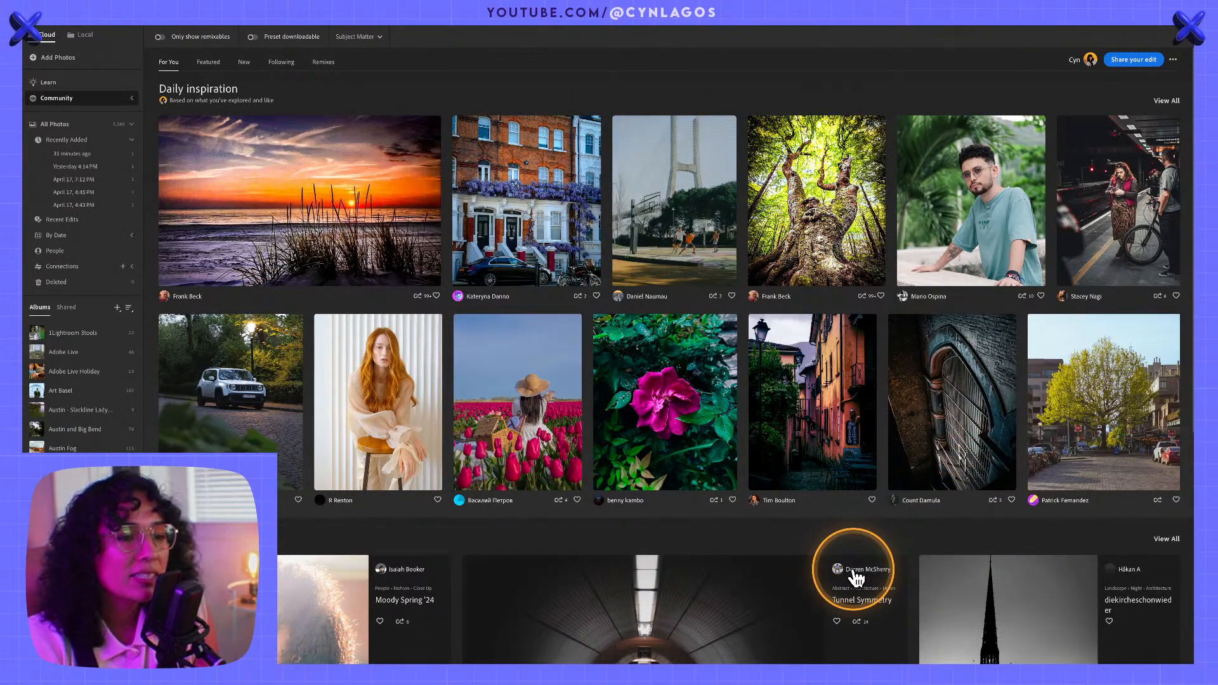
pyautogui.scroll(-3, 856, 577)
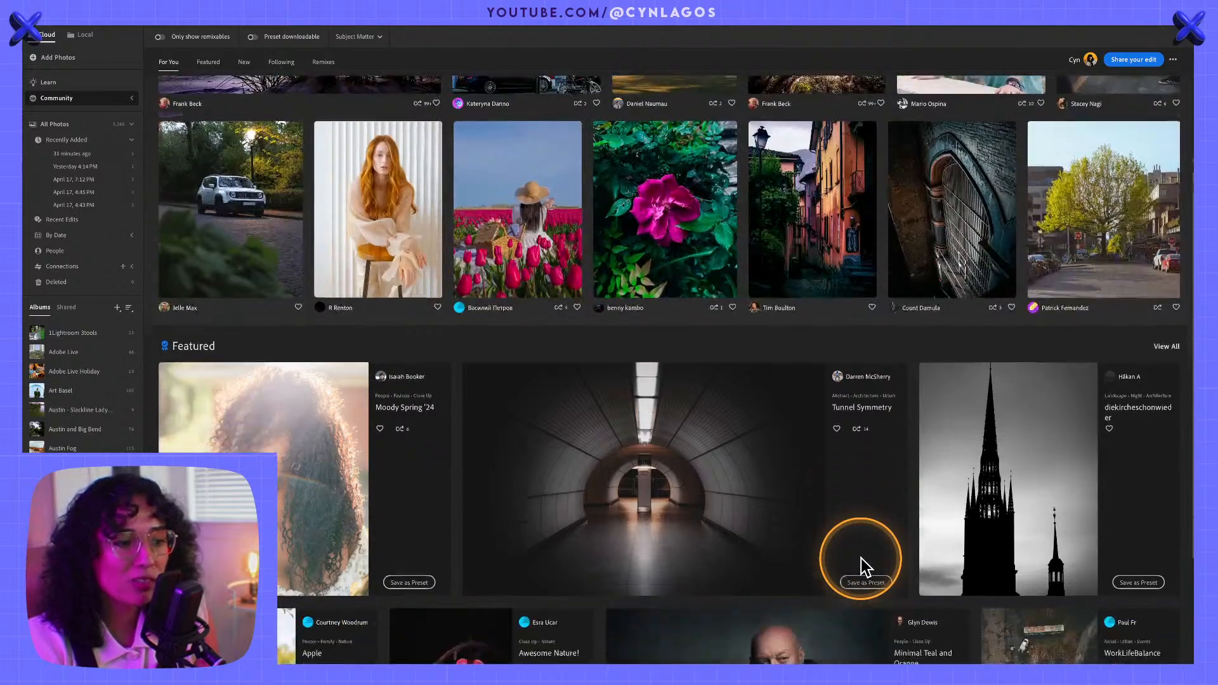
pyautogui.scroll(-2, 864, 566)
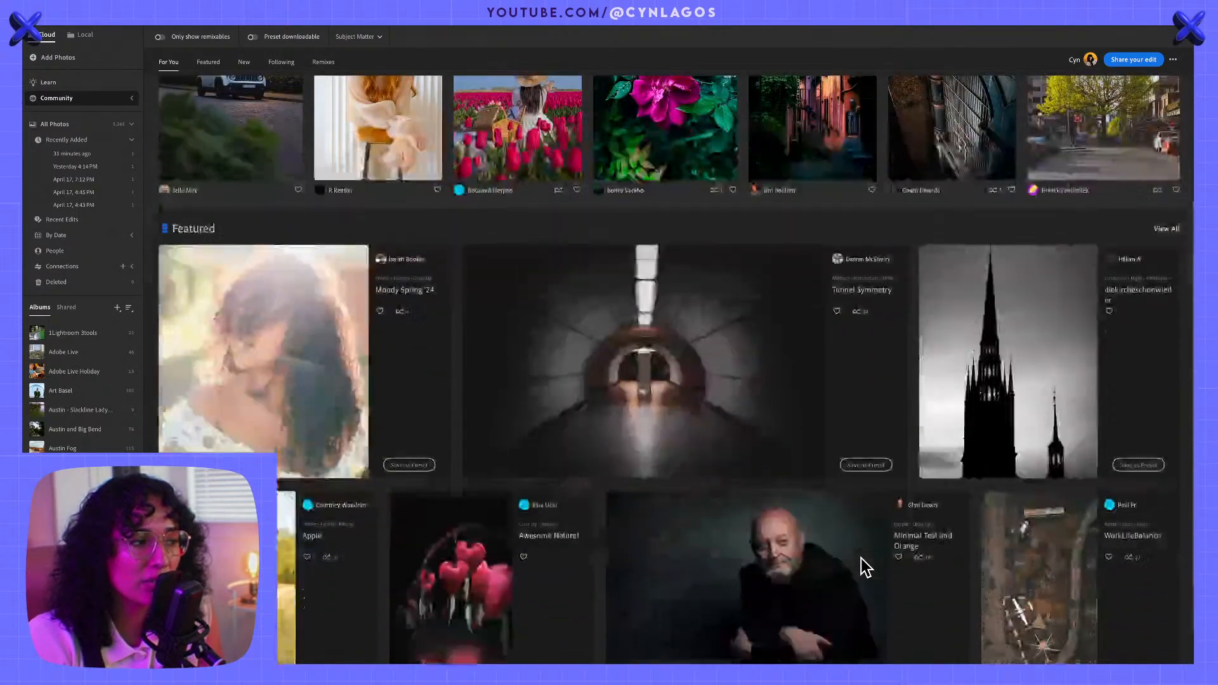
pyautogui.scroll(-1, 860, 570)
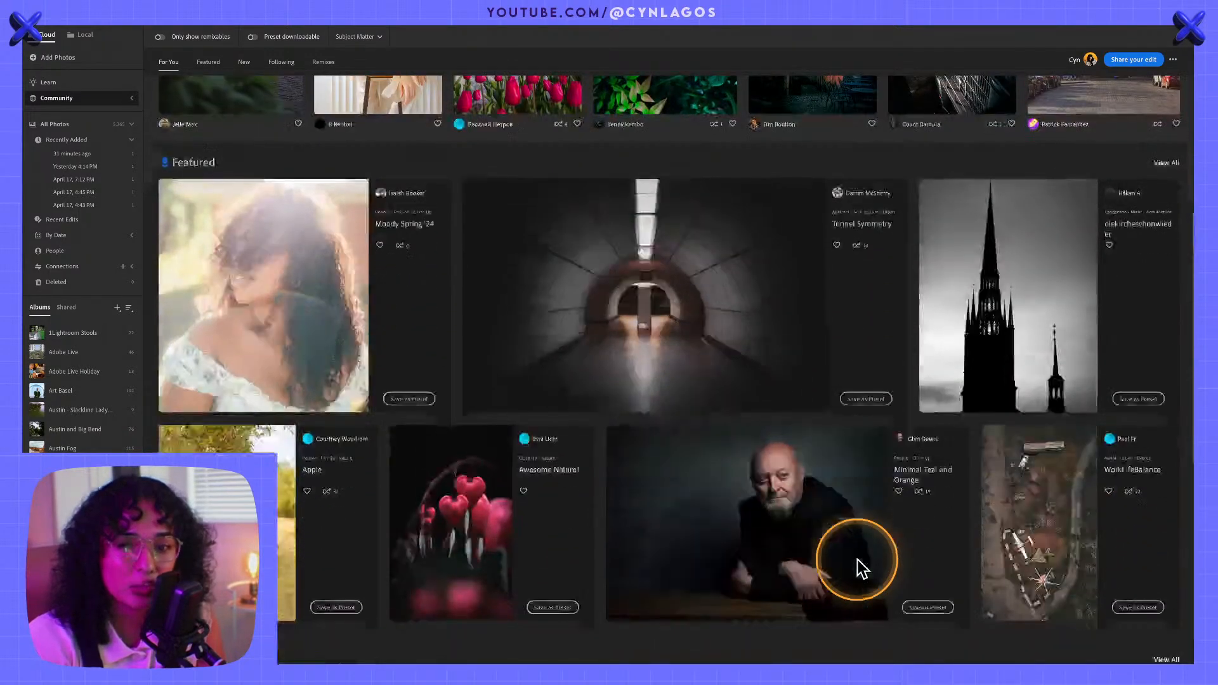
pyautogui.scroll(-1, 863, 568)
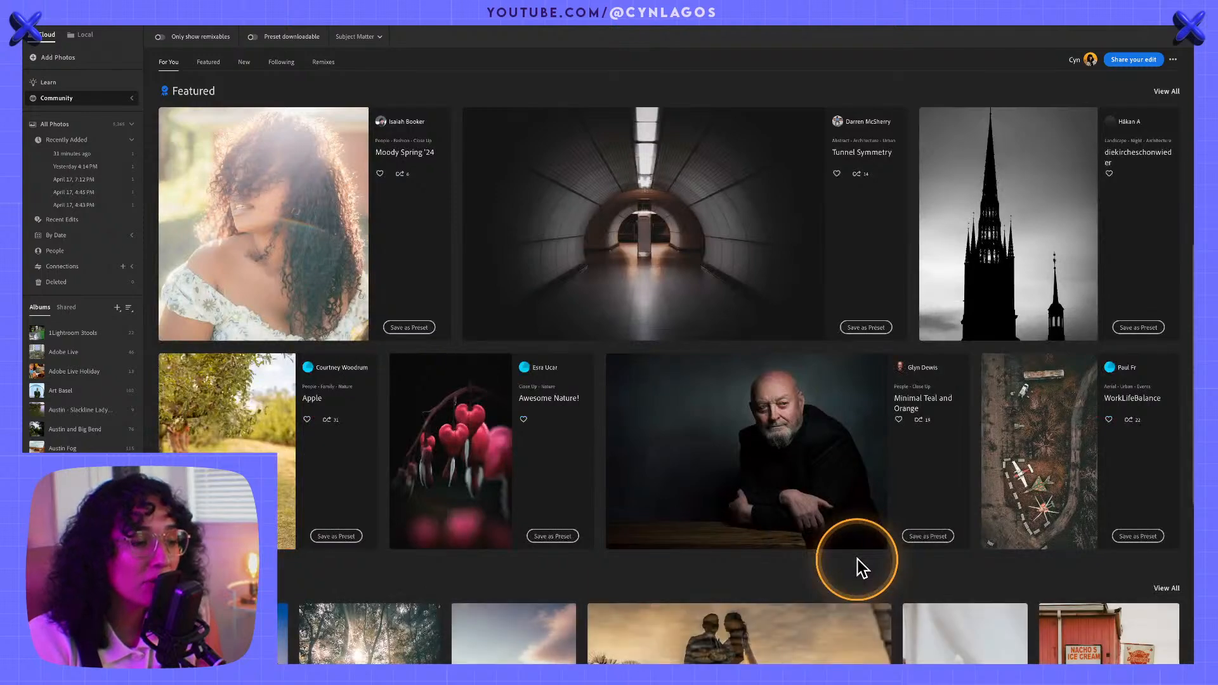
# - Browse the Trending and Get inspired photos in the Community, examining the remix and preset options on the white car photo
pyautogui.scroll(-2, 861, 569)
pyautogui.scroll(-2, 861, 574)
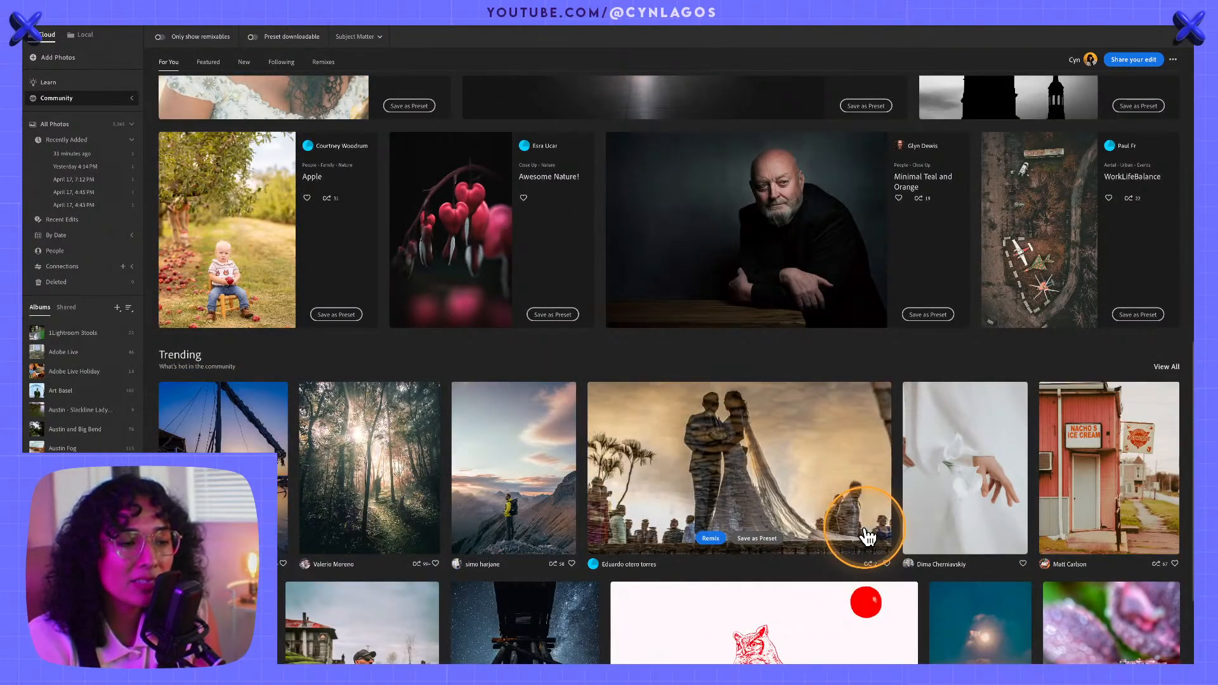
pyautogui.scroll(-1, 864, 540)
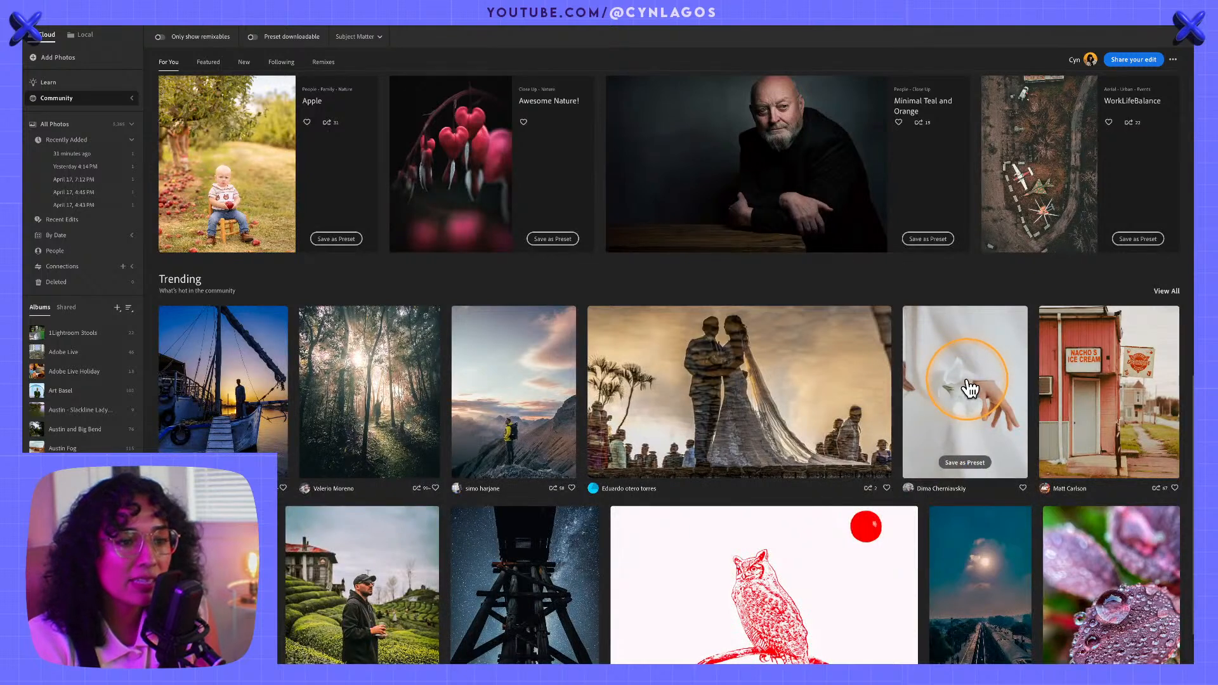
pyautogui.scroll(-1, 943, 547)
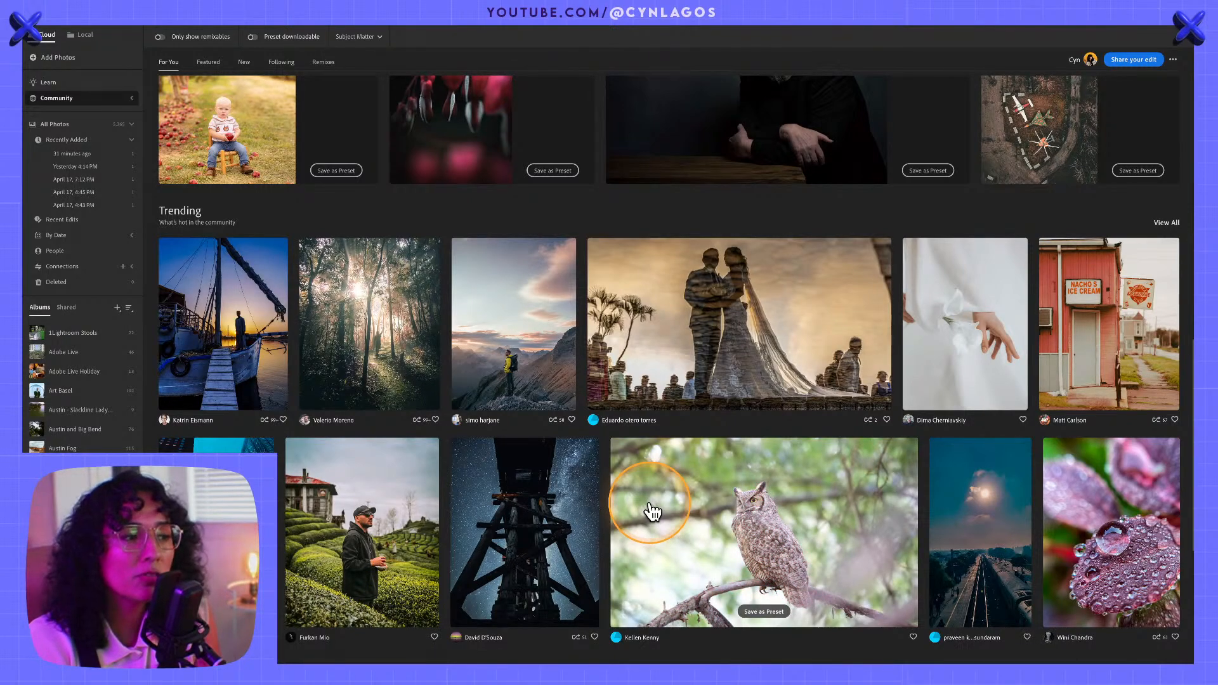
pyautogui.scroll(-3, 644, 512)
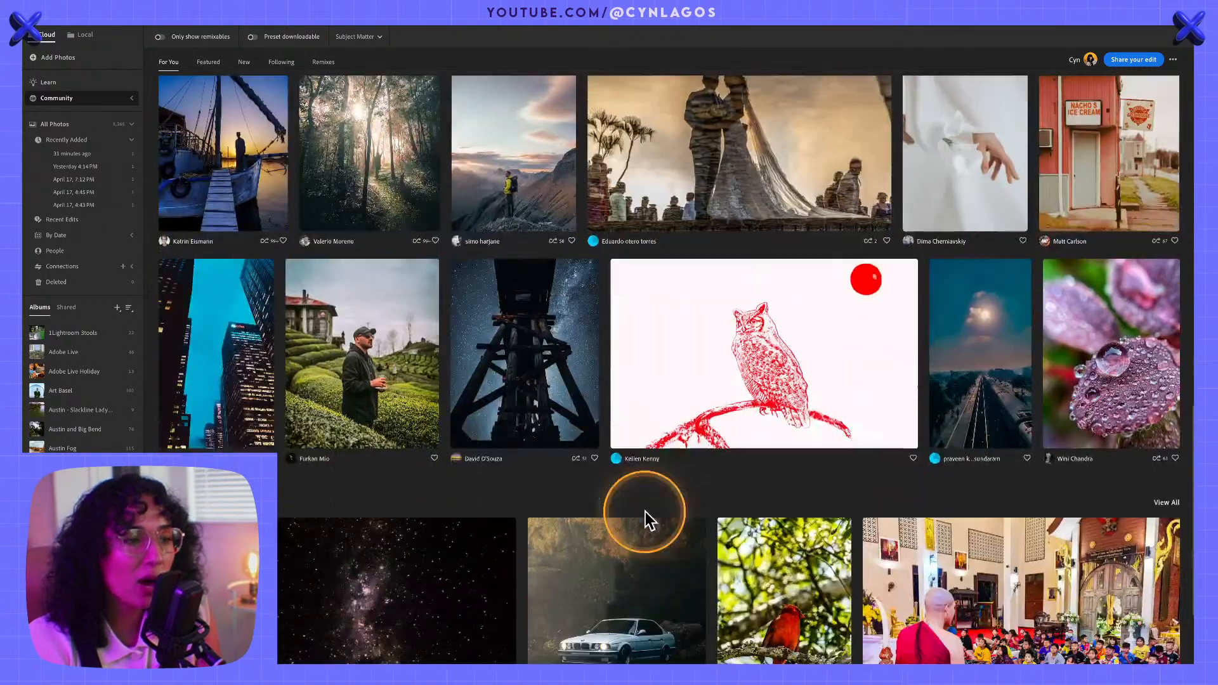
pyautogui.scroll(-1, 844, 463)
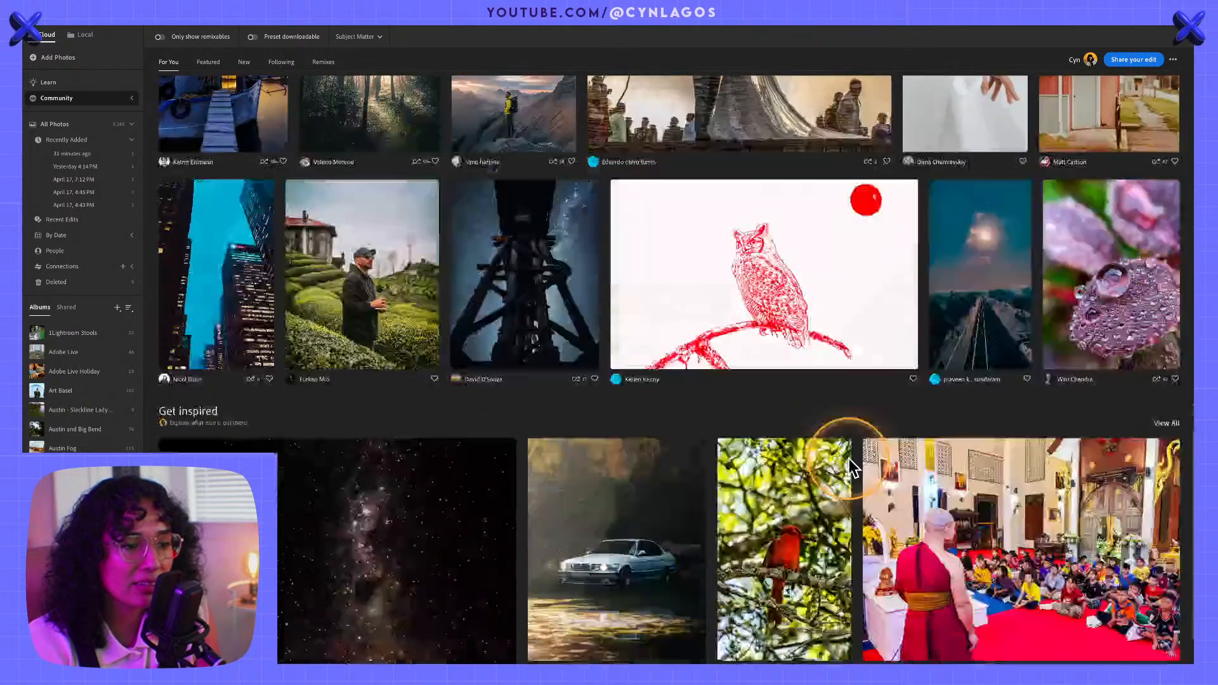
pyautogui.scroll(-2, 850, 466)
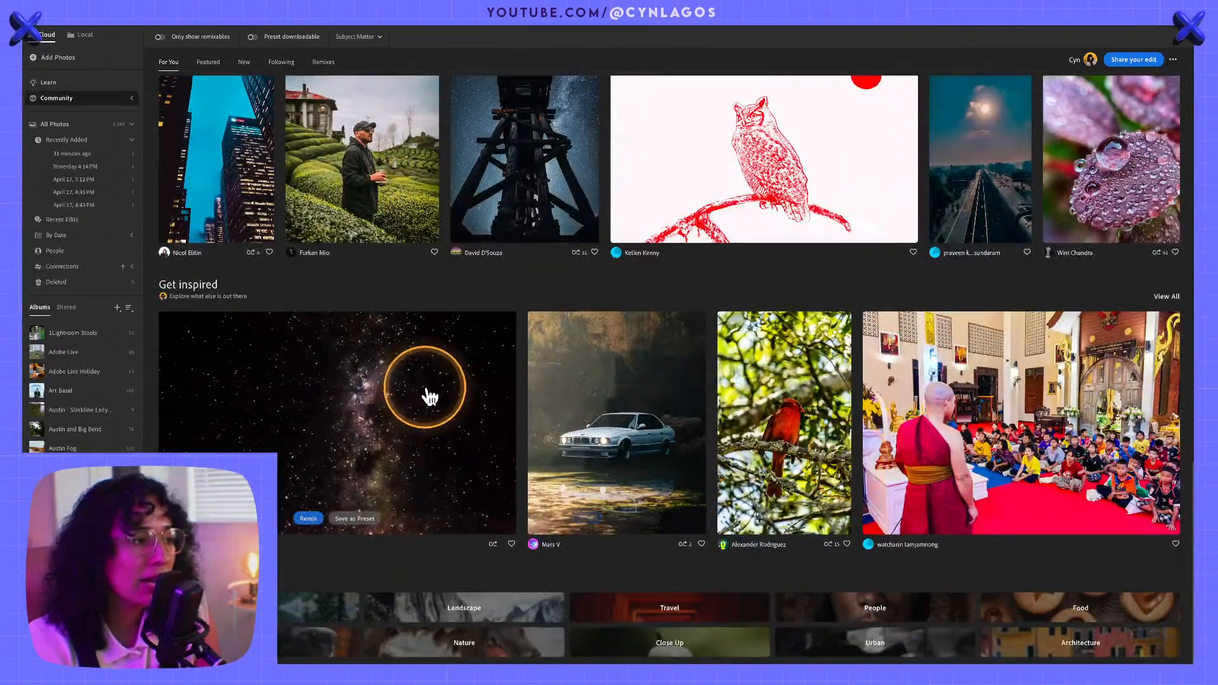
pyautogui.moveTo(421, 413)
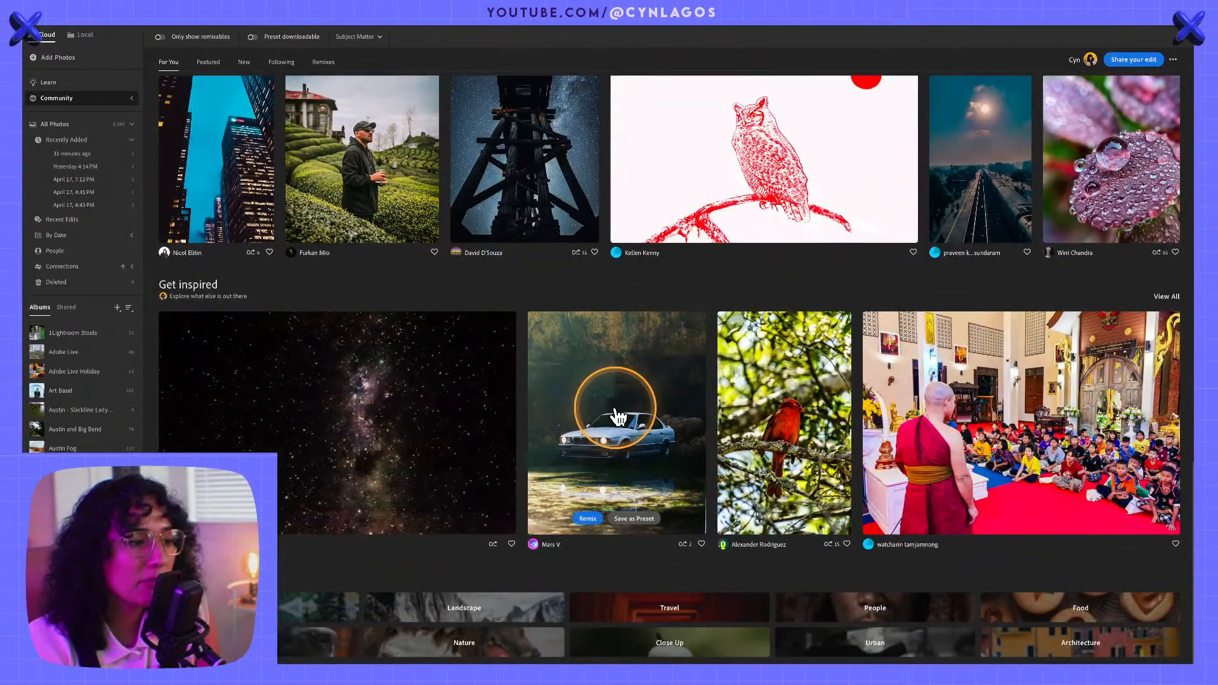
pyautogui.moveTo(602, 425)
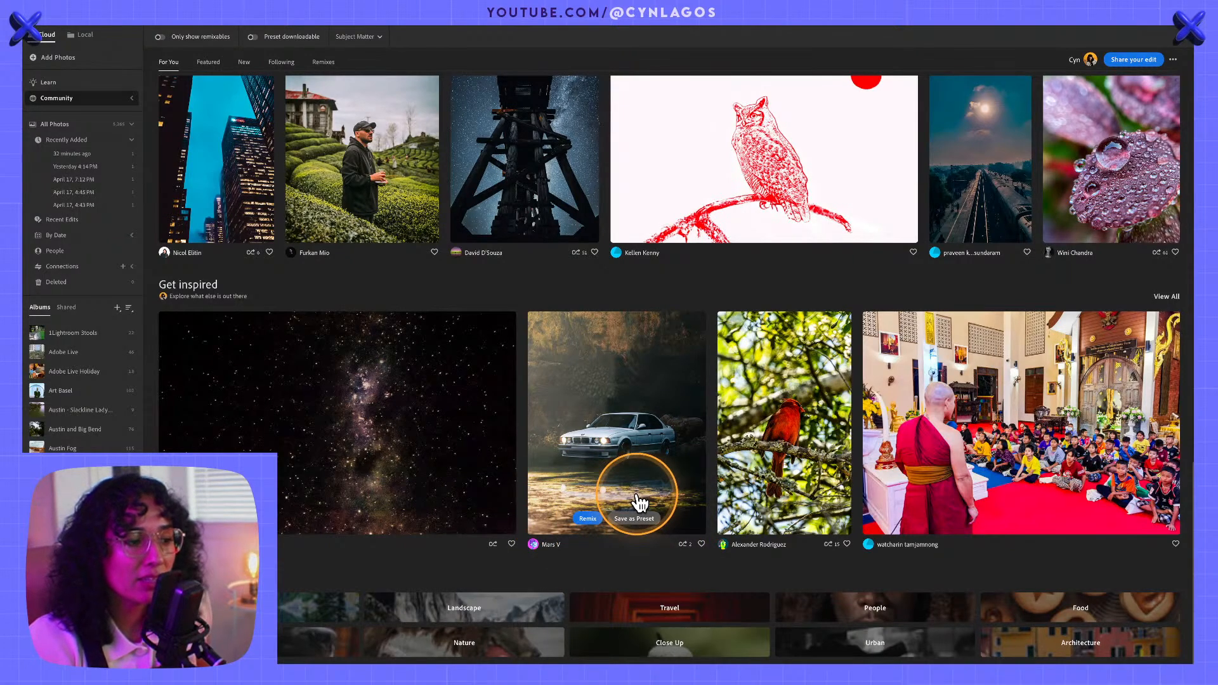
# - Start sharing an edit to the Community, switch the first fence portrait to Detail view and bring up its export and sharing options
pyautogui.scroll(3, 644, 489)
pyautogui.scroll(9, 644, 489)
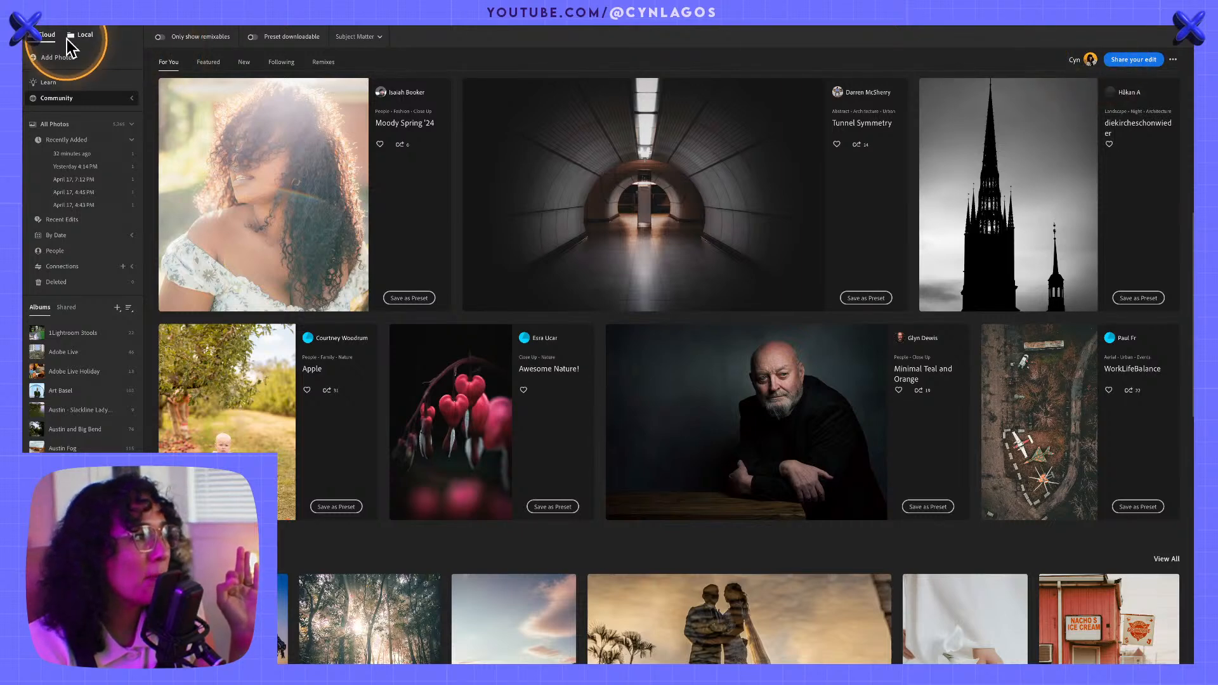
pyautogui.click(1127, 60)
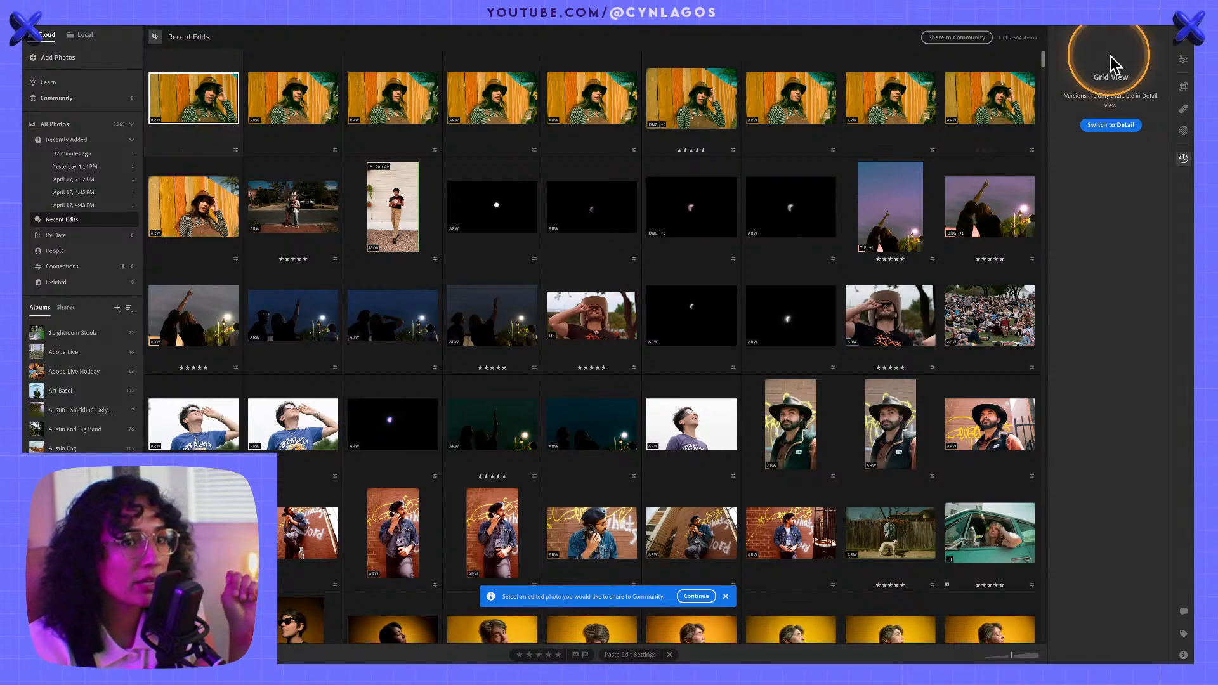
pyautogui.click(1122, 124)
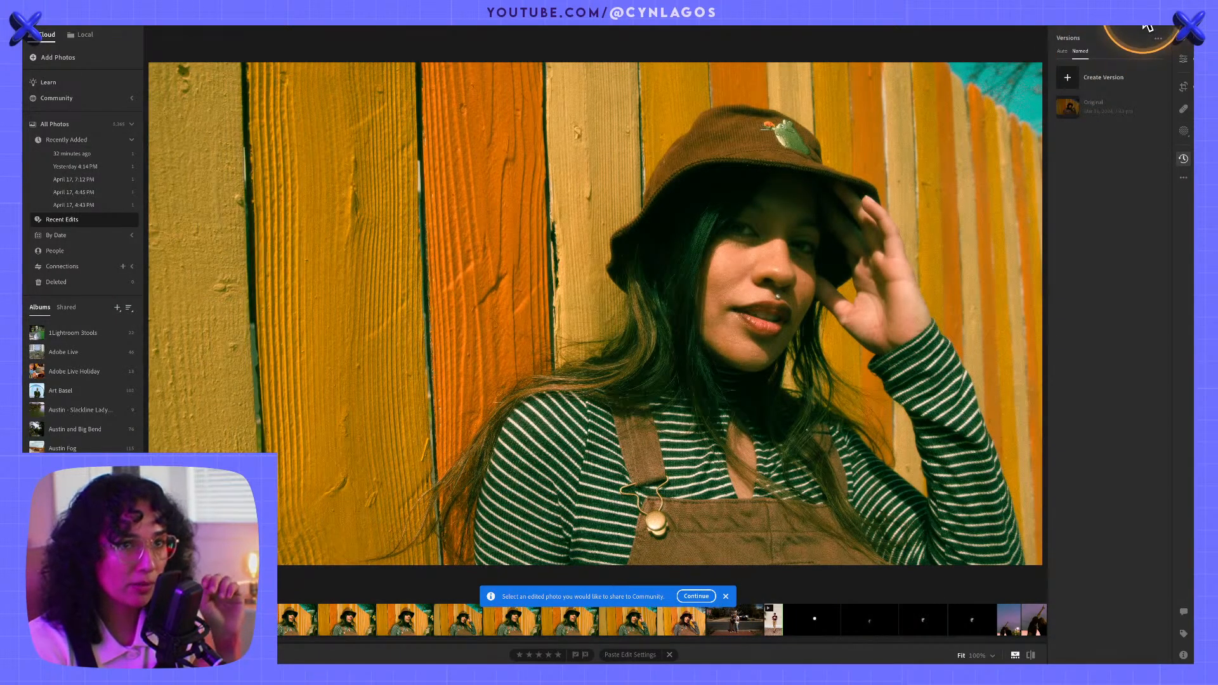
pyautogui.click(1143, 28)
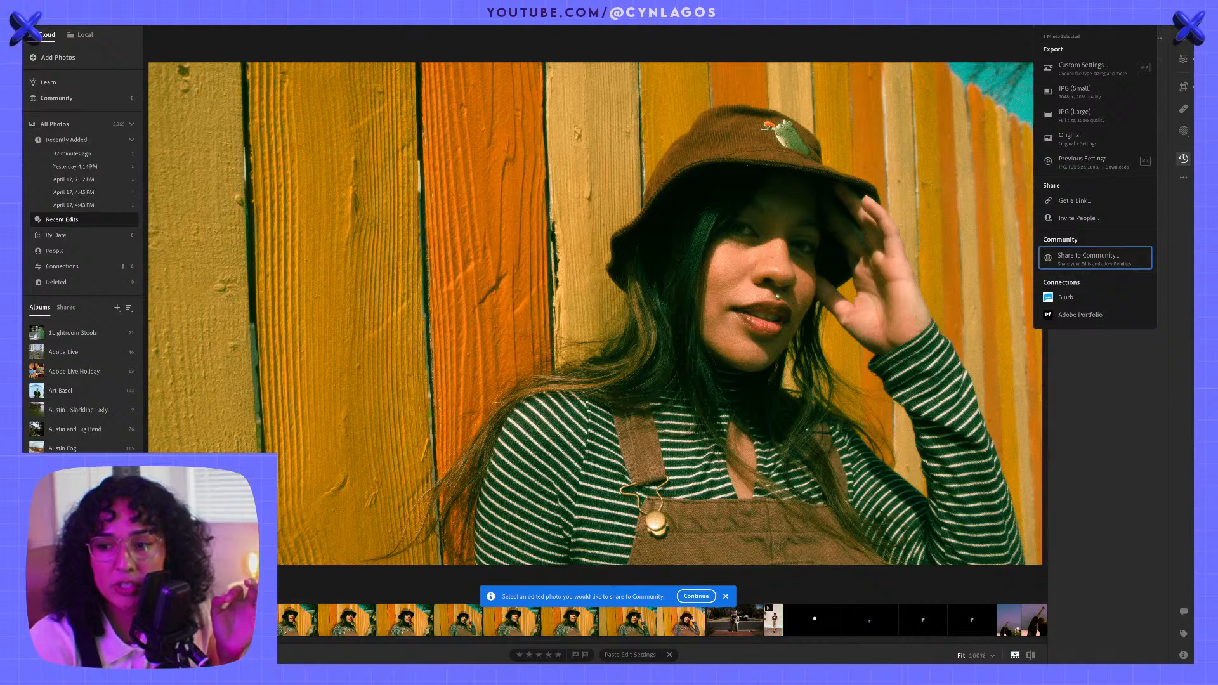
# - Begin sharing the fence portrait to the Community and title the edit "Film Inspiration"
pyautogui.click(1077, 258)
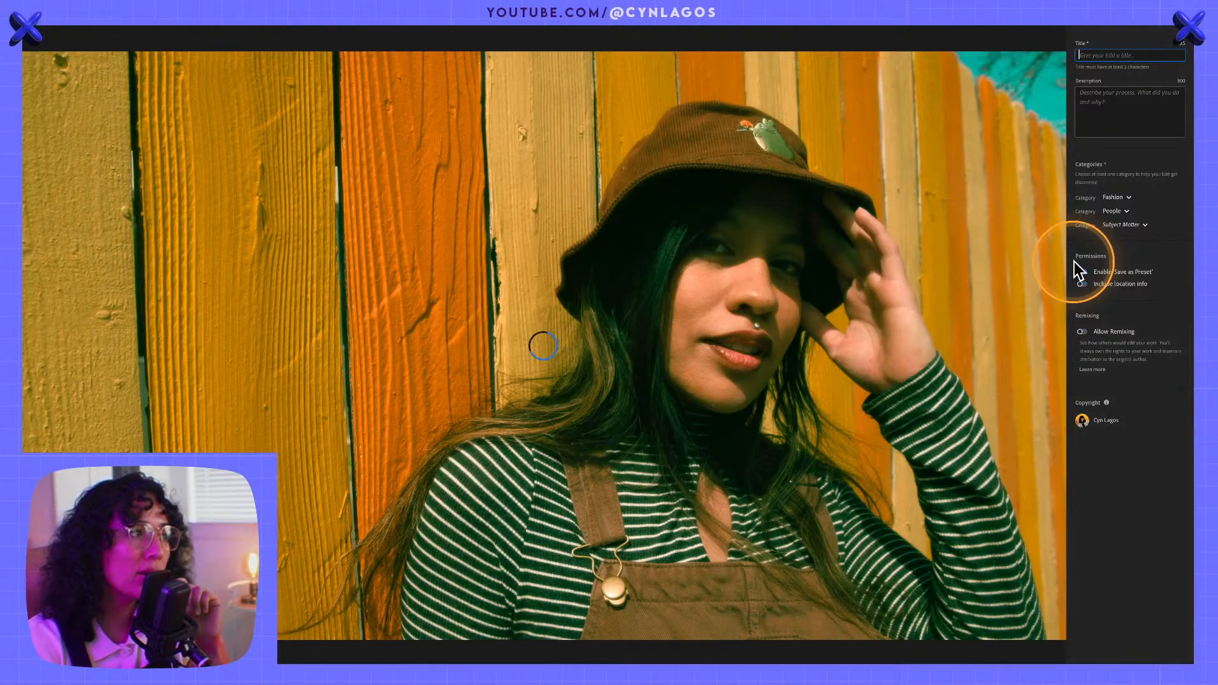
pyautogui.click(1088, 55)
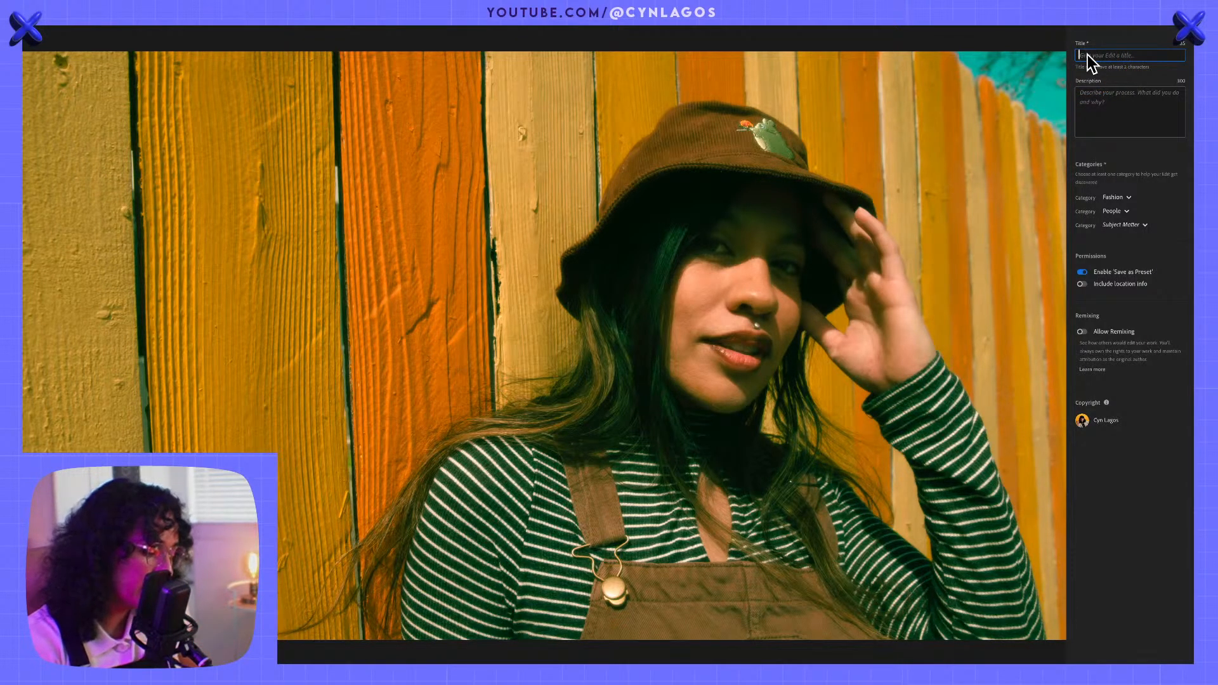
pyautogui.write('FilmInp')
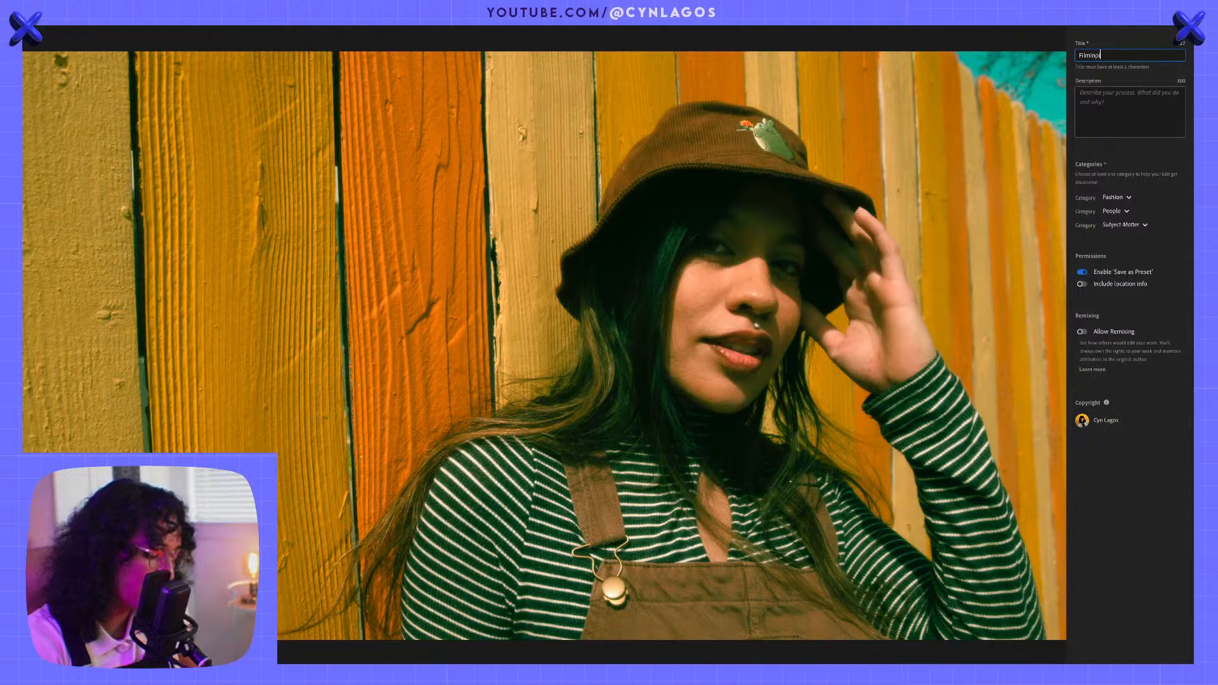
pyautogui.write('iration')
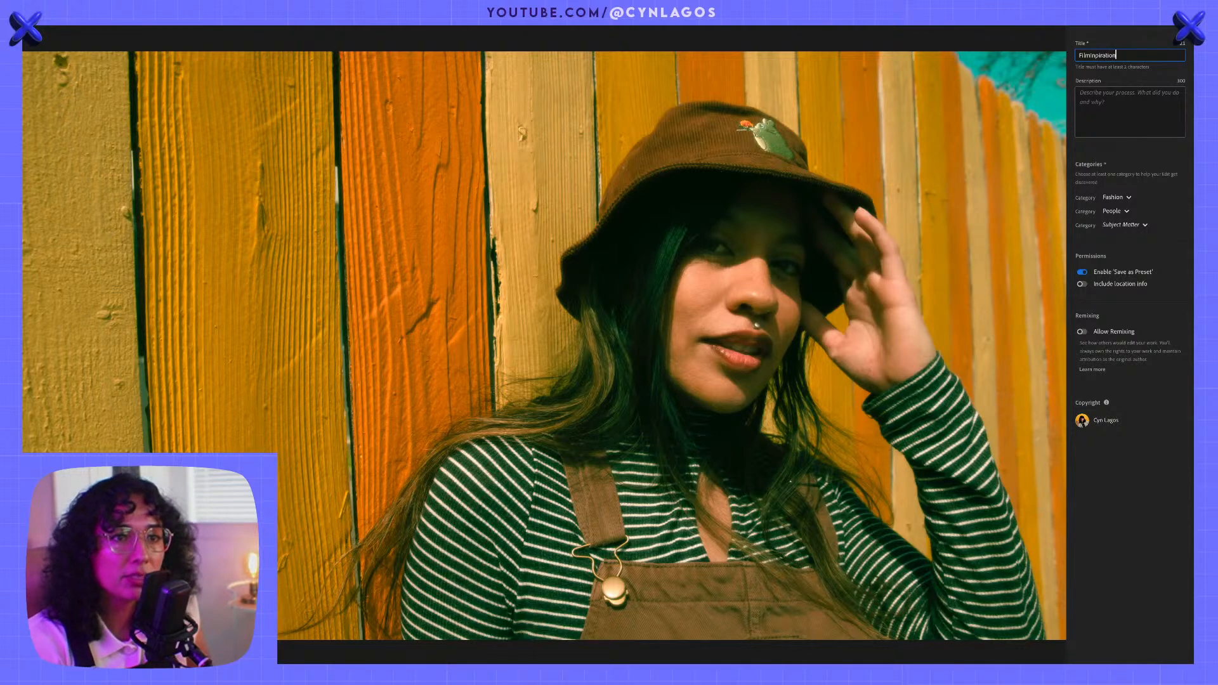
pyautogui.click(1092, 55)
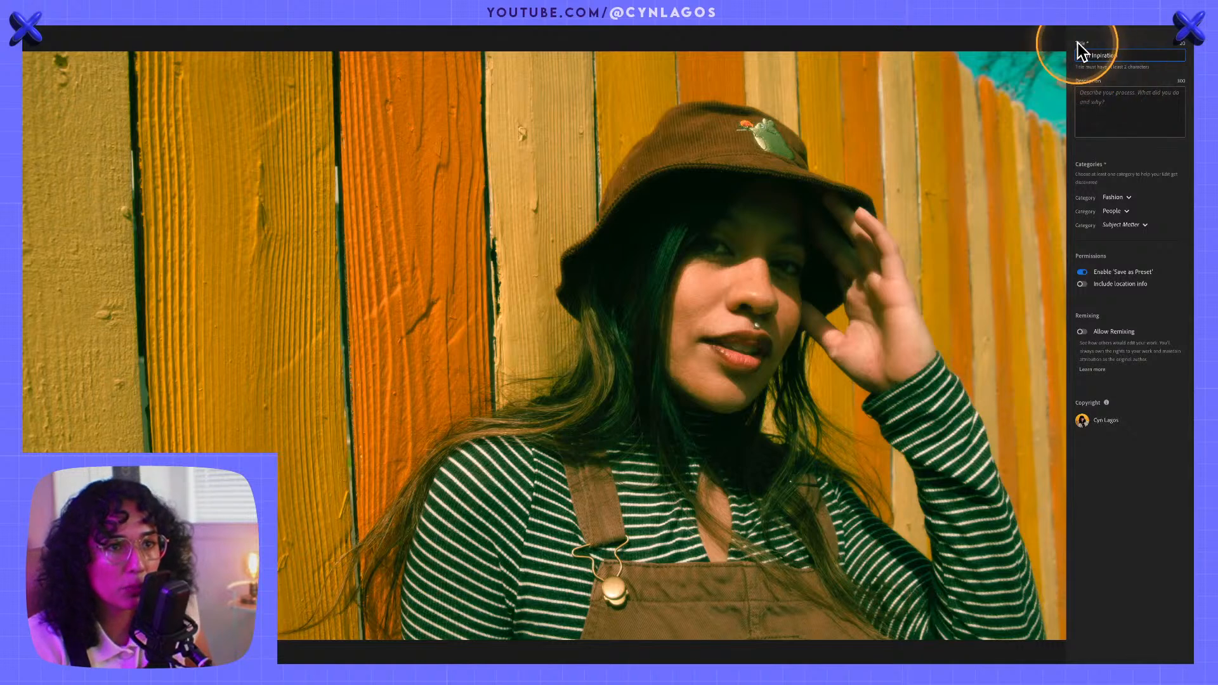
pyautogui.click(1093, 55)
pyautogui.write('s')
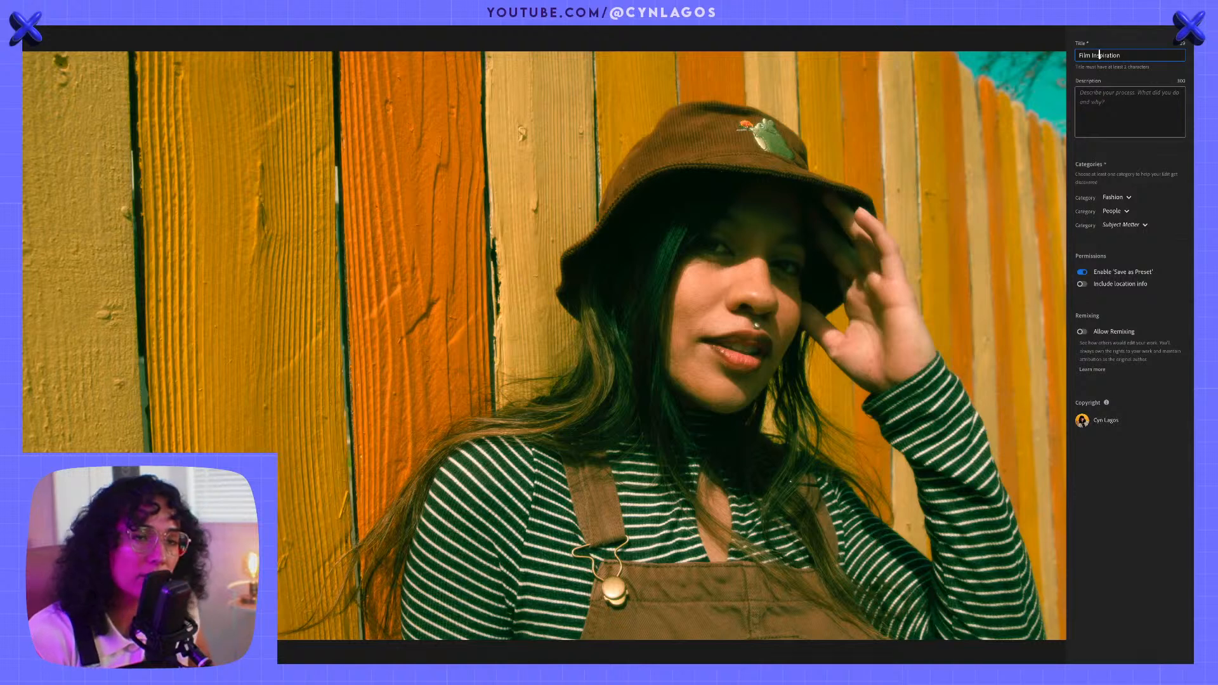
# - Start the edit's description with "Editing with film in mind after a wonderful photowalk where we explored as a community"
pyautogui.click(1098, 104)
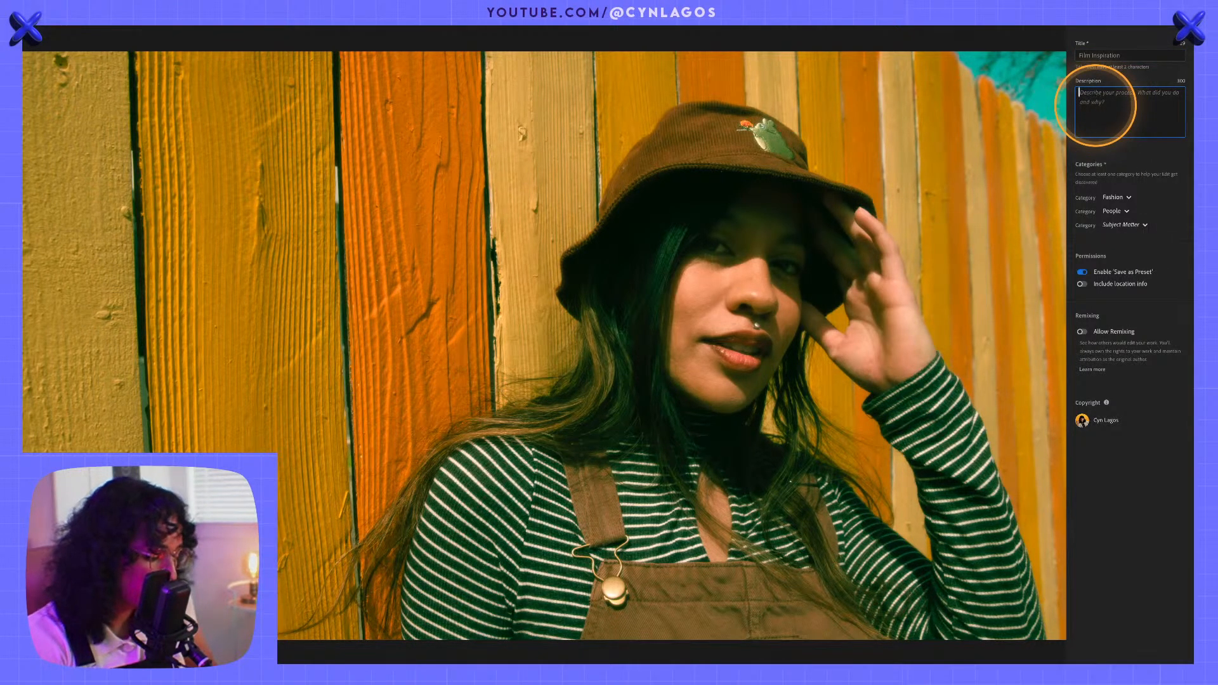
pyautogui.write('Editing with')
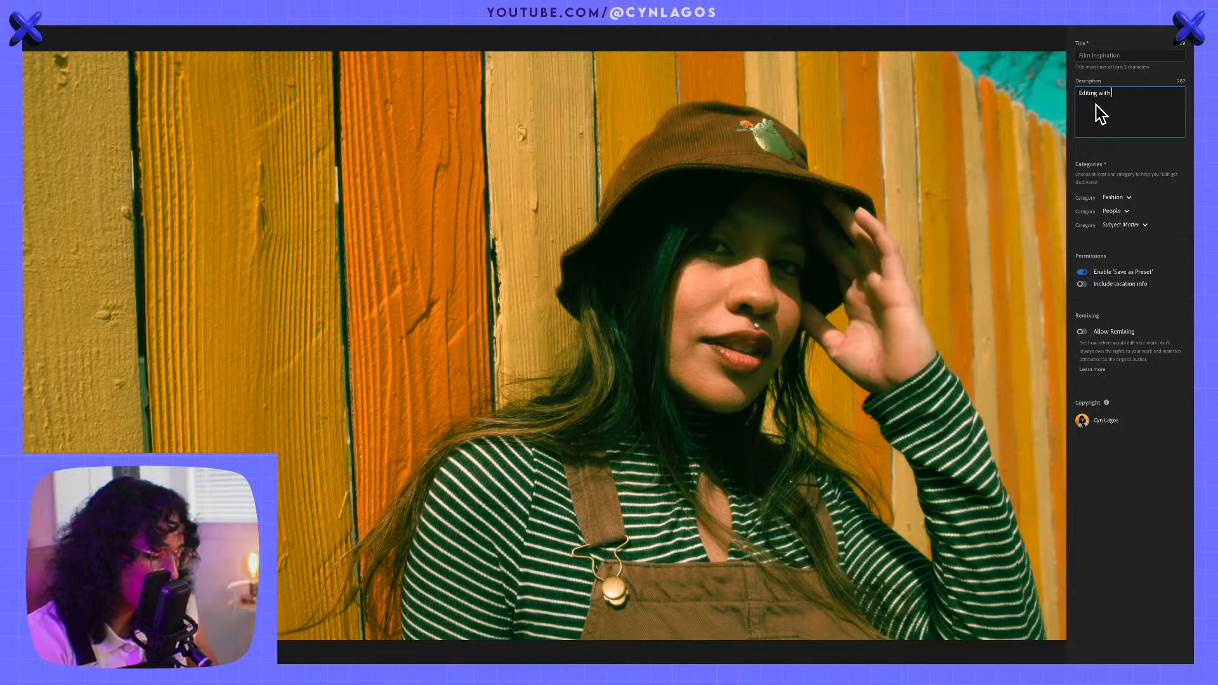
pyautogui.write(' film in mind ')
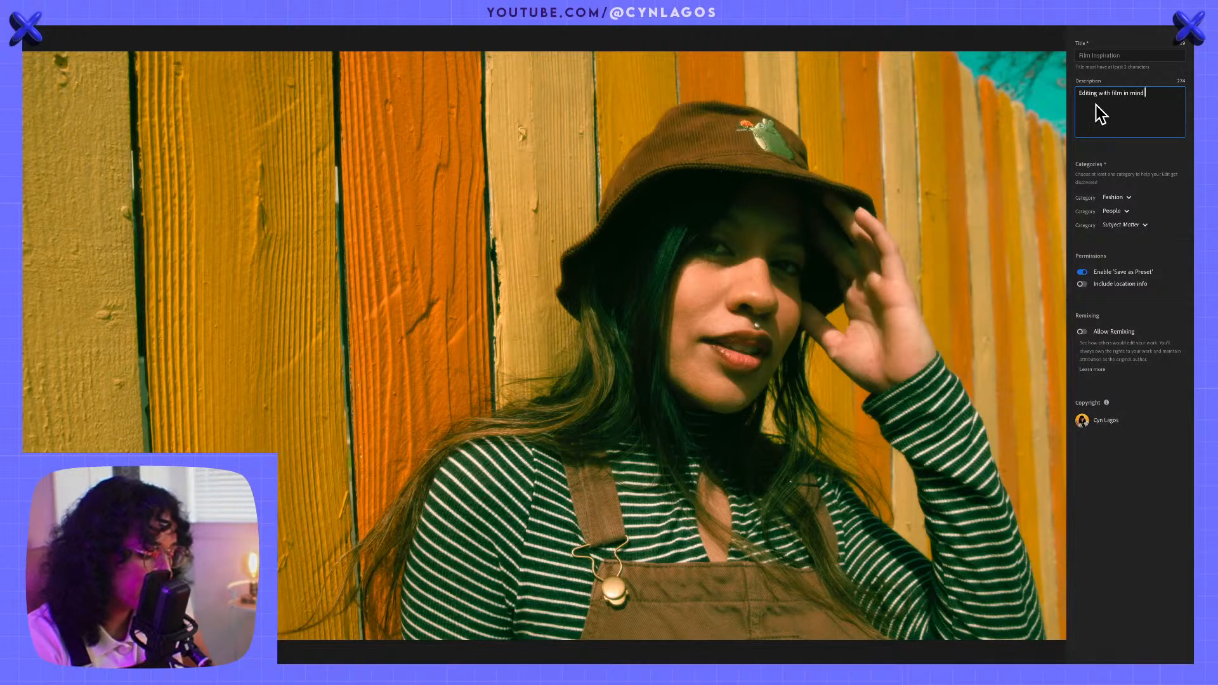
pyautogui.write('after a won')
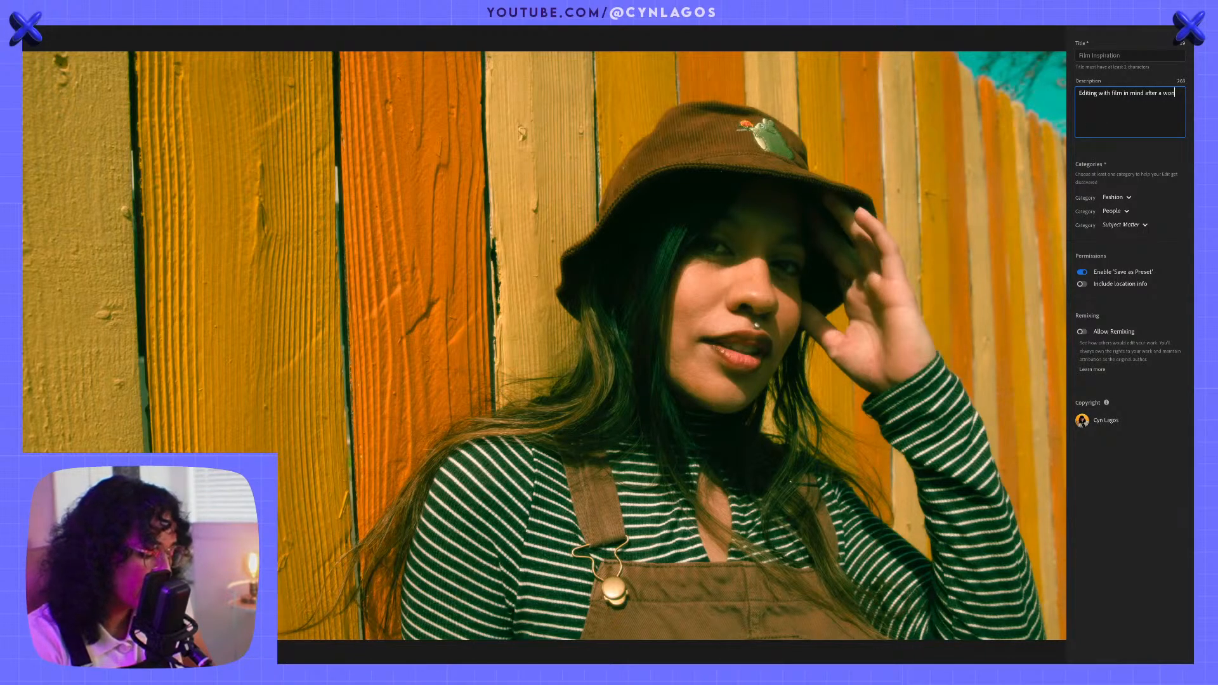
pyautogui.write('derful photo')
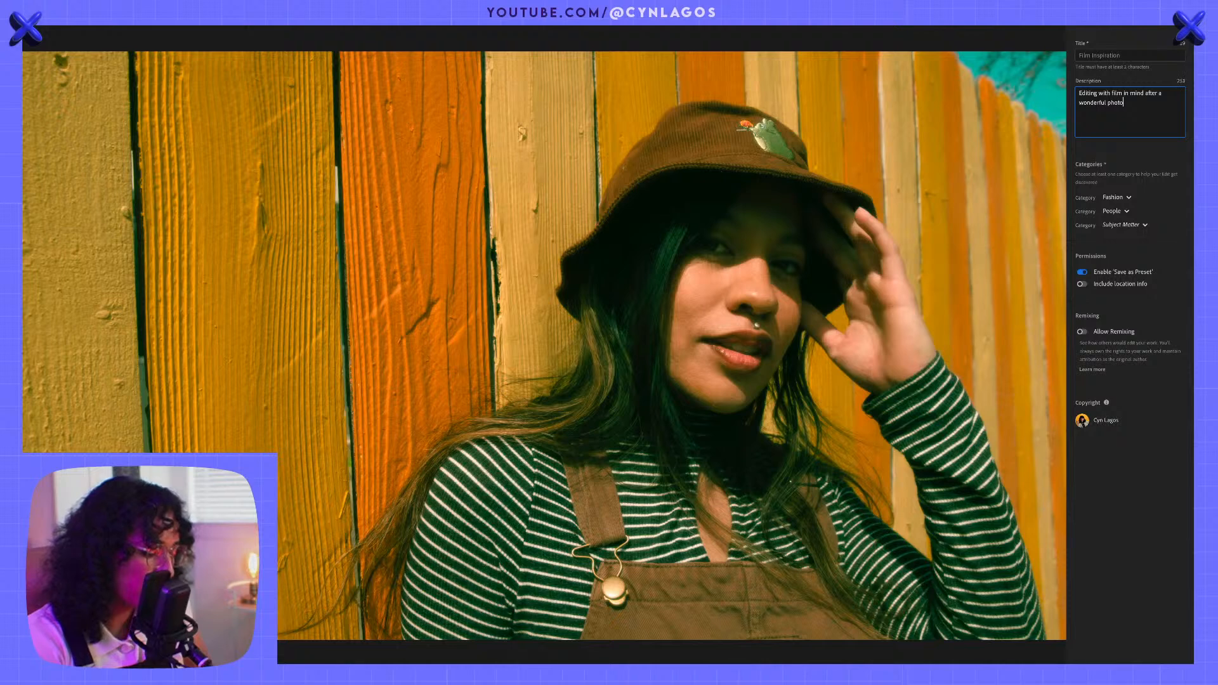
pyautogui.write('walk')
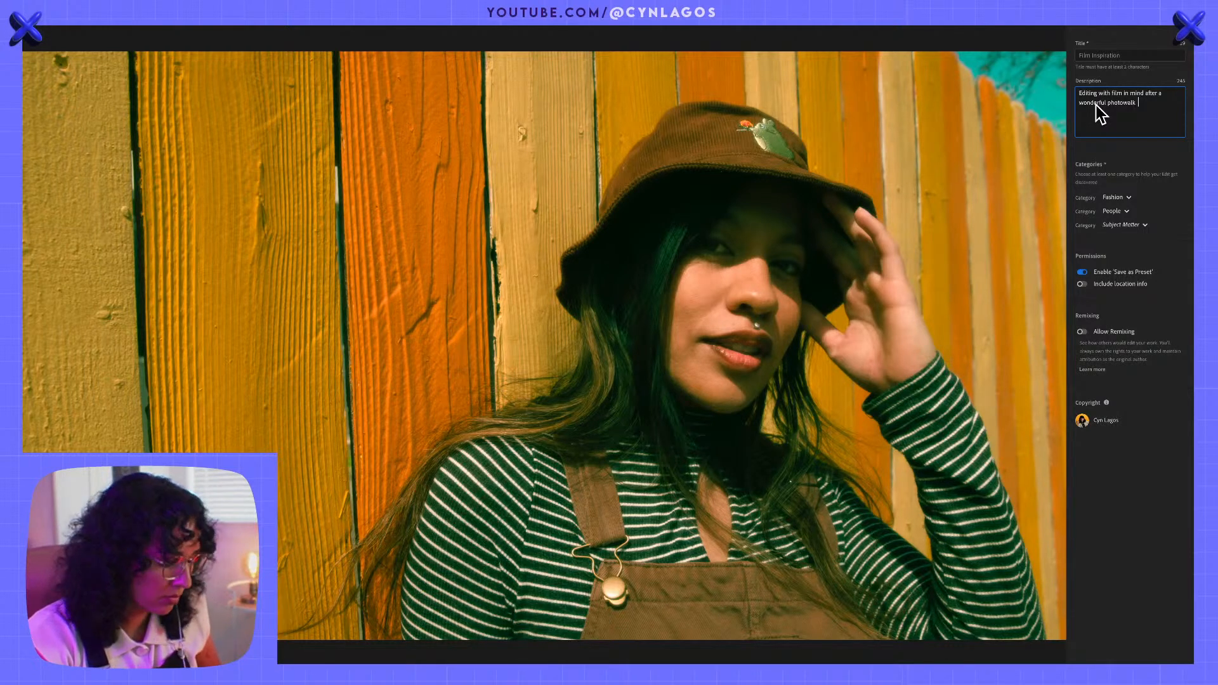
pyautogui.write('where')
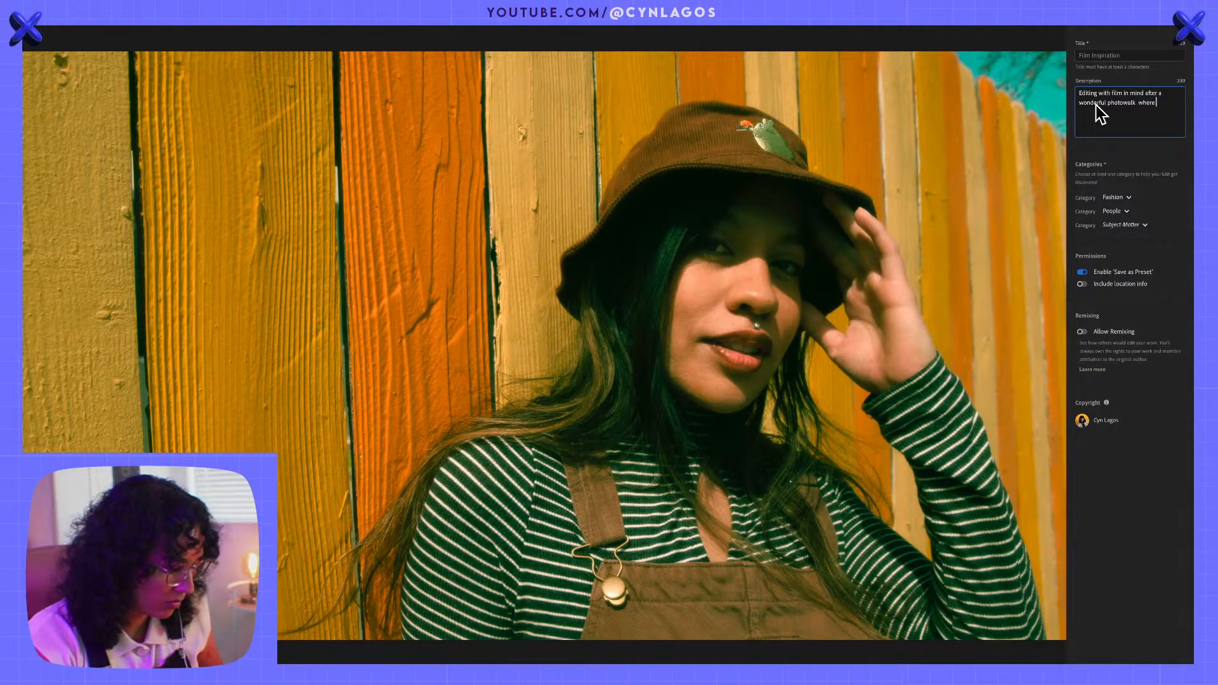
pyautogui.write(' we explored')
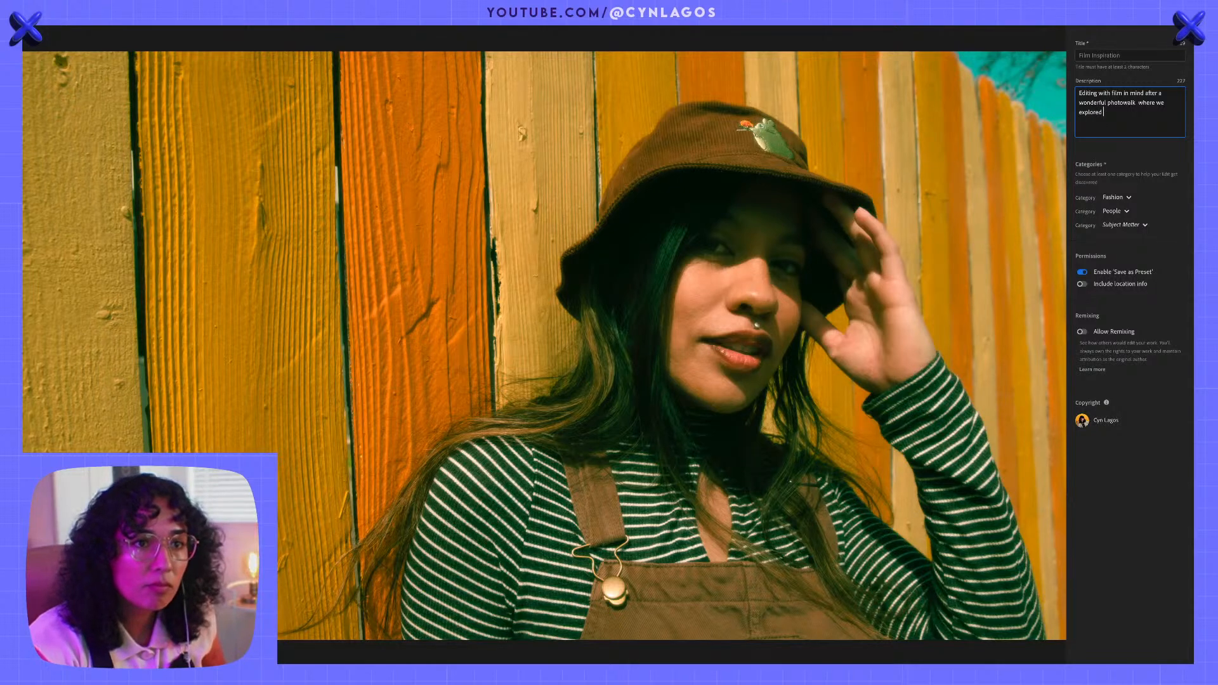
pyautogui.write(' as a ')
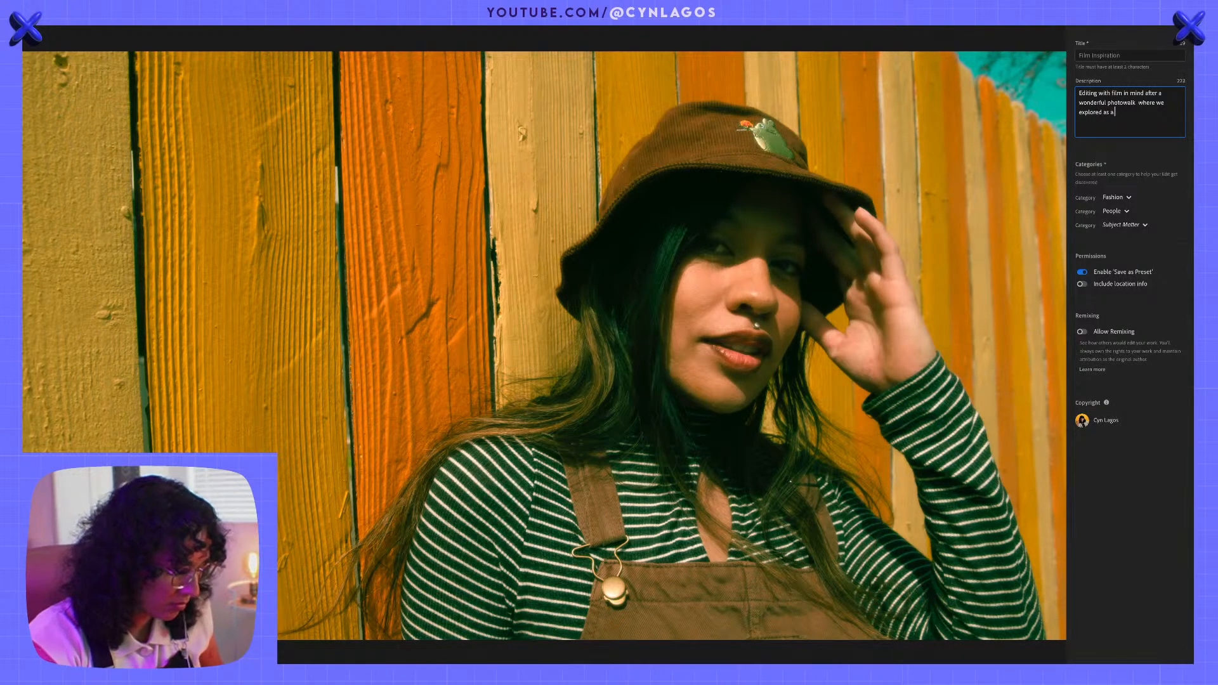
pyautogui.write('commun')
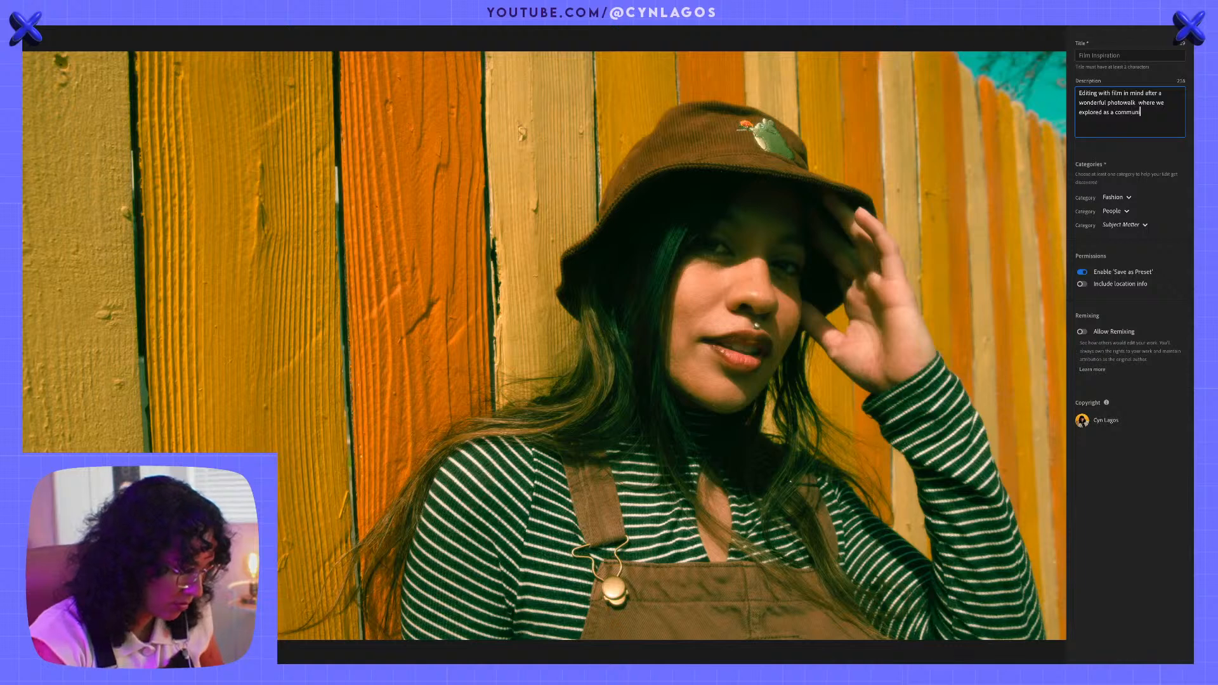
pyautogui.write('ity')
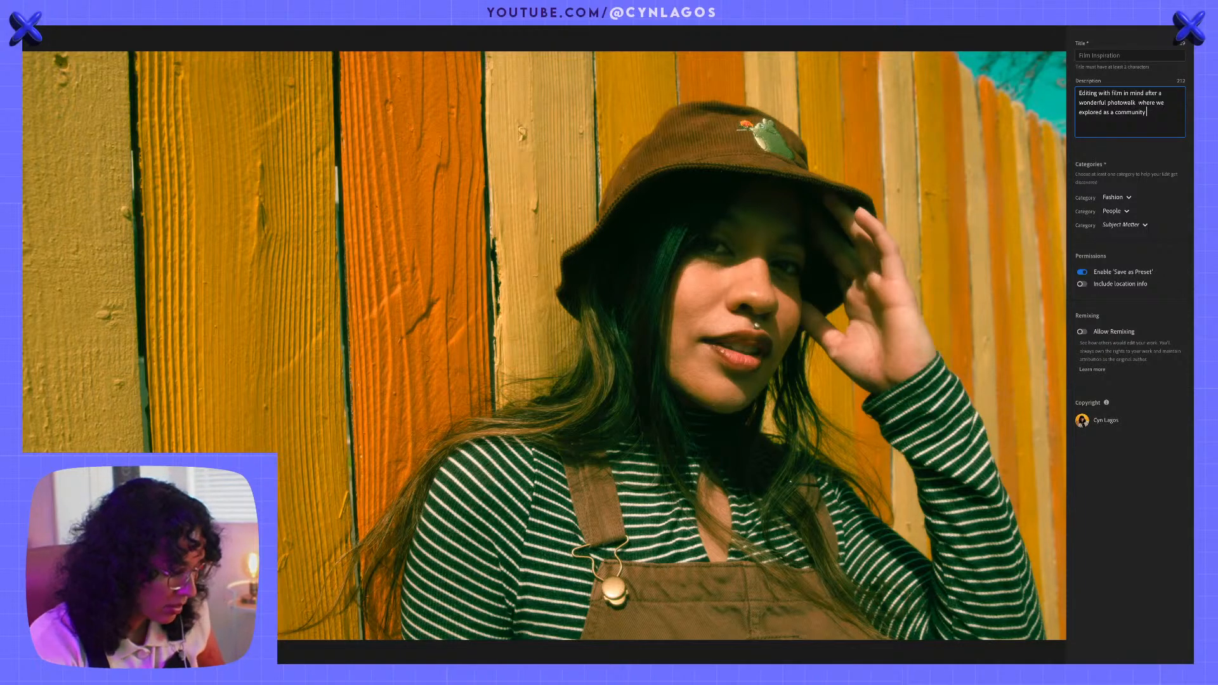
# - Finish the edit's description with "Portraits from friends in Austin Texas."
pyautogui.write(' h the po')
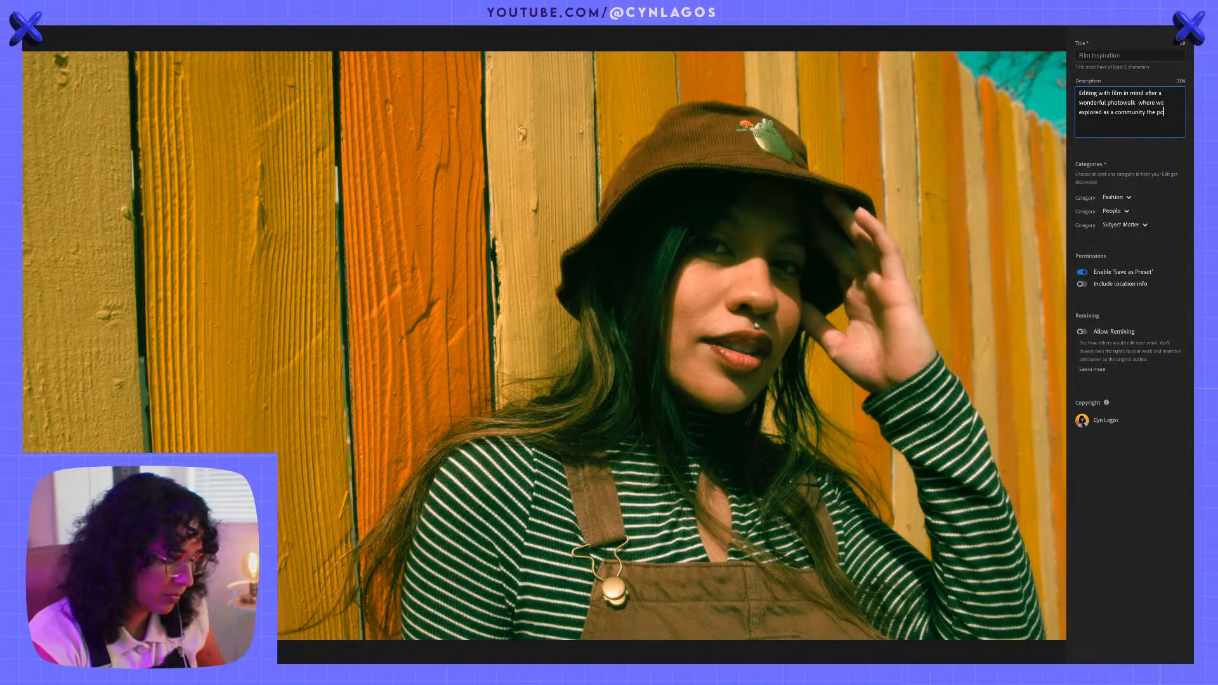
pyautogui.press('BackSpace')
pyautogui.press('BackSpace')
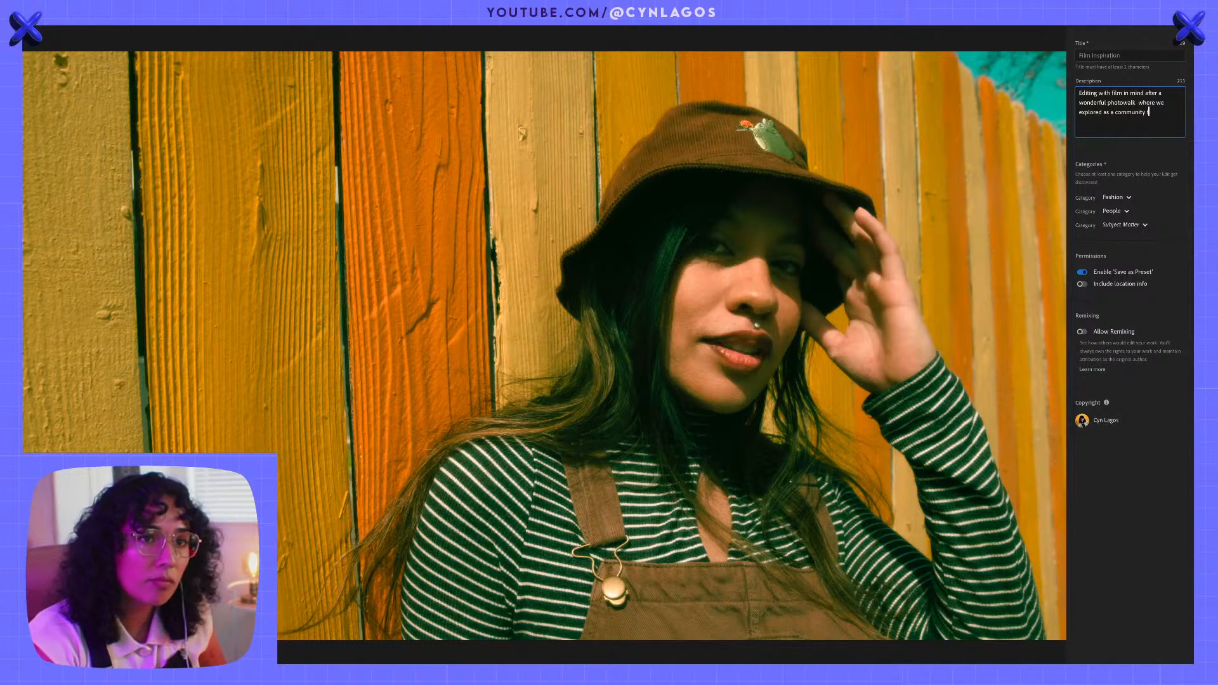
pyautogui.write('Port')
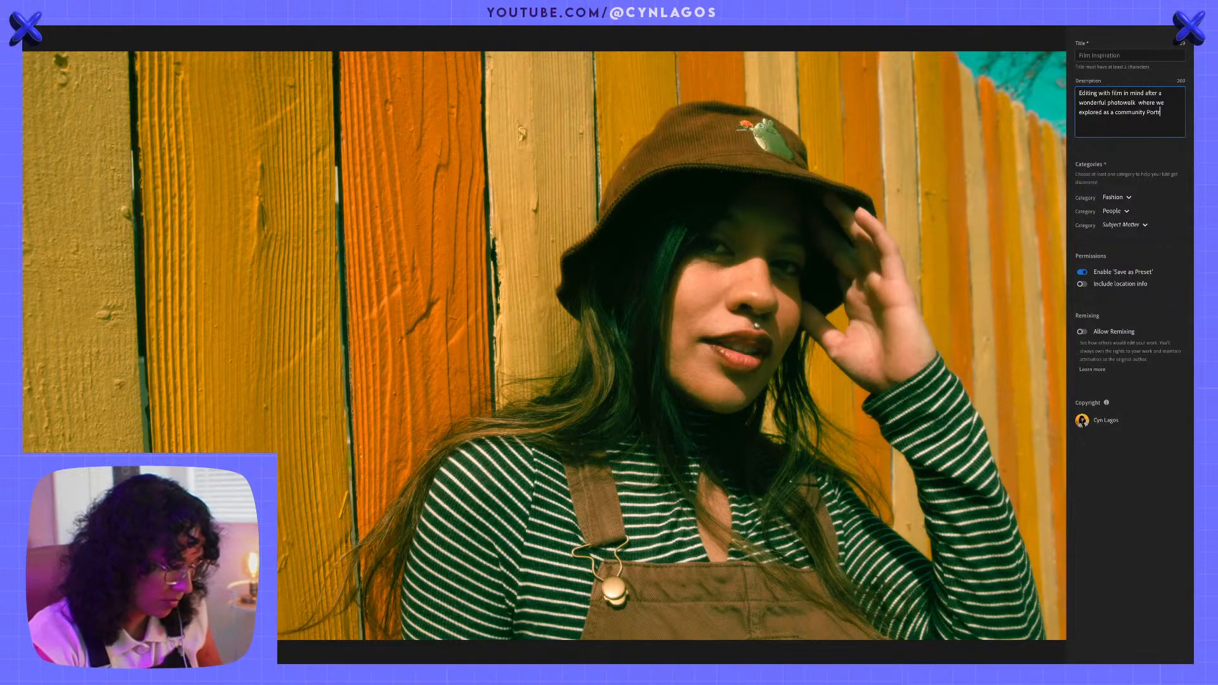
pyautogui.write('raits from fr')
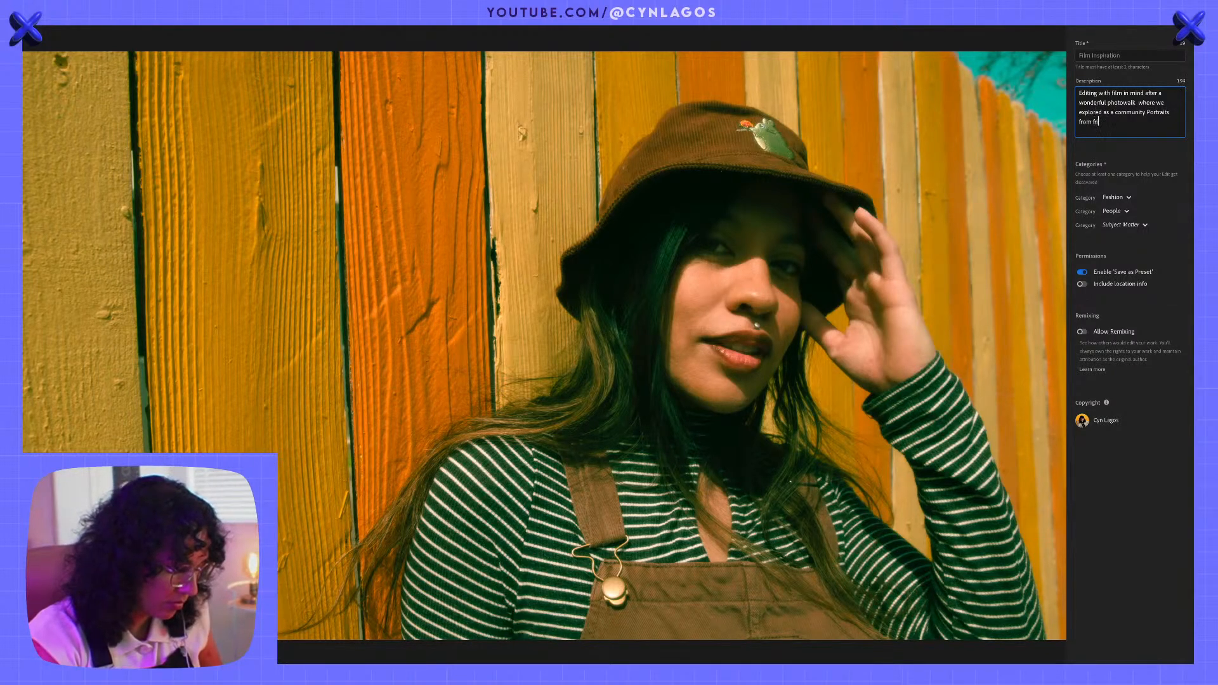
pyautogui.write('iend in Austin')
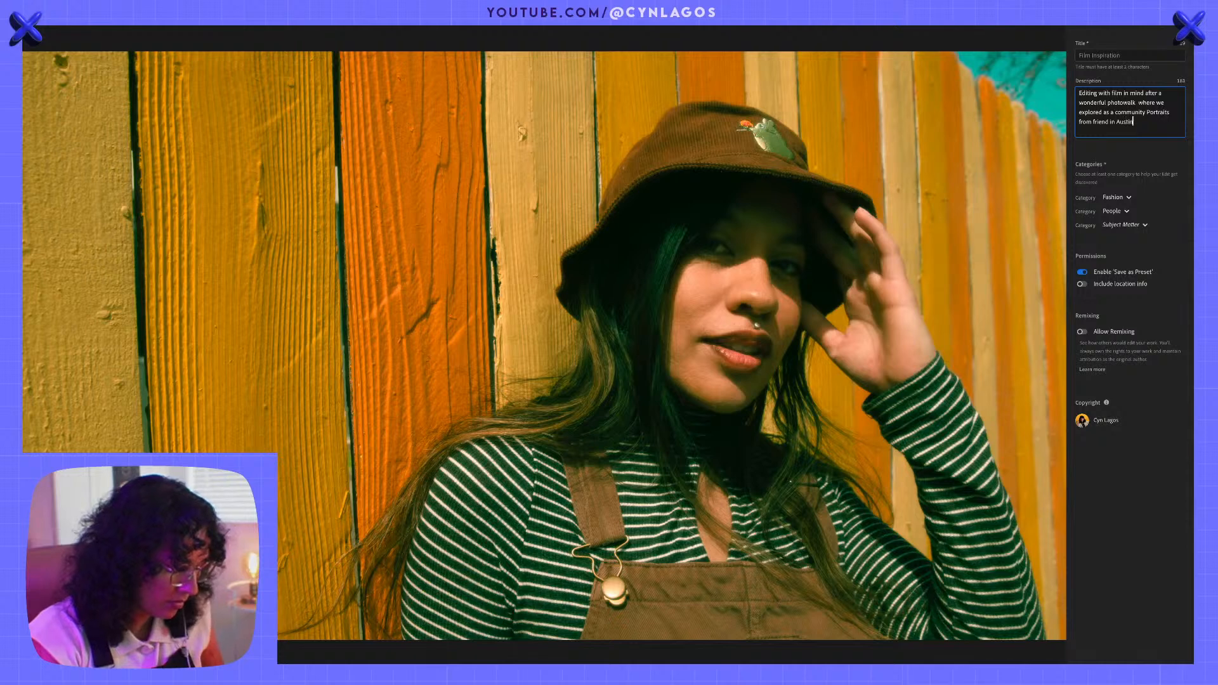
pyautogui.write(' texas')
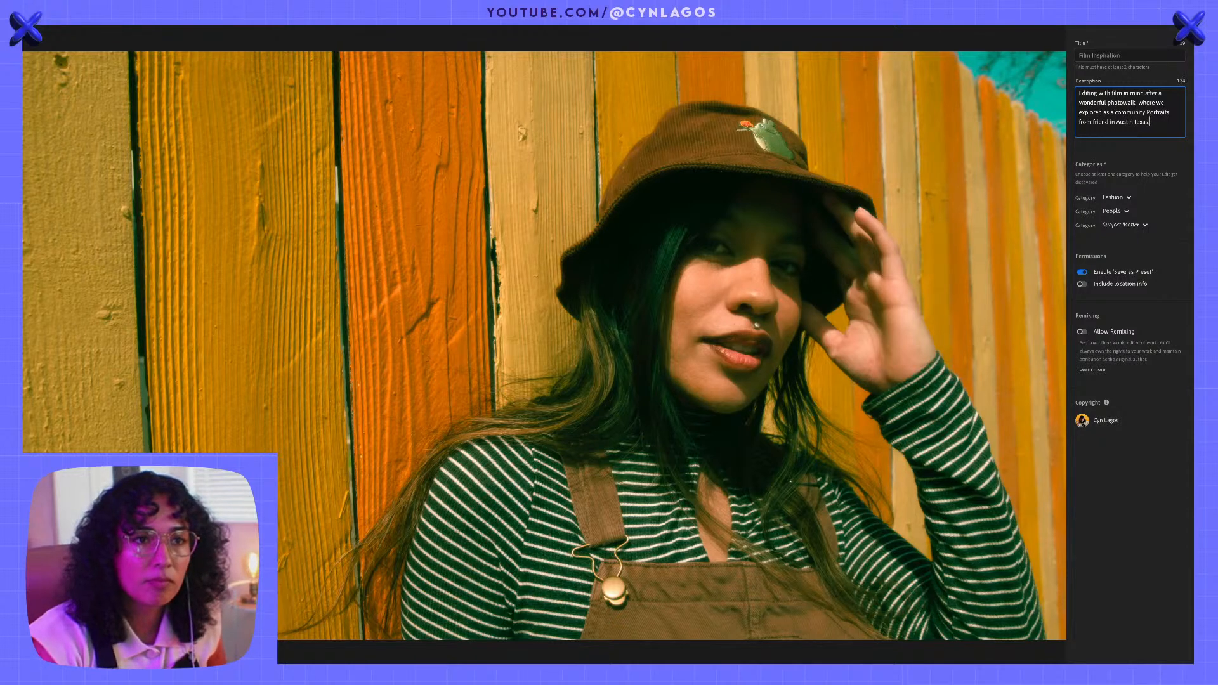
pyautogui.write('Te')
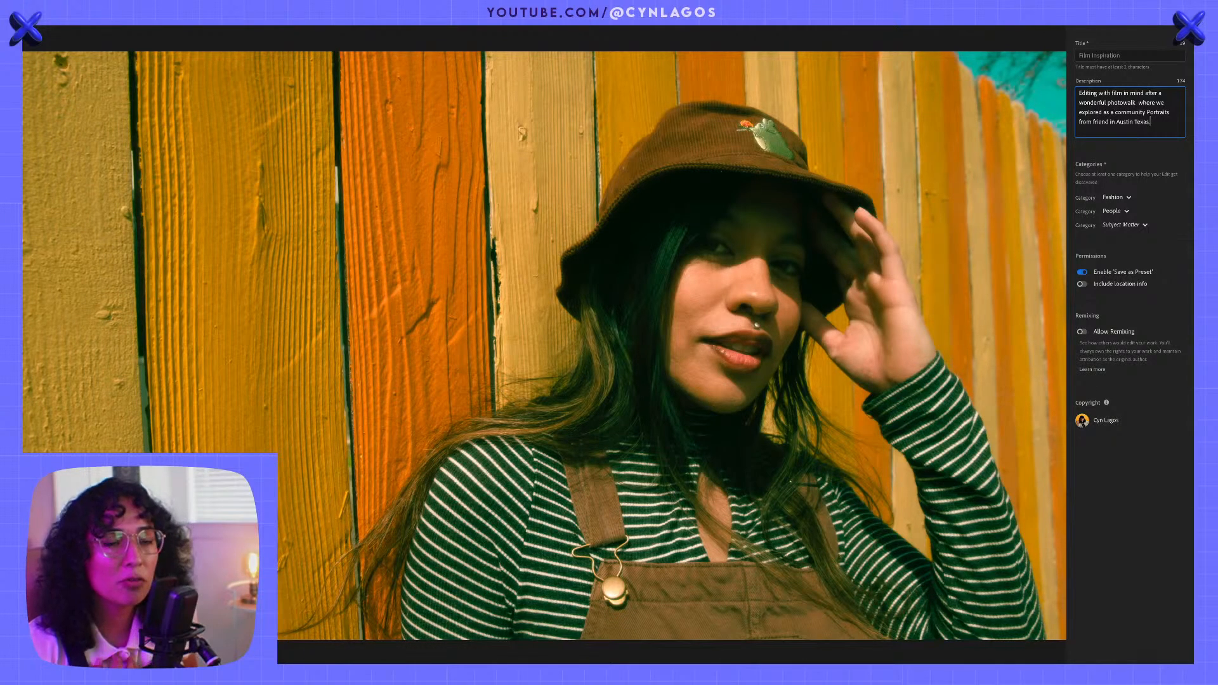
pyautogui.click(1110, 121)
pyautogui.write('s')
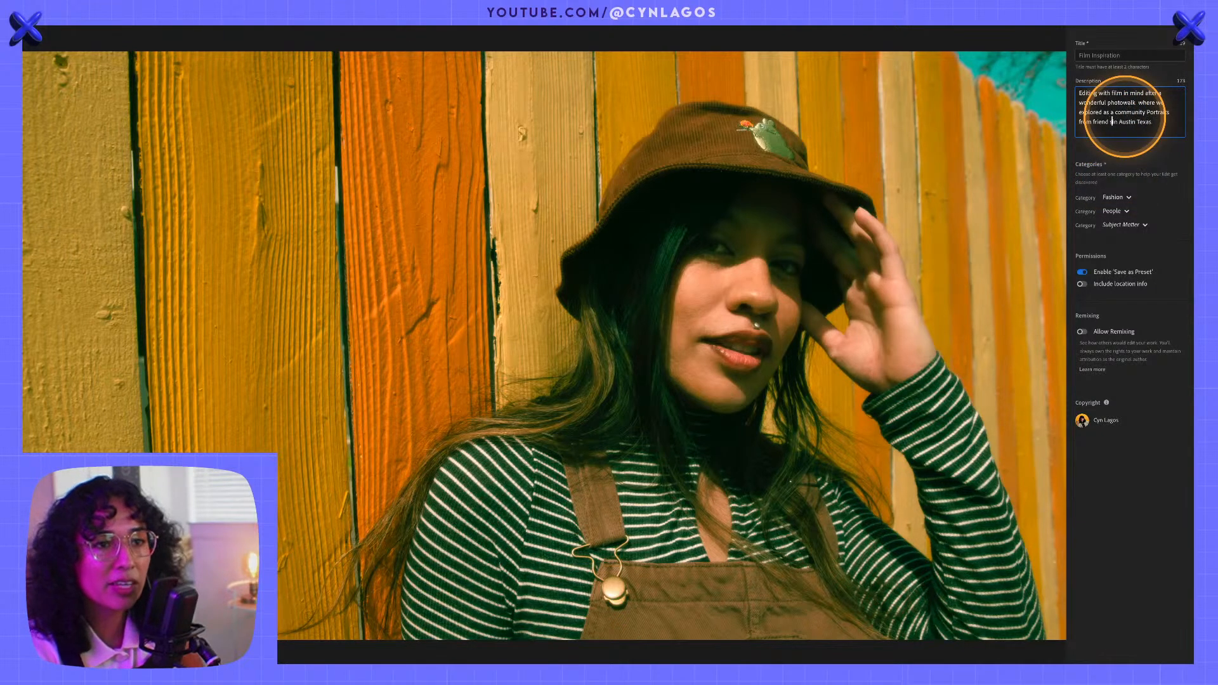
pyautogui.write('s')
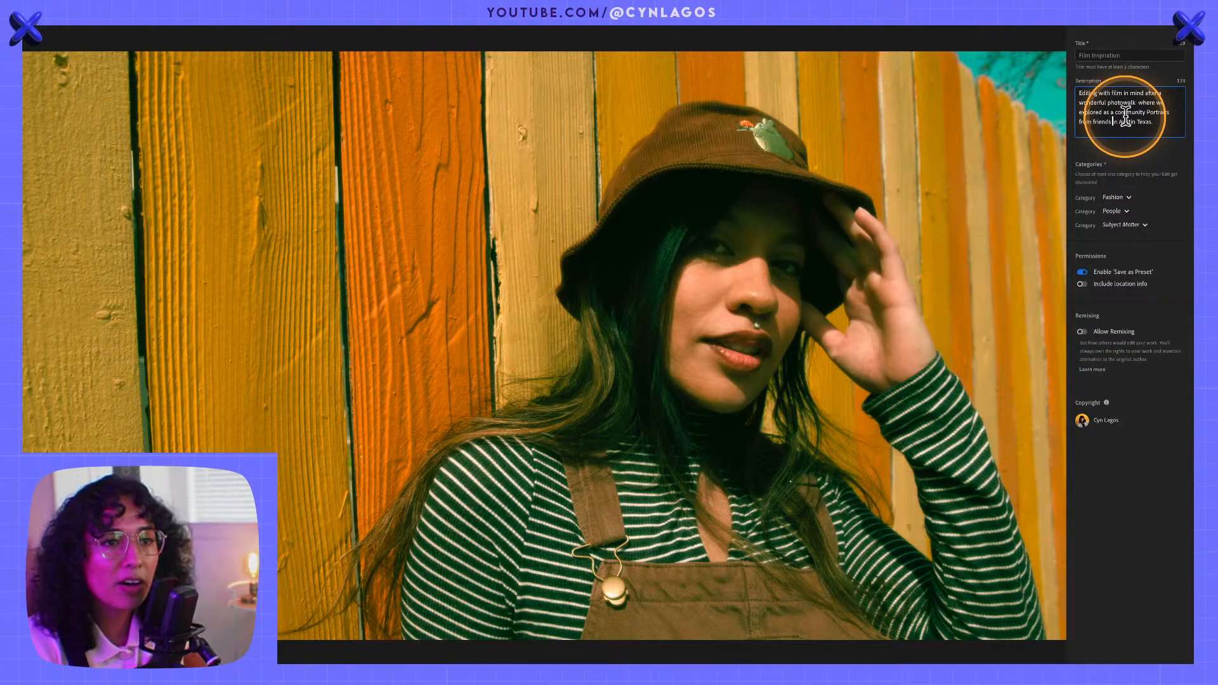
# - Review the category choices, set the third category to Urban, and dismiss the external hard drive sync notification
pyautogui.click(1126, 196)
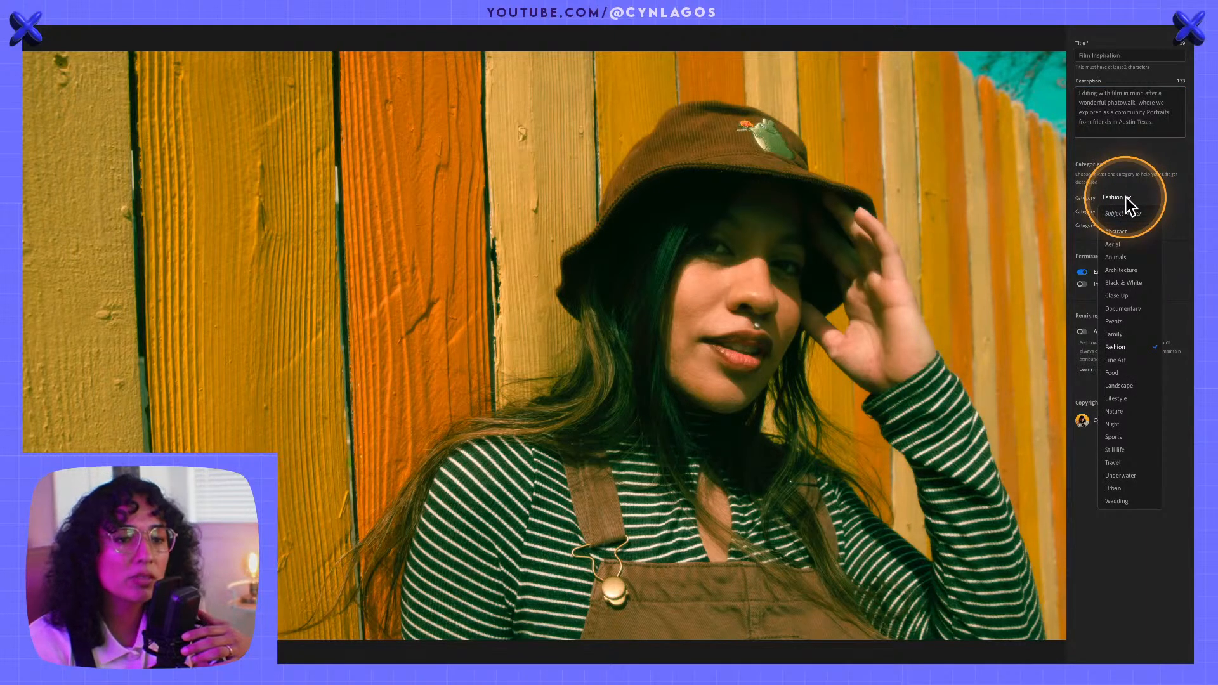
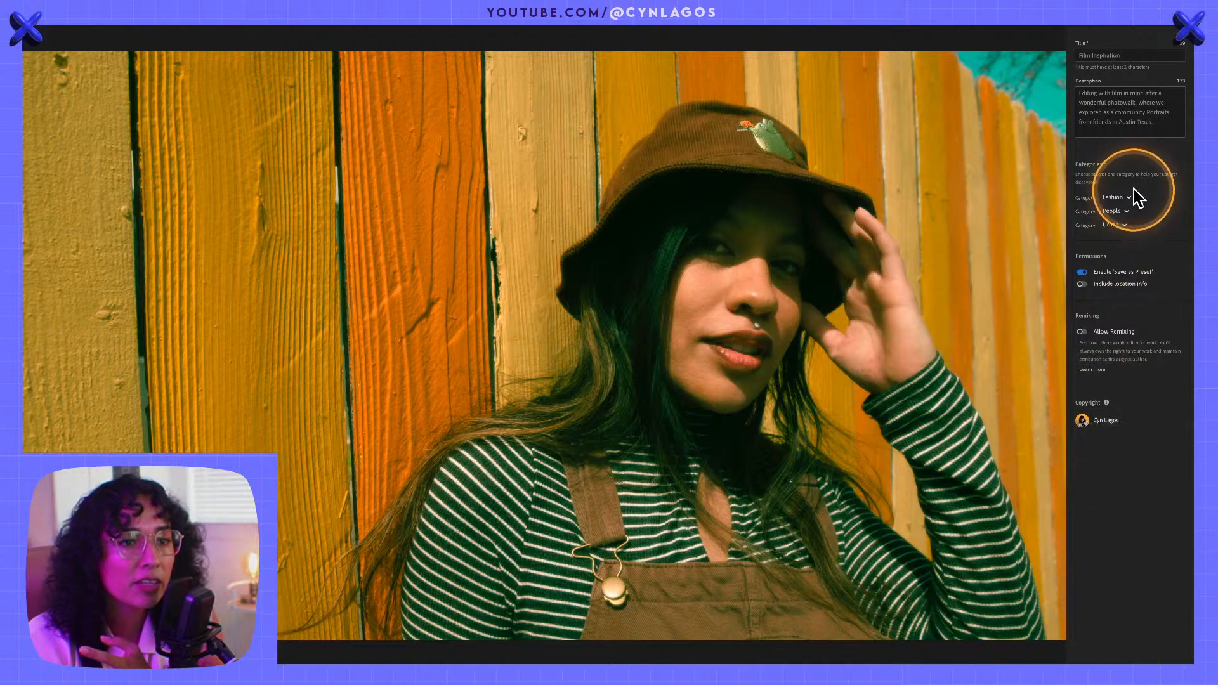
pyautogui.click(1130, 196)
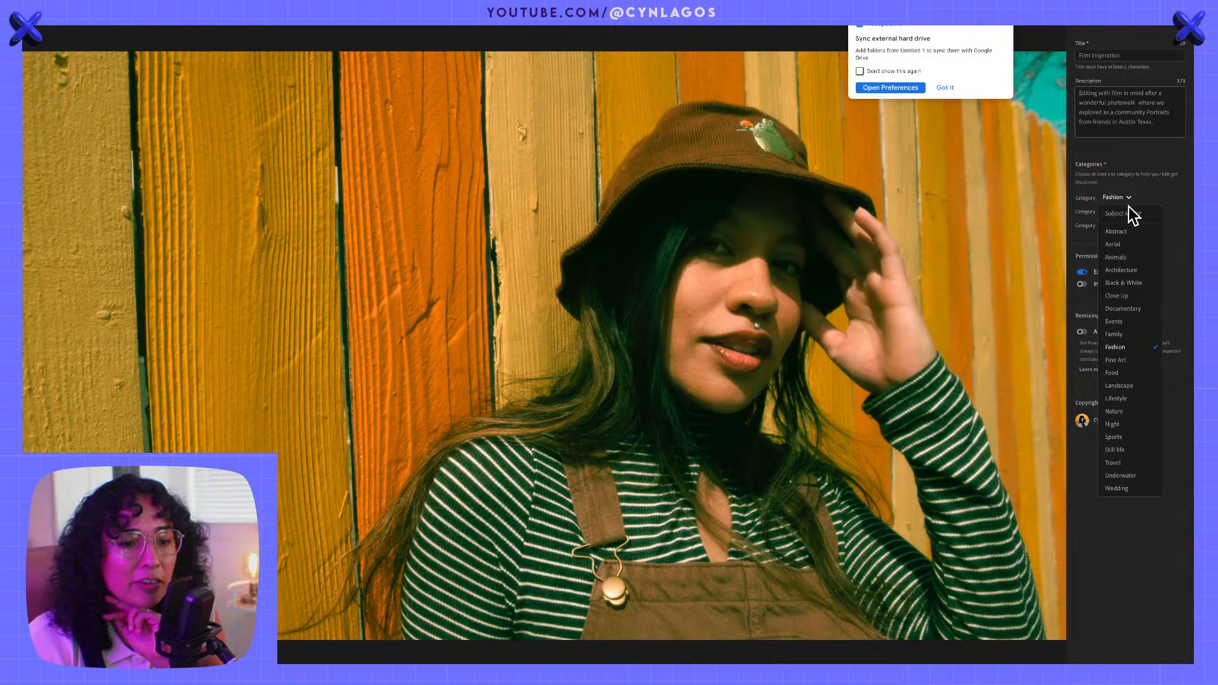
pyautogui.click(1170, 190)
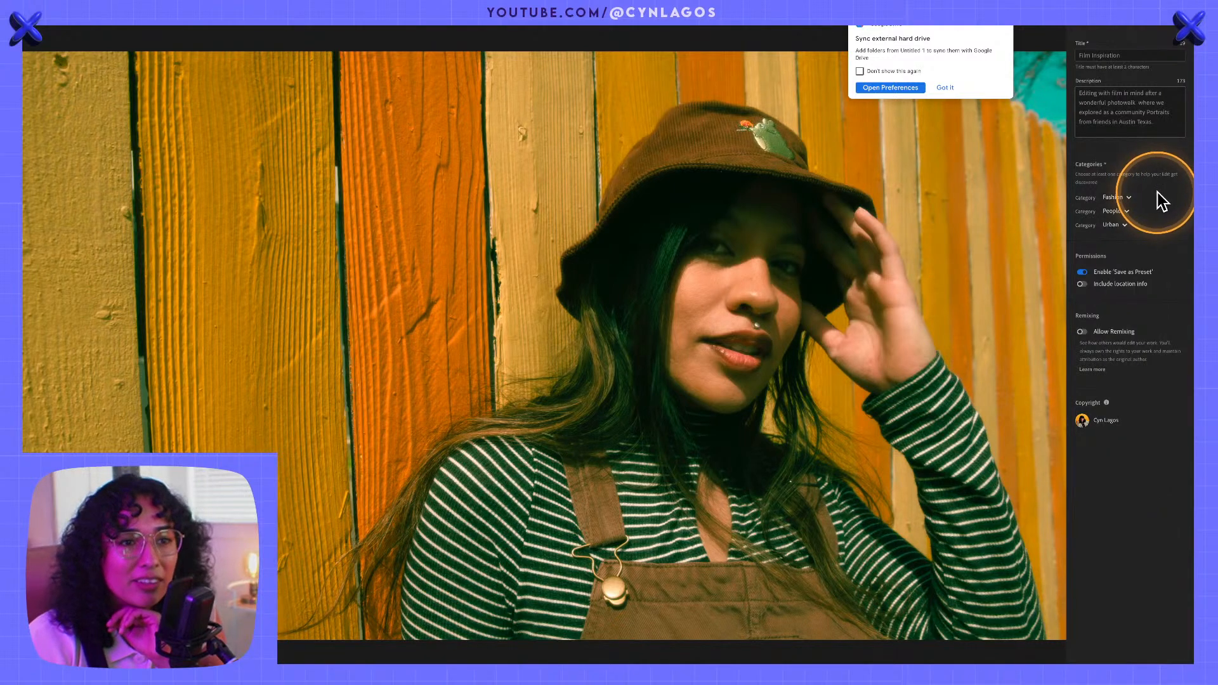
pyautogui.click(999, 26)
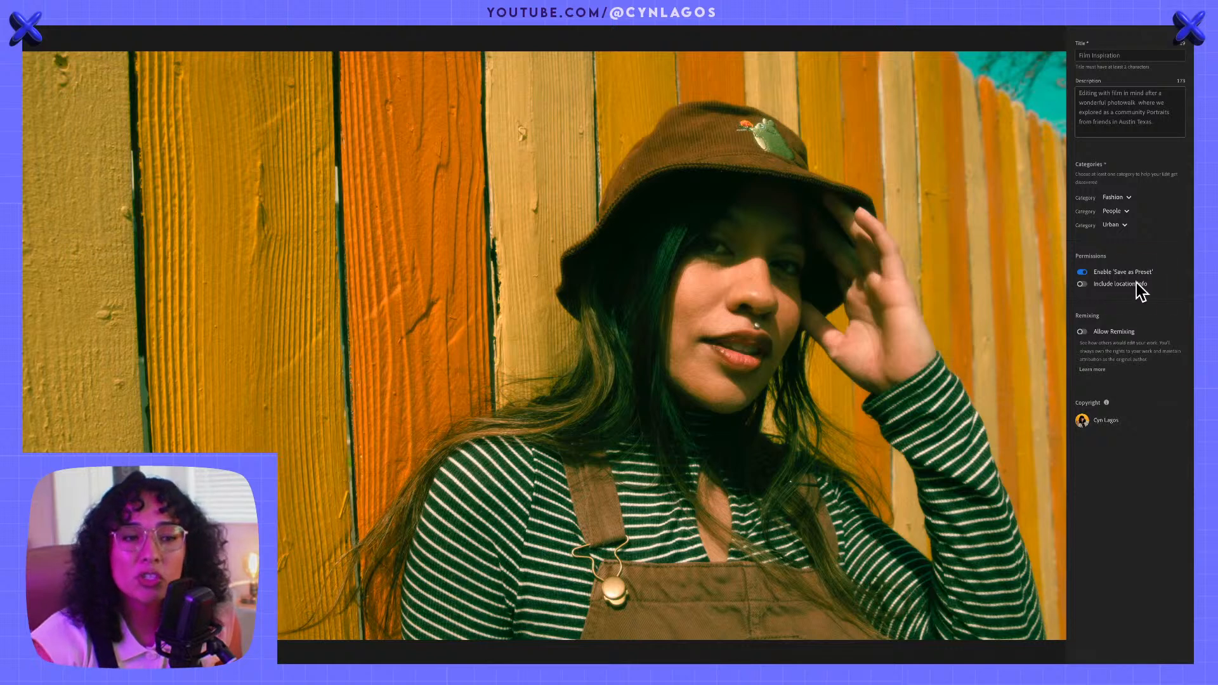
# - Allow remixing of the edit and publish it to the Community
pyautogui.click(1098, 294)
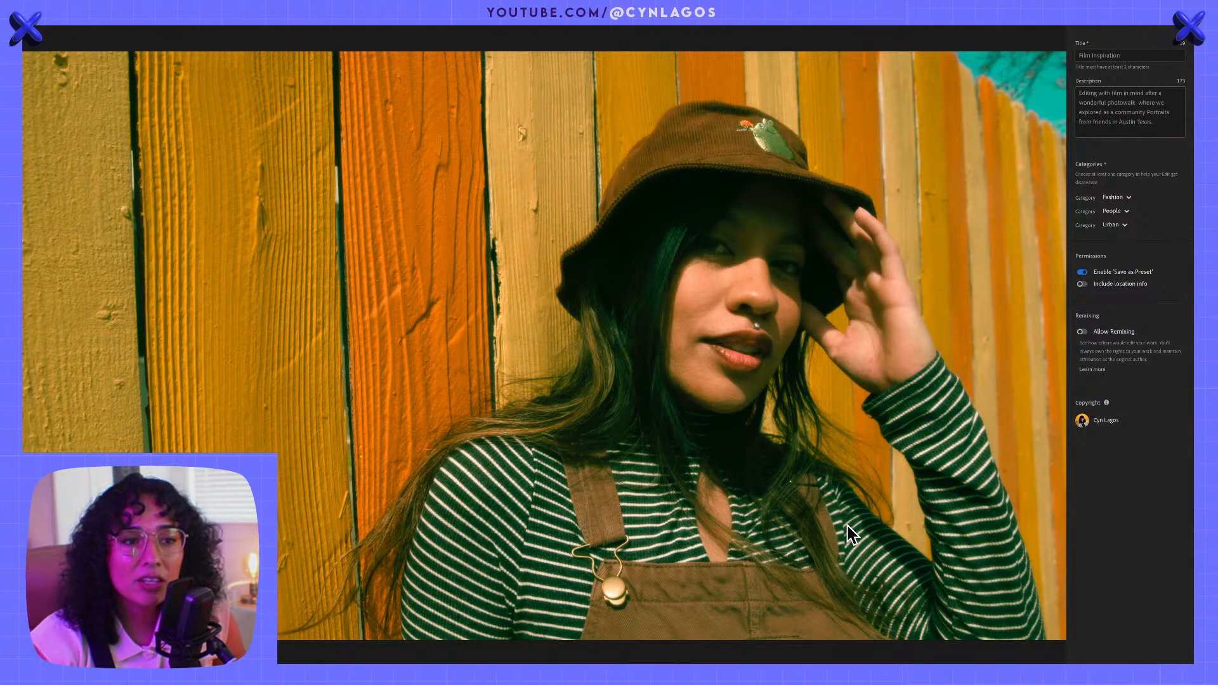
pyautogui.click(1082, 332)
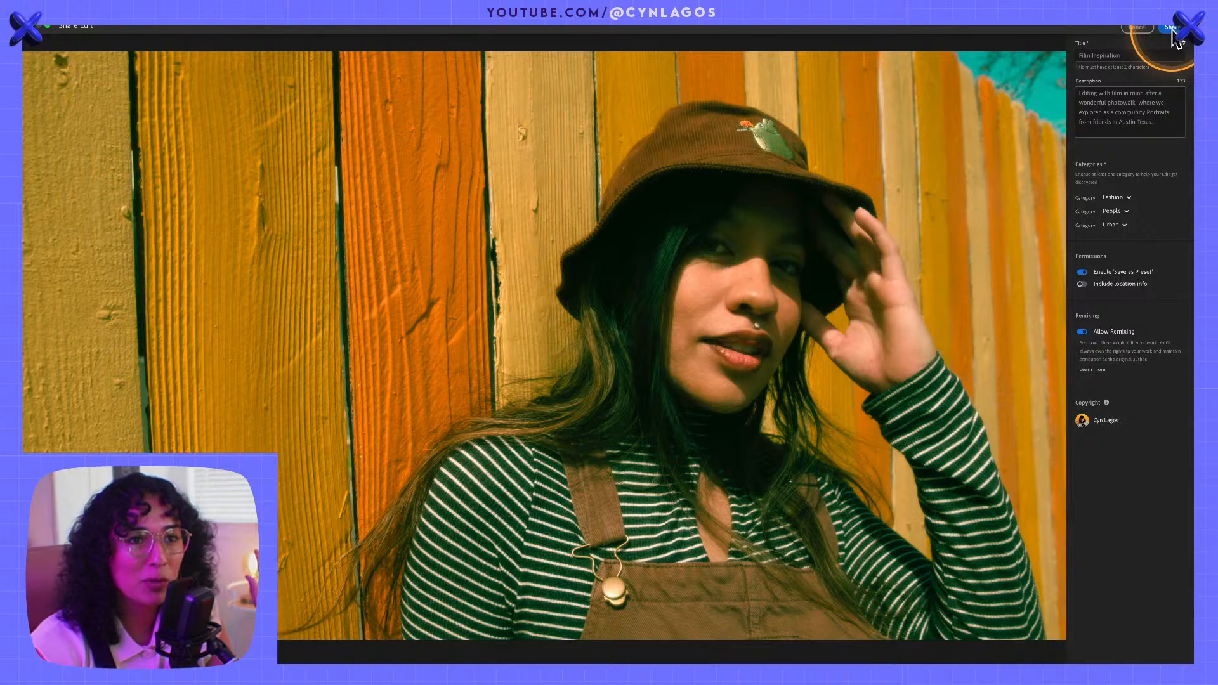
pyautogui.click(1173, 29)
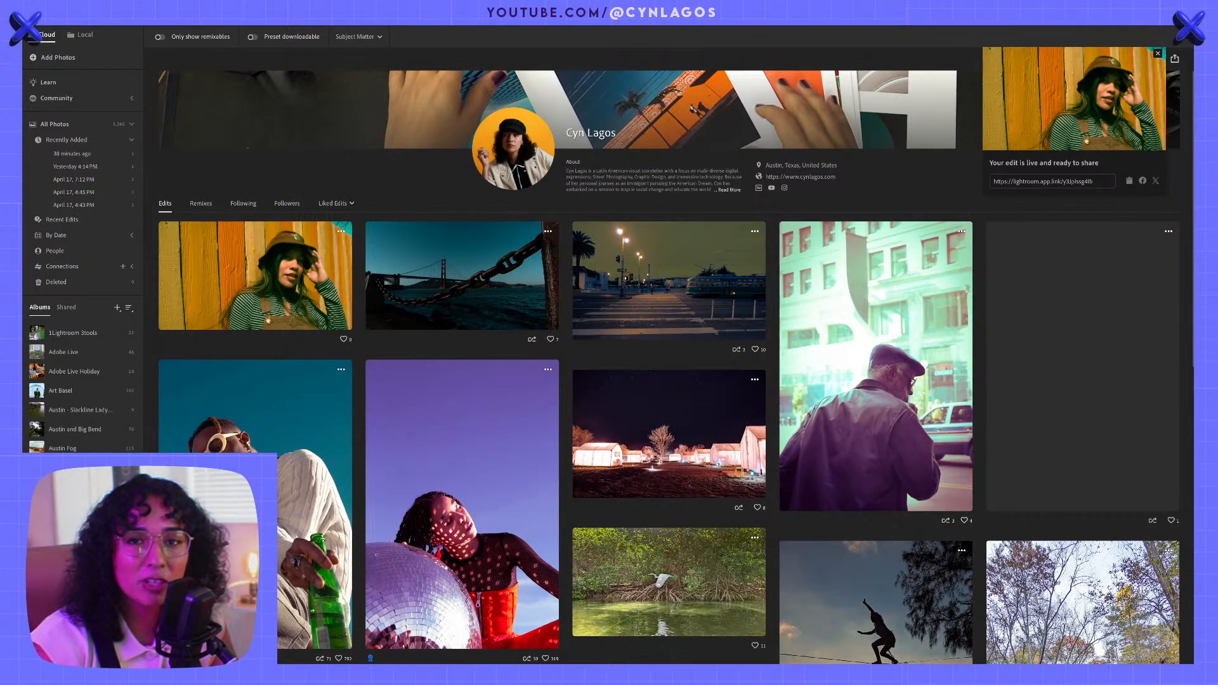
pyautogui.scroll(-2, 876, 387)
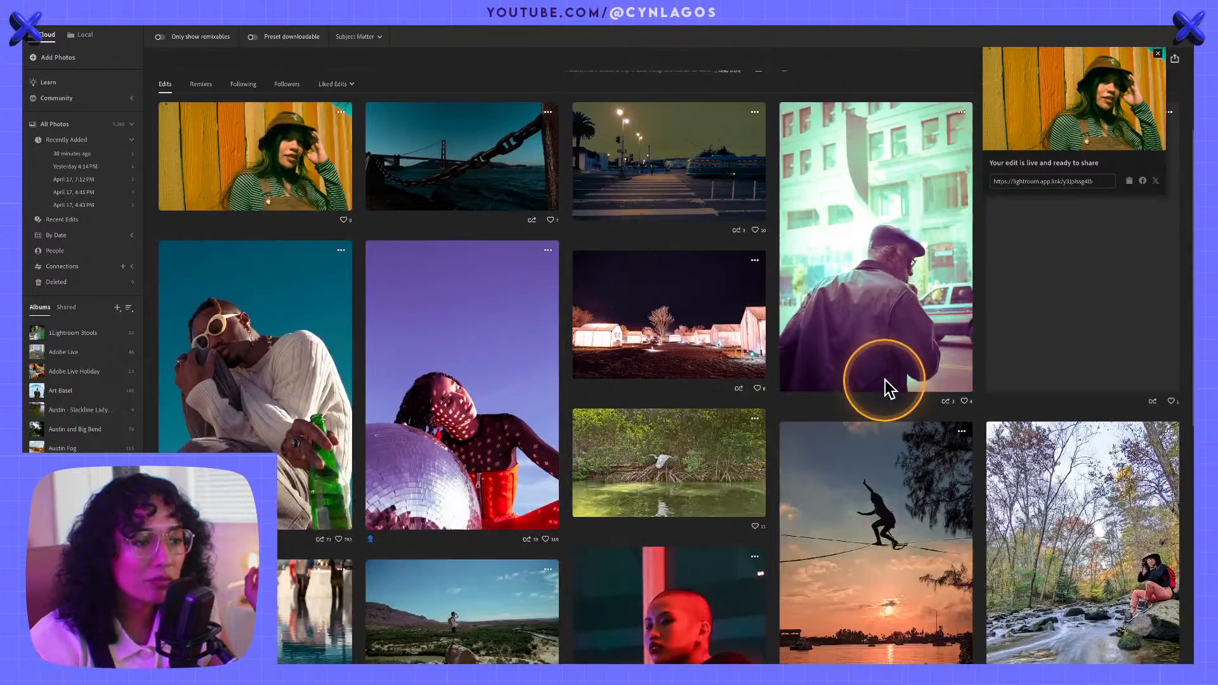
# - Browse the profile's shared edits and open the photo of the red car in front of the palm-lined building
pyautogui.scroll(-4, 1142, 533)
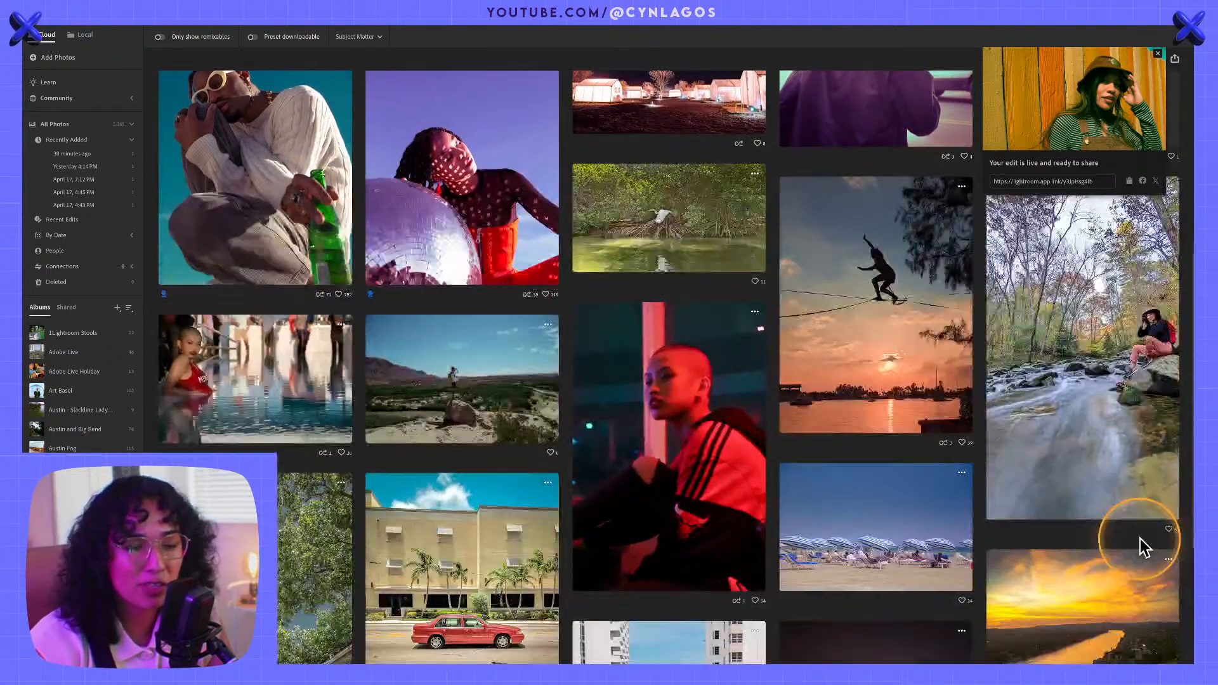
pyautogui.scroll(-2, 1123, 648)
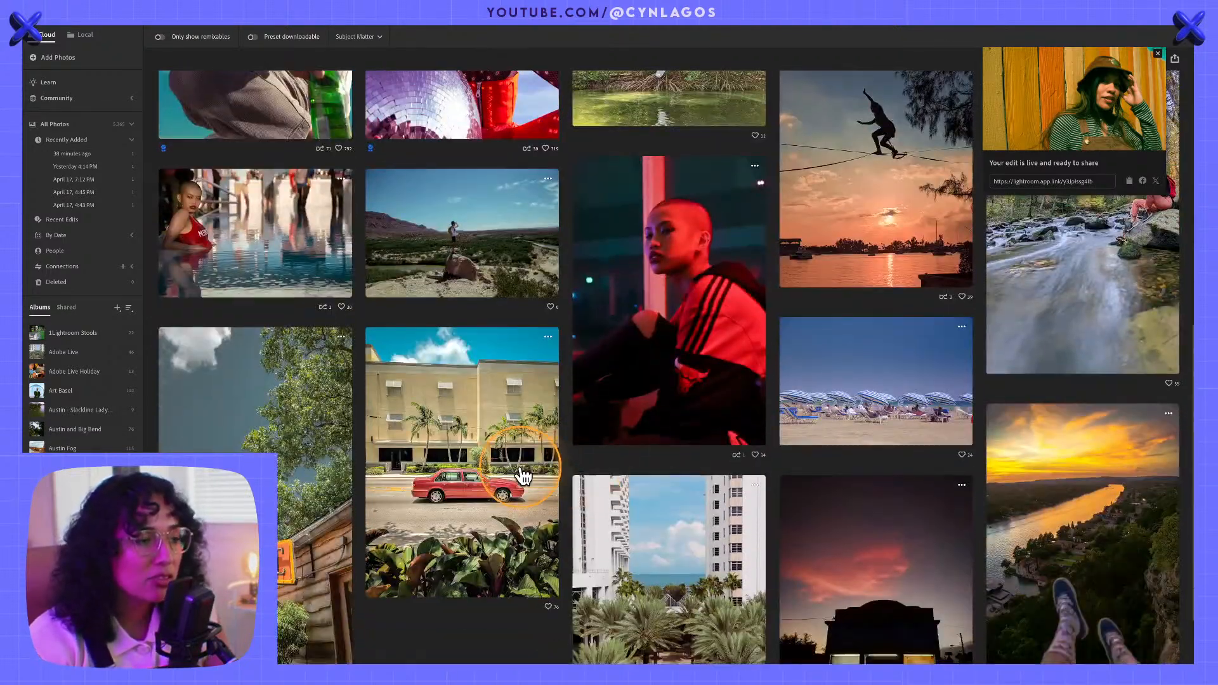
pyautogui.click(524, 476)
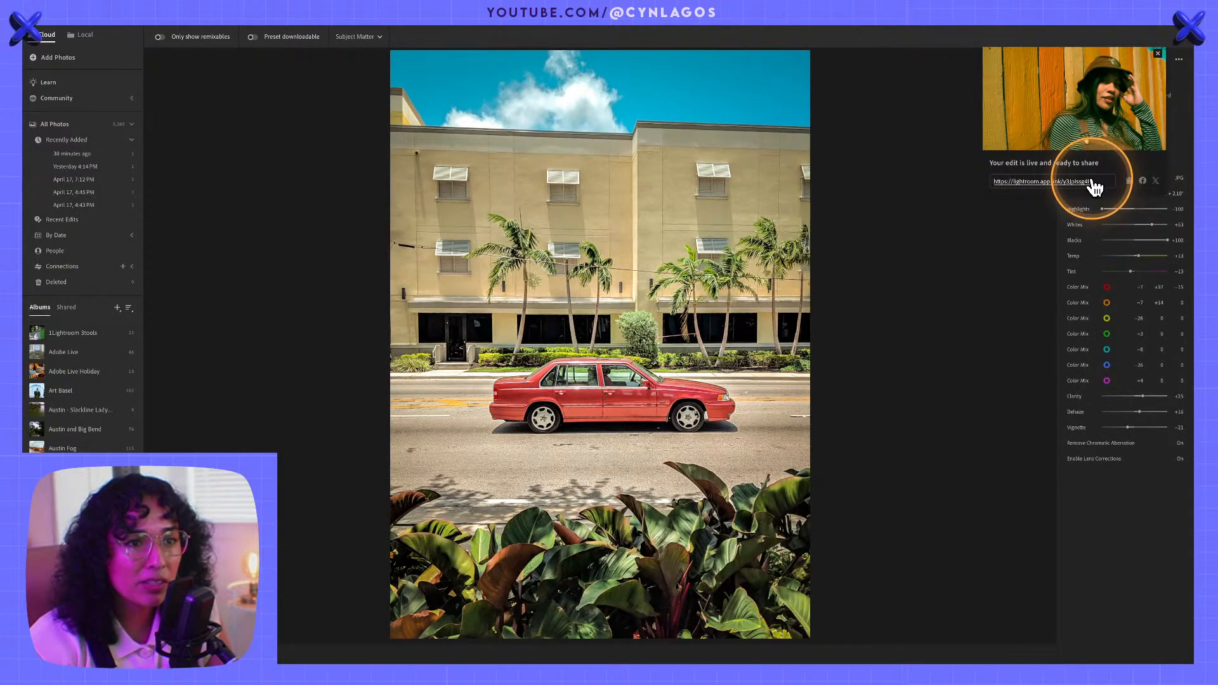
# - Copy the share link of the newly published portrait edit and dismiss its sharing notice
pyautogui.click(1129, 181)
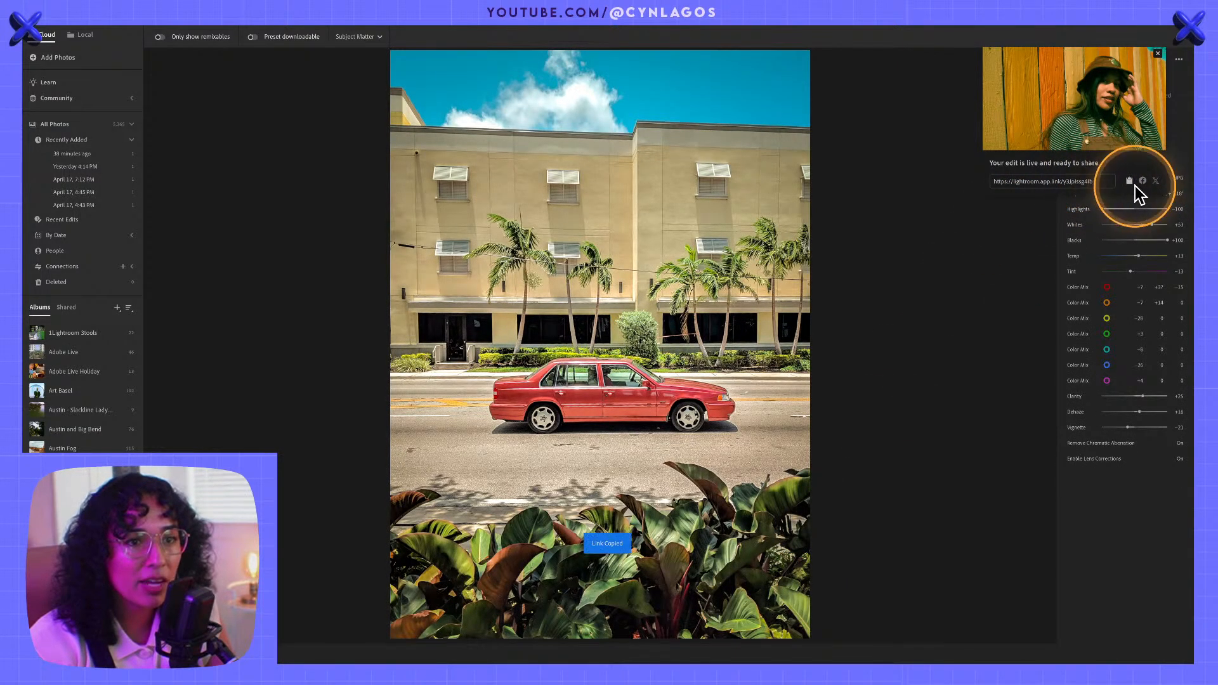
pyautogui.click(1159, 54)
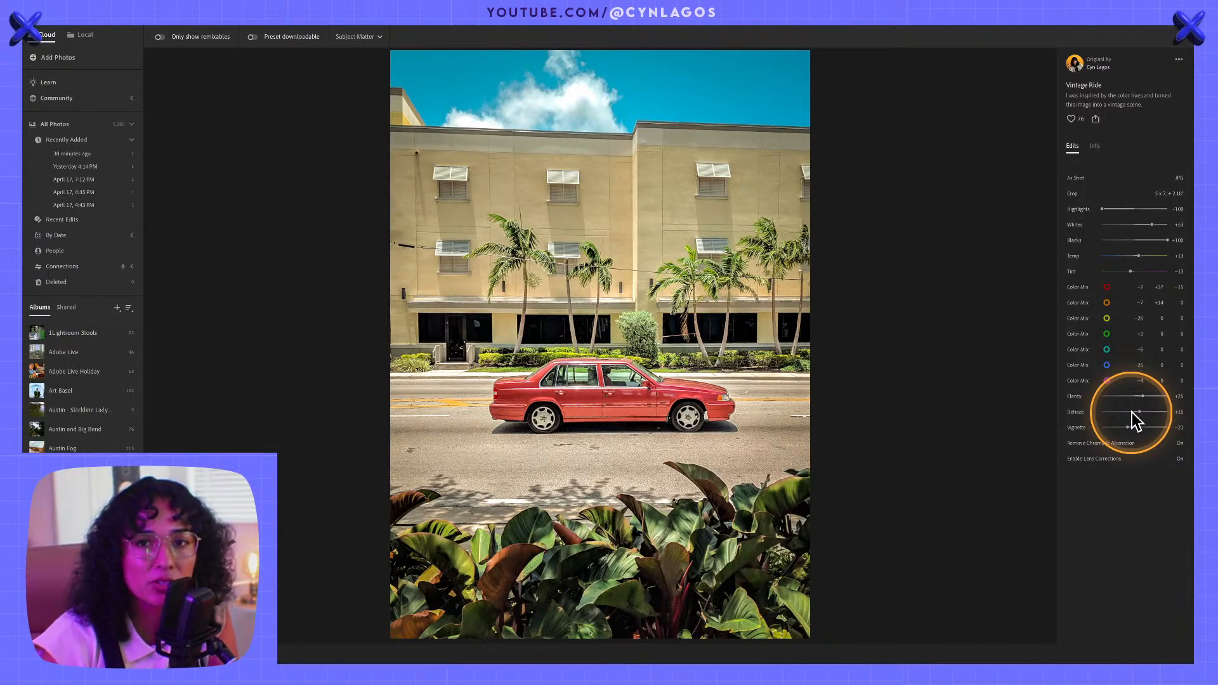
# - Replay the Vintage Ride edit history from the original shot through the individual adjustments
pyautogui.click(692, 424)
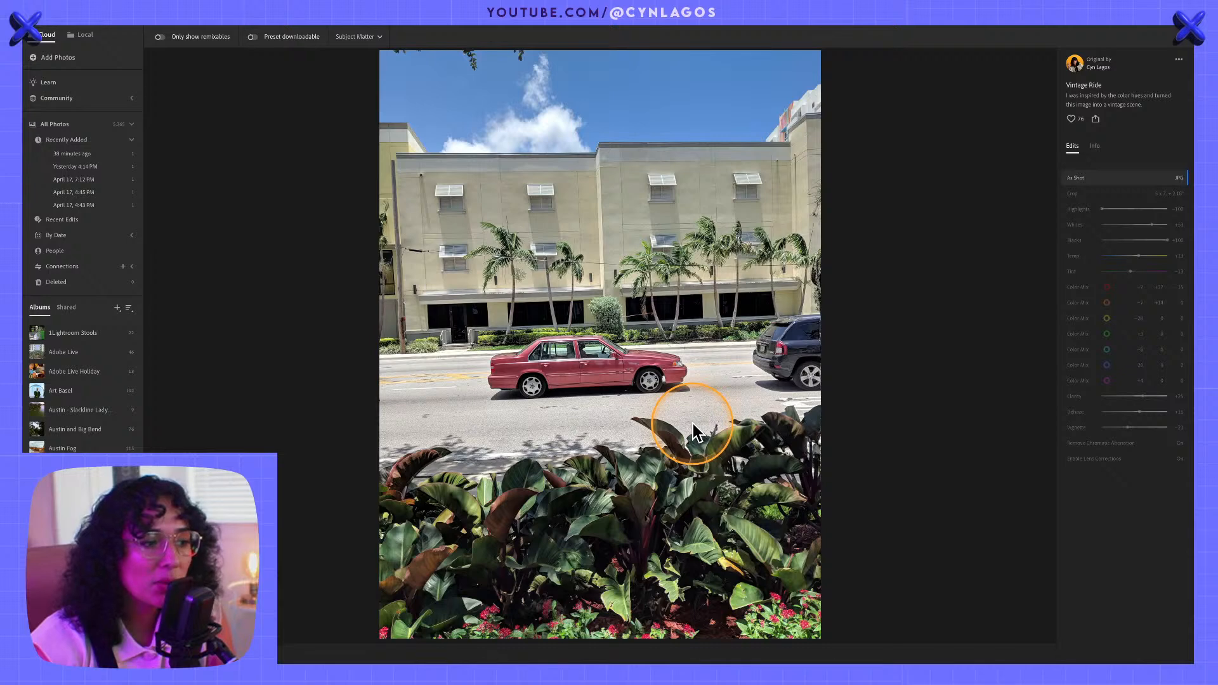
pyautogui.moveTo(696, 432); pyautogui.dragTo(756, 368)
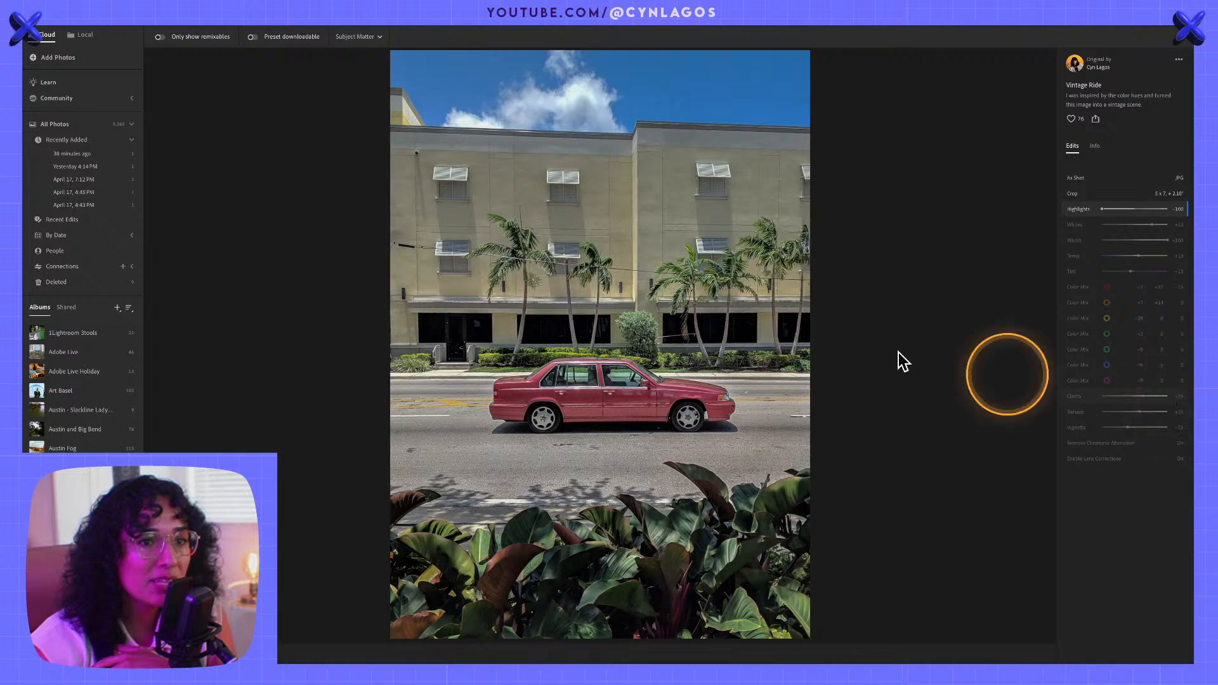
pyautogui.click(593, 359)
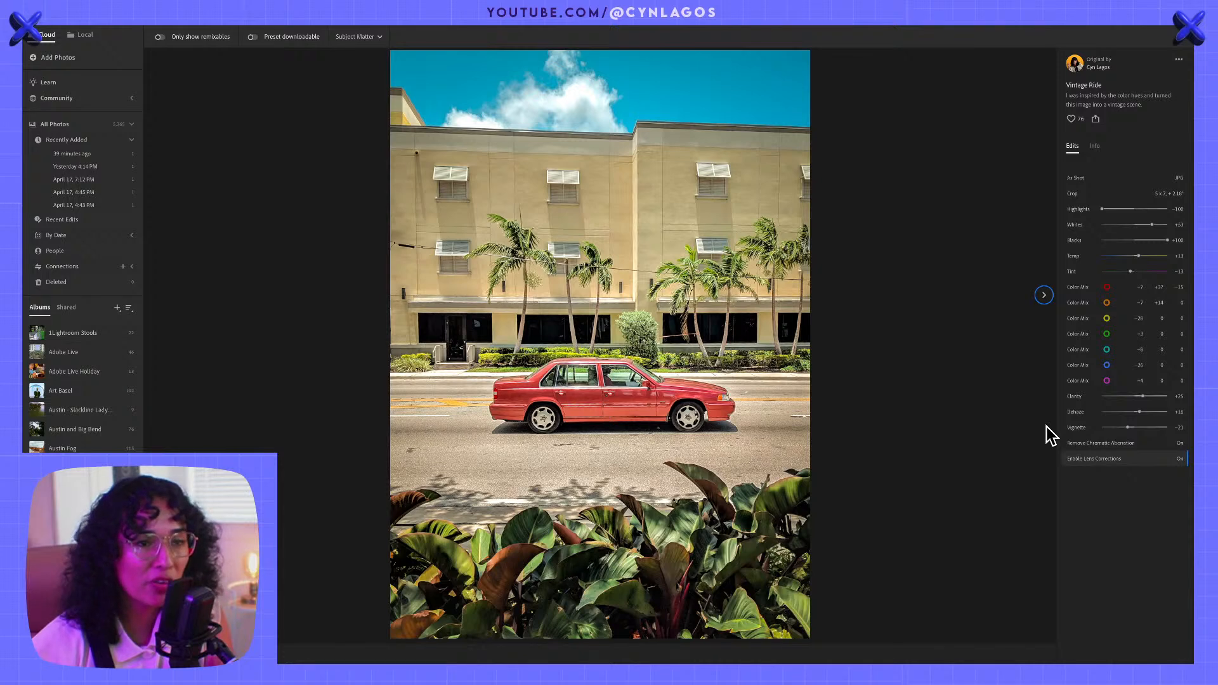
pyautogui.click(1044, 103)
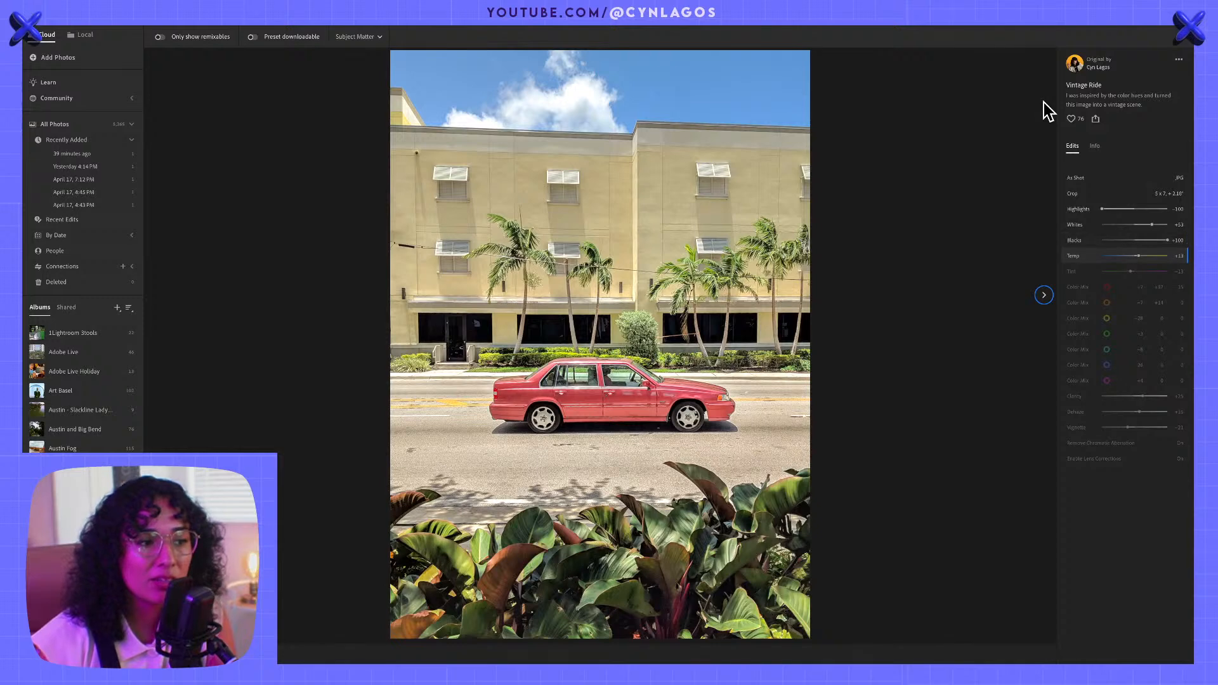
pyautogui.click(1044, 102)
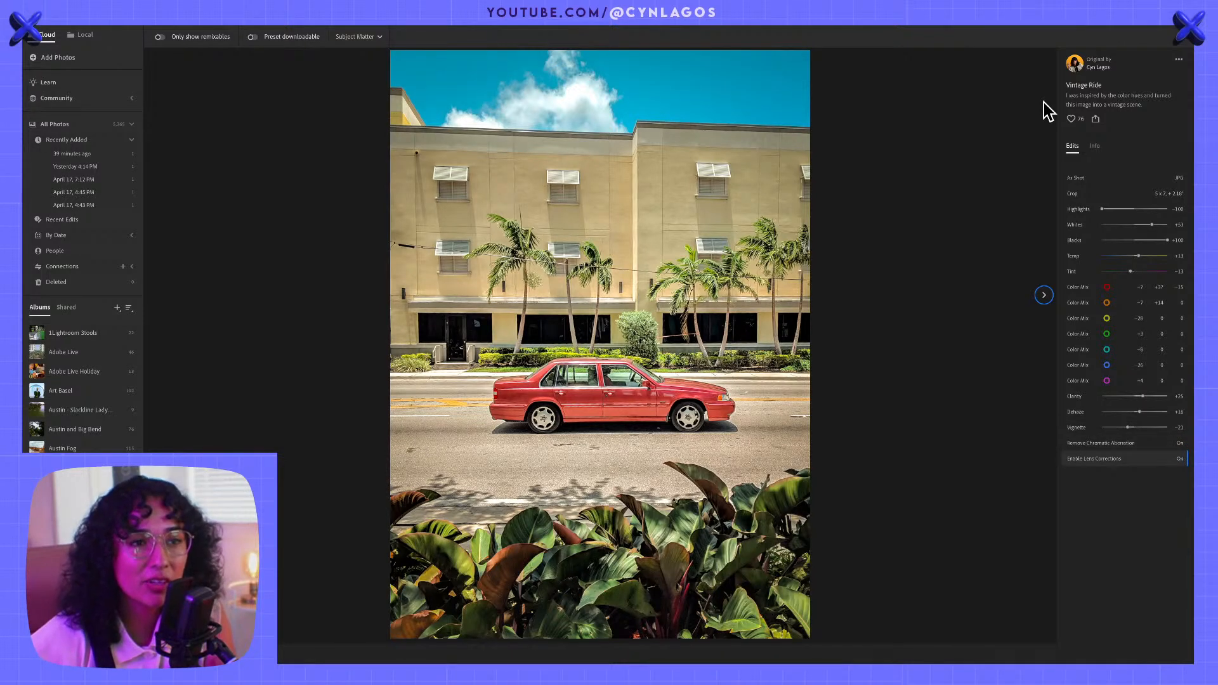
# - Check the subject matter and capture information of Vintage Ride and return to its list of edits
pyautogui.click(1096, 148)
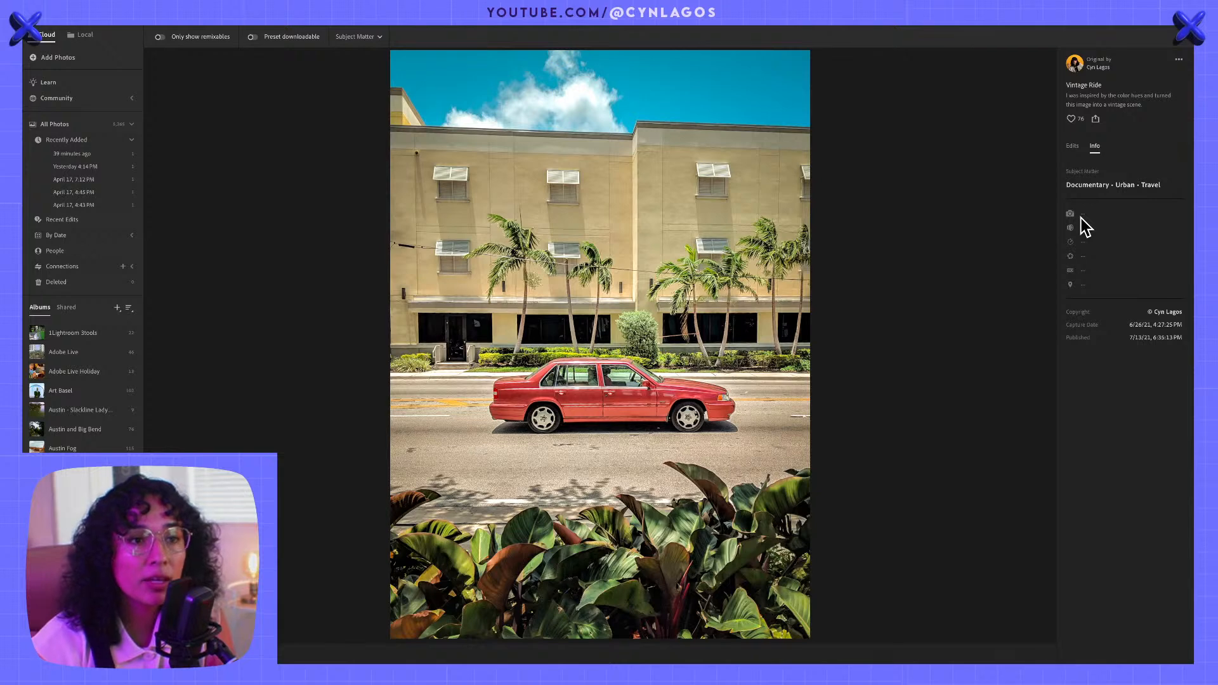
pyautogui.click(1106, 222)
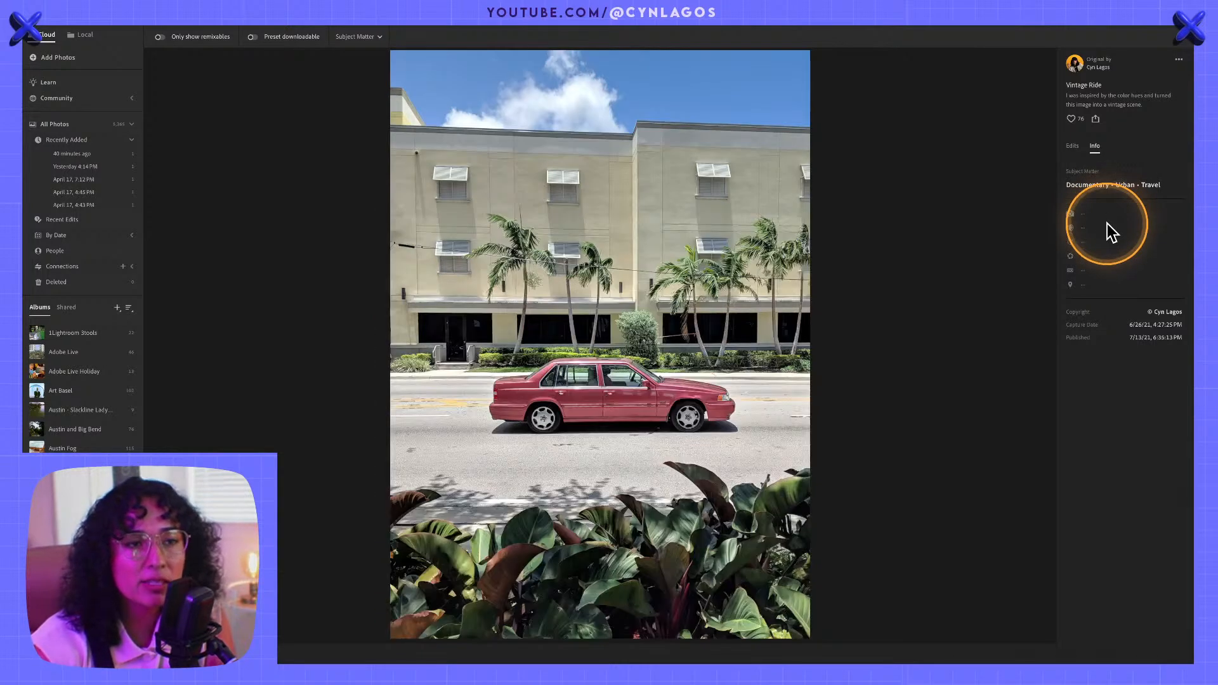
pyautogui.click(1074, 146)
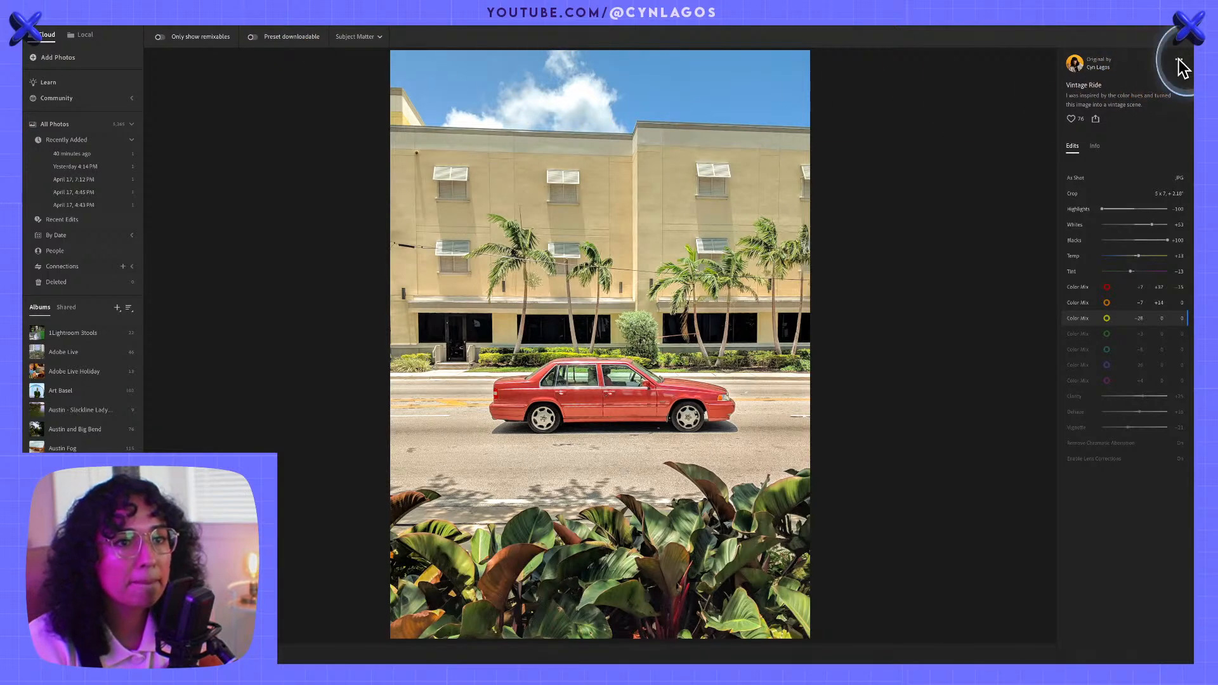
# - Compare edits side by side with their as-shot originals, moving on to the Vintage Film Color beach photo, and return to the single view
pyautogui.press('y')
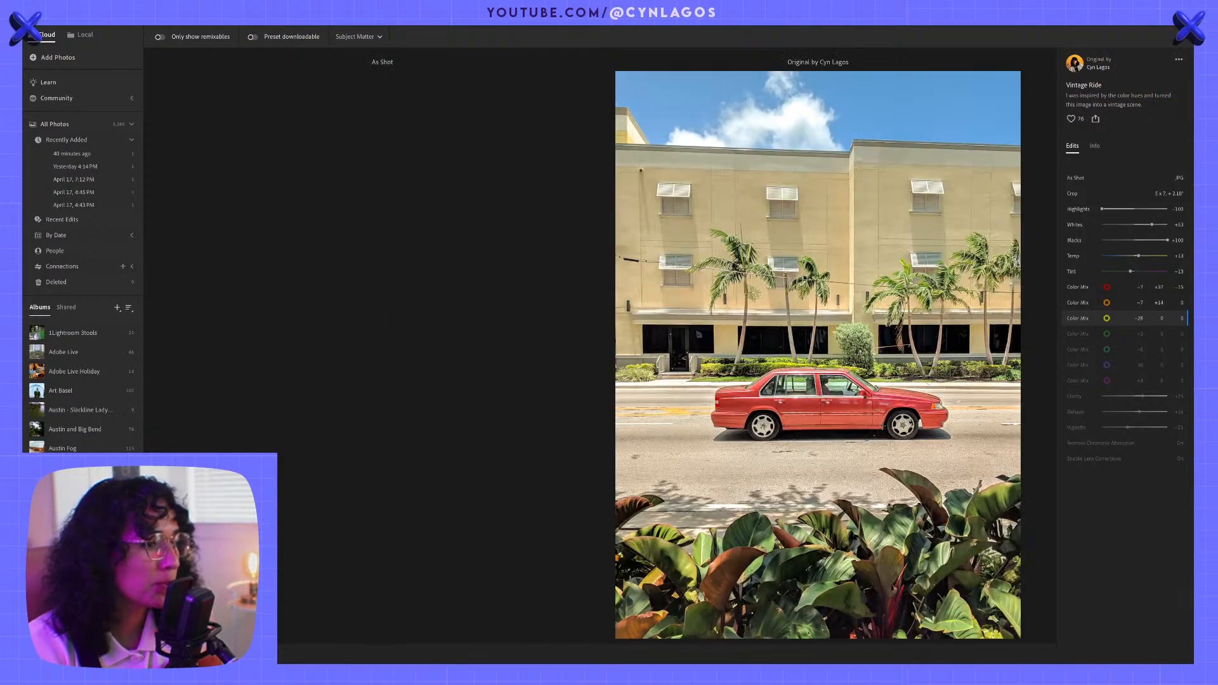
pyautogui.click(156, 296)
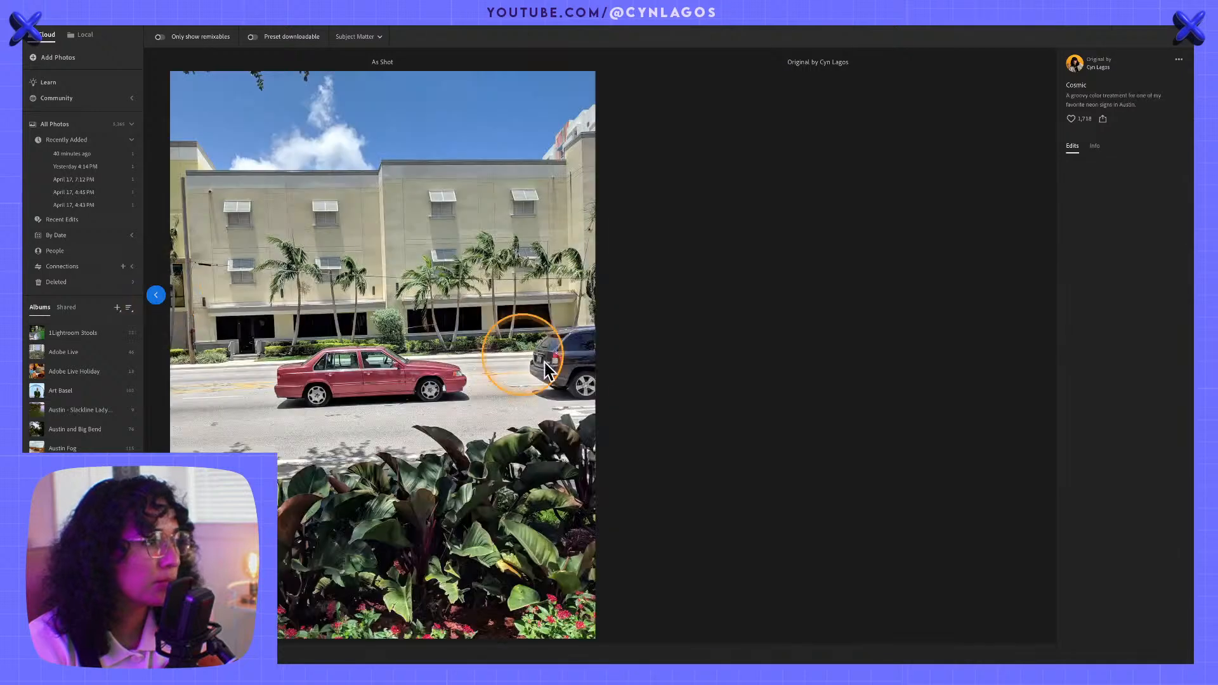
pyautogui.click(157, 295)
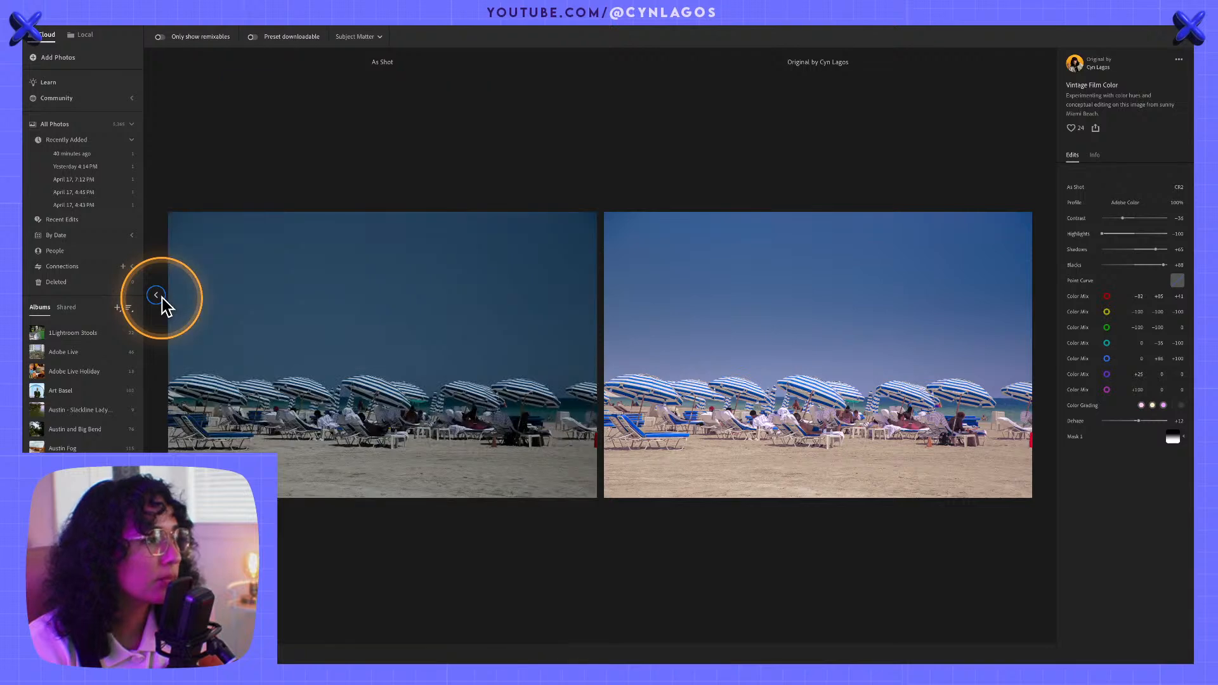
pyautogui.click(820, 360)
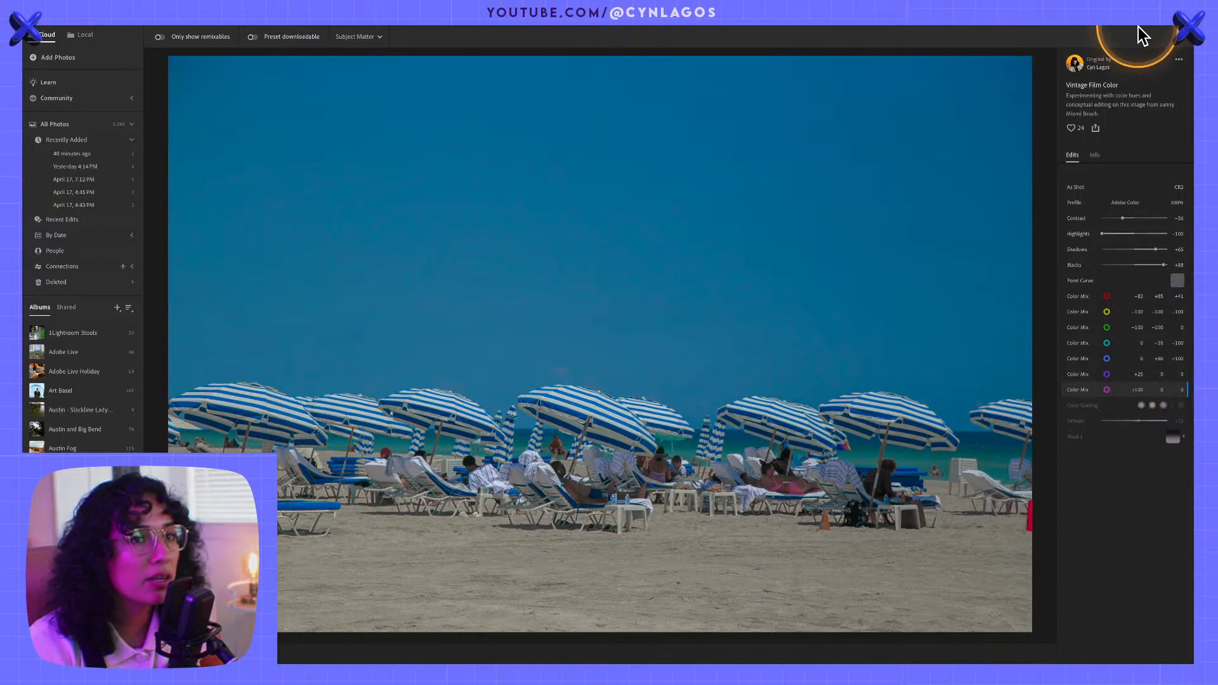
# - Go back to the Community, open the own profile, and open the Purple edit of the woman with the disco ball
pyautogui.click(64, 98)
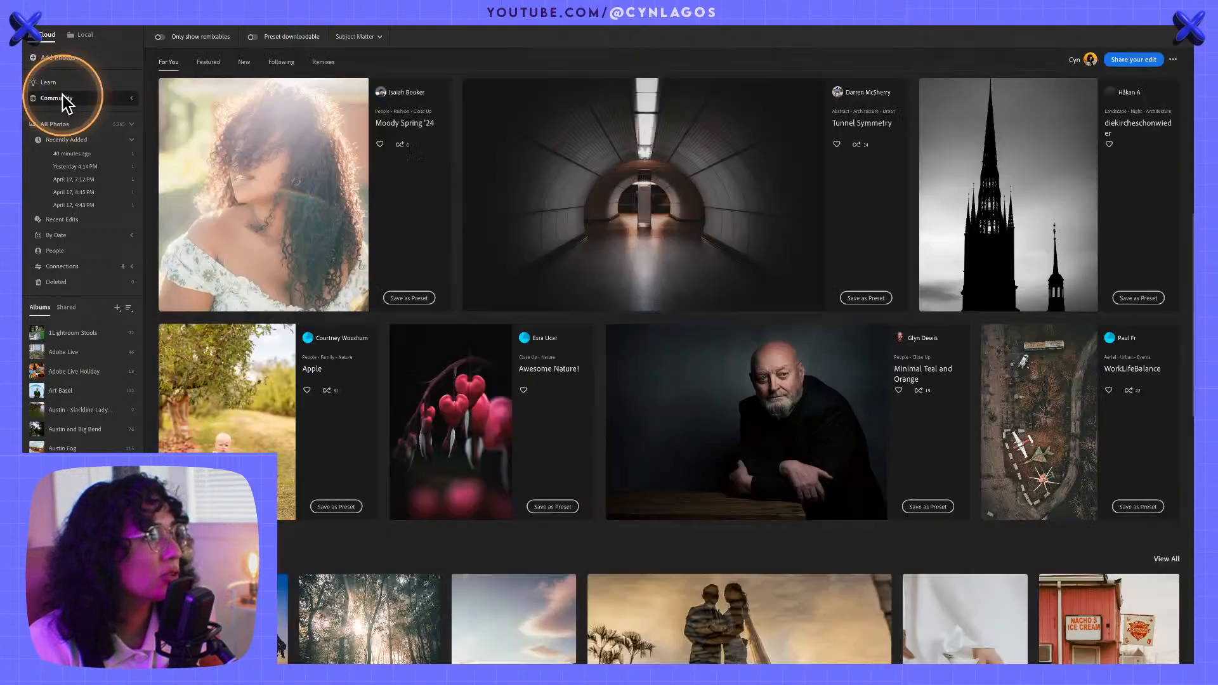
pyautogui.click(1091, 61)
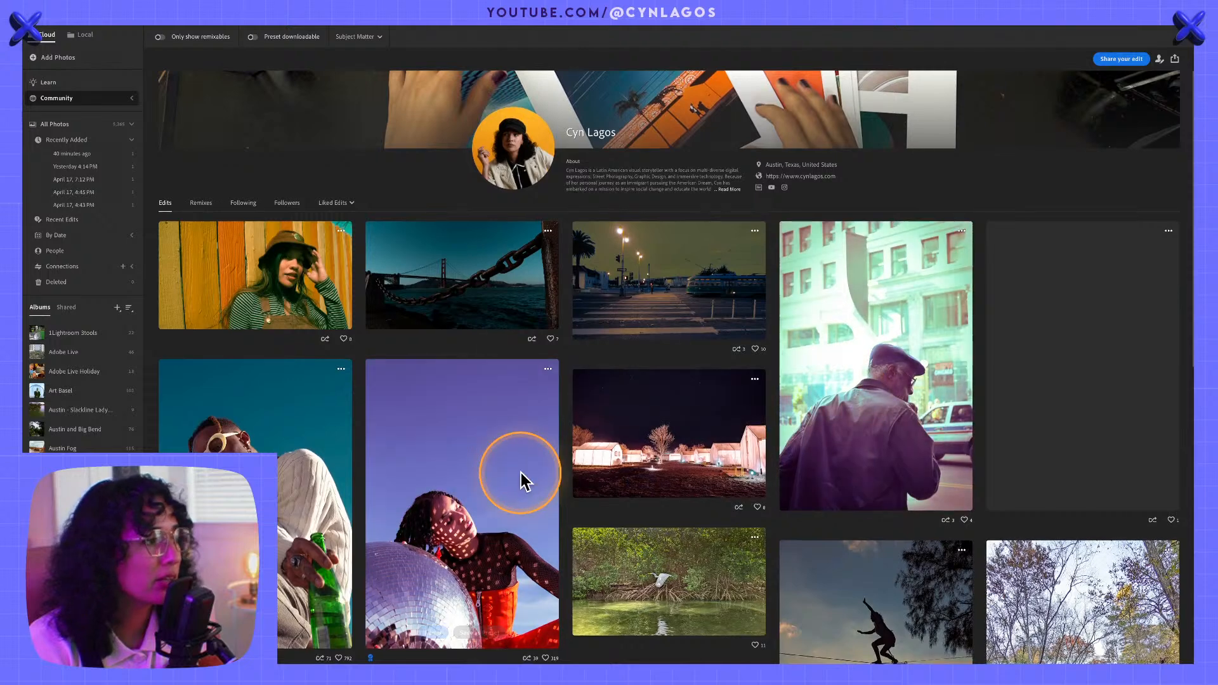
pyautogui.scroll(-1, 533, 479)
pyautogui.scroll(-1, 543, 476)
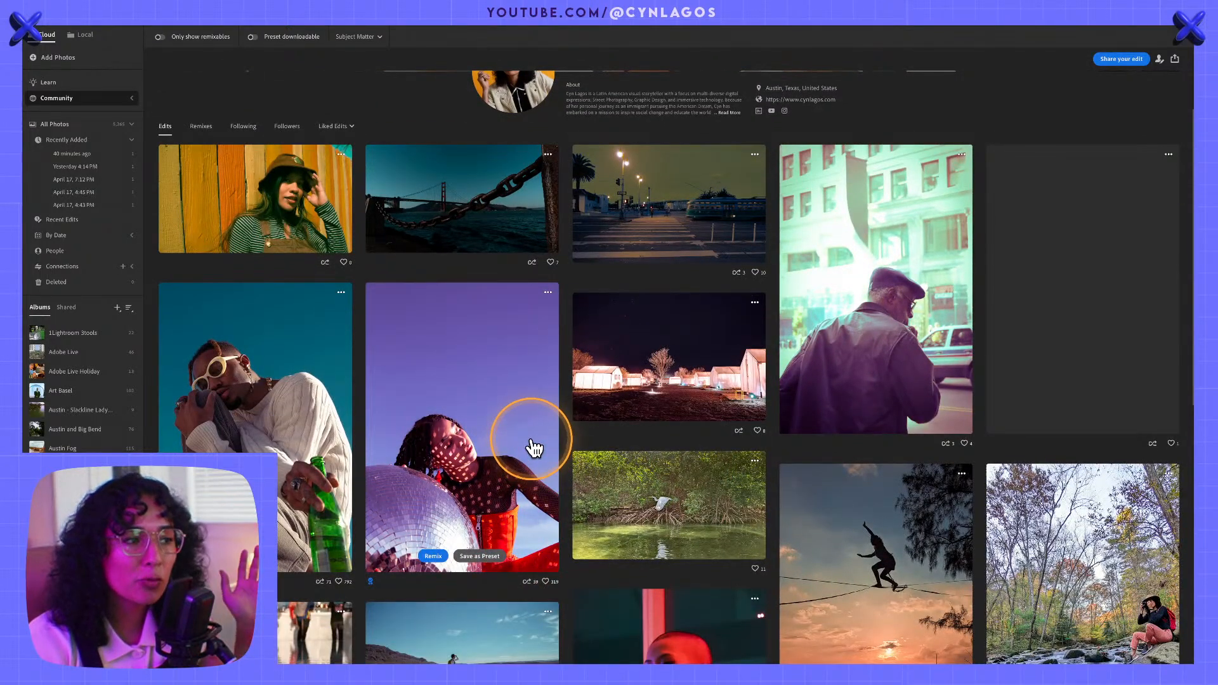
pyautogui.click(532, 452)
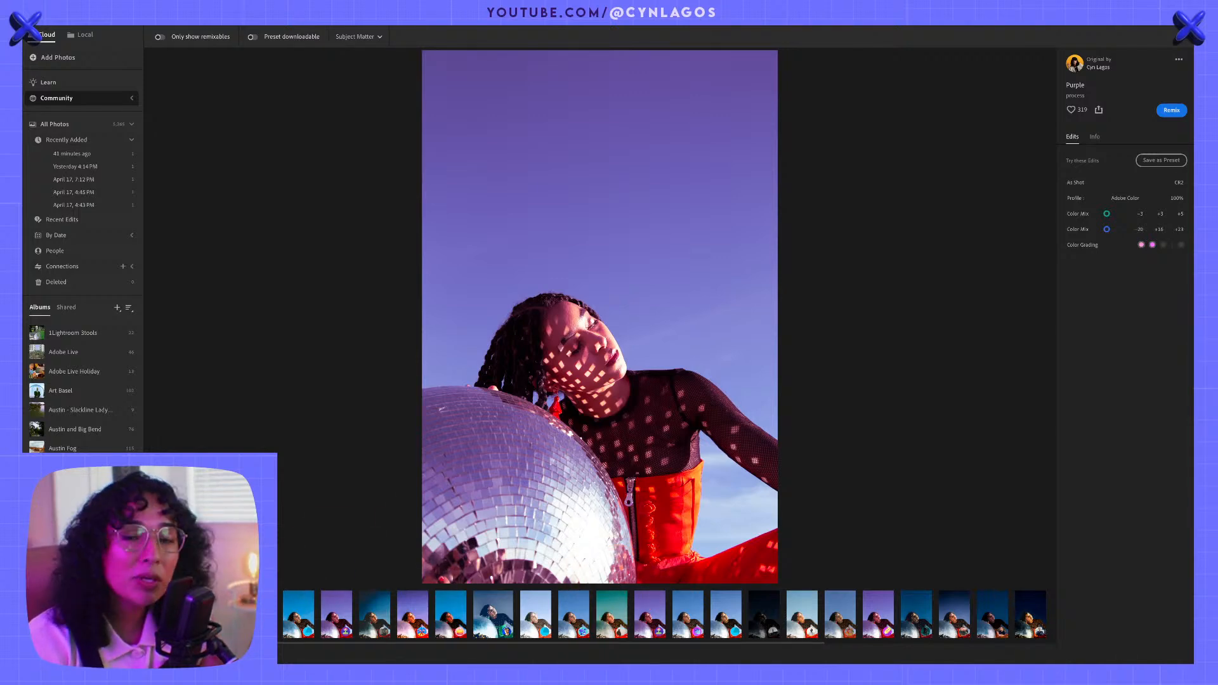
# - Look through several remixes of the Purple edit to compare how other photographers interpreted the photo
pyautogui.press('Right')
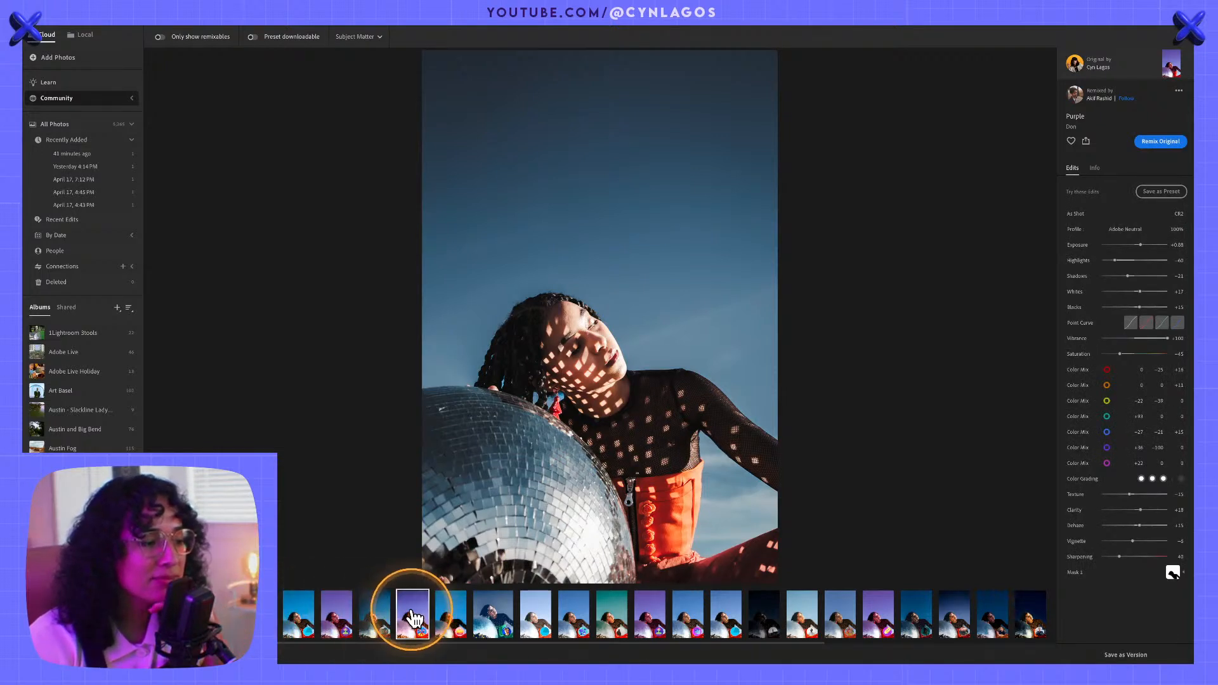
pyautogui.click(380, 620)
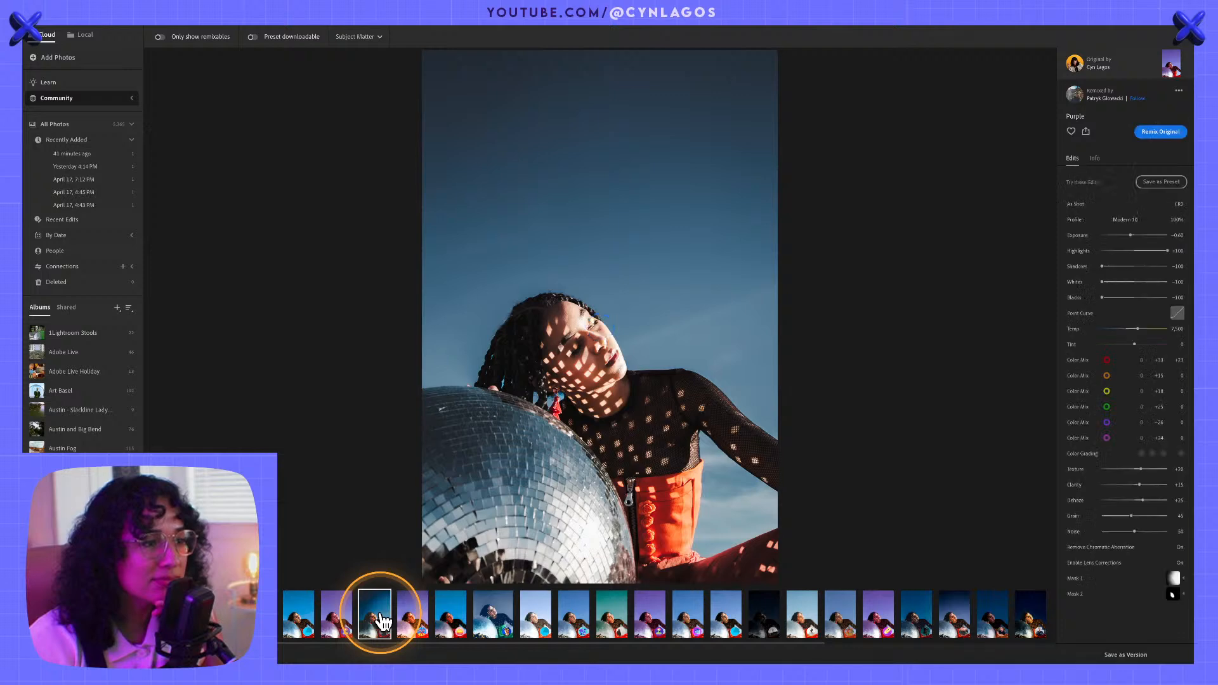
pyautogui.click(413, 614)
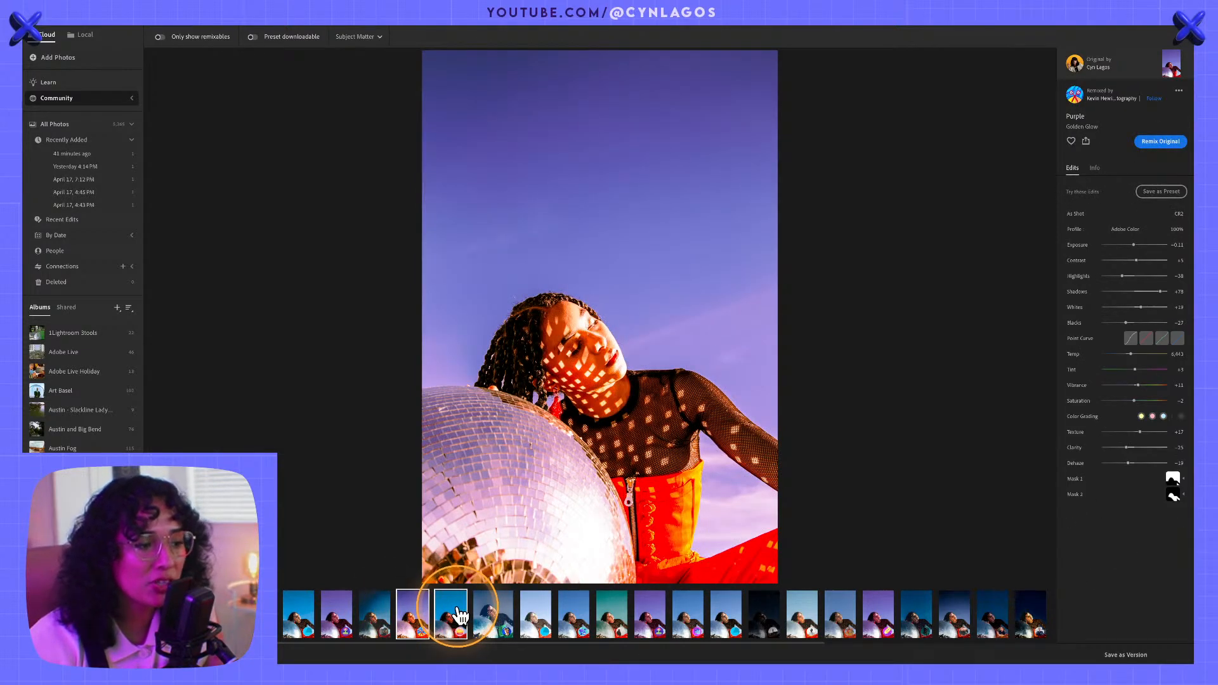
pyautogui.click(459, 614)
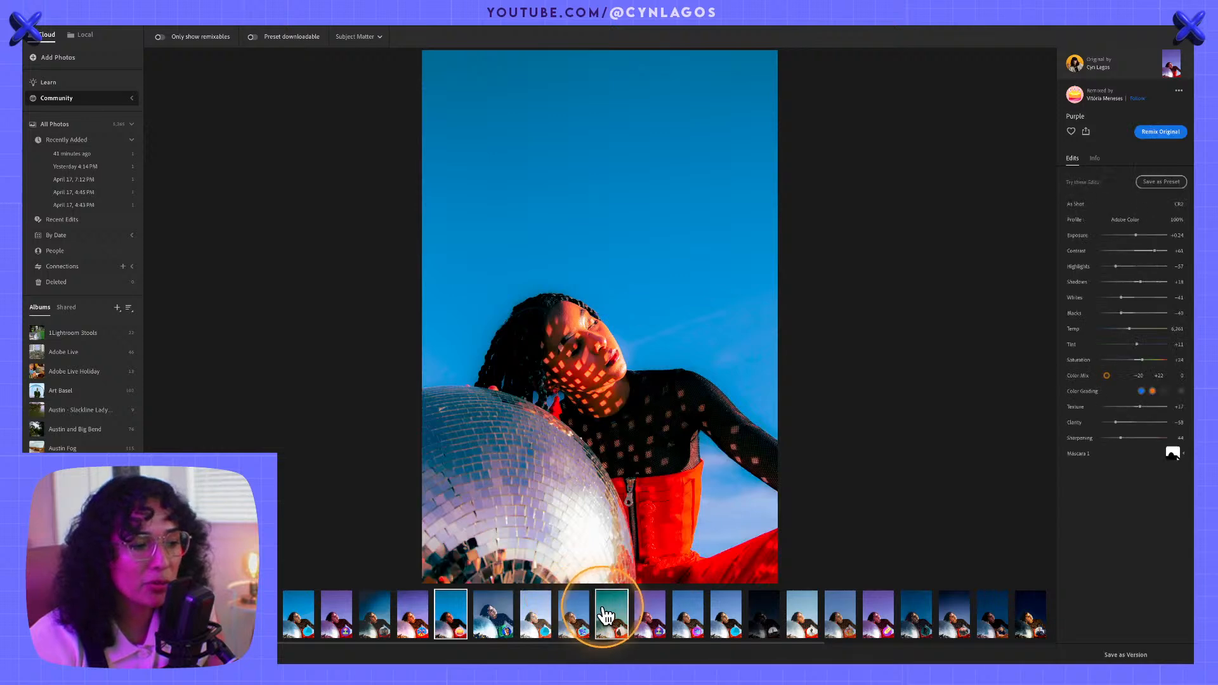
pyautogui.click(611, 618)
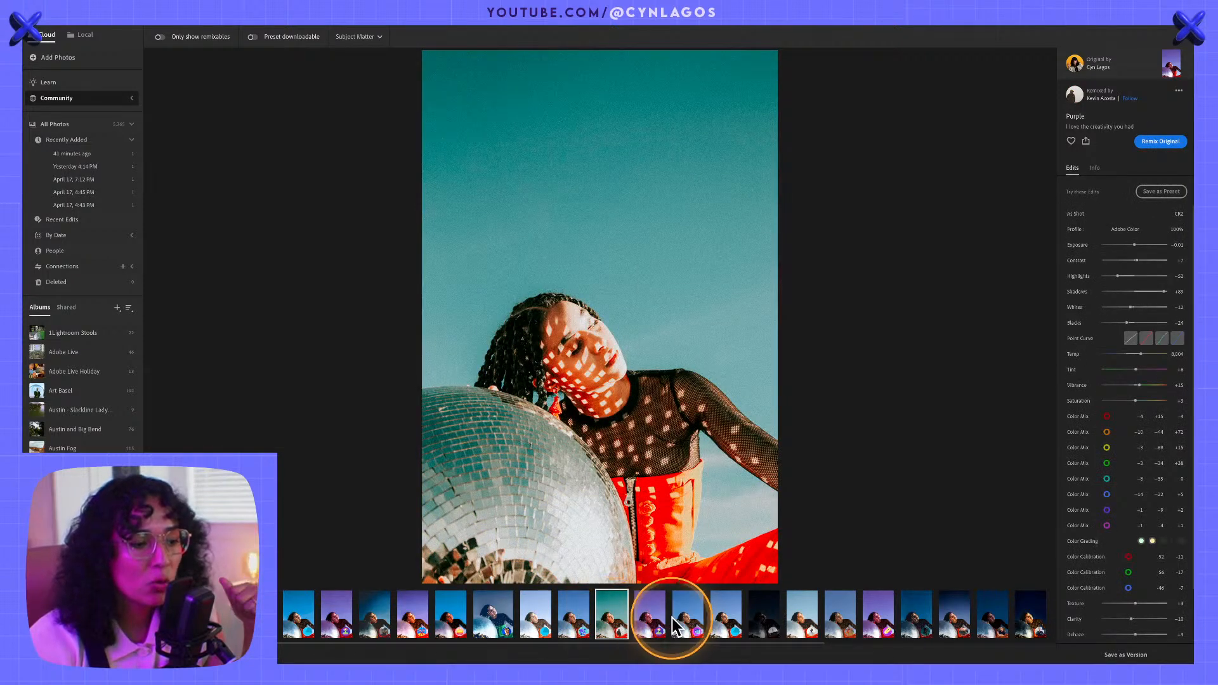
pyautogui.click(922, 625)
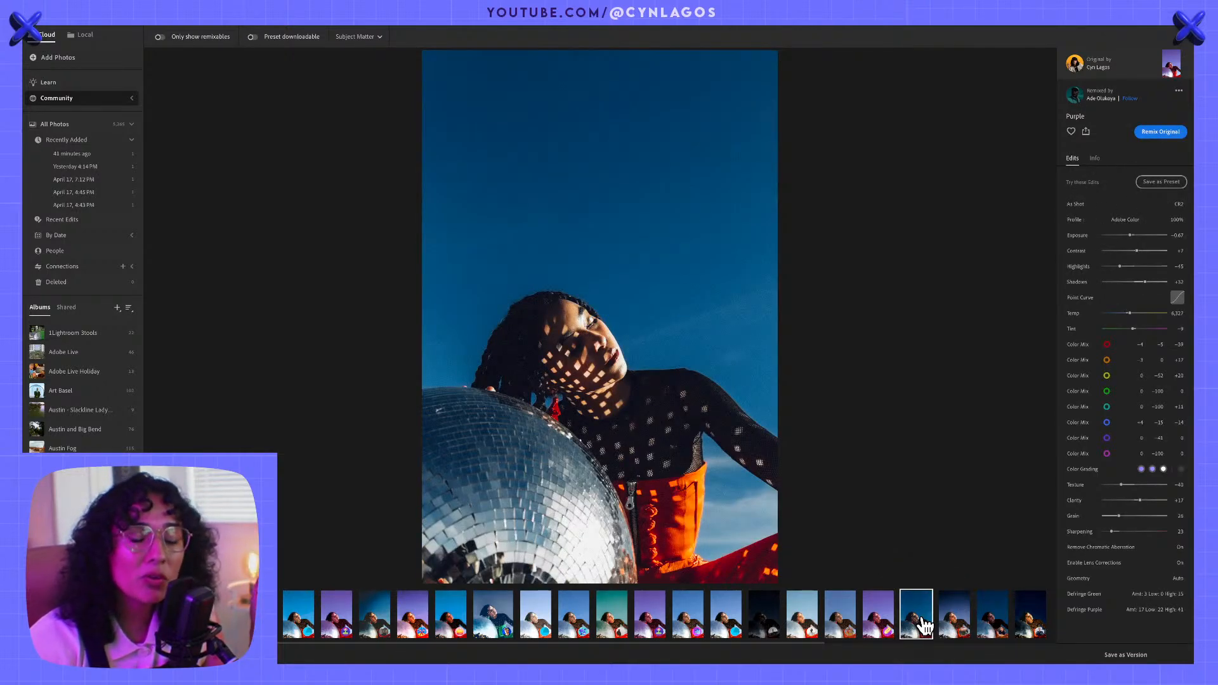
pyautogui.click(920, 628)
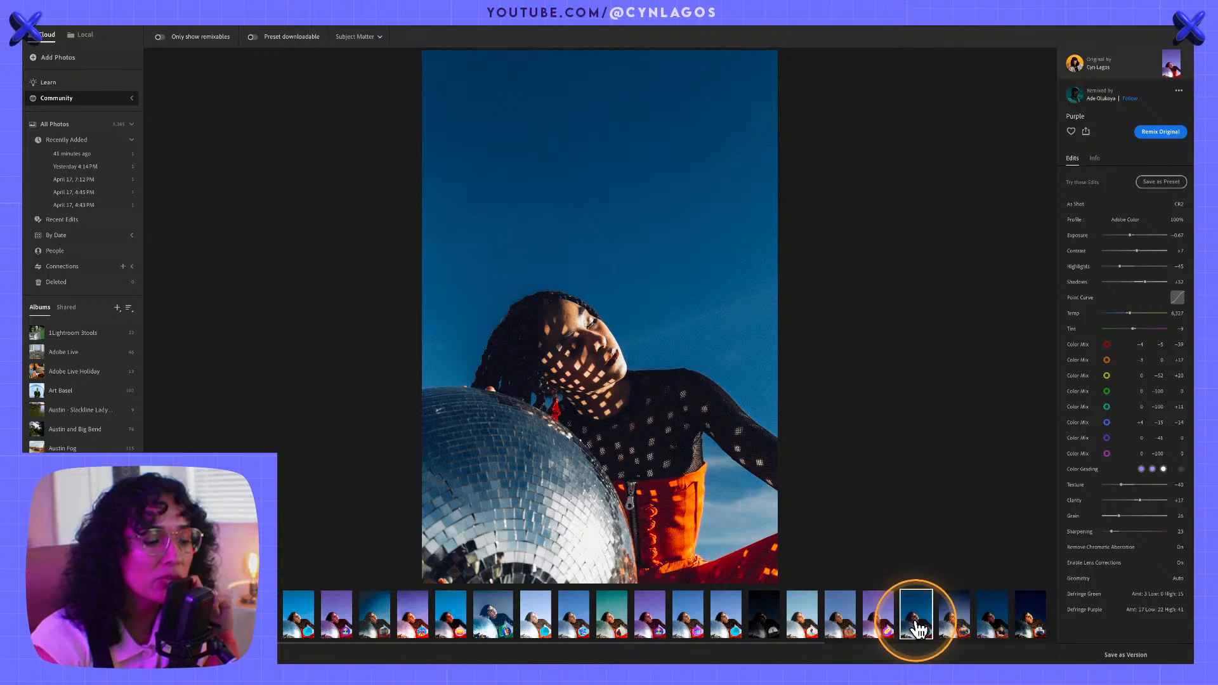
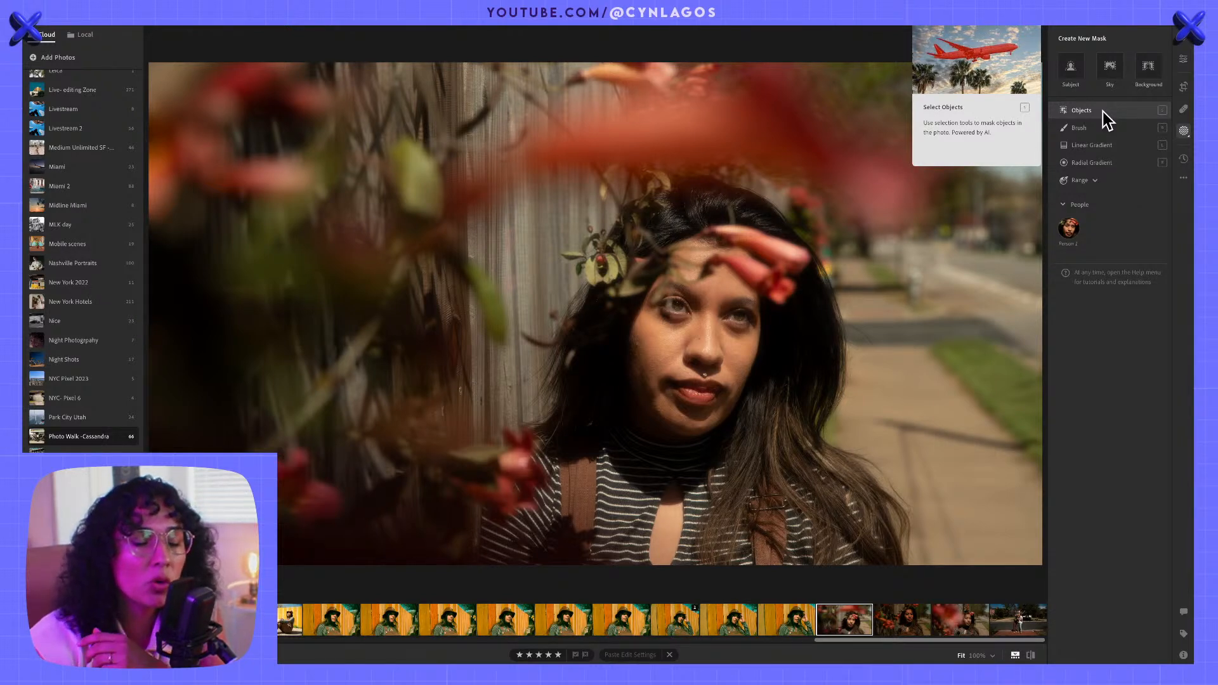
# - Start a new people mask on the entire woman among the red flowers and set the mask overlay to Image on B&W
pyautogui.moveTo(1075, 234)
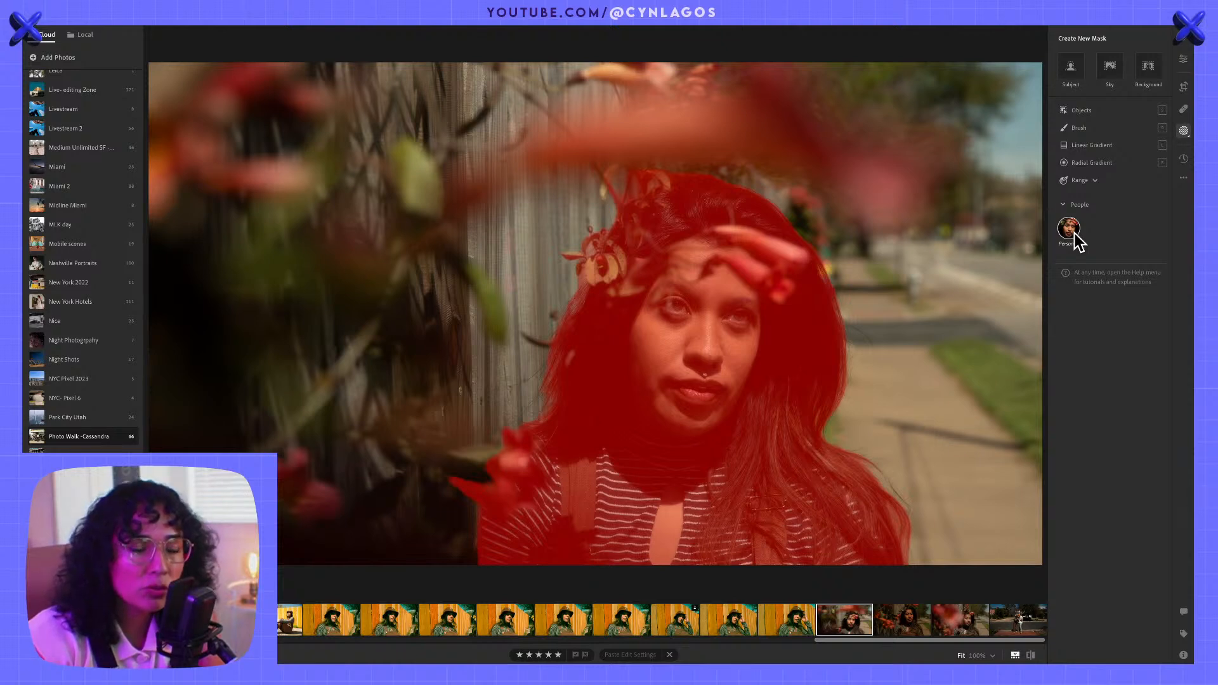
pyautogui.click(1075, 234)
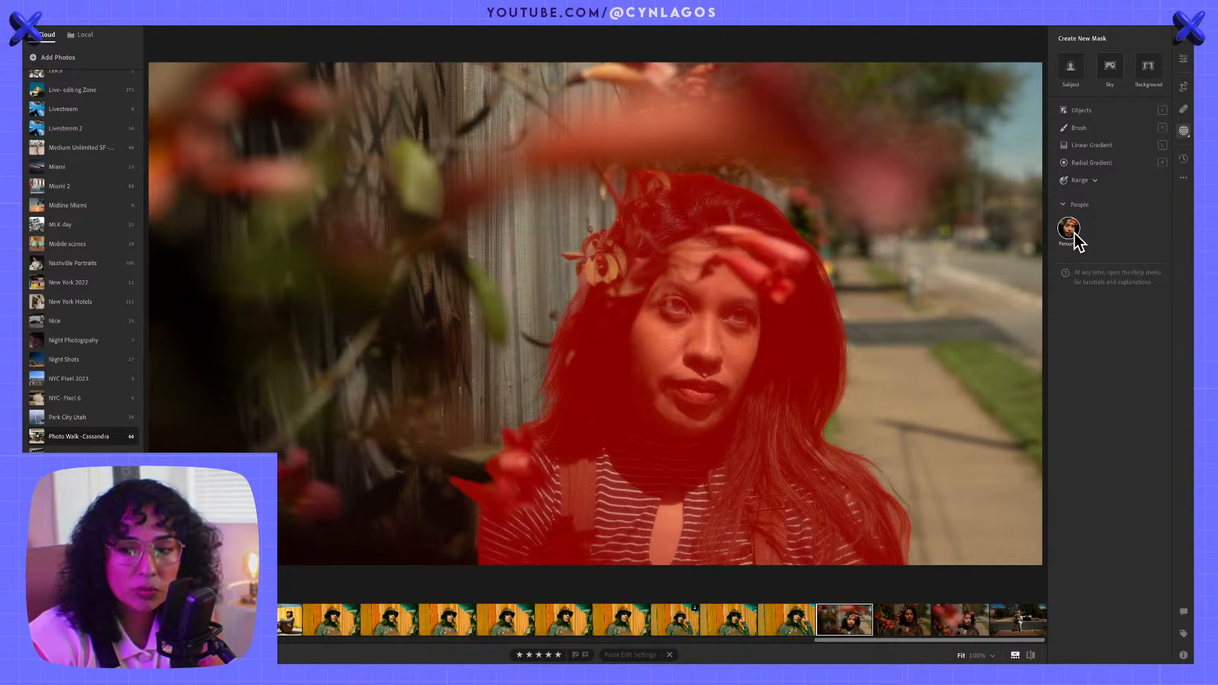
pyautogui.click(1075, 233)
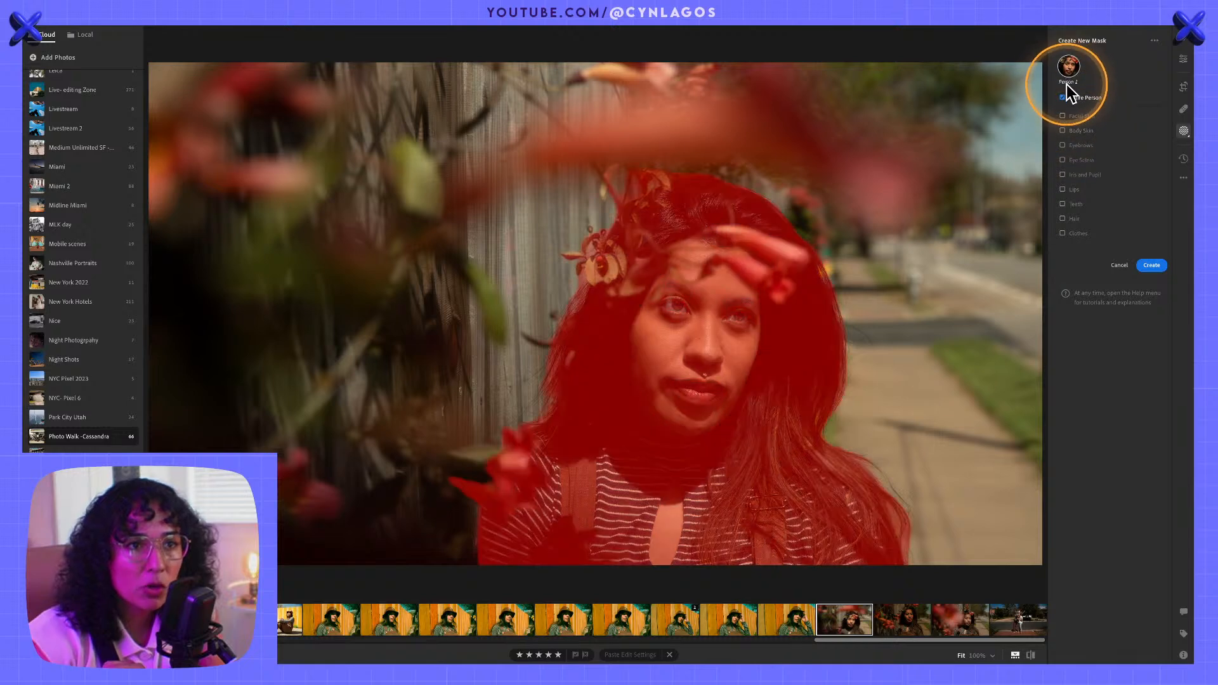
pyautogui.click(1155, 41)
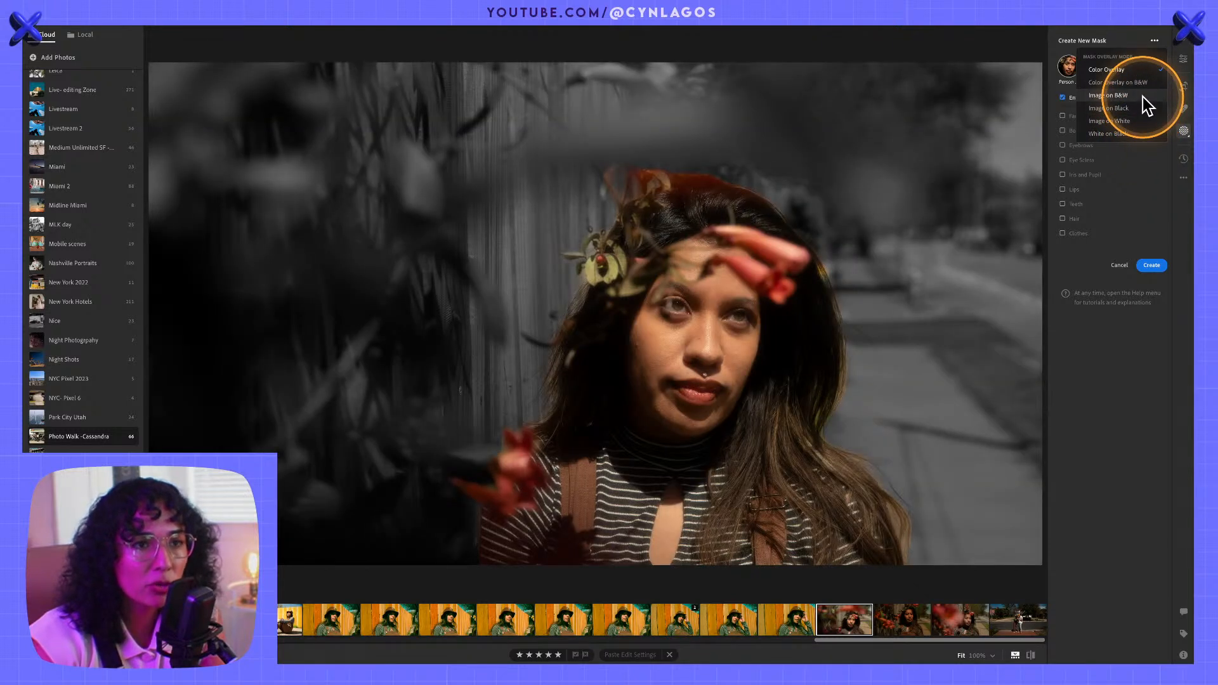
pyautogui.click(1143, 96)
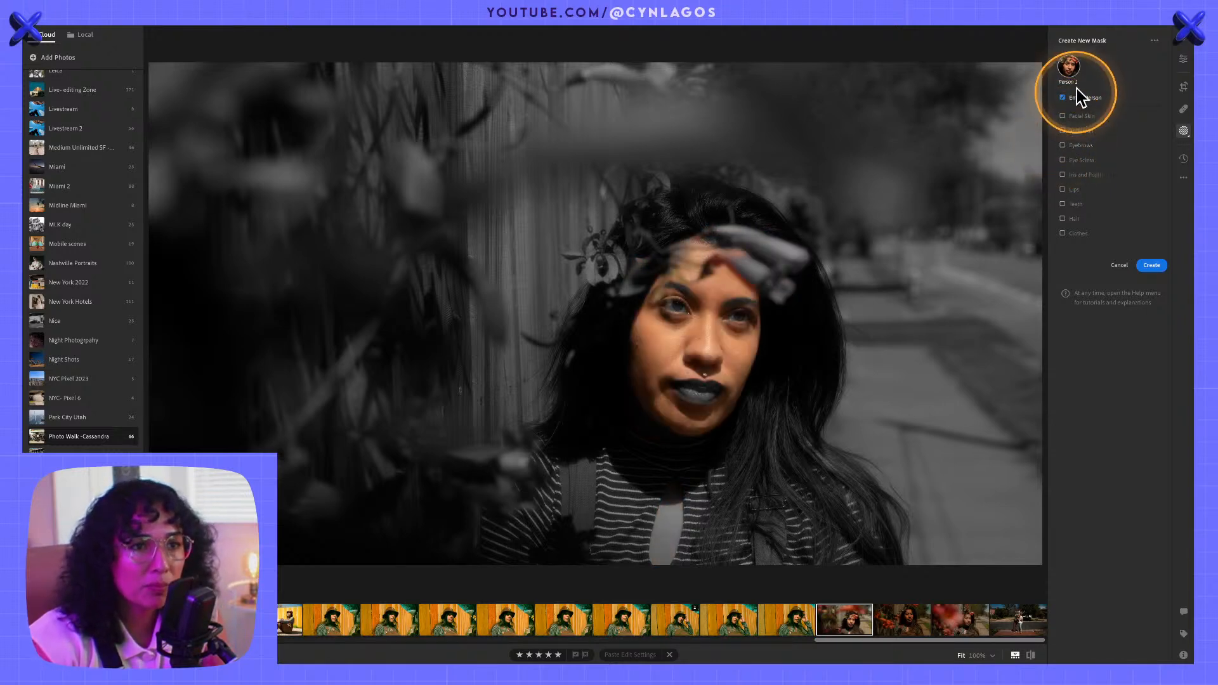
# - Set the mask overlay to Color Overlay on B&W and create a mask covering only the woman's iris and pupil
pyautogui.click(1155, 40)
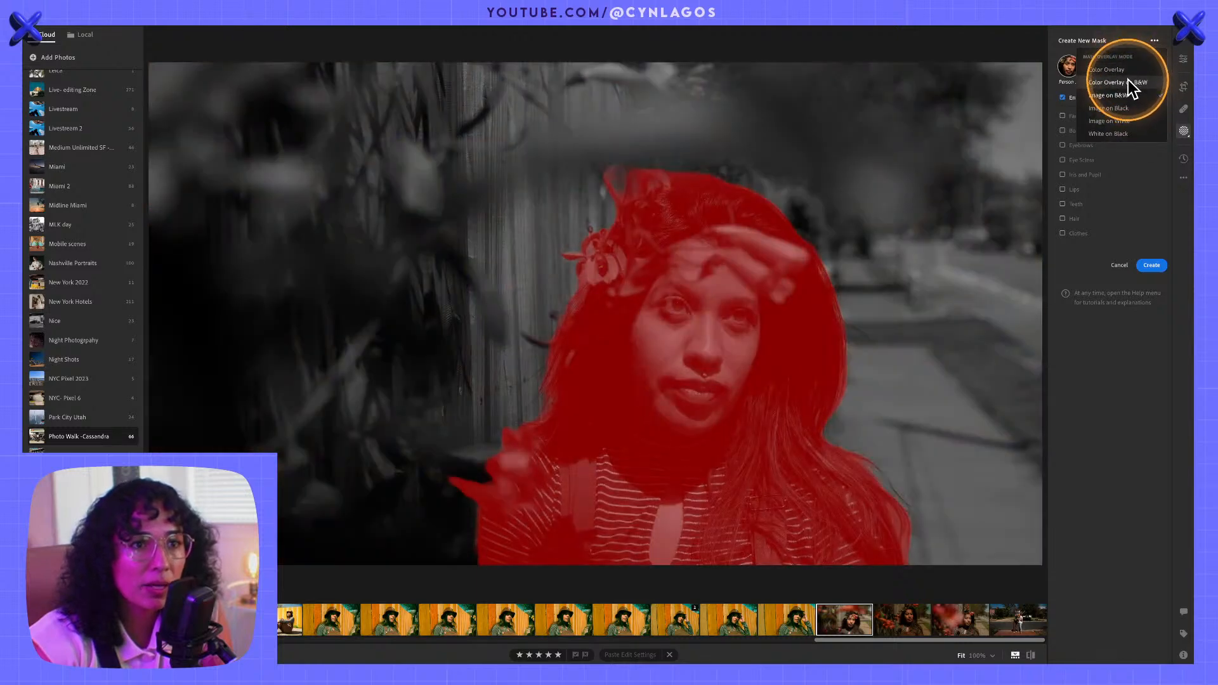
pyautogui.click(1129, 82)
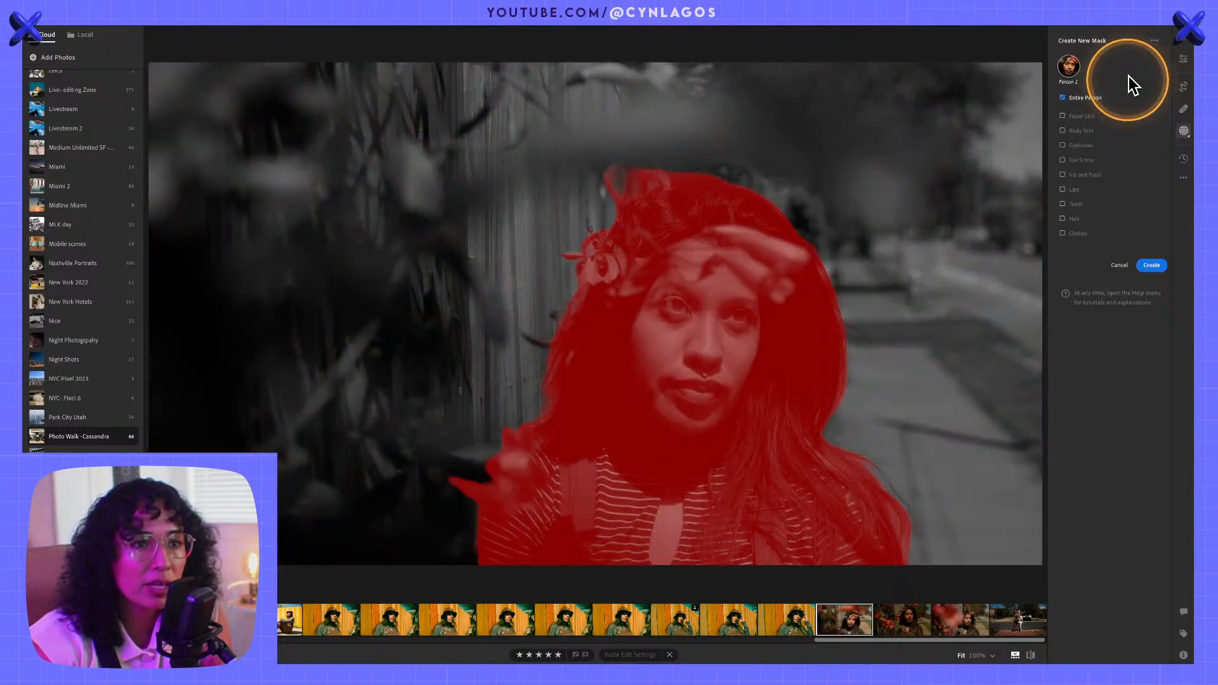
pyautogui.click(1063, 115)
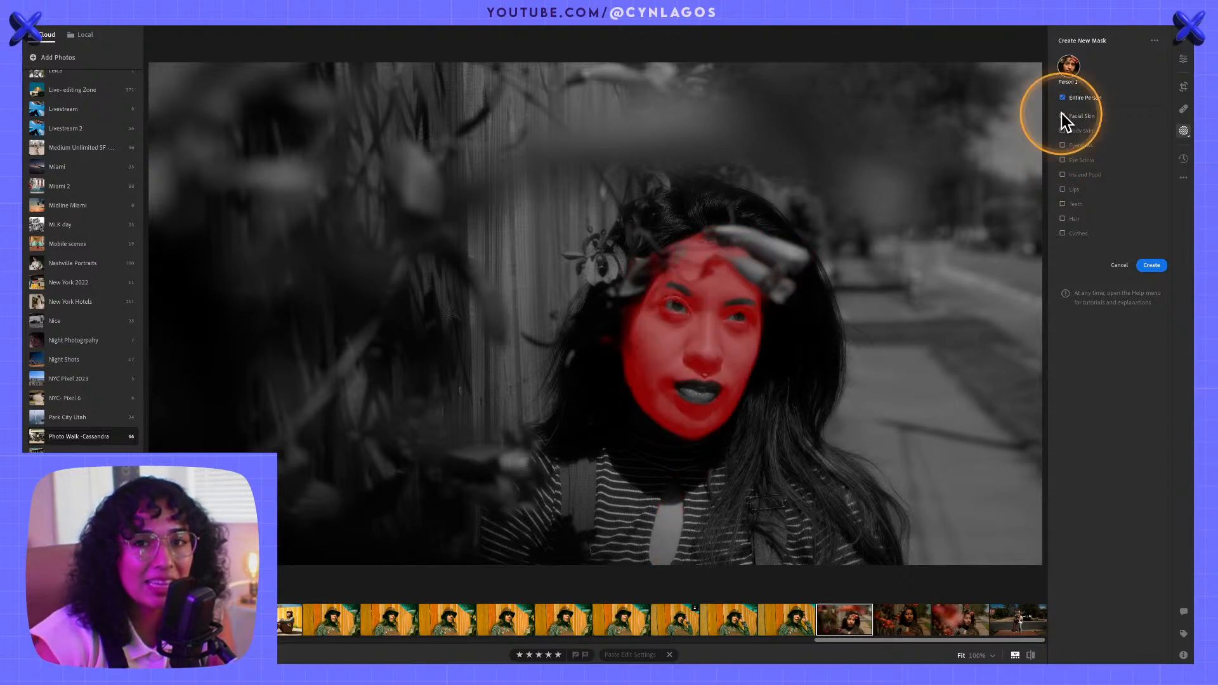
pyautogui.click(1064, 175)
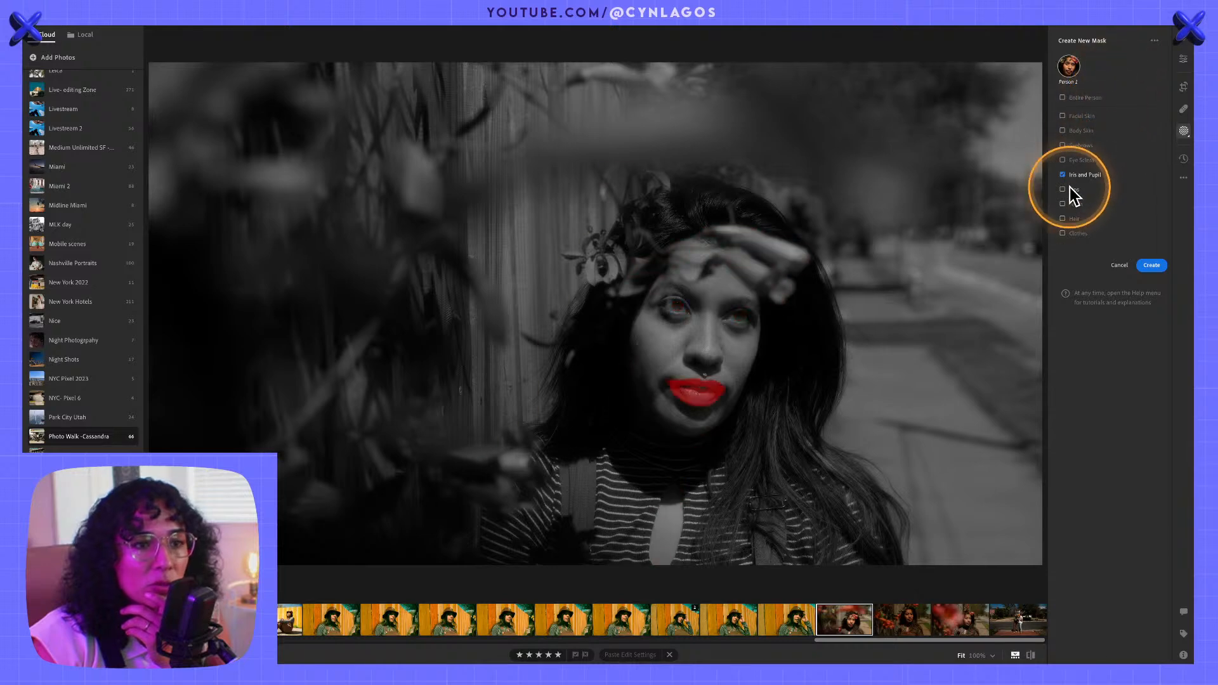
pyautogui.click(1154, 267)
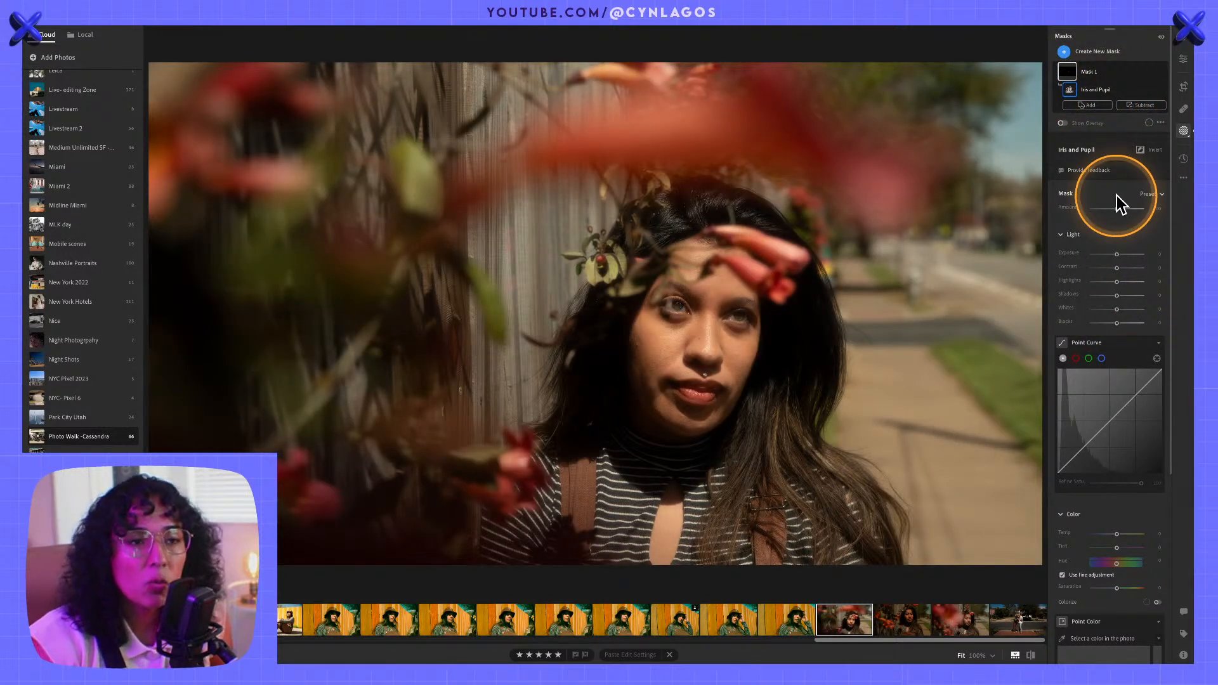
# - Apply the Enhance Eyes preset to the iris and pupil mask and check its slider settings close up on the eyes
pyautogui.press('alt')
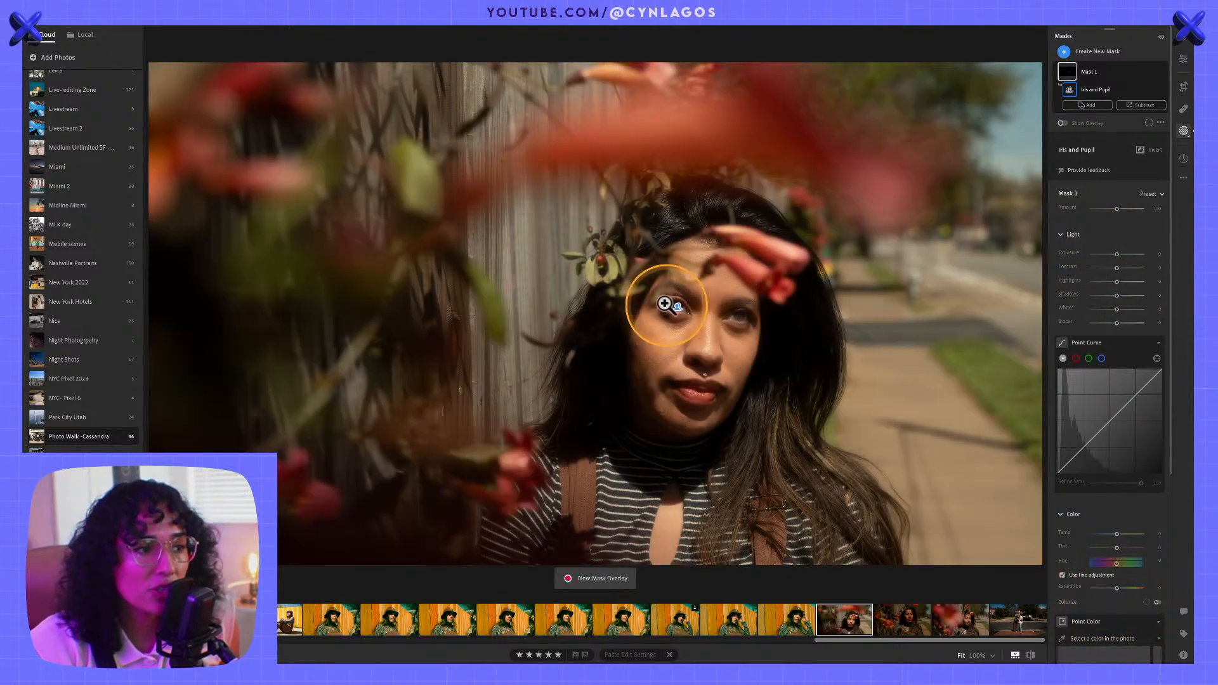
pyautogui.click(683, 307)
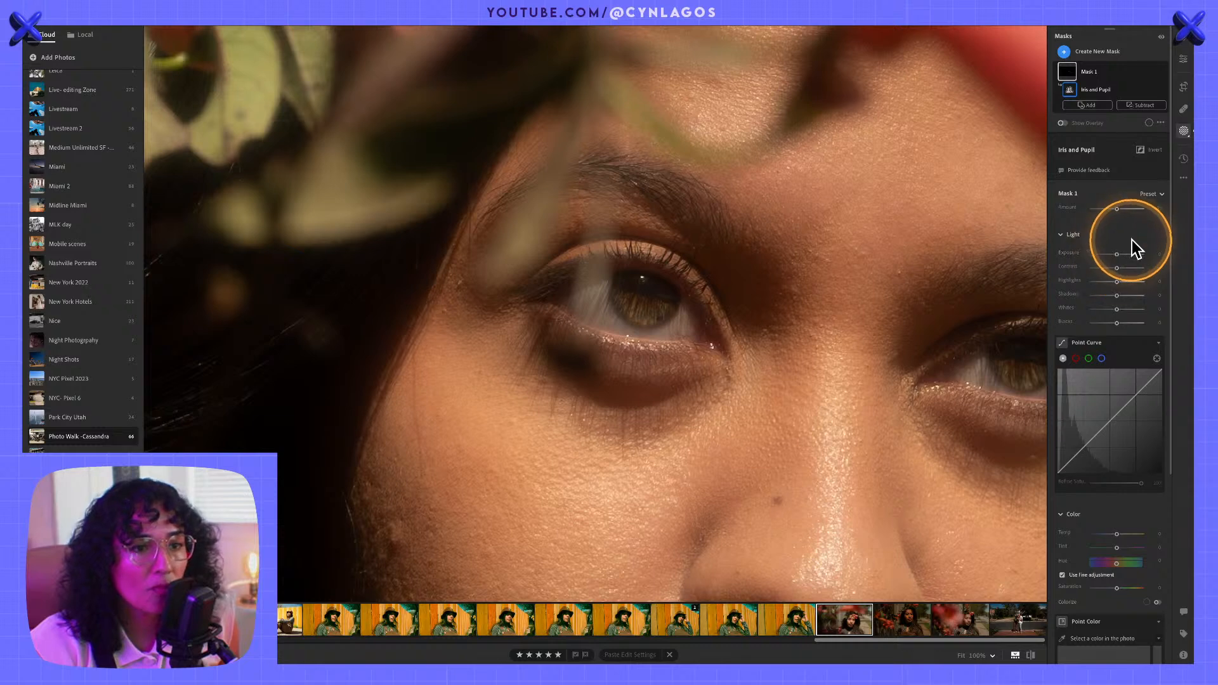
pyautogui.click(1151, 197)
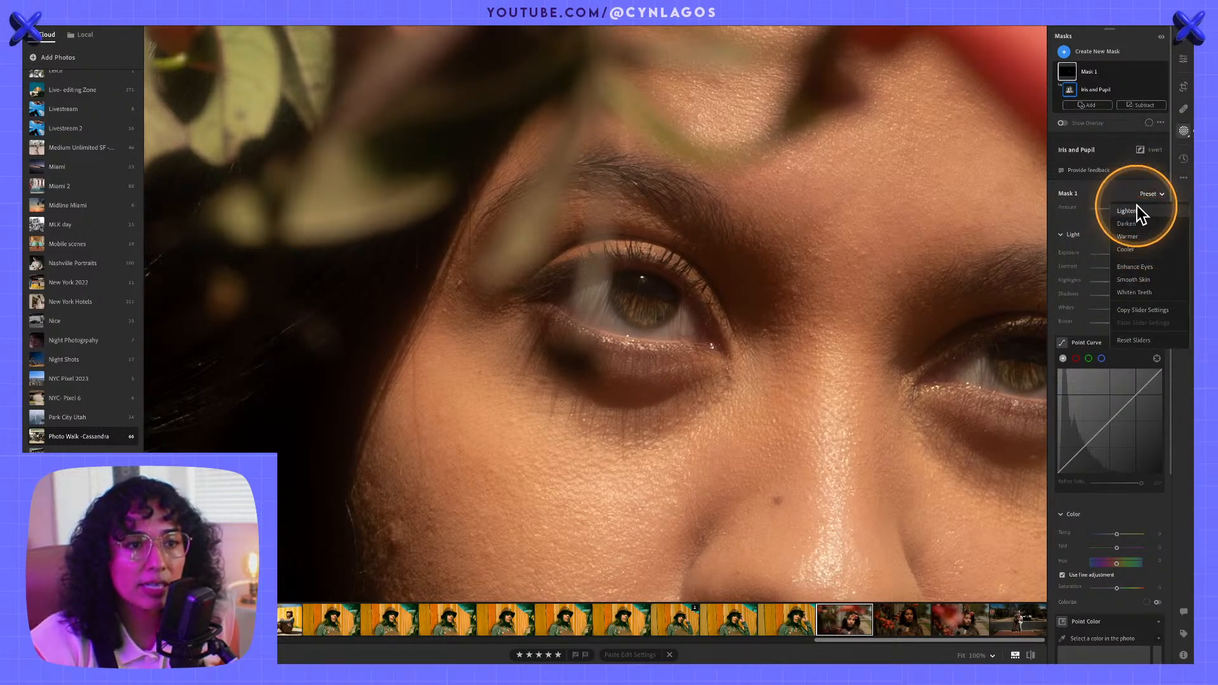
pyautogui.click(1143, 193)
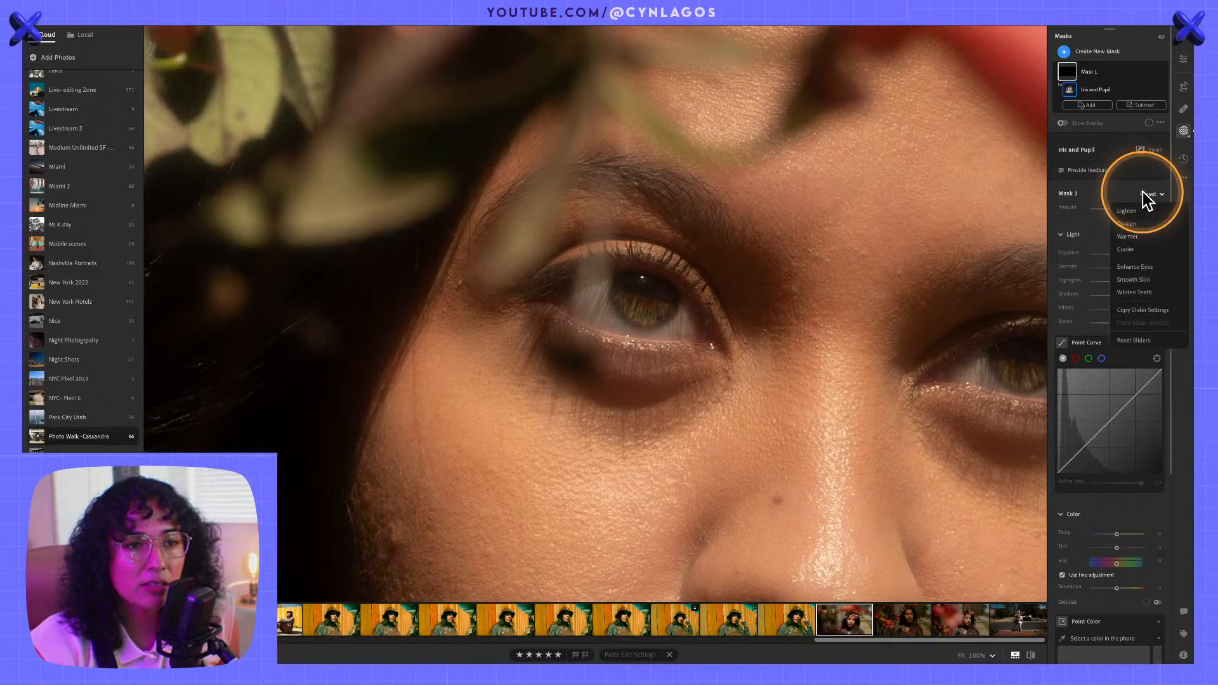
pyautogui.click(1144, 192)
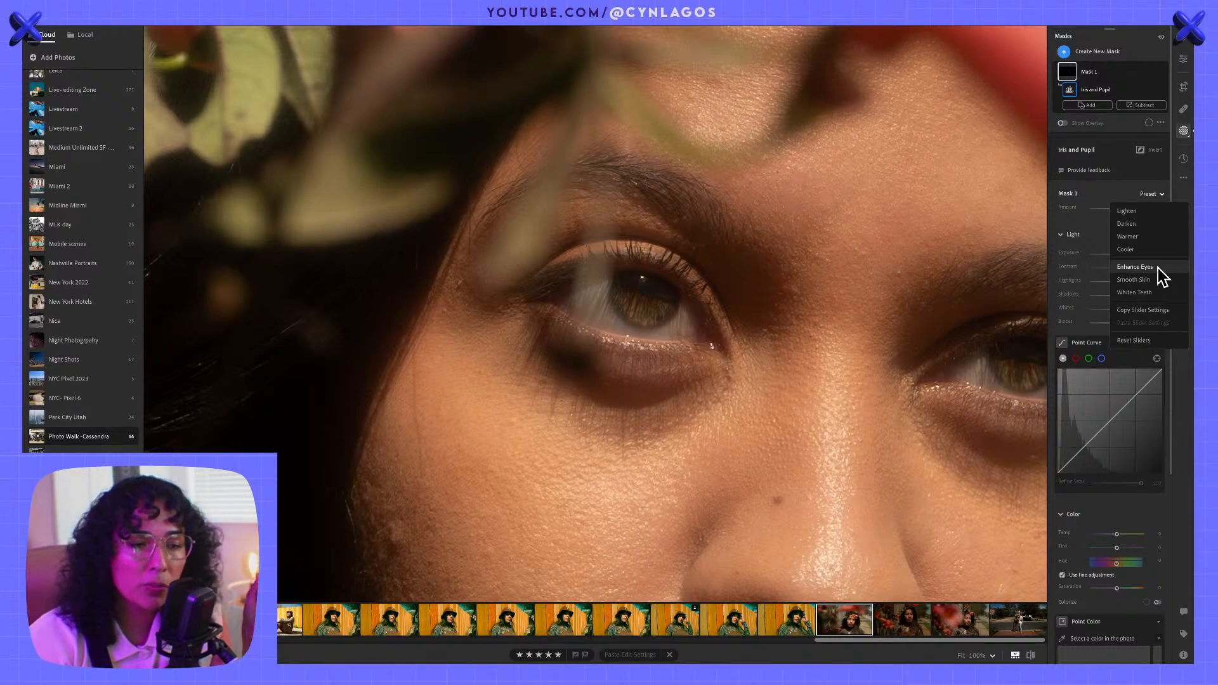
pyautogui.click(1159, 268)
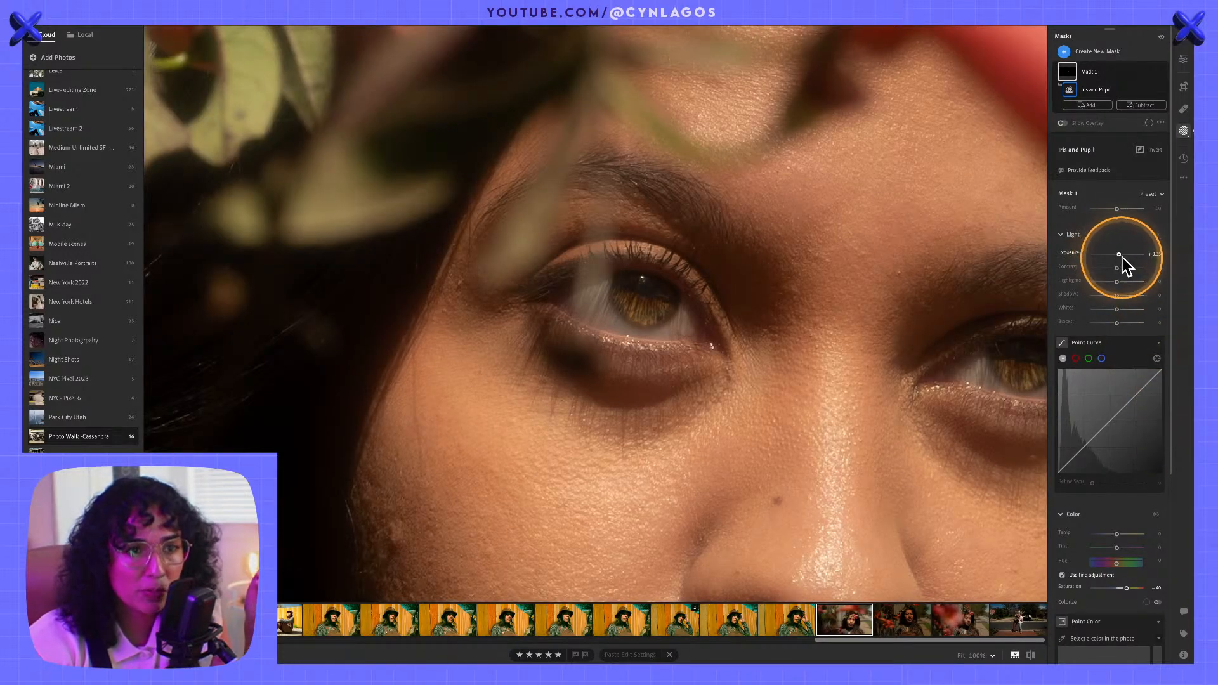
pyautogui.press('alt')
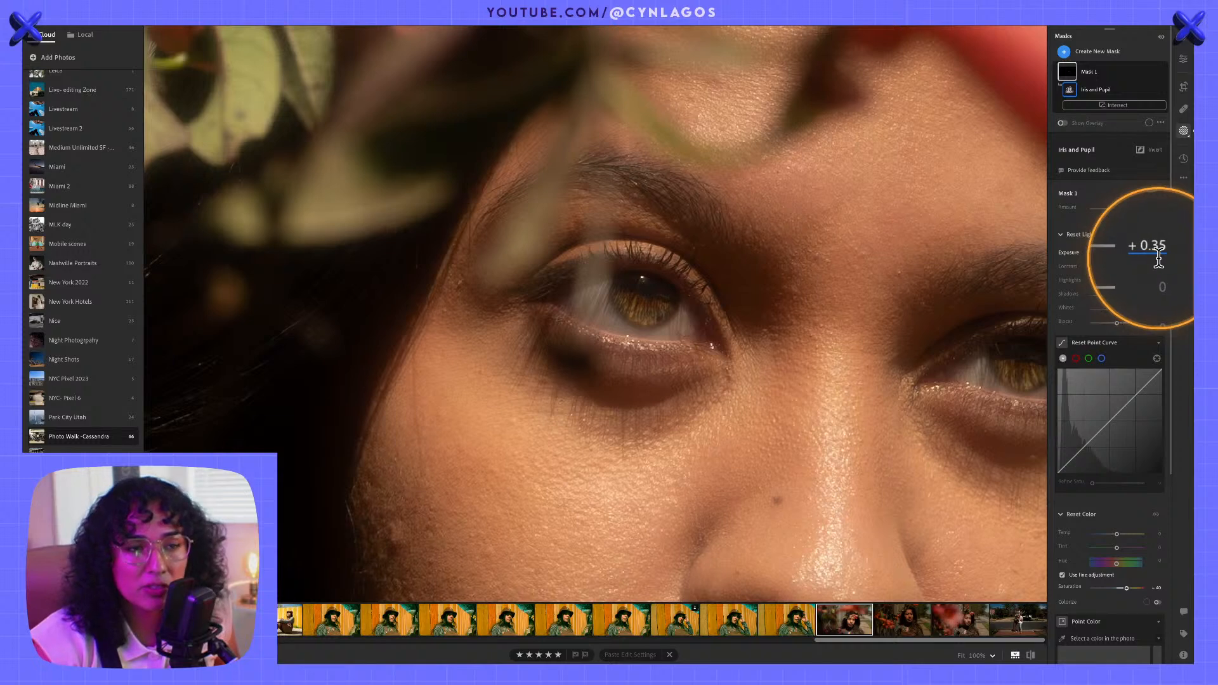
pyautogui.scroll(-1, 1111, 483)
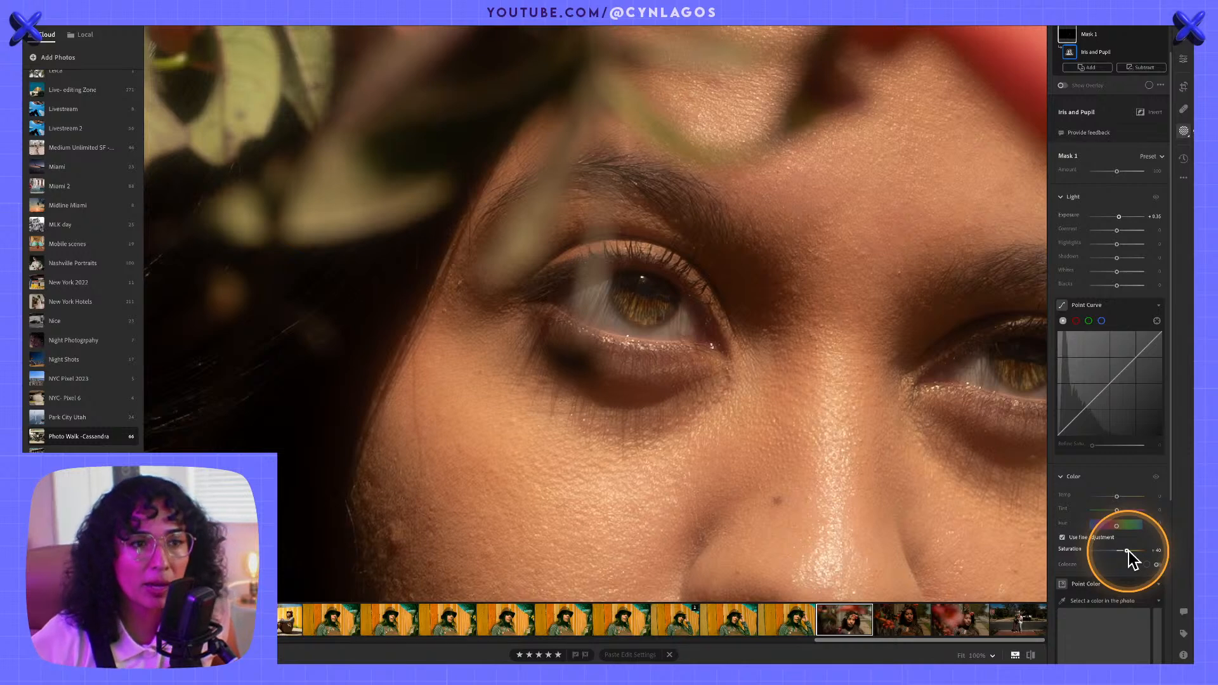
pyautogui.click(1154, 155)
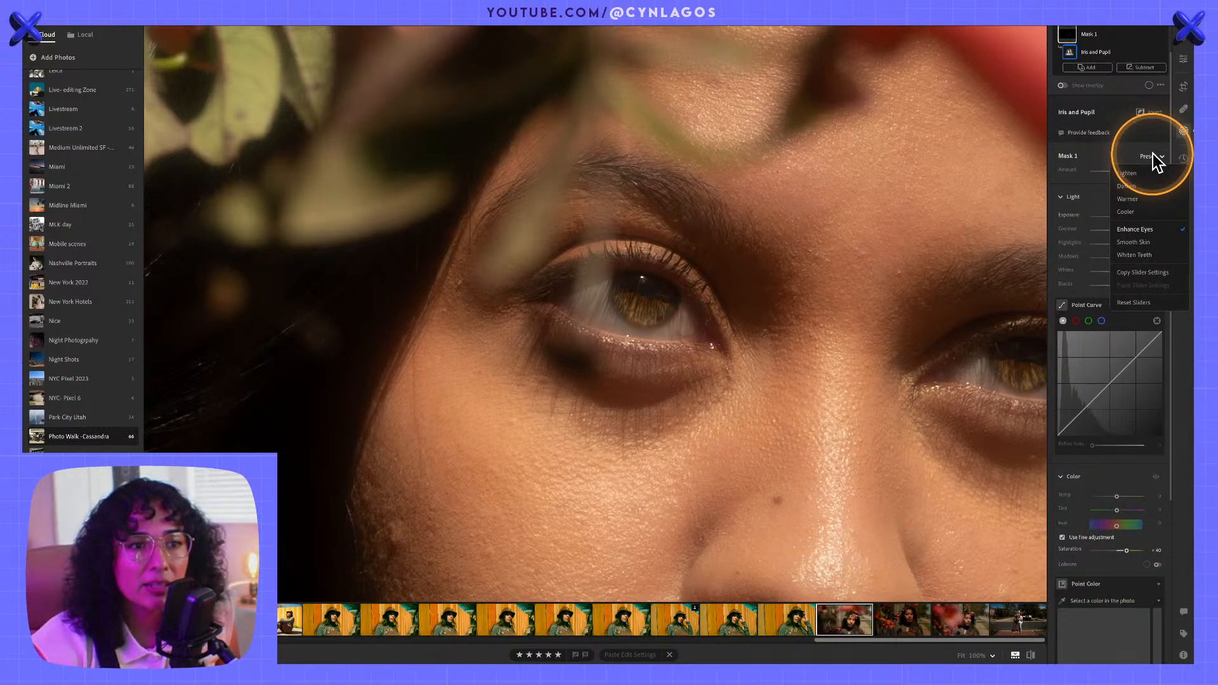
pyautogui.click(1114, 145)
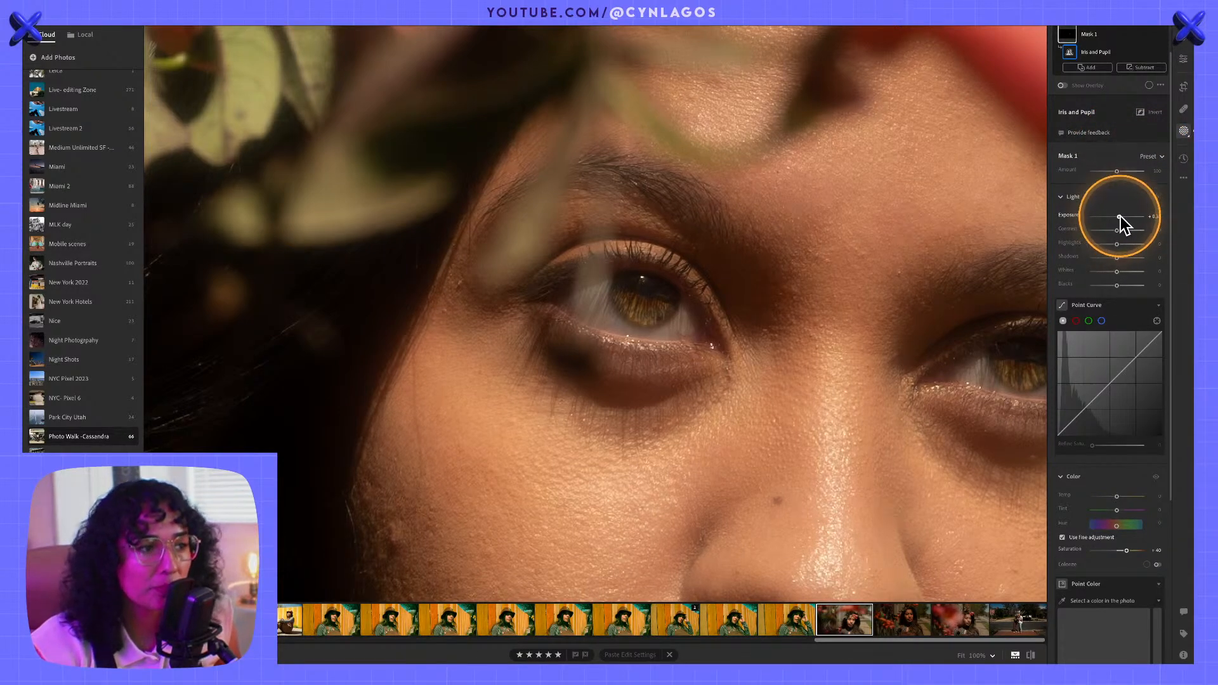
# - Shift the hue of the iris and pupil mask strongly negative to turn the woman's eyes blue-violet
pyautogui.scroll(-2, 1106, 316)
pyautogui.scroll(-2, 1140, 451)
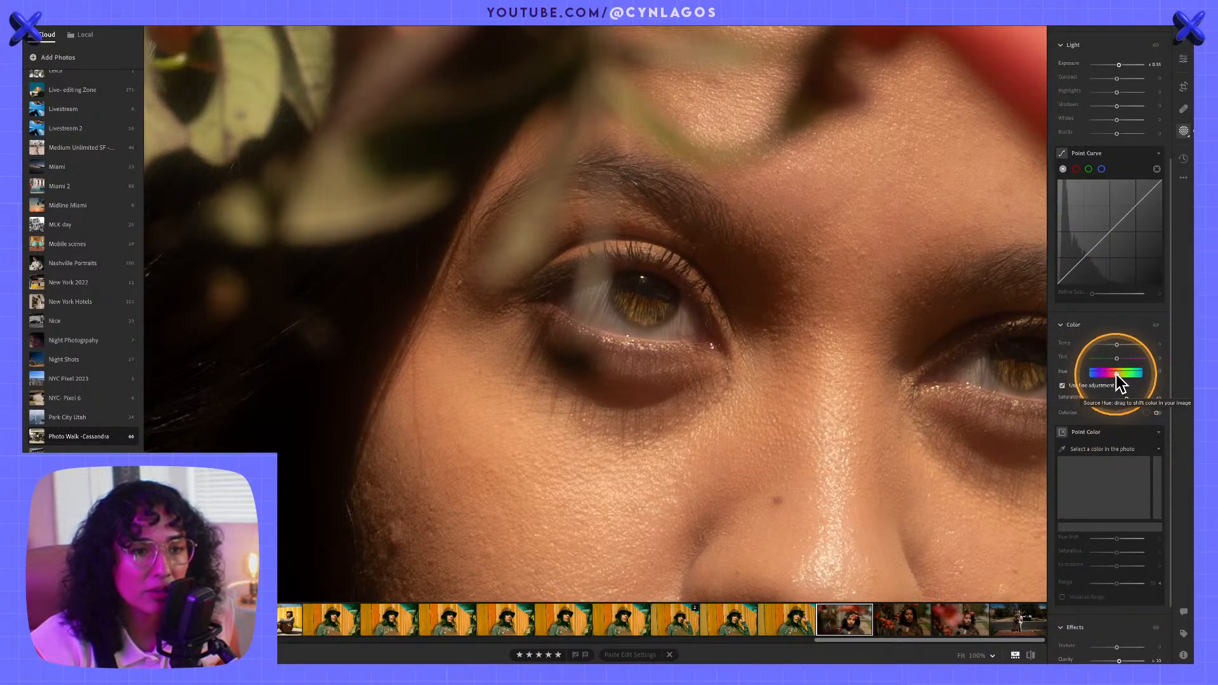
pyautogui.moveTo(1117, 375)
pyautogui.mouseDown()
pyautogui.moveTo(1150, 371)
pyautogui.moveTo(1086, 373)
pyautogui.moveTo(1170, 373)
pyautogui.moveTo(1095, 375)
pyautogui.mouseUp()
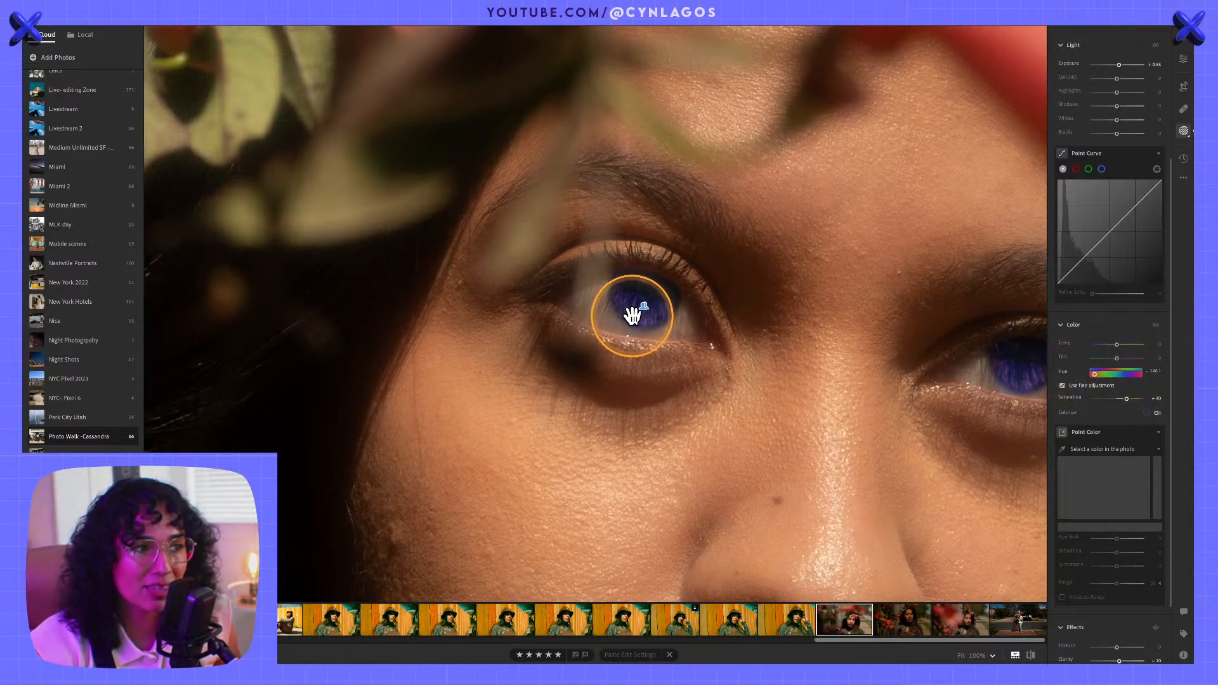
pyautogui.moveTo(635, 301)
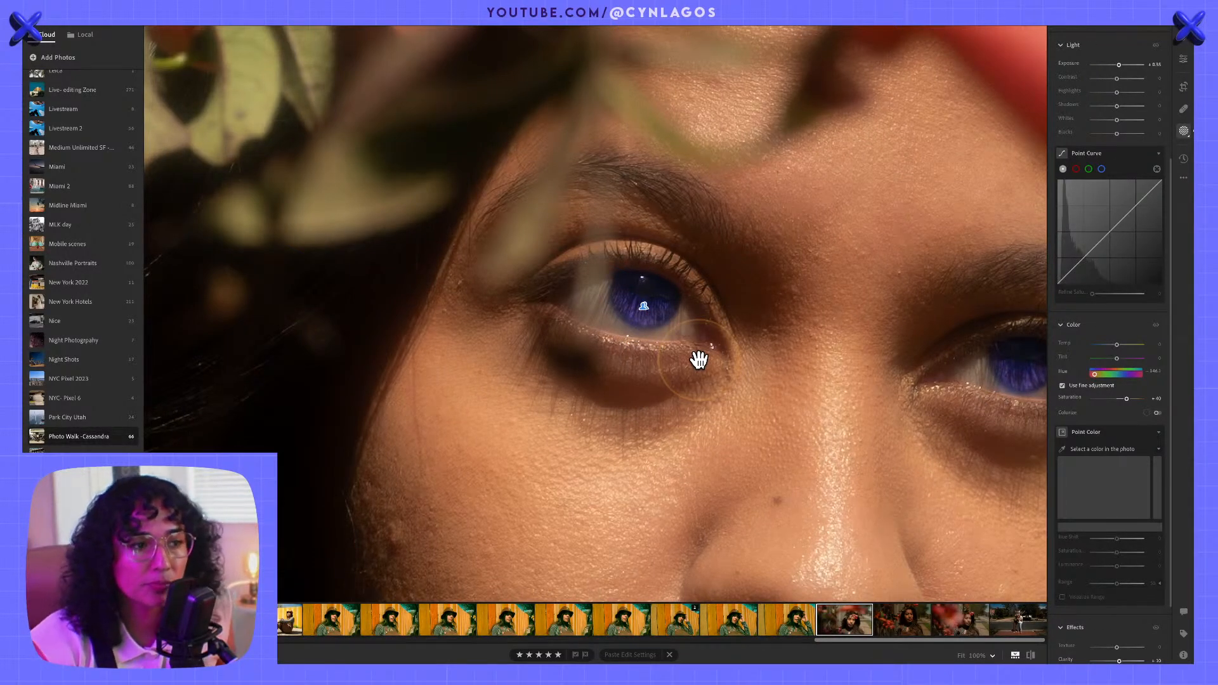
# - Reset the hue of the Iris and Pupil mask to its default and raise the mask's saturation for a richer natural eye color
pyautogui.click(796, 318)
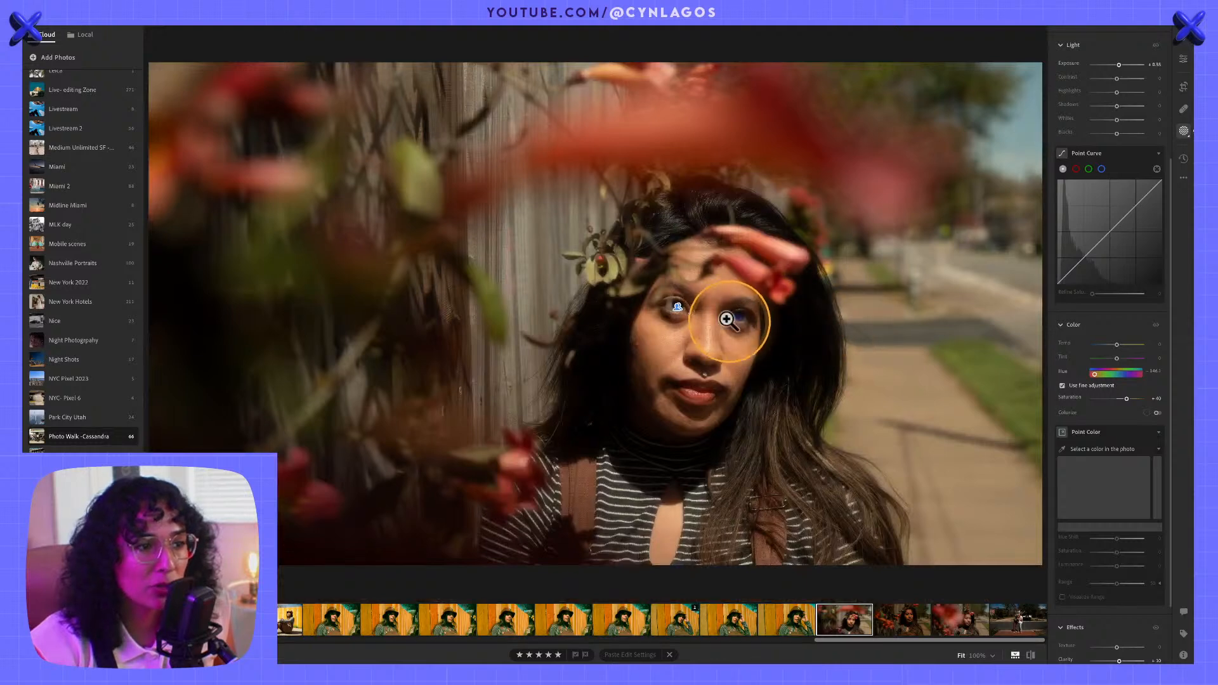
pyautogui.click(760, 319)
pyautogui.click(1126, 399)
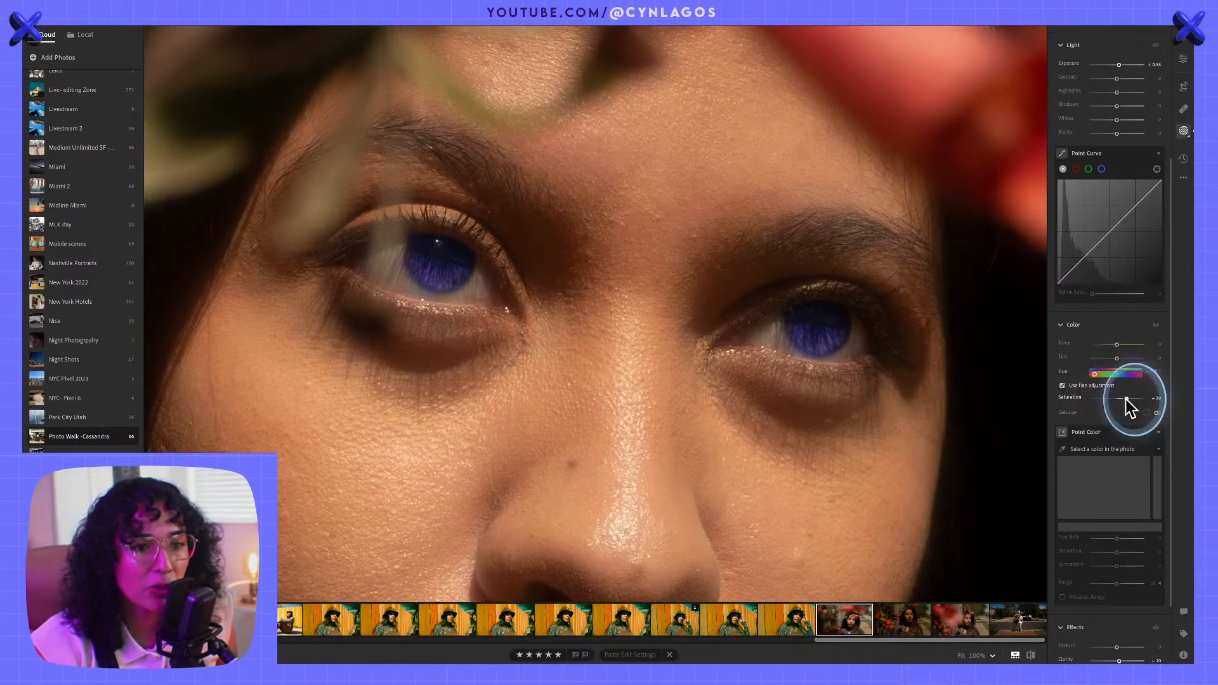
pyautogui.doubleClick(1099, 375)
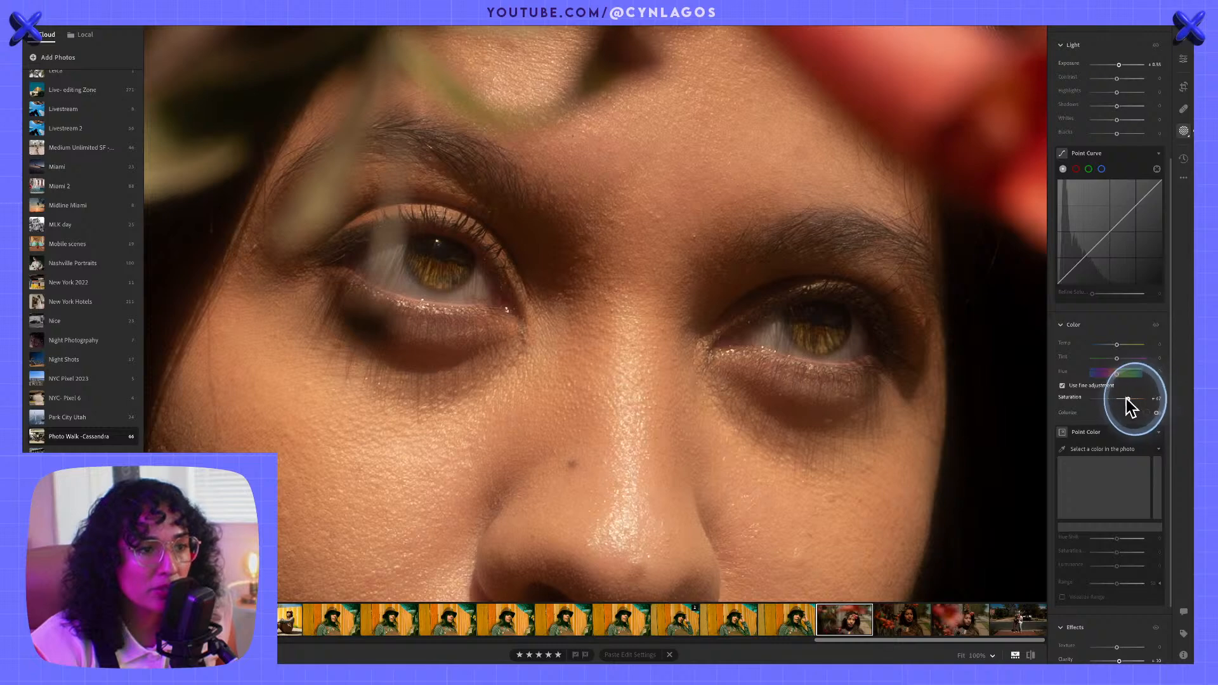
pyautogui.moveTo(1126, 398); pyautogui.dragTo(1133, 398)
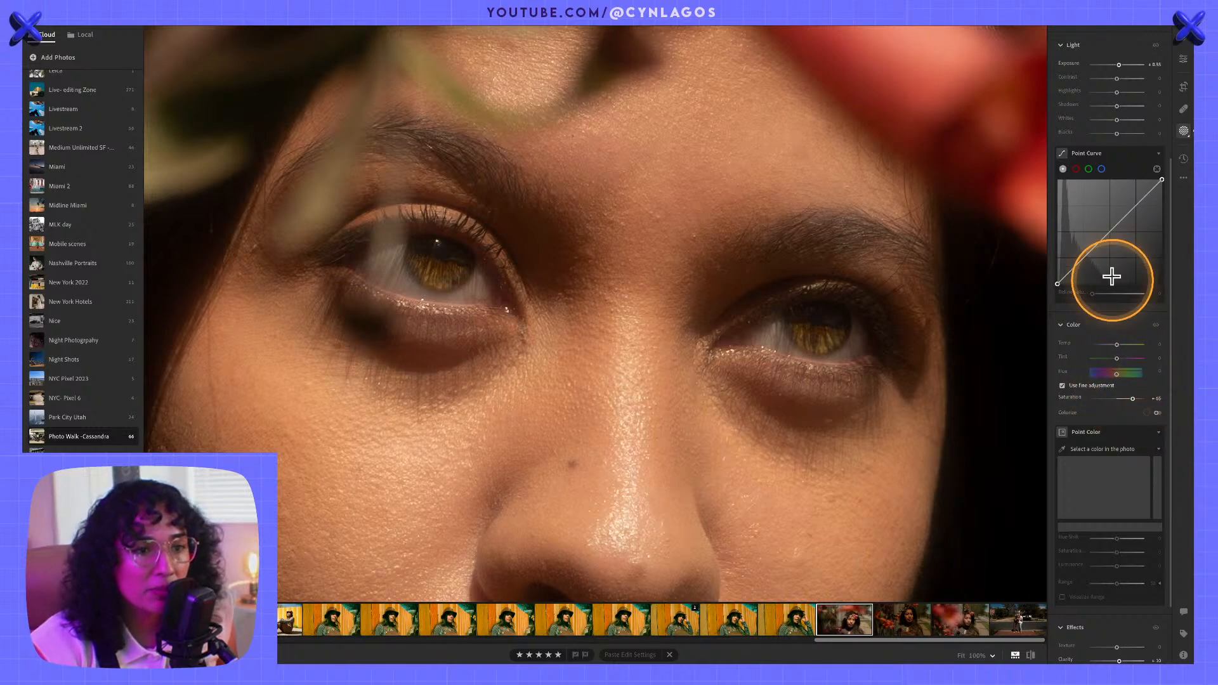
# - Add a shadow point and a highlight point to the iris mask's point curve and adjust them close to the diagonal
pyautogui.moveTo(1094, 248); pyautogui.dragTo(1092, 245)
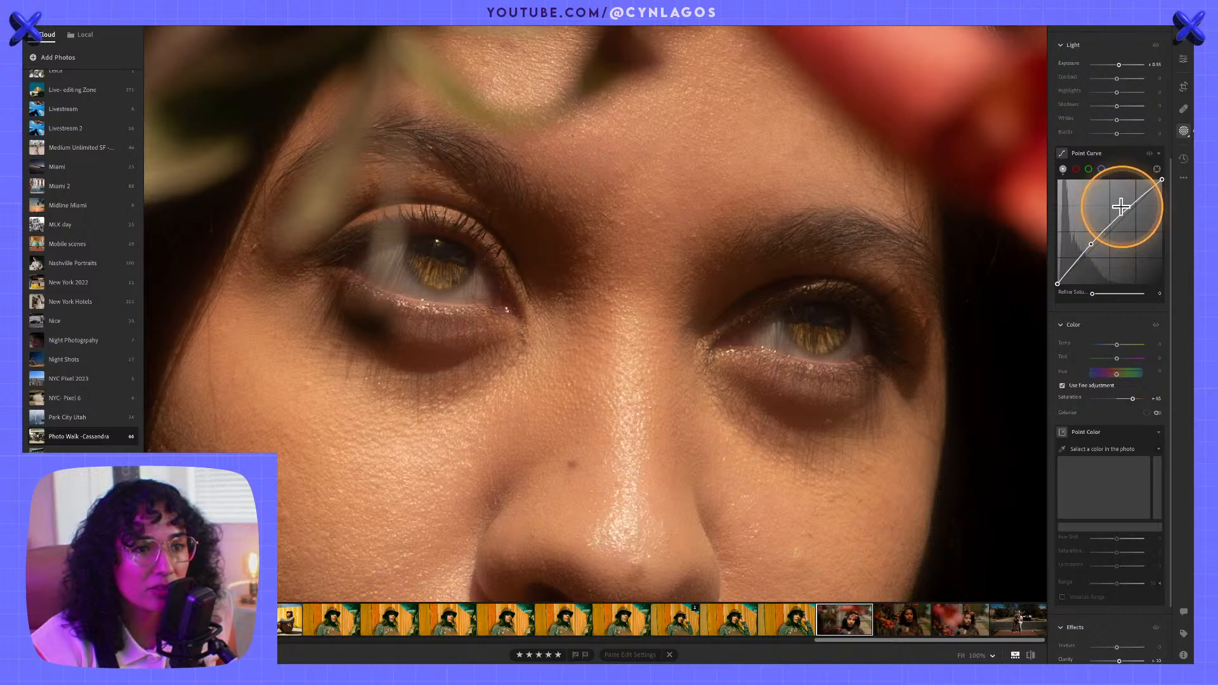
pyautogui.moveTo(1132, 204); pyautogui.dragTo(1091, 247)
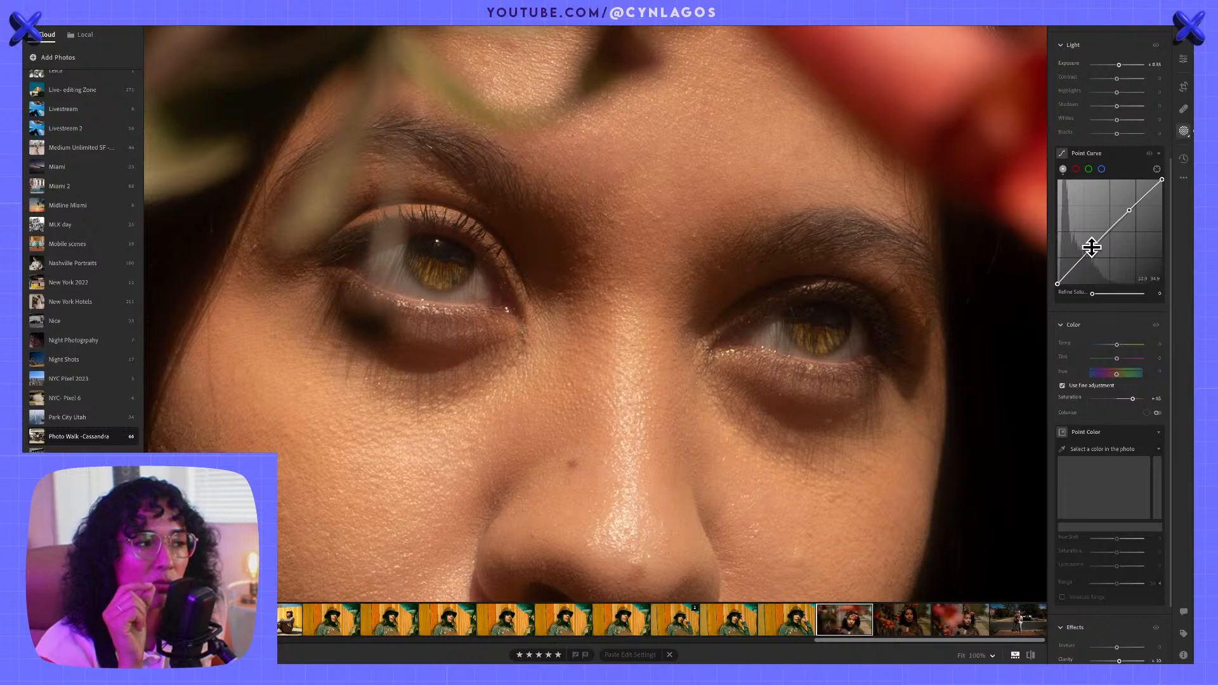
pyautogui.click(775, 326)
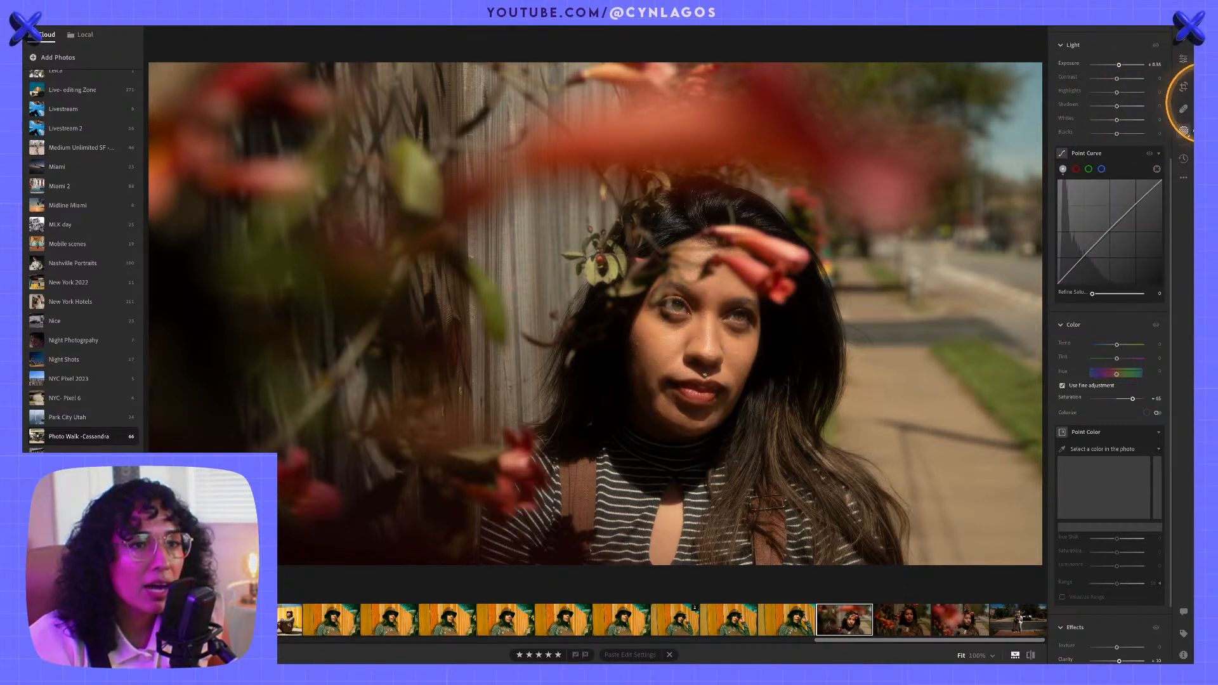
pyautogui.click(1187, 45)
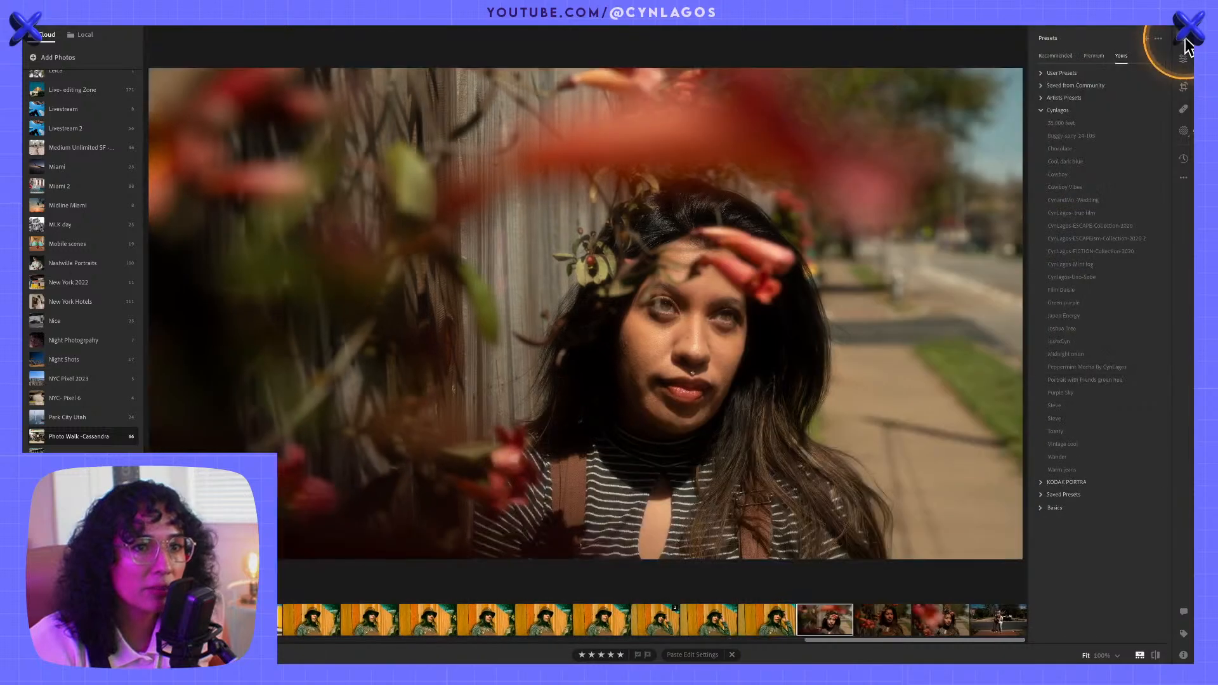
pyautogui.click(1185, 48)
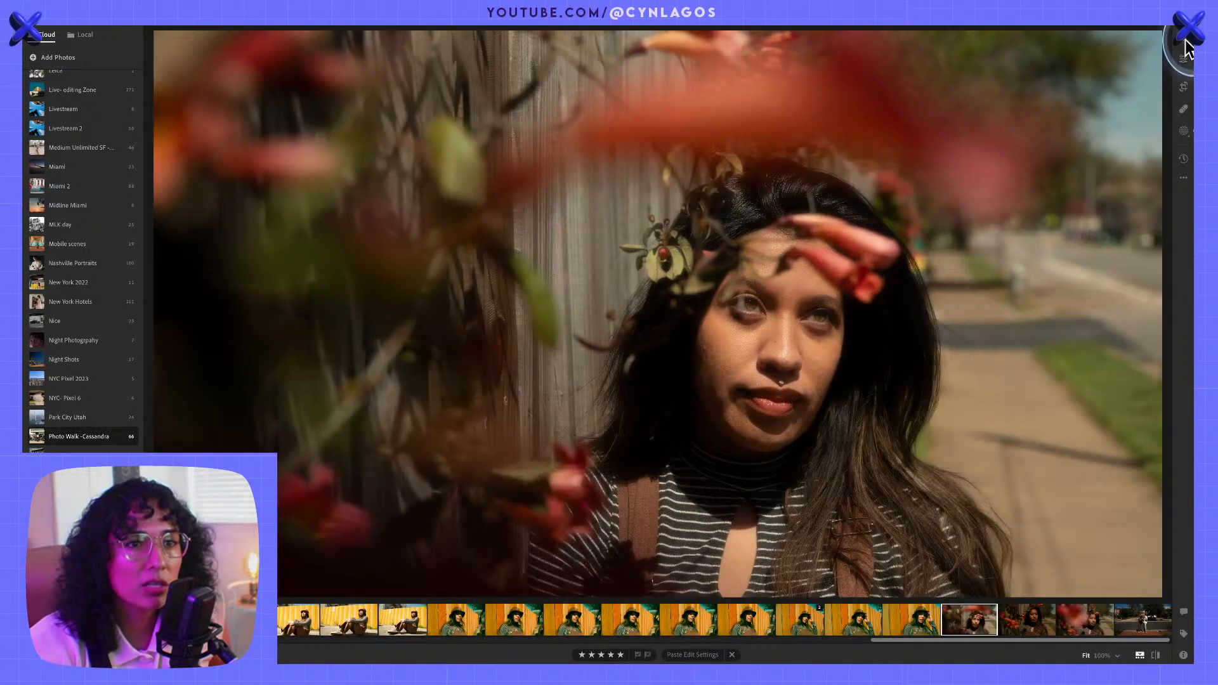
# - Create a Luminance Range mask sampled from the woman's lit cheek and extend its selection toward darker tones
pyautogui.click(1185, 133)
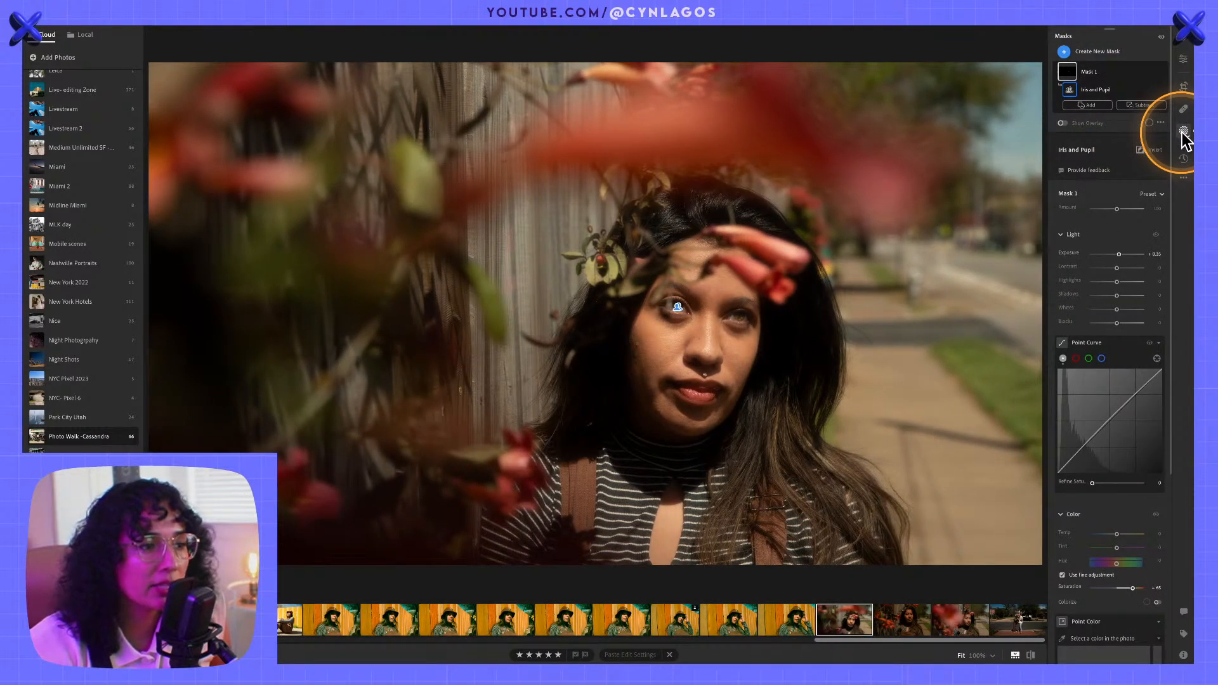
pyautogui.moveTo(1068, 65)
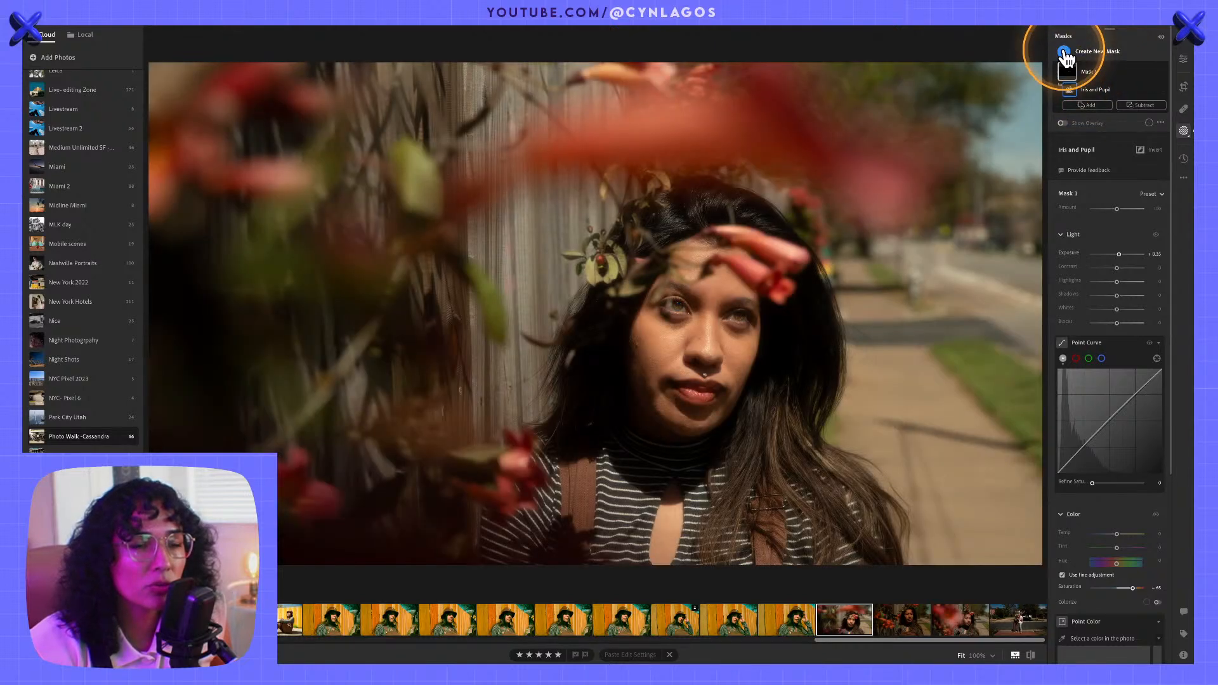
pyautogui.click(1066, 54)
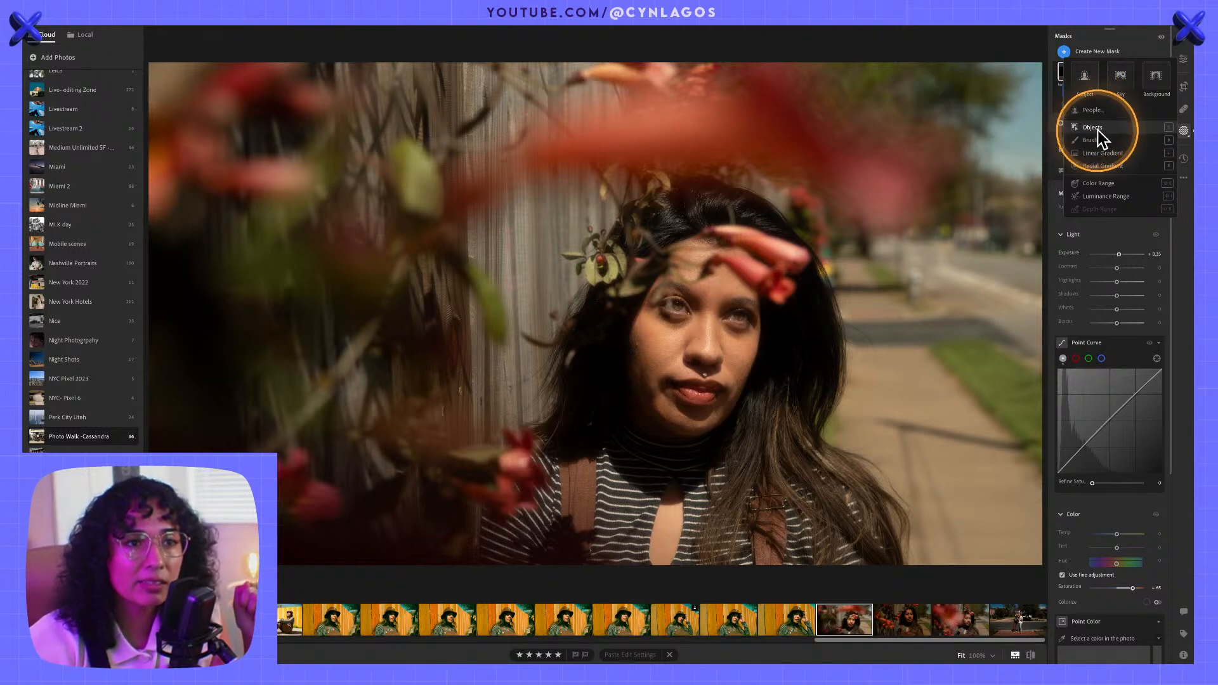
pyautogui.click(1112, 196)
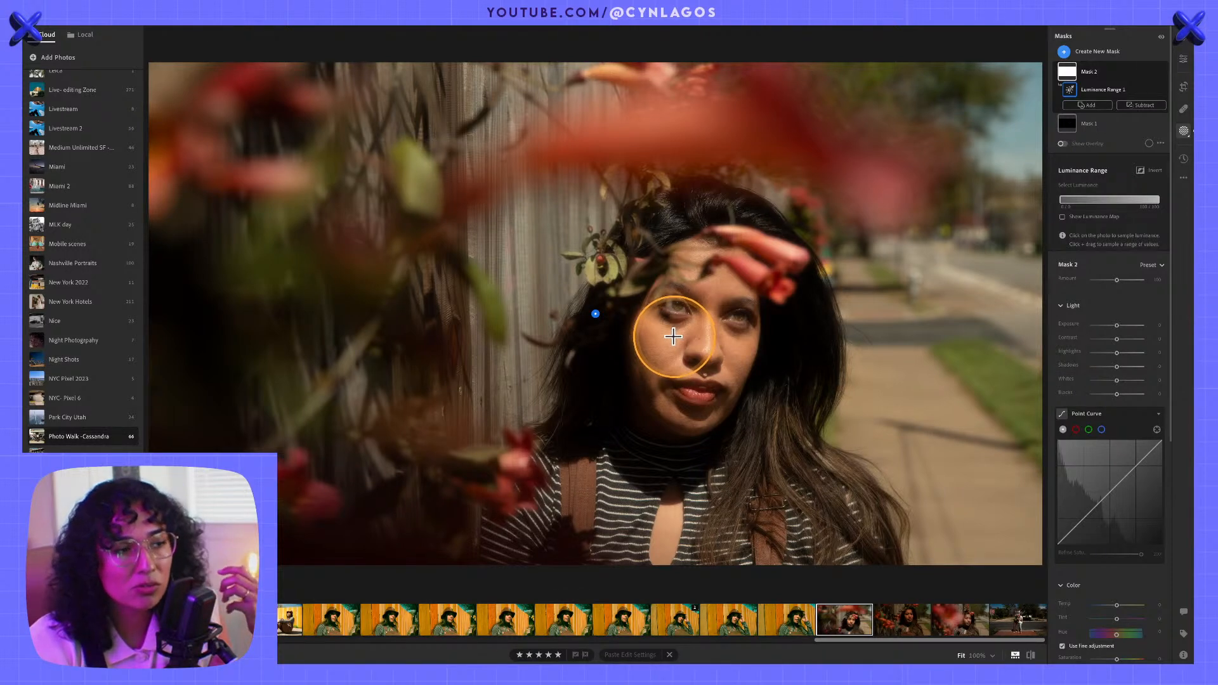
pyautogui.click(668, 342)
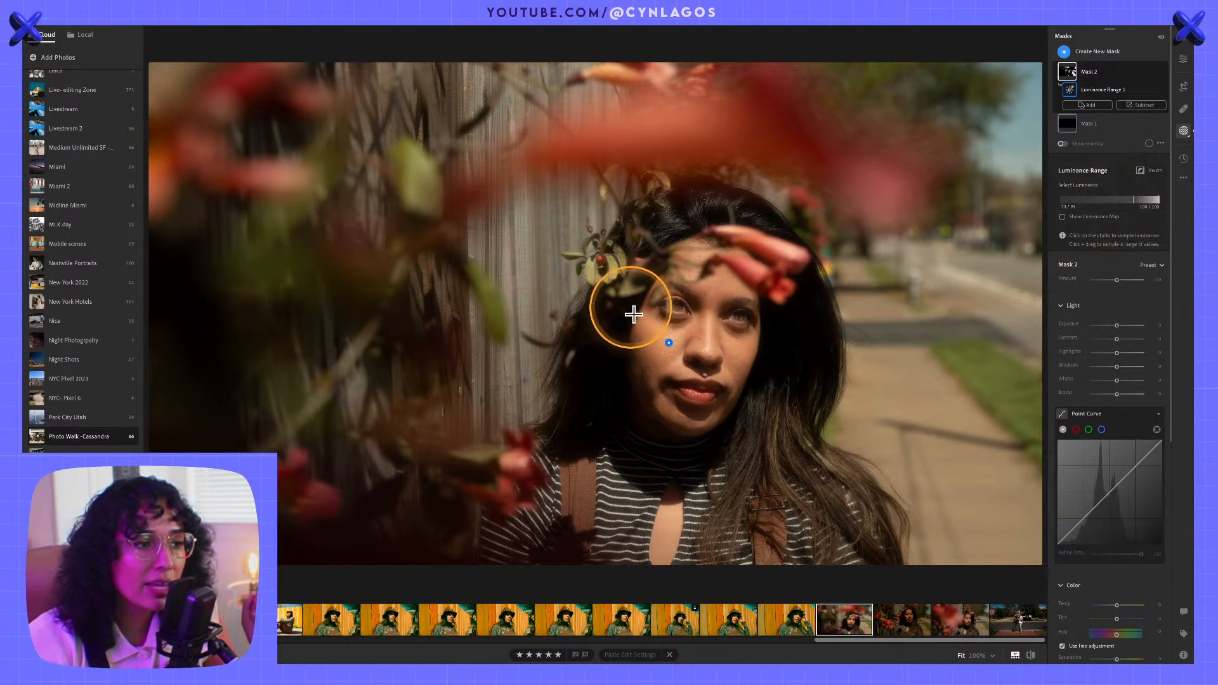
pyautogui.moveTo(1136, 200)
pyautogui.mouseDown()
pyautogui.moveTo(1099, 198)
pyautogui.moveTo(1134, 203)
pyautogui.moveTo(1122, 205)
pyautogui.mouseUp()
# - Try raising the highlights of the luminance range mask, and undo the adjustment
pyautogui.moveTo(1118, 325); pyautogui.dragTo(1130, 356)
pyautogui.doubleClick(1125, 325)
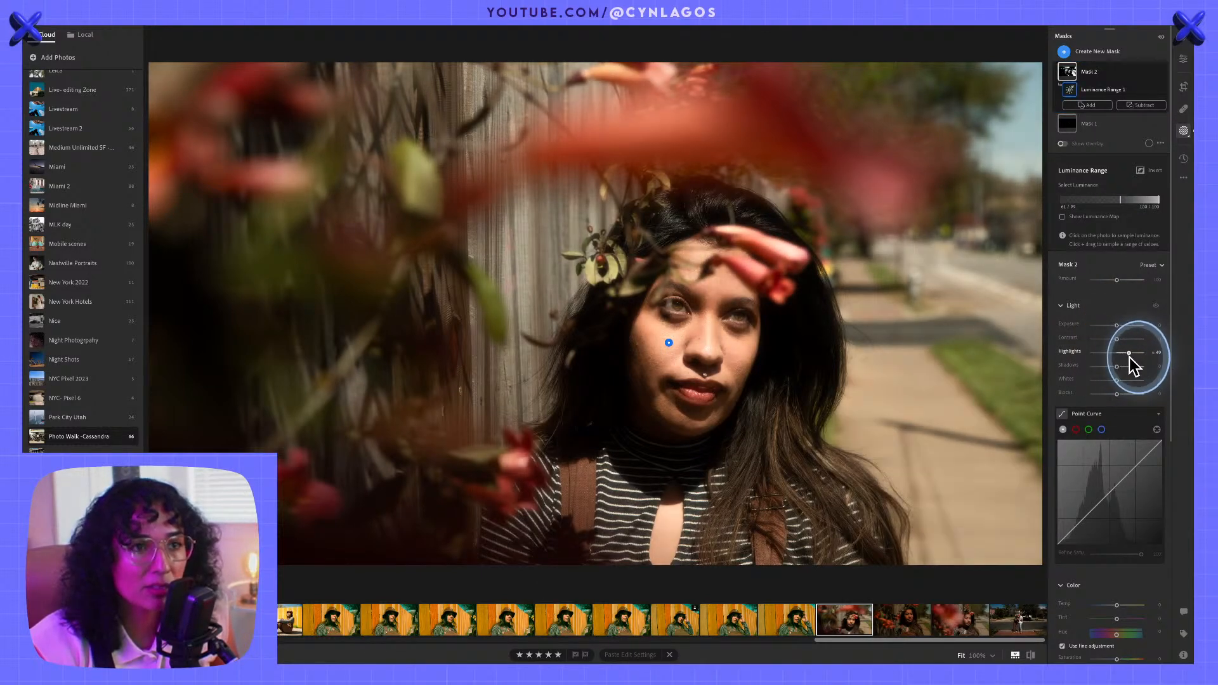
pyautogui.hotkey('ctrl', 'z')
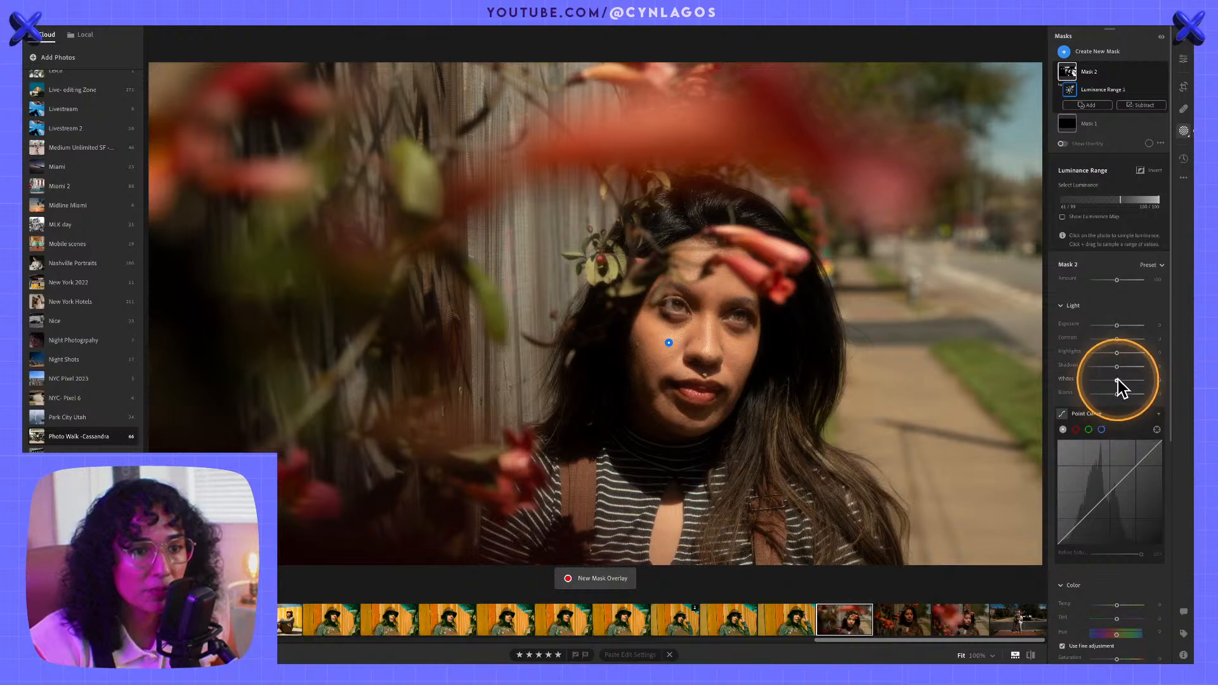
# - Raise the whites and shadows of the luminance range mask, resampling its range from the shadowed skin beside the mouth with the luminance map shown
pyautogui.moveTo(1121, 380); pyautogui.dragTo(1124, 380)
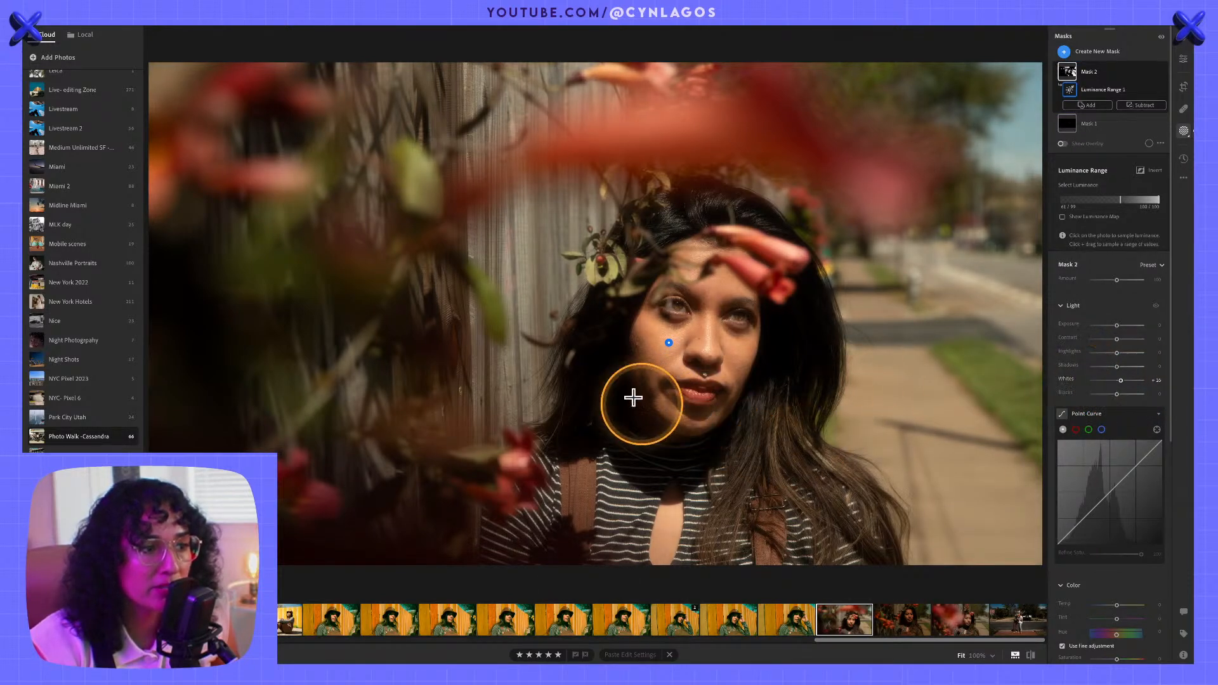
pyautogui.click(671, 387)
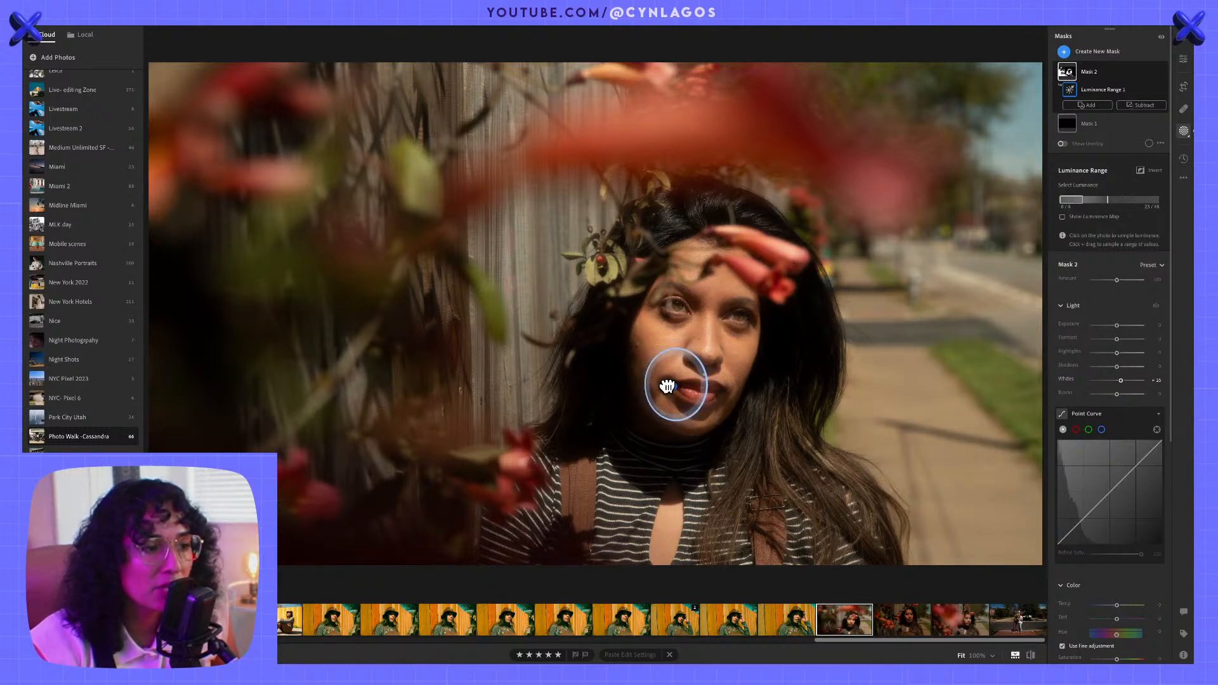
pyautogui.moveTo(668, 385)
pyautogui.mouseDown()
pyautogui.moveTo(698, 420)
pyautogui.moveTo(672, 386)
pyautogui.moveTo(679, 305)
pyautogui.moveTo(748, 368)
pyautogui.moveTo(668, 375)
pyautogui.mouseUp()
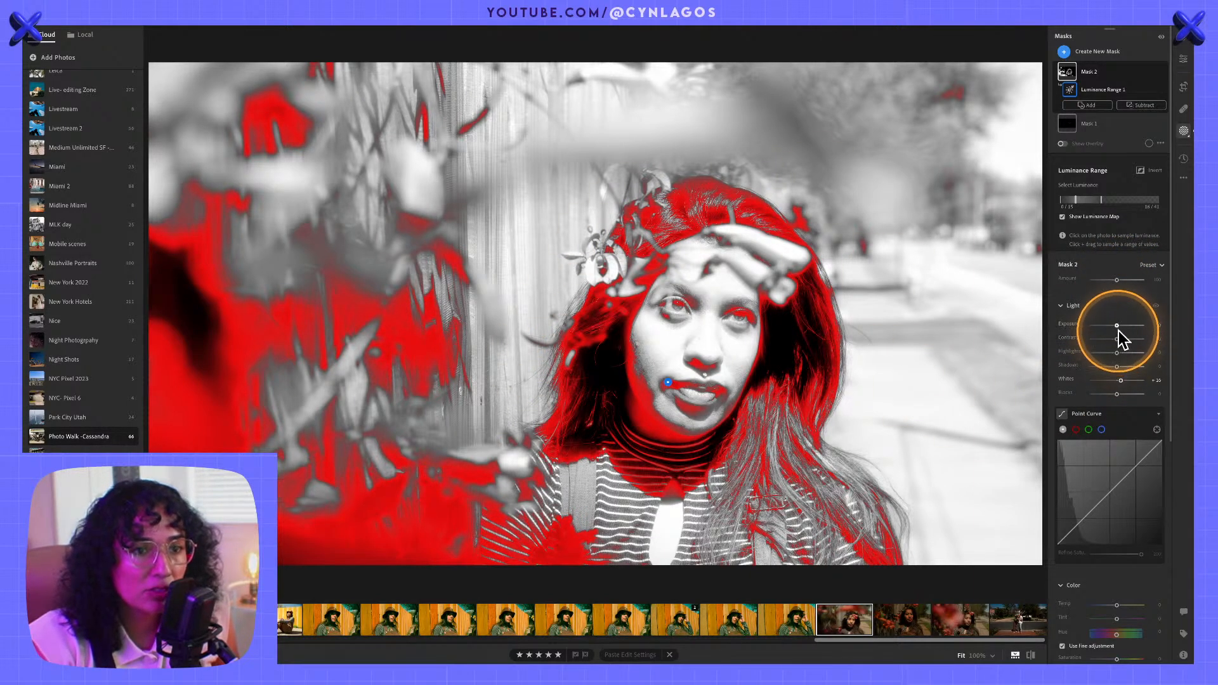
pyautogui.moveTo(1118, 366); pyautogui.dragTo(1117, 392)
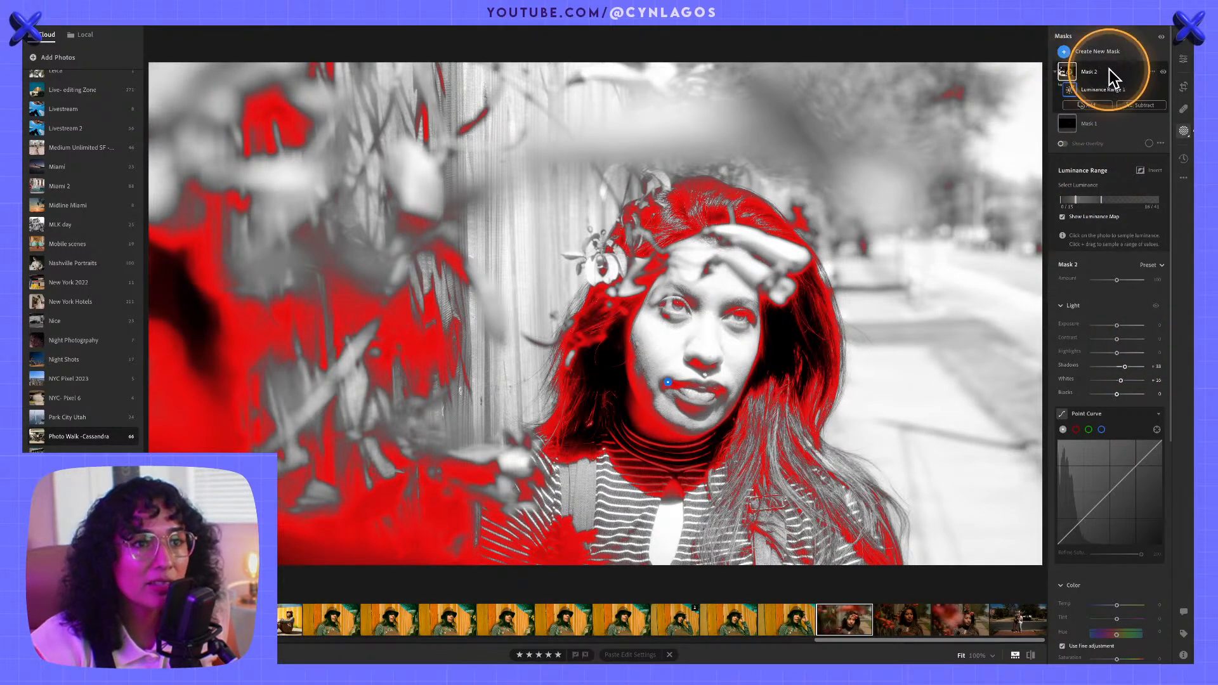
# - Create a new People mask for the detected person that covers only the lips
pyautogui.click(1066, 52)
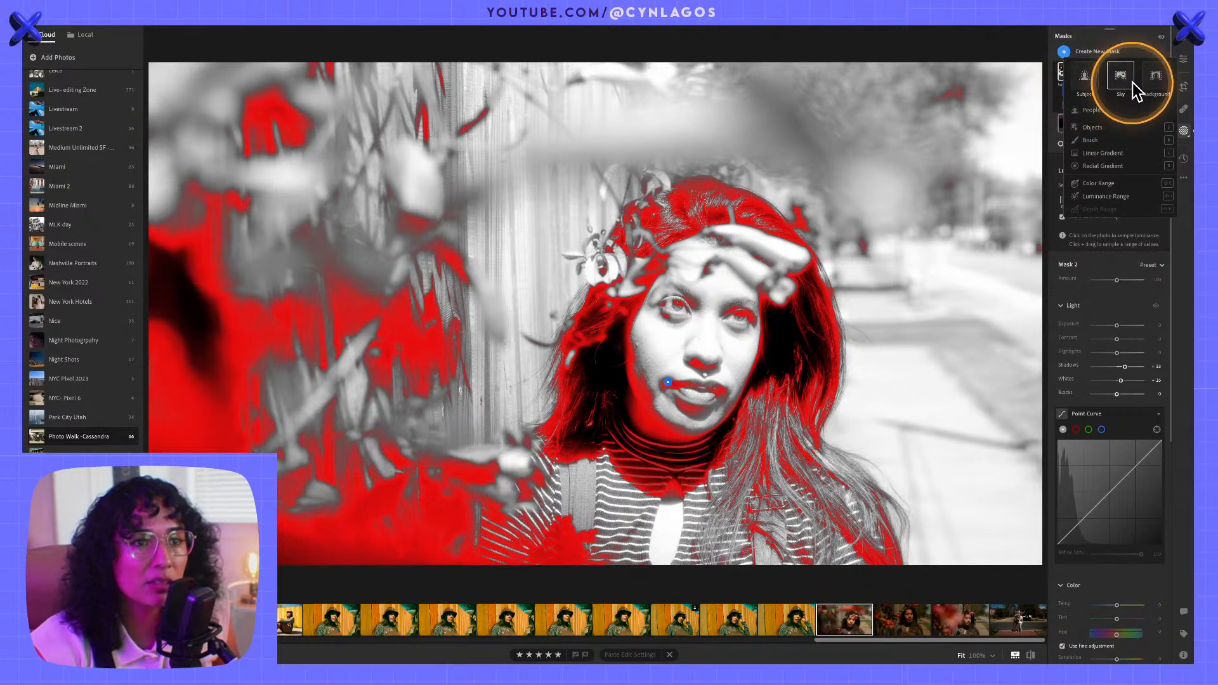
pyautogui.click(1086, 109)
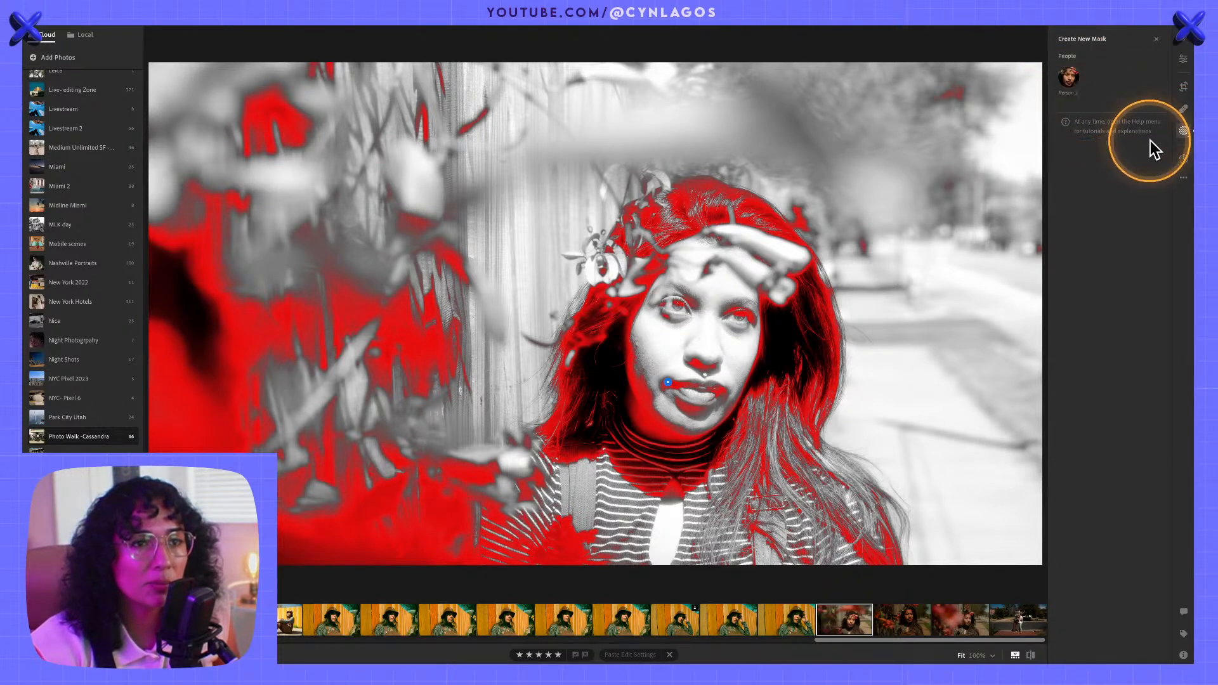
pyautogui.click(1068, 71)
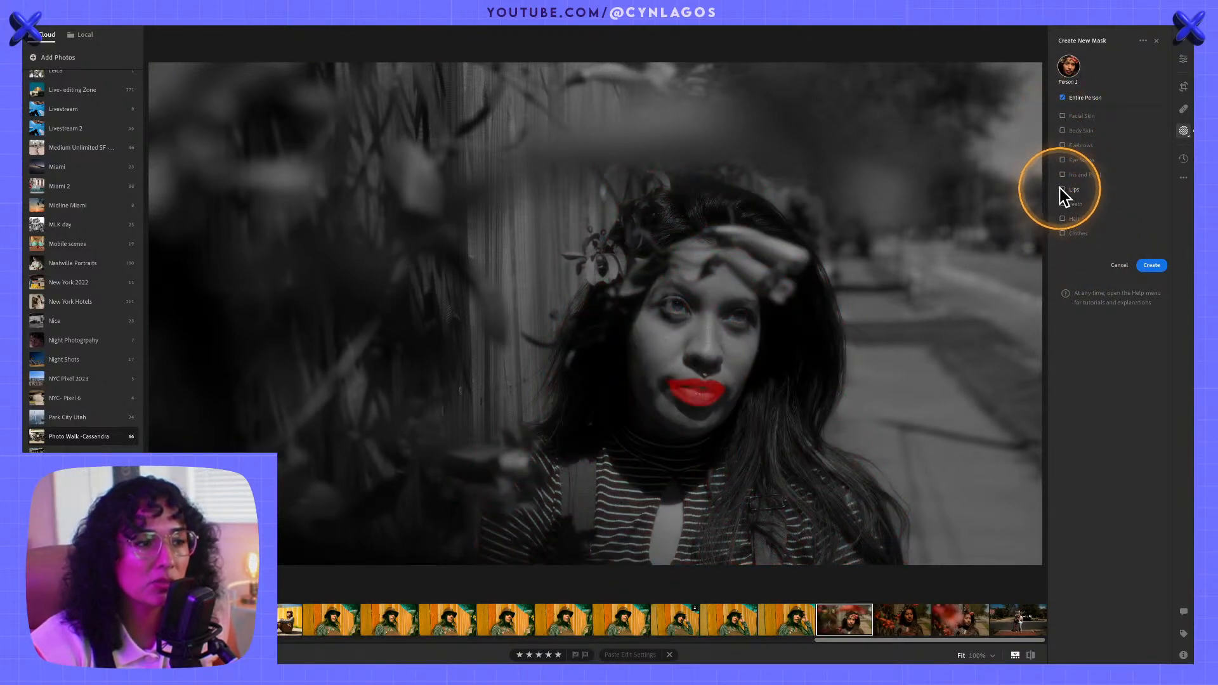
pyautogui.click(1061, 189)
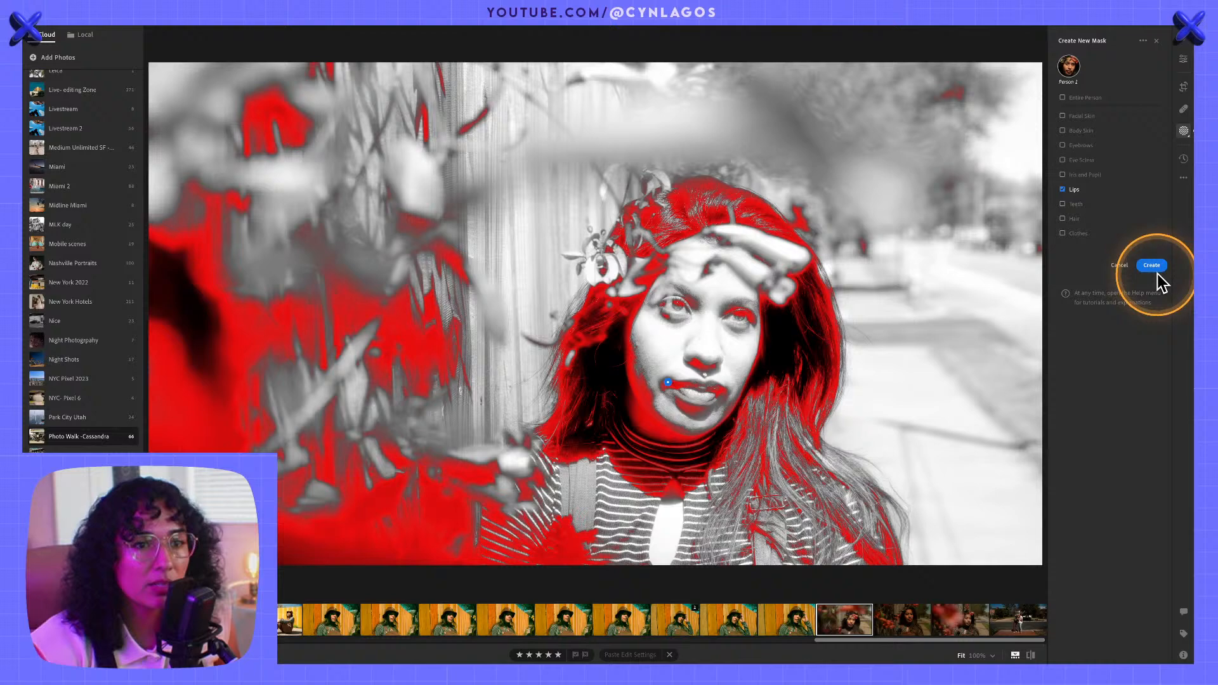
pyautogui.click(1155, 270)
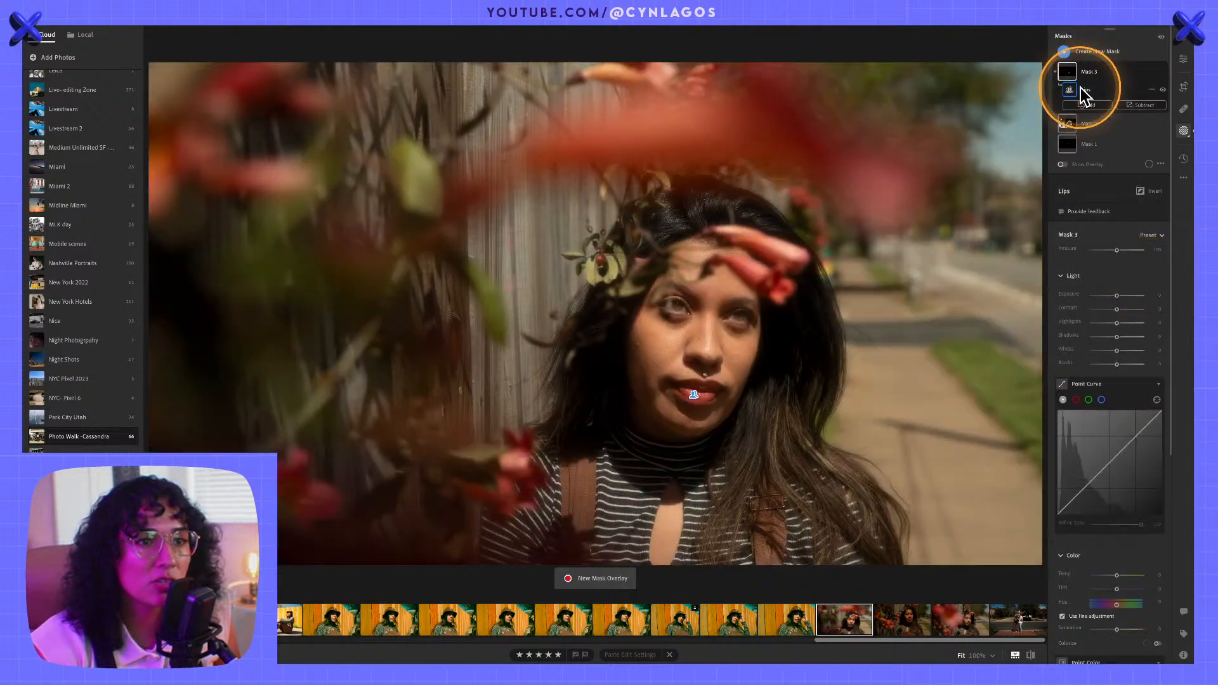
# - Raise the saturation of the lips mask slightly
pyautogui.moveTo(1071, 85)
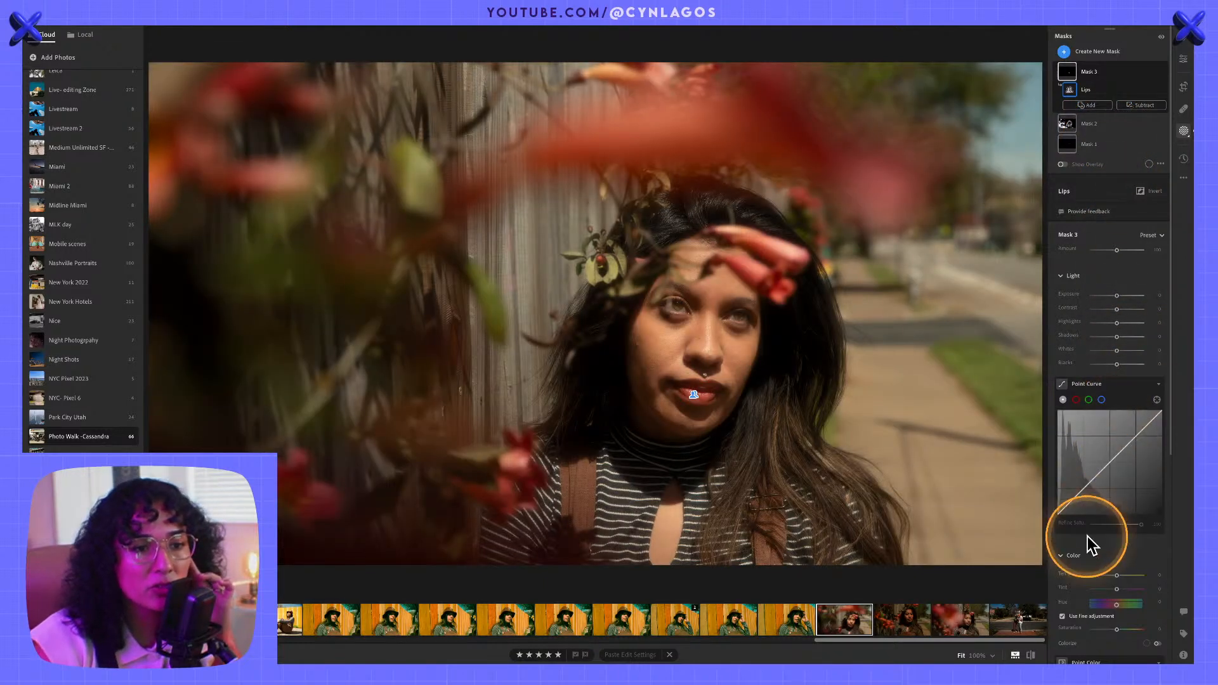
pyautogui.scroll(-2, 1104, 552)
pyautogui.moveTo(1119, 567); pyautogui.dragTo(1122, 566)
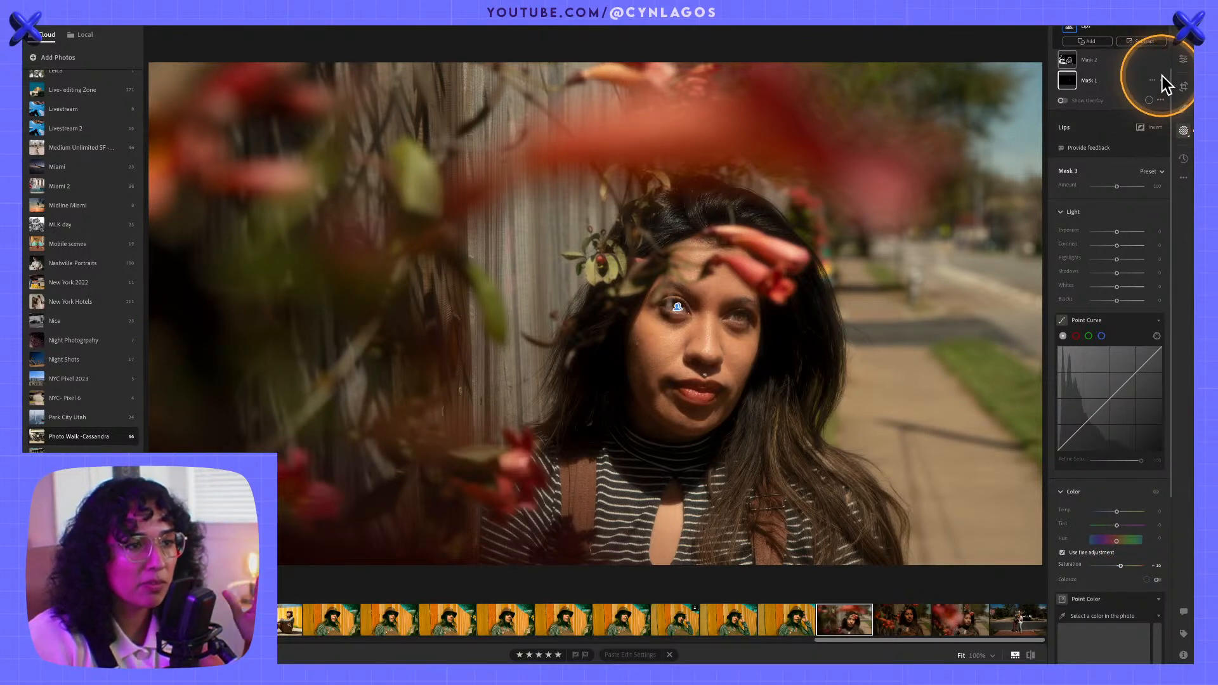
# - Create a large radial gradient mask and center it on the woman's face, reaching from above her head to her chest
pyautogui.scroll(2, 1104, 127)
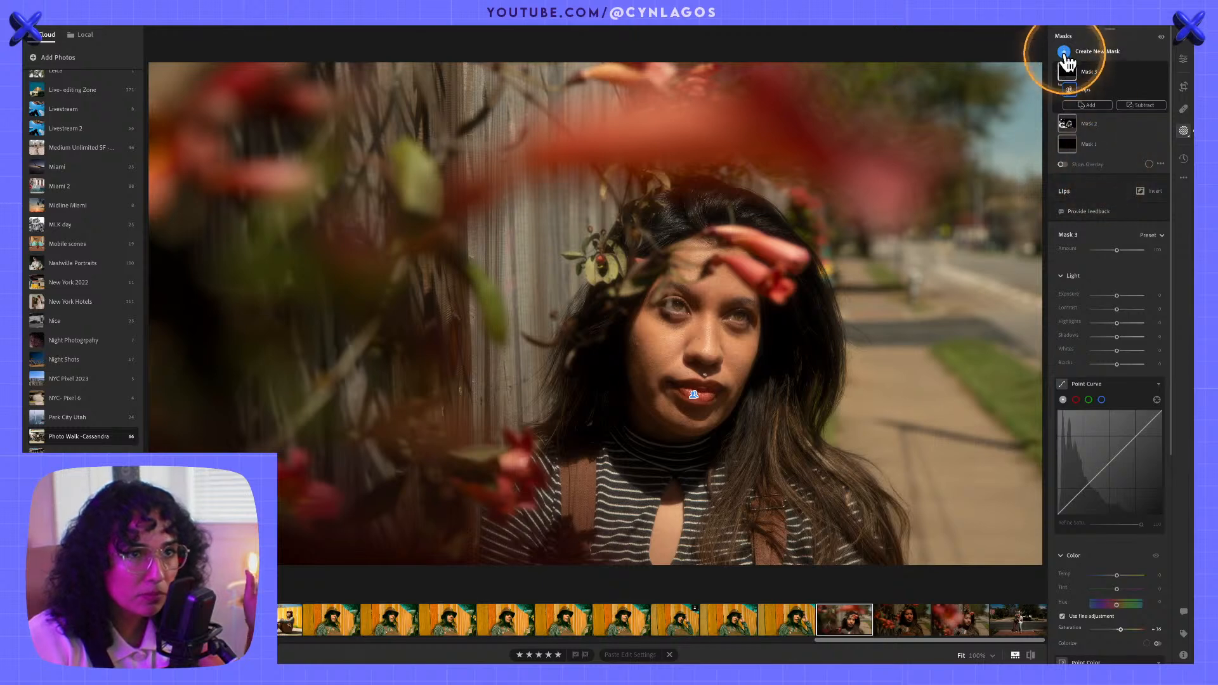
pyautogui.click(1064, 53)
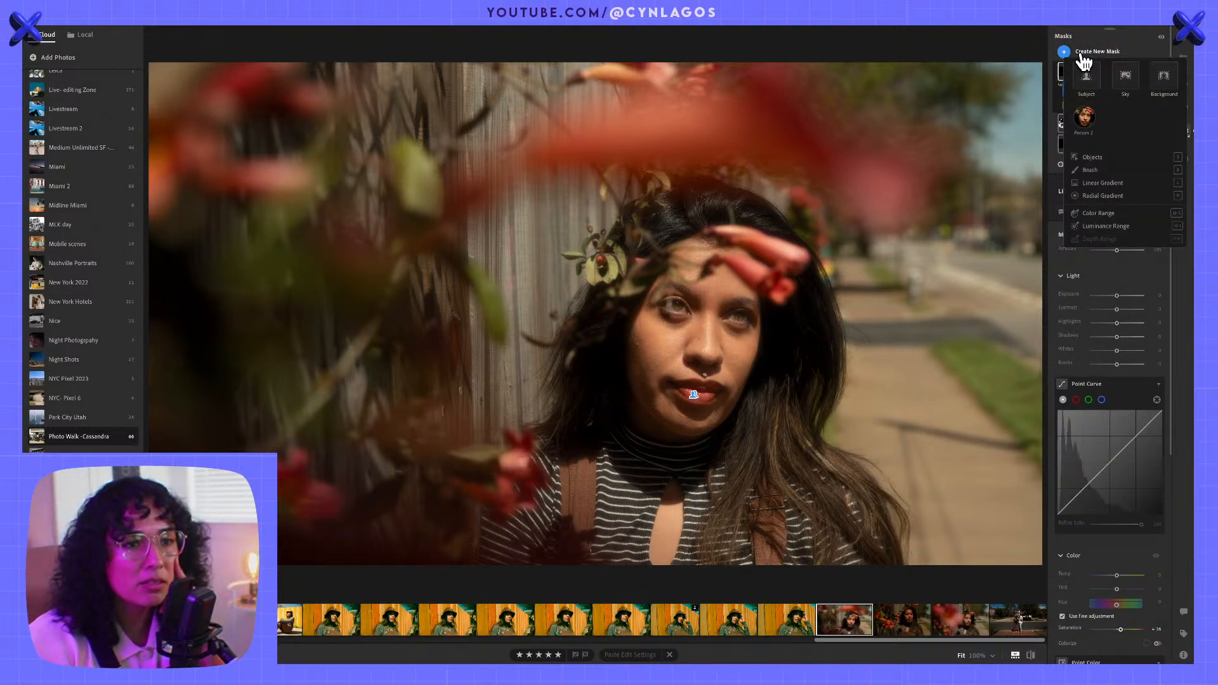
pyautogui.click(1113, 197)
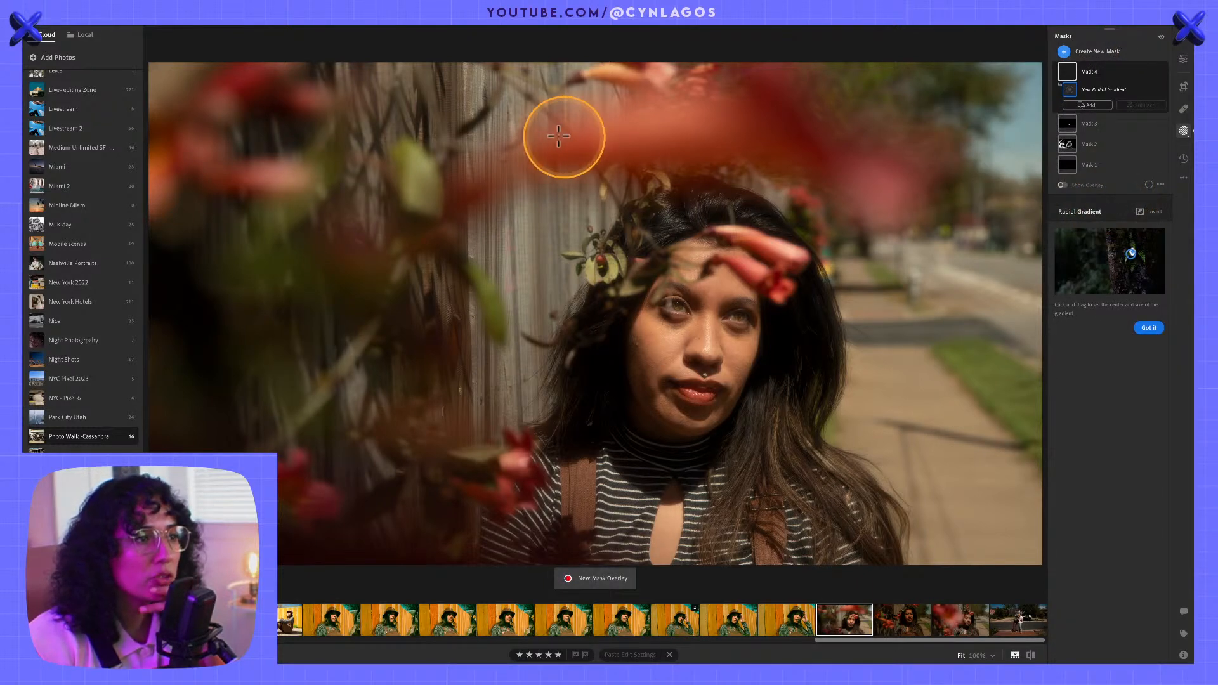
pyautogui.moveTo(563, 136); pyautogui.dragTo(768, 391)
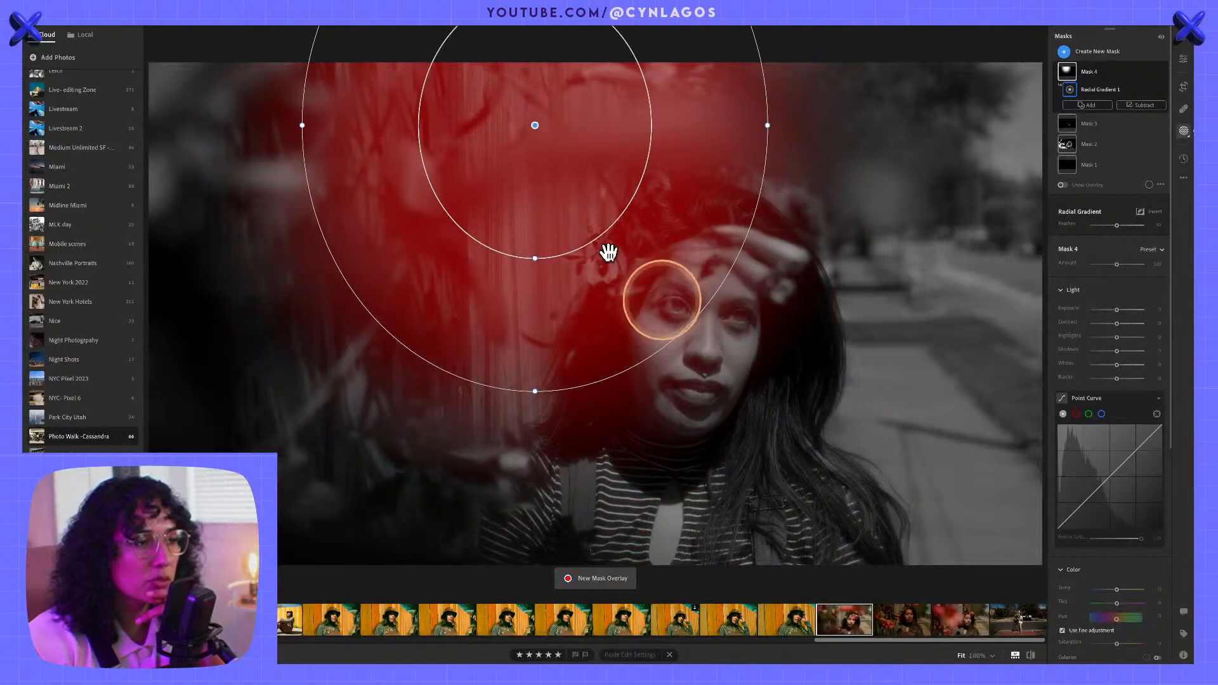
pyautogui.moveTo(533, 131); pyautogui.dragTo(692, 314)
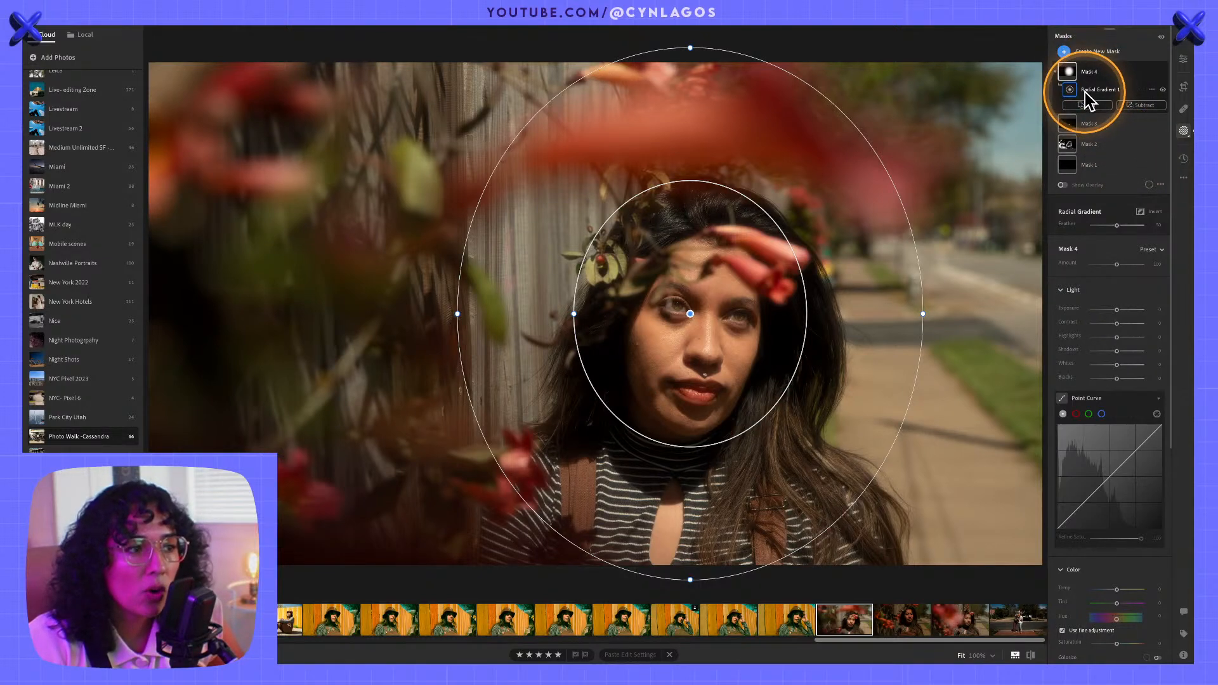
# - Review the invert, duplicate and intersect options available for the radial gradient mask
pyautogui.click(1152, 73)
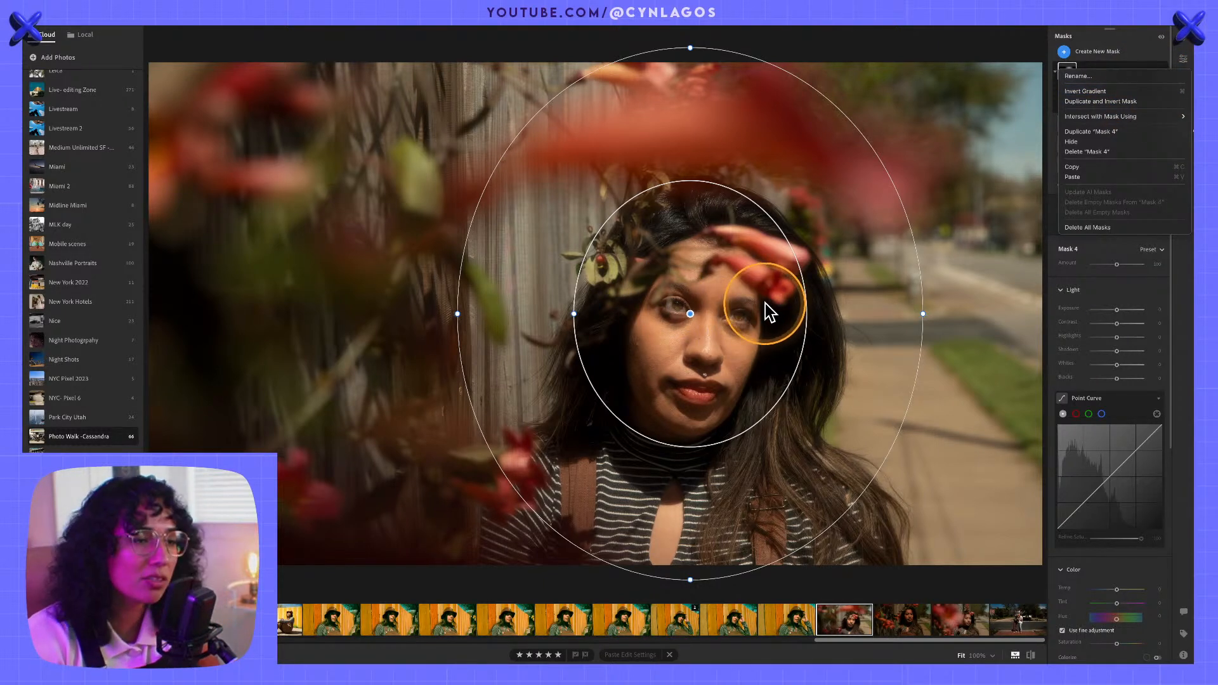
pyautogui.click(697, 307)
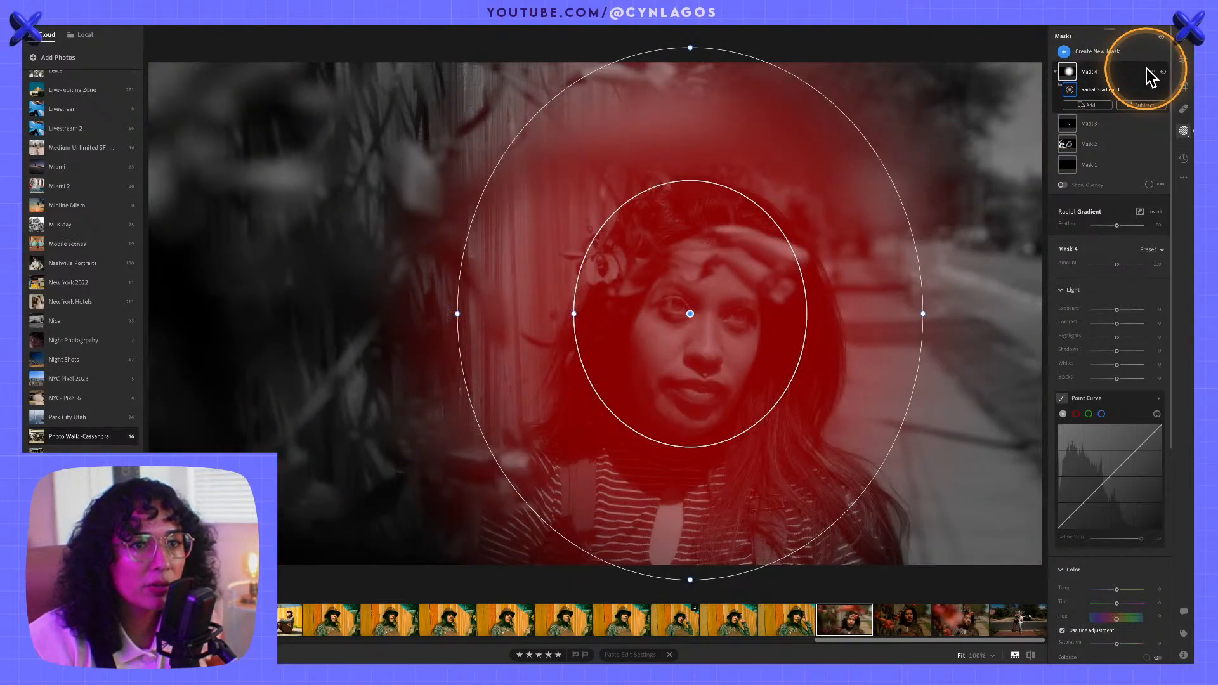
pyautogui.click(1151, 71)
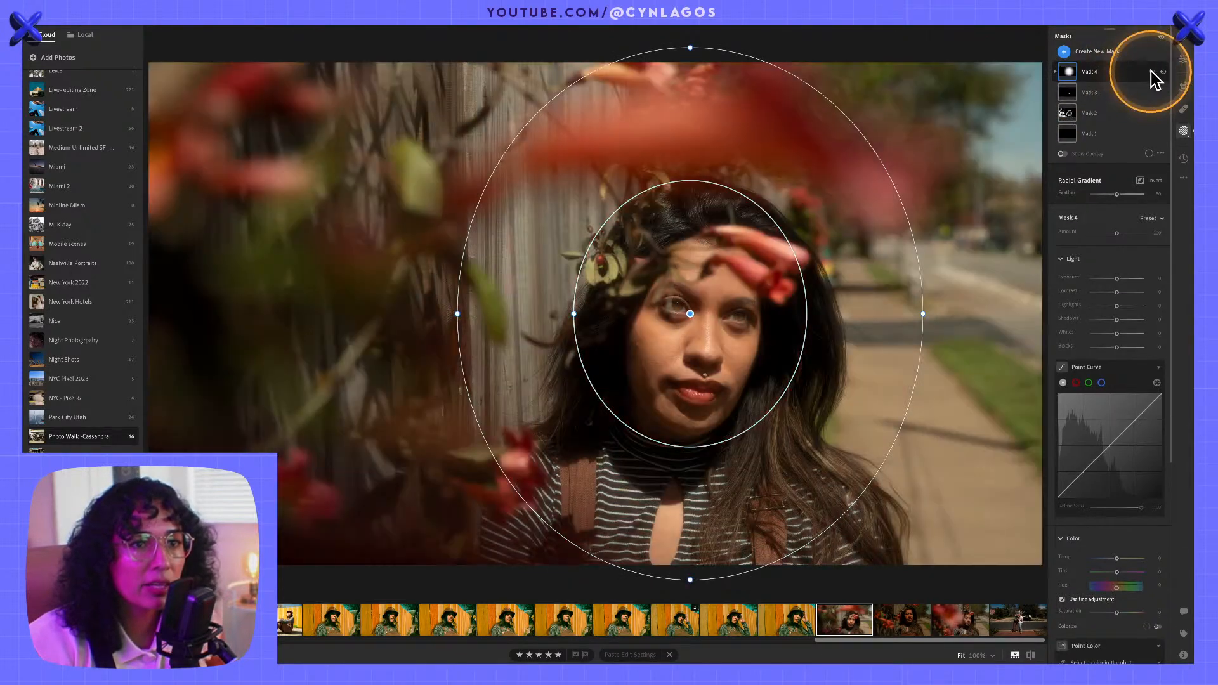
# - Invert the radial gradient so it affects the background, then enlarge it and recenter it around the woman's face
pyautogui.click(1153, 89)
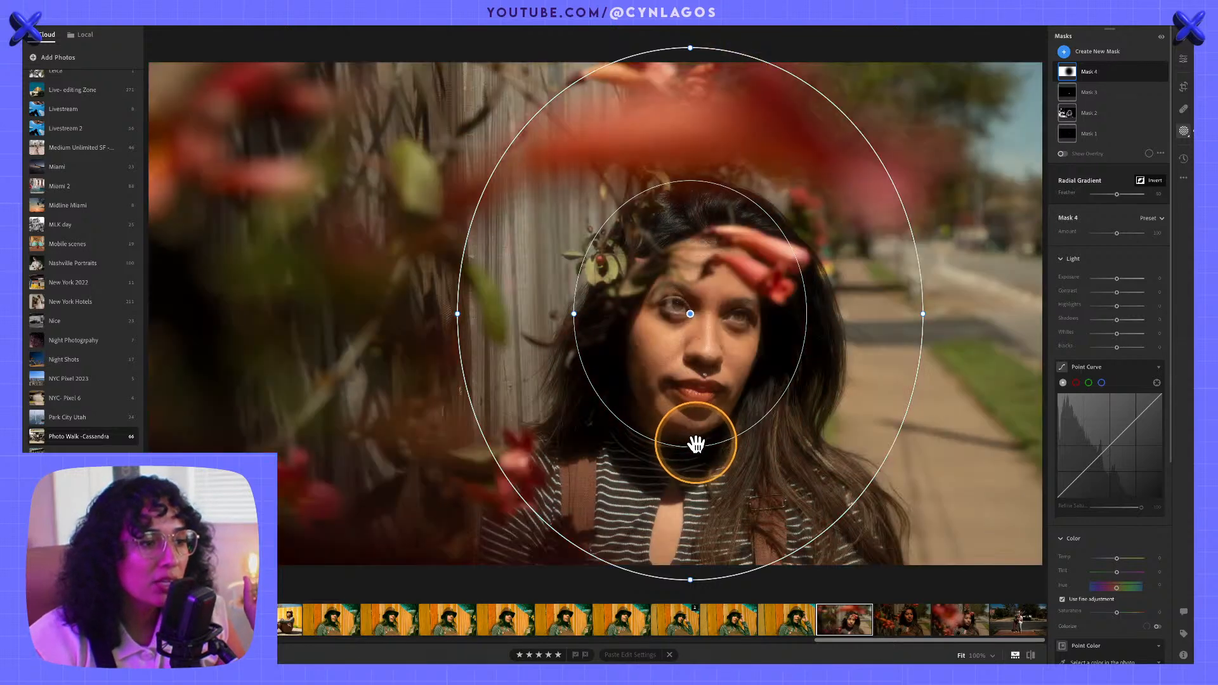
pyautogui.moveTo(696, 445); pyautogui.dragTo(727, 454)
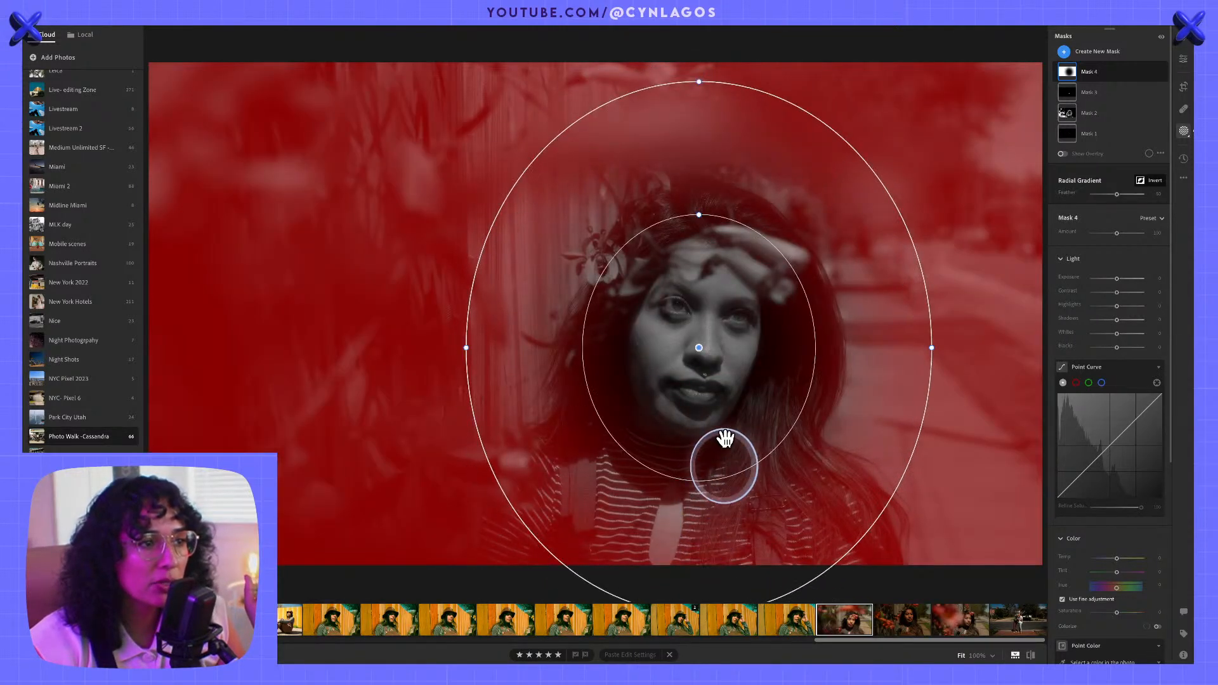
pyautogui.moveTo(699, 90); pyautogui.dragTo(706, 27)
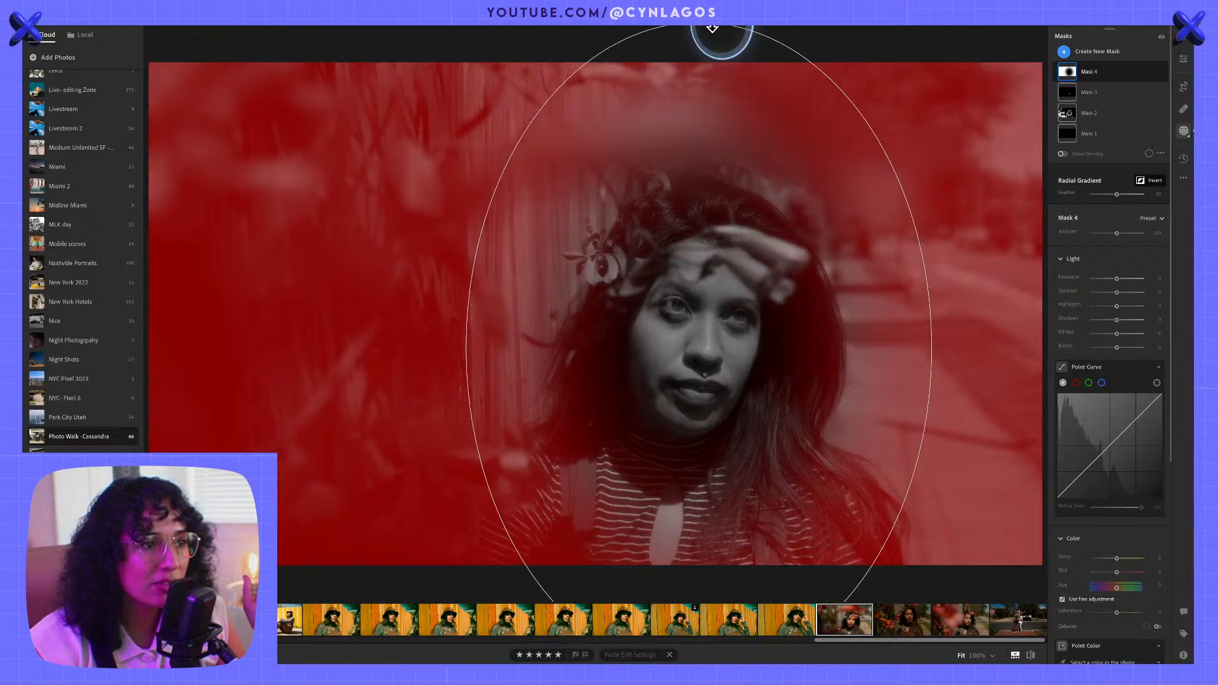
pyautogui.moveTo(933, 345); pyautogui.dragTo(969, 348)
pyautogui.moveTo(741, 311); pyautogui.dragTo(739, 354)
pyautogui.moveTo(971, 387); pyautogui.dragTo(1044, 381)
pyautogui.moveTo(698, 391); pyautogui.dragTo(714, 348)
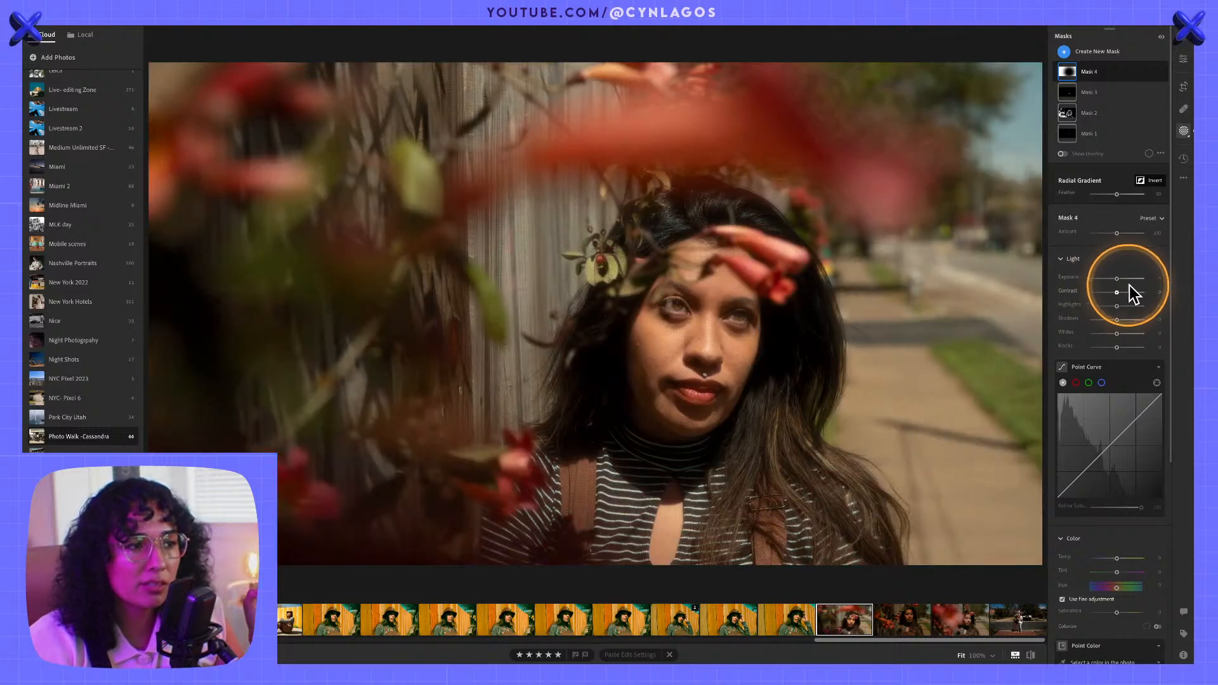
# - Moderately desaturate the background through the inverted radial mask and reduce the gradient's feather so its inner ring clears the woman's hair
pyautogui.scroll(-2, 1129, 542)
pyautogui.scroll(-2, 1129, 542)
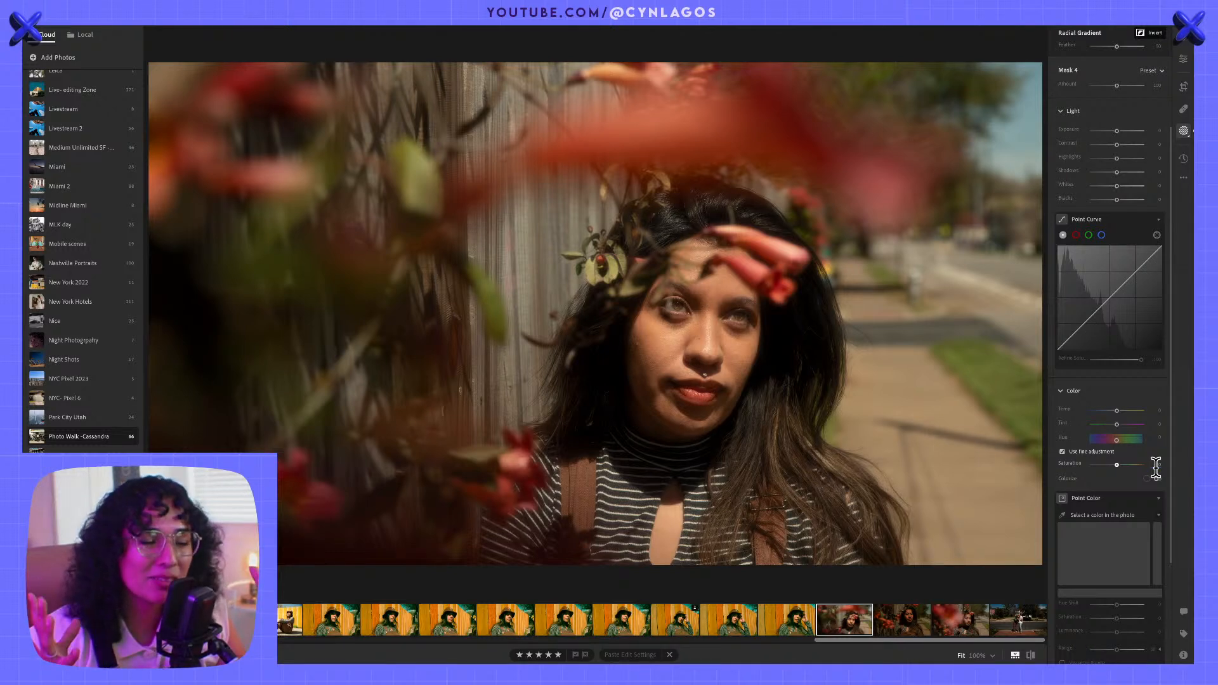
pyautogui.moveTo(1116, 465); pyautogui.dragTo(1092, 463)
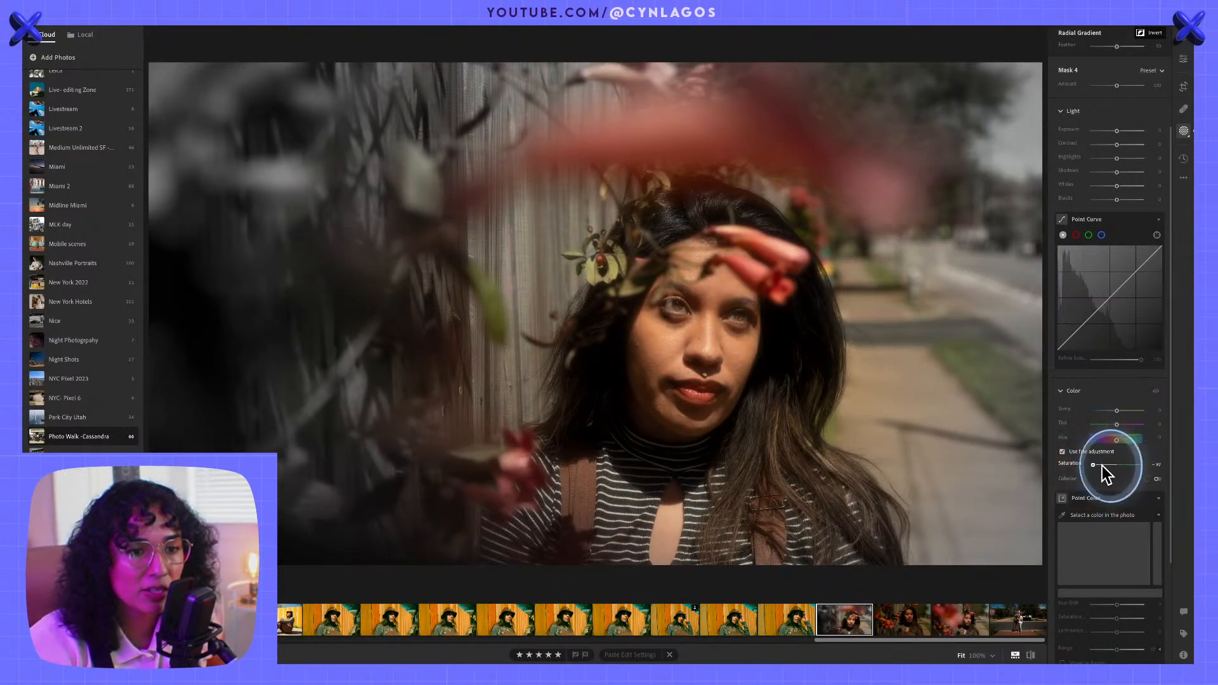
pyautogui.moveTo(1099, 467)
pyautogui.mouseDown()
pyautogui.moveTo(1131, 465)
pyautogui.moveTo(1098, 462)
pyautogui.mouseUp()
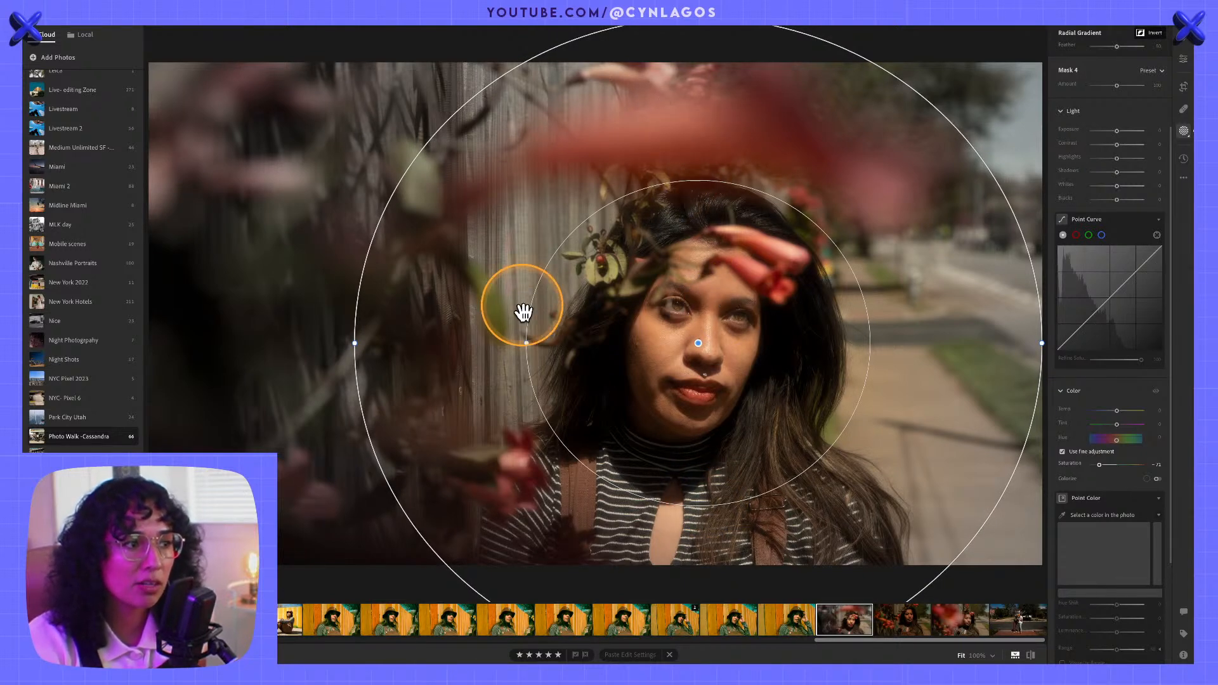
pyautogui.moveTo(522, 343); pyautogui.dragTo(470, 331)
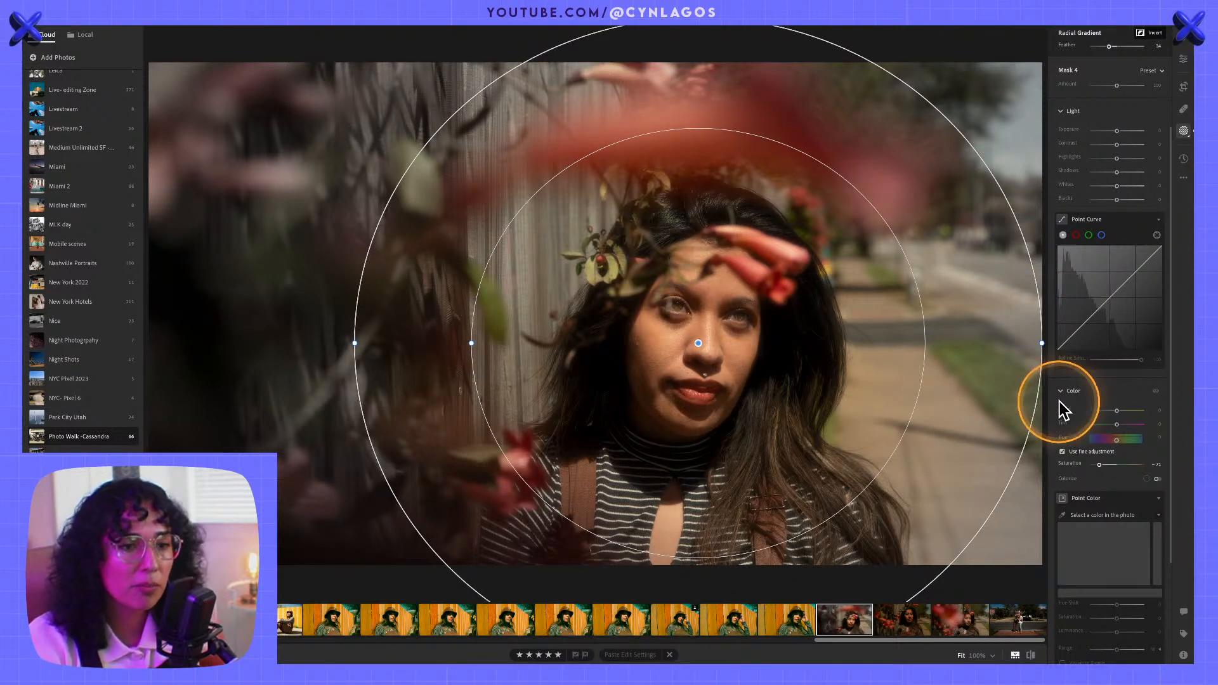
pyautogui.moveTo(1099, 466); pyautogui.dragTo(1103, 466)
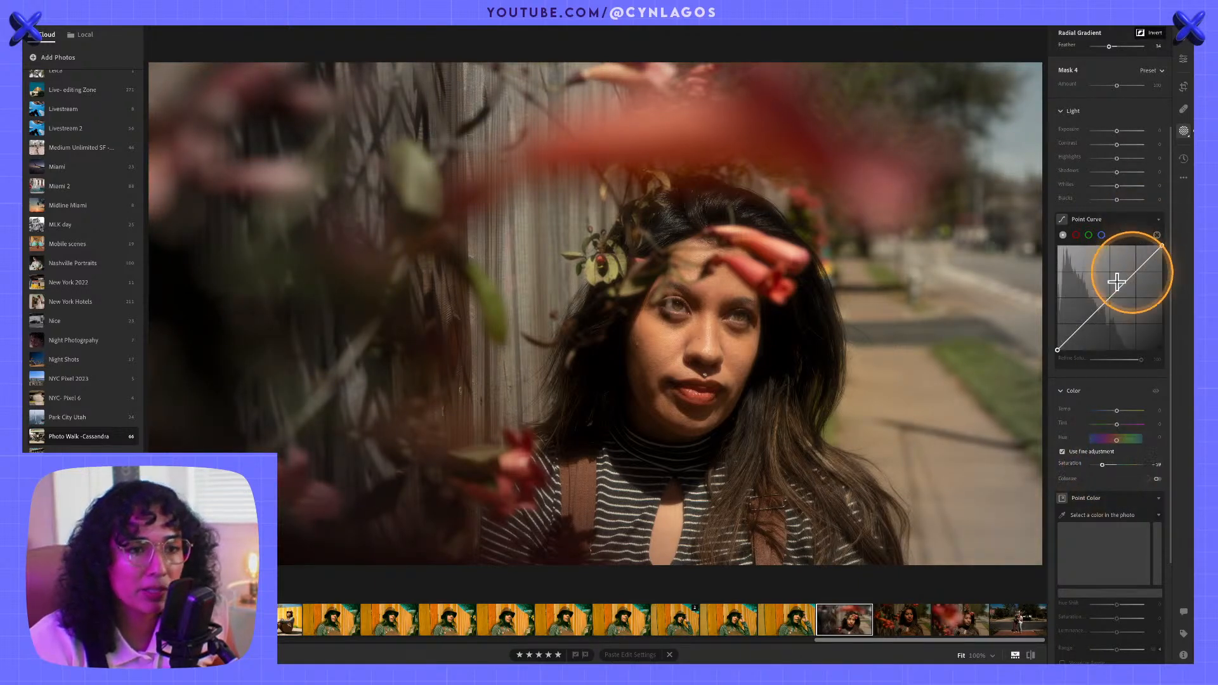
# - Darken the background by bending the radial mask's point curve slightly downward in the midtones, keeping the highlights near the original line
pyautogui.moveTo(1098, 314); pyautogui.dragTo(1101, 319)
pyautogui.moveTo(1134, 282); pyautogui.dragTo(1134, 283)
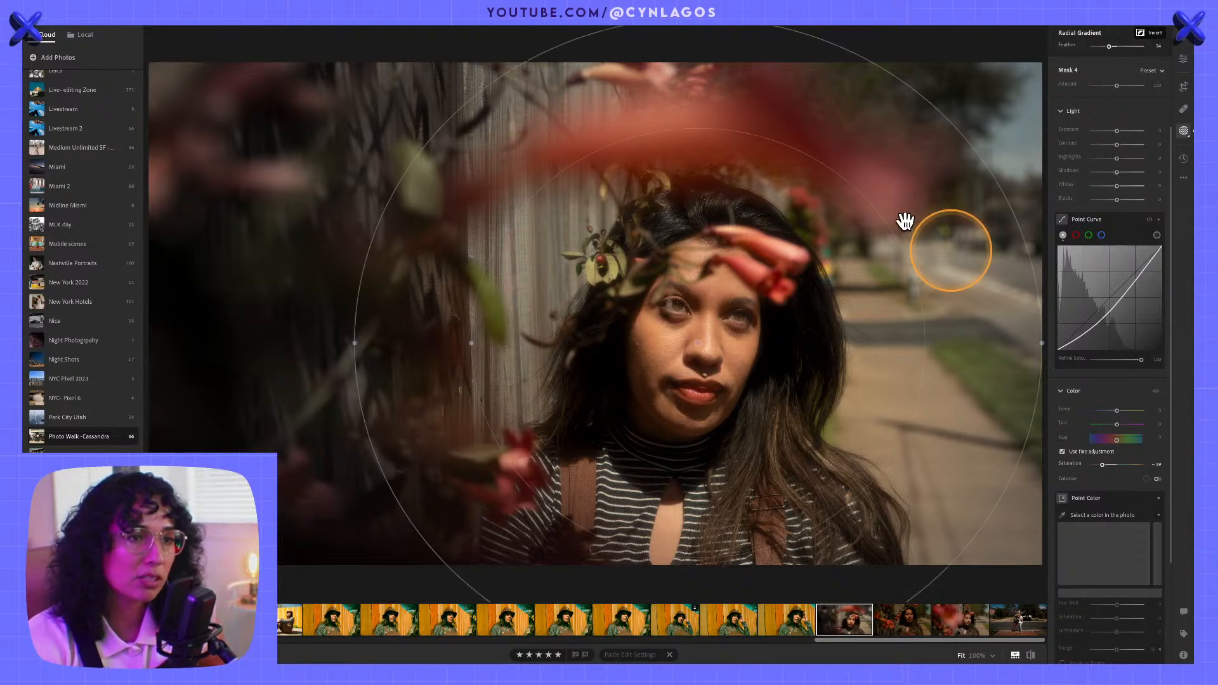
# - Save the current edit as a new named version called "Flower portrait"
pyautogui.click(1184, 159)
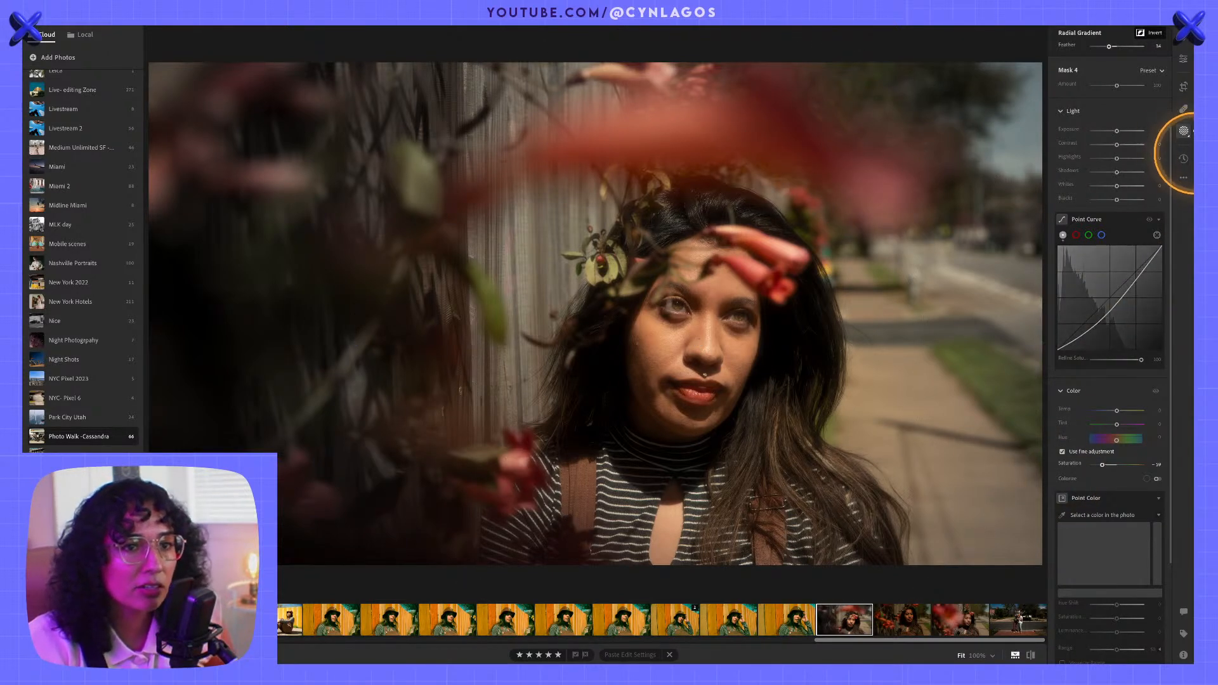
pyautogui.click(1073, 76)
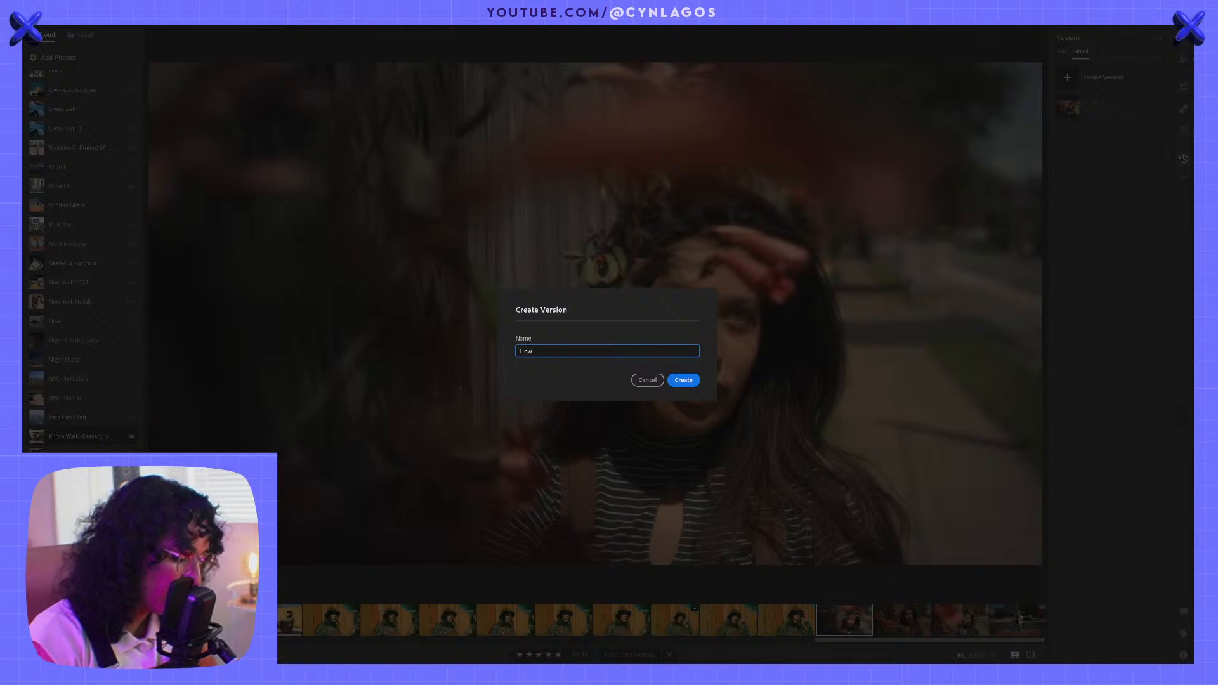
pyautogui.write('Flower portr')
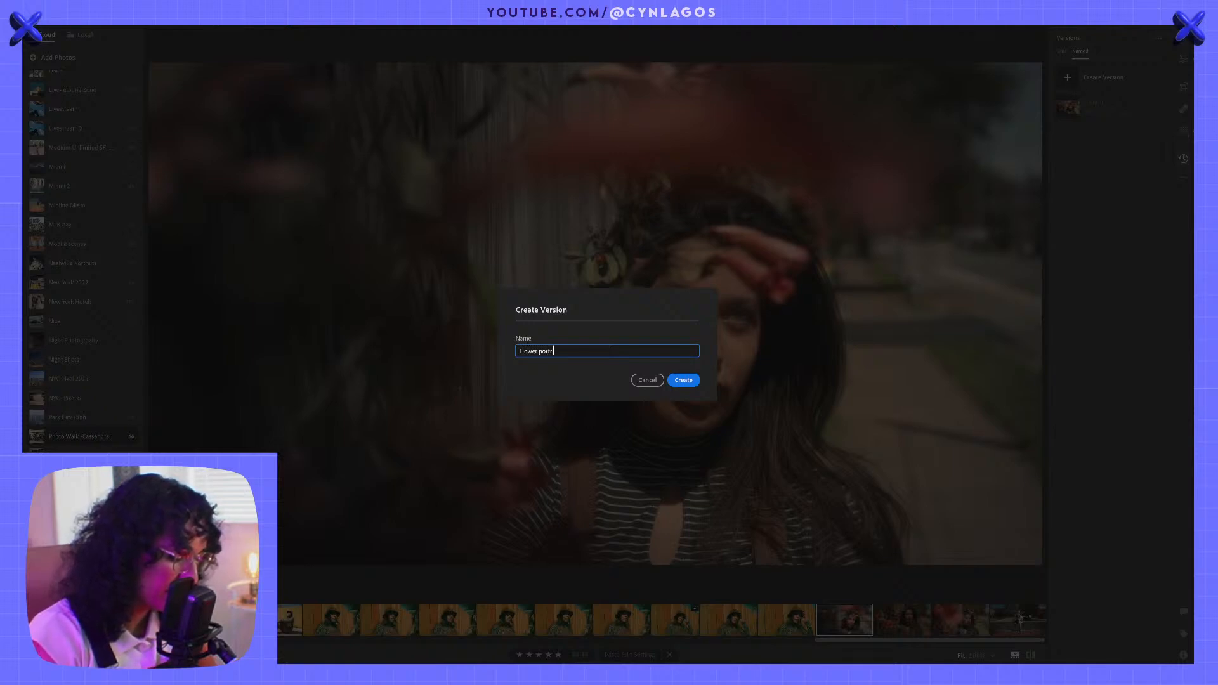
pyautogui.write('ait')
pyautogui.press('Return')
# - Compare the Original version with the newly saved flower portrait version, ending on the edited one
pyautogui.click(1088, 140)
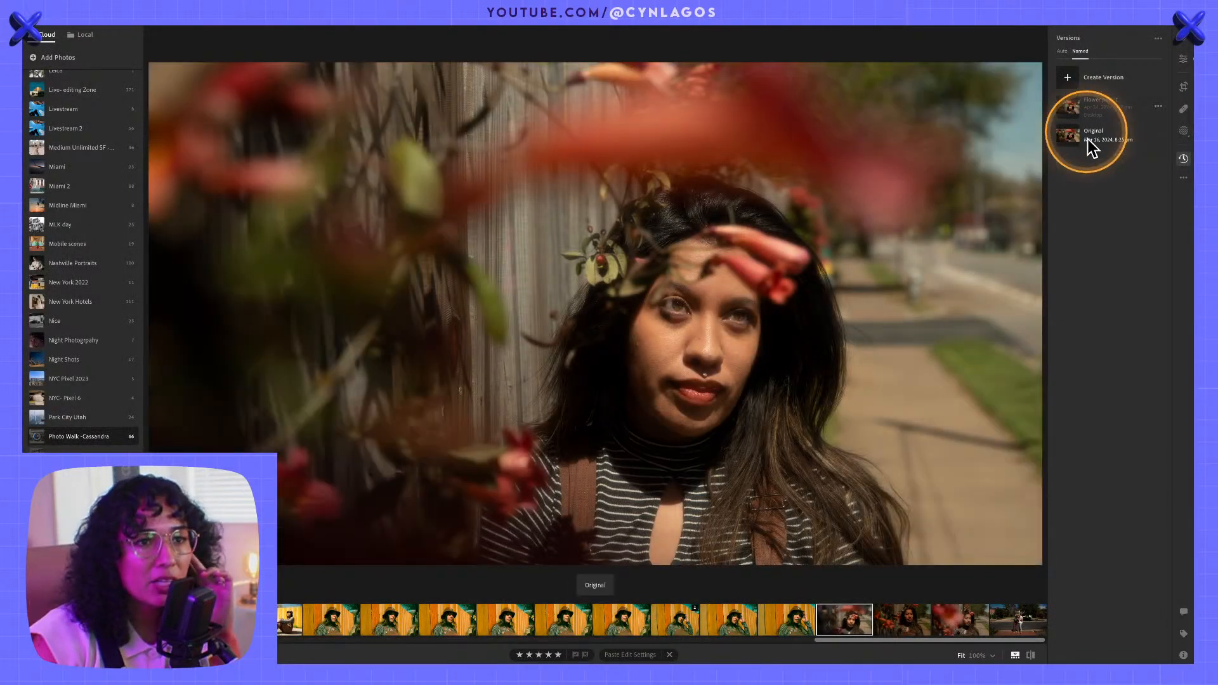
pyautogui.click(1085, 106)
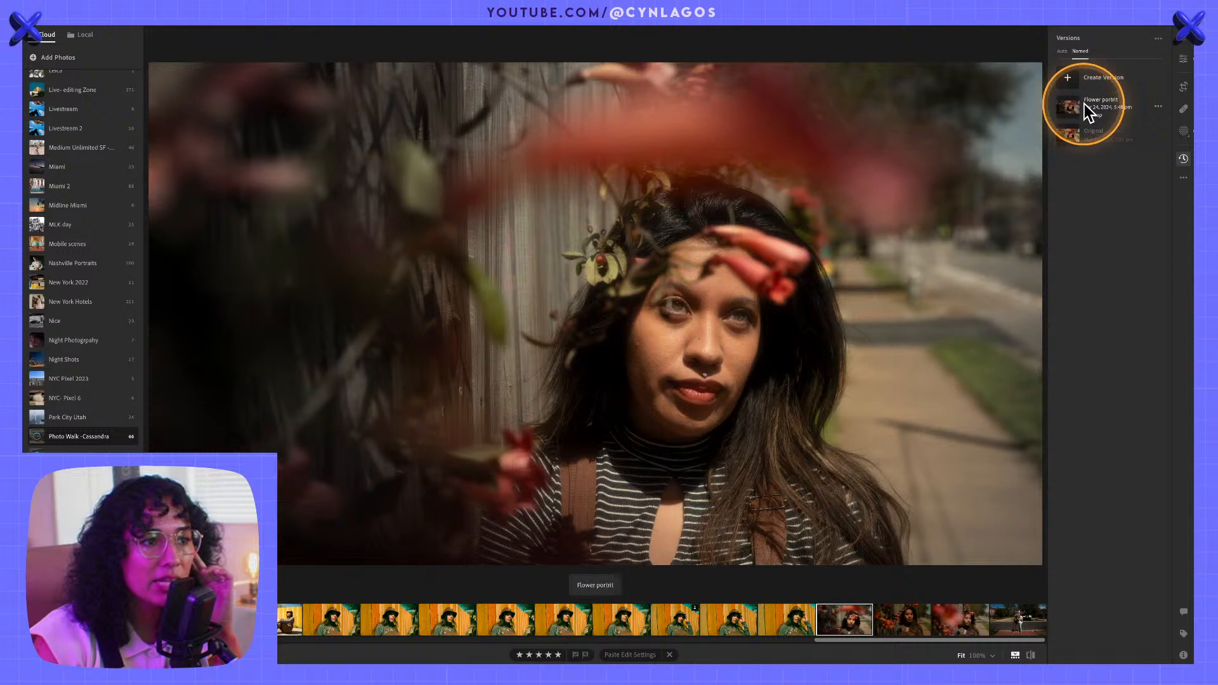
pyautogui.click(1087, 135)
pyautogui.click(1093, 97)
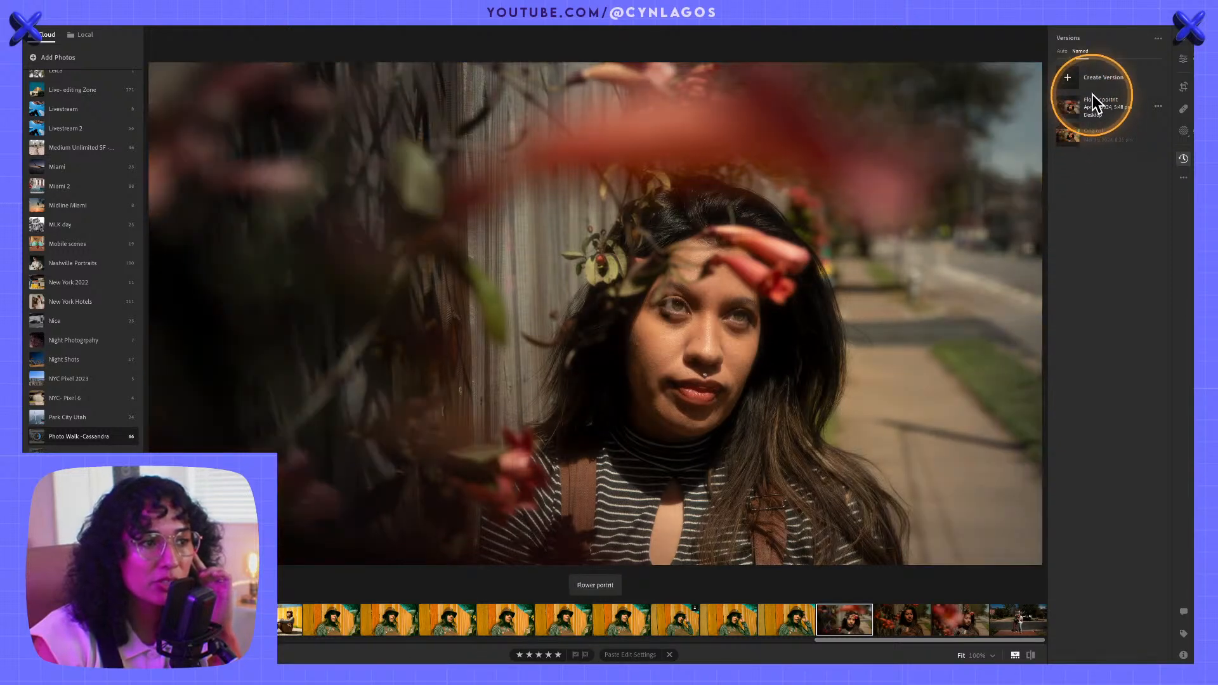
pyautogui.click(1094, 135)
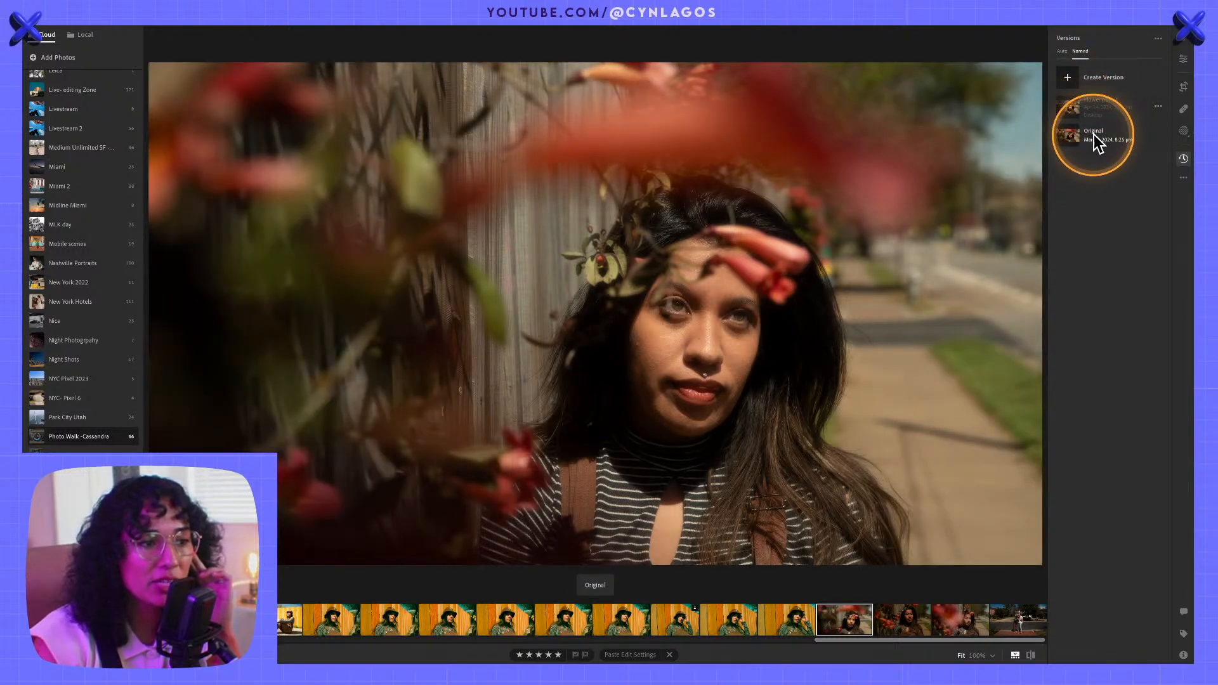
pyautogui.click(1092, 108)
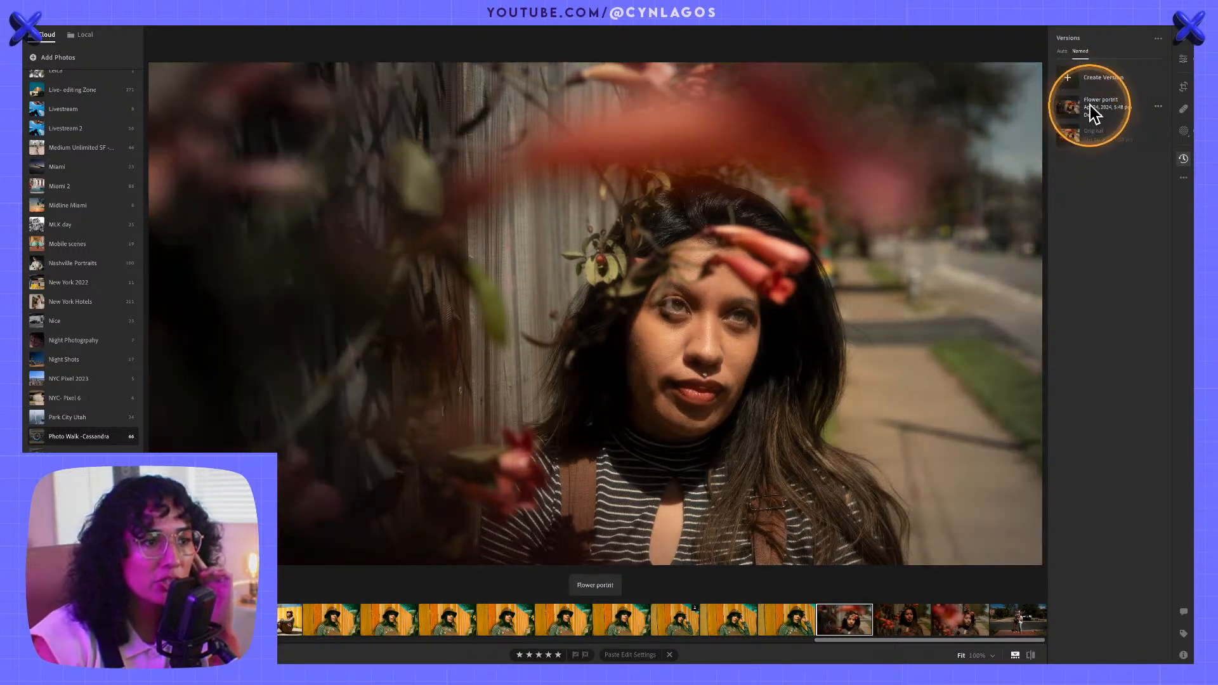
# - Hide the album list and compare the photo before and after the edits in full-screen view
pyautogui.click(44, 32)
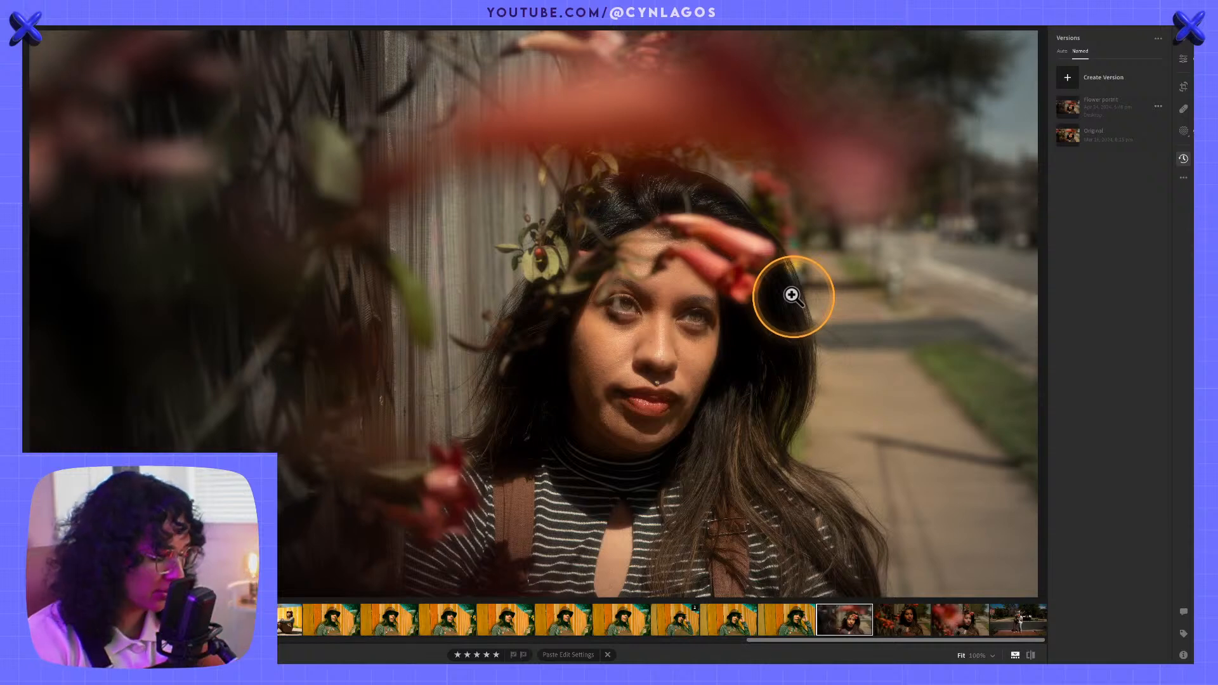
pyautogui.press('f')
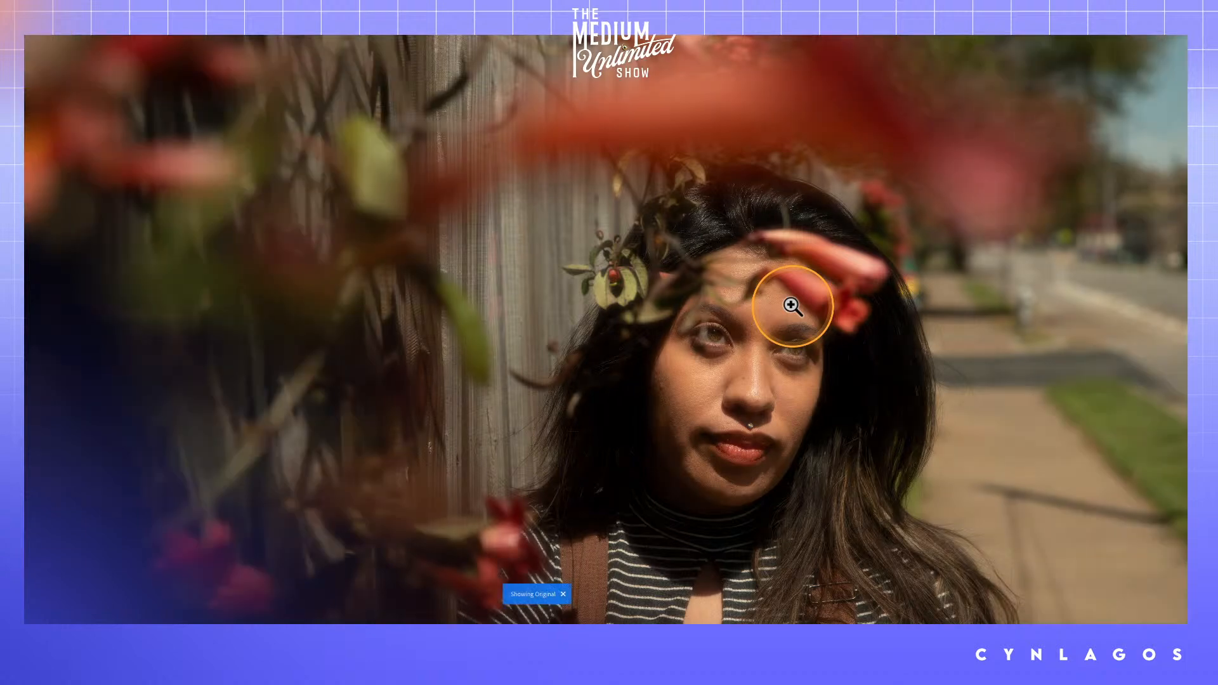
pyautogui.press('\\')
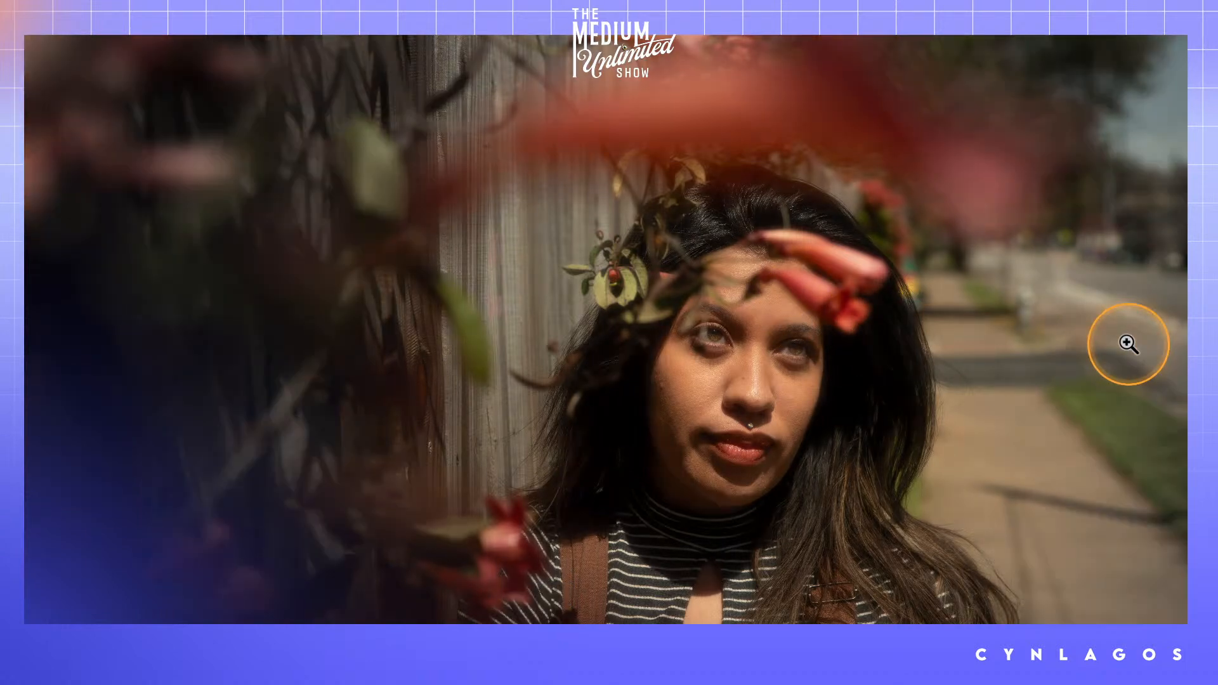
pyautogui.press('\\')
pyautogui.press('\\')
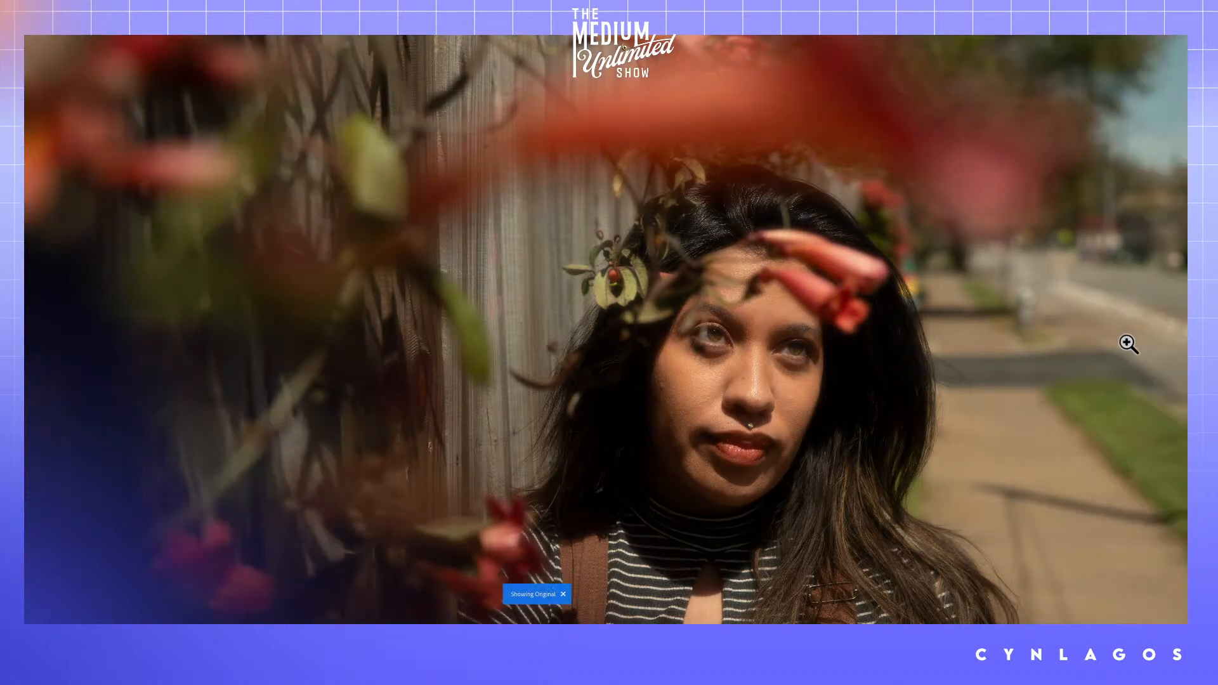
pyautogui.press('f')
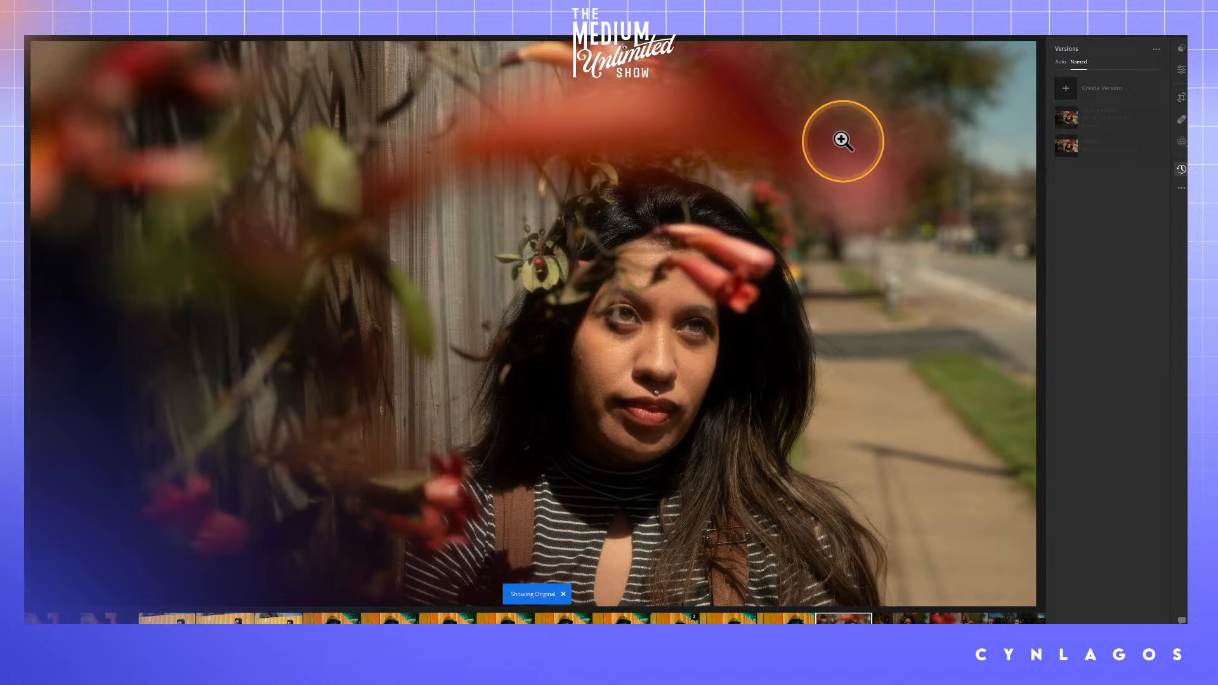
pyautogui.press('\\')
# - Return to the global edit settings, collapse the Light section and look through the Color settings
pyautogui.click(1182, 70)
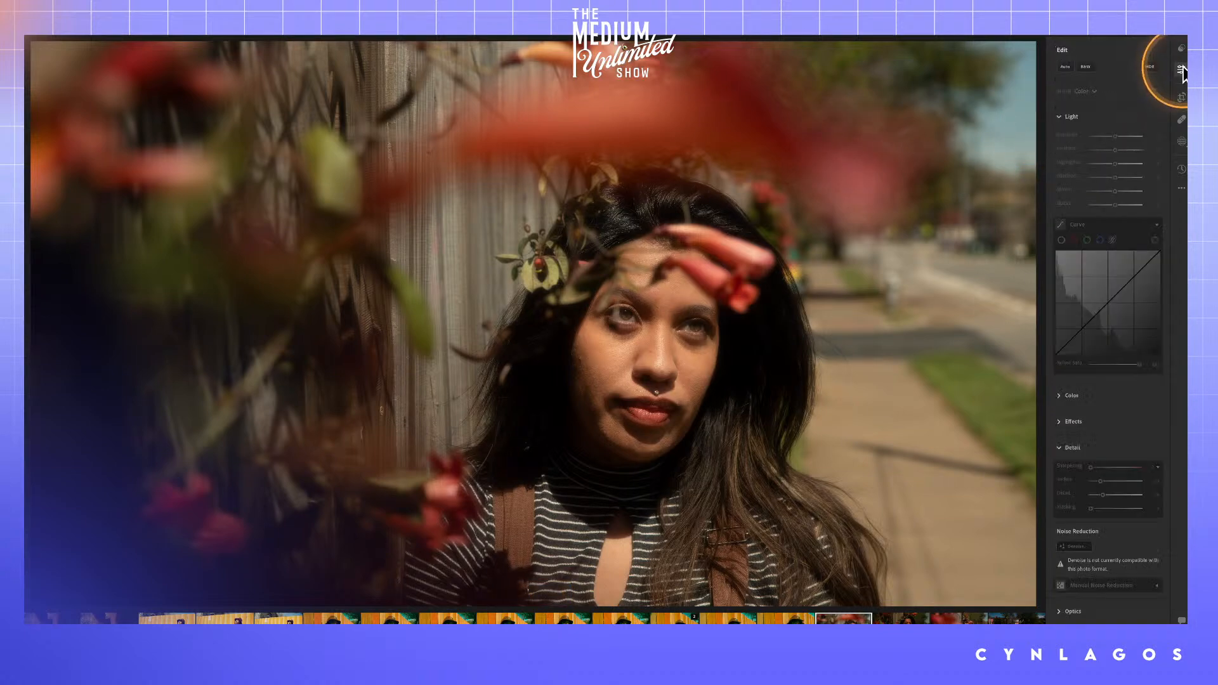
pyautogui.click(1064, 117)
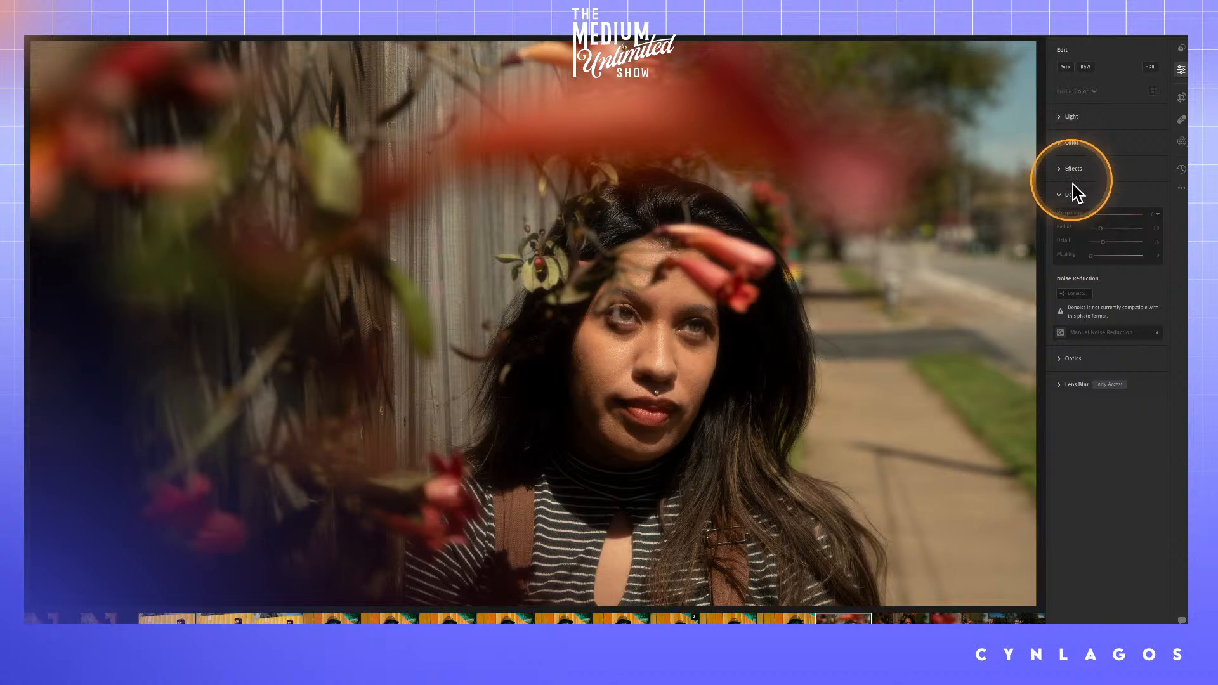
pyautogui.click(1059, 144)
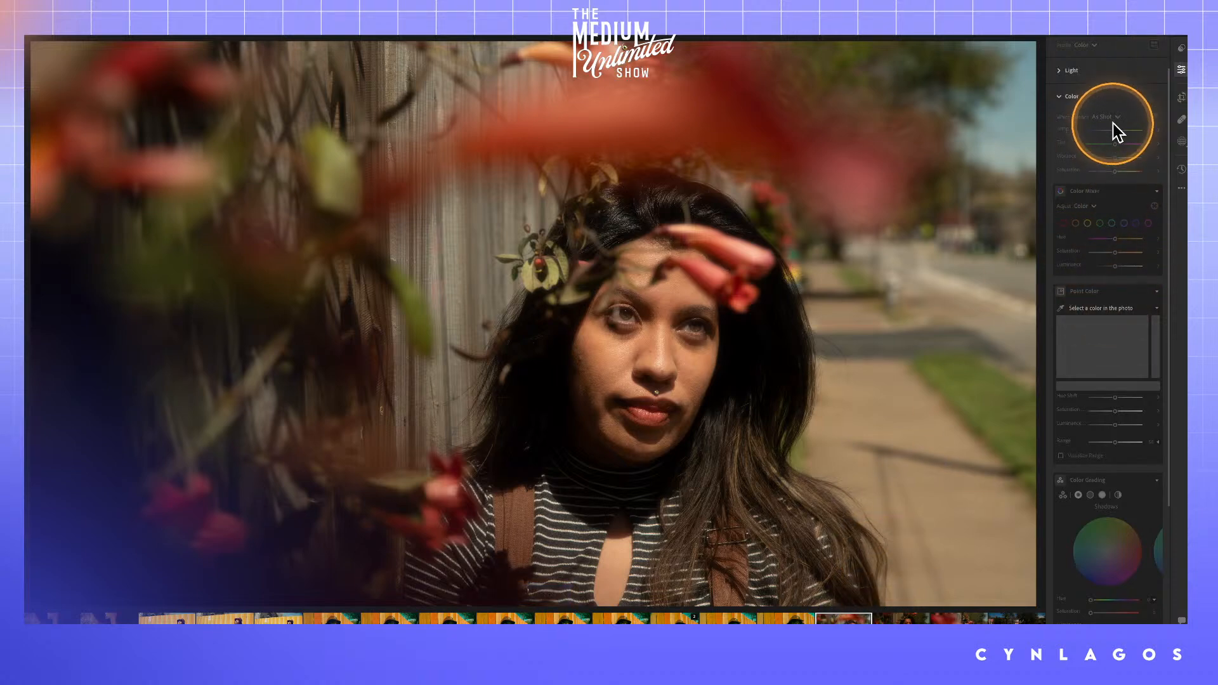
pyautogui.scroll(2, 1113, 124)
pyautogui.click(1052, 143)
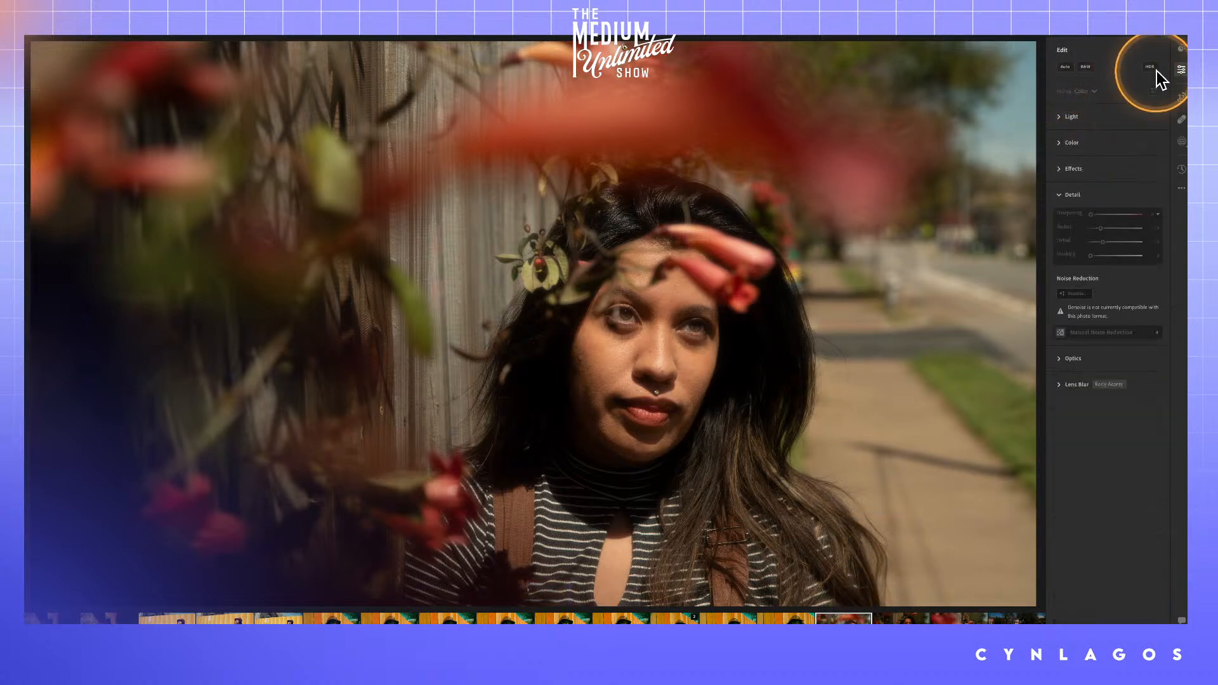
# - Look over the saved presets and the settings of the existing masks, then return to the global edit settings
pyautogui.click(1182, 49)
pyautogui.click(1182, 50)
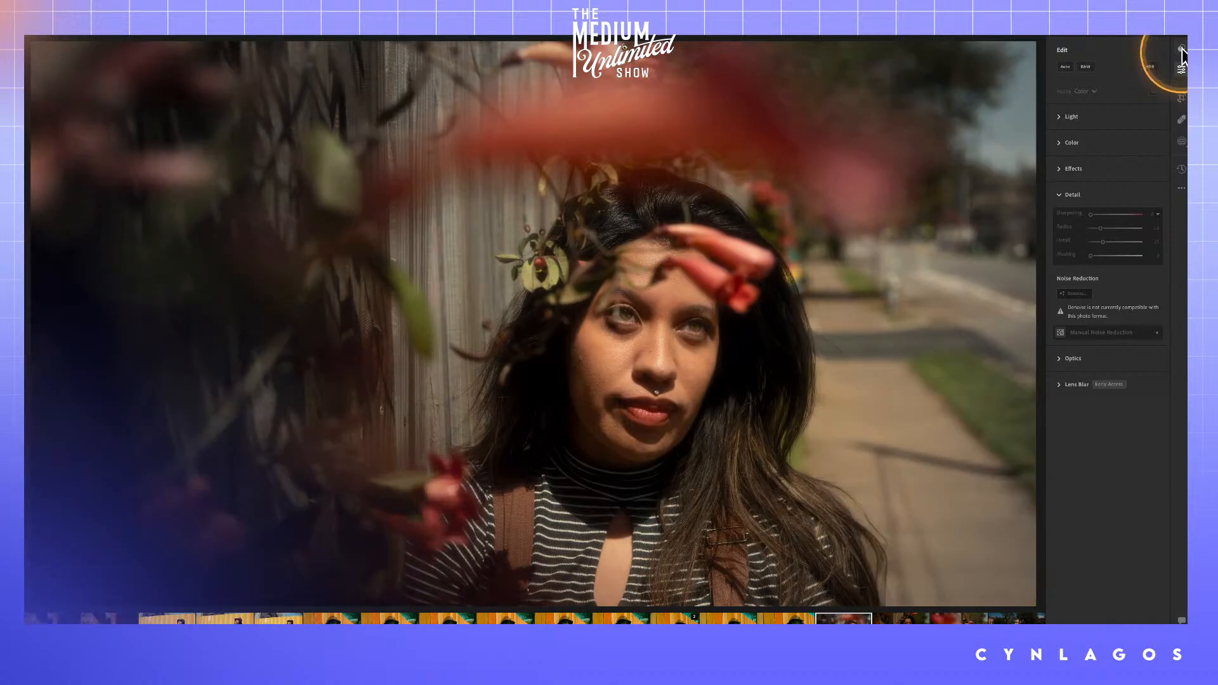
pyautogui.click(1183, 51)
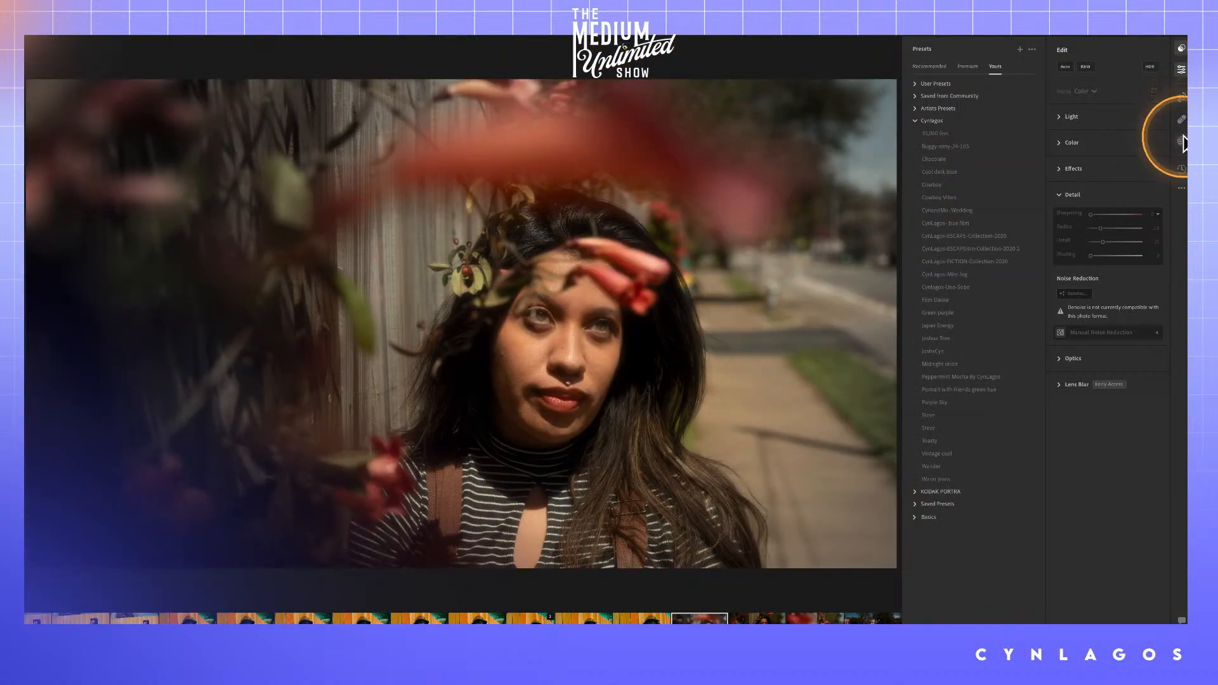
pyautogui.click(1182, 141)
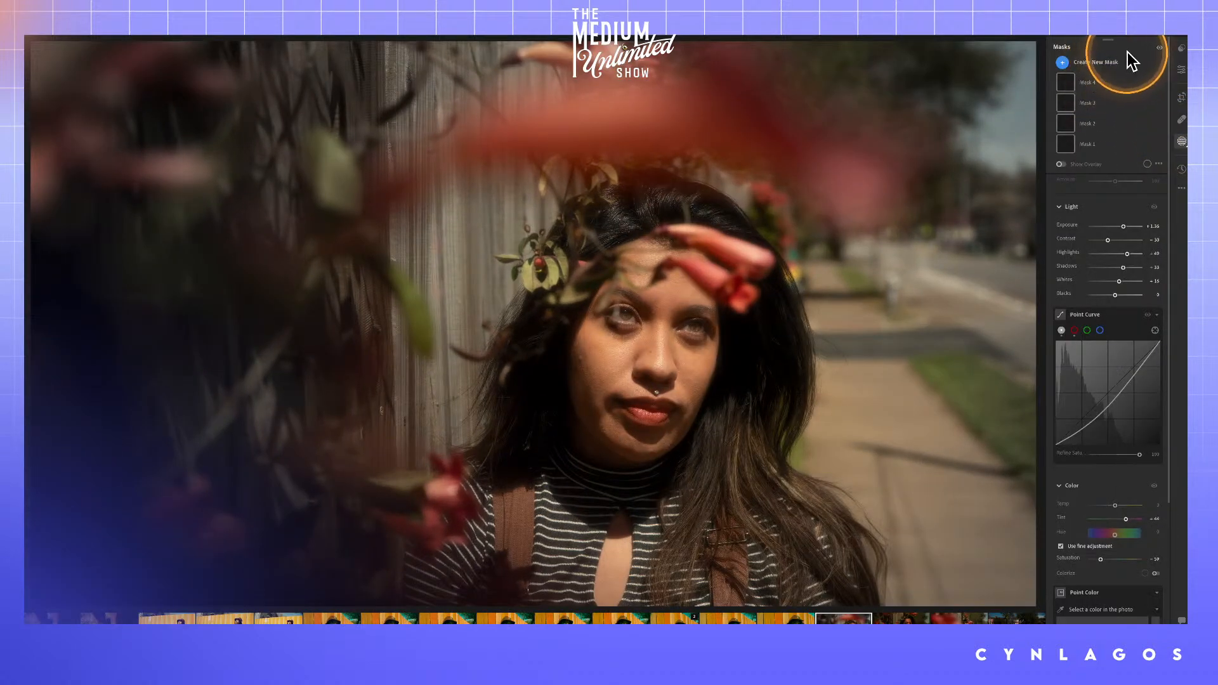
pyautogui.click(1183, 70)
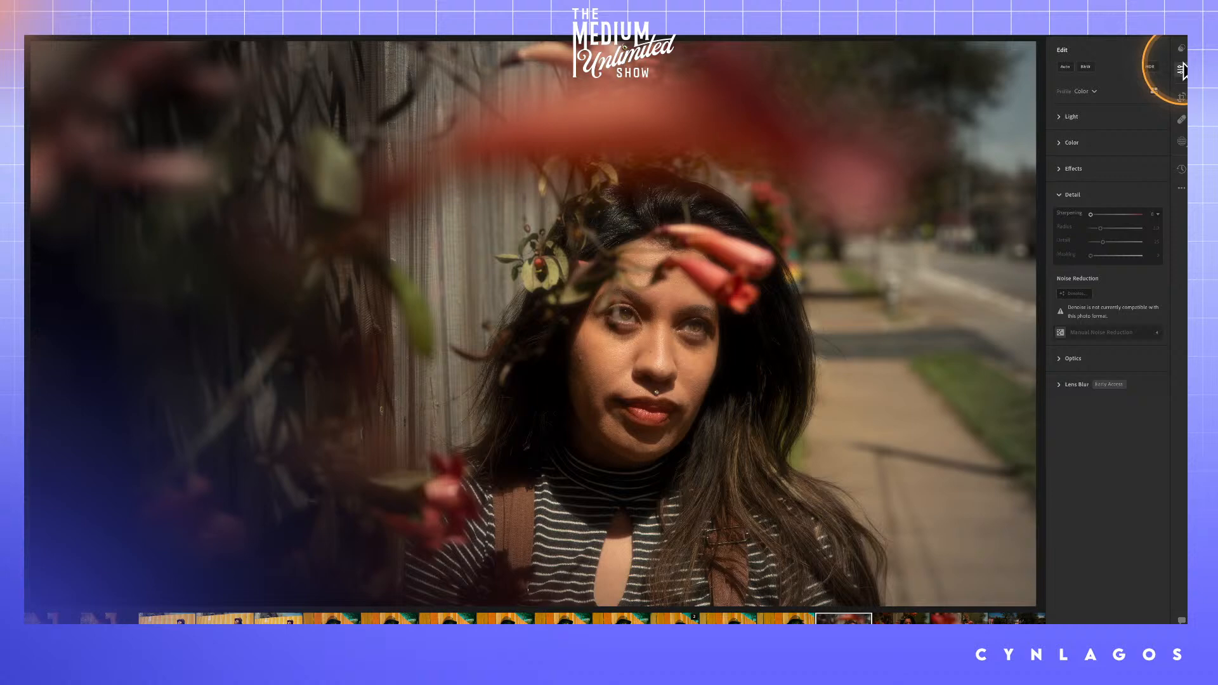
# - Expand the Color settings, collapse Detail and Color Grading, and sample the blurred red flower above the woman's head for Point Color
pyautogui.click(1062, 196)
pyautogui.click(1063, 142)
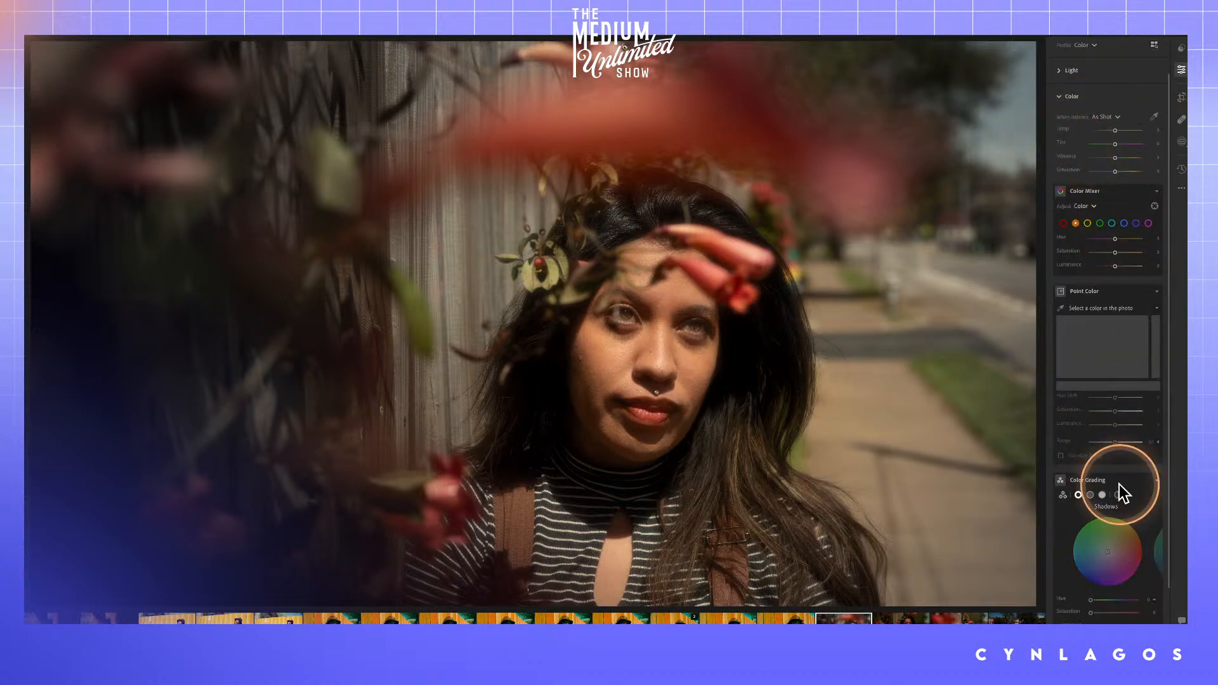
pyautogui.click(1120, 485)
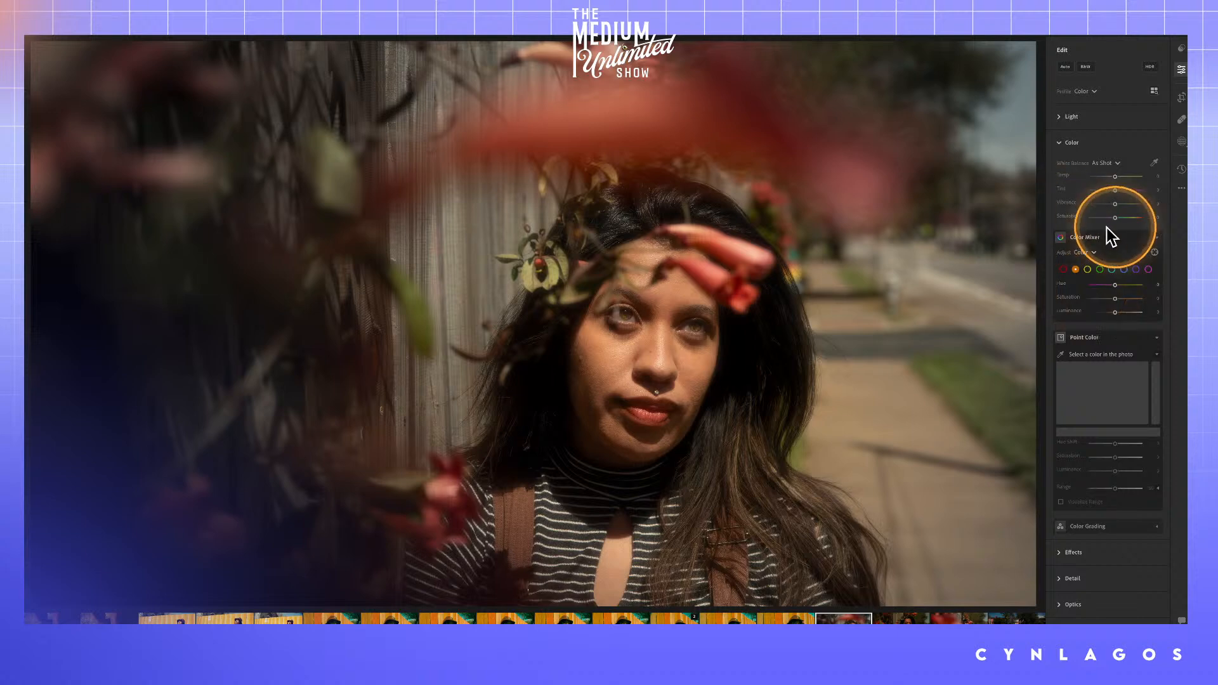
pyautogui.click(1062, 356)
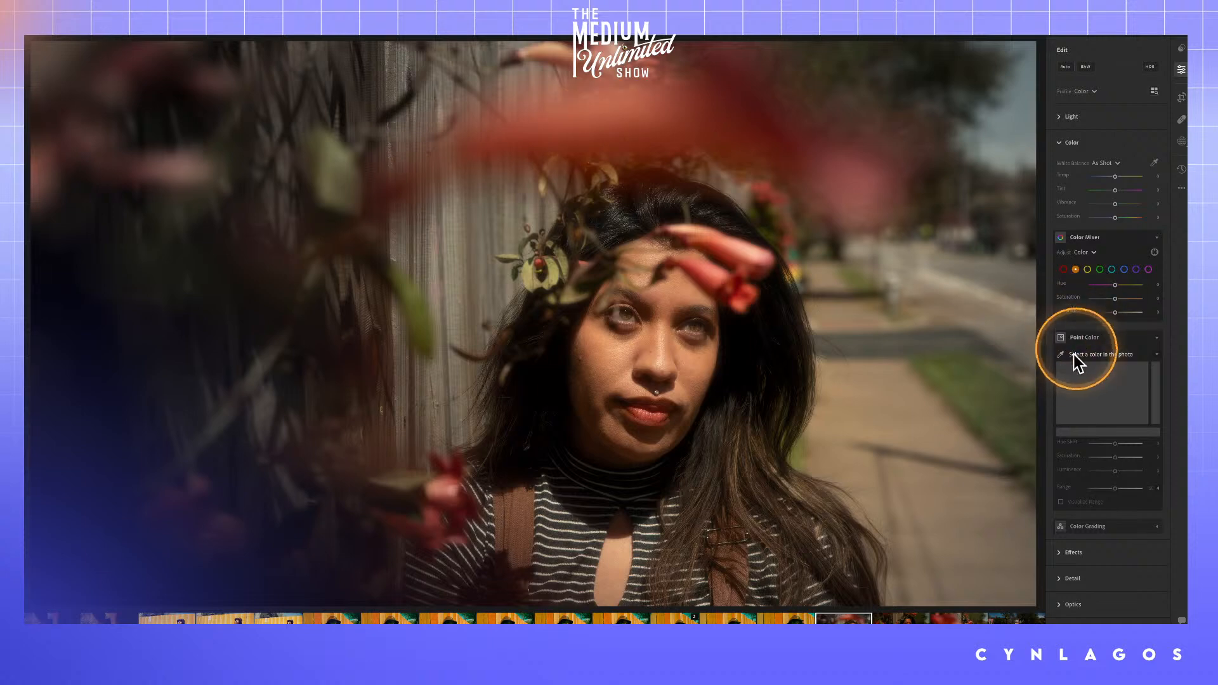
pyautogui.click(1061, 356)
pyautogui.click(572, 122)
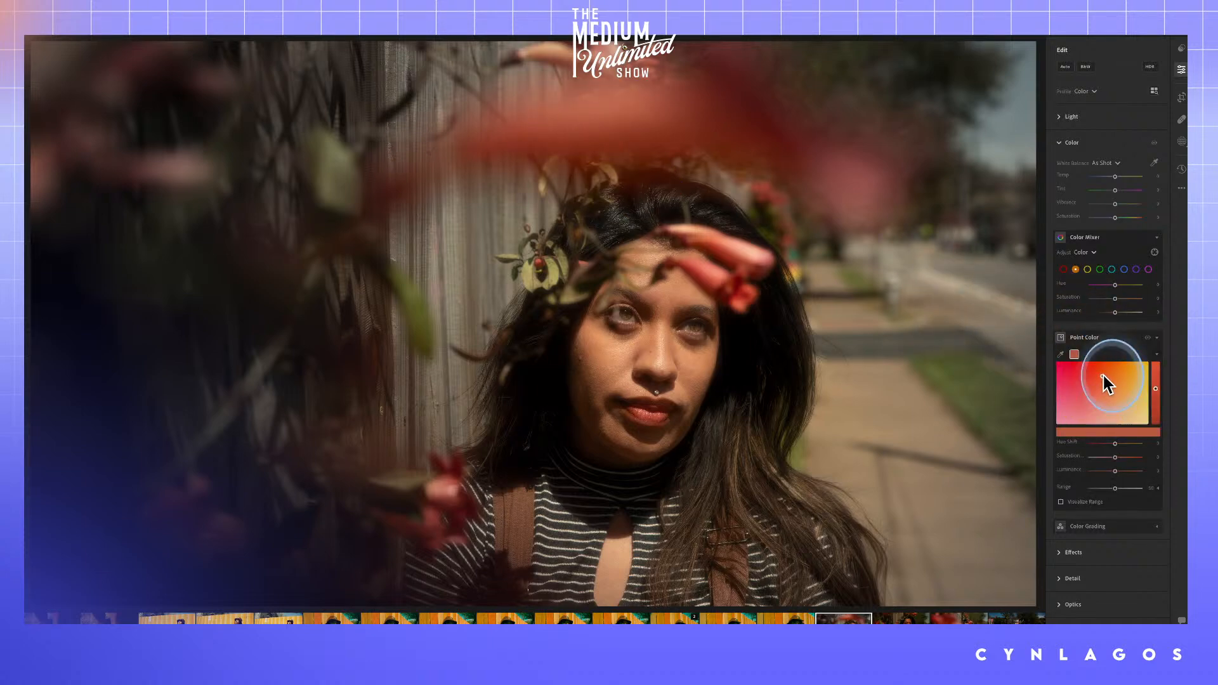
# - Shift the sampled flower red toward orange and raise its saturation slightly with Point Color, then compare the photo before and after
pyautogui.moveTo(1104, 384); pyautogui.dragTo(1100, 384)
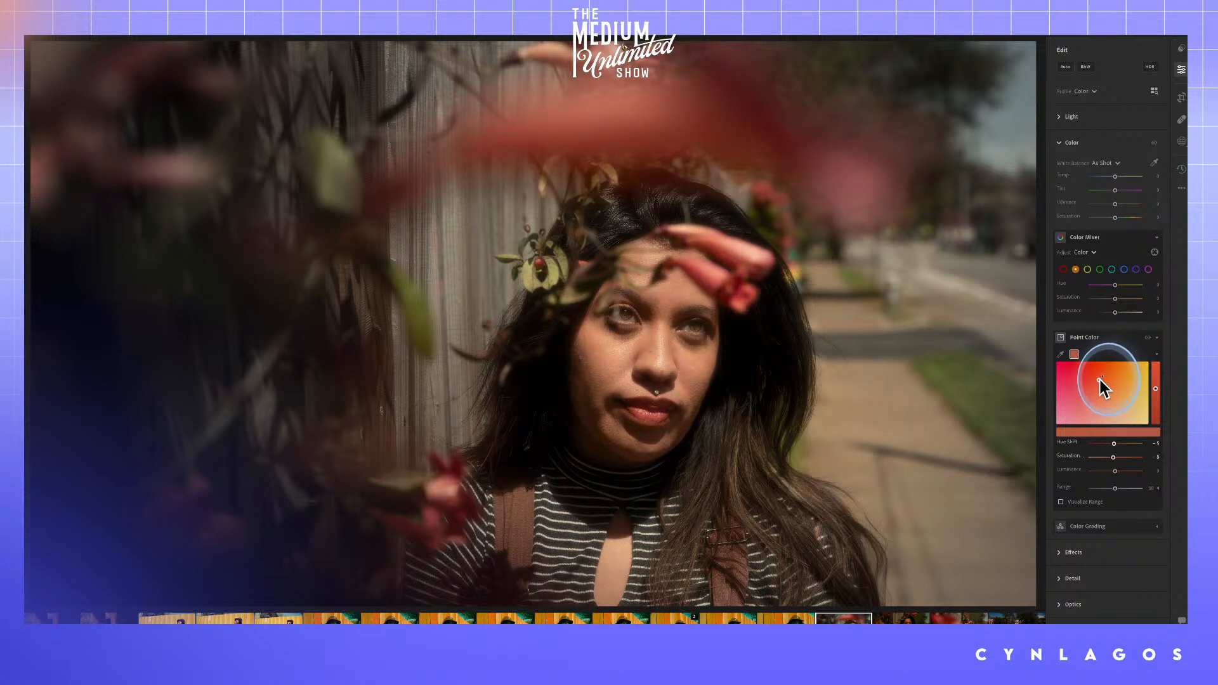
pyautogui.moveTo(1099, 379)
pyautogui.mouseDown()
pyautogui.moveTo(1079, 384)
pyautogui.moveTo(1115, 380)
pyautogui.moveTo(1103, 367)
pyautogui.moveTo(1108, 384)
pyautogui.mouseUp()
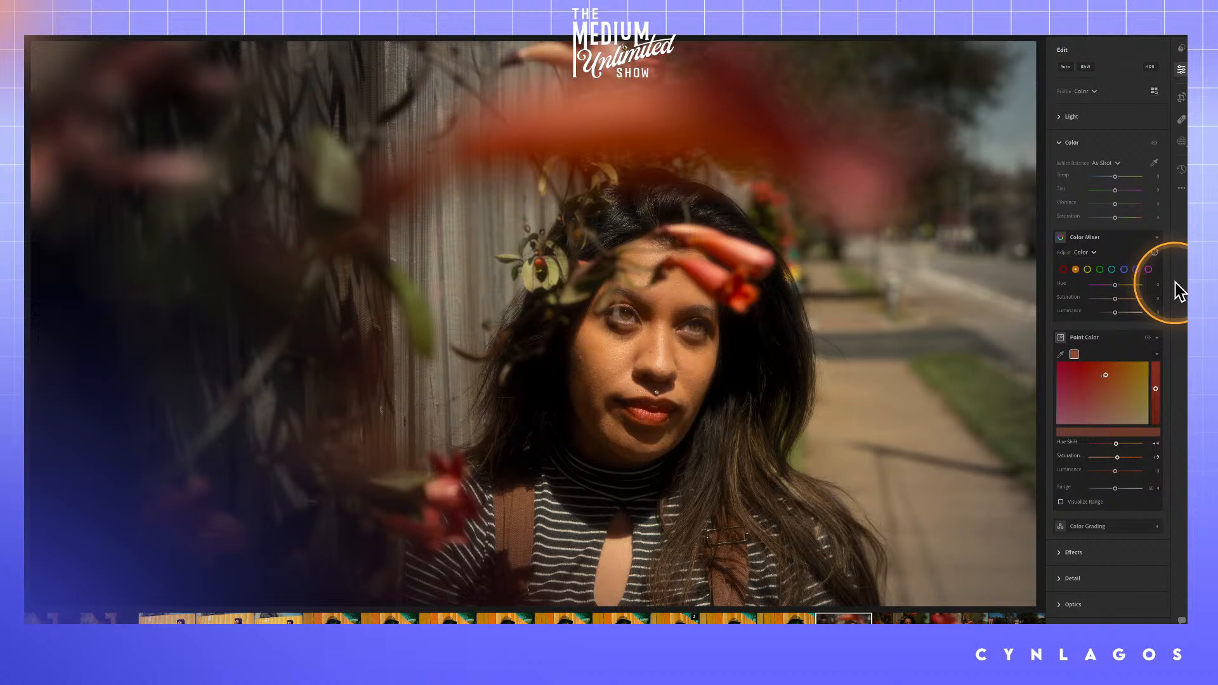
pyautogui.press('\\')
pyautogui.press('\\')
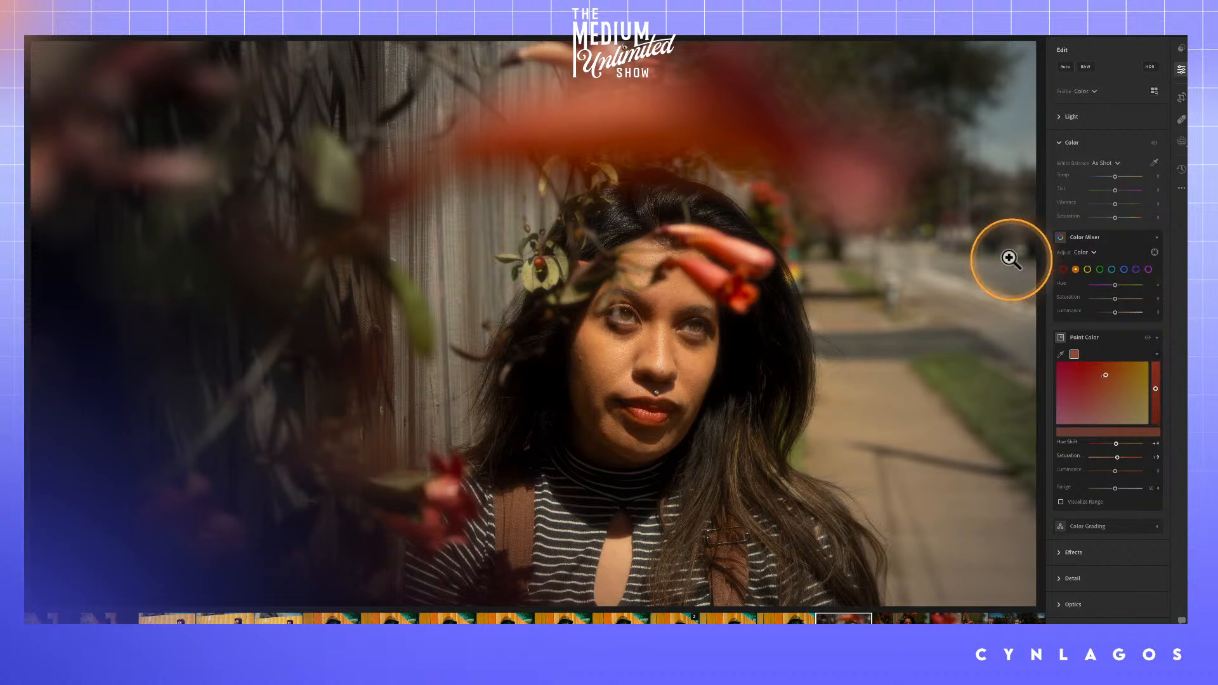
pyautogui.click(782, 399)
# - Crop the portrait slightly tighter at its original aspect ratio, using the Diagonal overlay to reposition the woman's face within the frame
pyautogui.click(1182, 97)
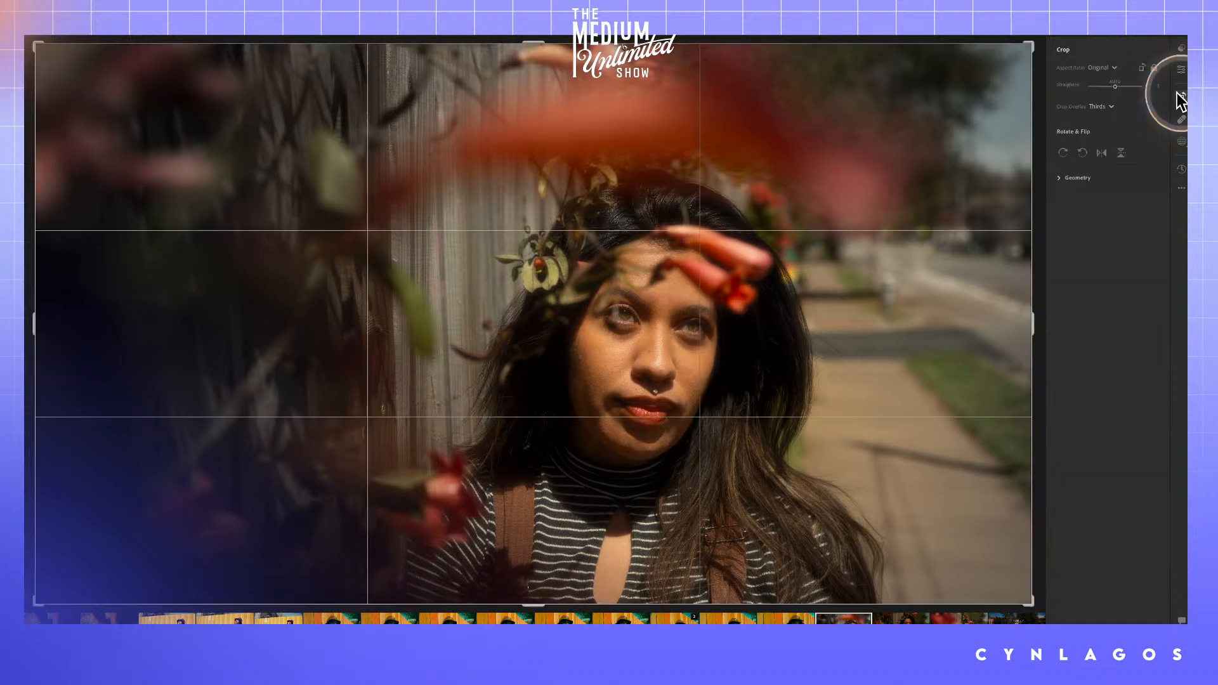
pyautogui.click(1111, 107)
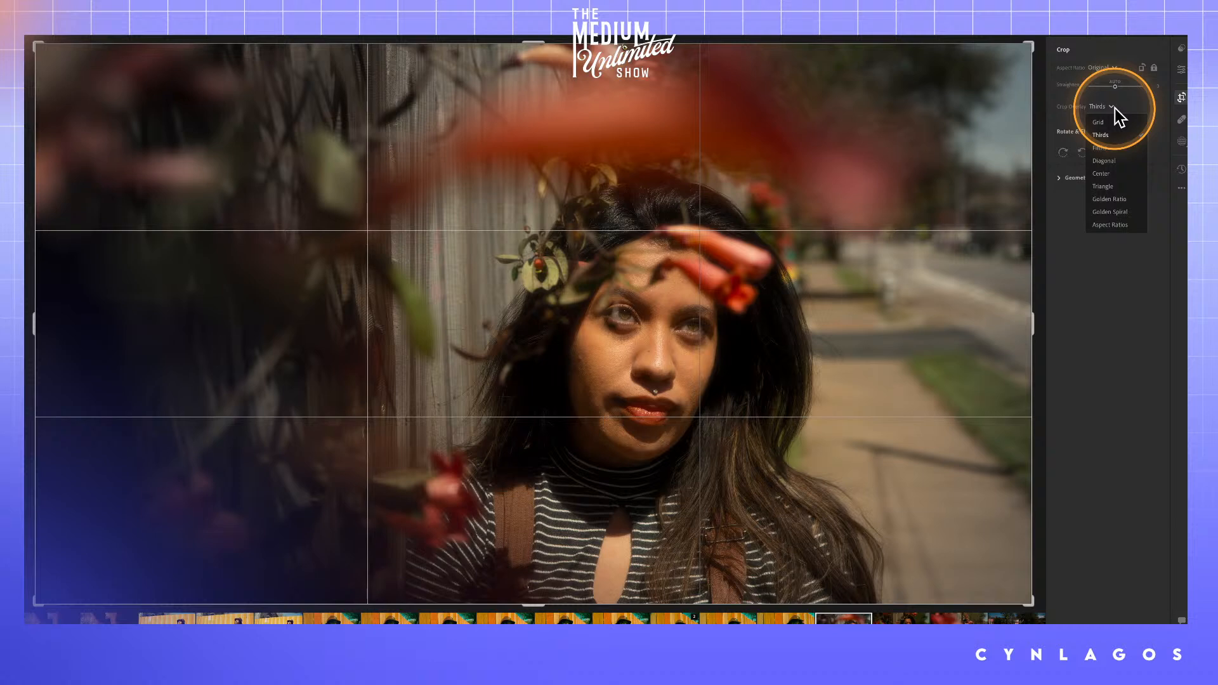
pyautogui.click(1117, 156)
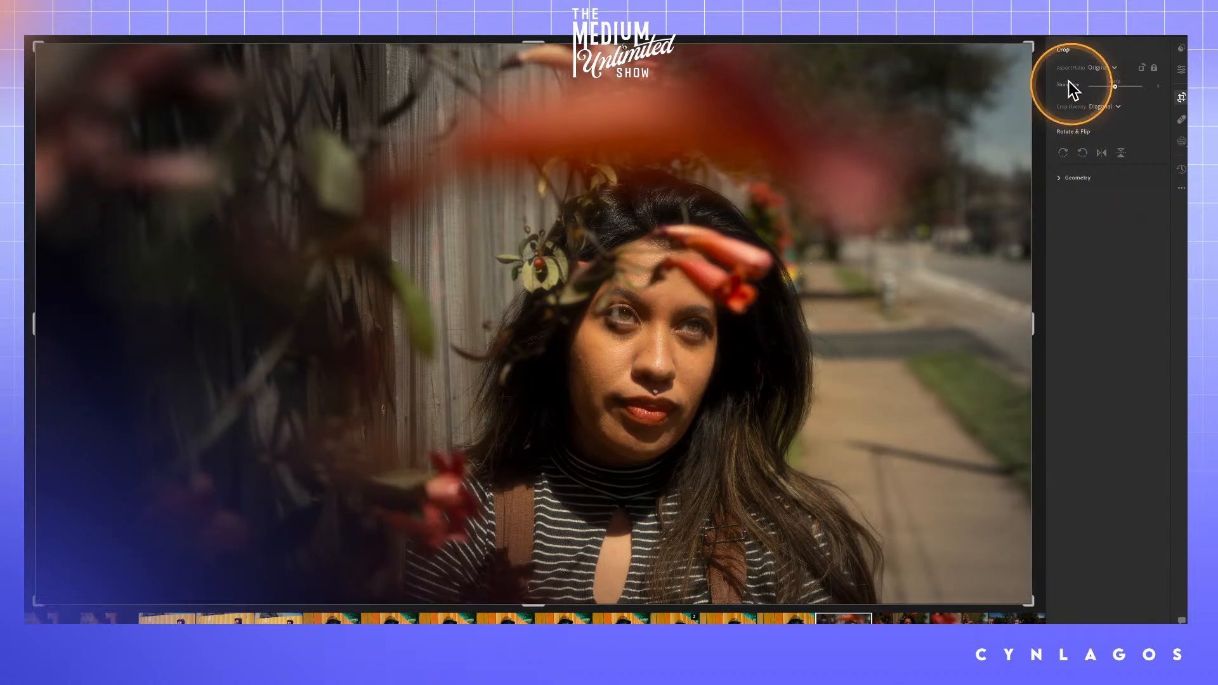
pyautogui.moveTo(1031, 45); pyautogui.dragTo(984, 69)
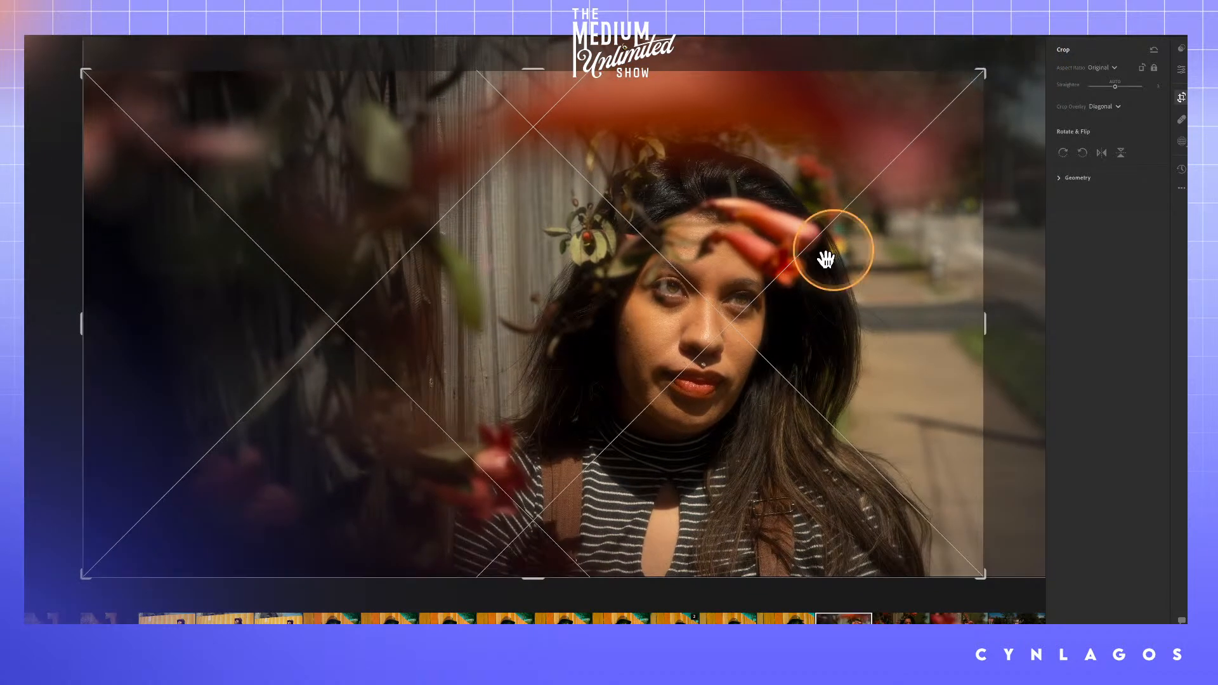
pyautogui.moveTo(809, 304); pyautogui.dragTo(802, 330)
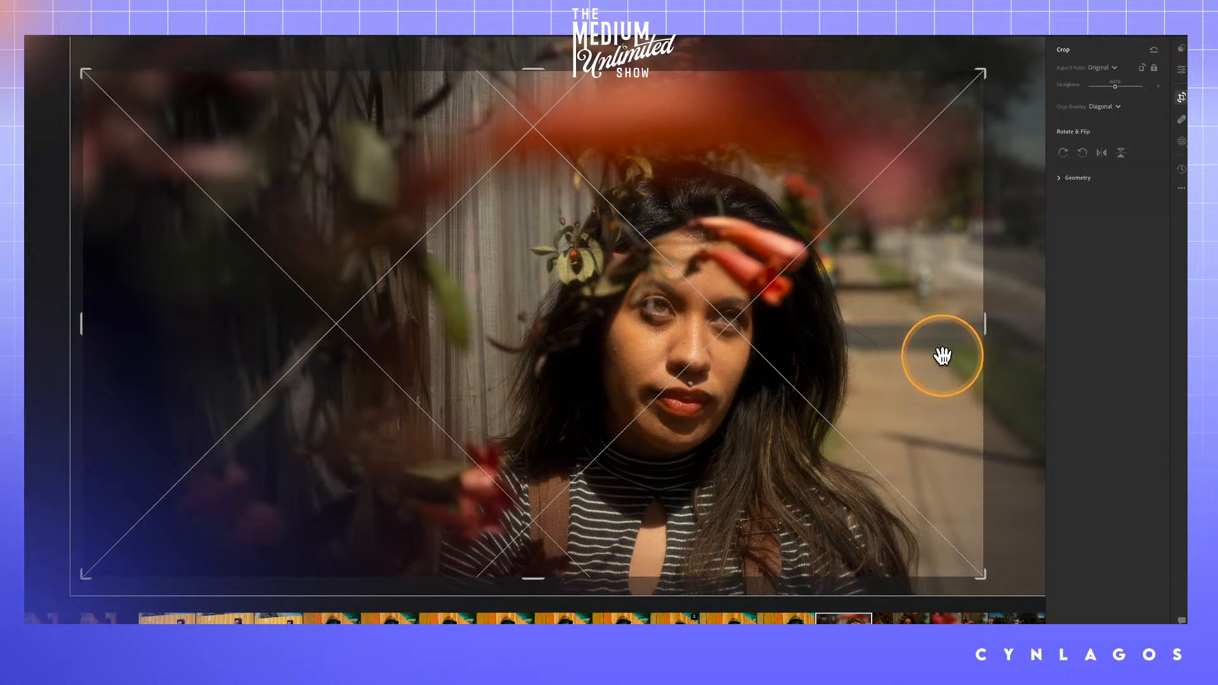
pyautogui.moveTo(740, 345); pyautogui.dragTo(254, 407)
pyautogui.moveTo(680, 368); pyautogui.dragTo(731, 367)
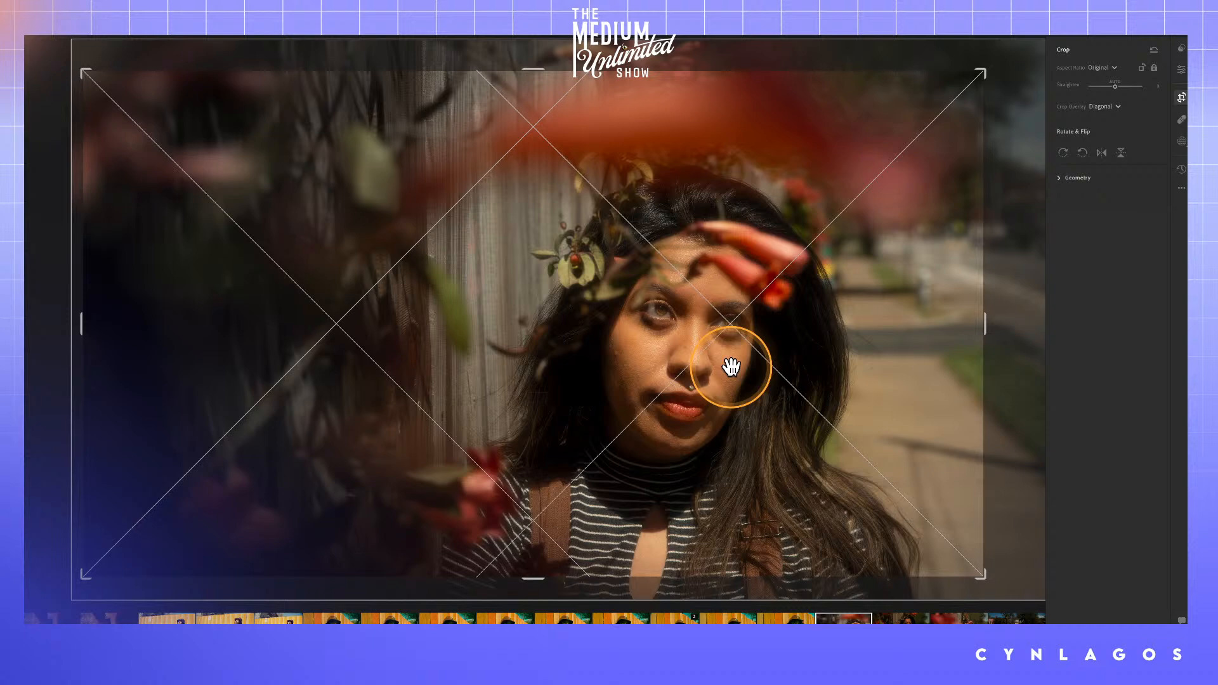
pyautogui.press('Return')
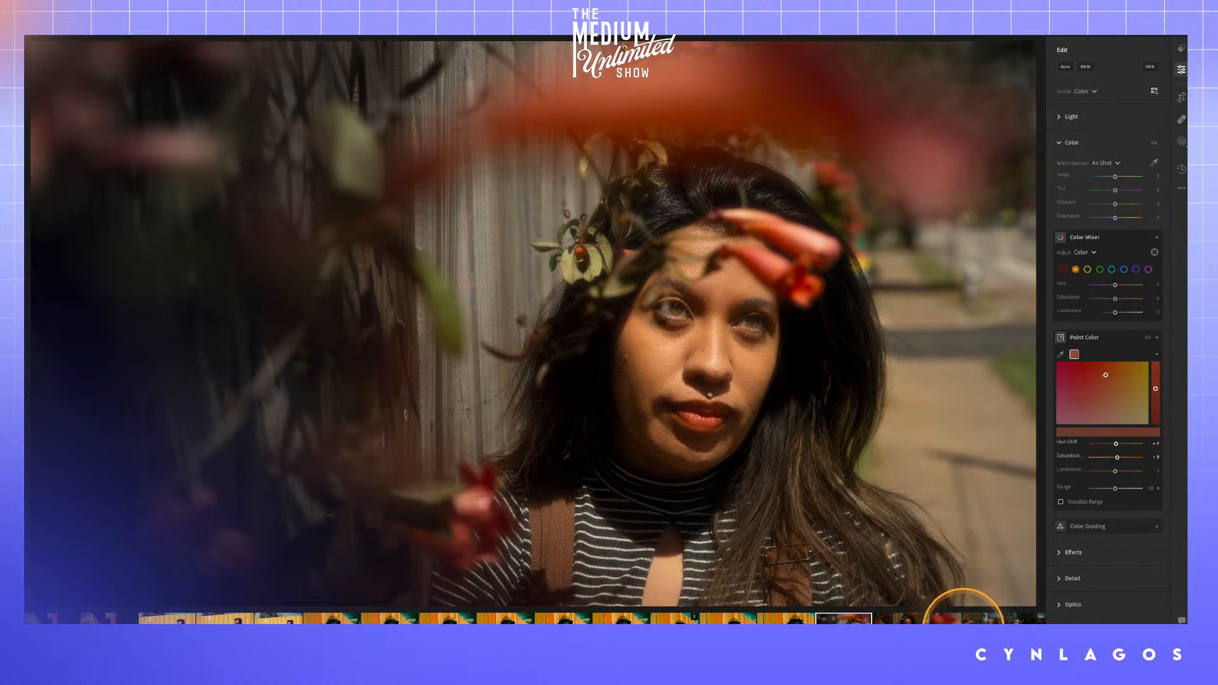
# - Look at the two neighbouring flower portraits, then return to the cropped portrait and copy its edit settings
pyautogui.click(959, 618)
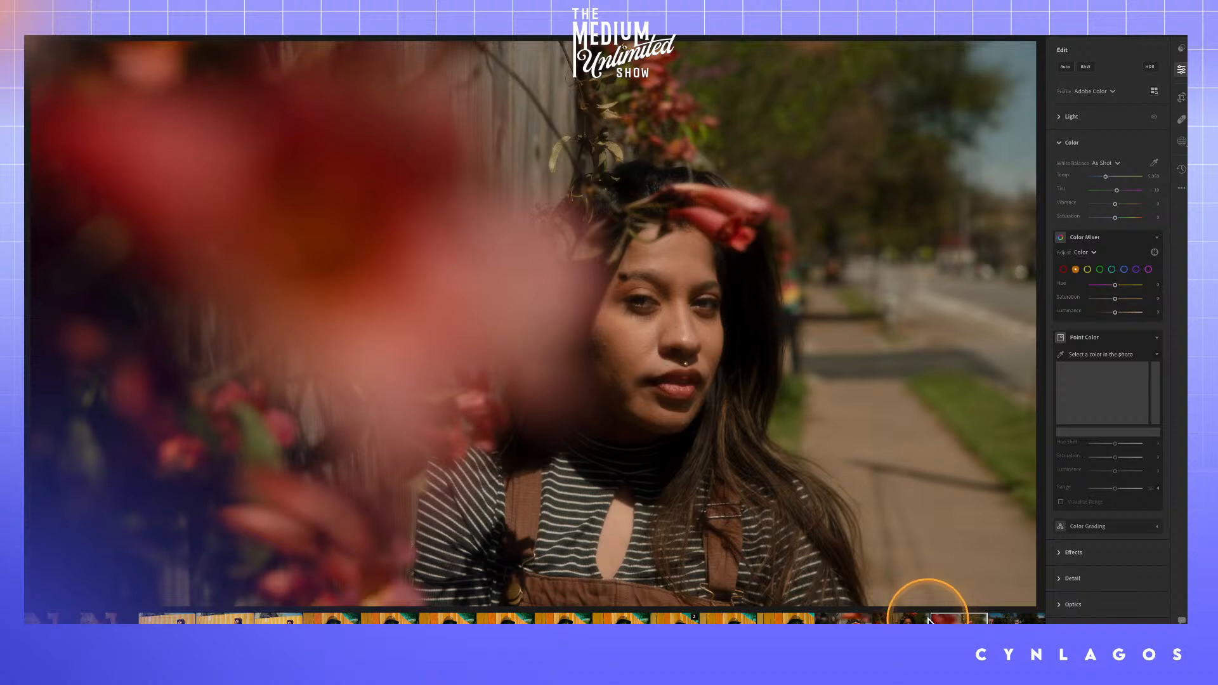
pyautogui.click(907, 619)
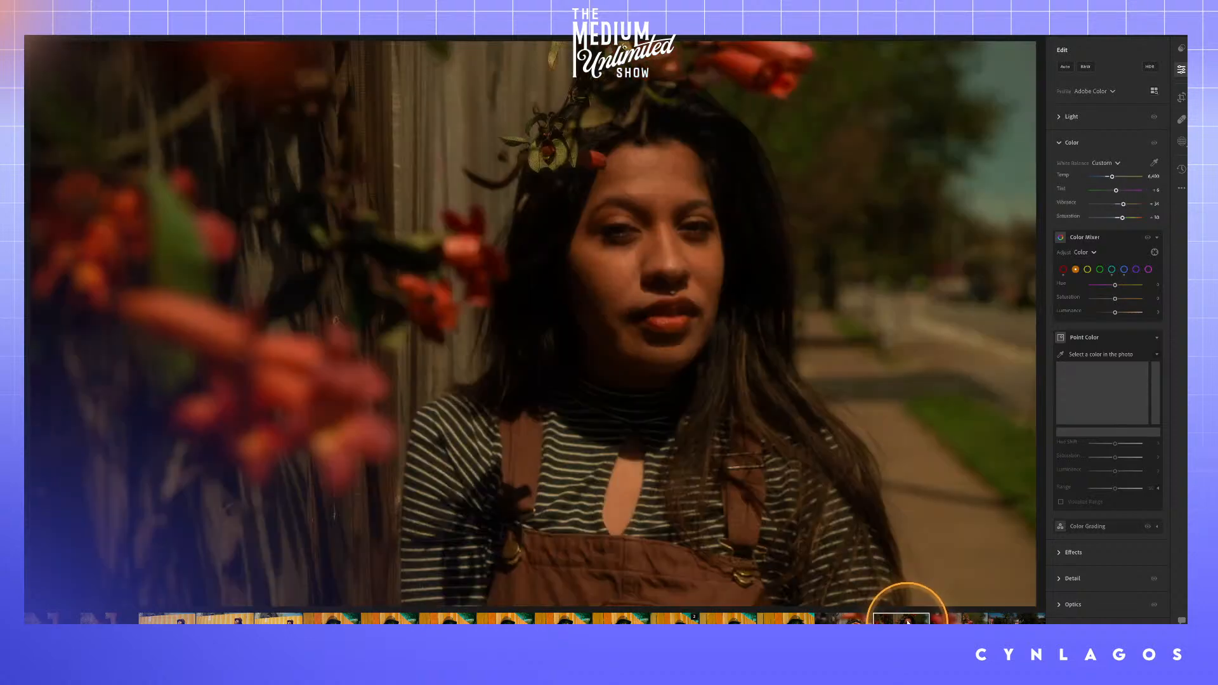
pyautogui.click(853, 620)
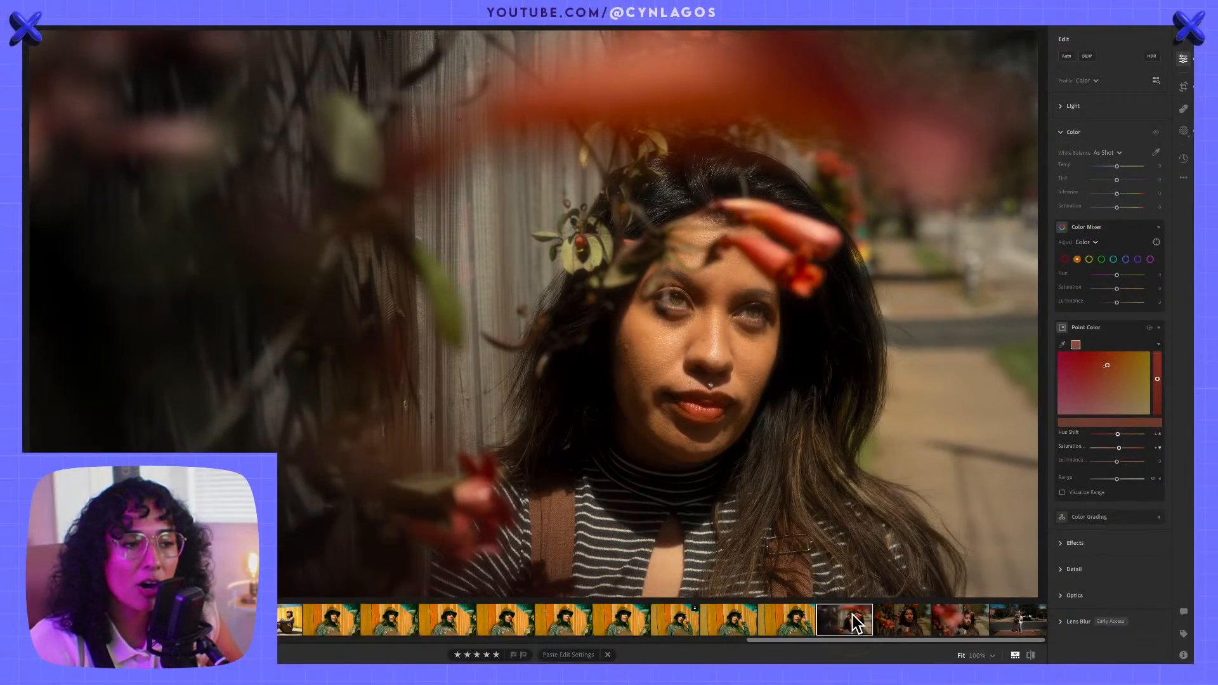
pyautogui.click(857, 624)
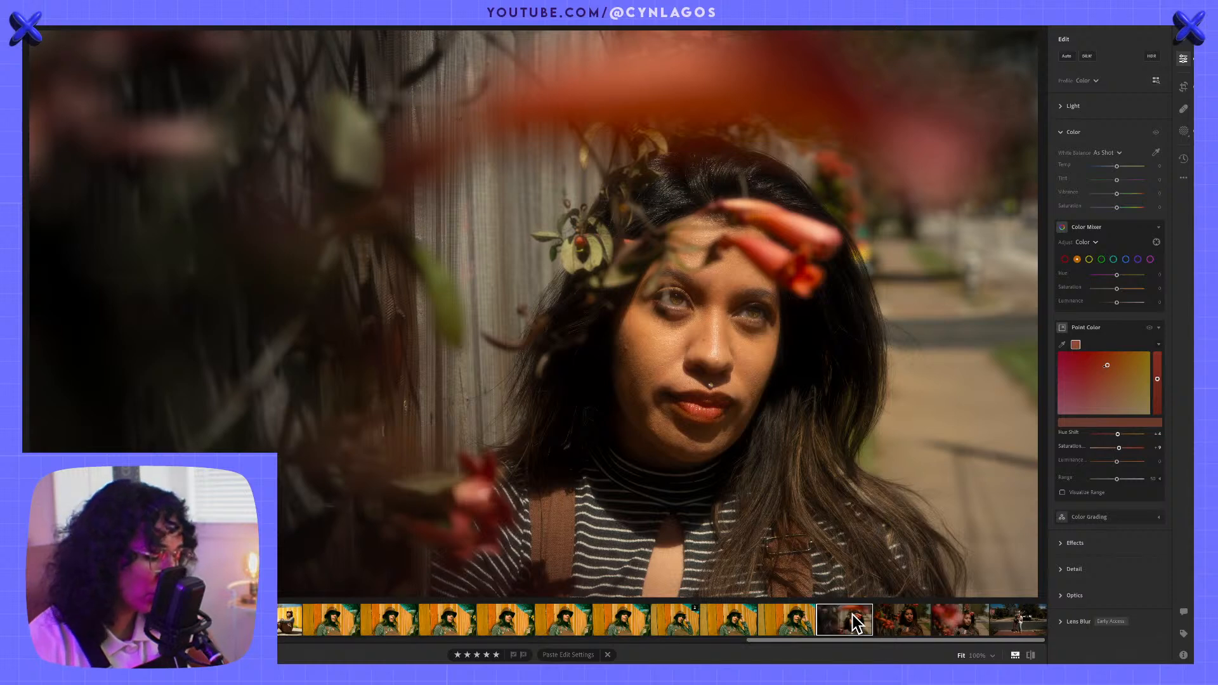
pyautogui.hotkey('ctrl', 'c')
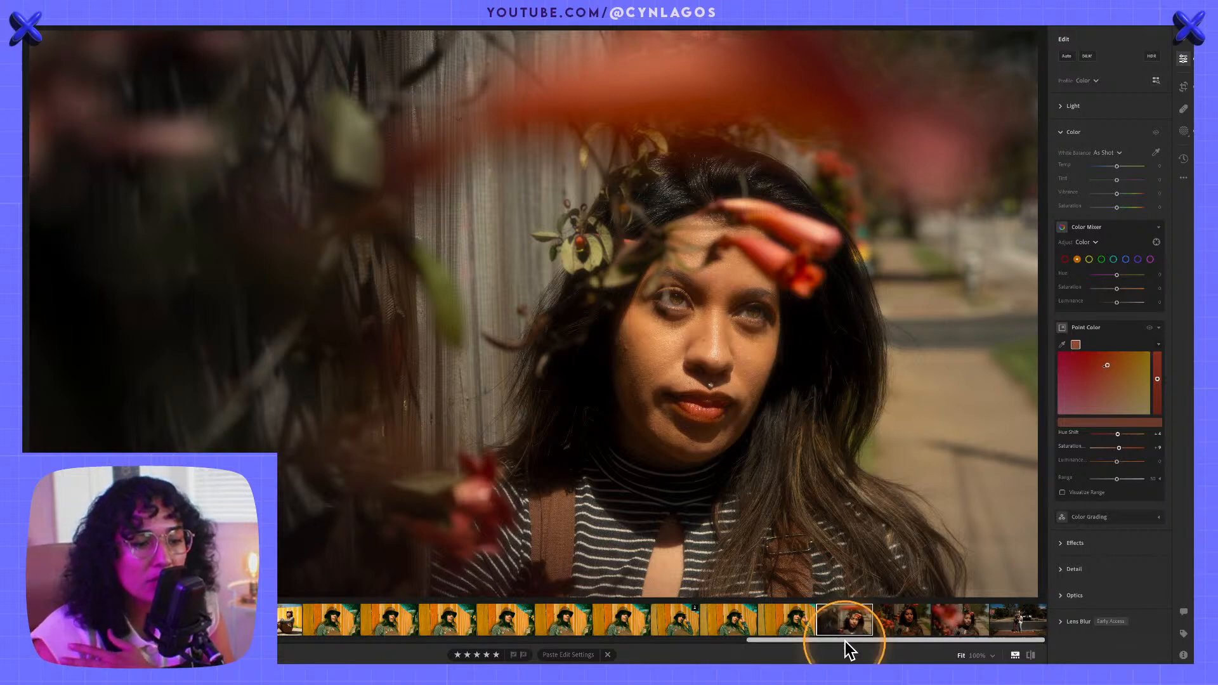
# - Examine the bucket-hat portrait in front of the yellow fence, then return to the cropped flower portrait
pyautogui.click(790, 622)
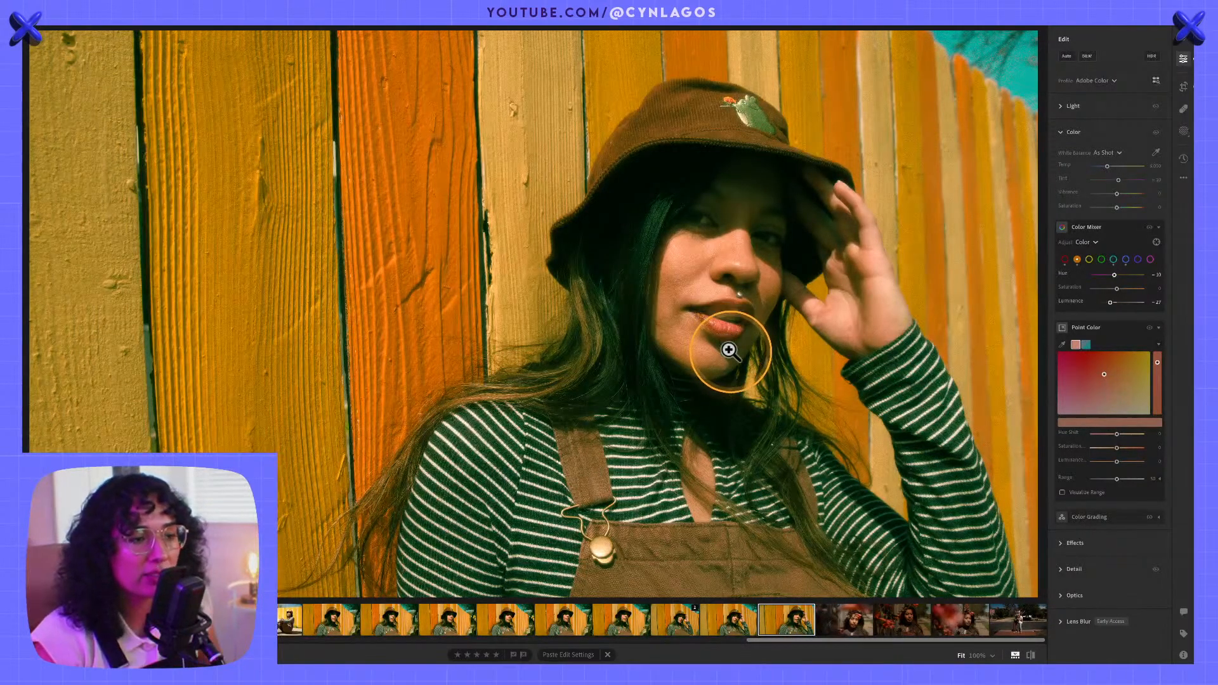
pyautogui.press('alt')
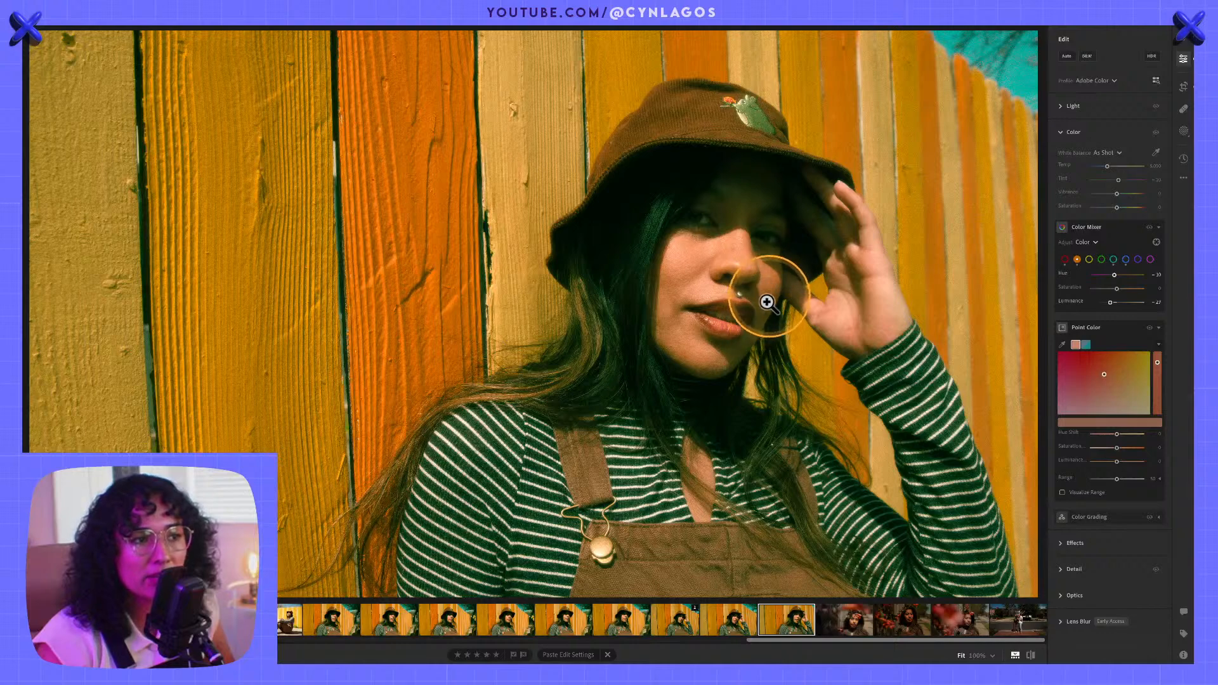
pyautogui.press('alt')
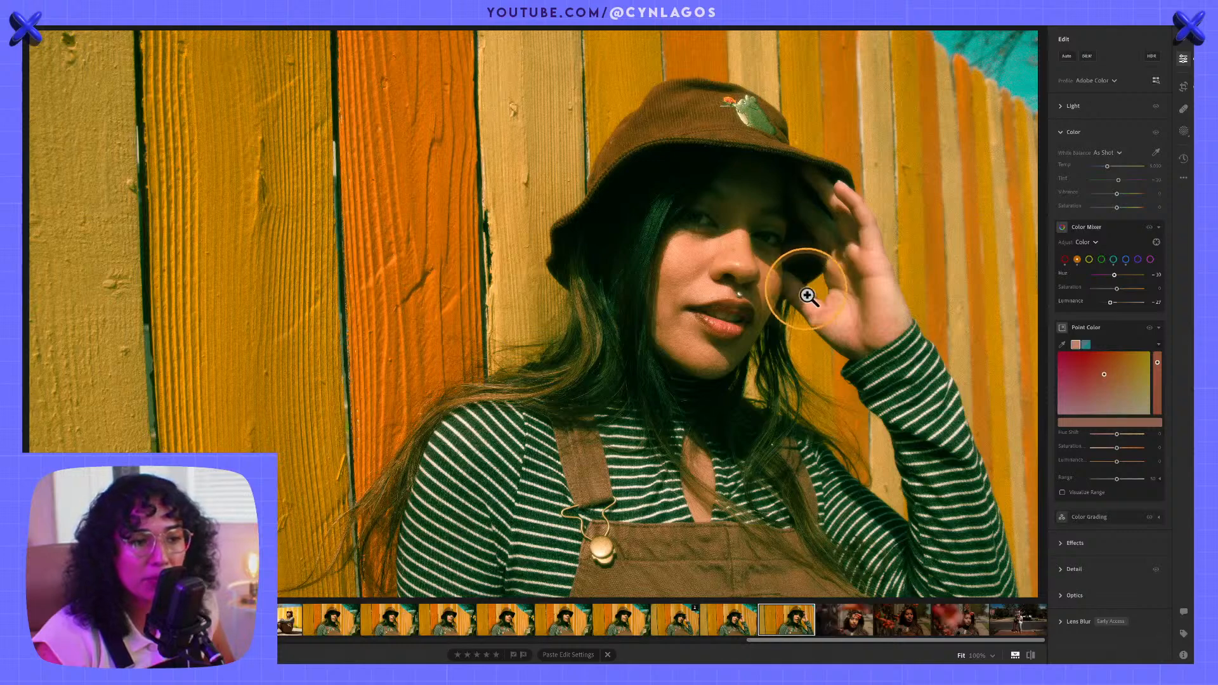
pyautogui.click(879, 345)
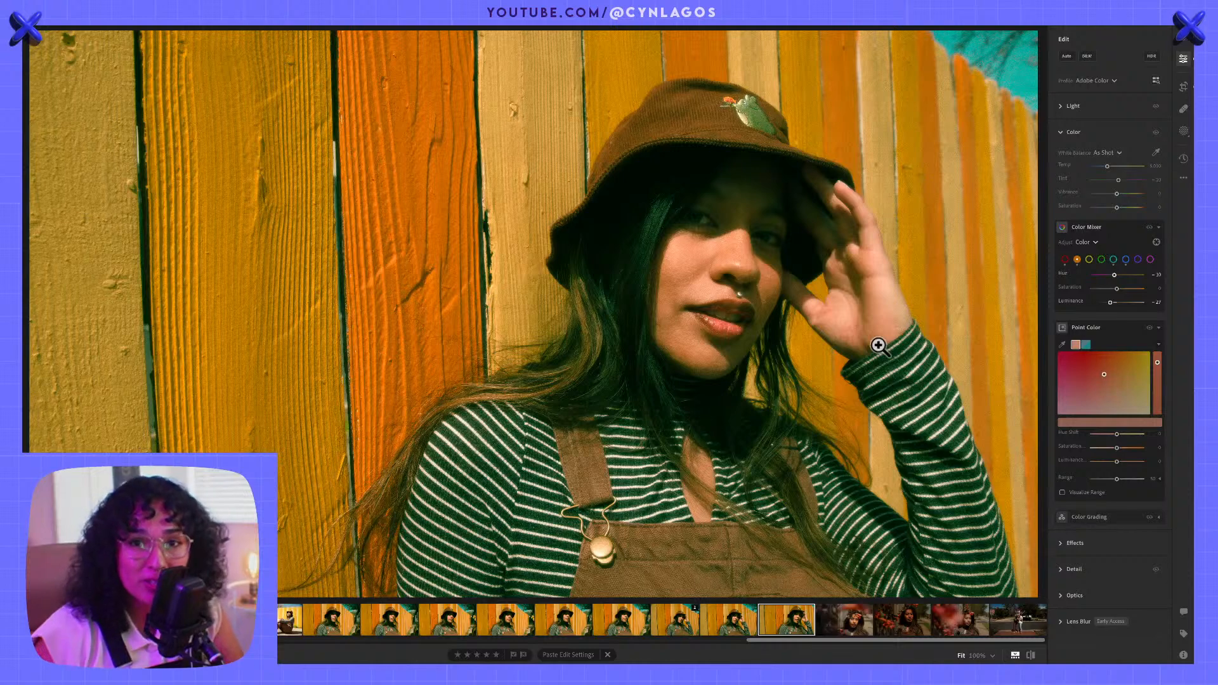
pyautogui.click(819, 614)
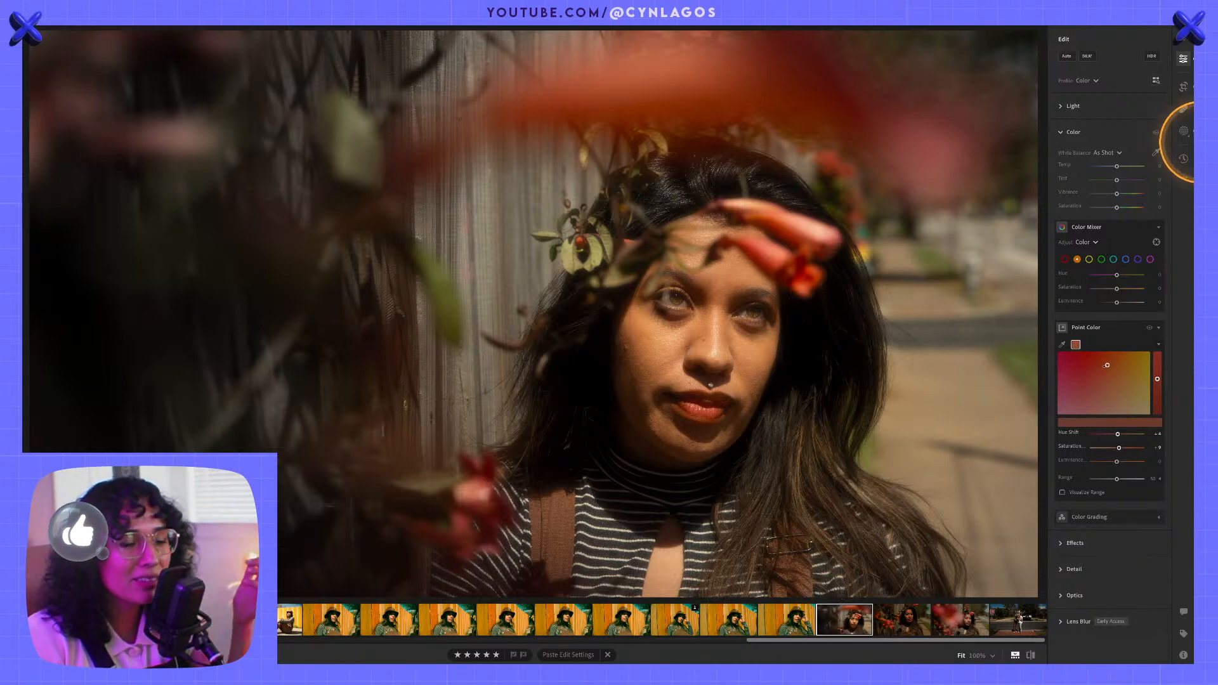
# - Compare the flower portrait before and after the edits in full-screen view, then copy its edit settings
pyautogui.press('f')
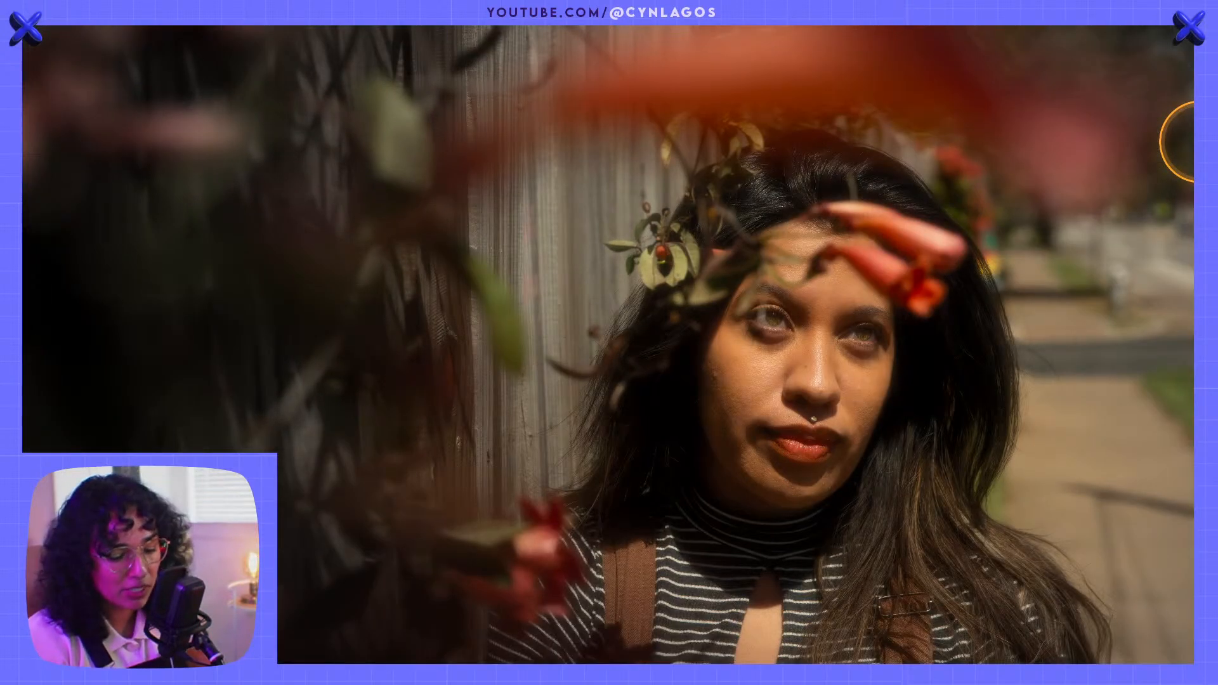
pyautogui.press('\\')
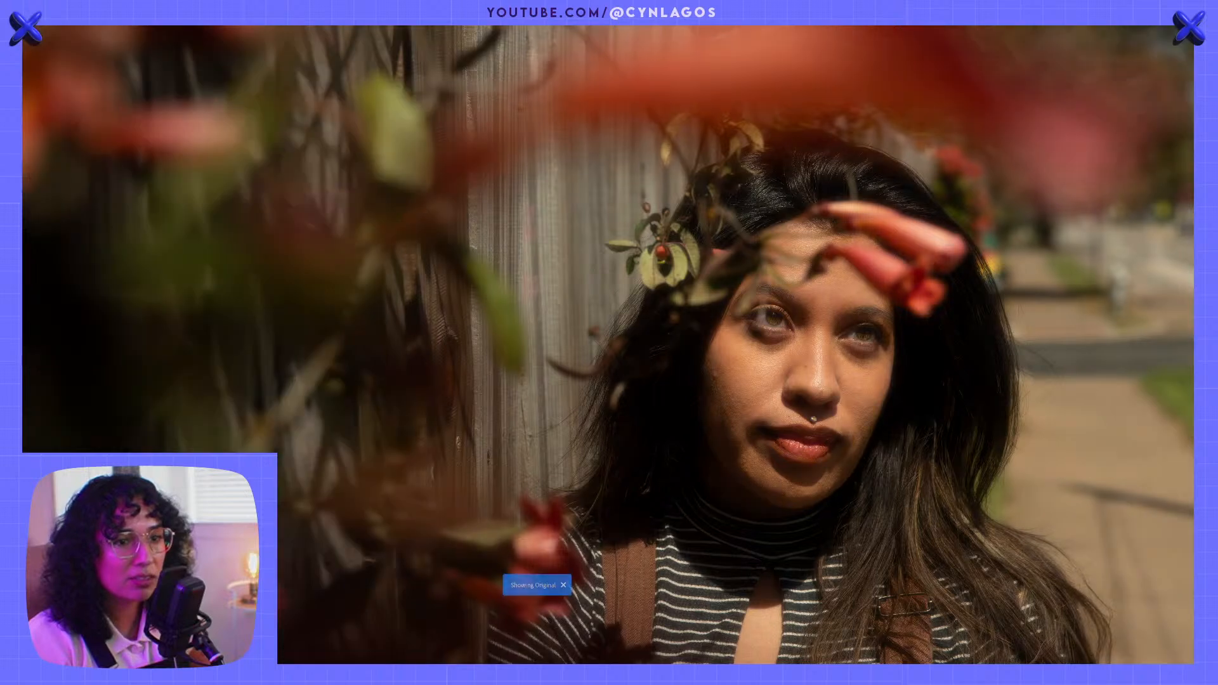
pyautogui.press('\\')
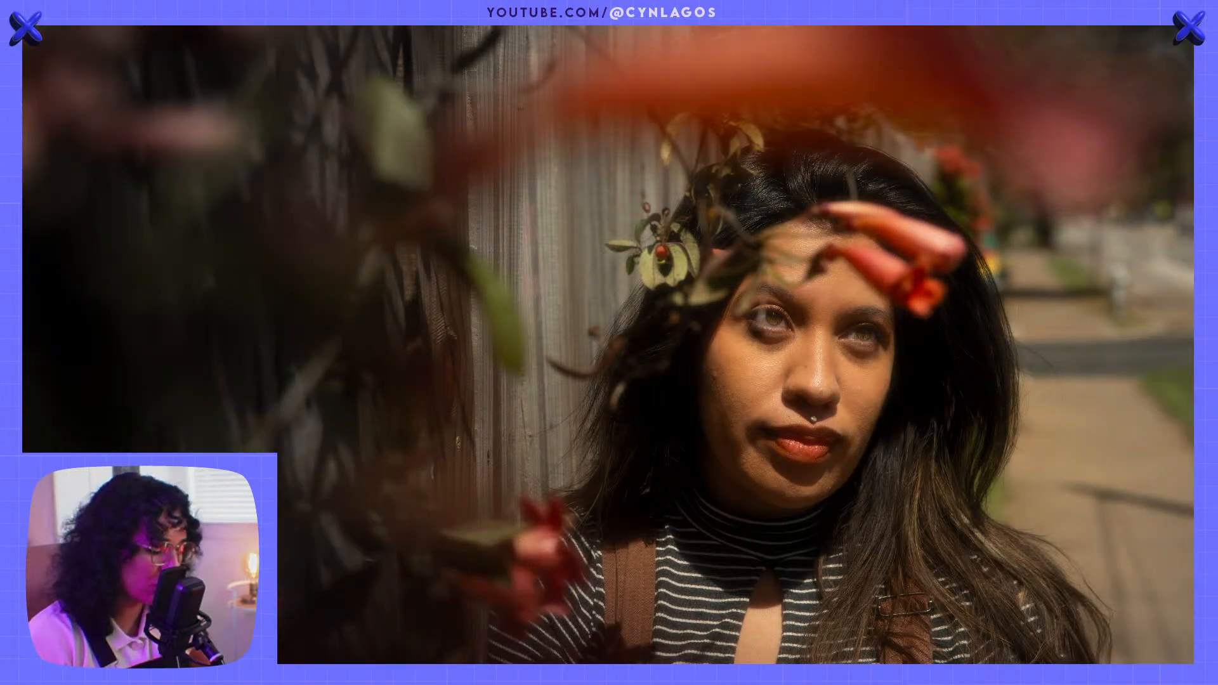
pyautogui.press('f')
pyautogui.hotkey('ctrl', 'c')
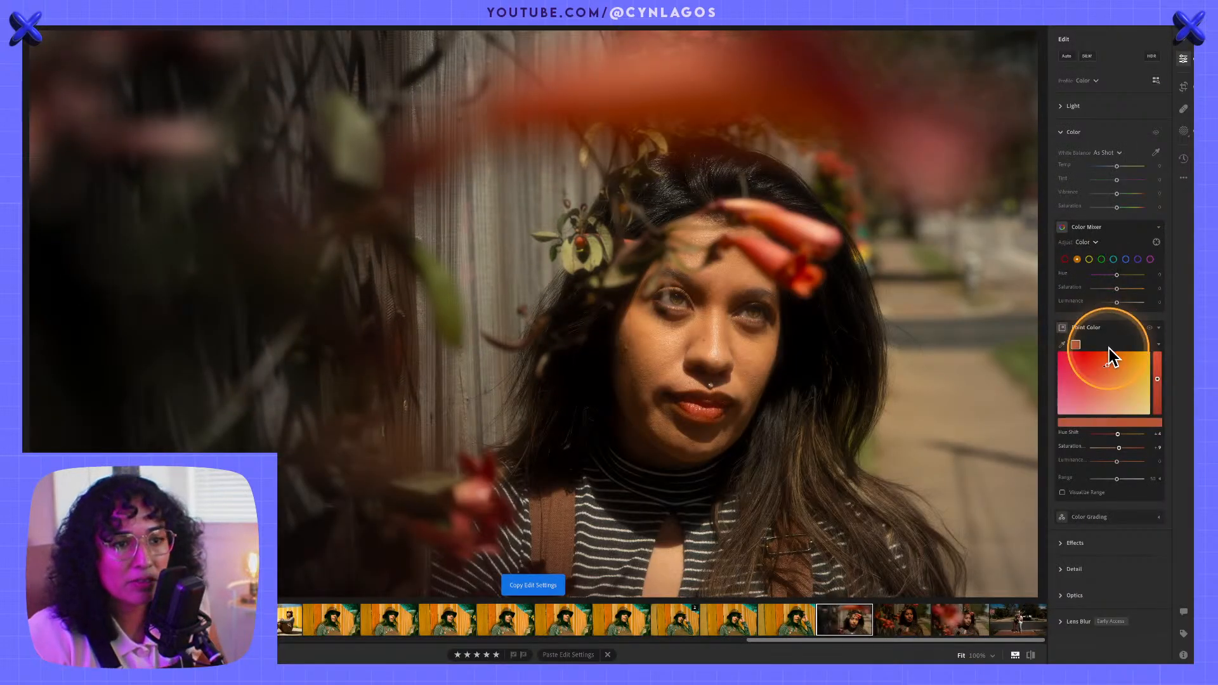
# - Use Color Grading to try red, green and teal tints in the shadows, settling on a subtle blue with hue 201
pyautogui.click(1107, 517)
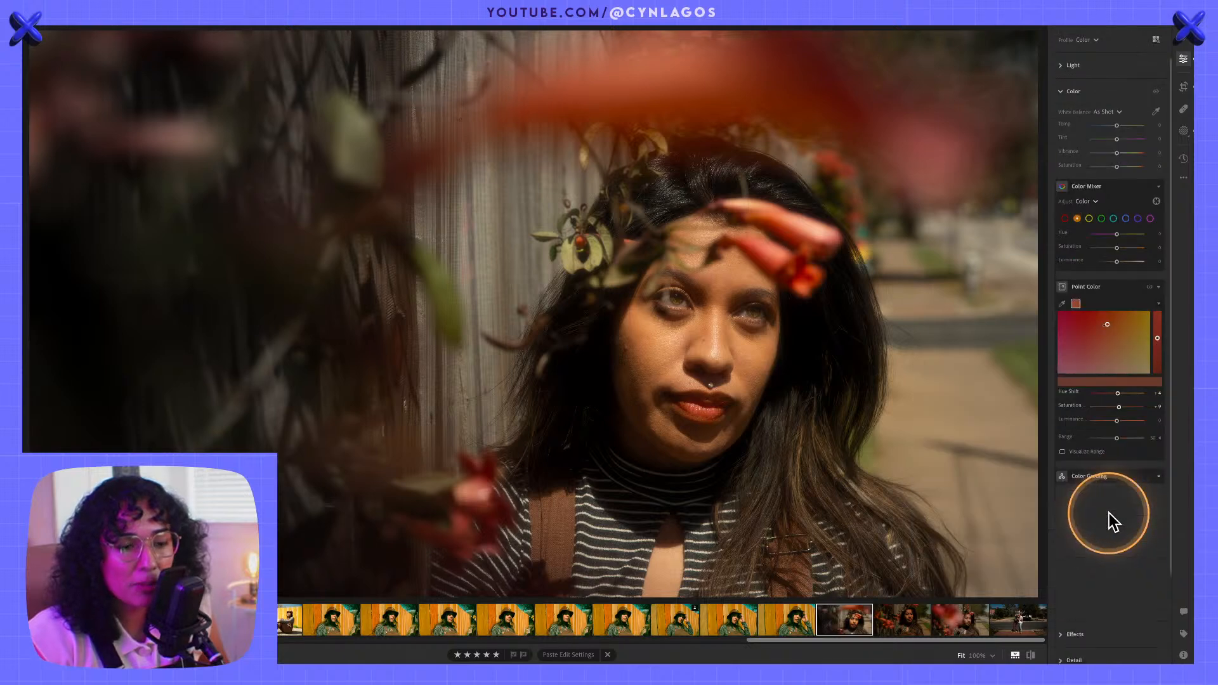
pyautogui.scroll(-3, 1114, 492)
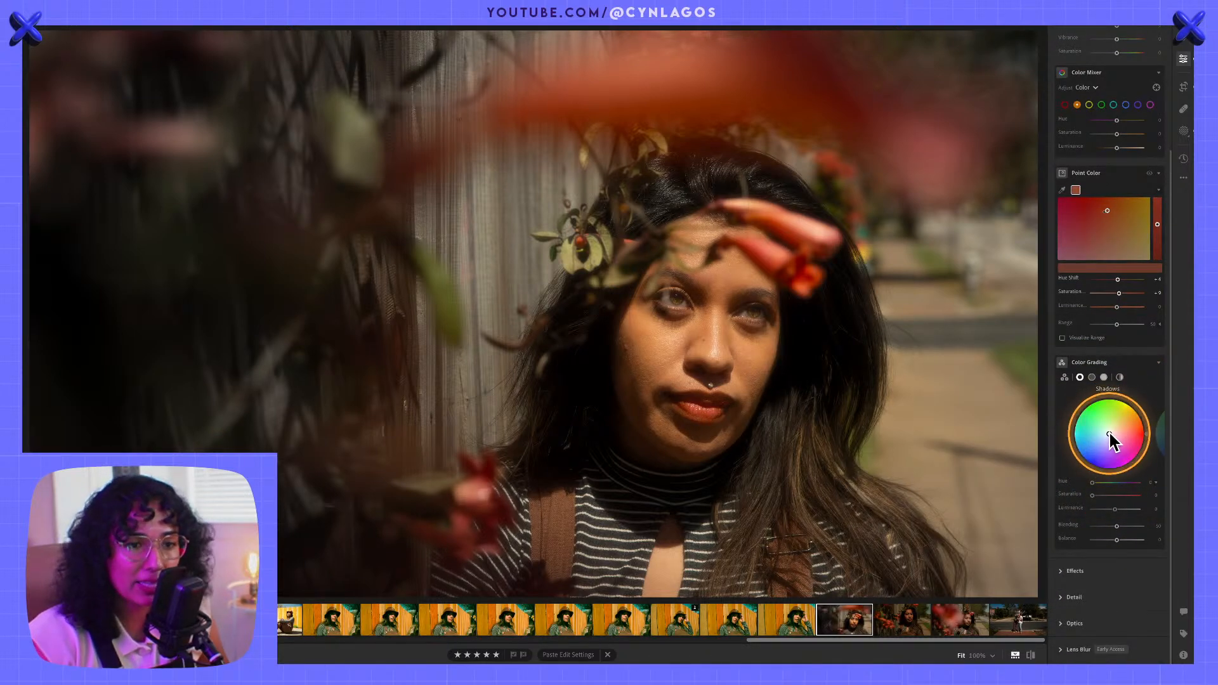
pyautogui.moveTo(1110, 433)
pyautogui.mouseDown()
pyautogui.moveTo(1113, 457)
pyautogui.moveTo(1091, 409)
pyautogui.moveTo(1113, 432)
pyautogui.mouseUp()
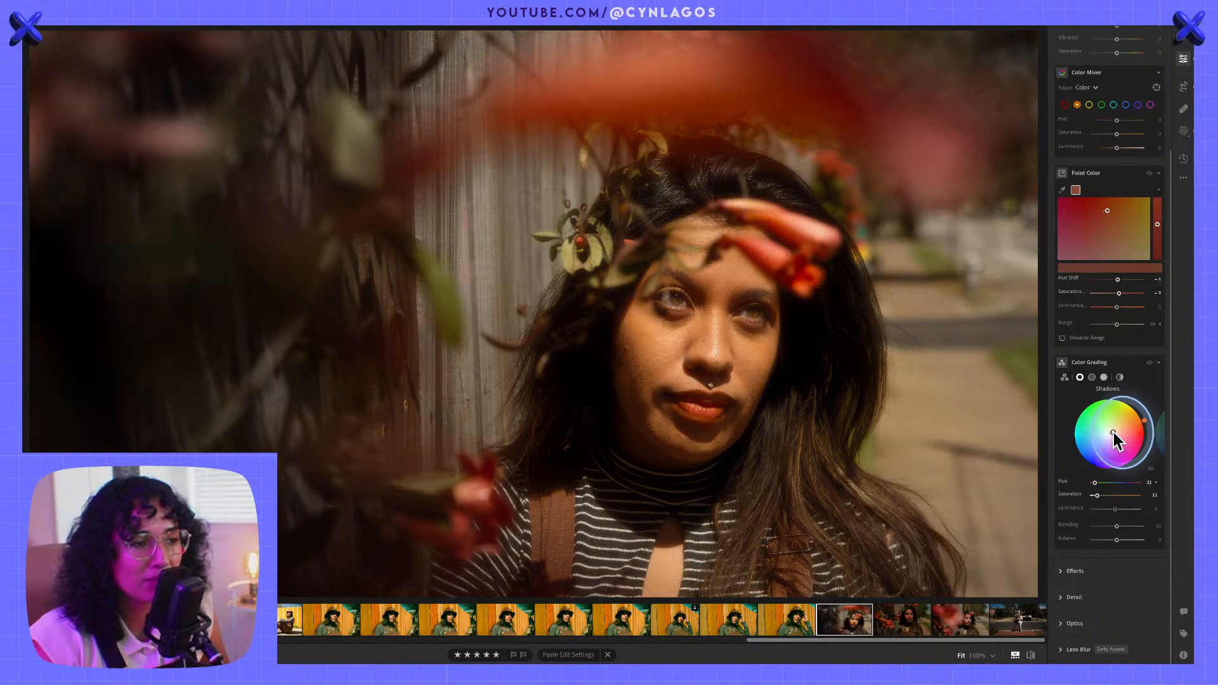
pyautogui.moveTo(1115, 442)
pyautogui.mouseDown()
pyautogui.moveTo(1125, 436)
pyautogui.moveTo(1108, 426)
pyautogui.mouseUp()
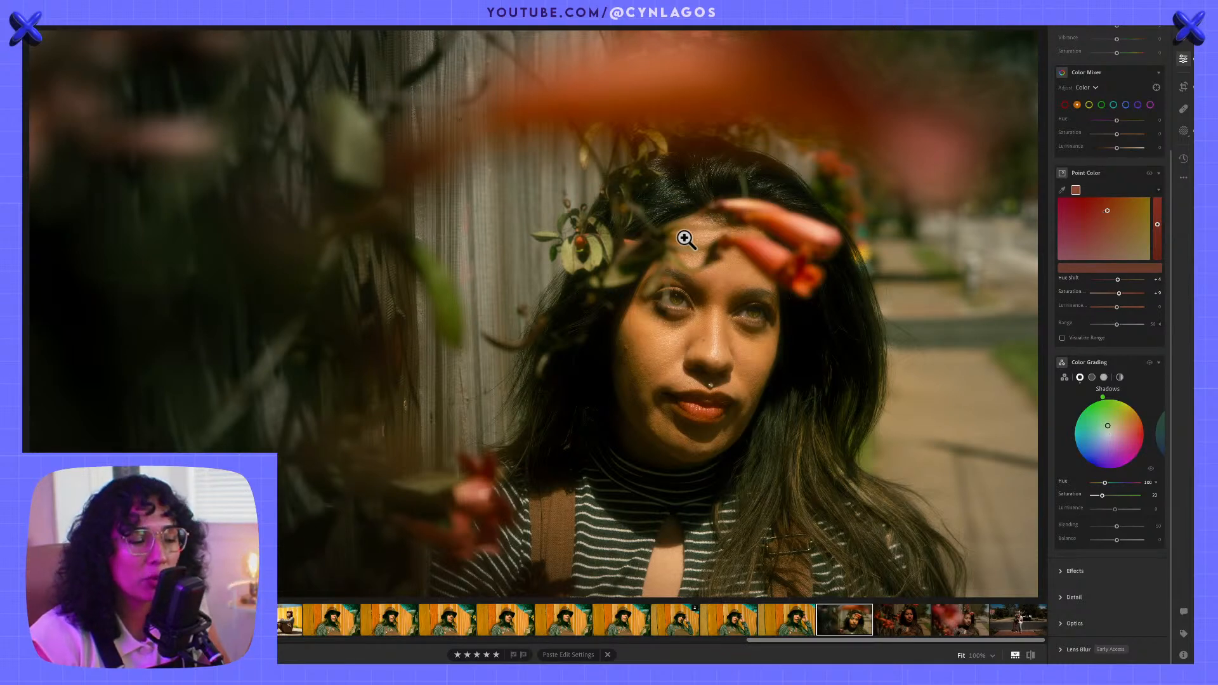
pyautogui.moveTo(1109, 422); pyautogui.dragTo(1106, 409)
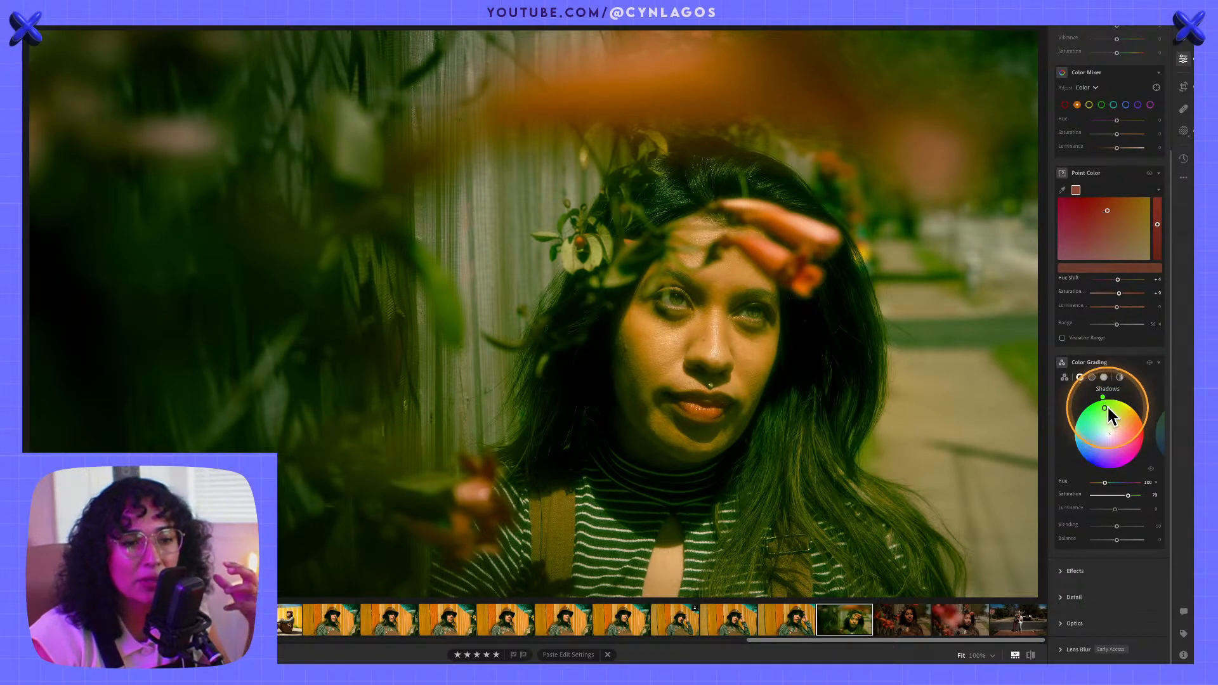
pyautogui.moveTo(1106, 409); pyautogui.dragTo(1083, 437)
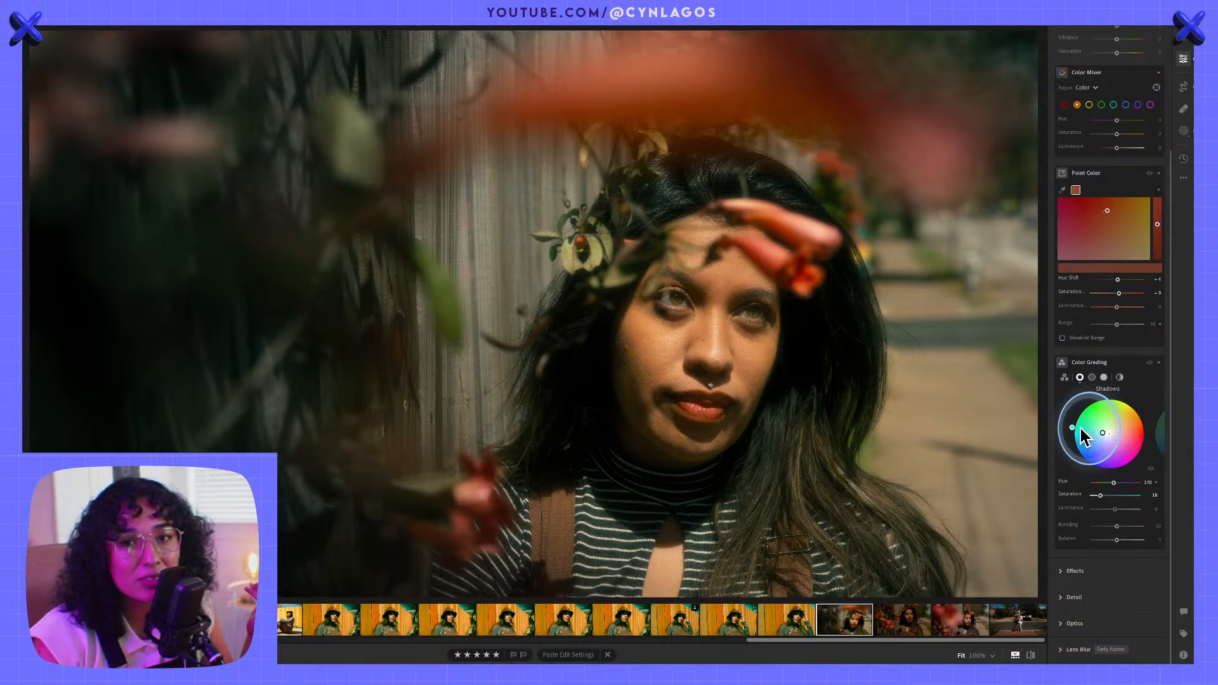
pyautogui.moveTo(1083, 437)
pyautogui.mouseDown()
pyautogui.moveTo(1099, 433)
pyautogui.moveTo(1076, 425)
pyautogui.moveTo(1083, 463)
pyautogui.moveTo(1105, 472)
pyautogui.moveTo(1146, 447)
pyautogui.moveTo(1114, 433)
pyautogui.moveTo(1148, 449)
pyautogui.moveTo(1123, 460)
pyautogui.moveTo(1101, 438)
pyautogui.mouseUp()
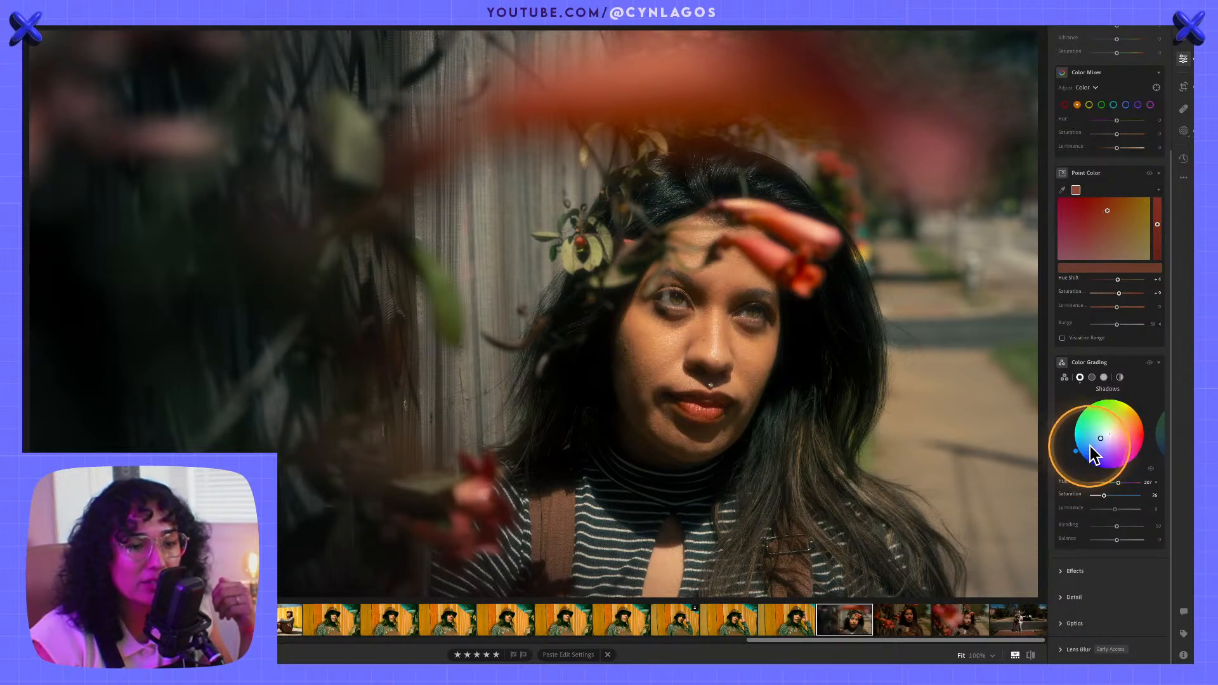
# - Compare the color-graded portrait with its original several times
pyautogui.press('\\')
pyautogui.press('\\')
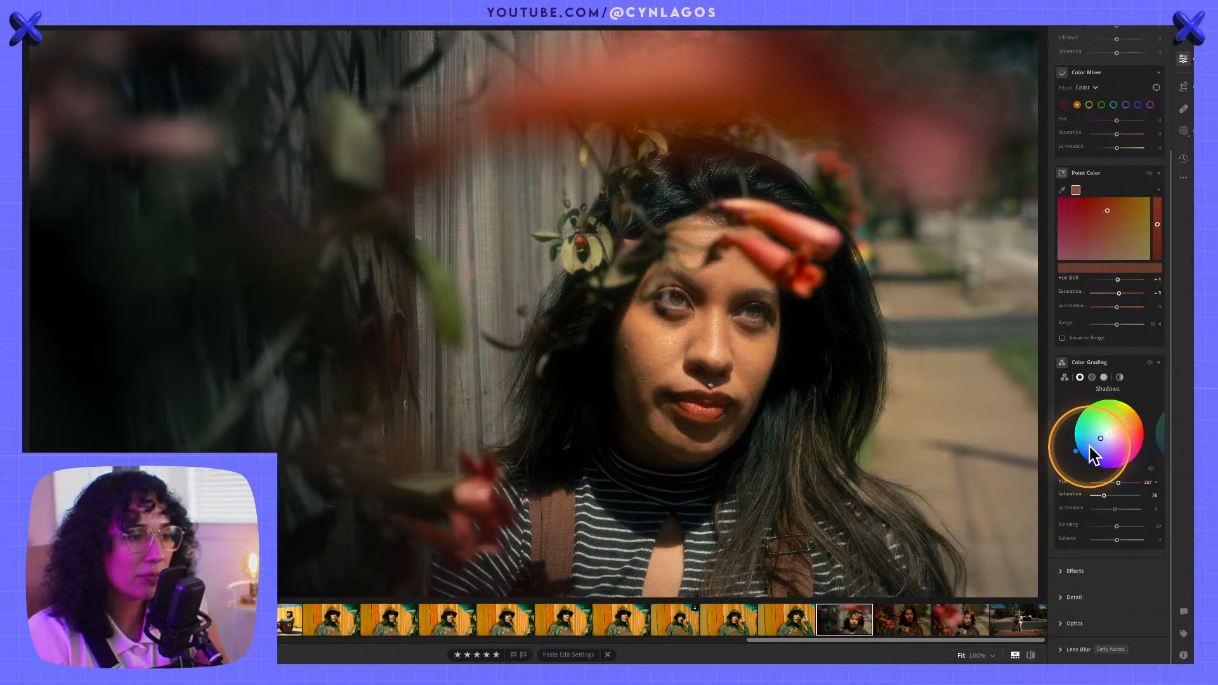
pyautogui.press('\\')
pyautogui.press('\\')
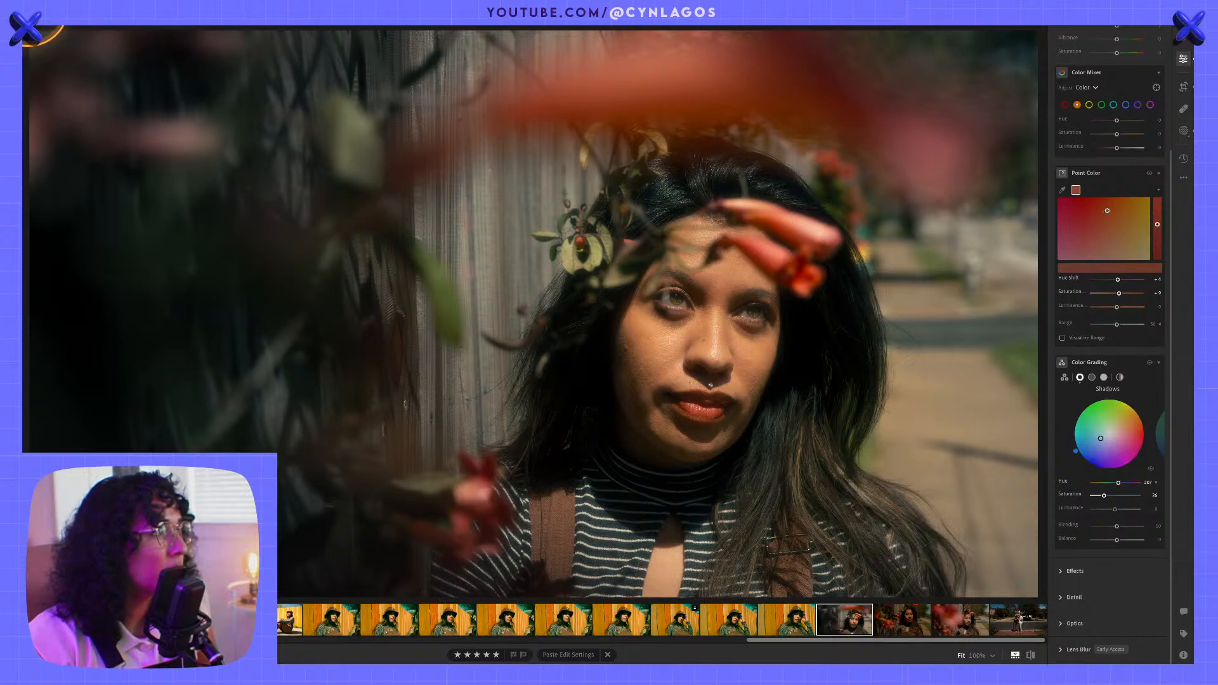
pyautogui.press('\\')
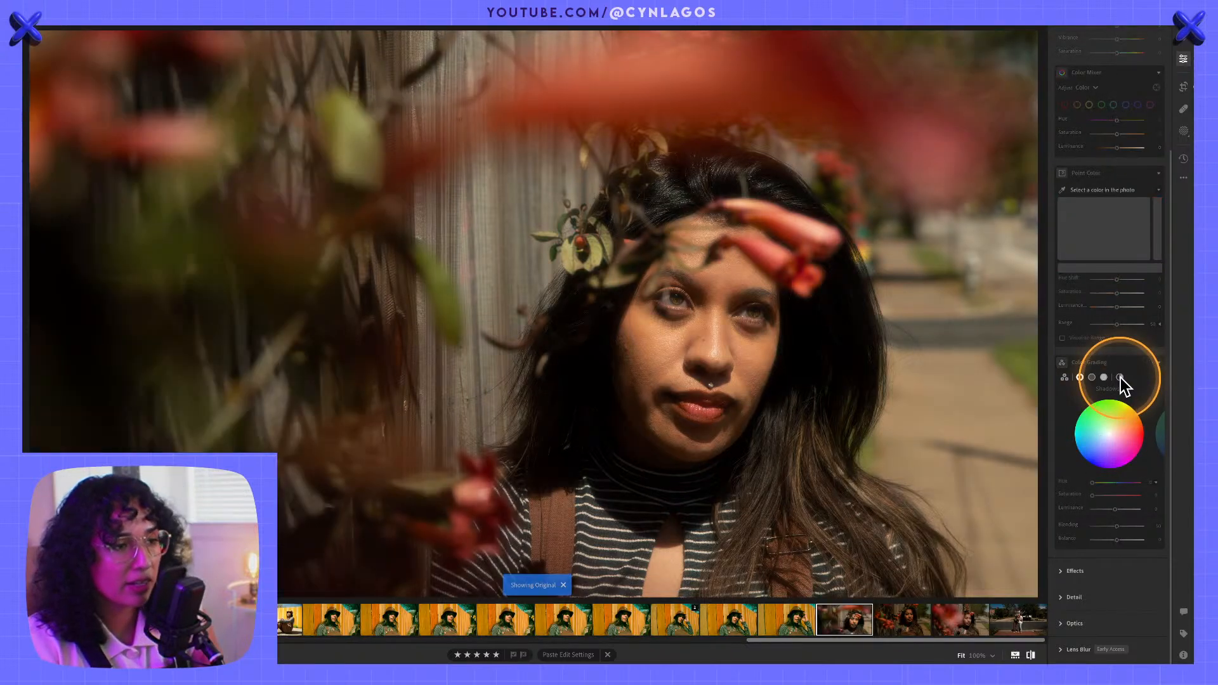
pyautogui.press('\\')
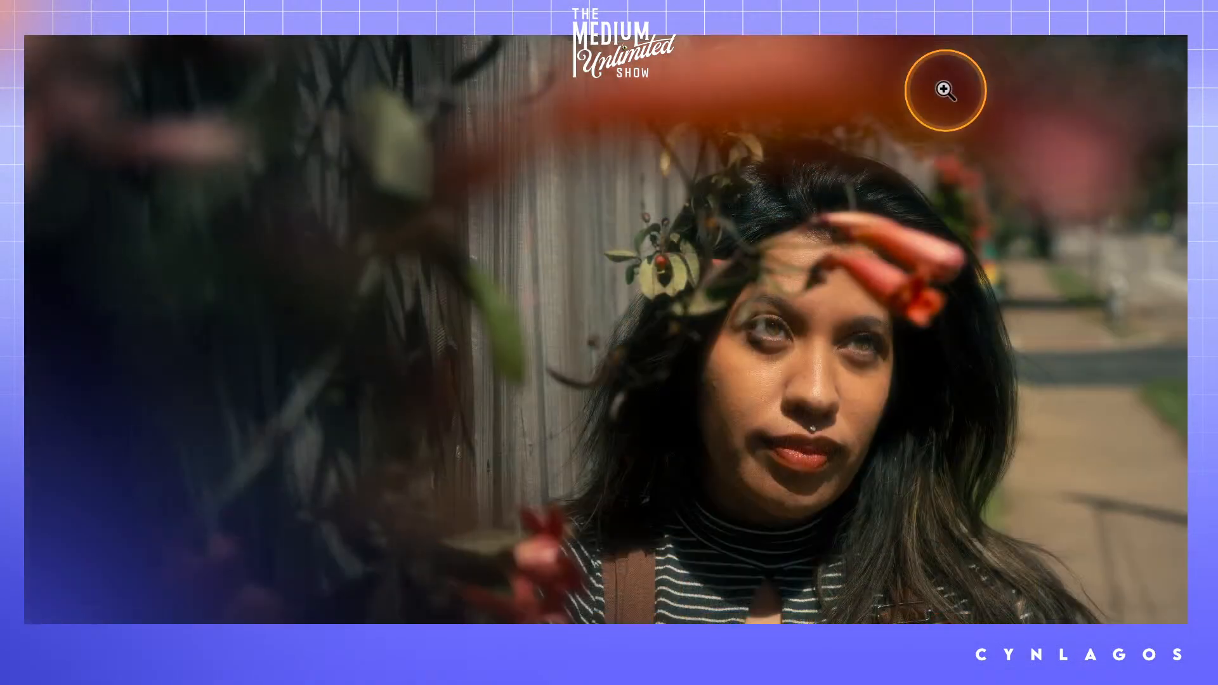
# - Compare the graded portrait with its original in full-screen view, then preview the saved Flower portrait and Original versions
pyautogui.press('\\')
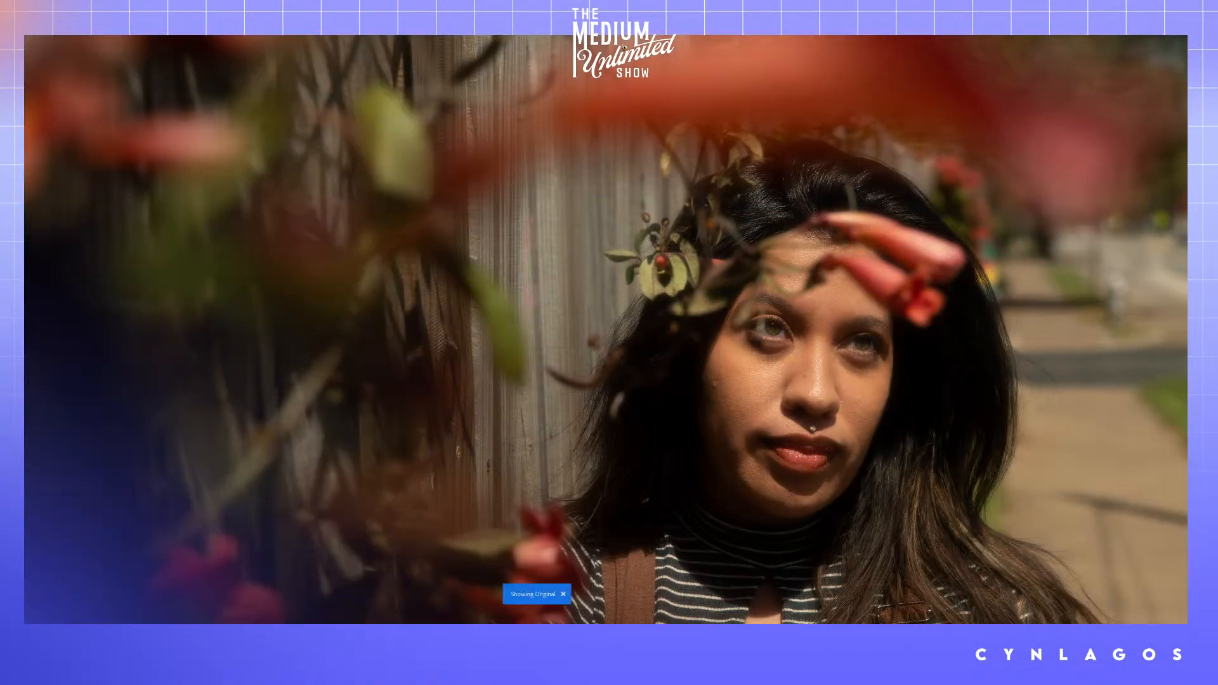
pyautogui.press('\\')
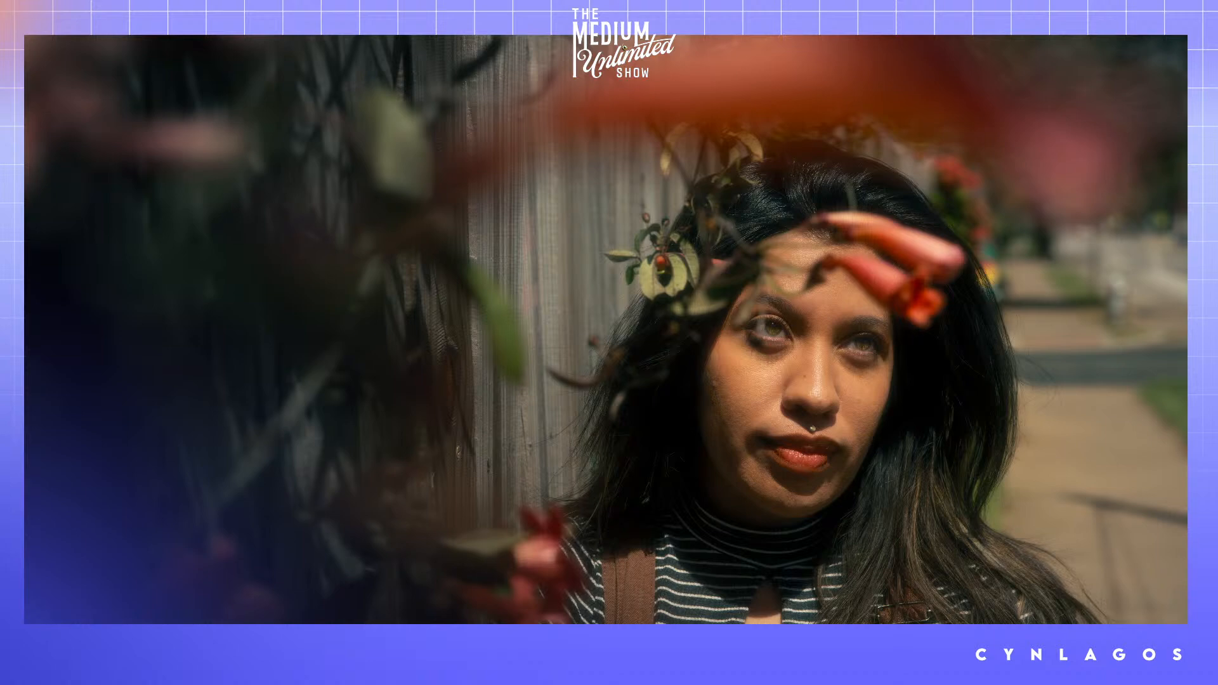
pyautogui.press('f')
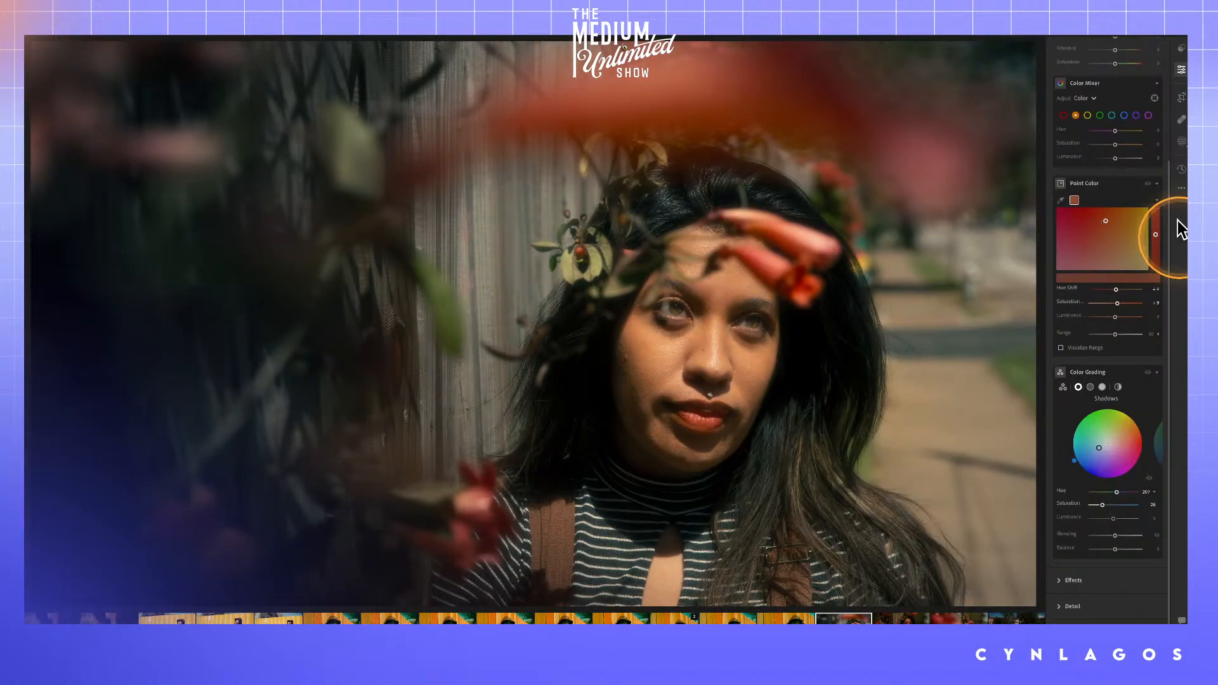
pyautogui.click(1181, 168)
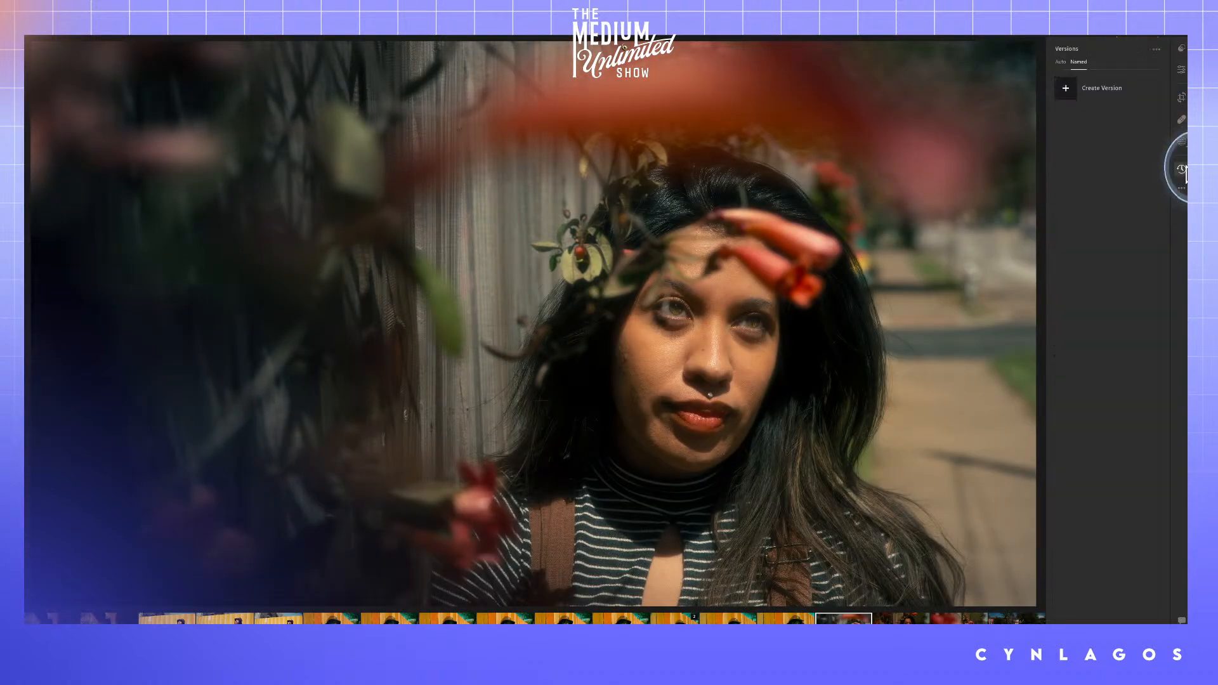
pyautogui.click(1087, 144)
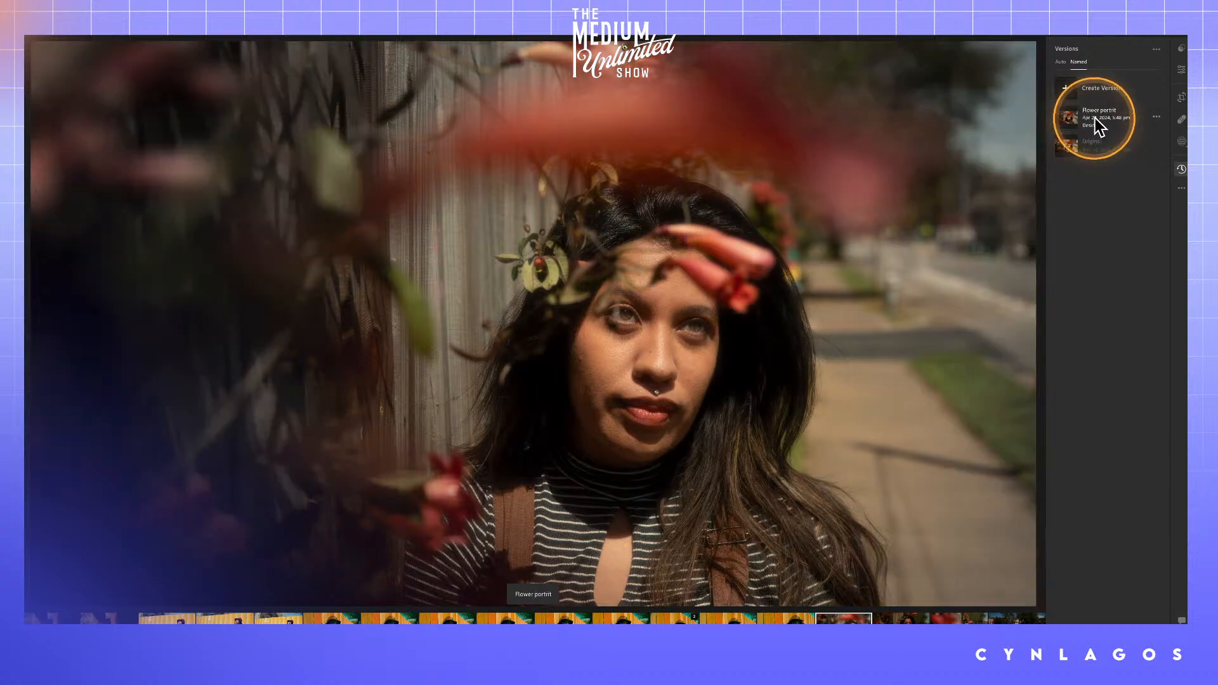
pyautogui.click(1095, 115)
pyautogui.click(1094, 139)
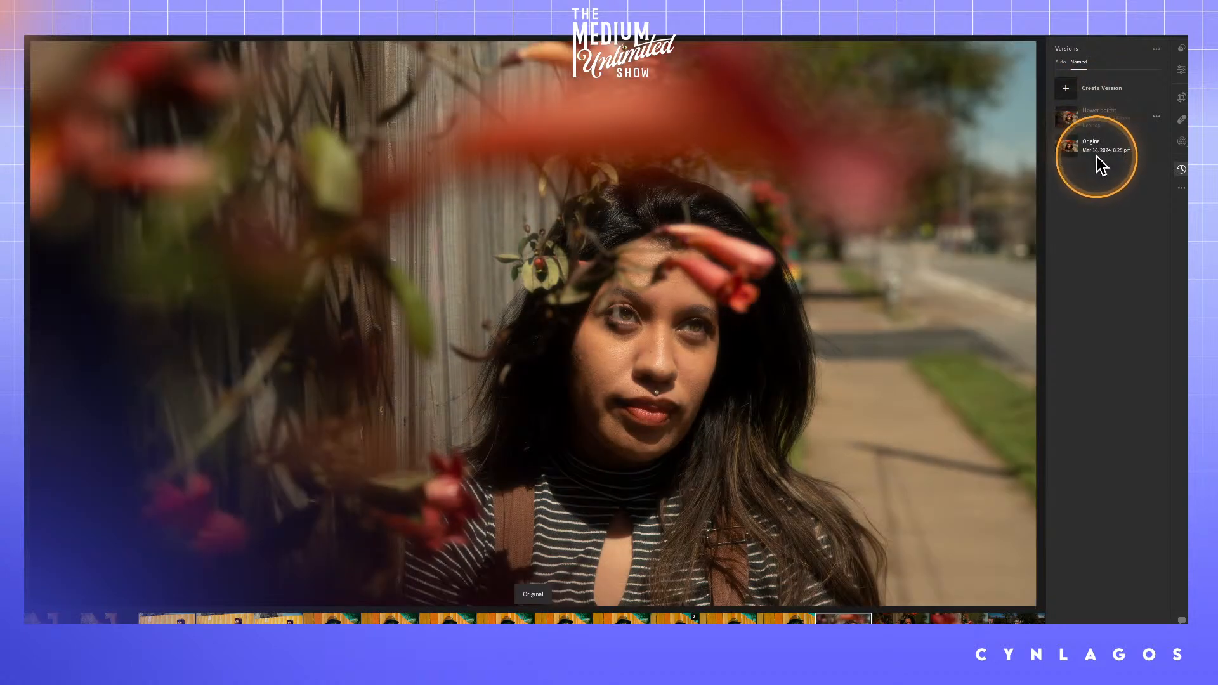
pyautogui.click(1099, 114)
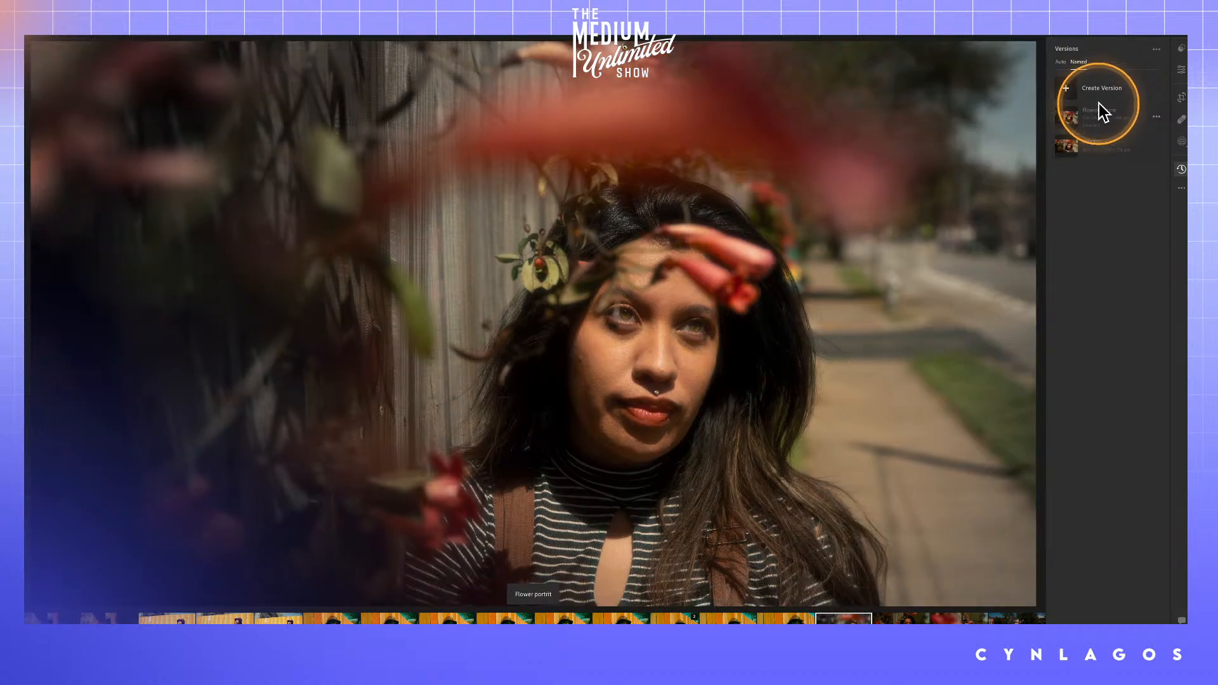
pyautogui.click(1098, 110)
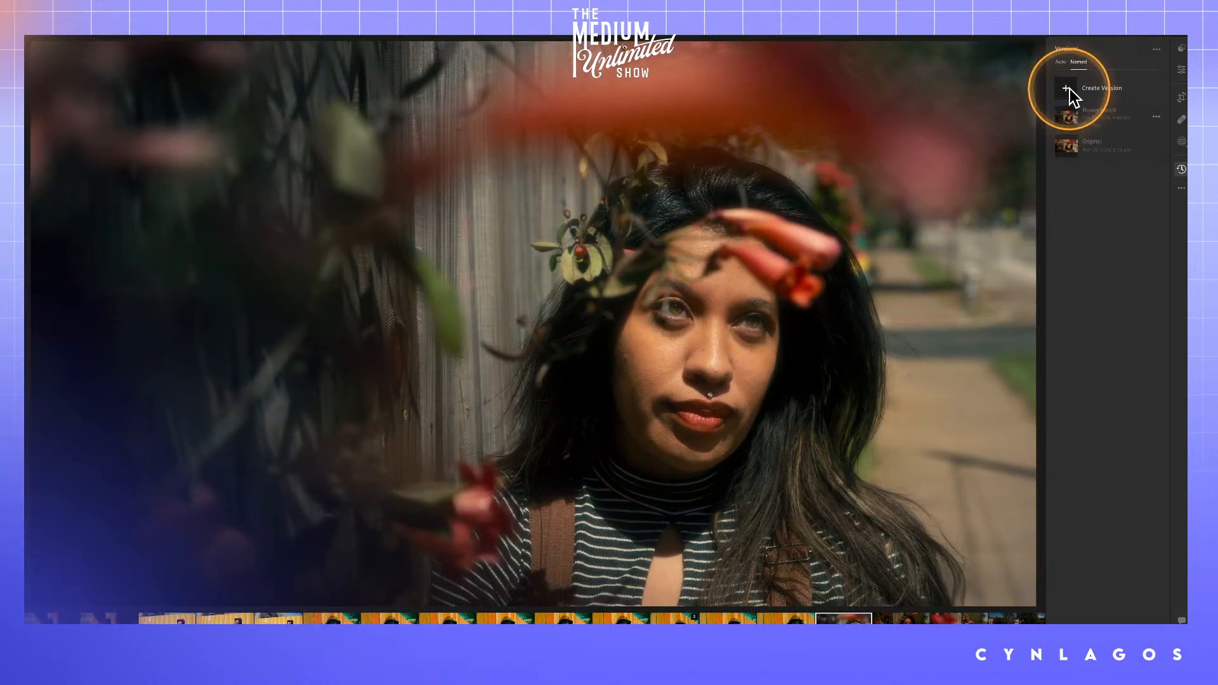
# - Save the current blue-shadow edit as a named version called "rose"
pyautogui.click(1070, 89)
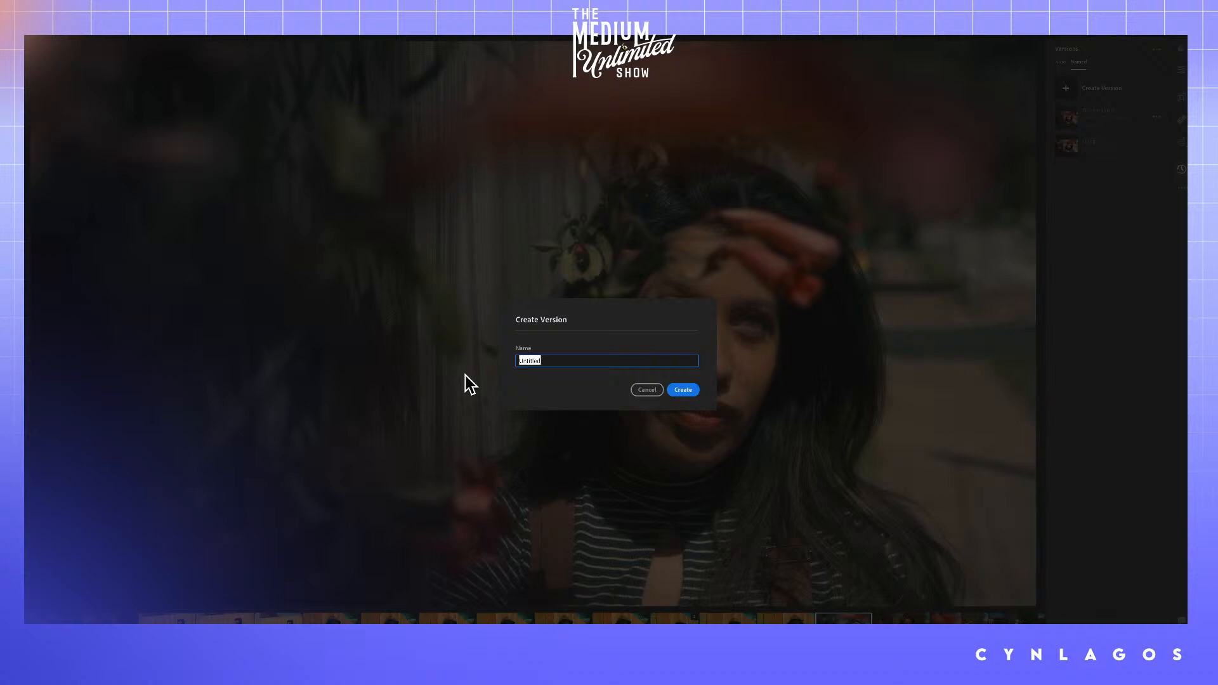
pyautogui.write('moody')
pyautogui.press('Return')
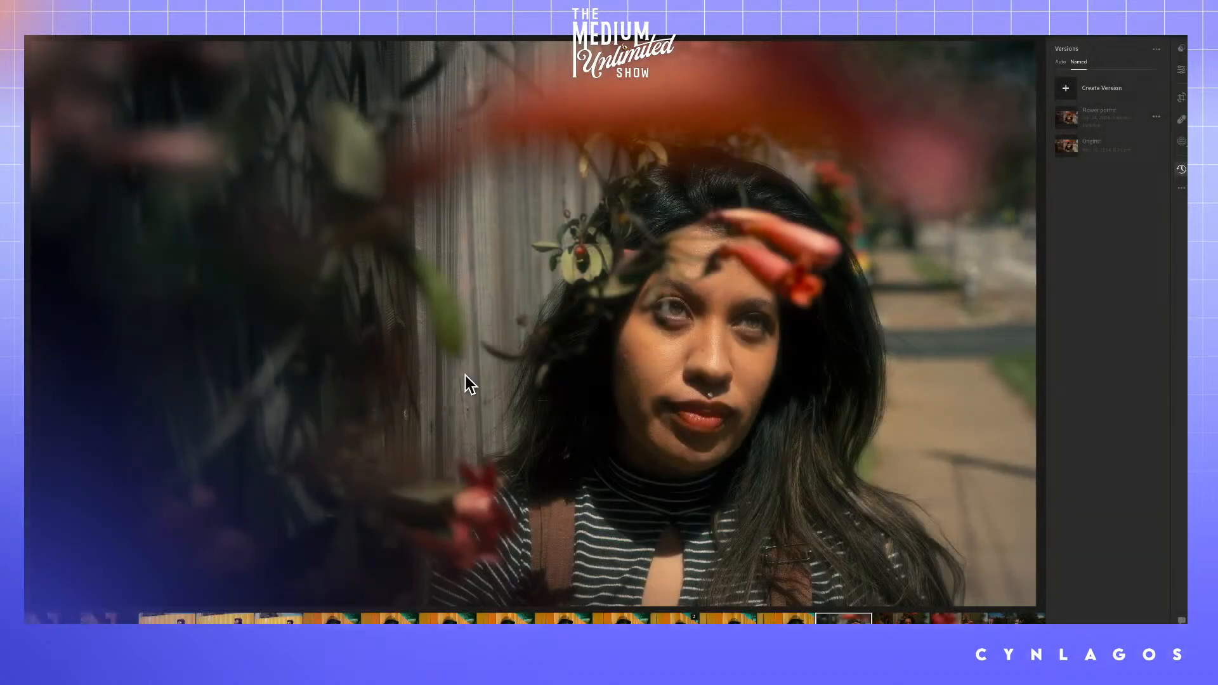
# - Use Color Grading to tint the shadows magenta at hue 296 and the midtones blue-violet at about hue 252
pyautogui.click(1182, 70)
pyautogui.scroll(-2, 1115, 584)
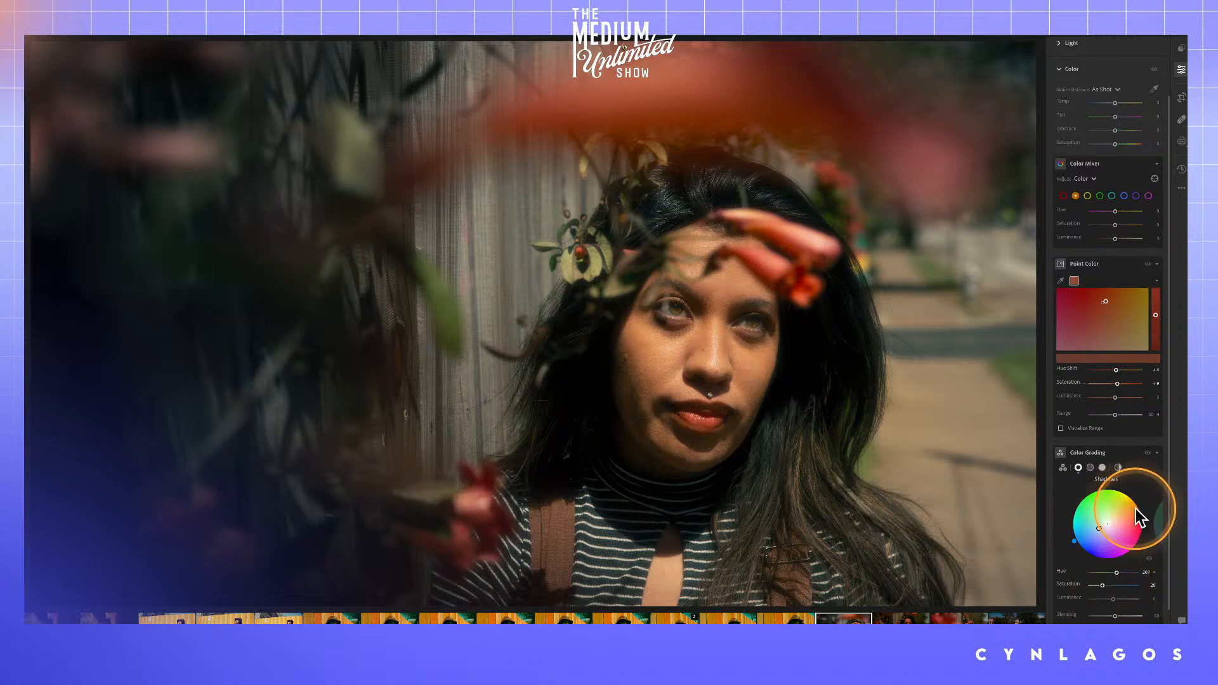
pyautogui.moveTo(1078, 542); pyautogui.dragTo(1114, 536)
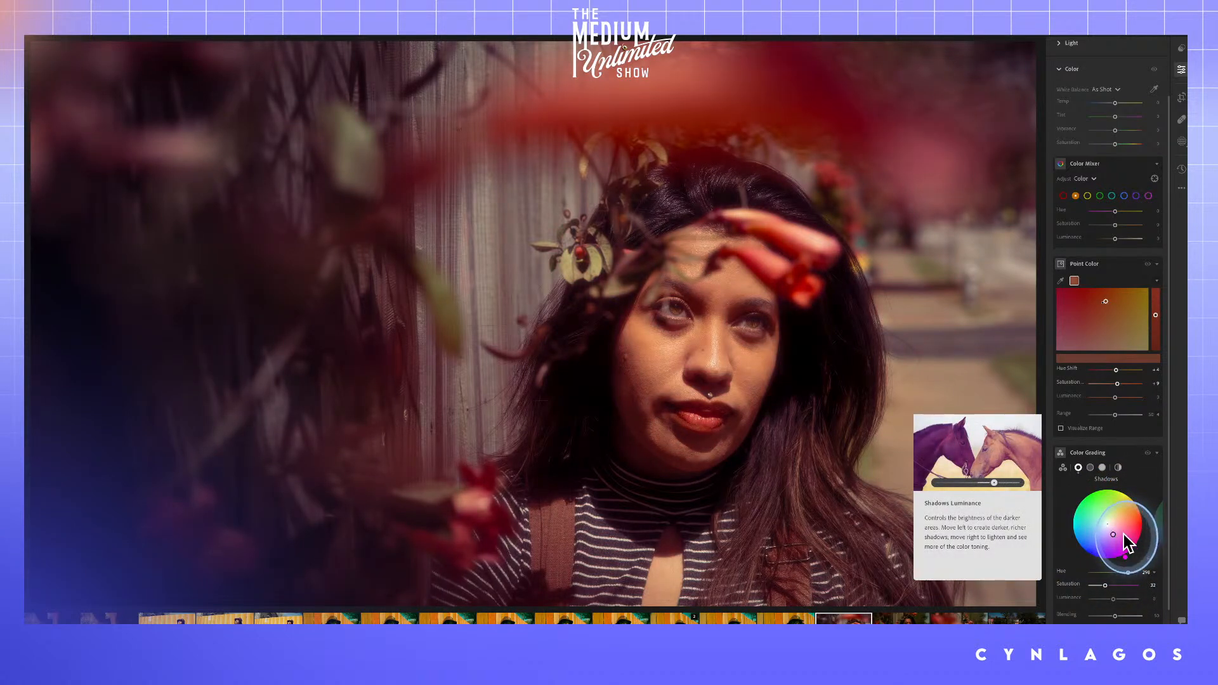
pyautogui.click(1162, 530)
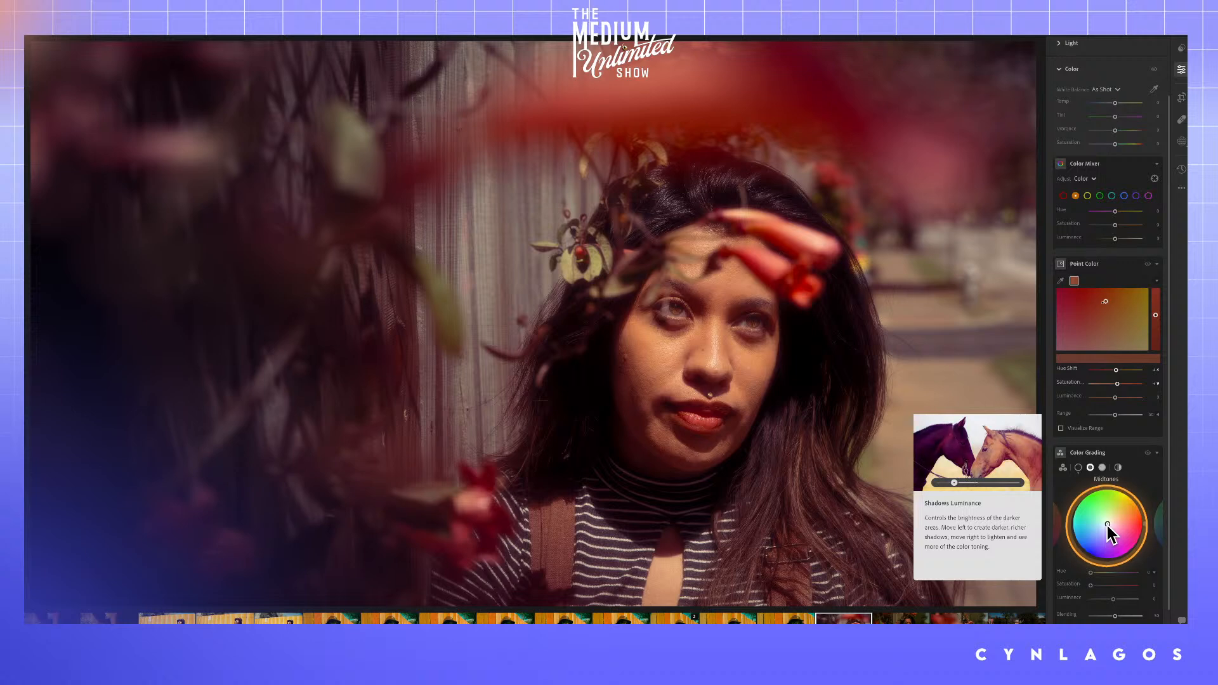
pyautogui.moveTo(1108, 527); pyautogui.dragTo(1105, 536)
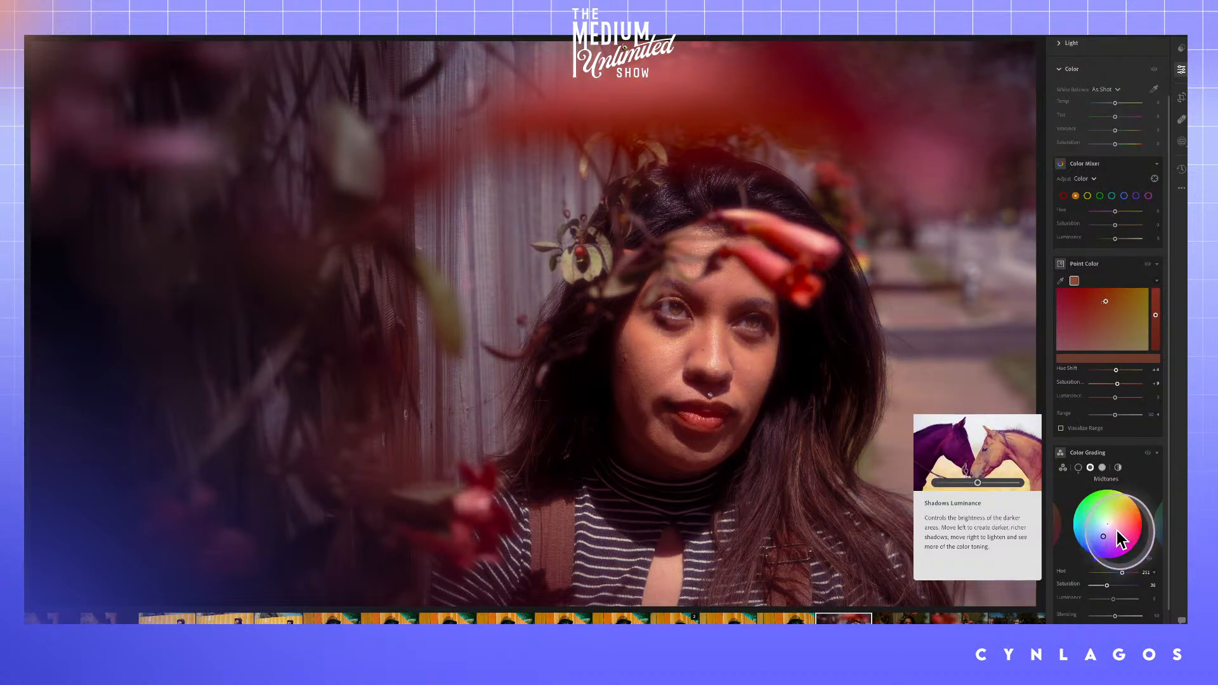
# - Try several tints in the Color Grading highlights, settling on a subtle green
pyautogui.click(1159, 526)
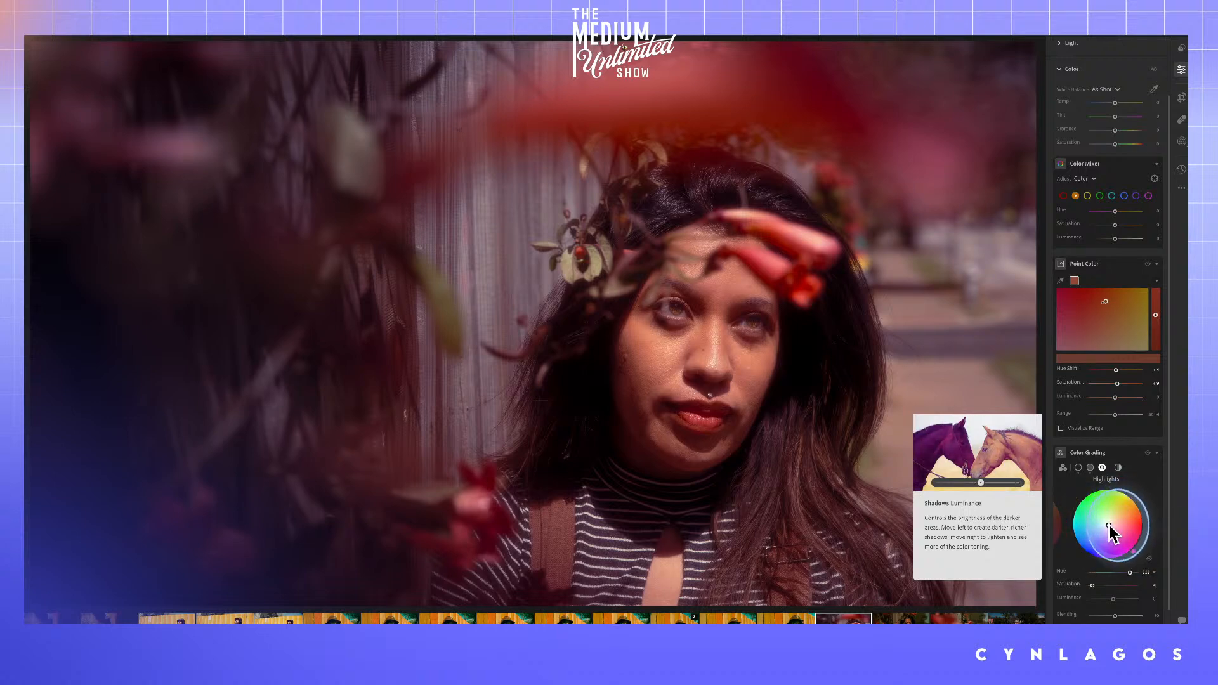
pyautogui.moveTo(1110, 524)
pyautogui.mouseDown()
pyautogui.moveTo(1090, 511)
pyautogui.moveTo(1097, 541)
pyautogui.moveTo(1102, 523)
pyautogui.moveTo(1105, 539)
pyautogui.moveTo(1125, 535)
pyautogui.moveTo(1106, 522)
pyautogui.moveTo(1103, 537)
pyautogui.mouseUp()
pyautogui.moveTo(1103, 528); pyautogui.dragTo(1100, 517)
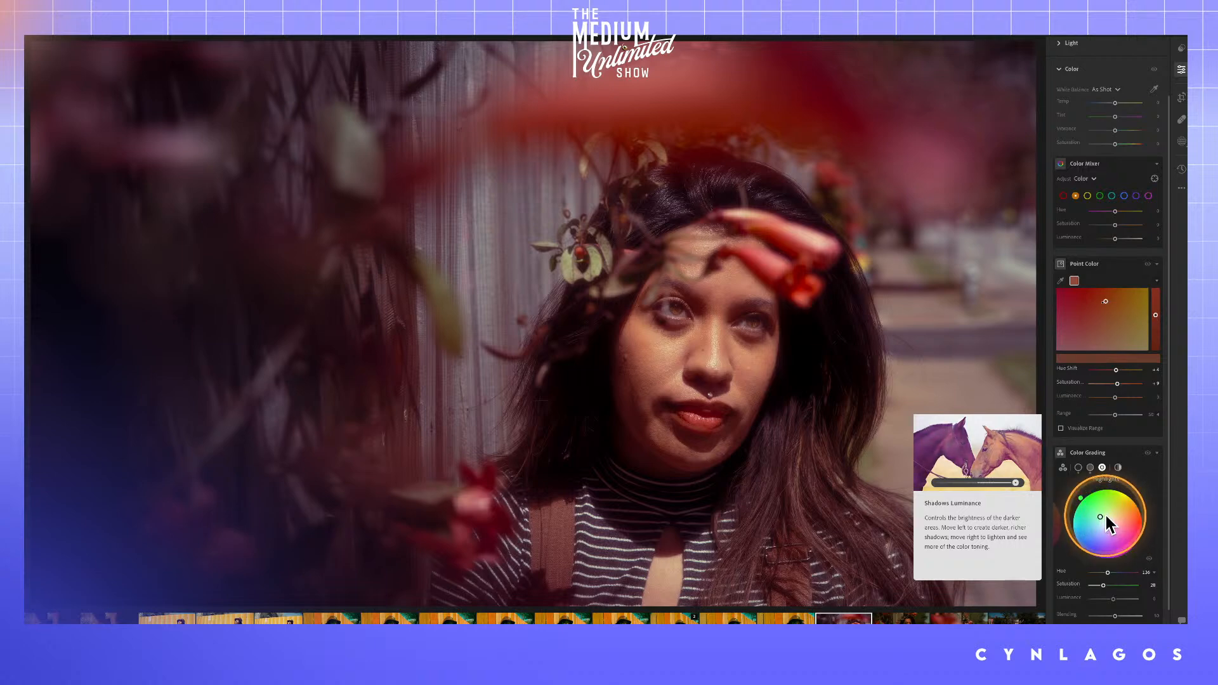
# - Preview the Flower portrait, Original and rose versions, then save the current magenta-toned edit as a version named "rose 2"
pyautogui.click(1181, 168)
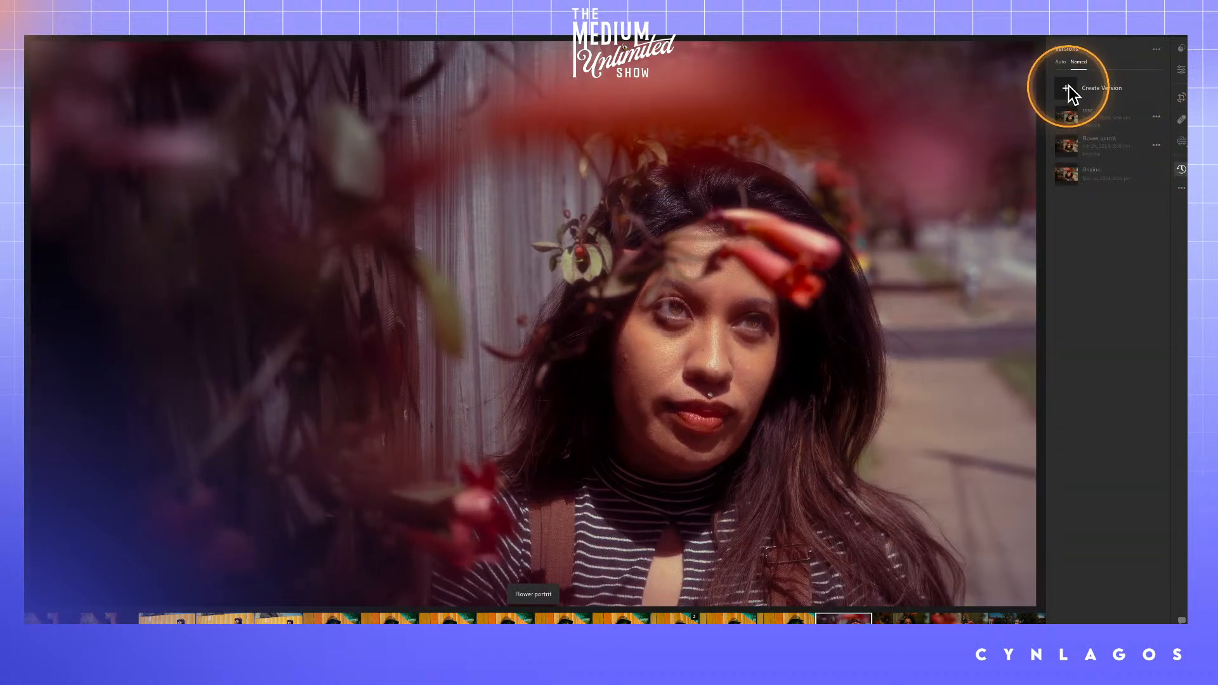
pyautogui.click(1071, 140)
pyautogui.click(1072, 166)
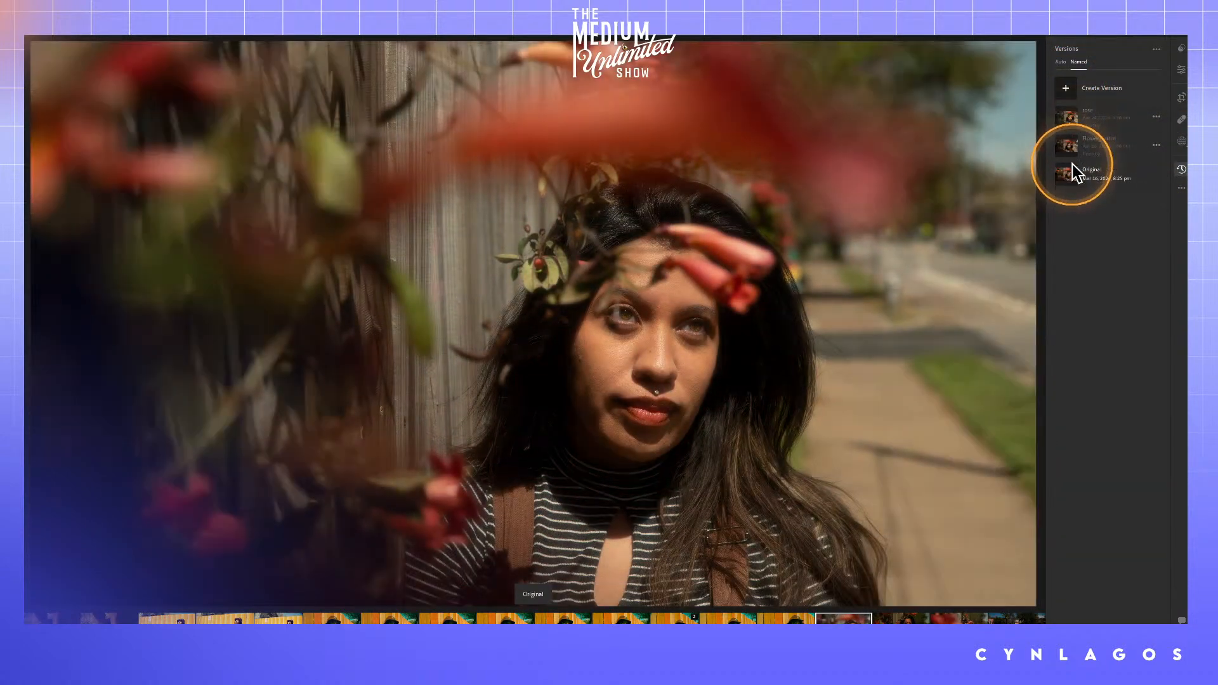
pyautogui.click(1071, 145)
pyautogui.click(1072, 124)
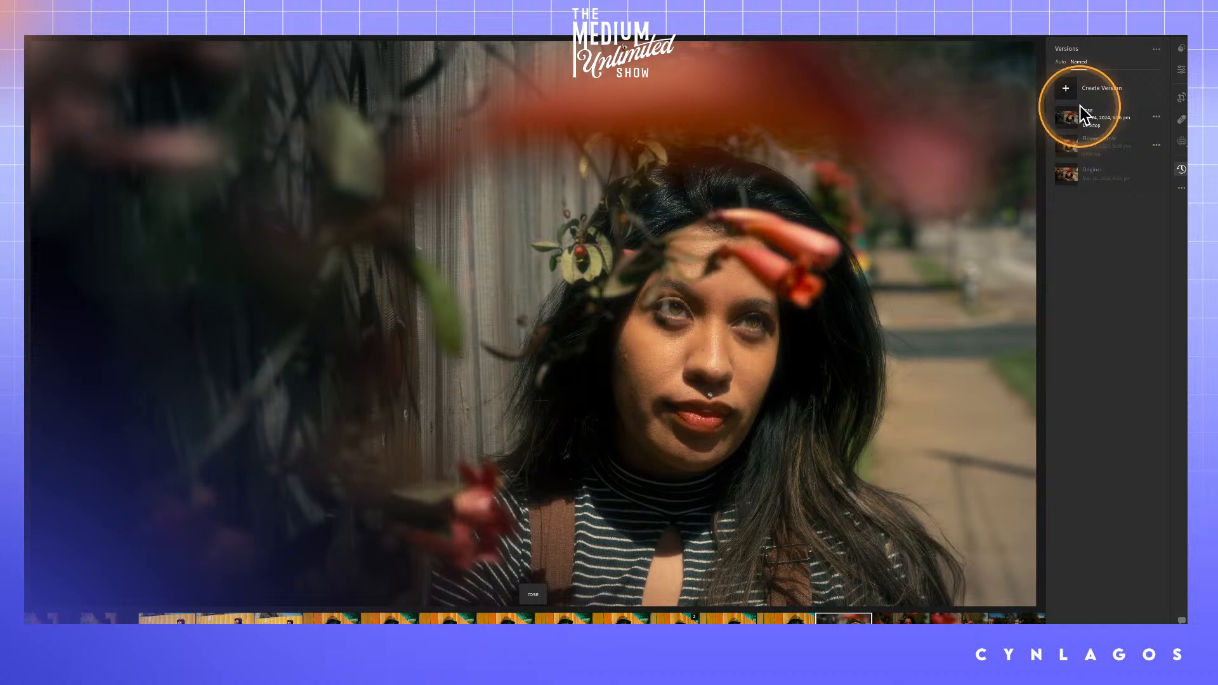
pyautogui.click(1072, 141)
pyautogui.click(1072, 115)
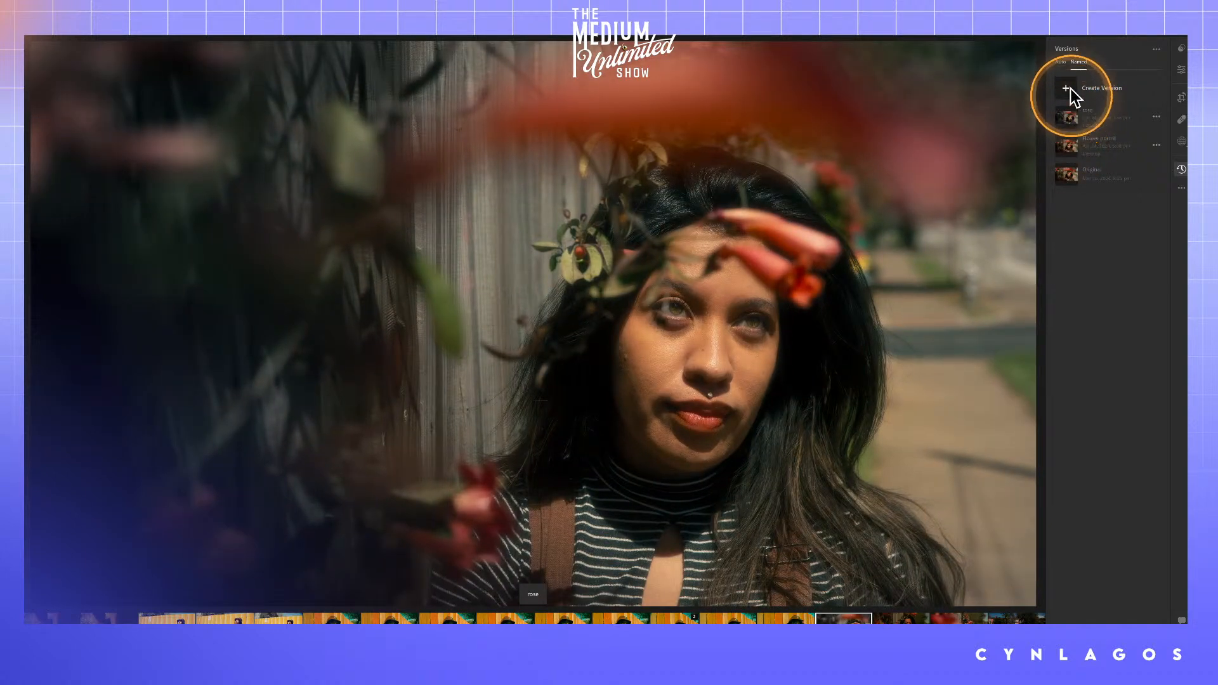
pyautogui.click(1069, 87)
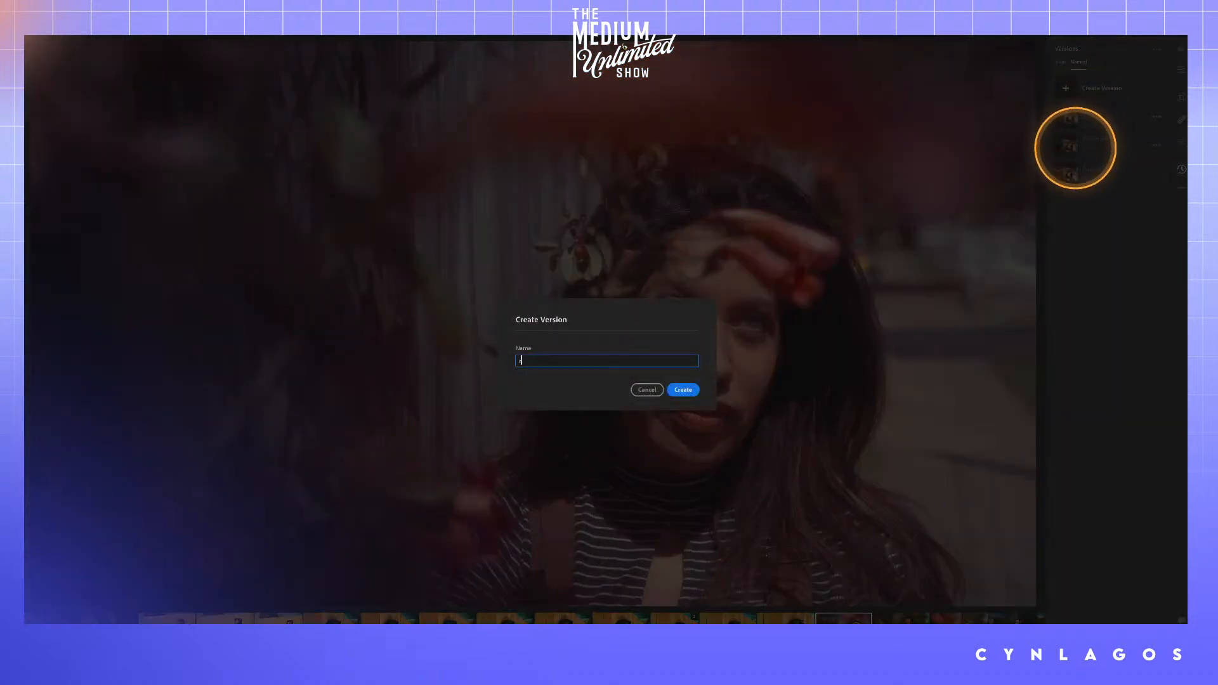
pyautogui.press('Return')
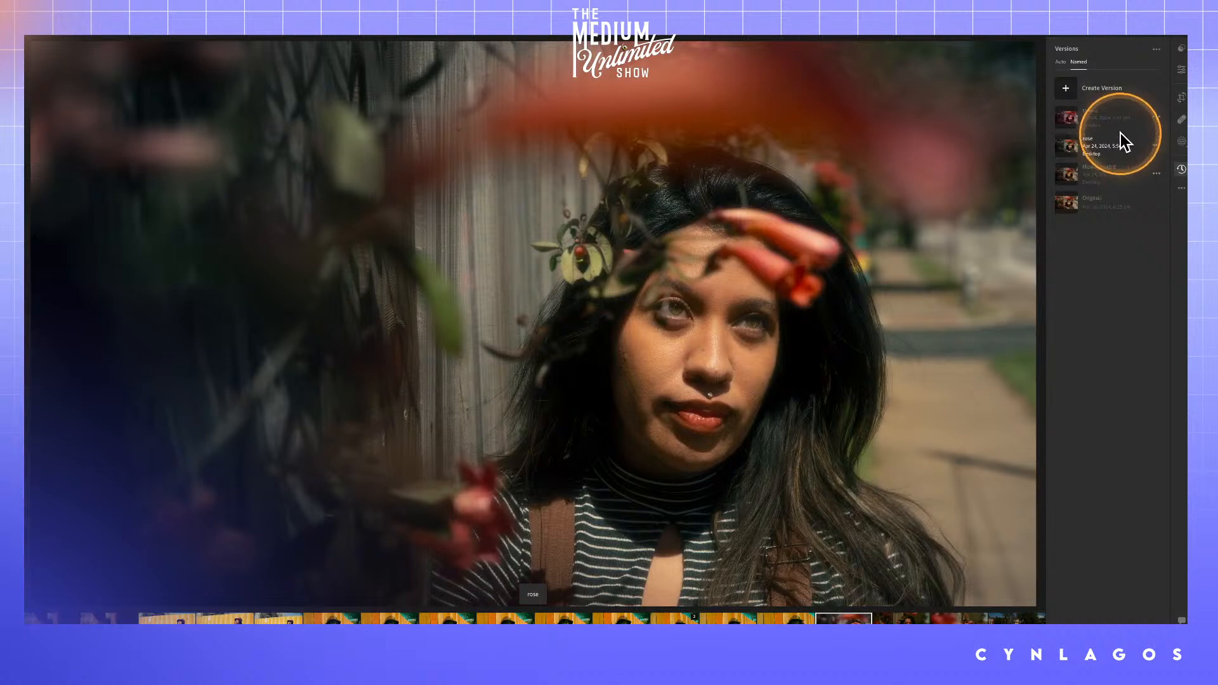
# - Preview the Flower portrait and rose versions again, then permanently delete the version named "rose"
pyautogui.click(1093, 169)
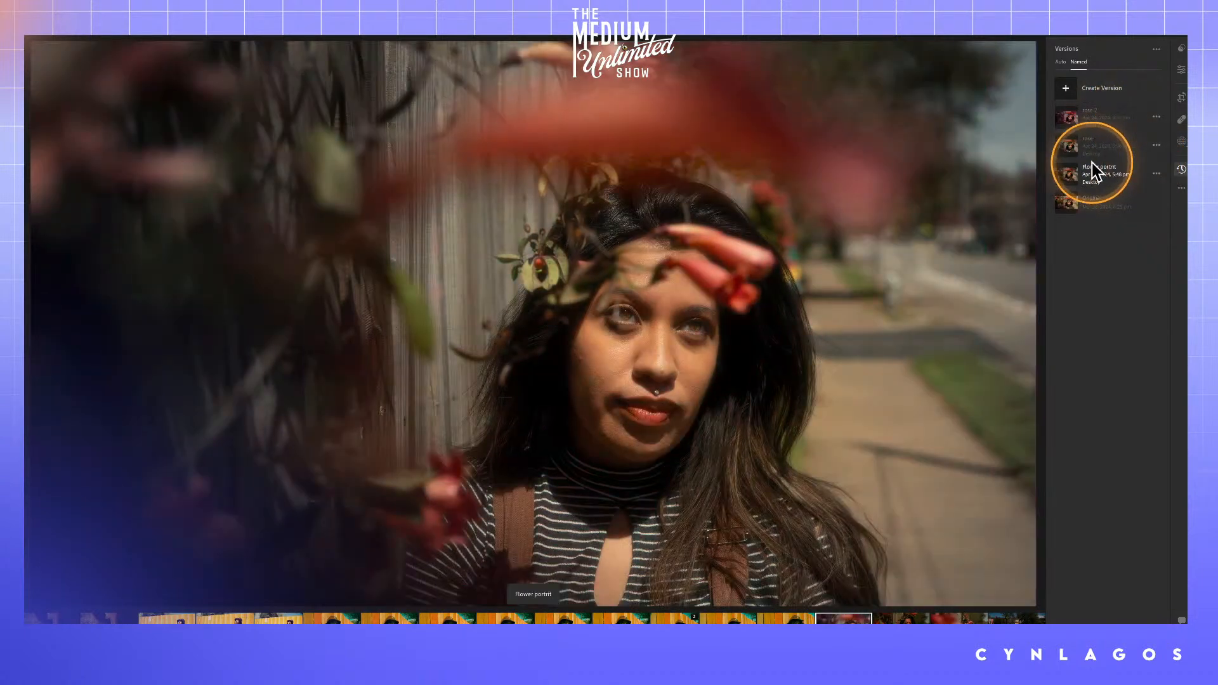
pyautogui.click(1094, 158)
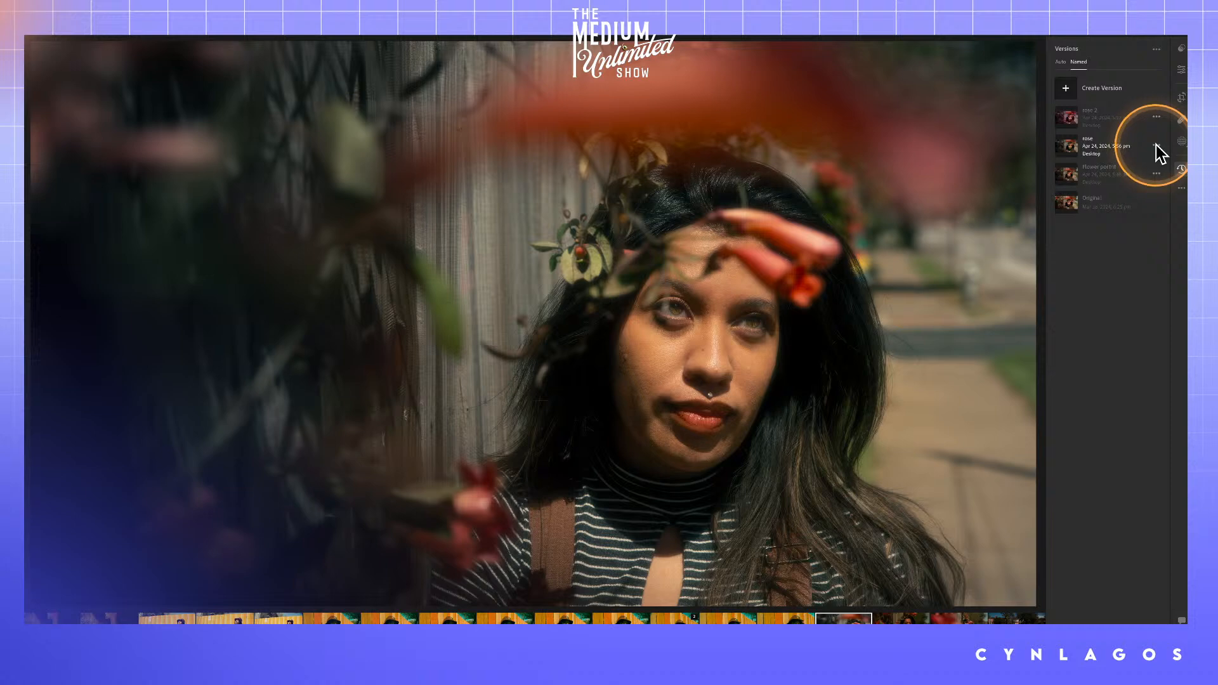
pyautogui.click(454, 103)
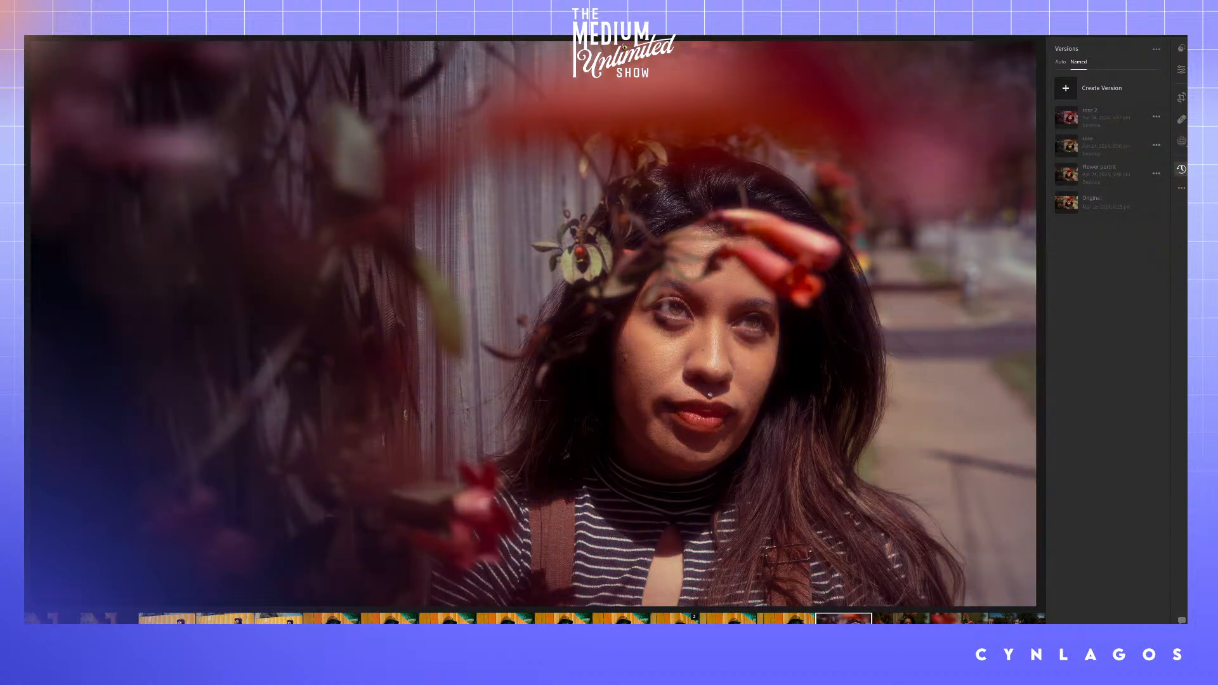
pyautogui.click(1152, 141)
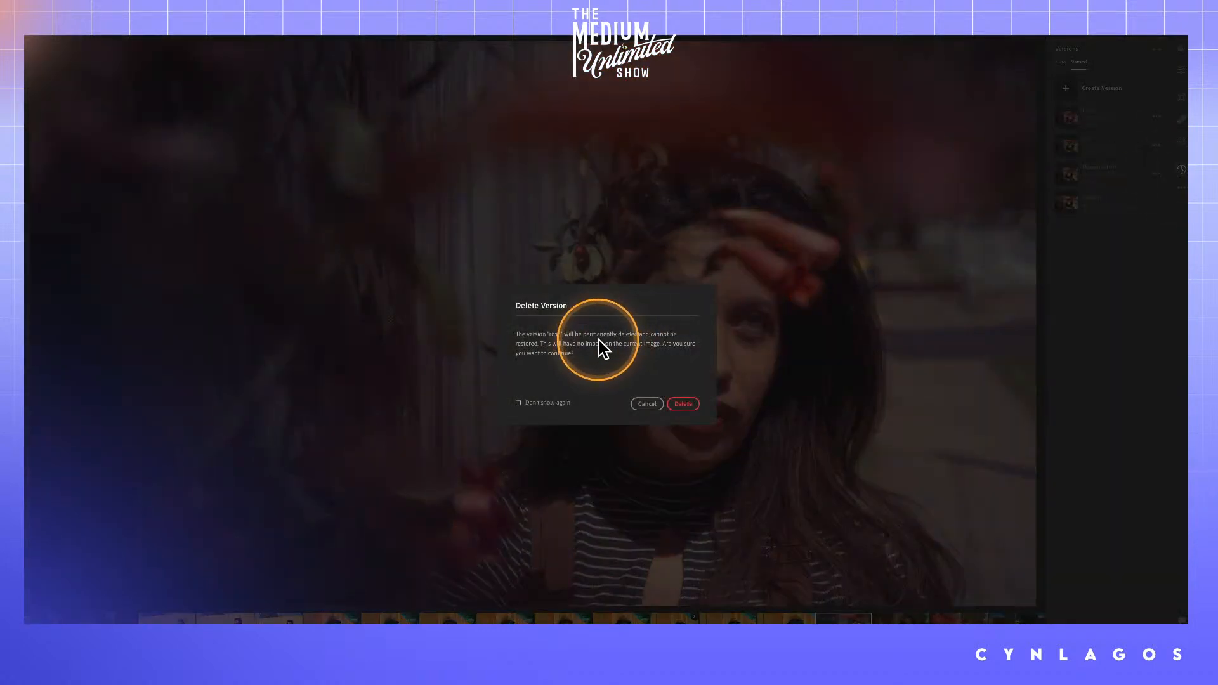
pyautogui.click(683, 404)
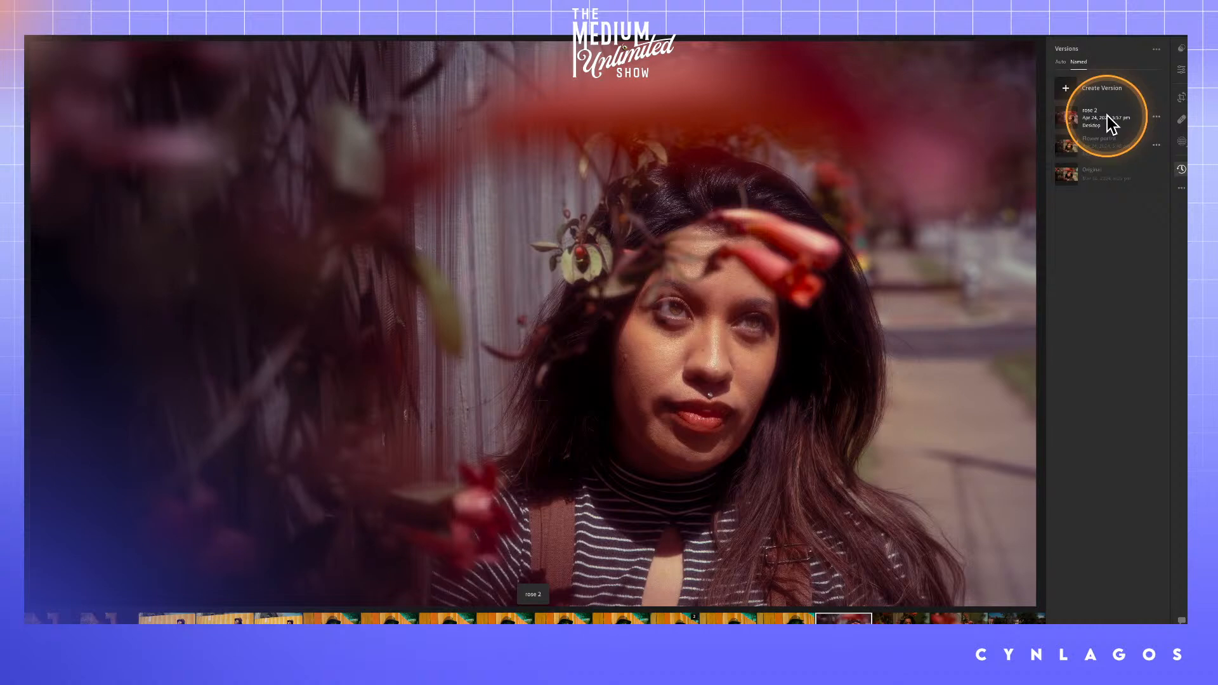
# - Compare the Flower portrait and rose 2 versions, then try creating another version of the current edit
pyautogui.click(1096, 151)
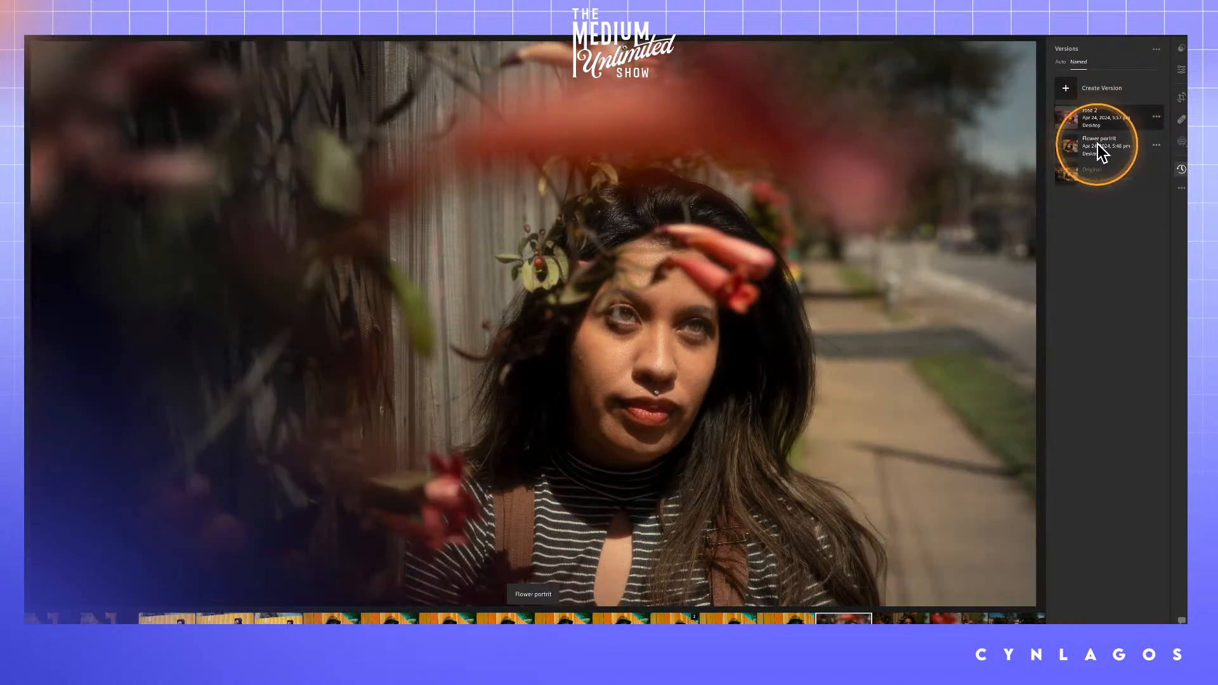
pyautogui.click(1098, 144)
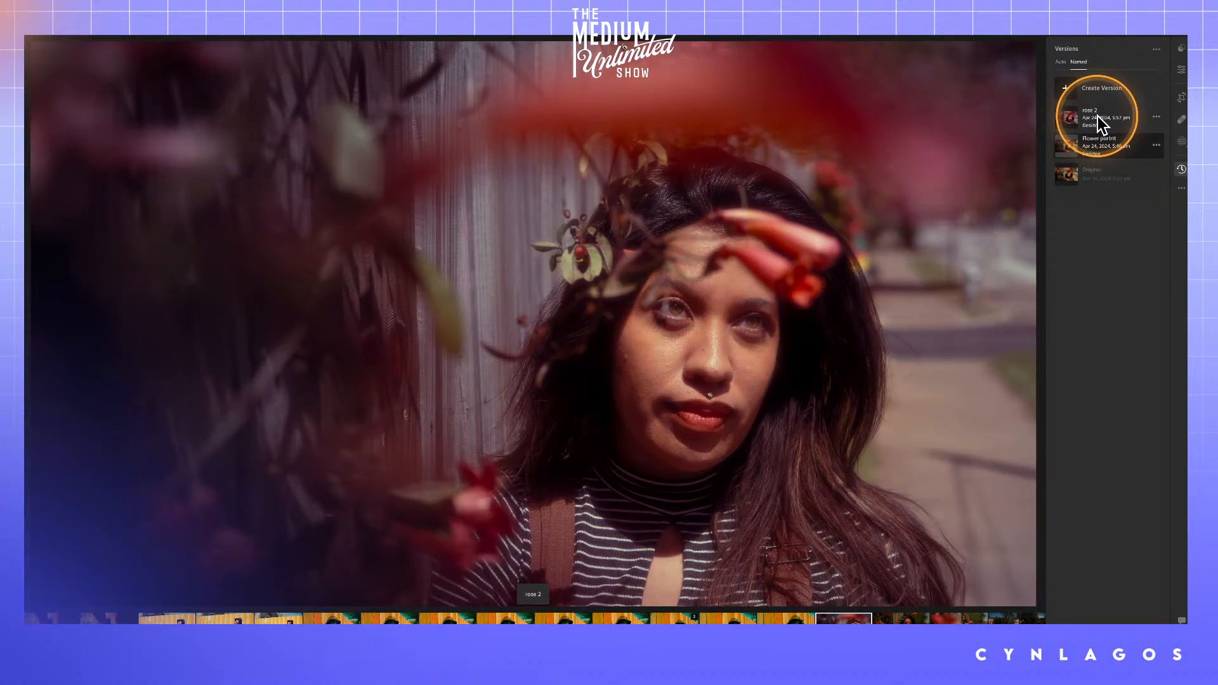
pyautogui.click(1077, 87)
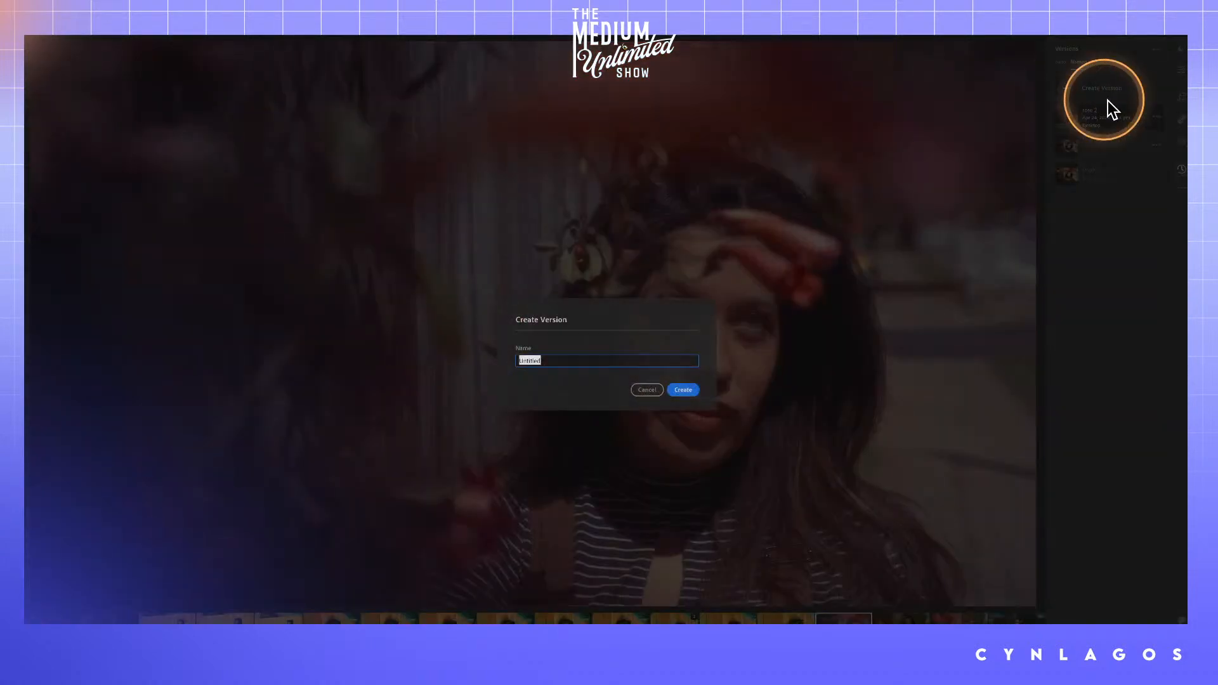
pyautogui.click(676, 391)
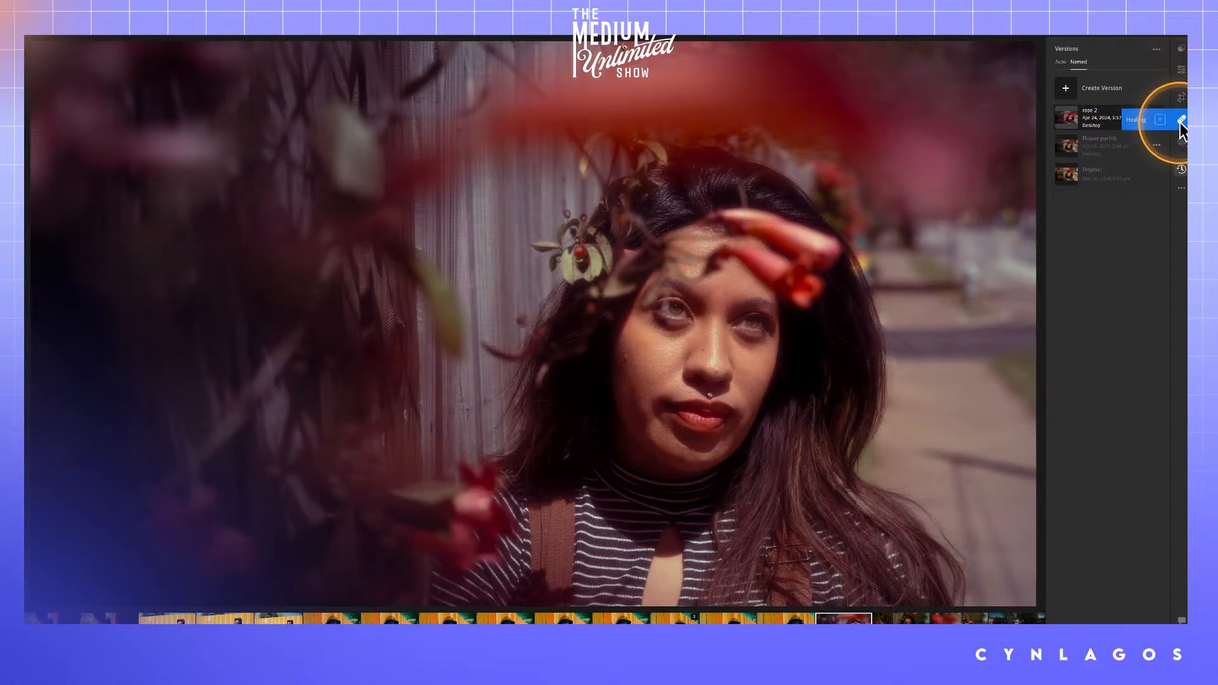
# - Regrade the portrait in Color Grading with bluer shadows and violet-blue midtones, adjusting the blending and balance
pyautogui.click(1182, 70)
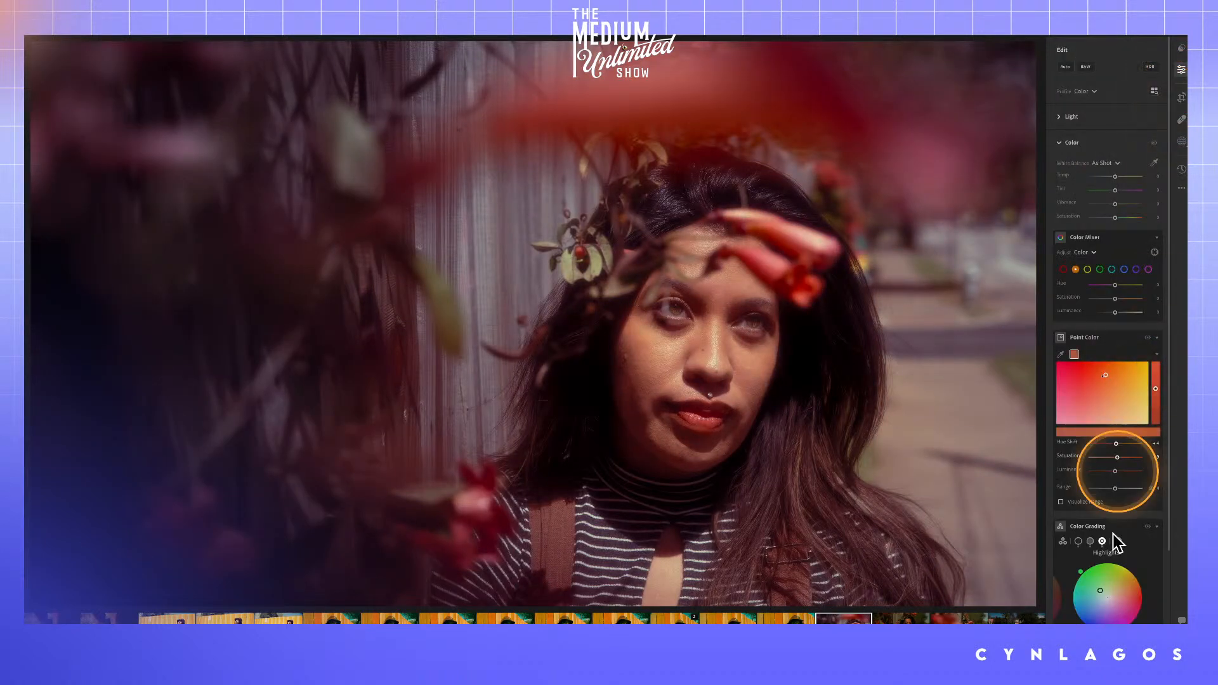
pyautogui.scroll(-5, 1111, 546)
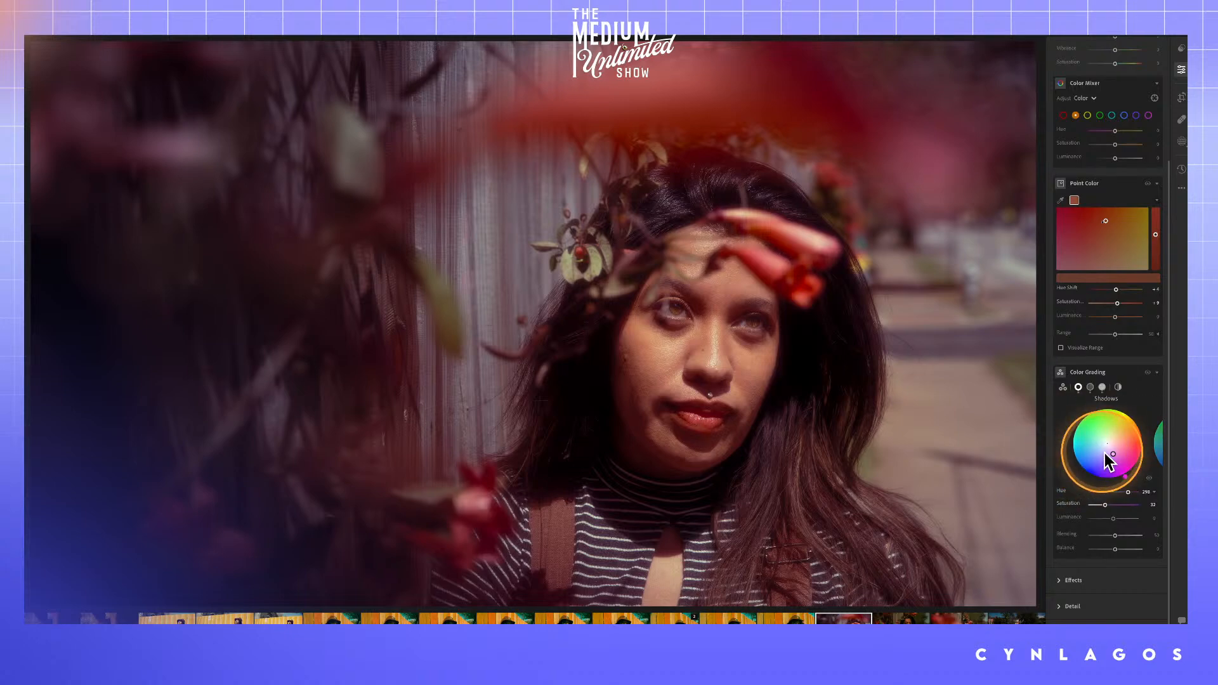
pyautogui.moveTo(1104, 455)
pyautogui.mouseDown()
pyautogui.moveTo(1123, 477)
pyautogui.moveTo(1089, 480)
pyautogui.moveTo(1098, 457)
pyautogui.moveTo(1148, 451)
pyautogui.moveTo(1102, 483)
pyautogui.moveTo(1091, 429)
pyautogui.moveTo(1104, 421)
pyautogui.moveTo(1117, 455)
pyautogui.moveTo(1094, 438)
pyautogui.moveTo(1121, 461)
pyautogui.moveTo(1110, 466)
pyautogui.mouseUp()
pyautogui.click(1151, 454)
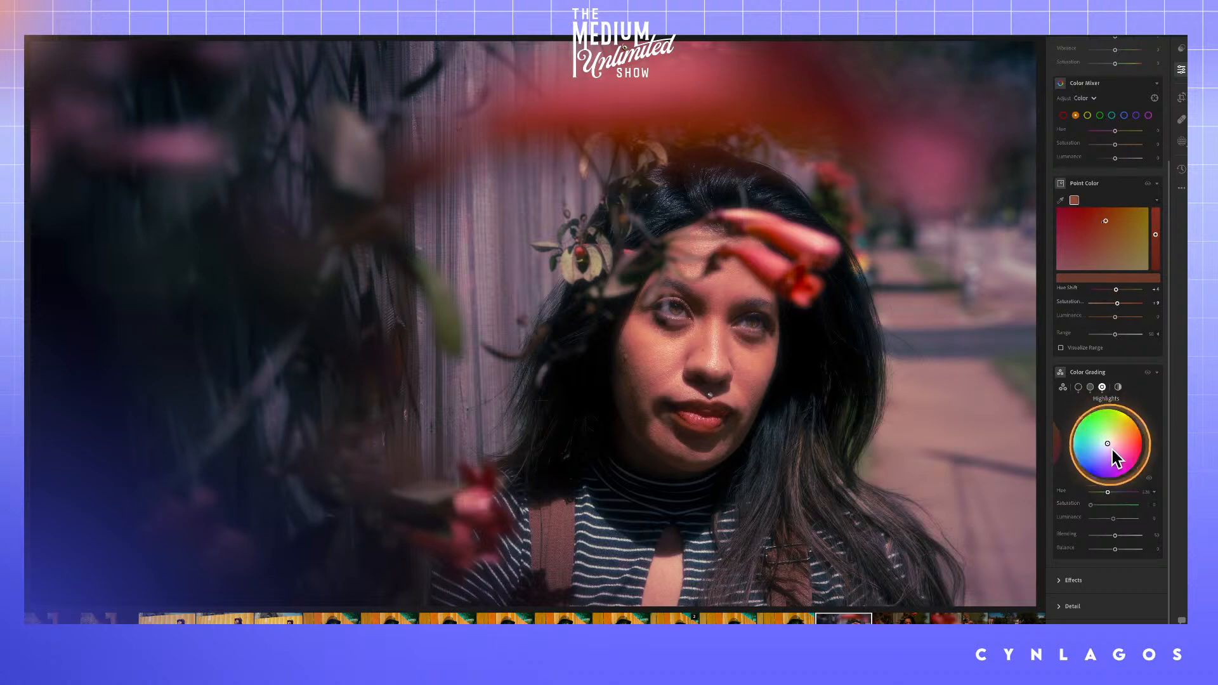
pyautogui.click(1054, 445)
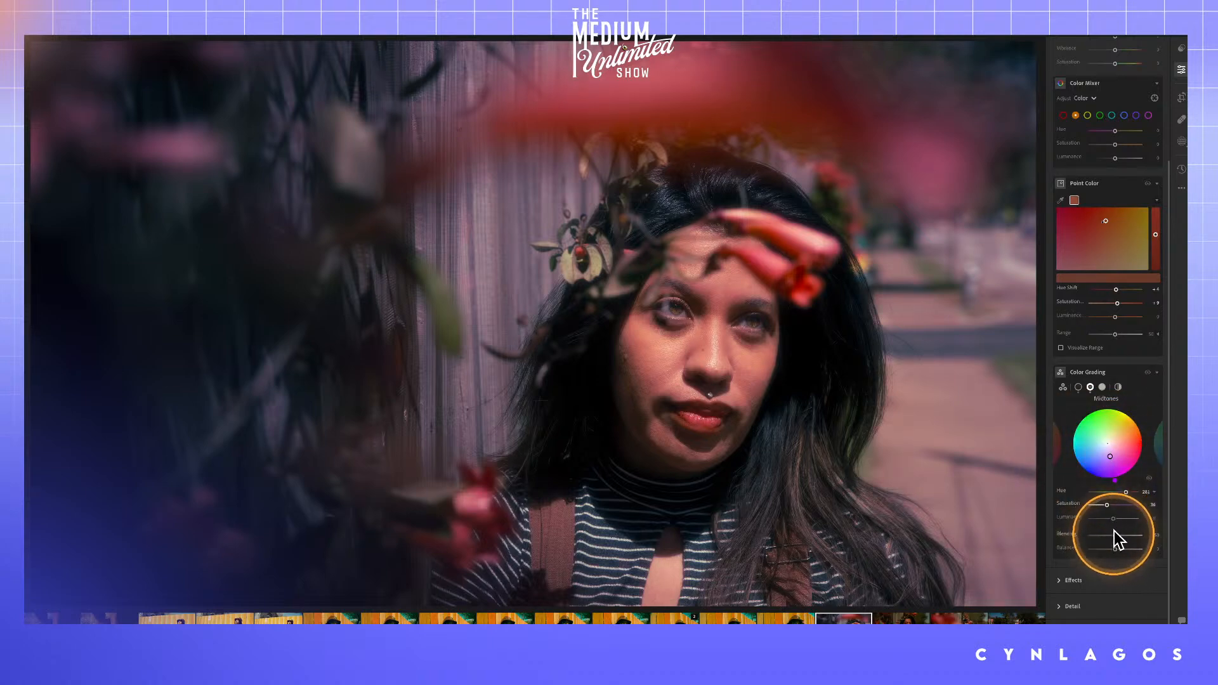
pyautogui.moveTo(1114, 534)
pyautogui.mouseDown()
pyautogui.moveTo(1094, 535)
pyautogui.moveTo(1152, 526)
pyautogui.moveTo(1118, 530)
pyautogui.moveTo(1130, 547)
pyautogui.moveTo(1090, 549)
pyautogui.moveTo(1103, 548)
pyautogui.mouseUp()
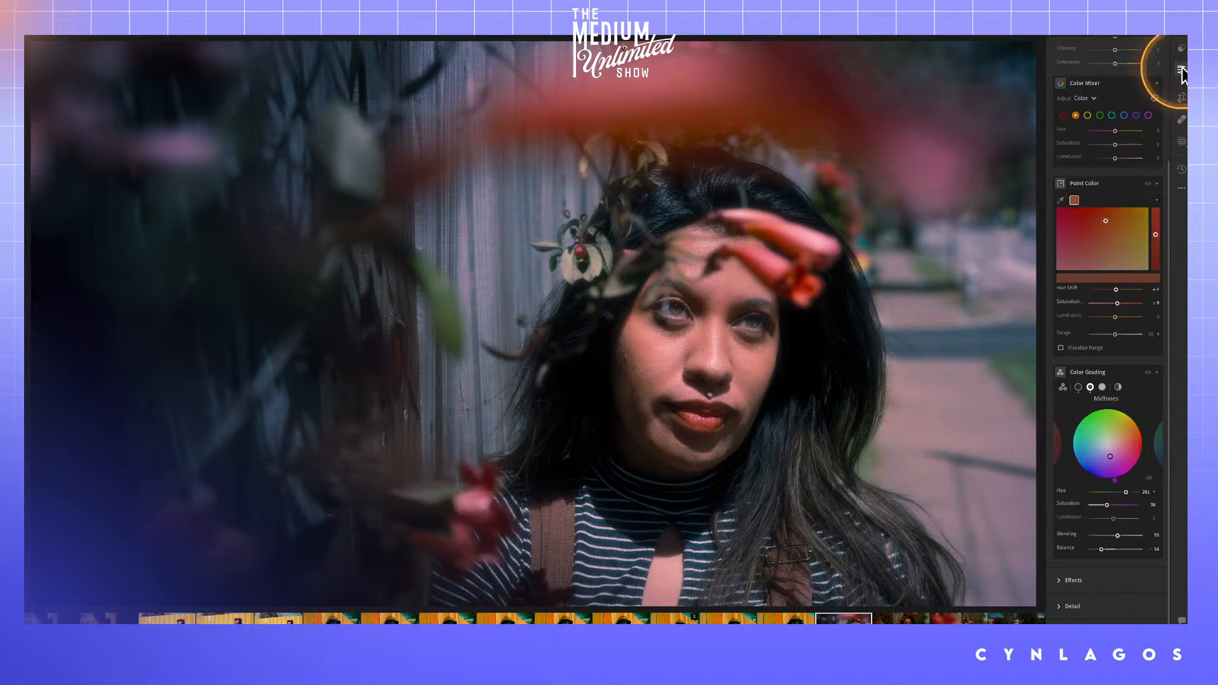
# - Copy the graded portrait's edit settings and paste them onto the next two flower portraits in the filmstrip
pyautogui.click(1182, 169)
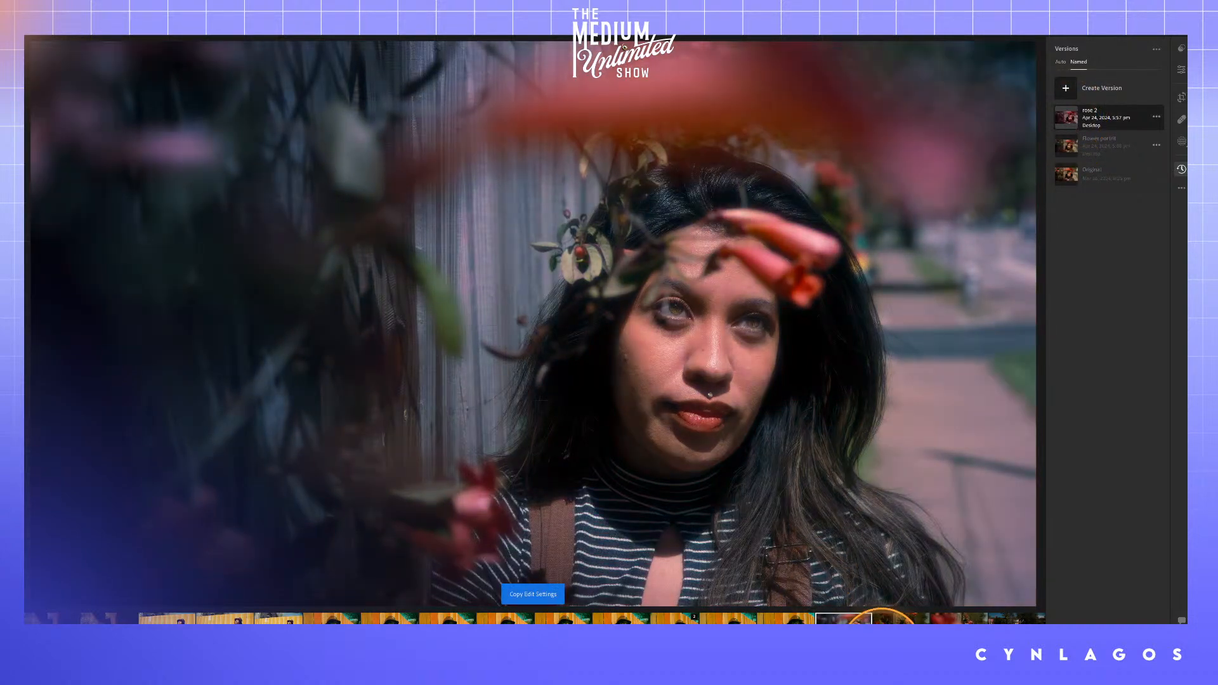
pyautogui.click(901, 617)
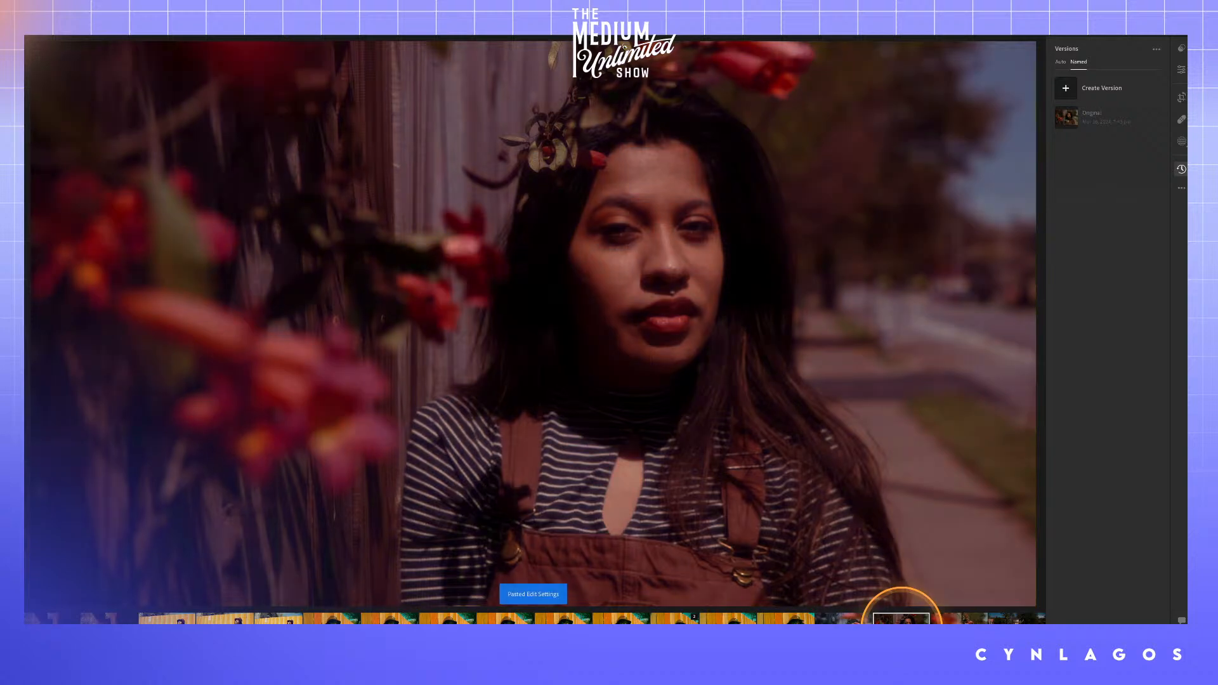
pyautogui.click(938, 617)
pyautogui.hotkey('ctrl', 'v')
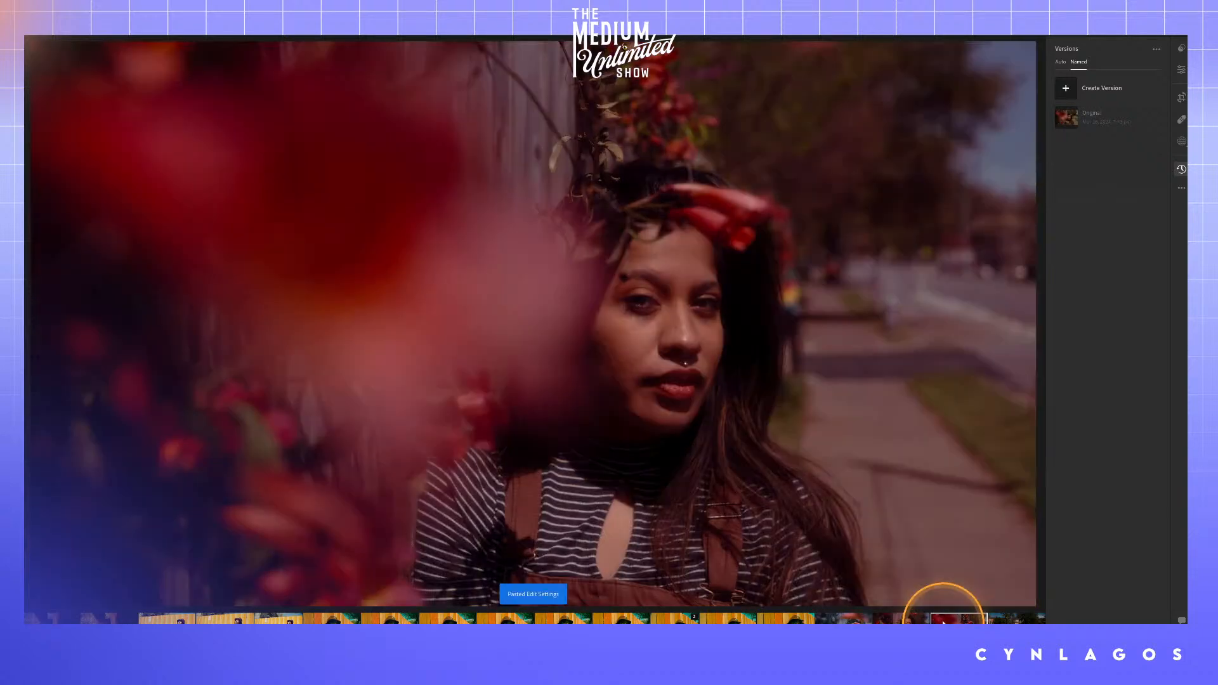
# - Add a radial gradient mask around the woman's face in the red-flower portrait and brighten it with the point curve
pyautogui.click(1182, 69)
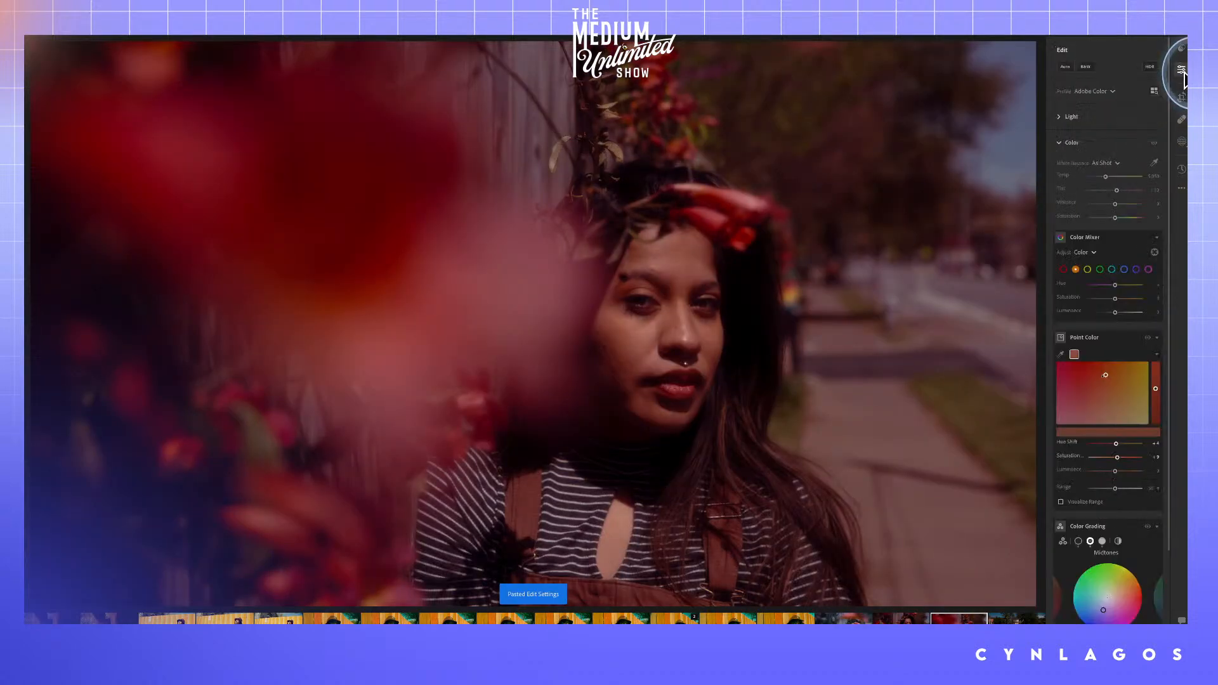
pyautogui.click(1181, 141)
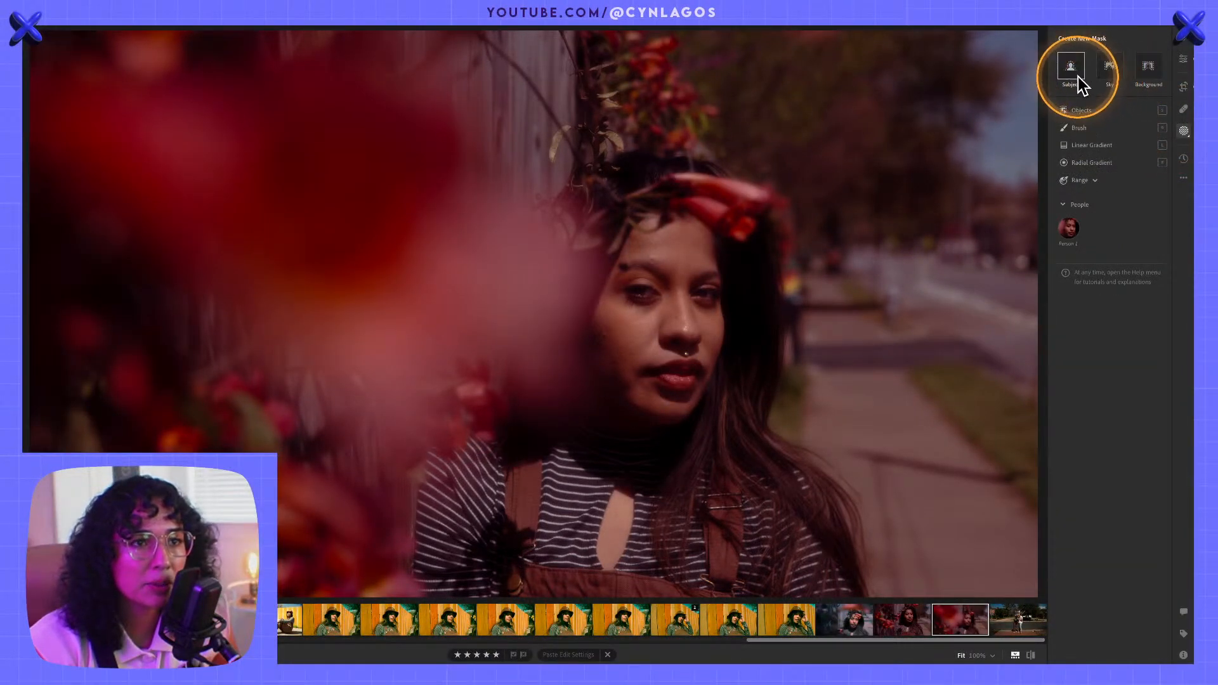
pyautogui.click(1101, 162)
pyautogui.moveTo(617, 255); pyautogui.dragTo(676, 316)
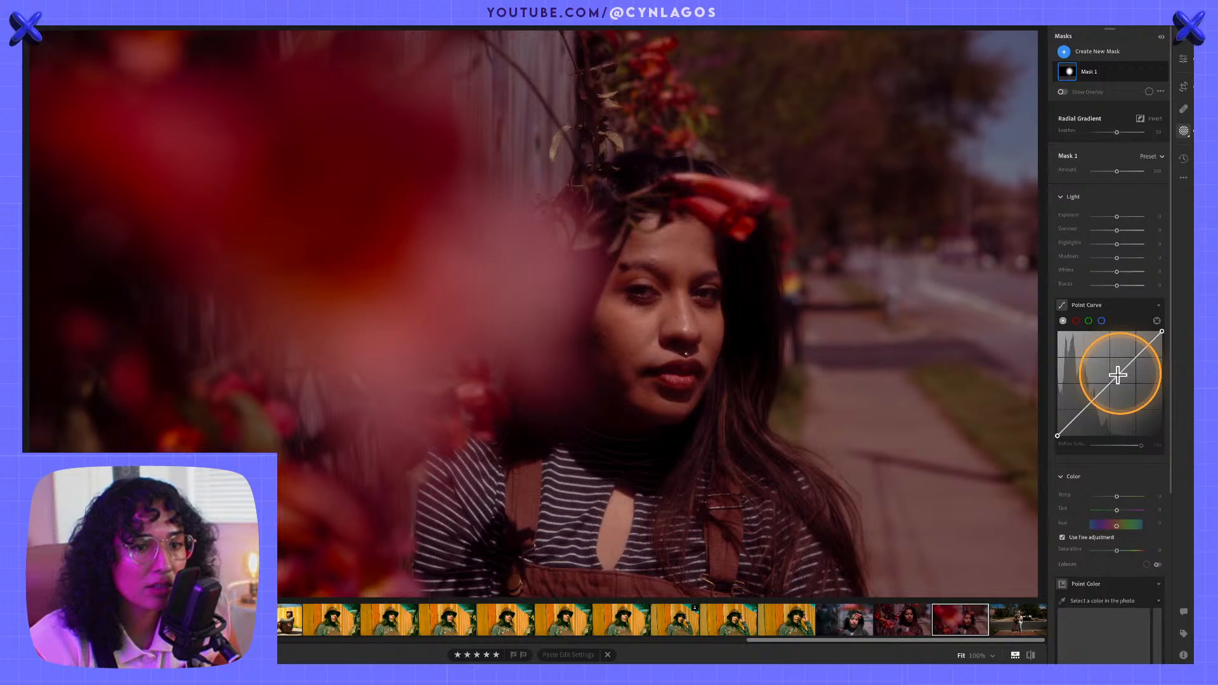
pyautogui.moveTo(1118, 376)
pyautogui.mouseDown()
pyautogui.moveTo(1107, 362)
pyautogui.moveTo(1079, 399)
pyautogui.moveTo(1108, 363)
pyautogui.mouseUp()
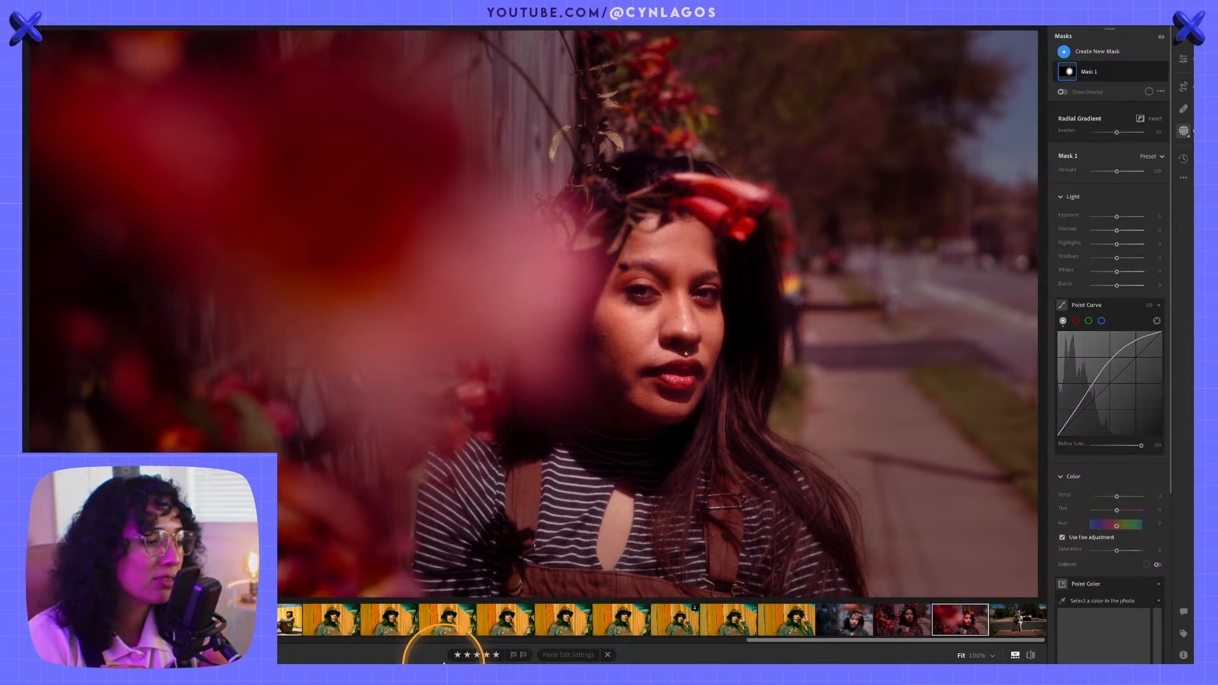
# - Review several yellow-fence portraits, then compare the three flower portraits for consistency
pyautogui.click(497, 622)
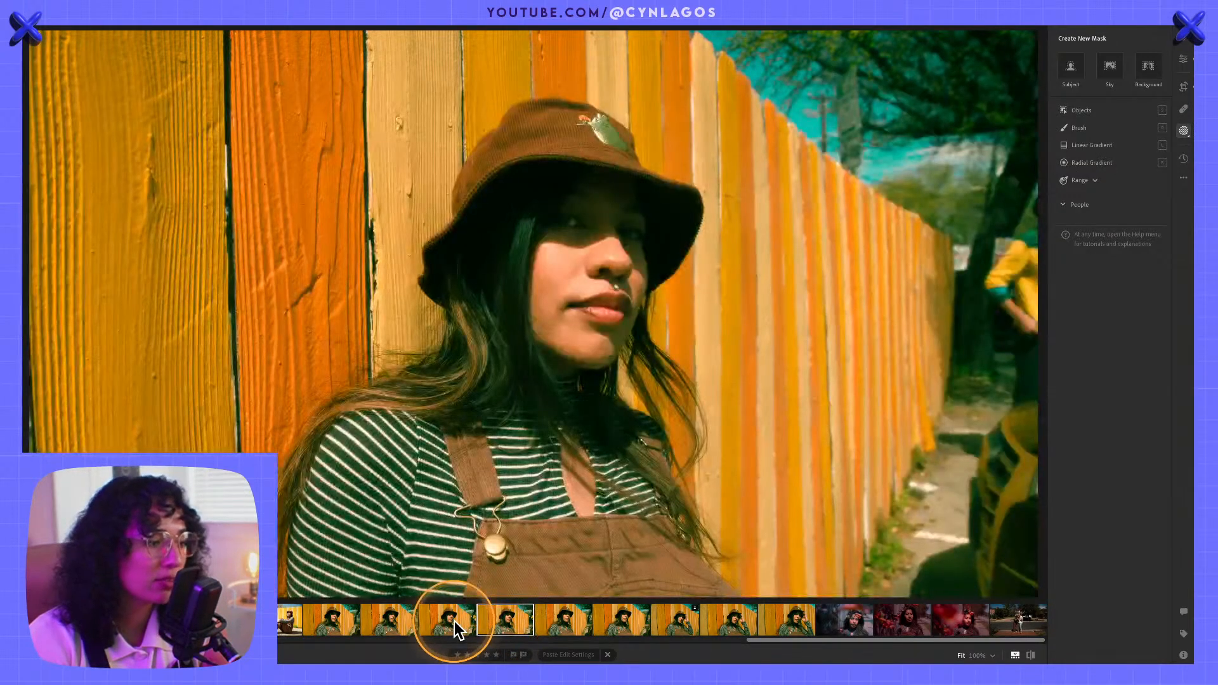
pyautogui.click(455, 621)
pyautogui.click(409, 621)
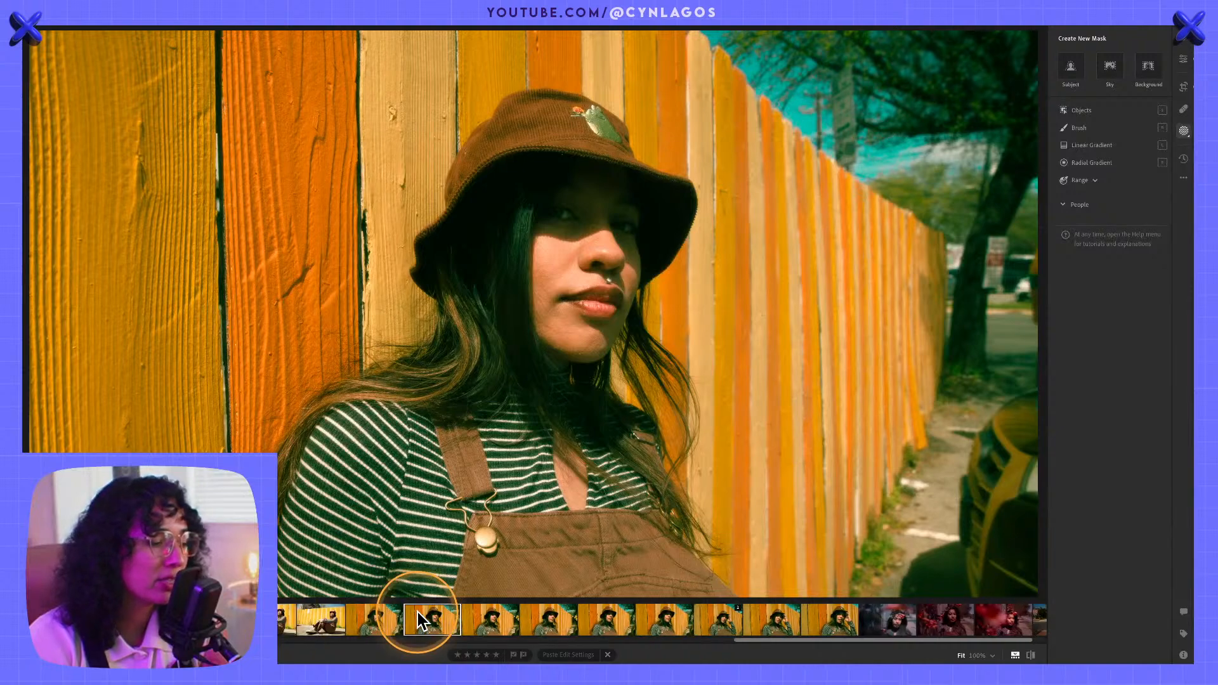
pyautogui.click(388, 620)
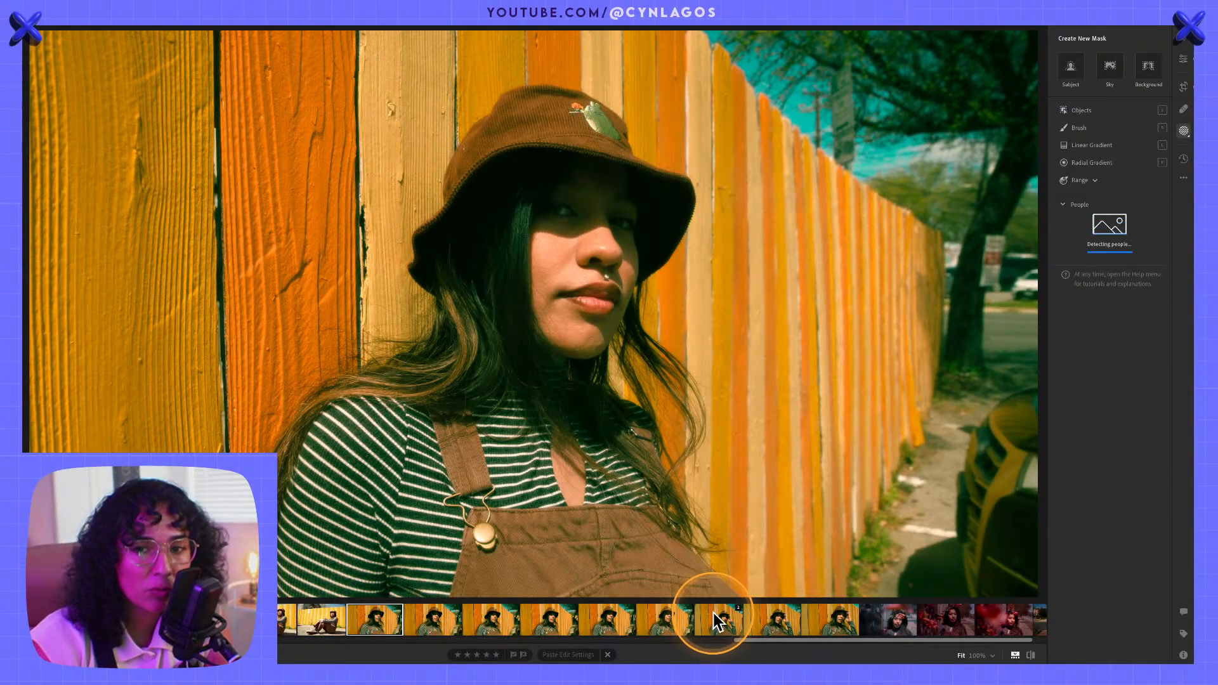
pyautogui.click(896, 626)
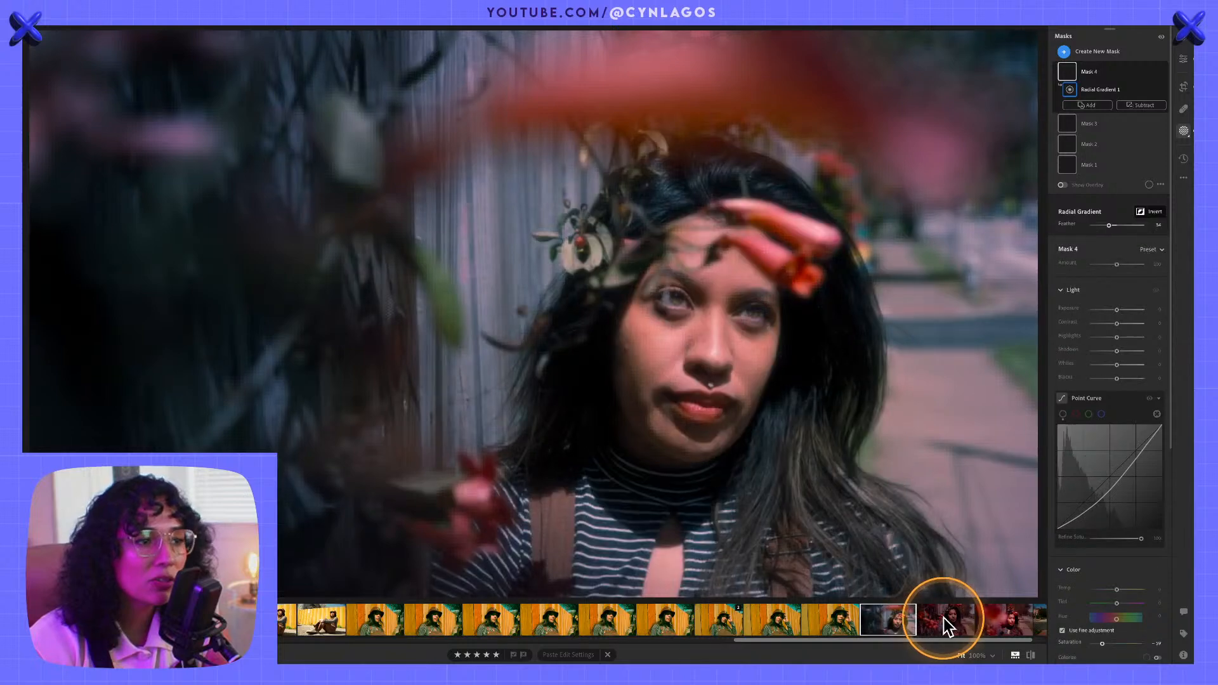
pyautogui.click(943, 618)
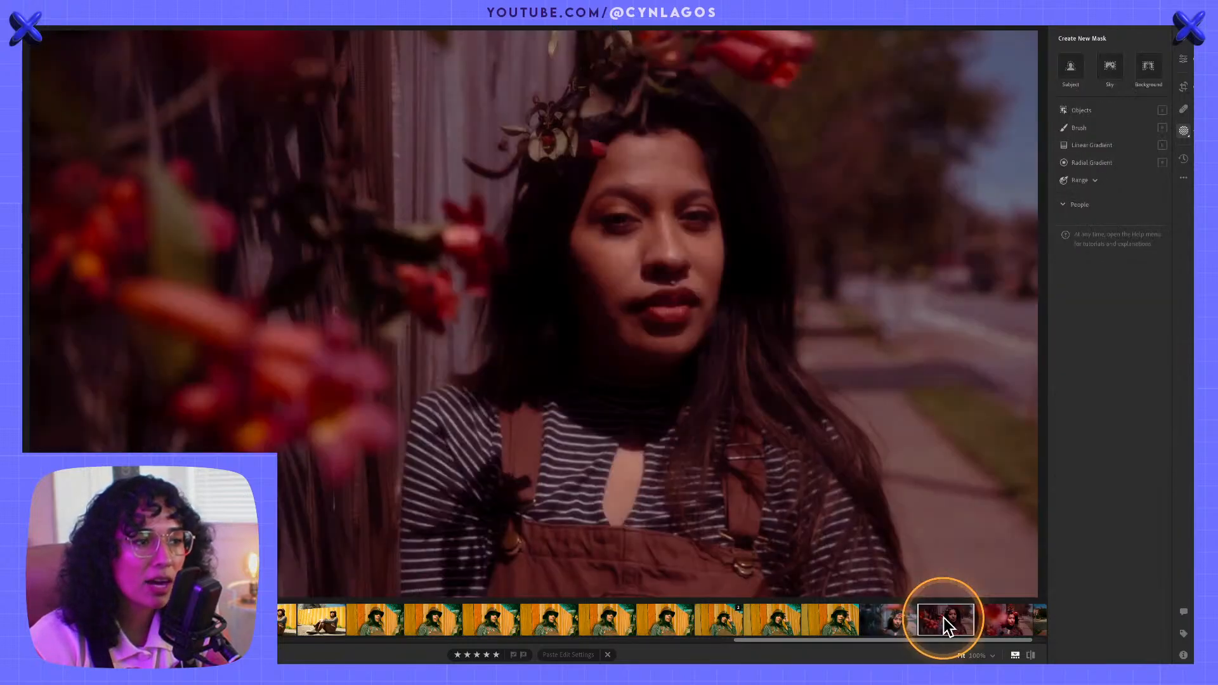
pyautogui.click(996, 621)
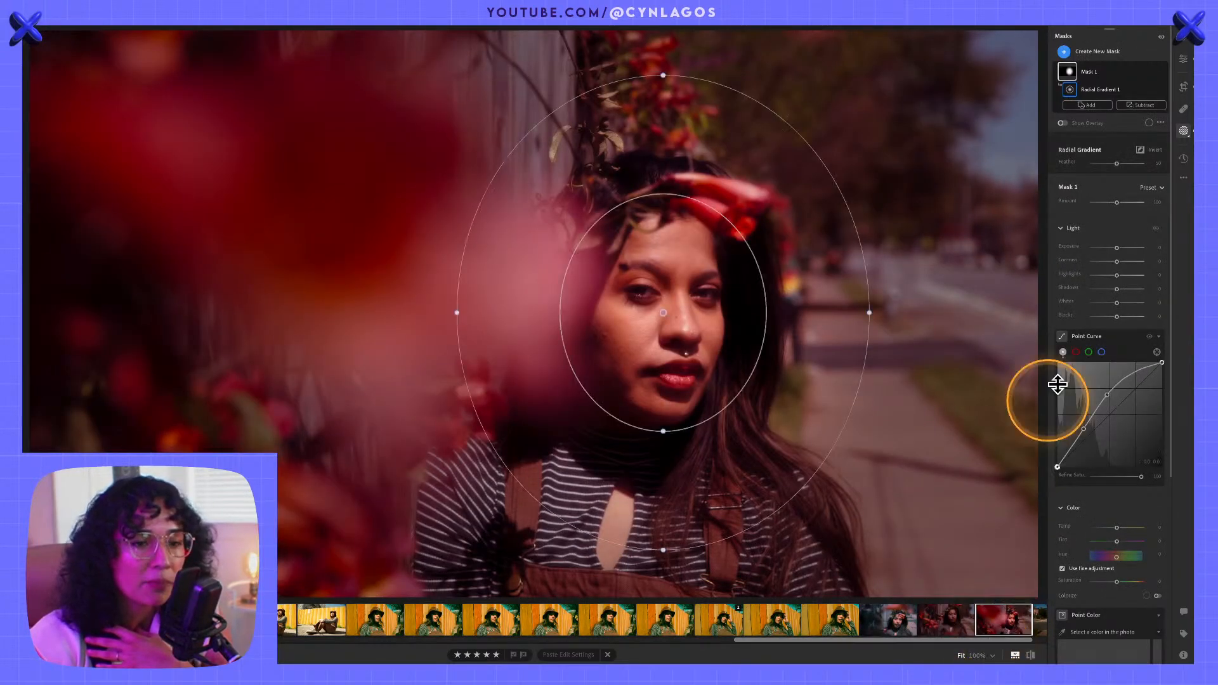
# - Lift the darker tones on the point curve of the face's radial gradient mask
pyautogui.moveTo(1082, 430); pyautogui.dragTo(1087, 383)
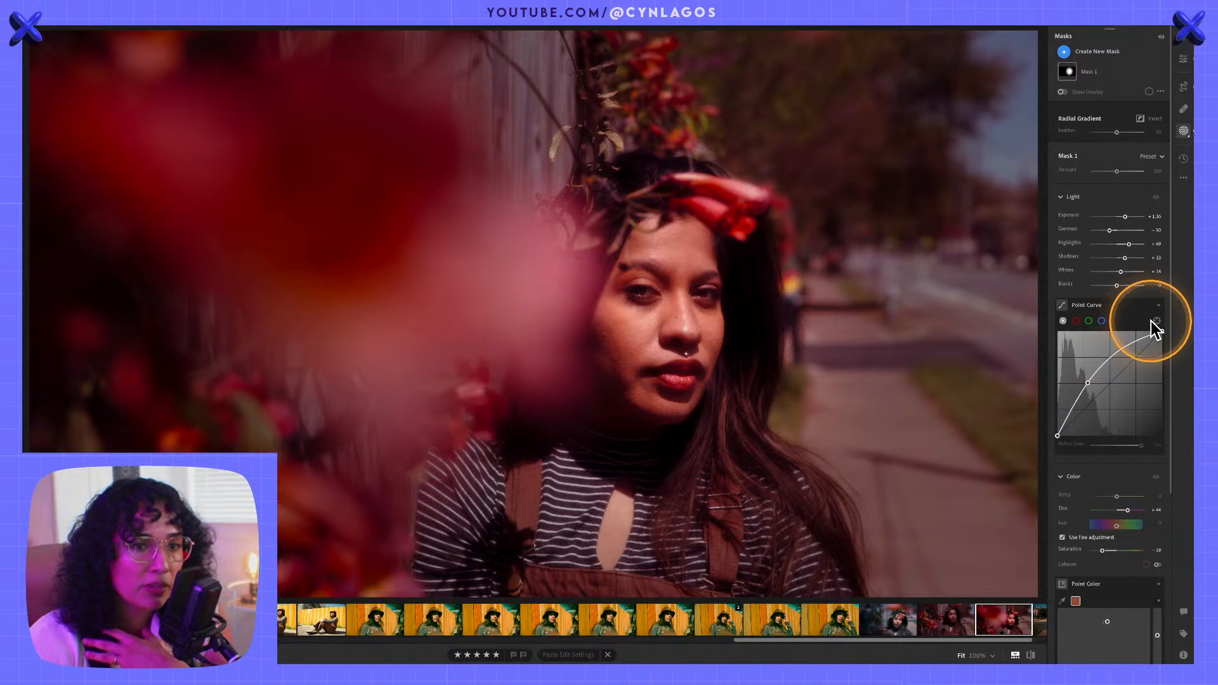
pyautogui.click(1066, 306)
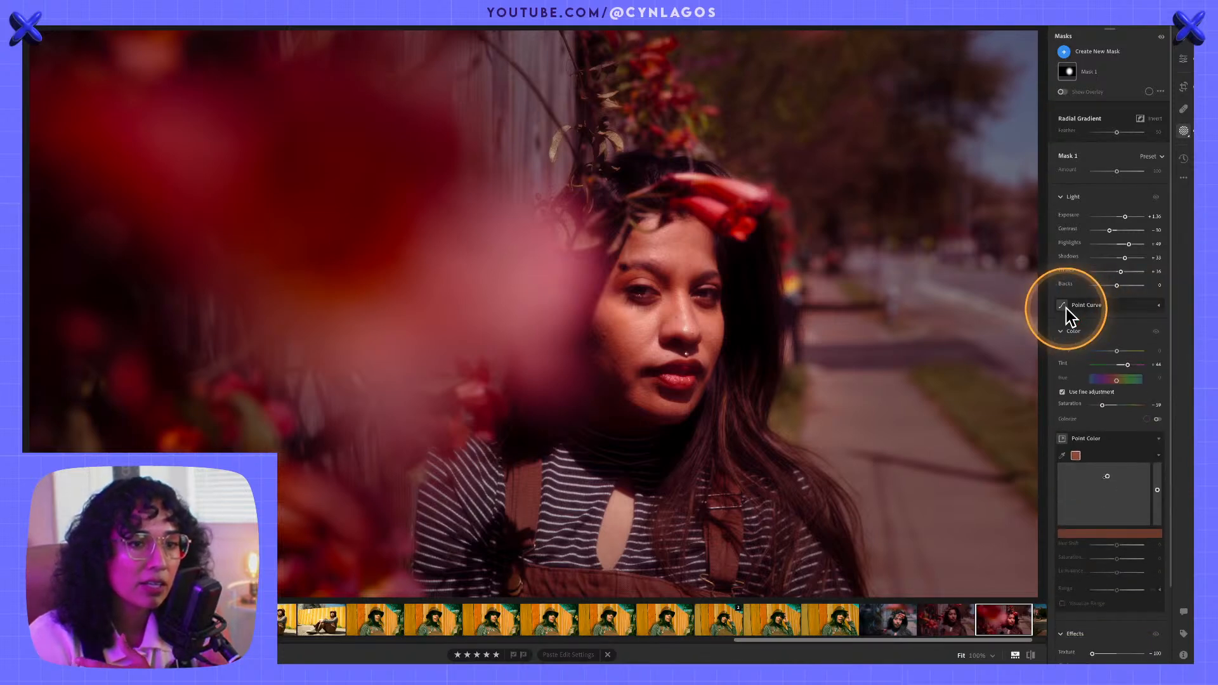
pyautogui.click(1064, 306)
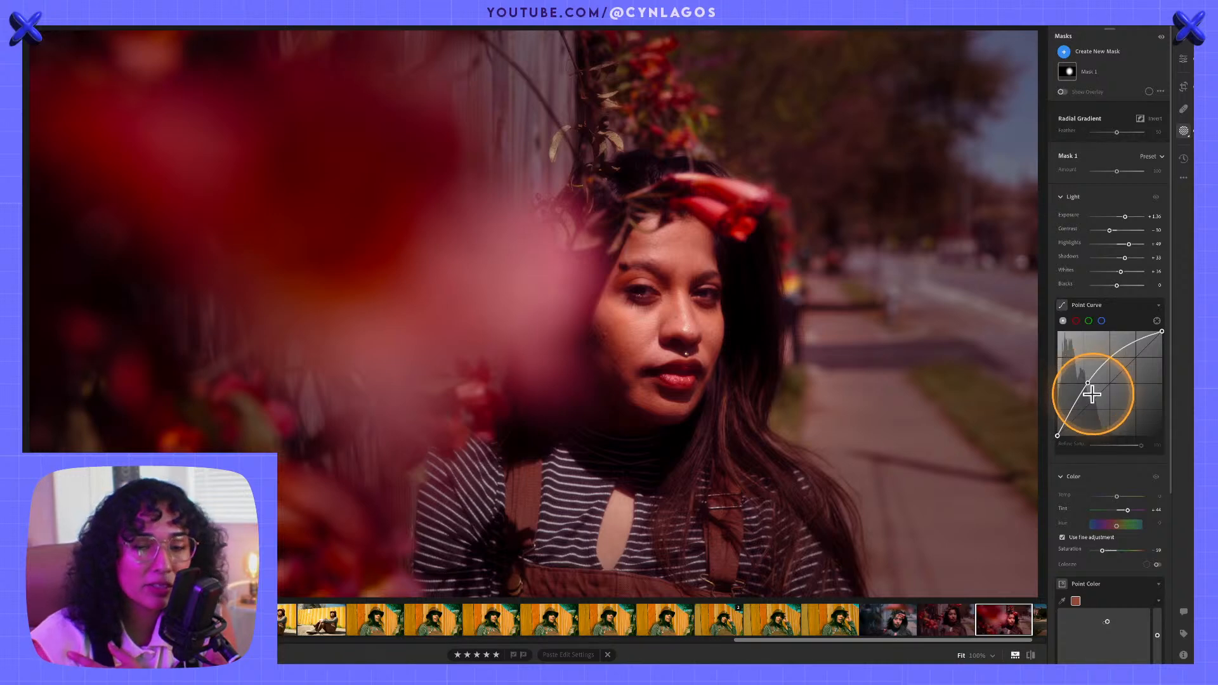
# - Review the two-person street photo, a yellow-fence close-up and the other flower portraits, returning to the blue-toned flower portrait
pyautogui.moveTo(966, 641); pyautogui.dragTo(1038, 634)
pyautogui.click(1022, 618)
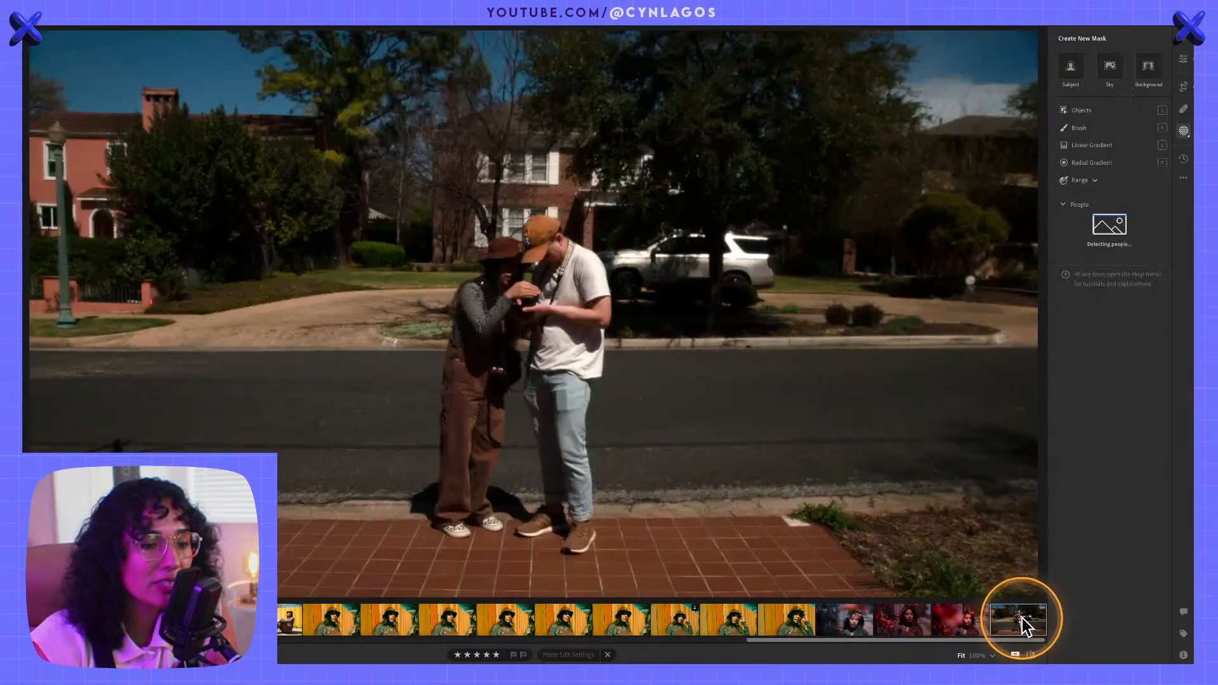
pyautogui.scroll(5, 318, 624)
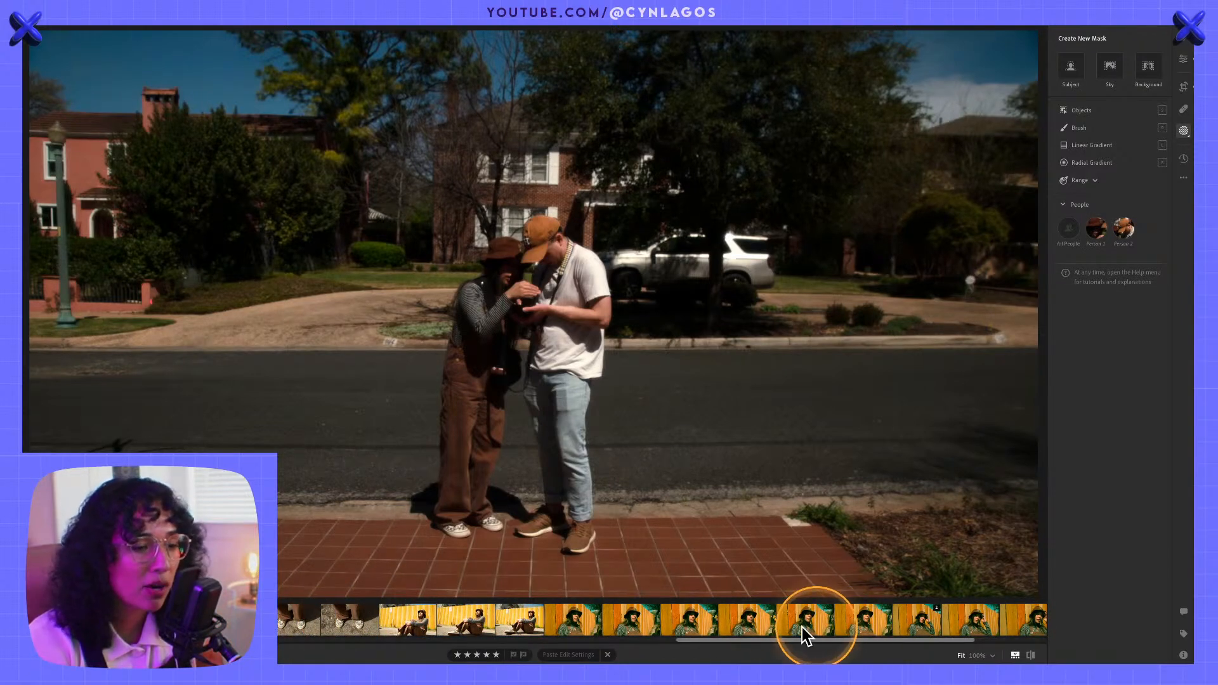
pyautogui.scroll(5, 302, 621)
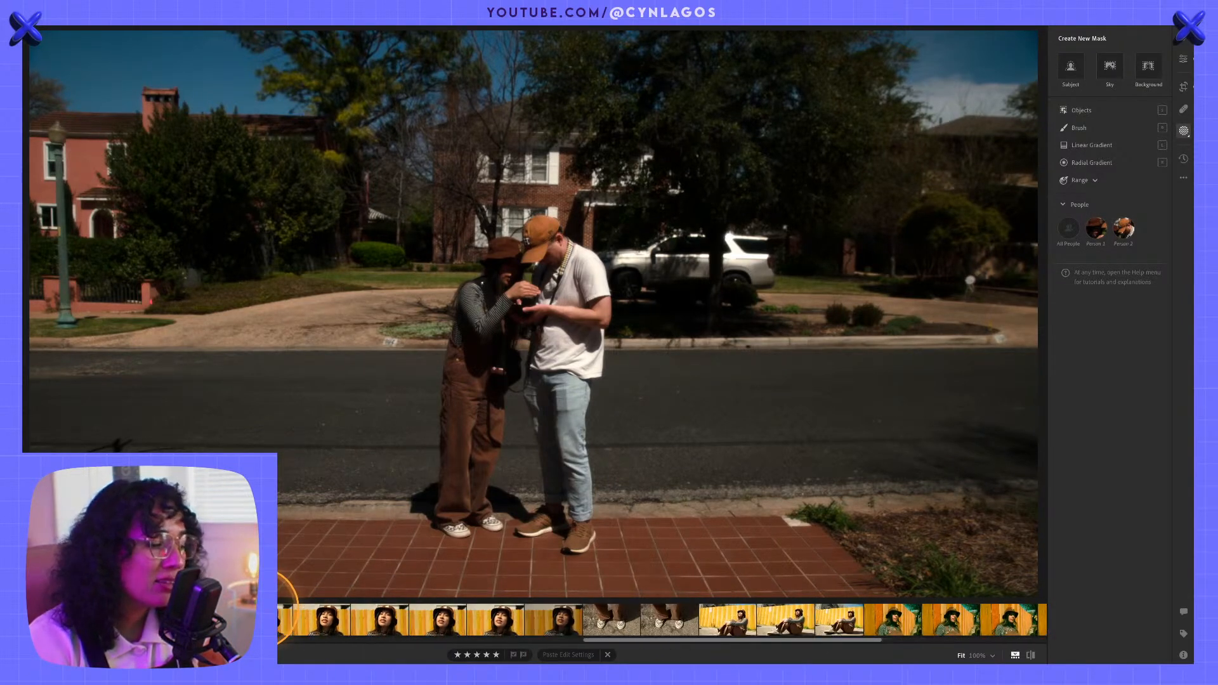
pyautogui.click(367, 619)
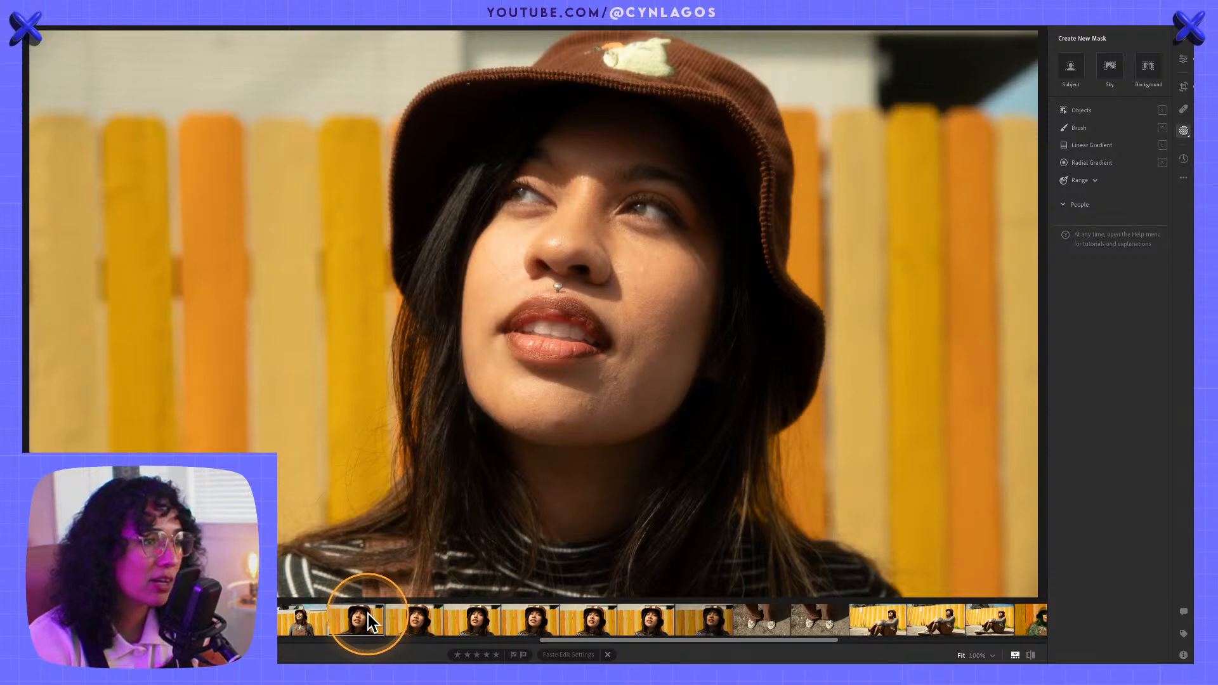
pyautogui.scroll(-10, 371, 621)
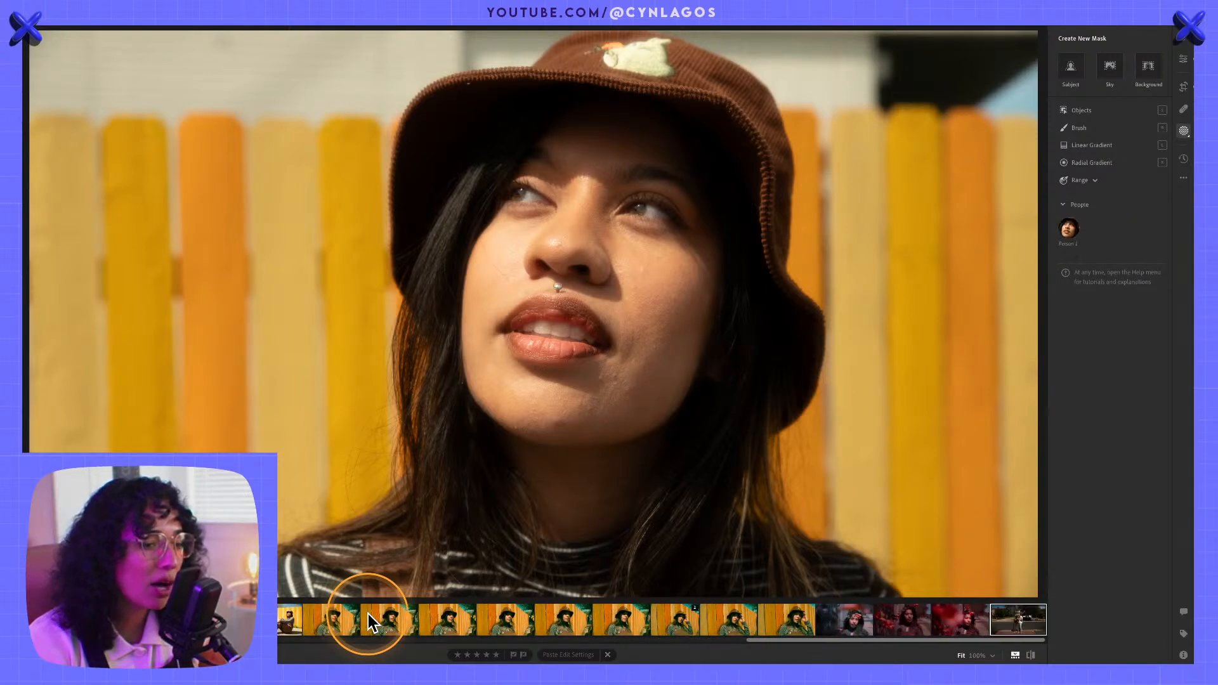
pyautogui.click(896, 618)
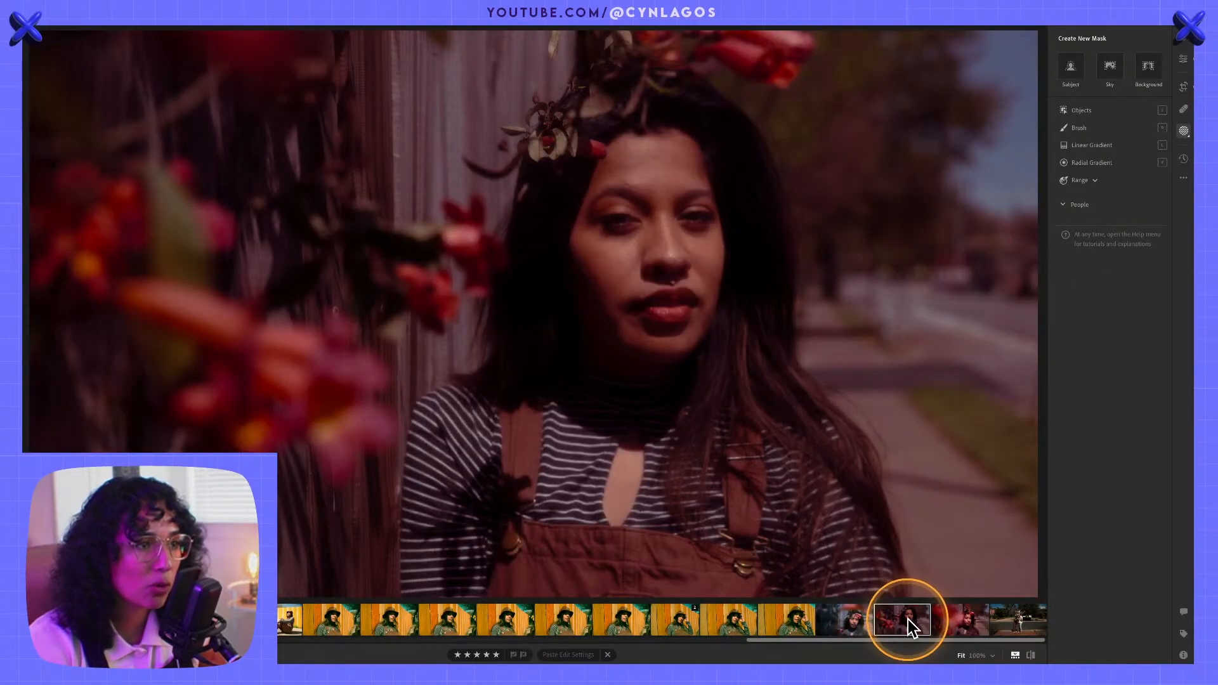
pyautogui.click(848, 630)
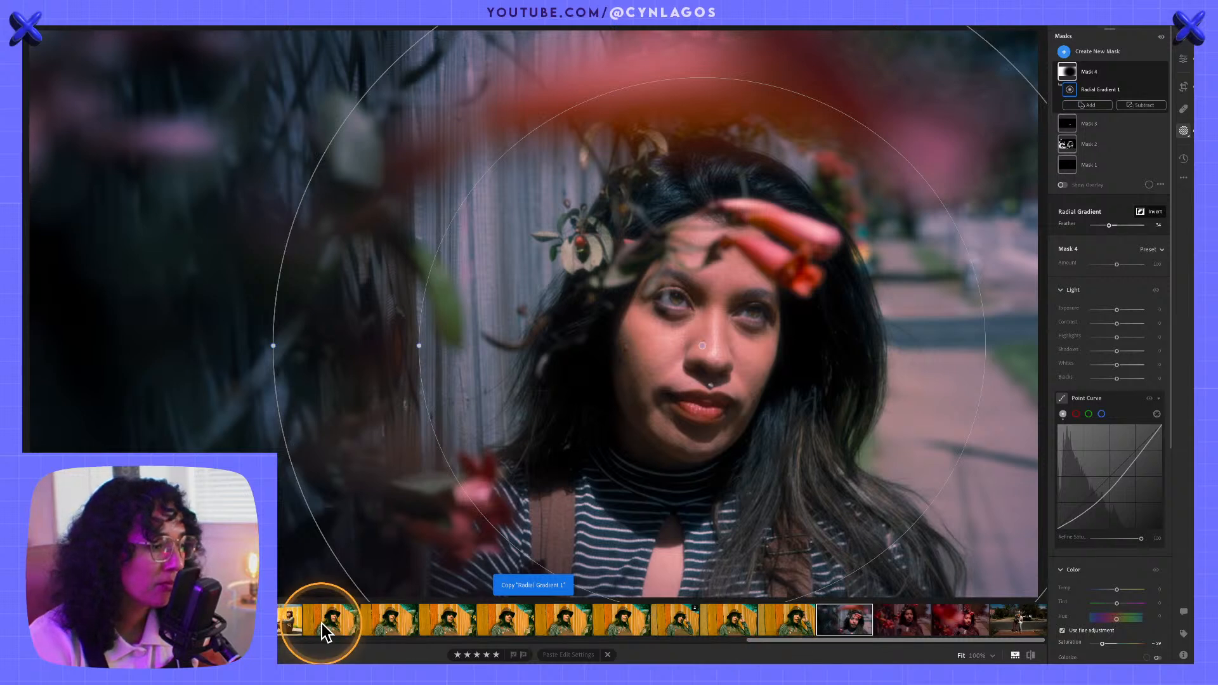
pyautogui.scroll(5, 325, 622)
pyautogui.scroll(5, 325, 620)
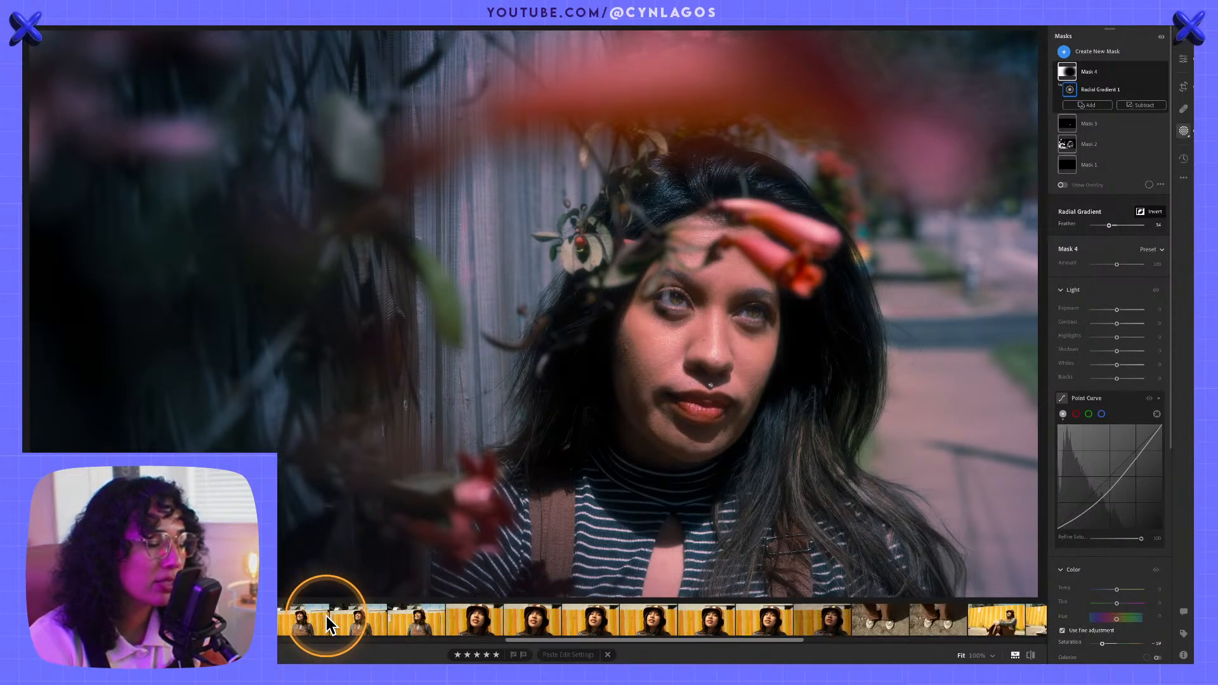
# - Save the blue-toned flower portrait's edit as a preset named Rose Portrait in the Cynlagos group and show it in the preset list
pyautogui.click(1184, 45)
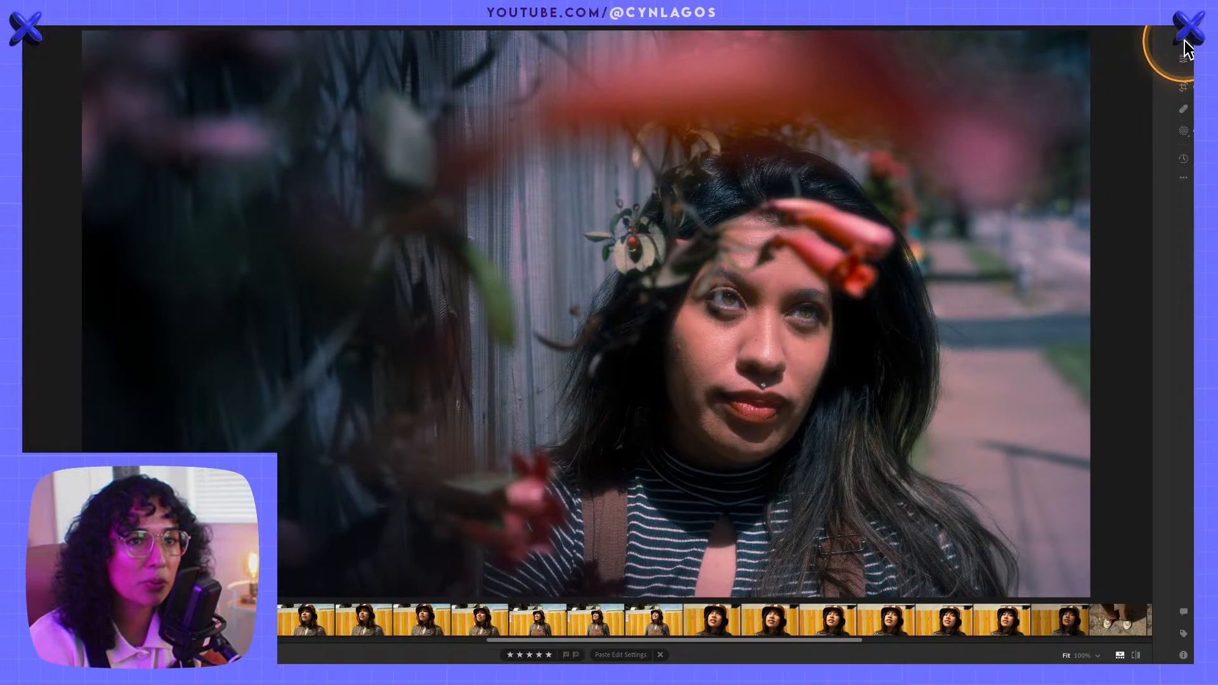
pyautogui.click(1186, 40)
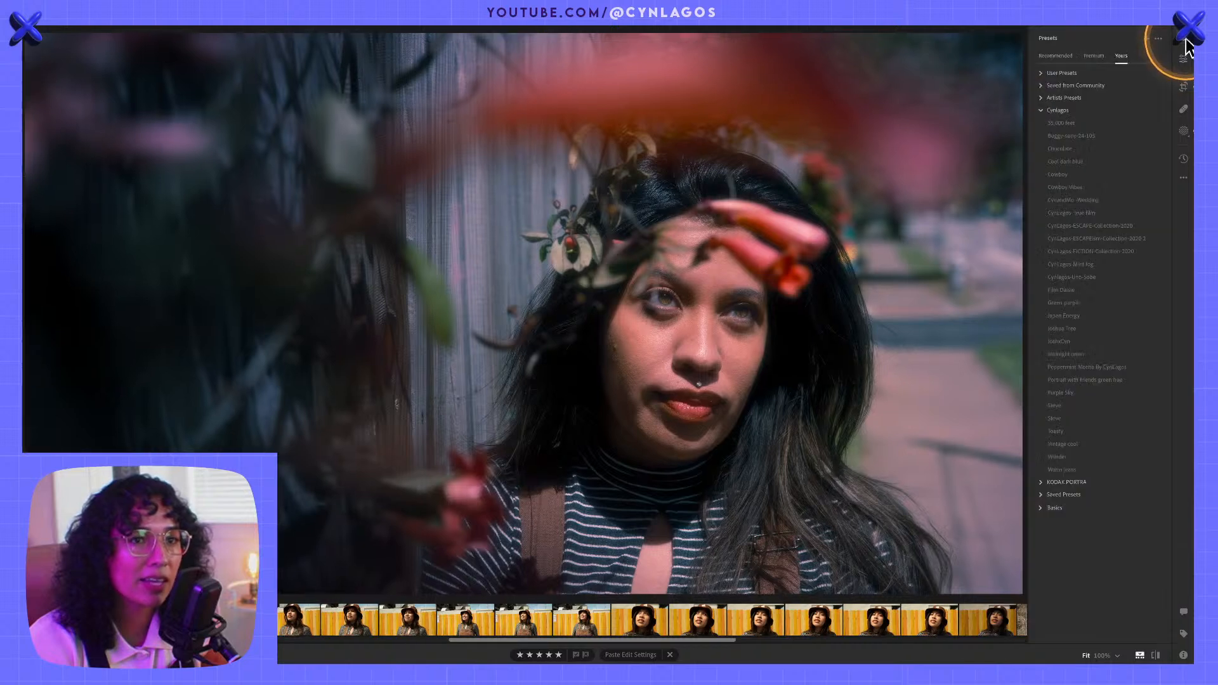
pyautogui.click(1046, 109)
pyautogui.click(1043, 109)
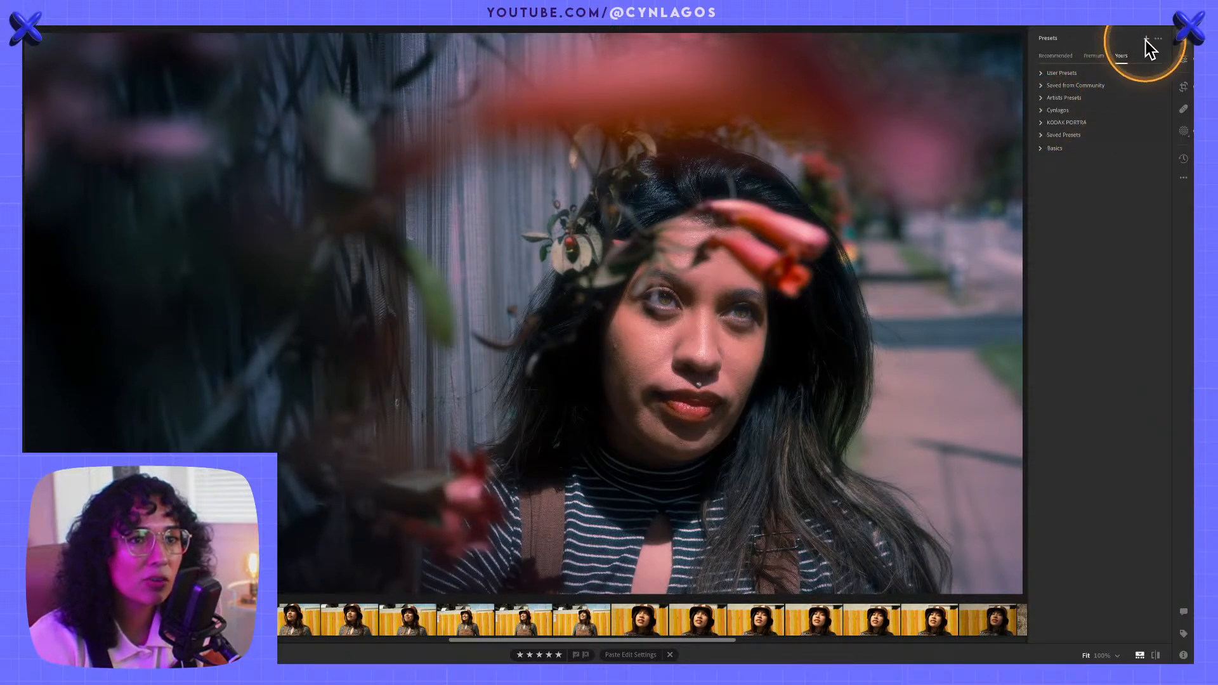
pyautogui.click(1147, 38)
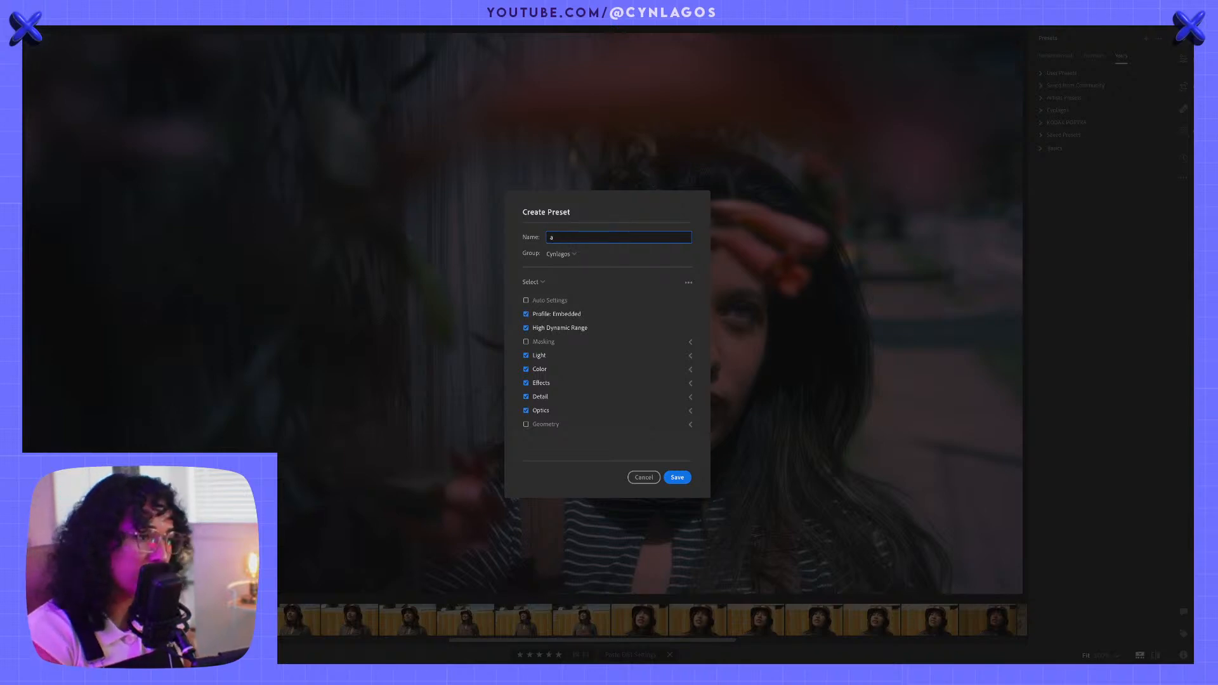
pyautogui.press('BackSpace')
pyautogui.write('Rose')
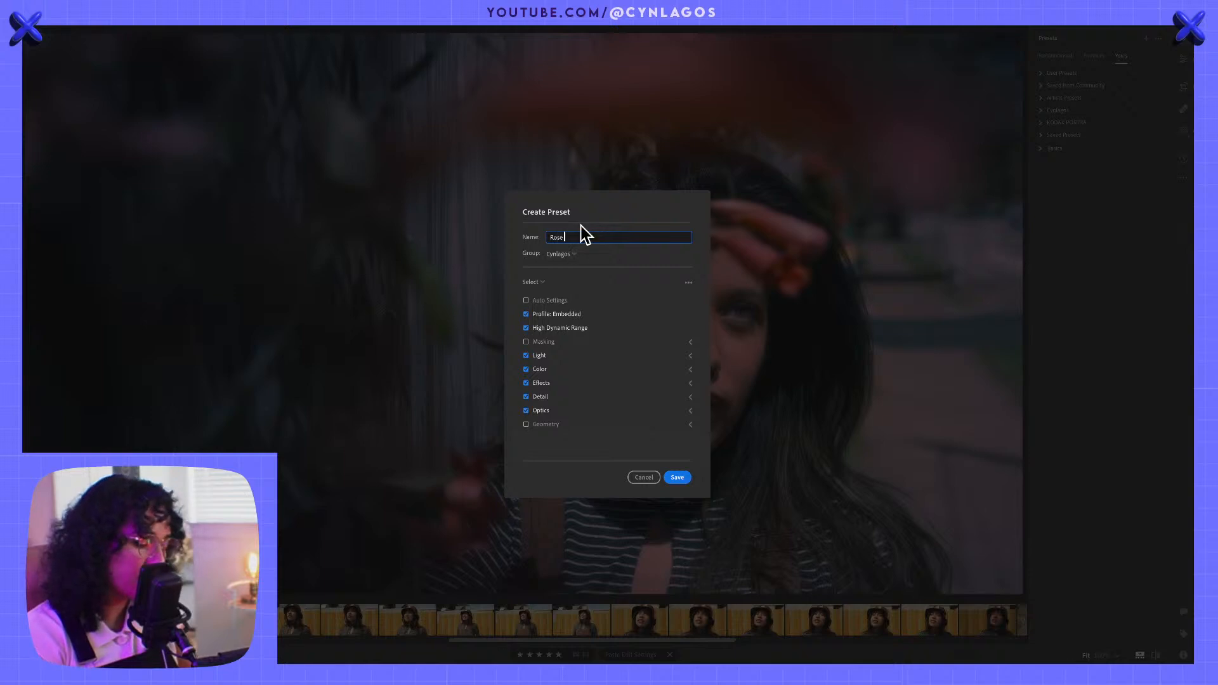
pyautogui.write(' Portrait')
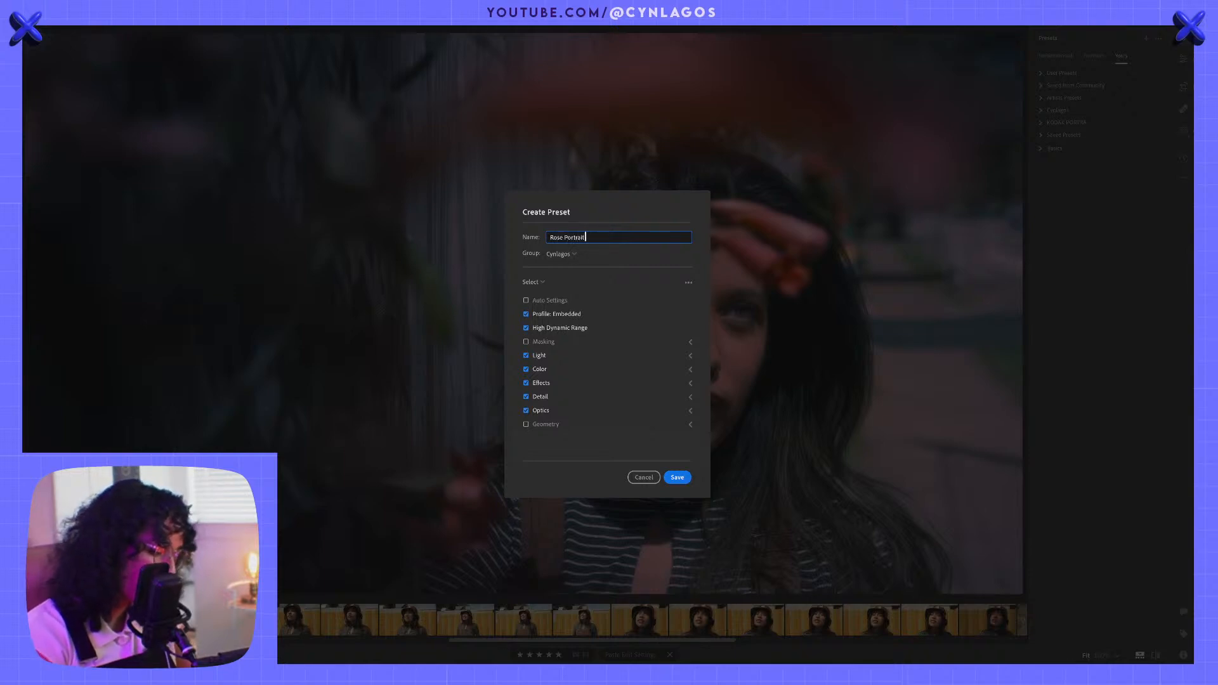
pyautogui.press('Return')
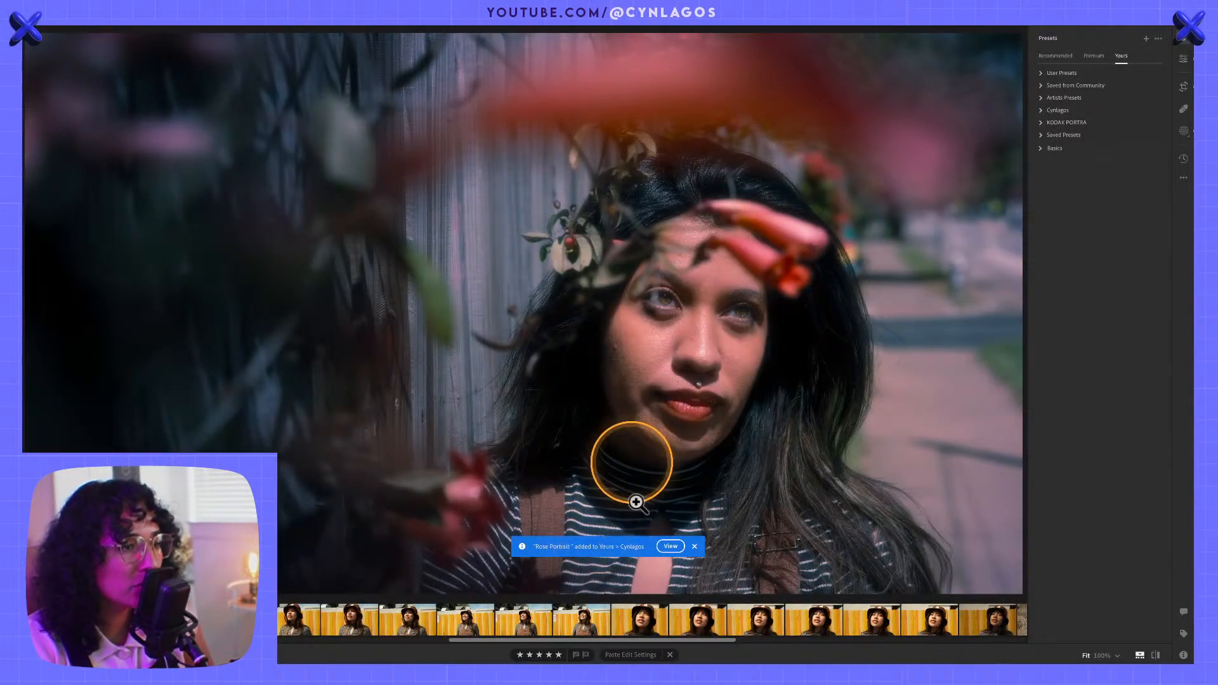
pyautogui.scroll(2, 424, 609)
pyautogui.scroll(1, 424, 612)
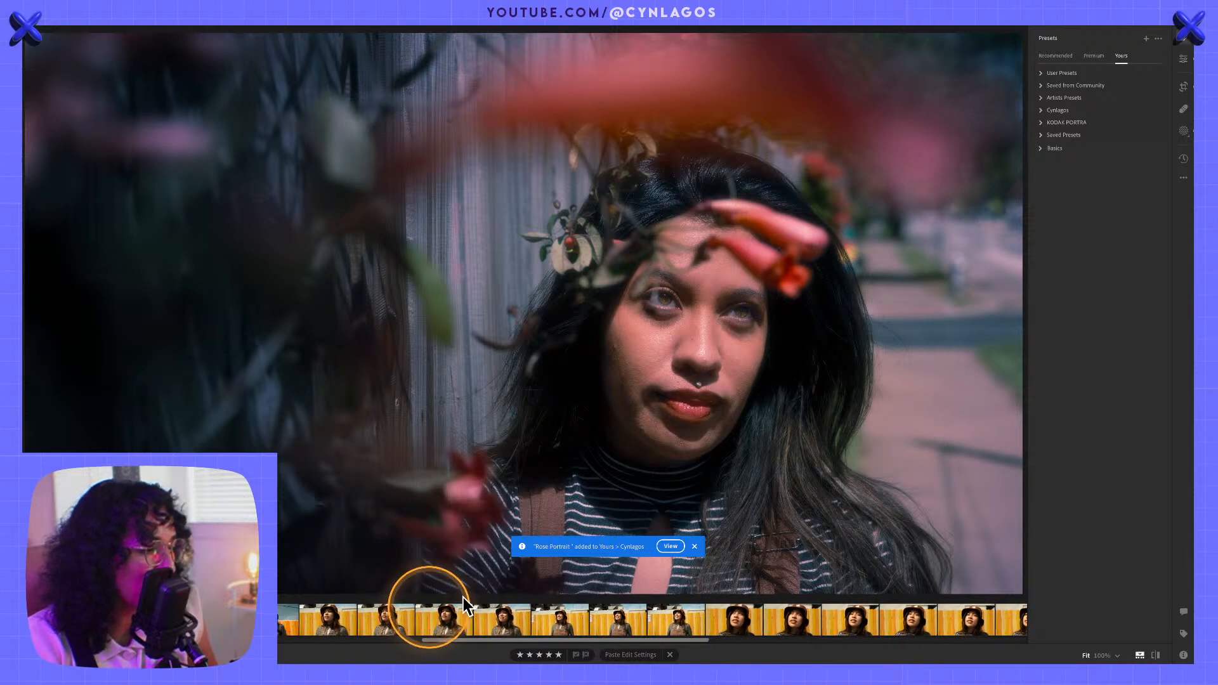
pyautogui.click(671, 546)
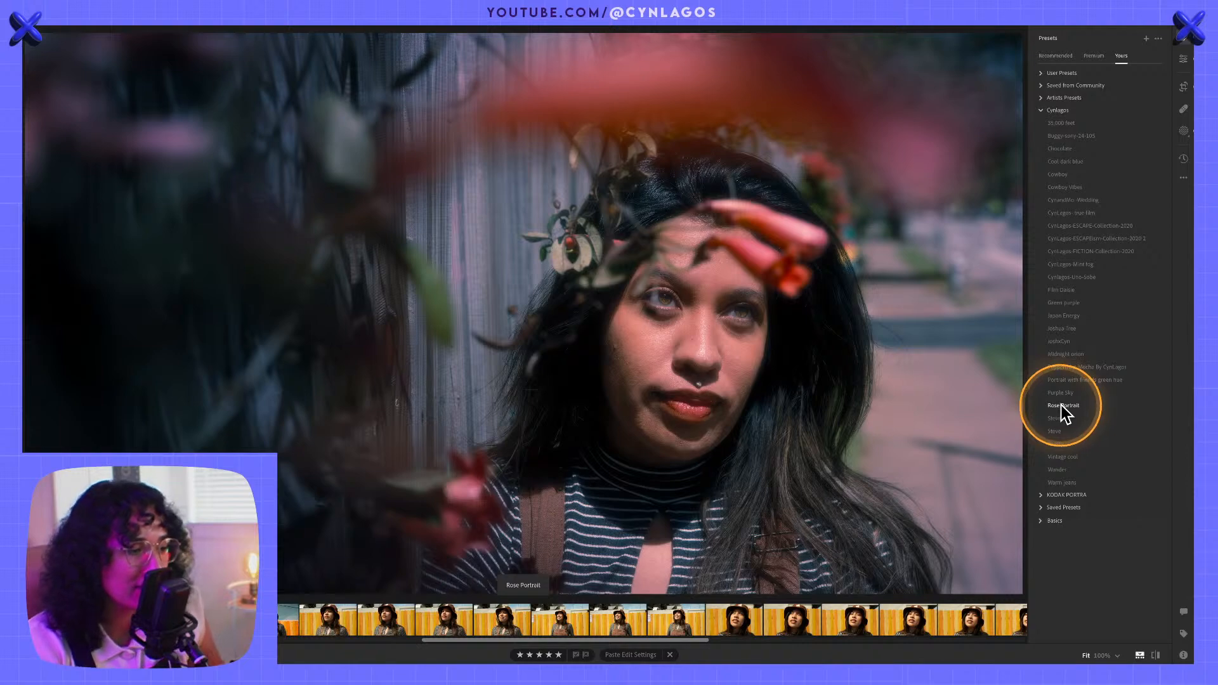
# - Try saved presets including Rose Portrait on the smiling yellow-fence portrait, settle on Cowboy Vibes and copy the edit settings
pyautogui.click(571, 619)
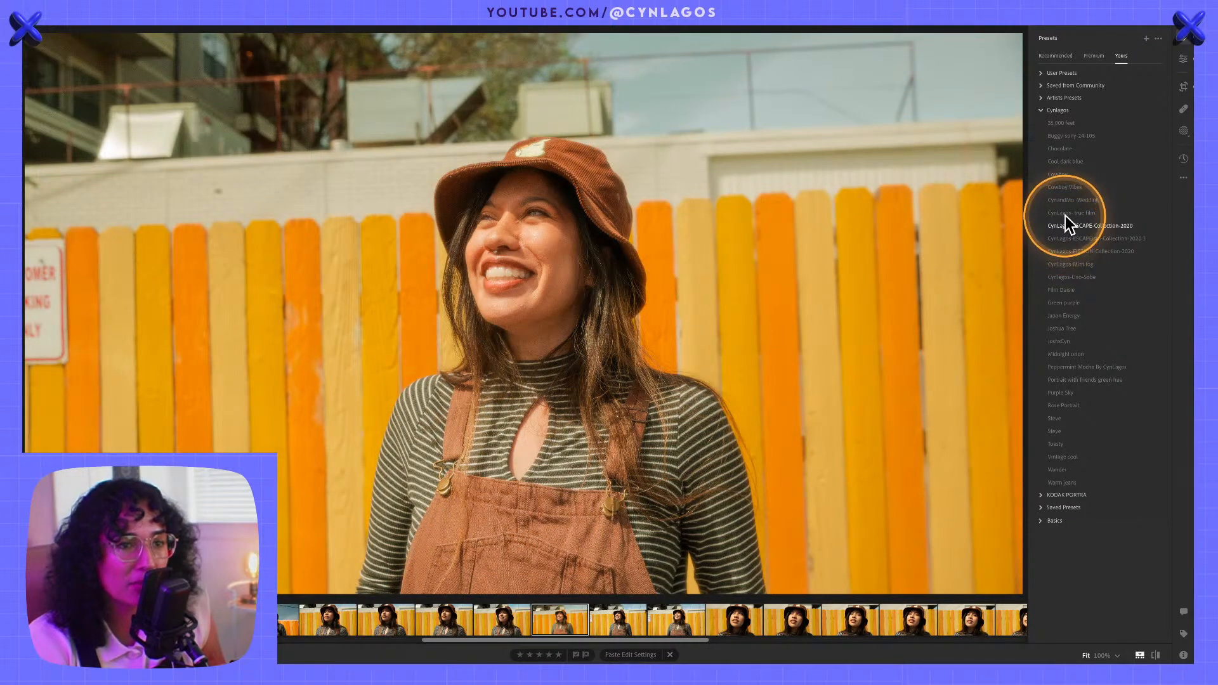
pyautogui.click(1064, 216)
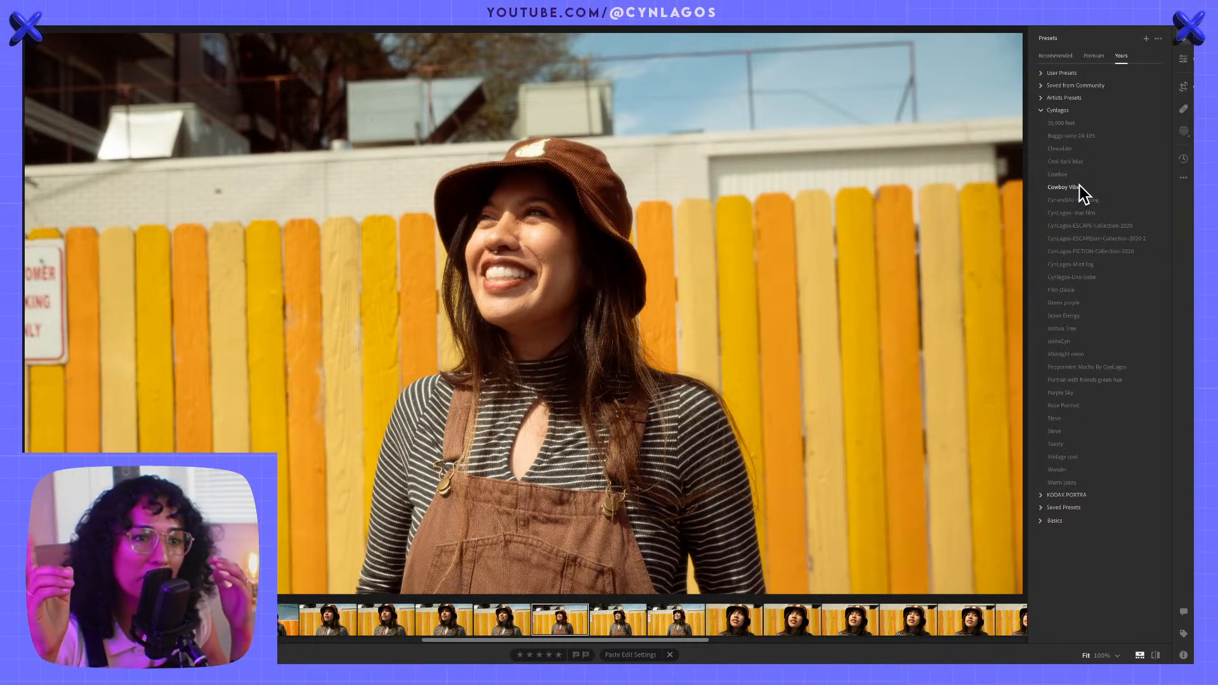
pyautogui.click(1079, 185)
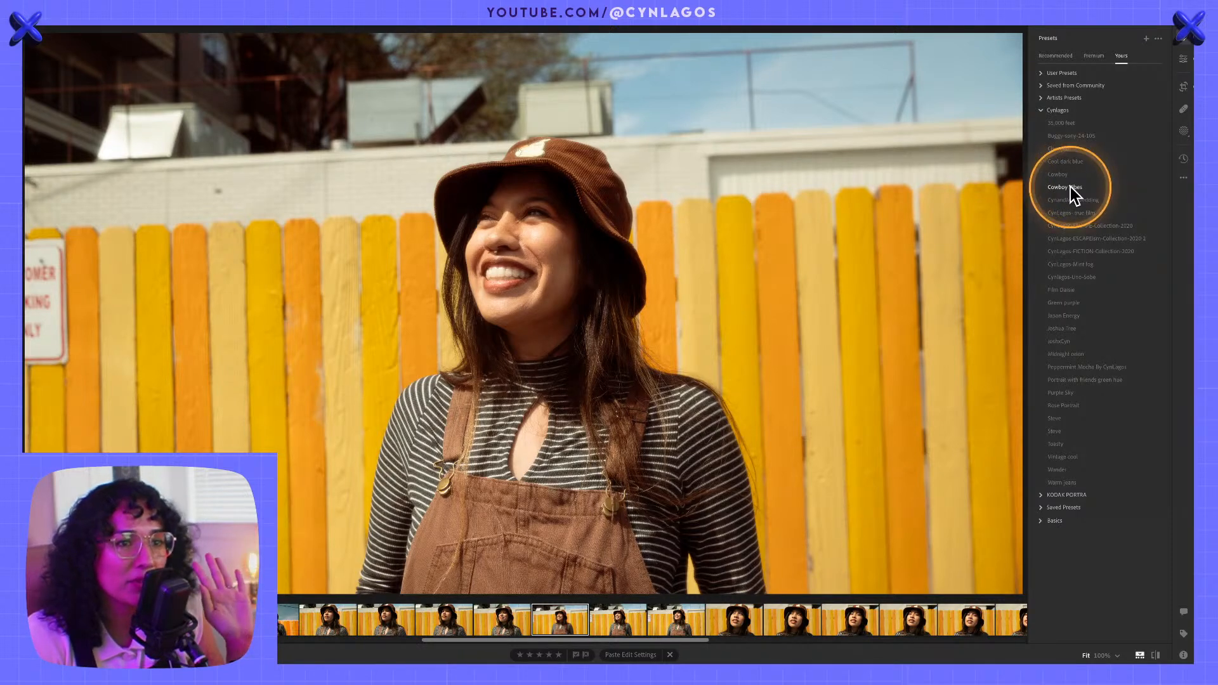
pyautogui.click(1071, 173)
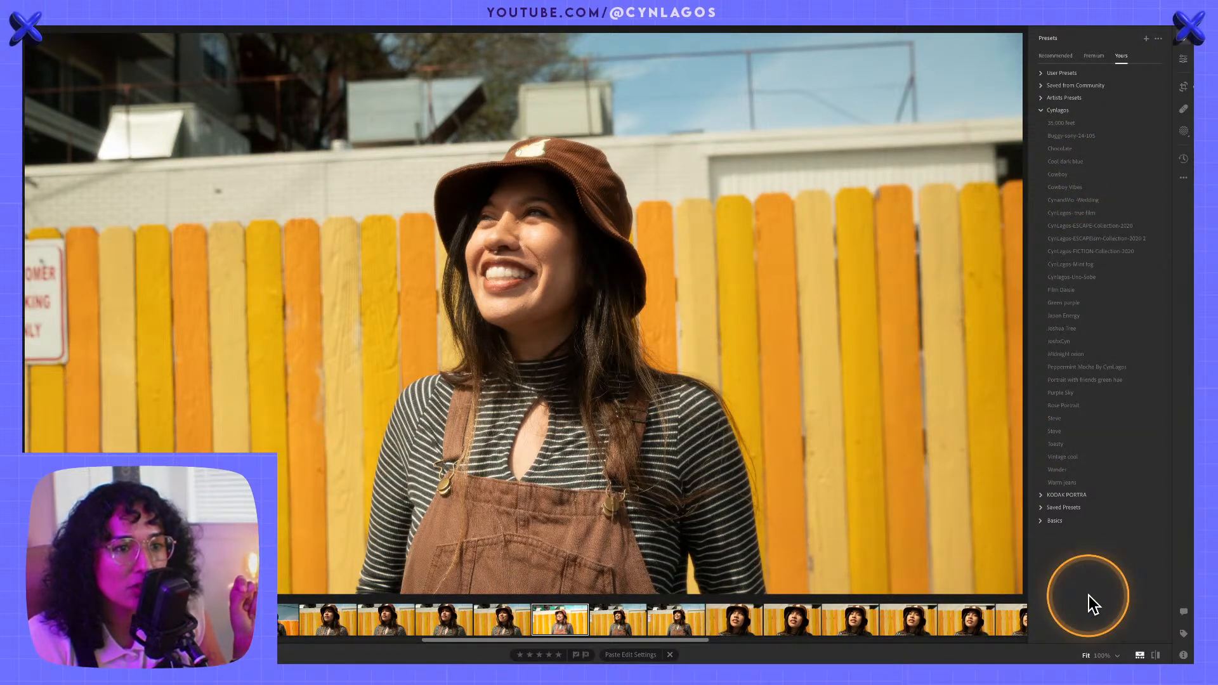
pyautogui.click(1078, 406)
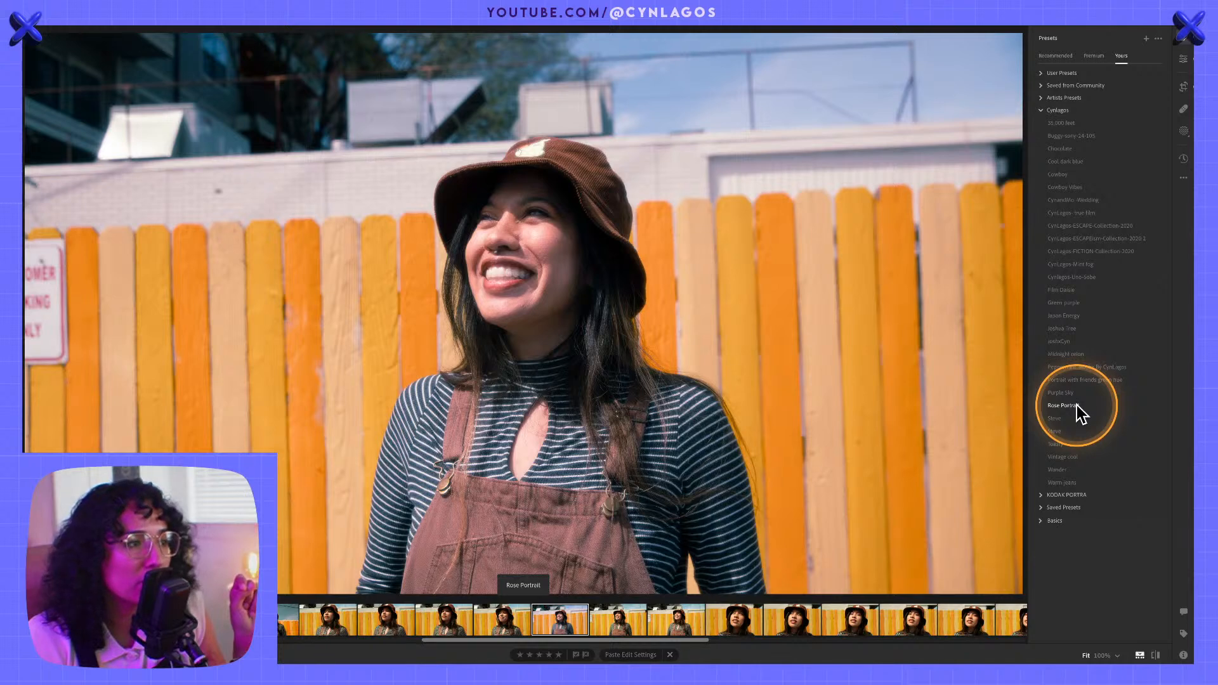
pyautogui.click(1077, 406)
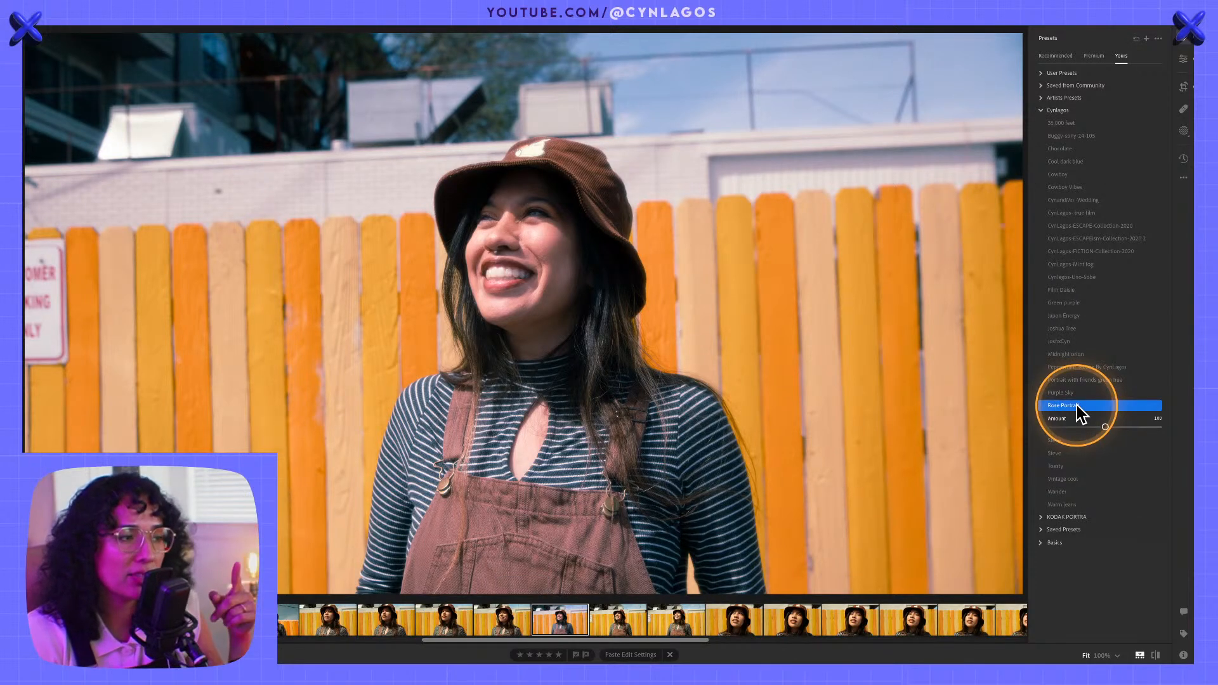
pyautogui.click(1064, 185)
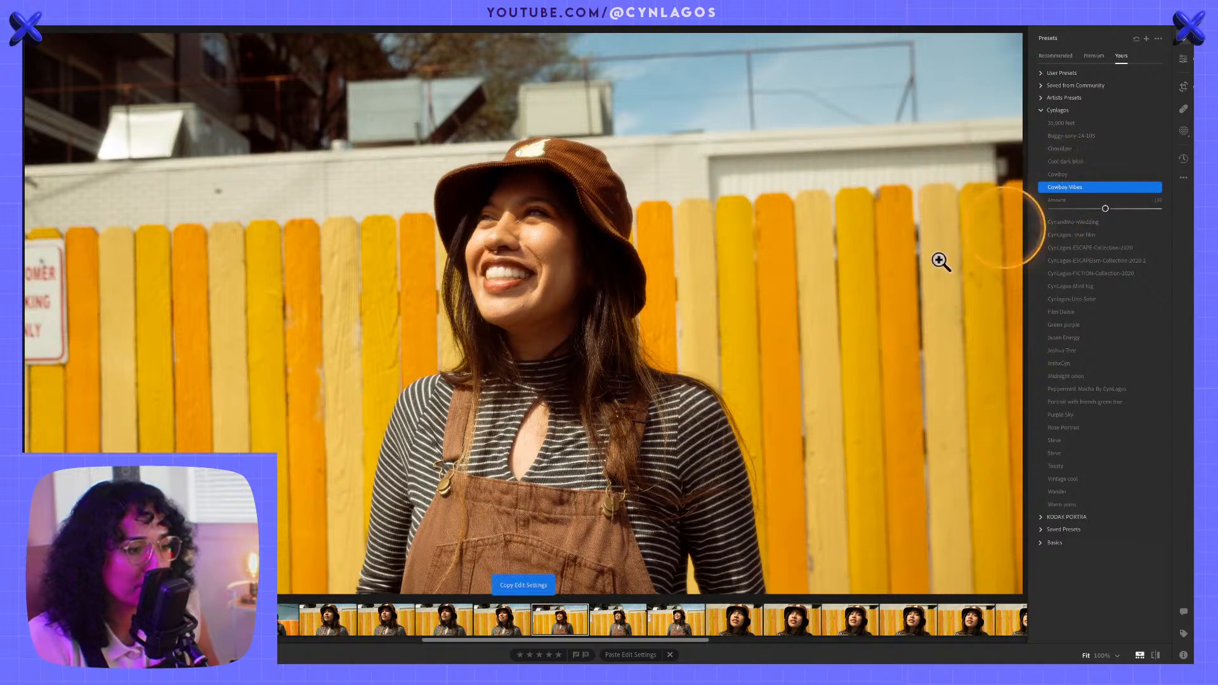
# - Apply the Cowboy preset to the low-angle portrait against the sky and review the neighboring yellow-fence portraits
pyautogui.click(283, 623)
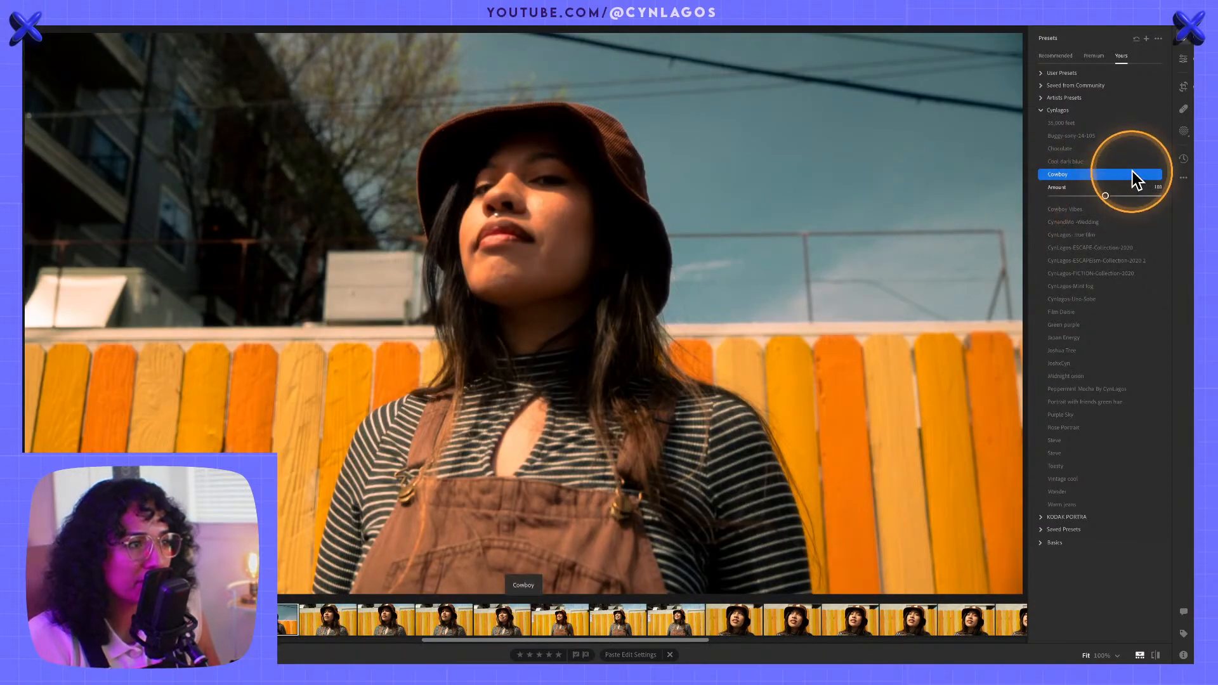
pyautogui.click(390, 618)
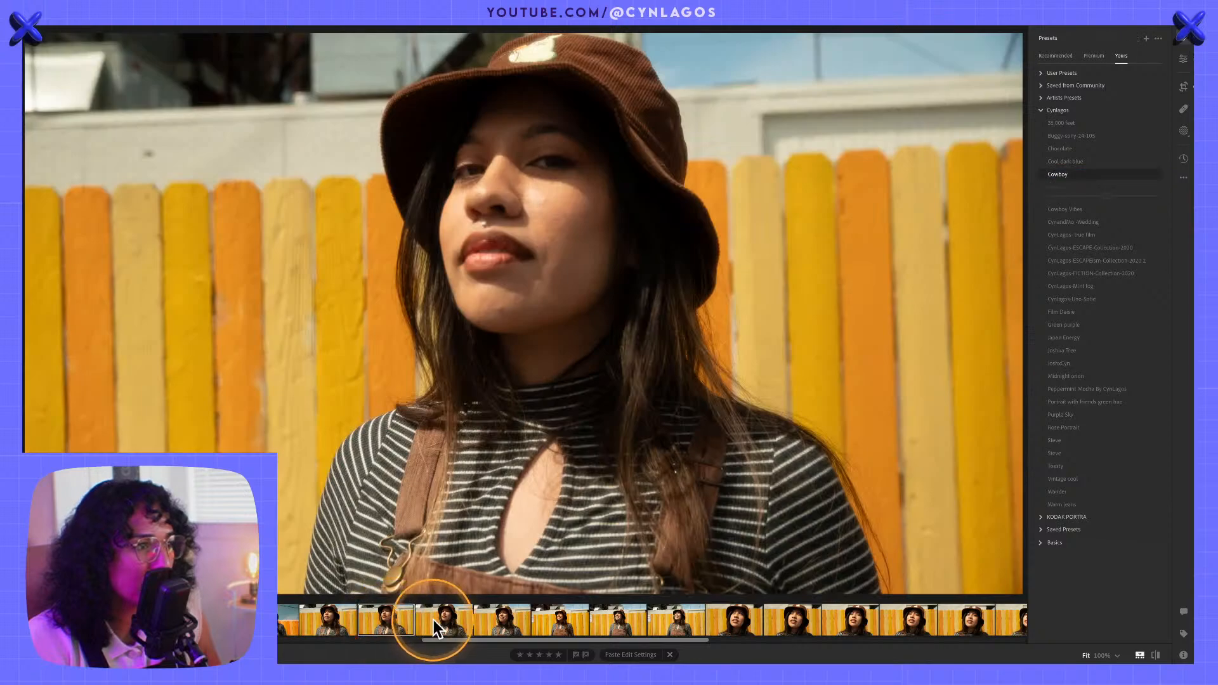
pyautogui.click(443, 621)
pyautogui.click(507, 621)
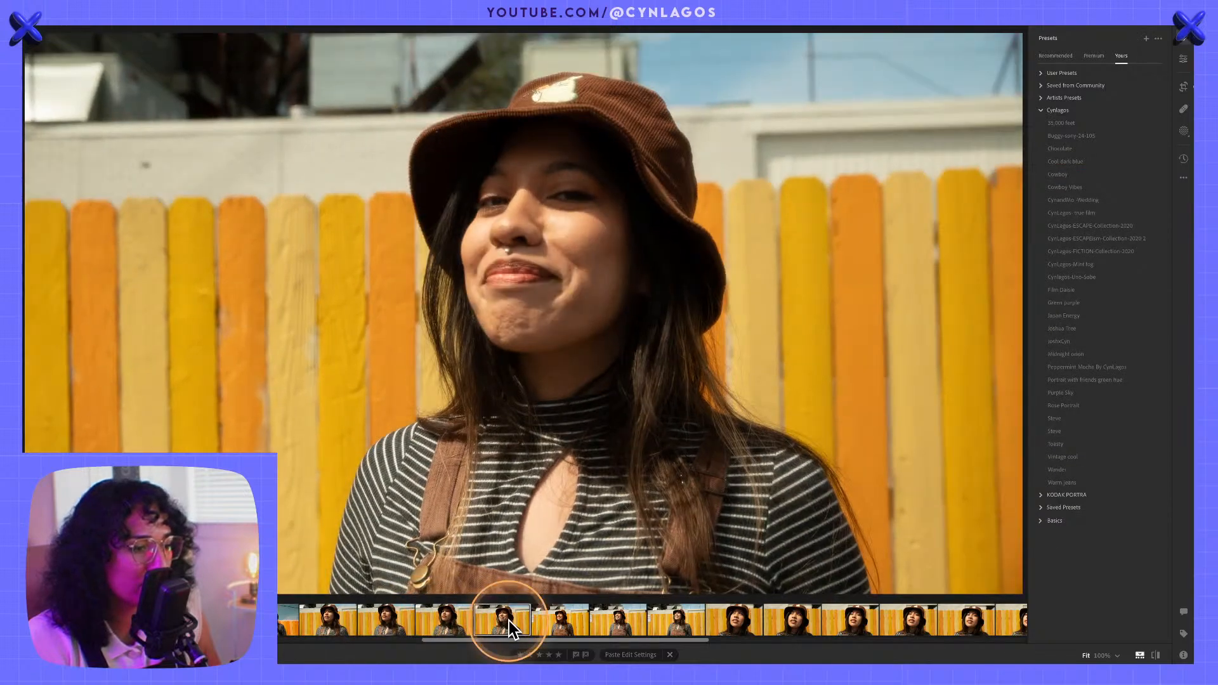
# - Increase the Cowboy Vibes preset amount on the smiling yellow-fence portrait and rate the photo five stars
pyautogui.click(550, 620)
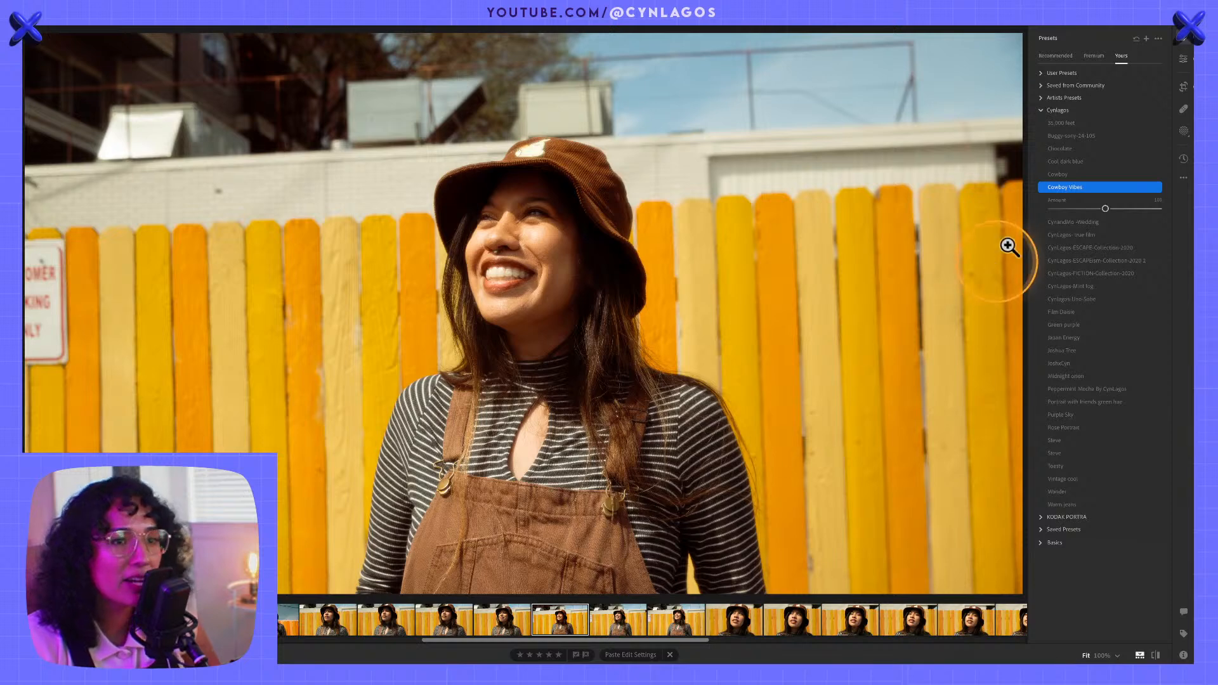
pyautogui.moveTo(1105, 209); pyautogui.dragTo(1138, 209)
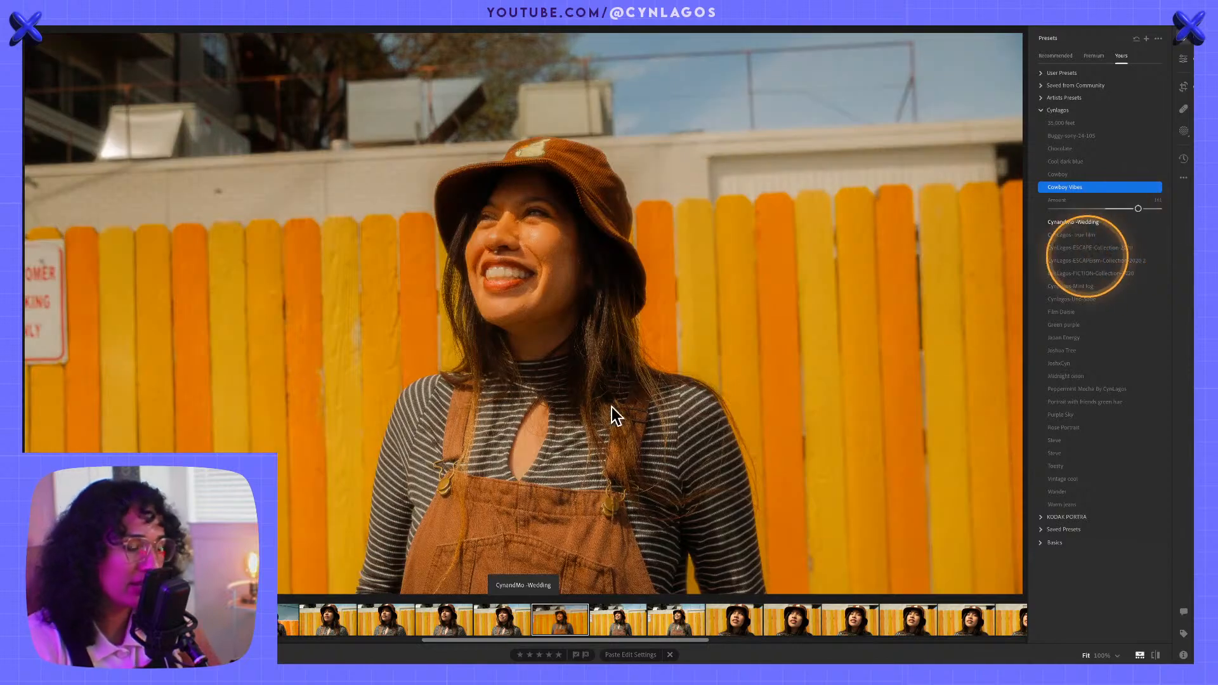
pyautogui.click(558, 656)
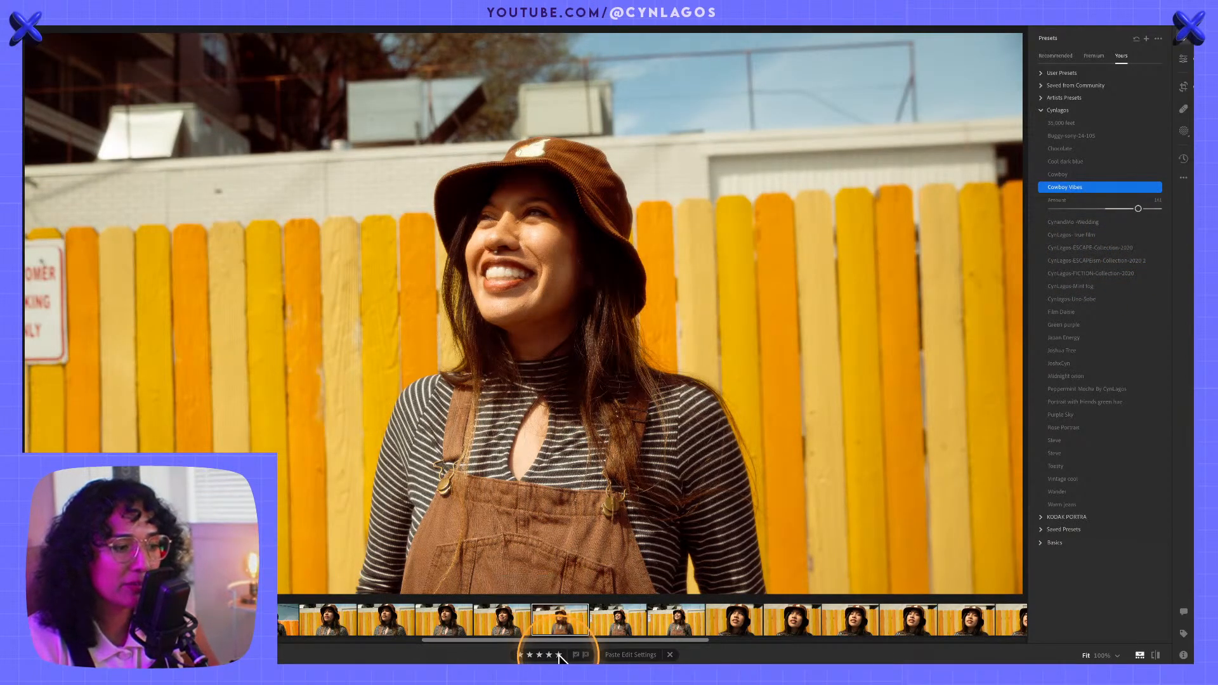
# - Try pasting the copied edit settings onto the yellow-fence close-up with parted lips, and undo the paste
pyautogui.click(735, 619)
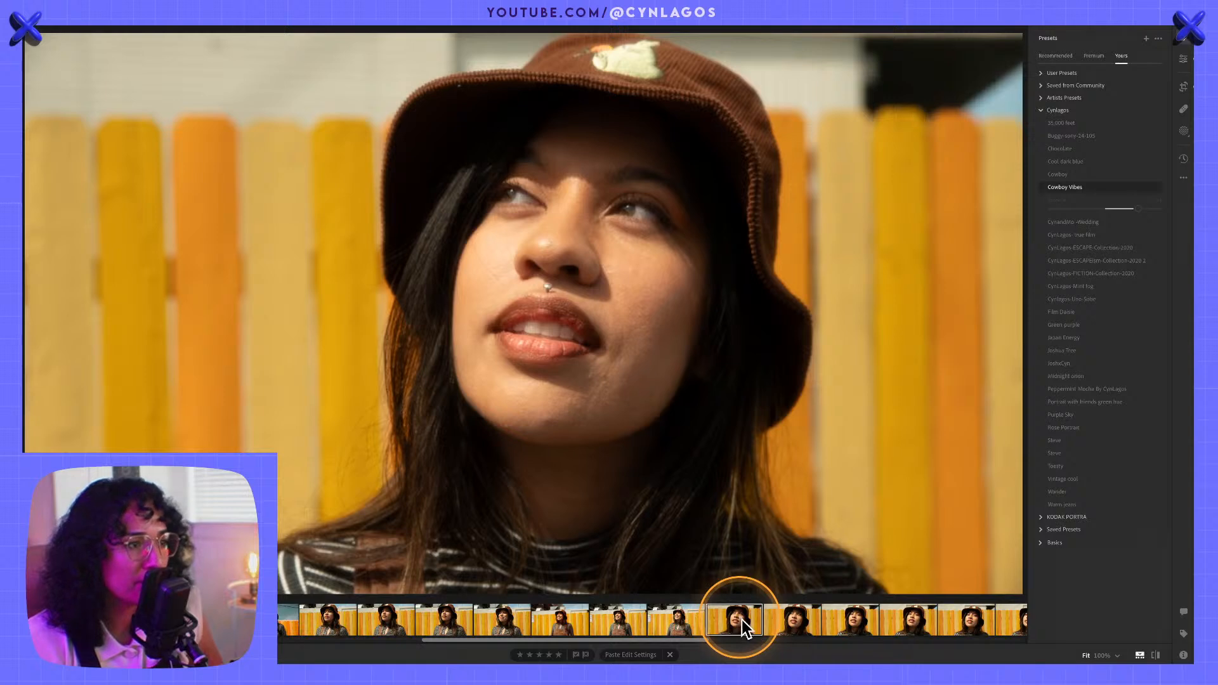
pyautogui.click(799, 622)
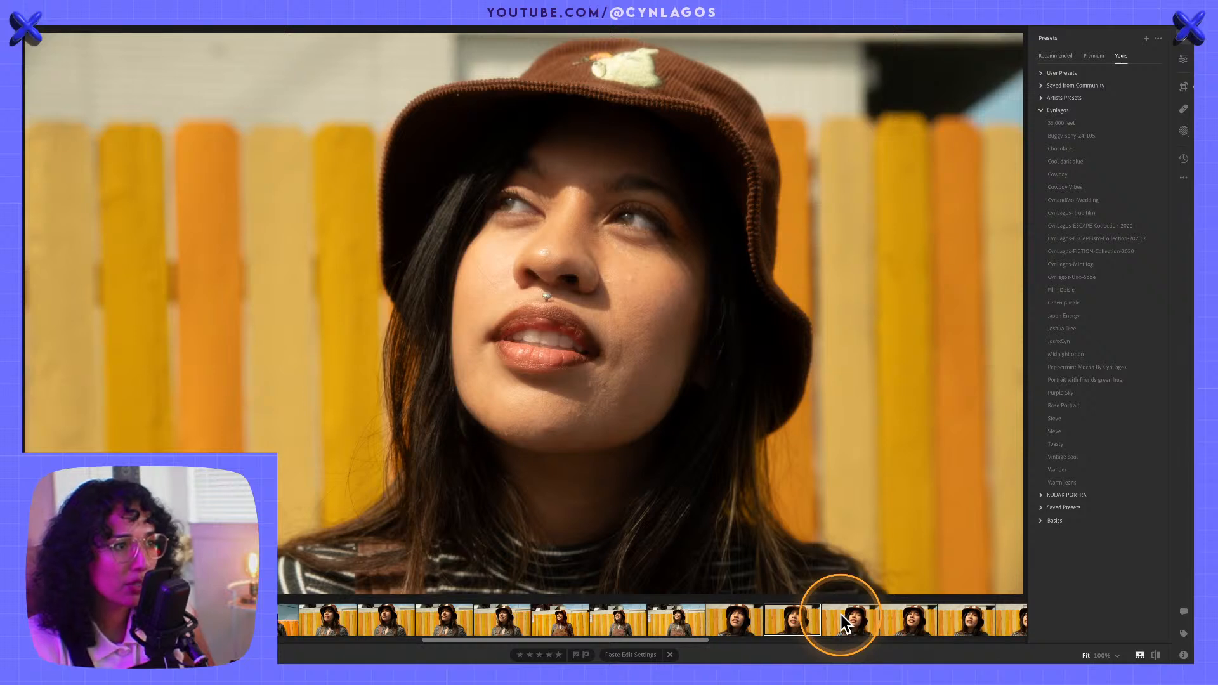
pyautogui.hotkey('ctrl', 'v')
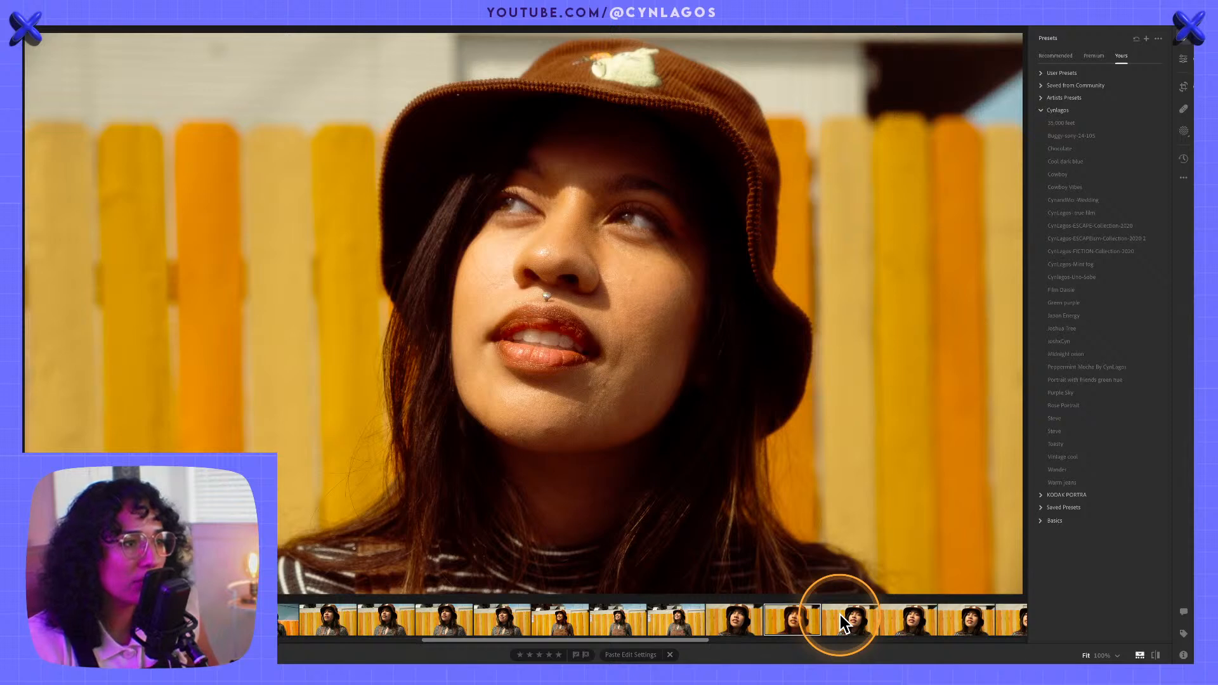
pyautogui.click(804, 623)
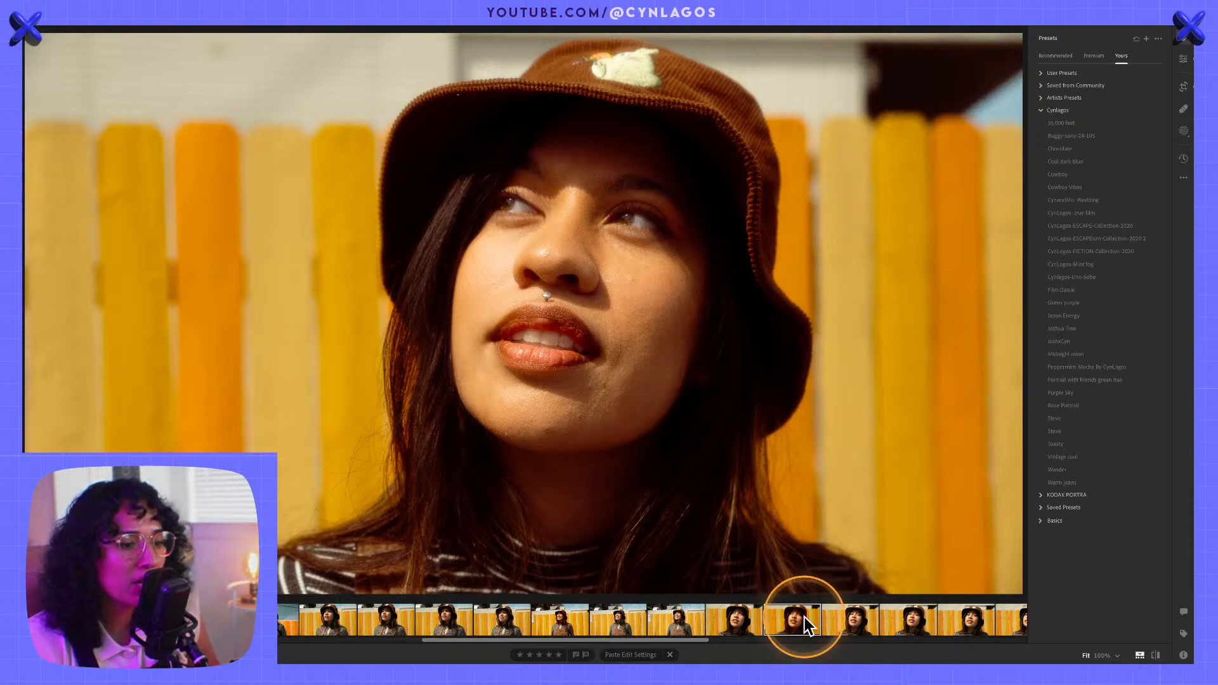
pyautogui.hotkey('ctrl', 'z')
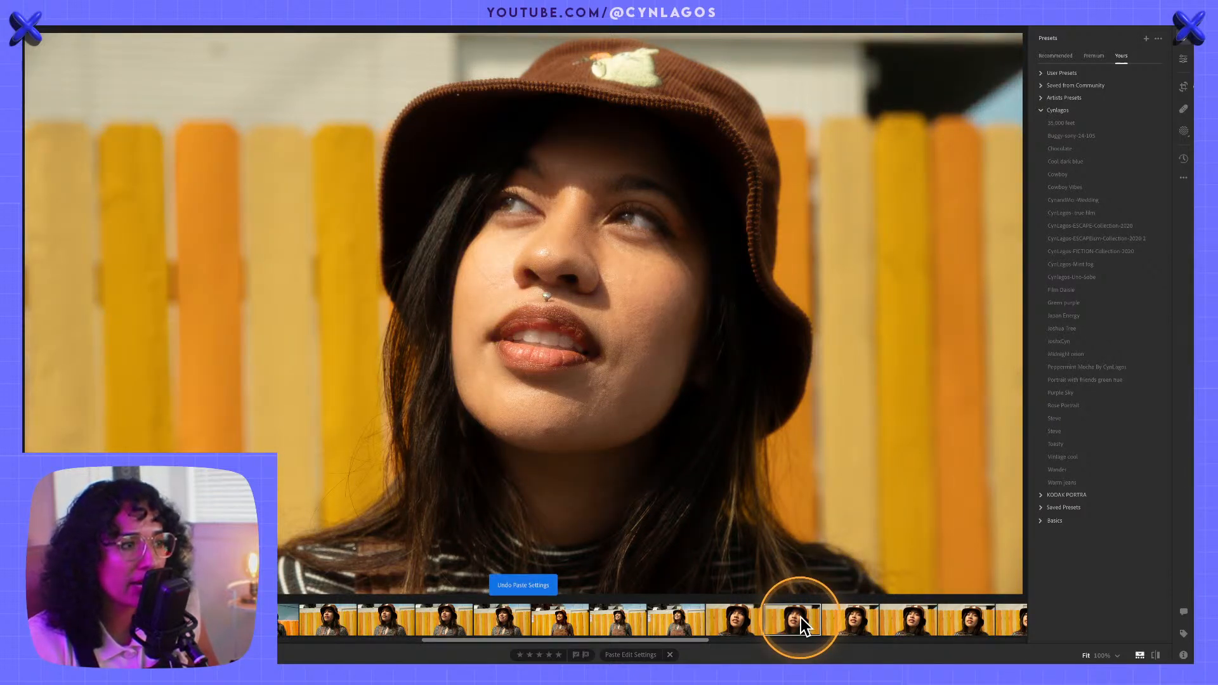
# - Send the unedited yellow-fence close-up to Photoshop for editing
pyautogui.rightClick(804, 623)
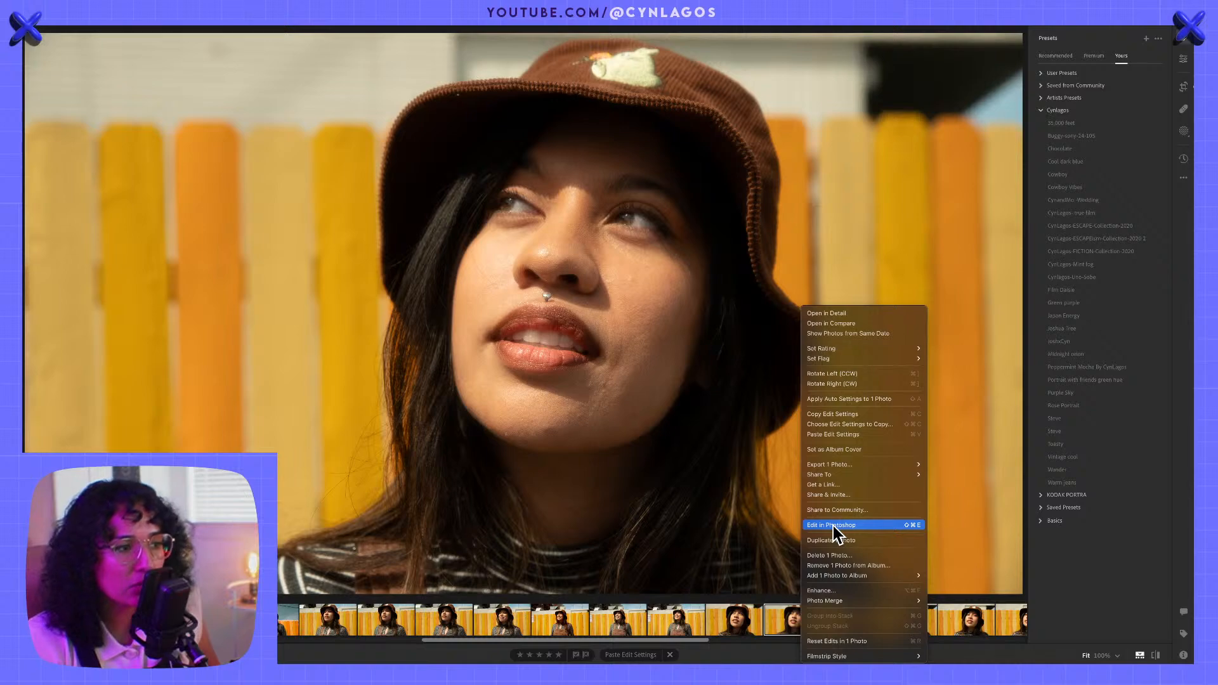
pyautogui.click(836, 535)
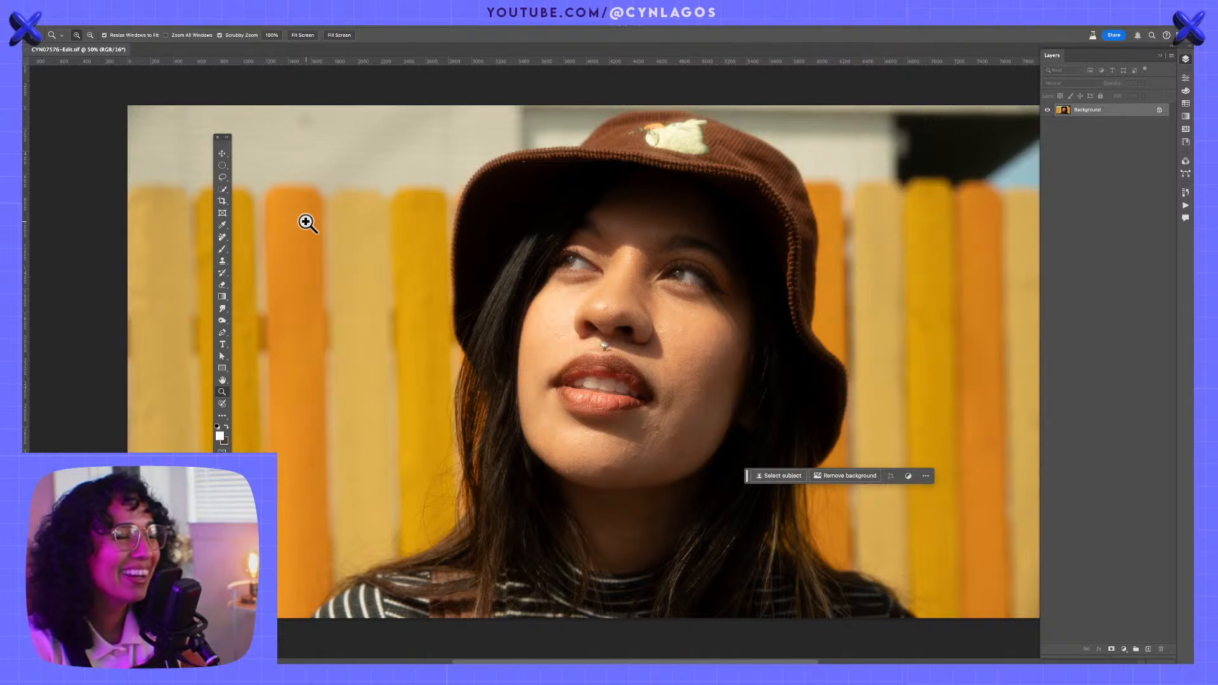
# - Examine the skin, lips, chin, neck and stray hairs of the close-up portrait at 100% magnification
pyautogui.click(638, 404)
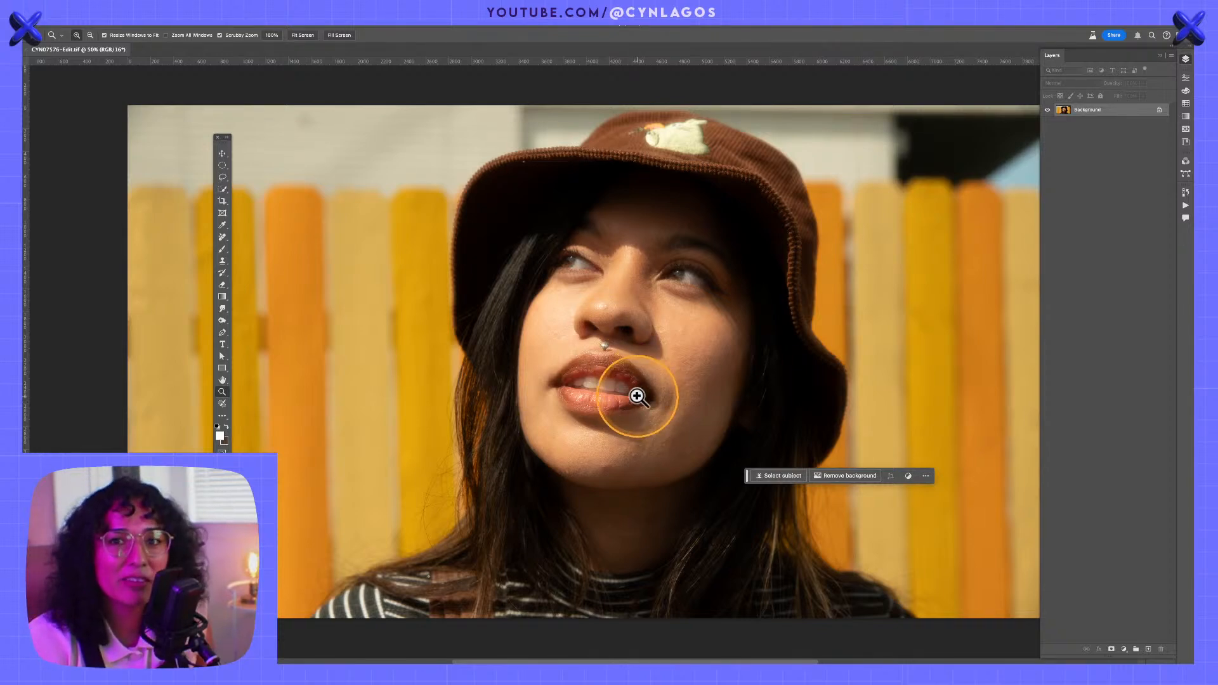
pyautogui.keyDown('alt'); pyautogui.click(597, 453); pyautogui.keyUp('alt')
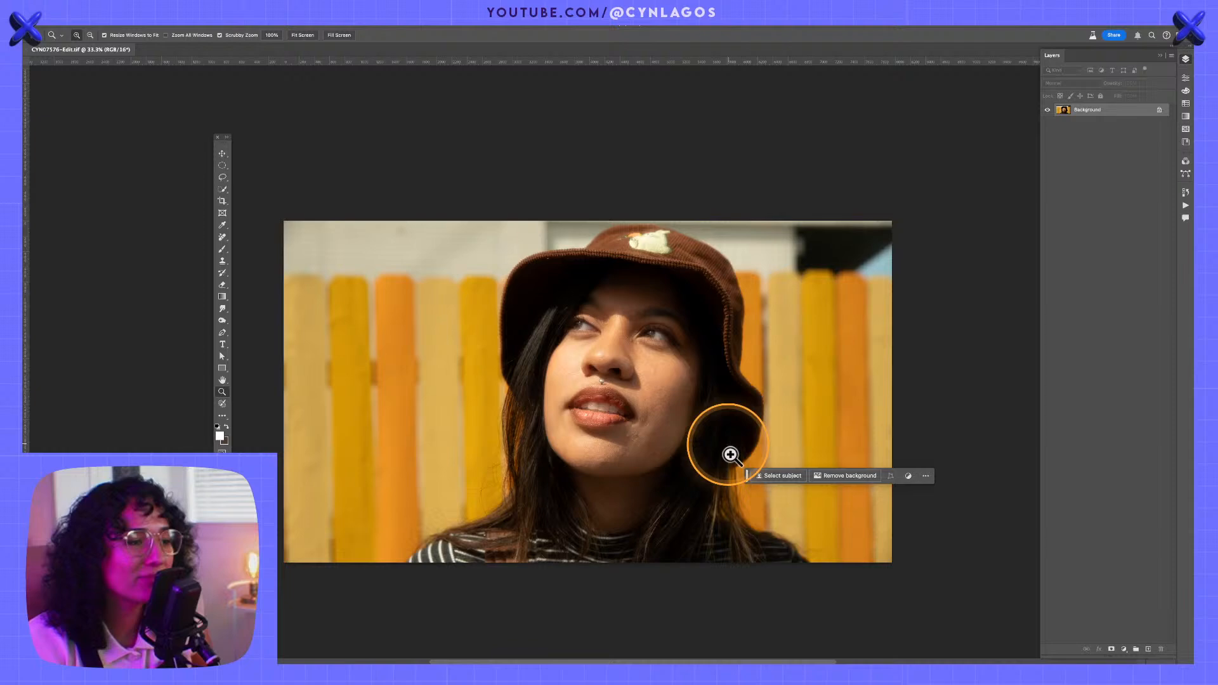
pyautogui.click(636, 427)
pyautogui.click(486, 467)
pyautogui.moveTo(688, 453); pyautogui.dragTo(813, 465)
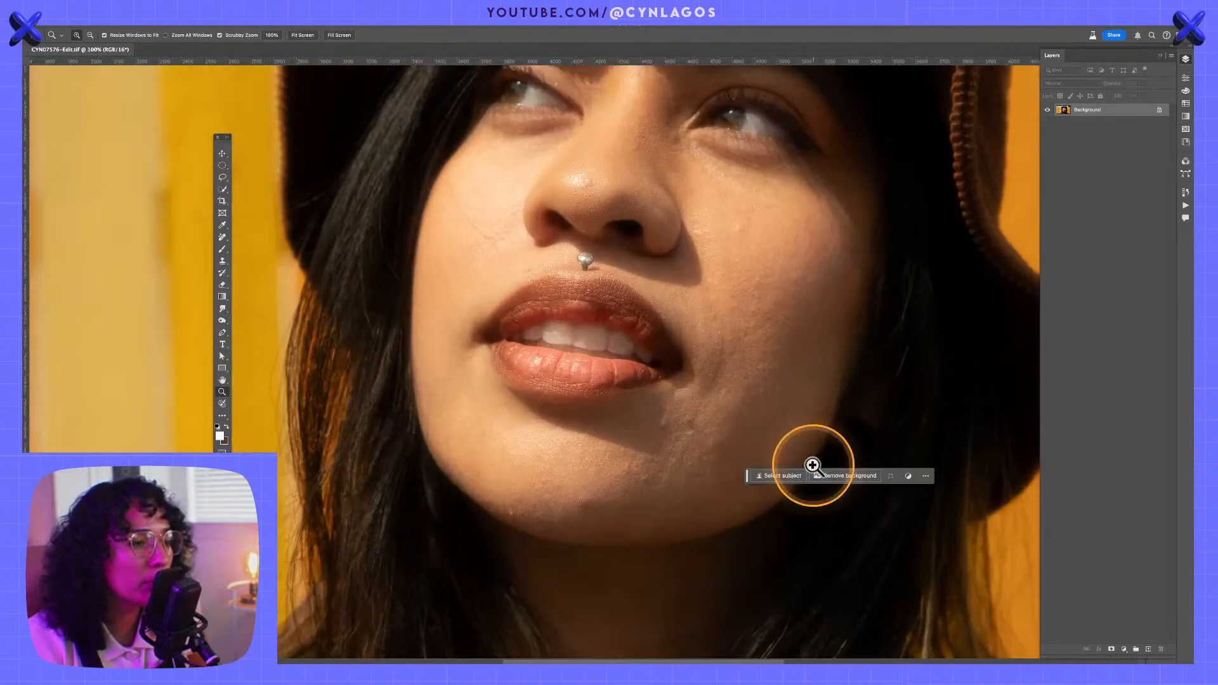
pyautogui.moveTo(634, 429); pyautogui.dragTo(647, 245)
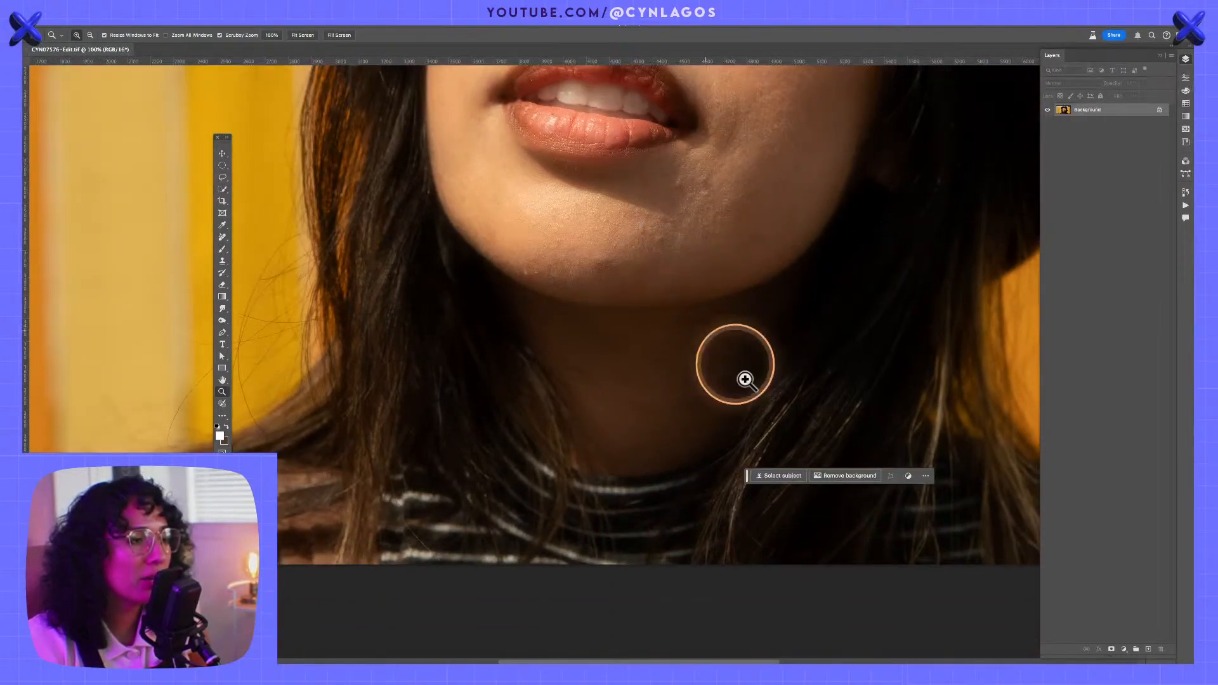
pyautogui.moveTo(674, 294); pyautogui.dragTo(687, 224)
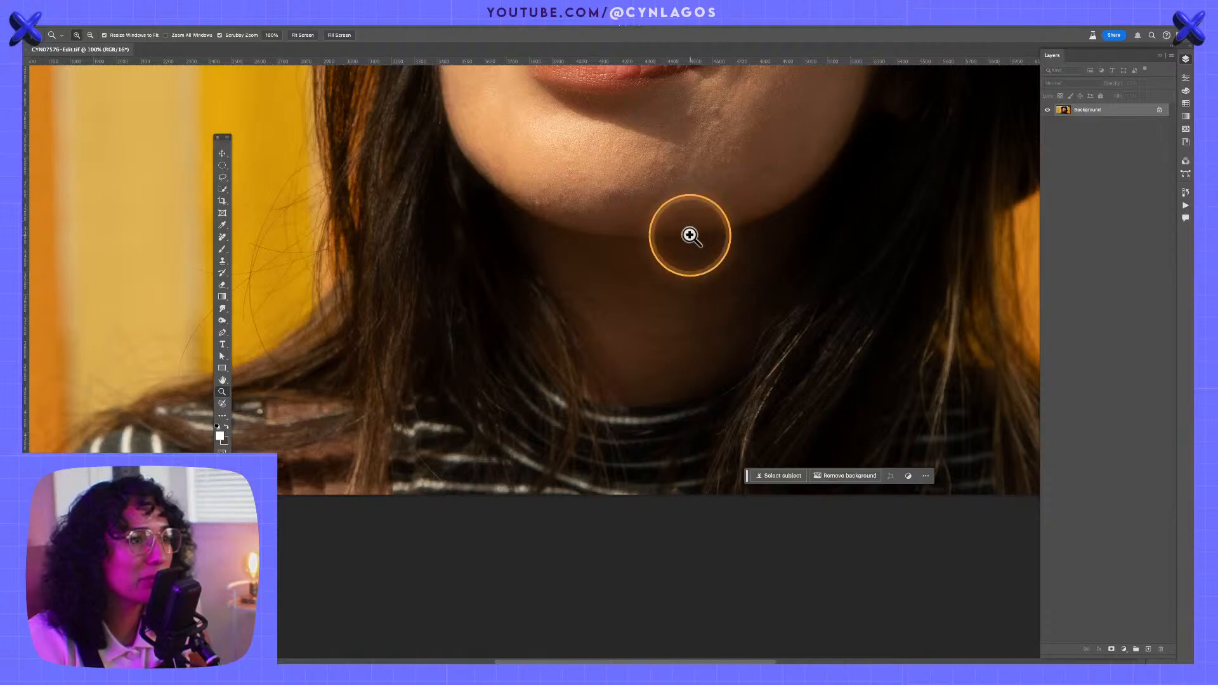
pyautogui.moveTo(684, 111); pyautogui.dragTo(698, 204)
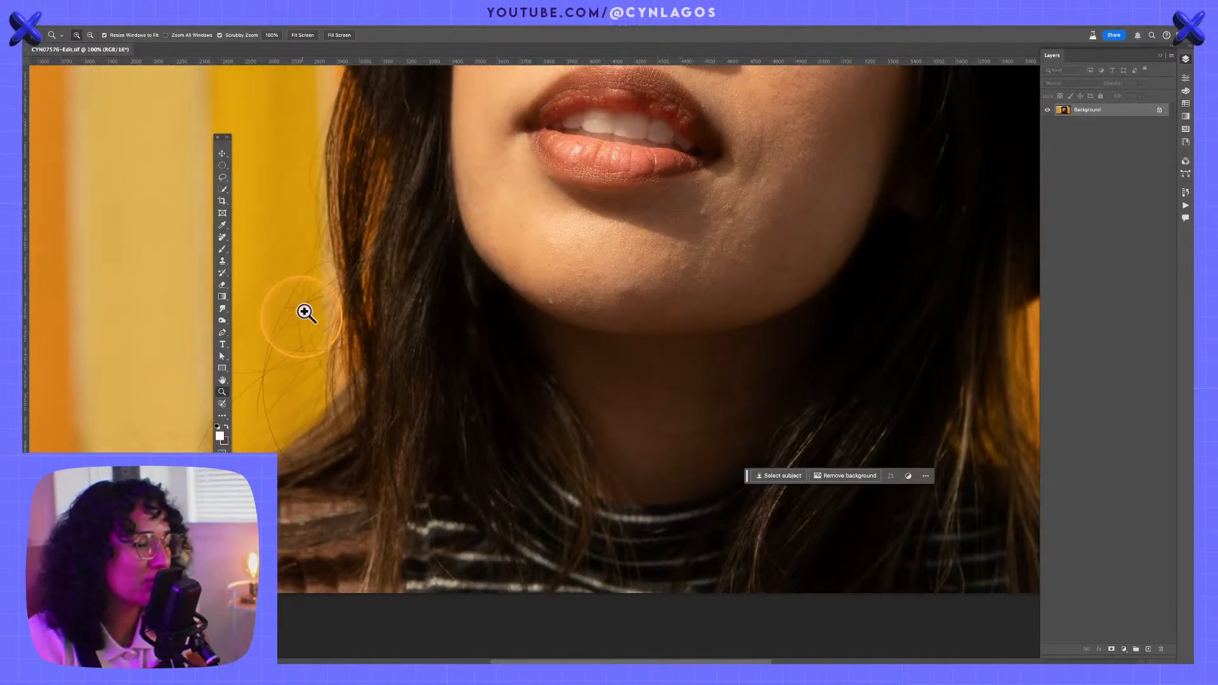
# - Switch to the Remove tool and reduce its brush to the size of the small skin blemishes
pyautogui.click(227, 238)
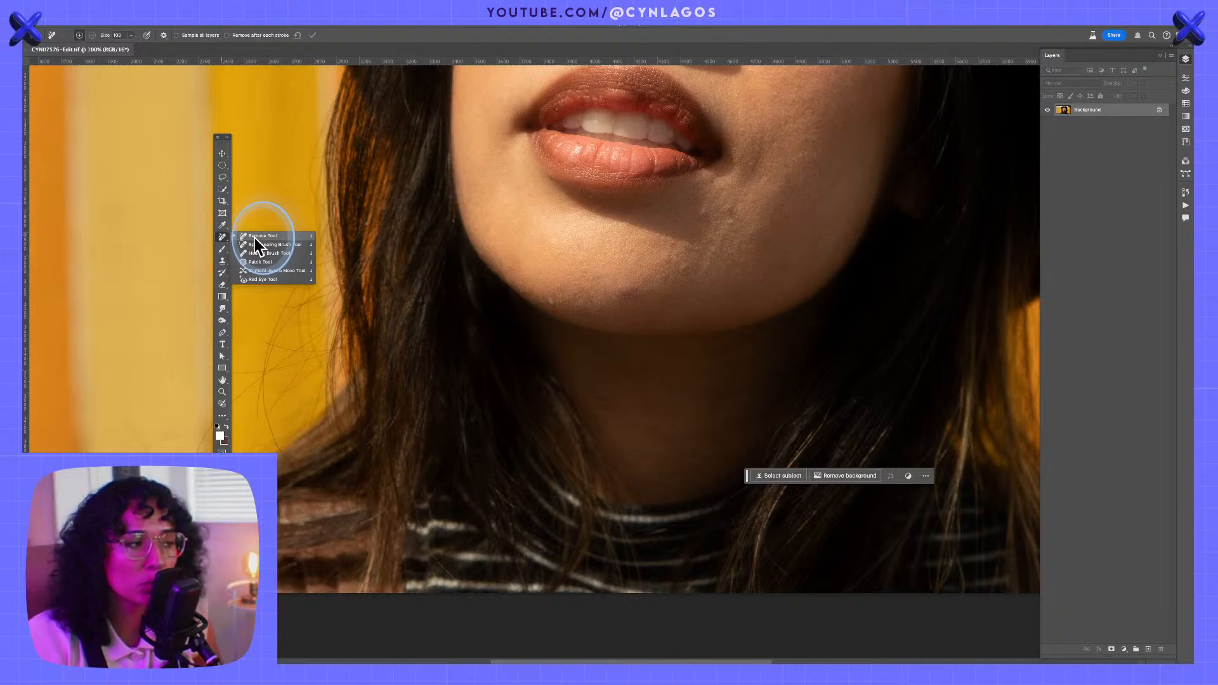
pyautogui.click(254, 237)
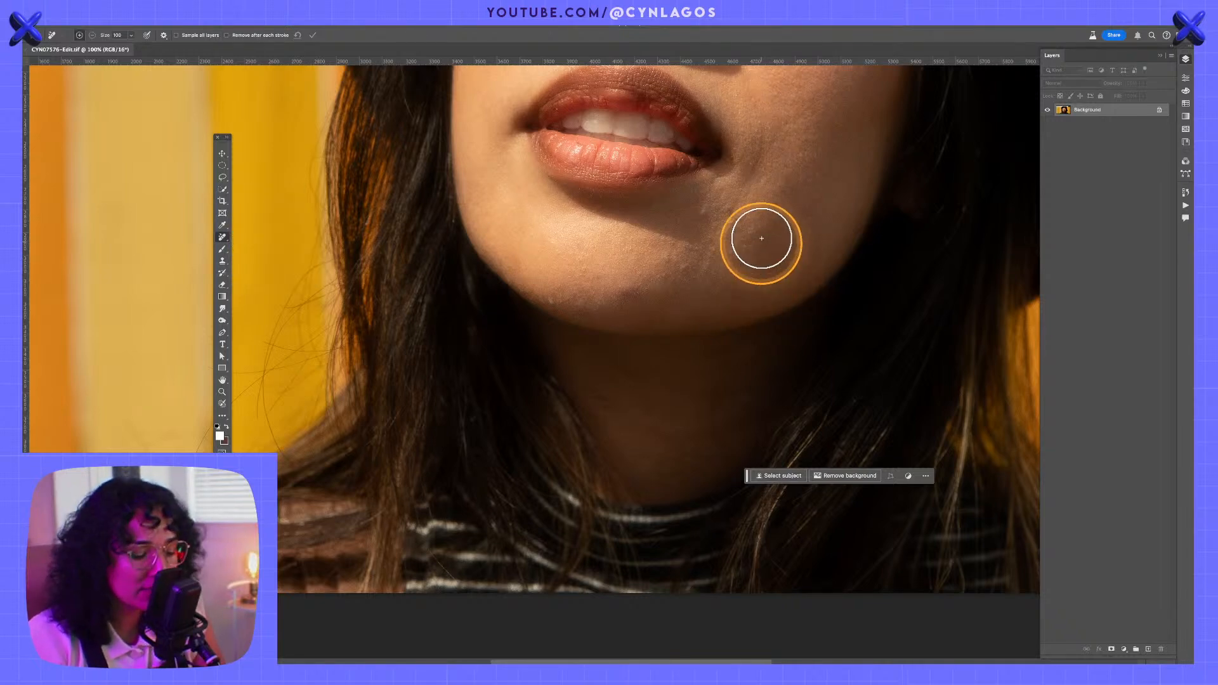
pyautogui.press('[')
pyautogui.press('[')
pyautogui.press('[')
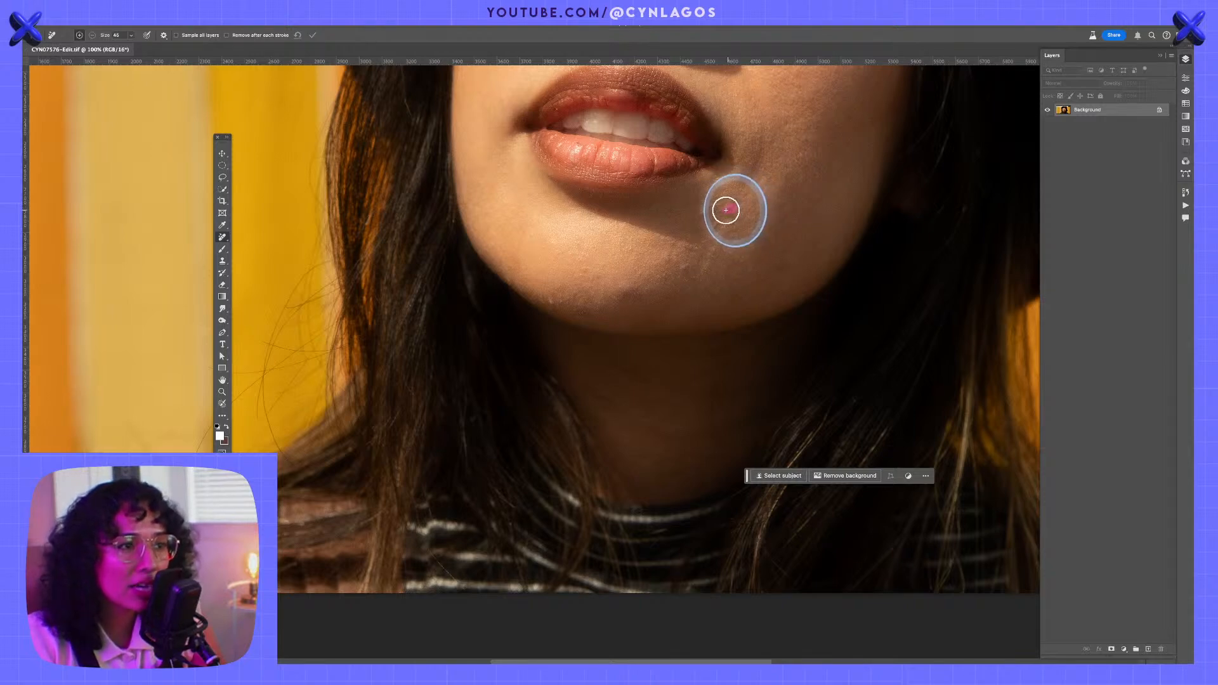
# - Paint over the blemishes on the chin and below the corner of the mouth with the Remove tool
pyautogui.moveTo(726, 210); pyautogui.dragTo(734, 200)
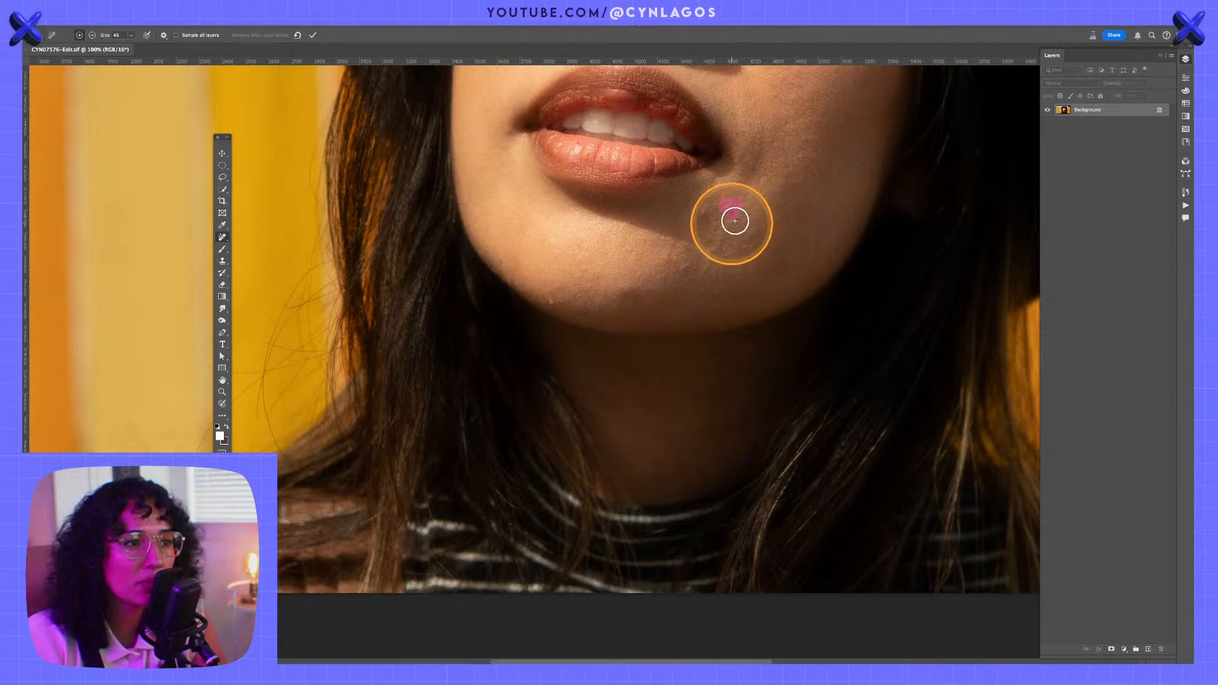
pyautogui.moveTo(783, 265); pyautogui.dragTo(781, 265)
pyautogui.moveTo(663, 261)
pyautogui.mouseDown()
pyautogui.moveTo(686, 264)
pyautogui.moveTo(689, 248)
pyautogui.mouseUp()
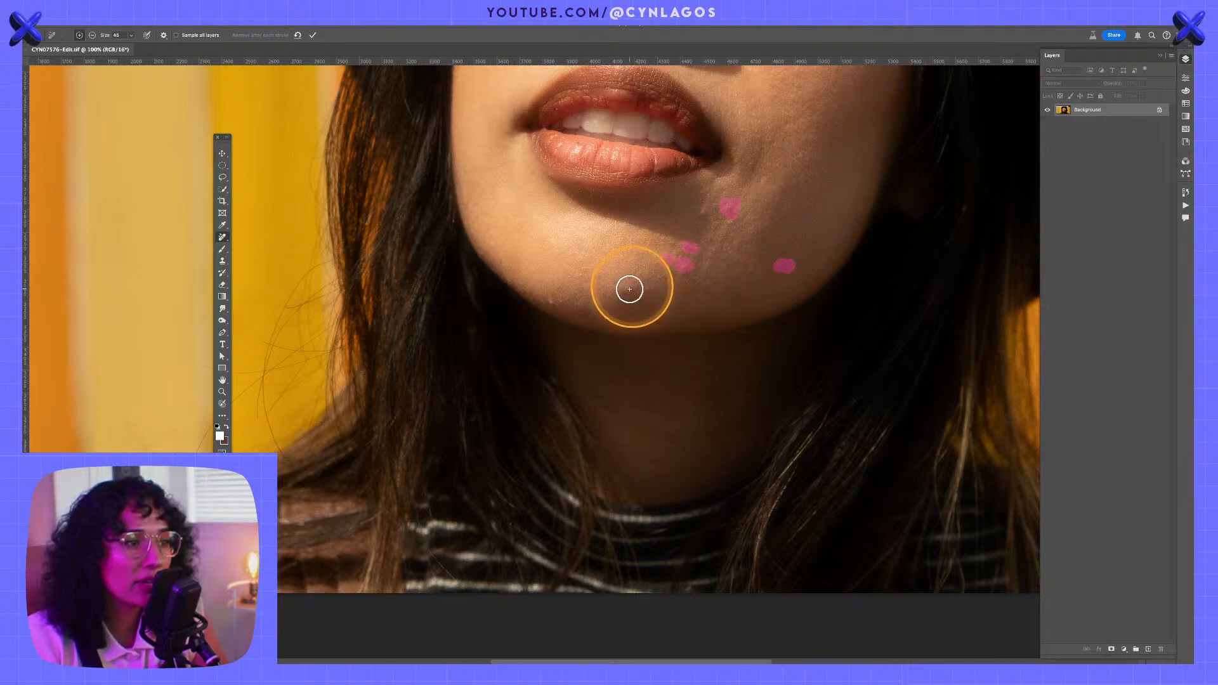
pyautogui.moveTo(629, 290)
pyautogui.mouseDown()
pyautogui.moveTo(642, 288)
pyautogui.moveTo(571, 308)
pyautogui.moveTo(550, 302)
pyautogui.moveTo(560, 284)
pyautogui.mouseUp()
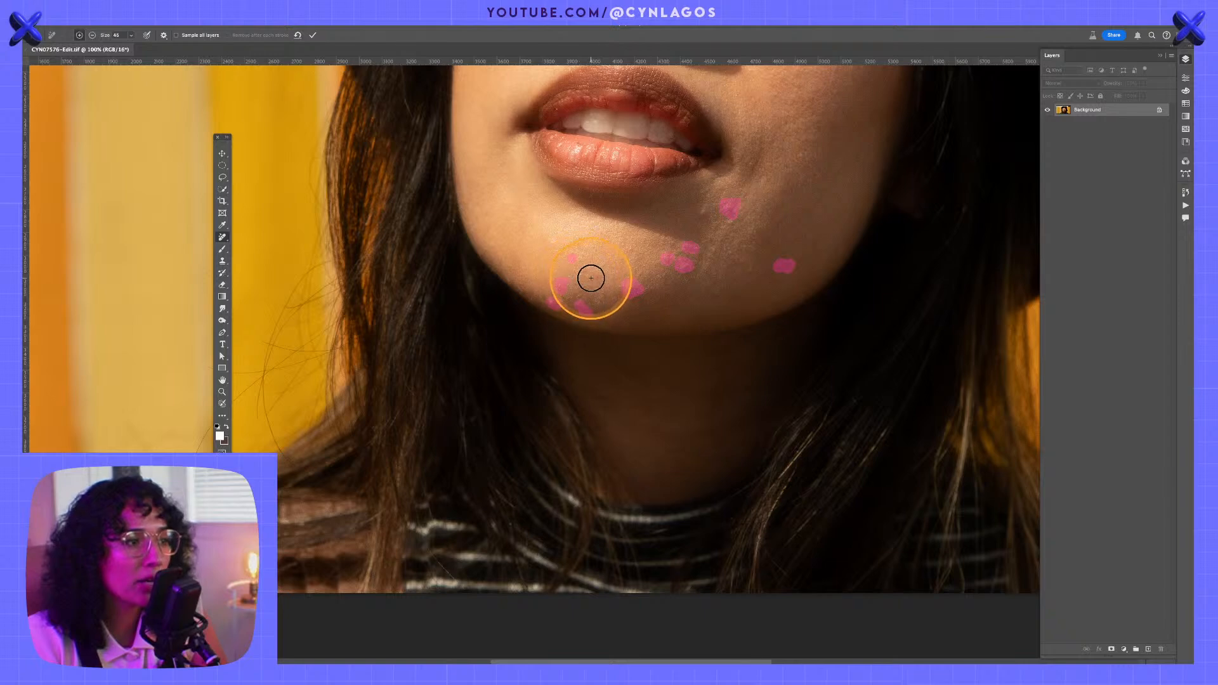
pyautogui.moveTo(602, 279); pyautogui.dragTo(596, 283)
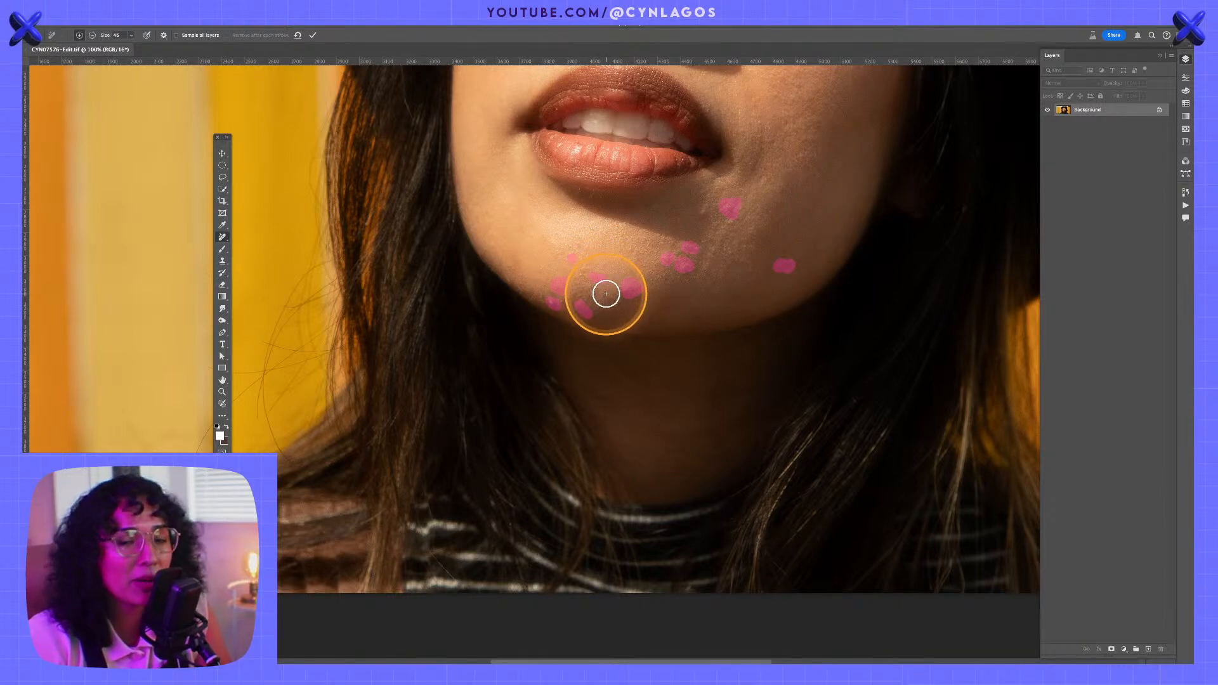
pyautogui.moveTo(716, 292); pyautogui.dragTo(718, 291)
pyautogui.moveTo(743, 245); pyautogui.dragTo(746, 247)
pyautogui.moveTo(705, 207); pyautogui.dragTo(704, 210)
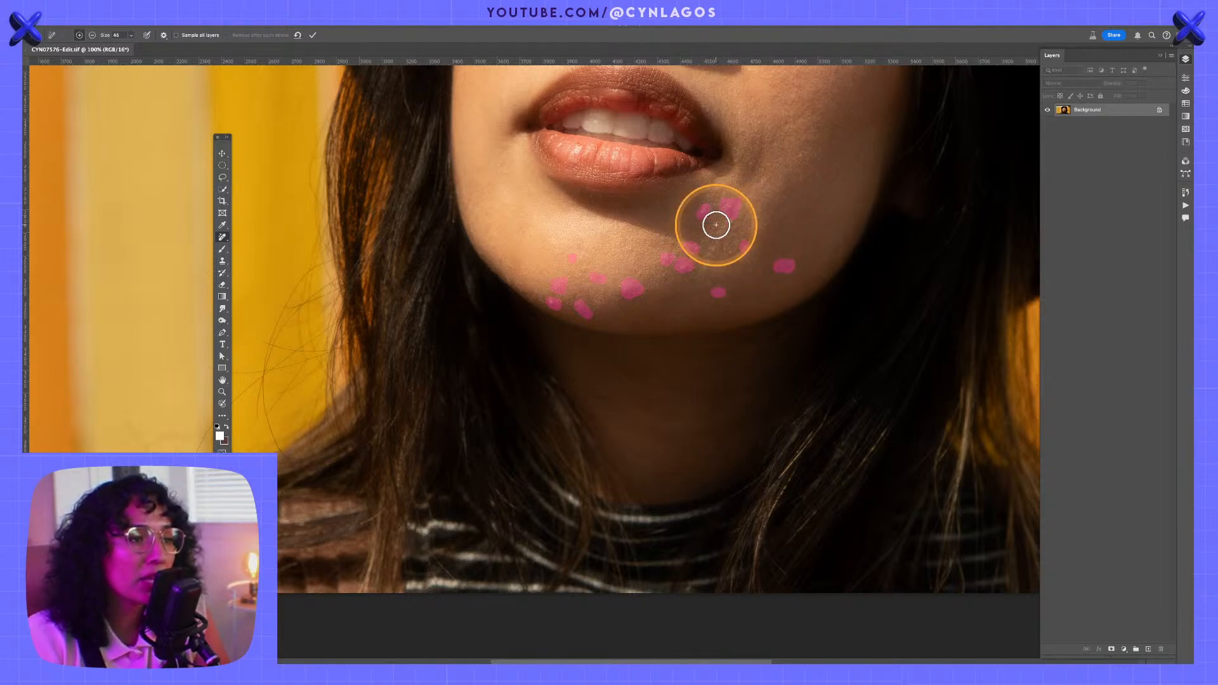
pyautogui.scroll(3, 720, 231)
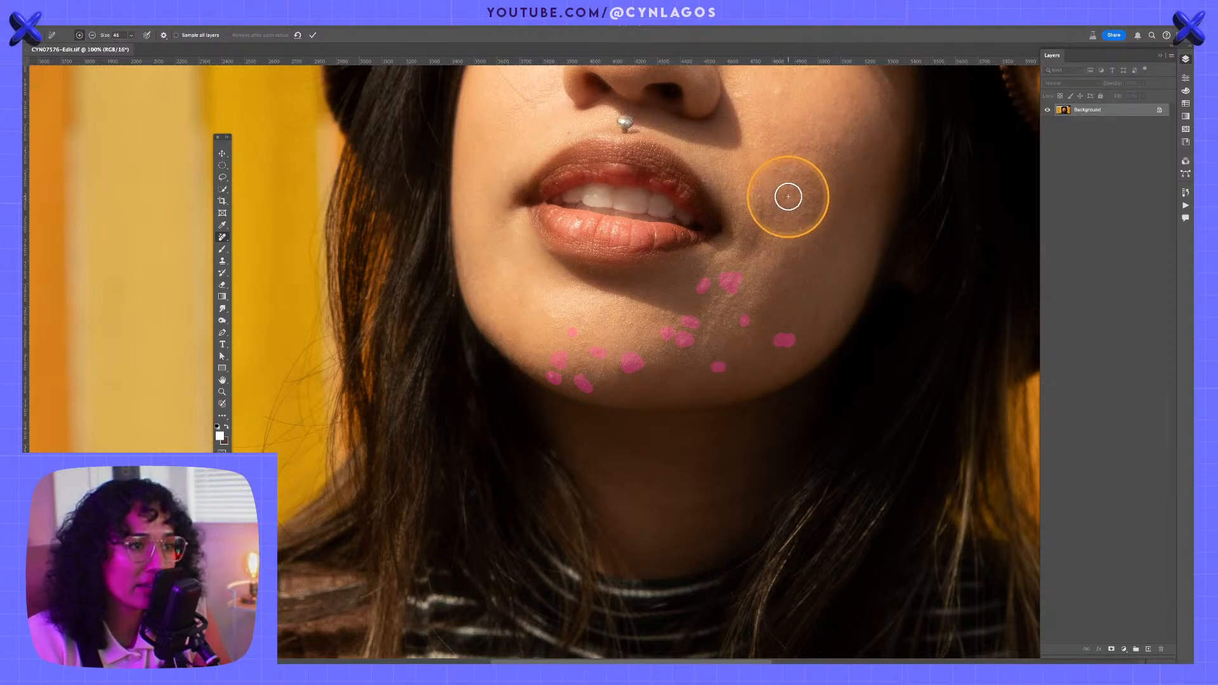
pyautogui.scroll(1, 799, 317)
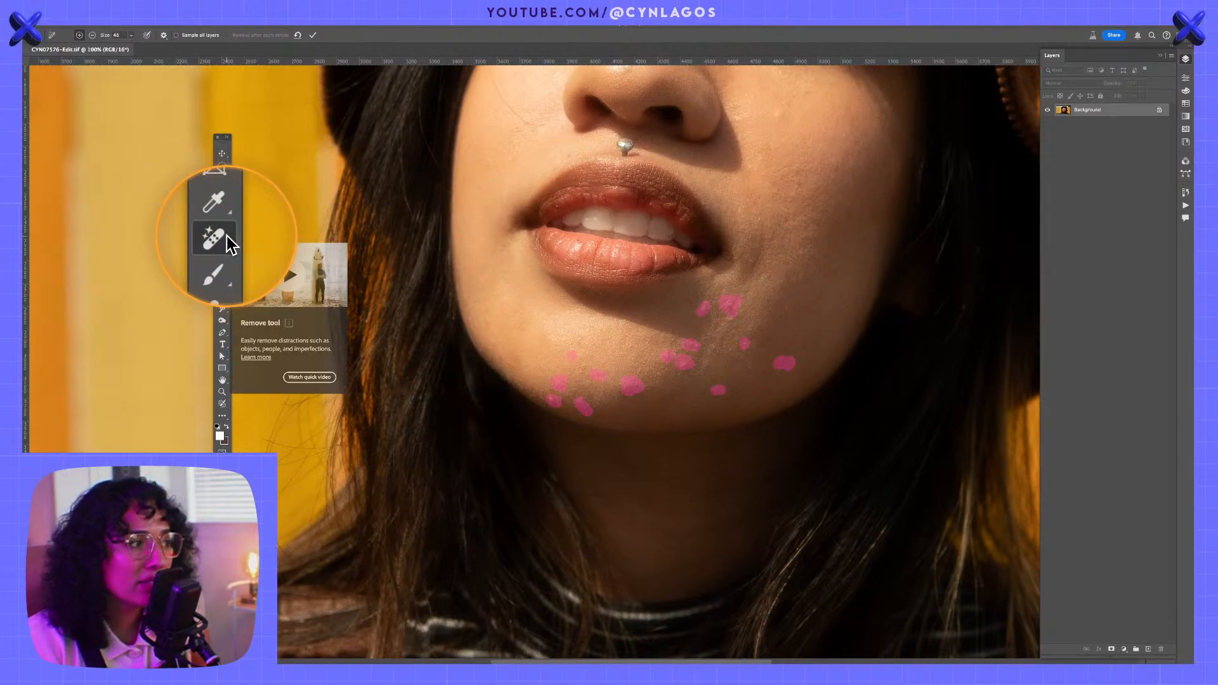
pyautogui.moveTo(227, 237); pyautogui.dragTo(276, 237)
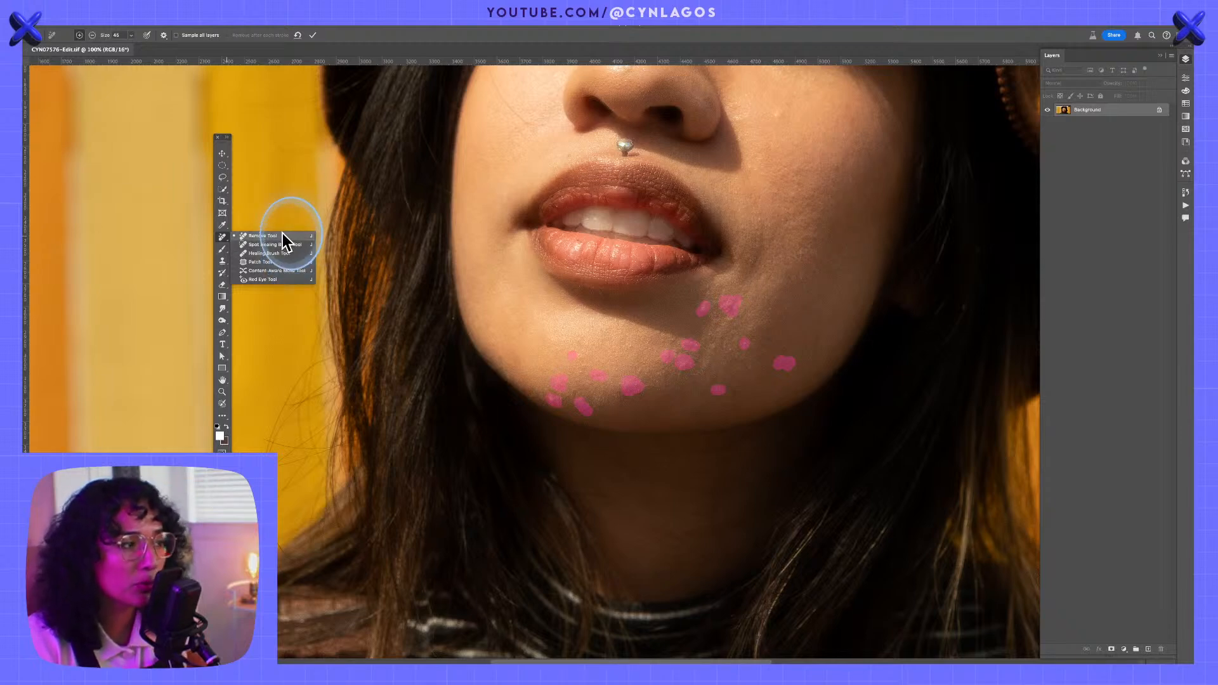
pyautogui.click(283, 236)
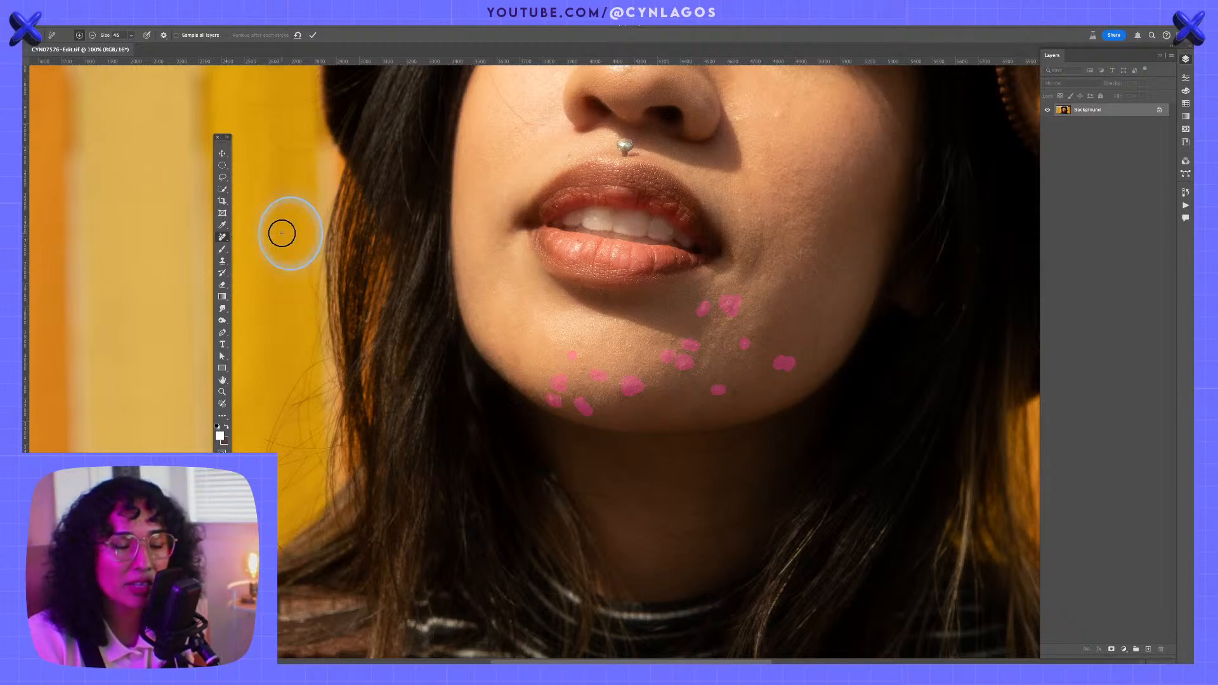
pyautogui.click(222, 417)
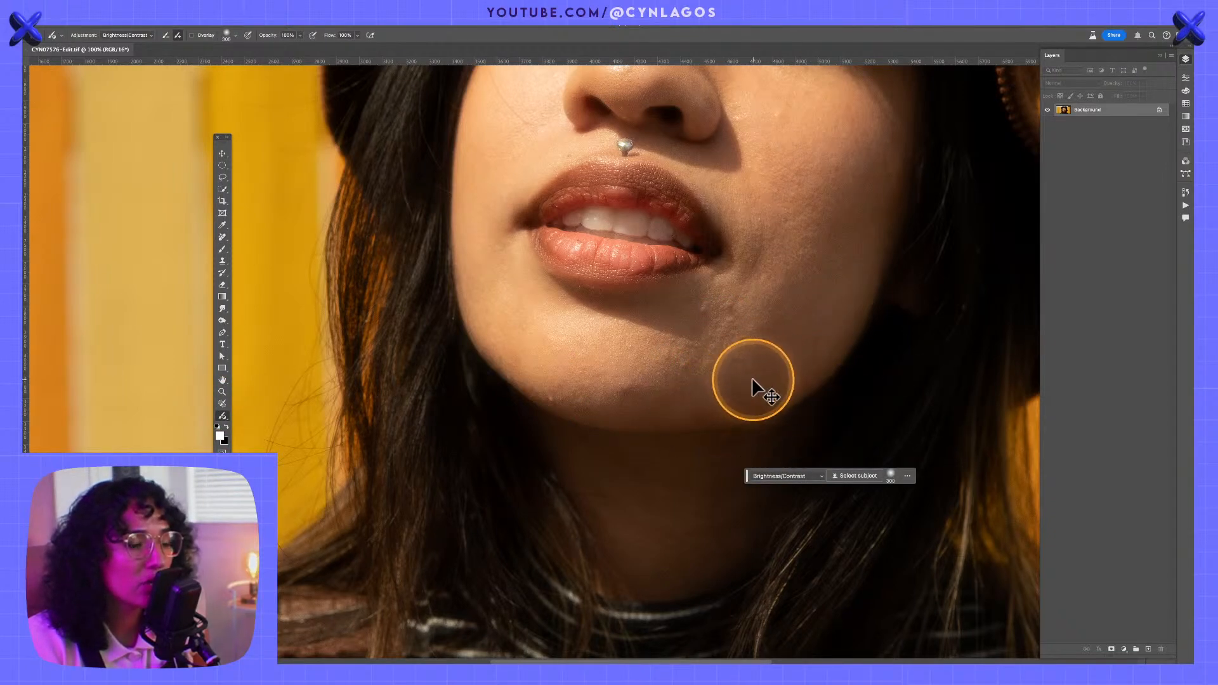
# - Reactivate the Remove tool and mark the blemishes between the mouth corner and the shaded side of the chin
pyautogui.click(224, 238)
pyautogui.click(630, 381)
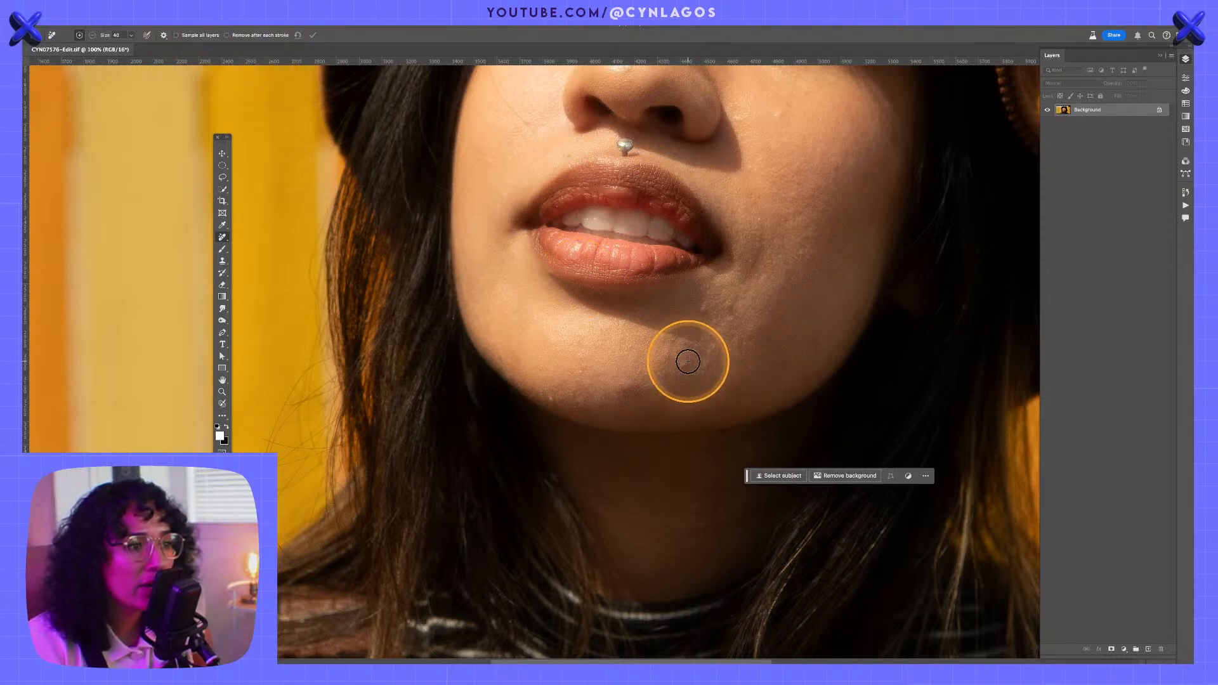
pyautogui.click(666, 352)
pyautogui.click(684, 363)
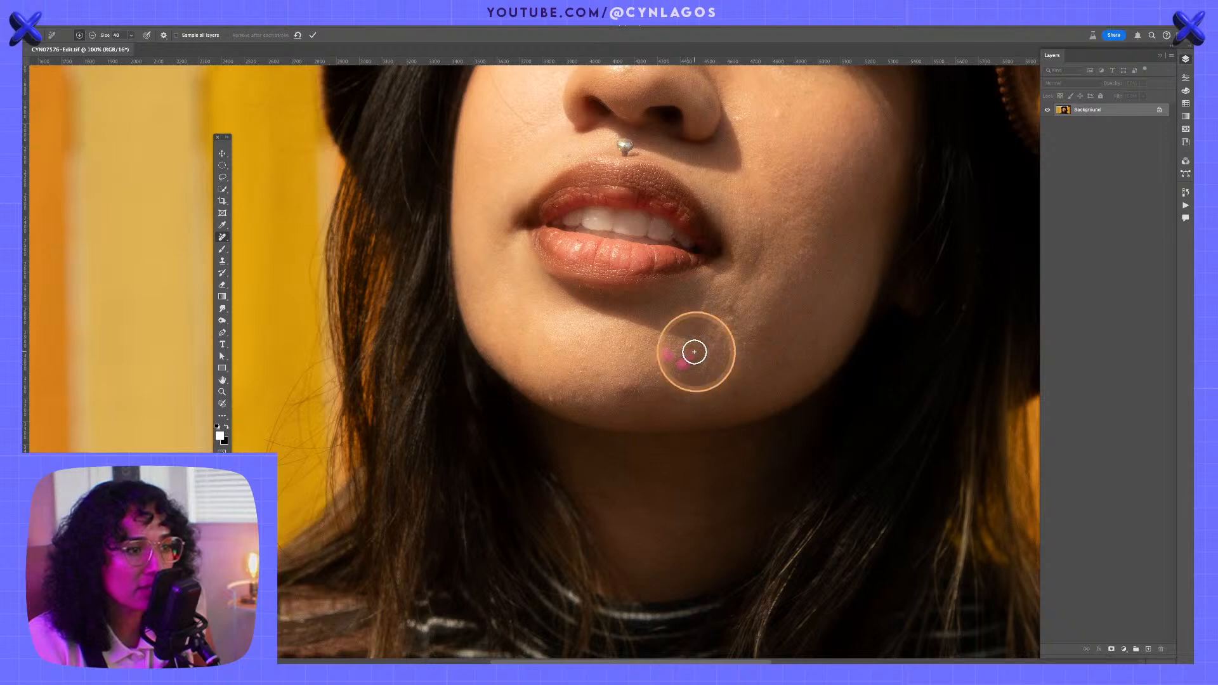
pyautogui.click(687, 346)
pyautogui.click(702, 309)
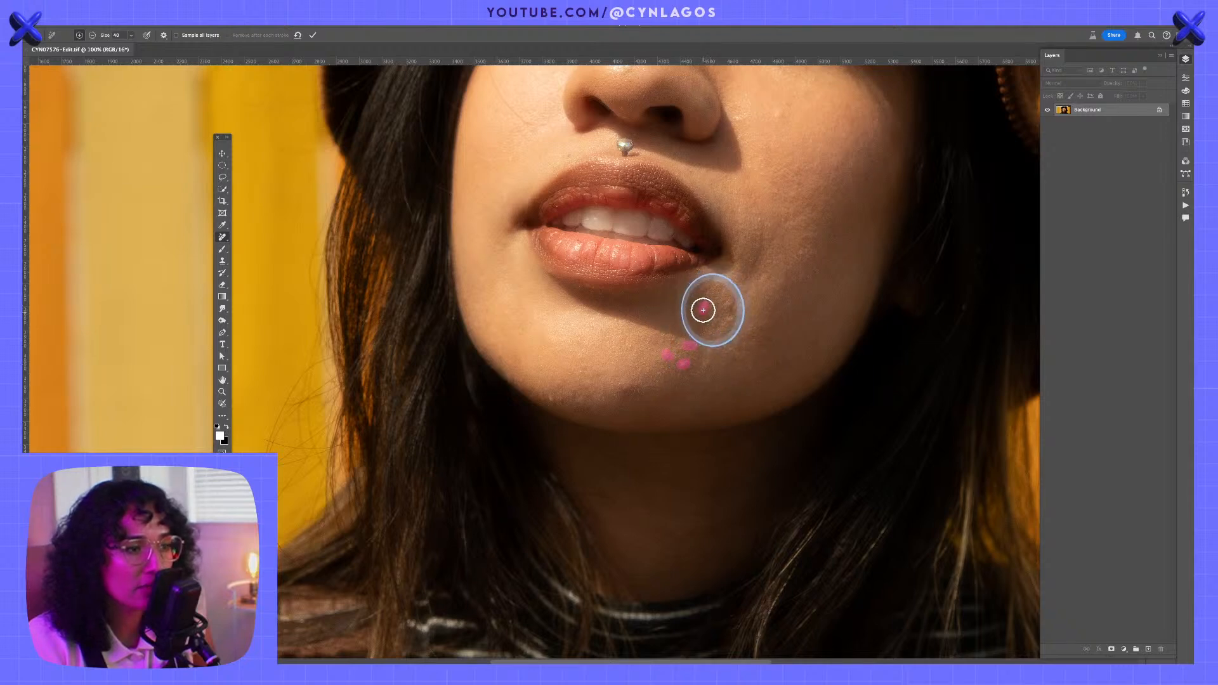
pyautogui.click(726, 305)
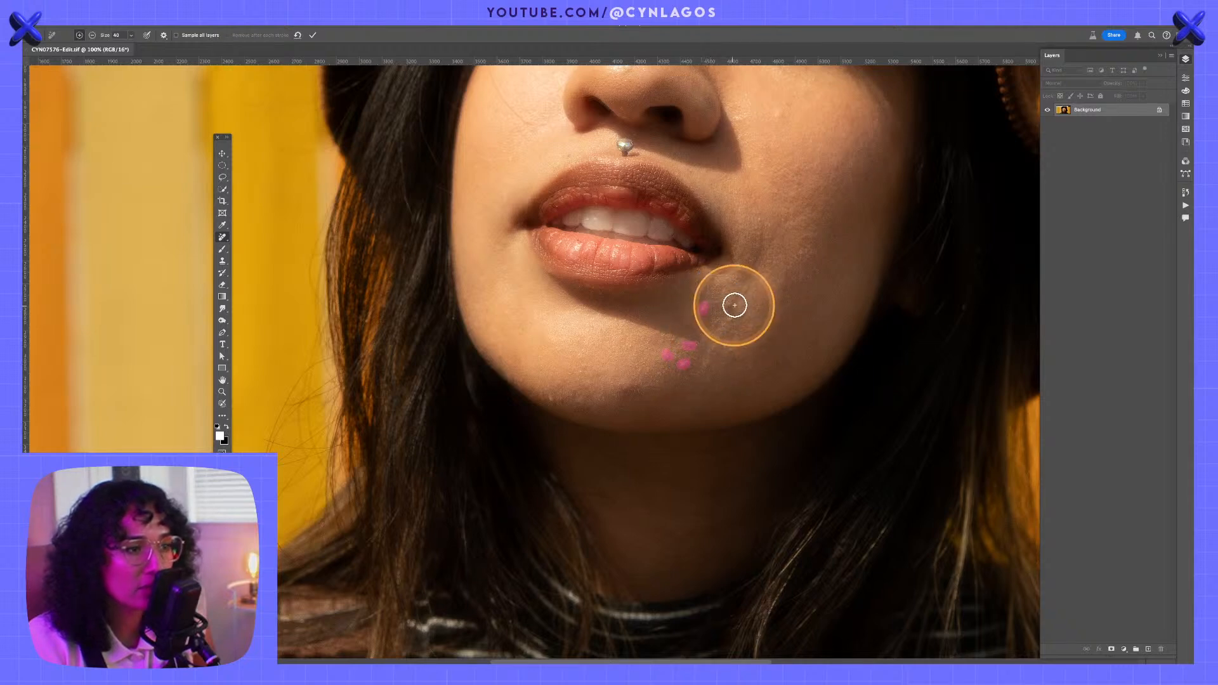
pyautogui.click(748, 340)
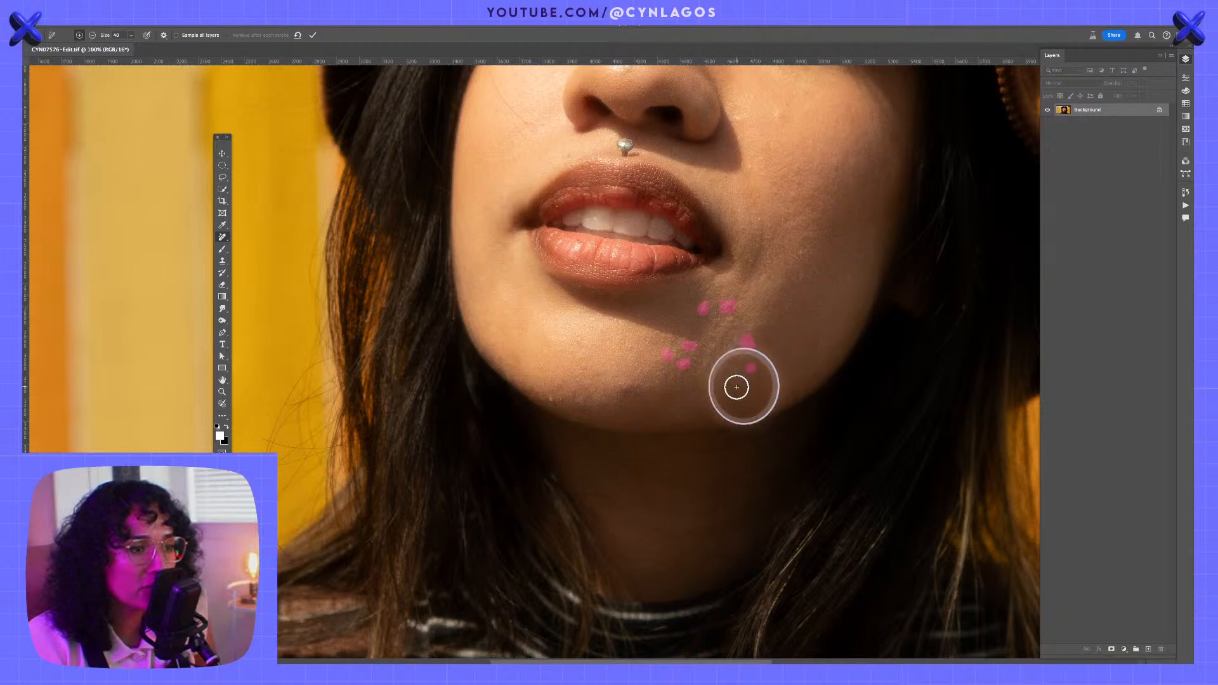
# - Mark the remaining blemishes along the jaw, beside the mouth corner and on the sunlit side of the chin
pyautogui.click(716, 389)
pyautogui.click(751, 368)
pyautogui.click(784, 359)
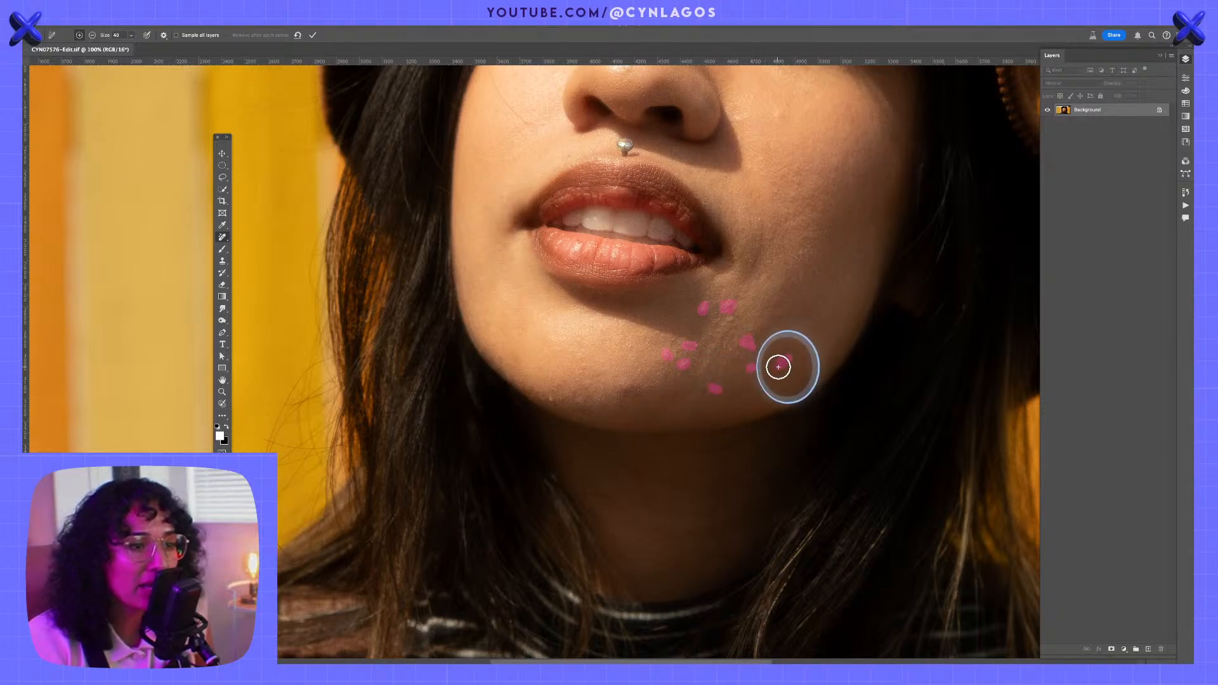
pyautogui.click(752, 287)
pyautogui.click(552, 397)
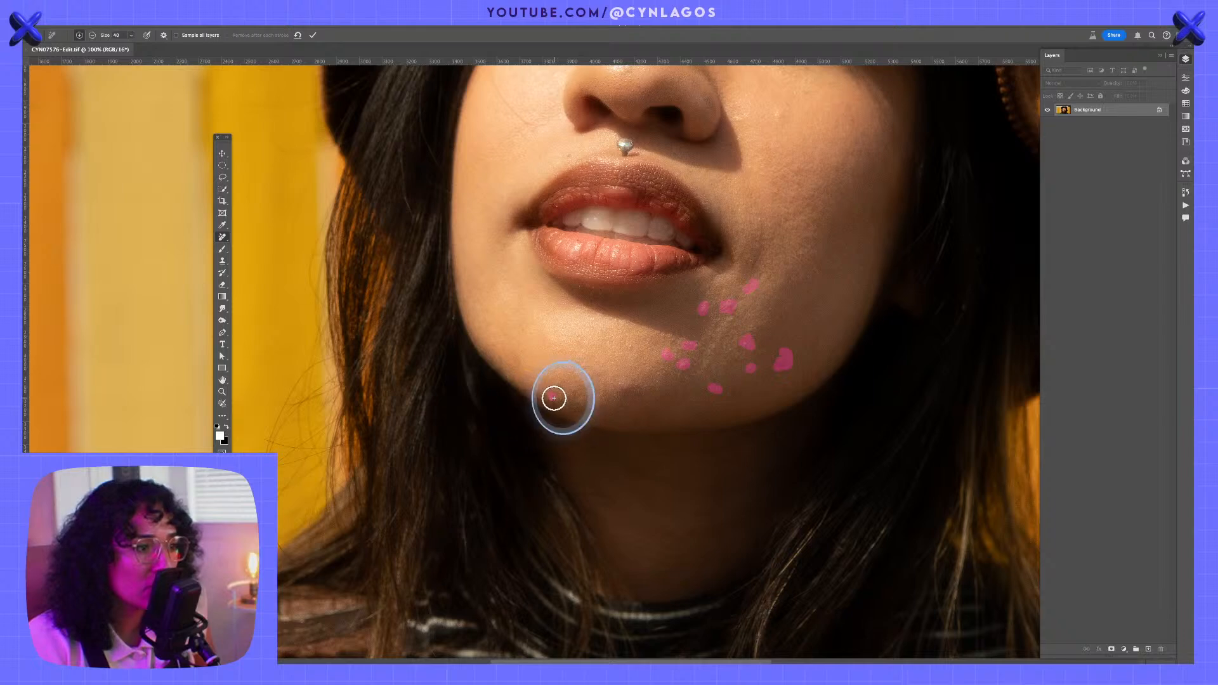
pyautogui.click(604, 374)
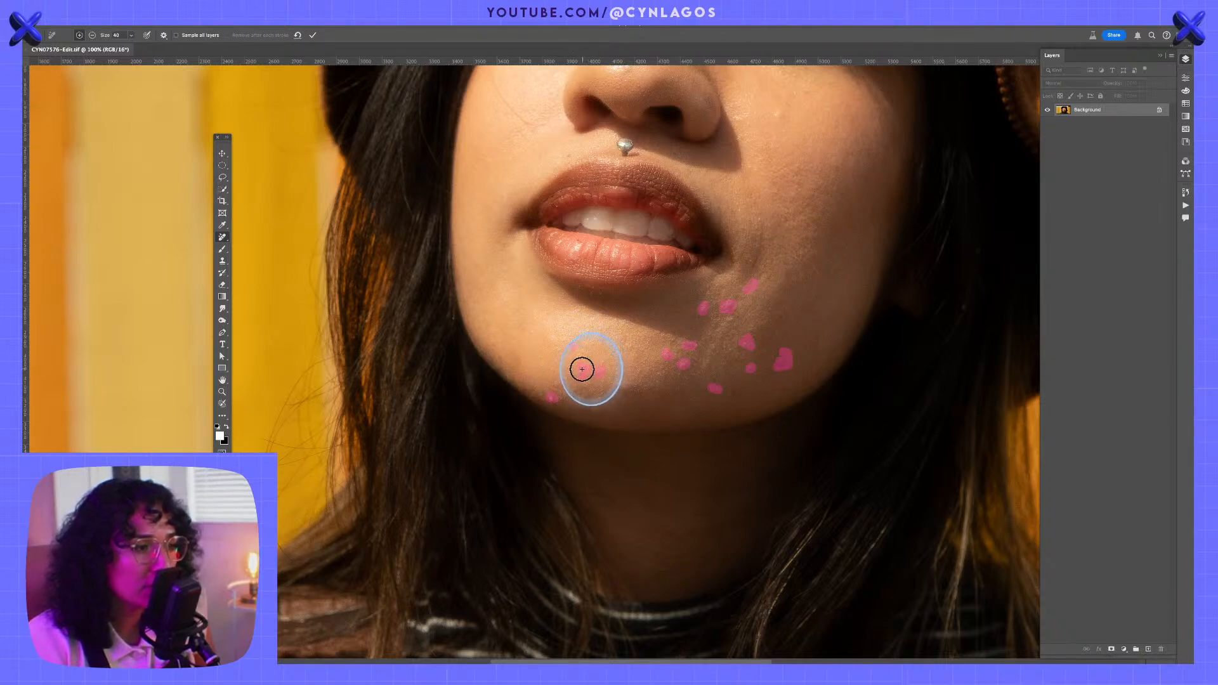
pyautogui.click(626, 388)
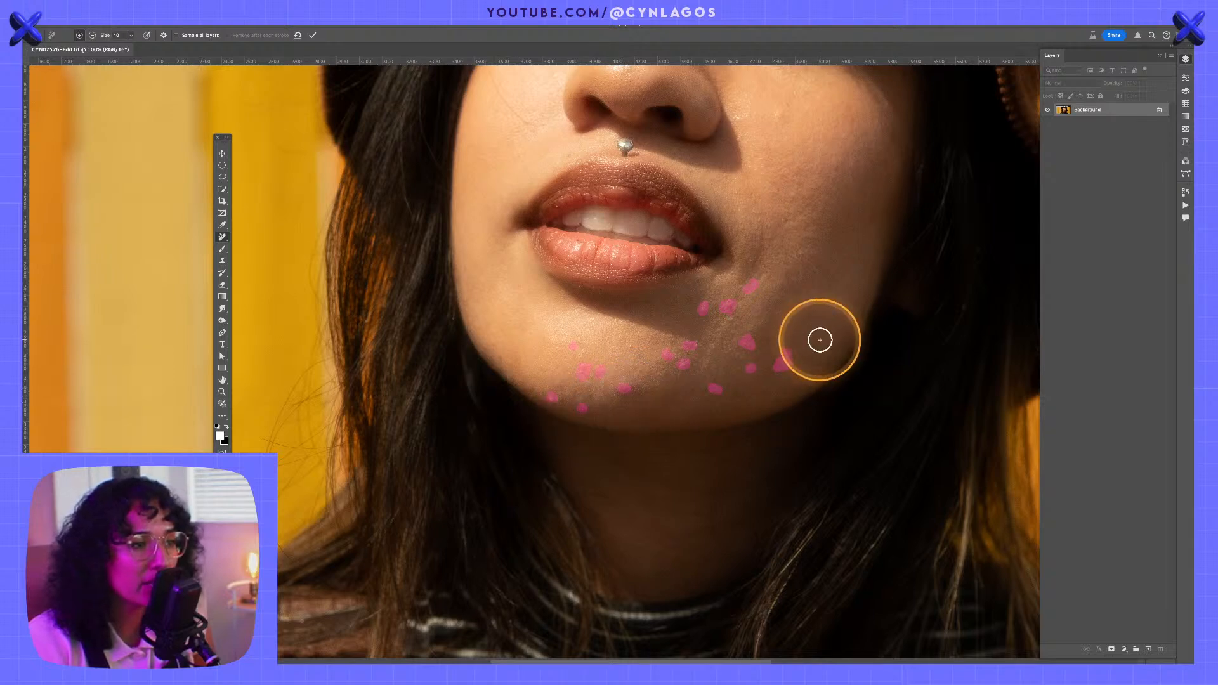
# - Mark a long curved area on the sunlit cheek and the small blemishes on the opposite cheek for removal
pyautogui.scroll(1, 820, 340)
pyautogui.press('space')
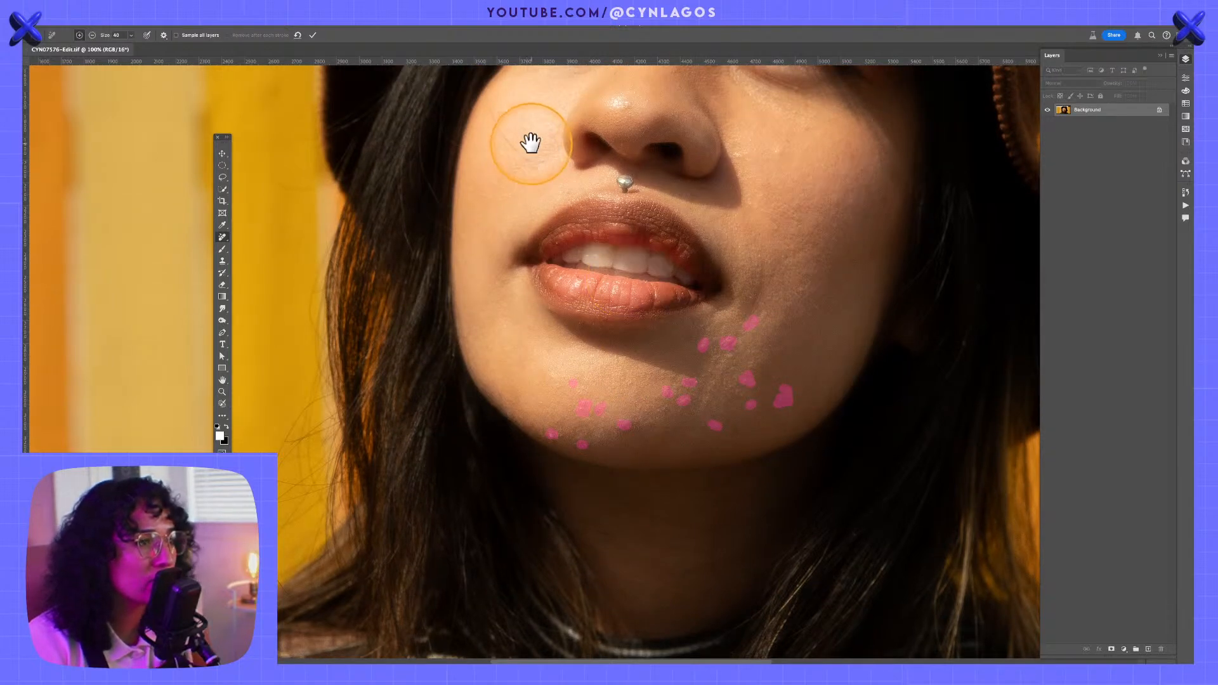
pyautogui.moveTo(531, 142); pyautogui.dragTo(598, 255)
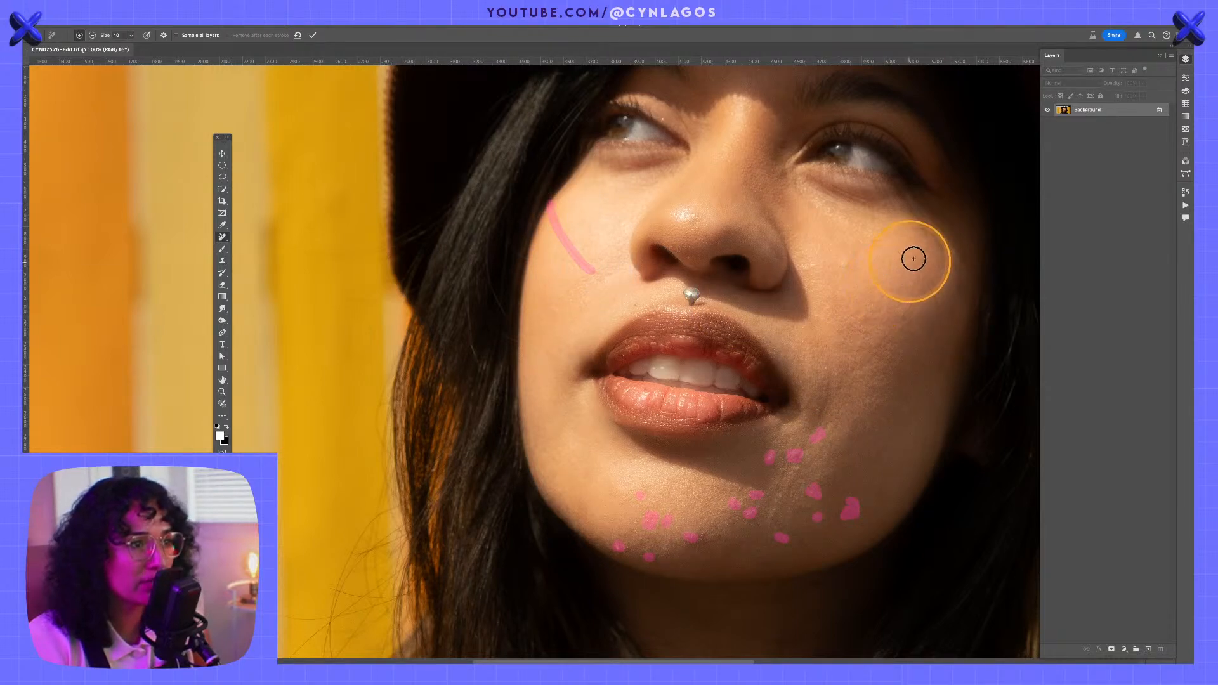
pyautogui.moveTo(813, 186)
pyautogui.mouseDown()
pyautogui.moveTo(593, 394)
pyautogui.moveTo(511, 157)
pyautogui.mouseUp()
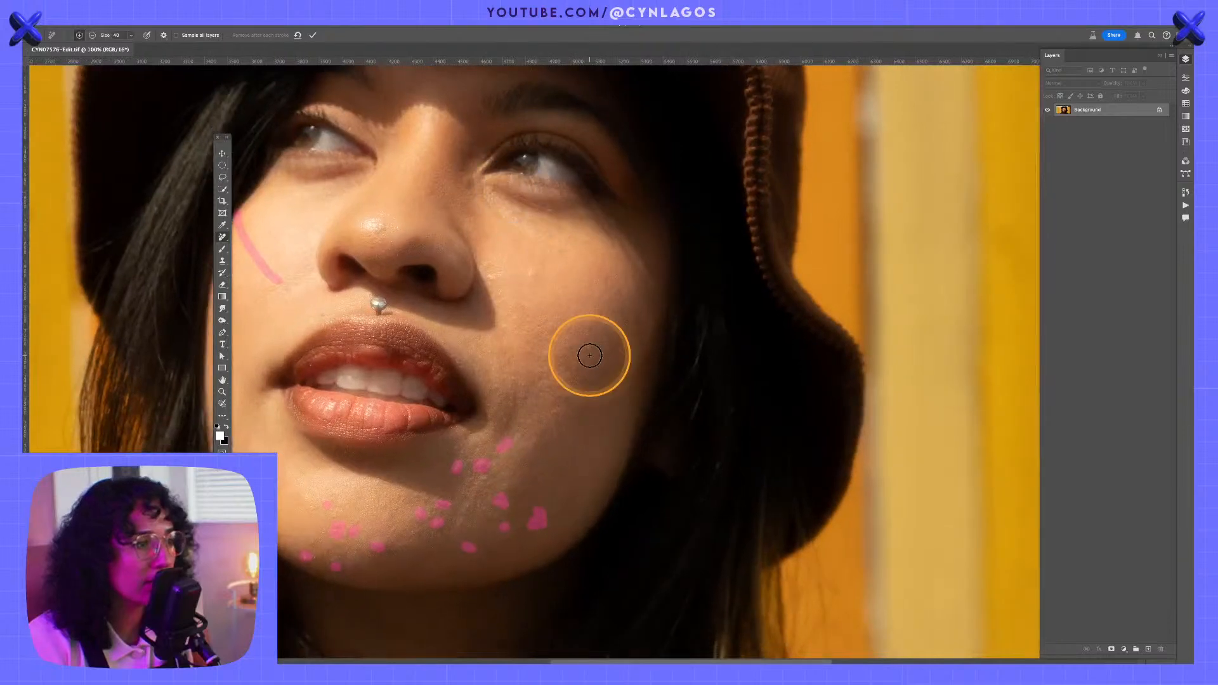
pyautogui.click(544, 361)
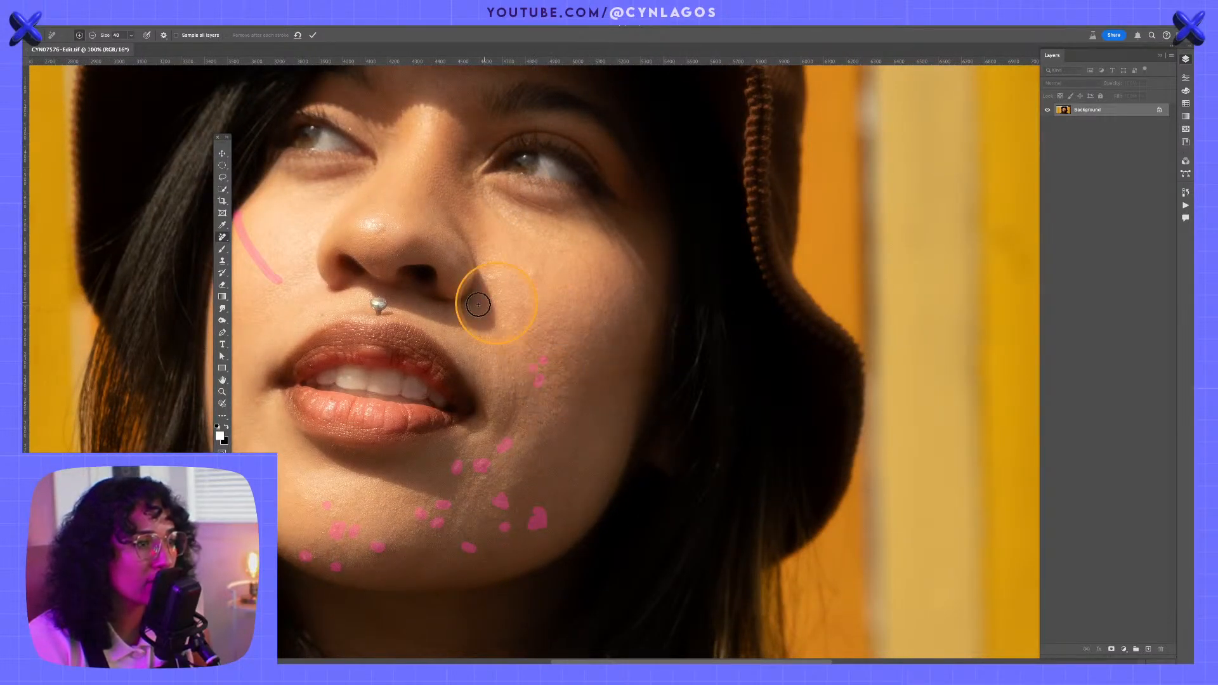
# - Apply the removal to all marked areas of the face
pyautogui.moveTo(480, 308)
pyautogui.mouseDown()
pyautogui.moveTo(674, 397)
pyautogui.moveTo(749, 334)
pyautogui.mouseUp()
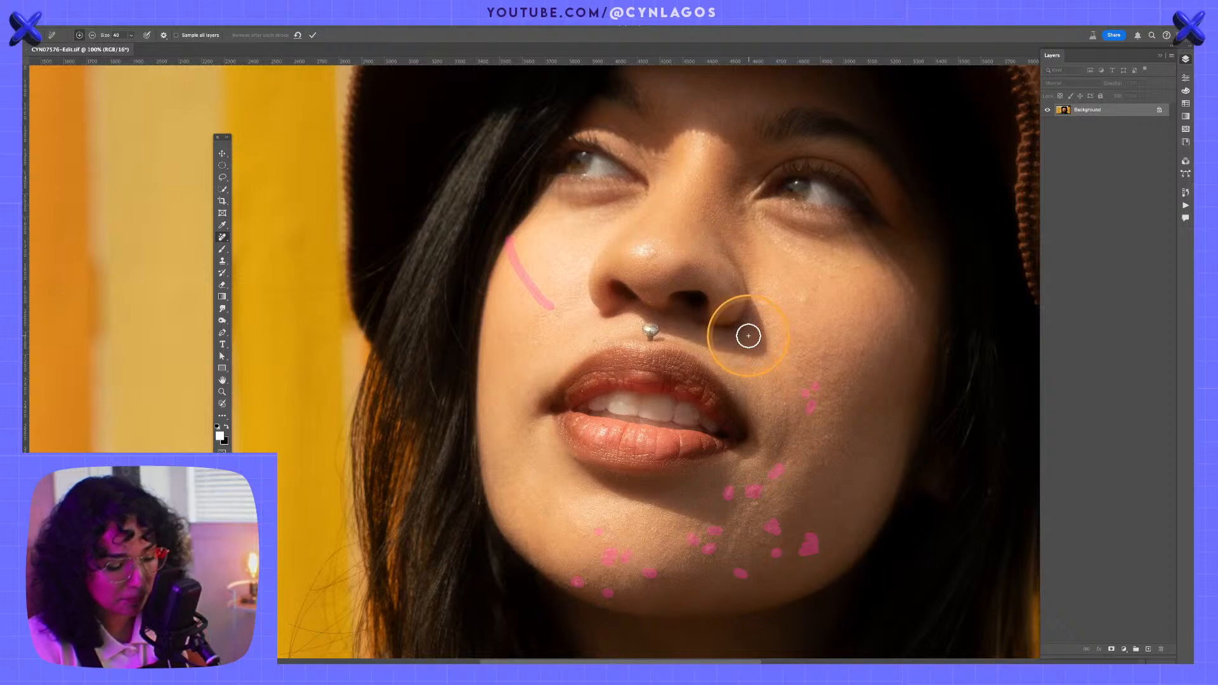
pyautogui.hotkey('ctrl', '-')
pyautogui.hotkey('ctrl', '-')
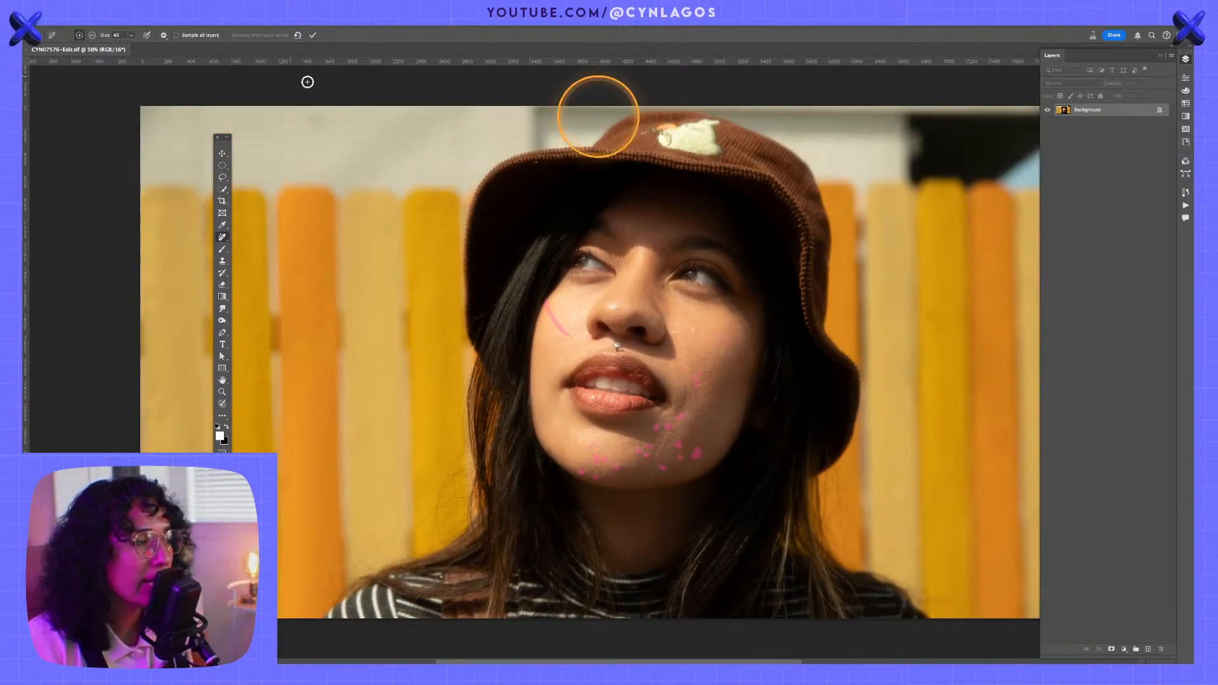
pyautogui.click(314, 35)
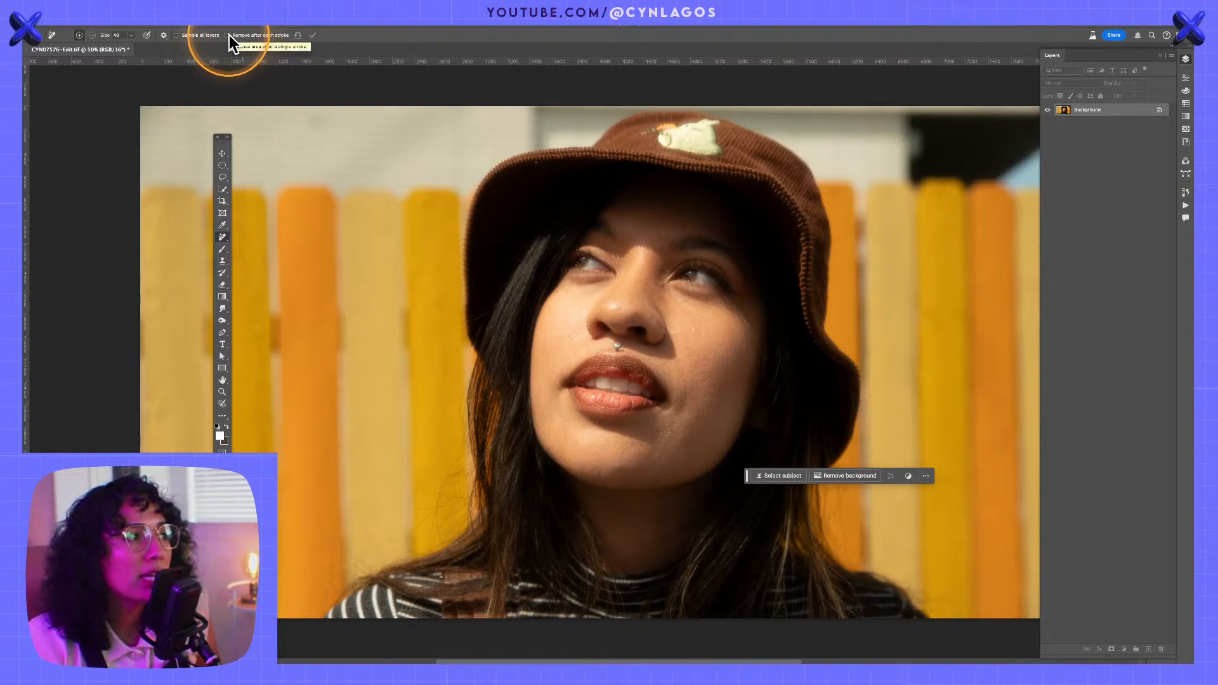
# - Enable Remove after each stroke and paint away the leftover spots on the lower chin
pyautogui.click(229, 36)
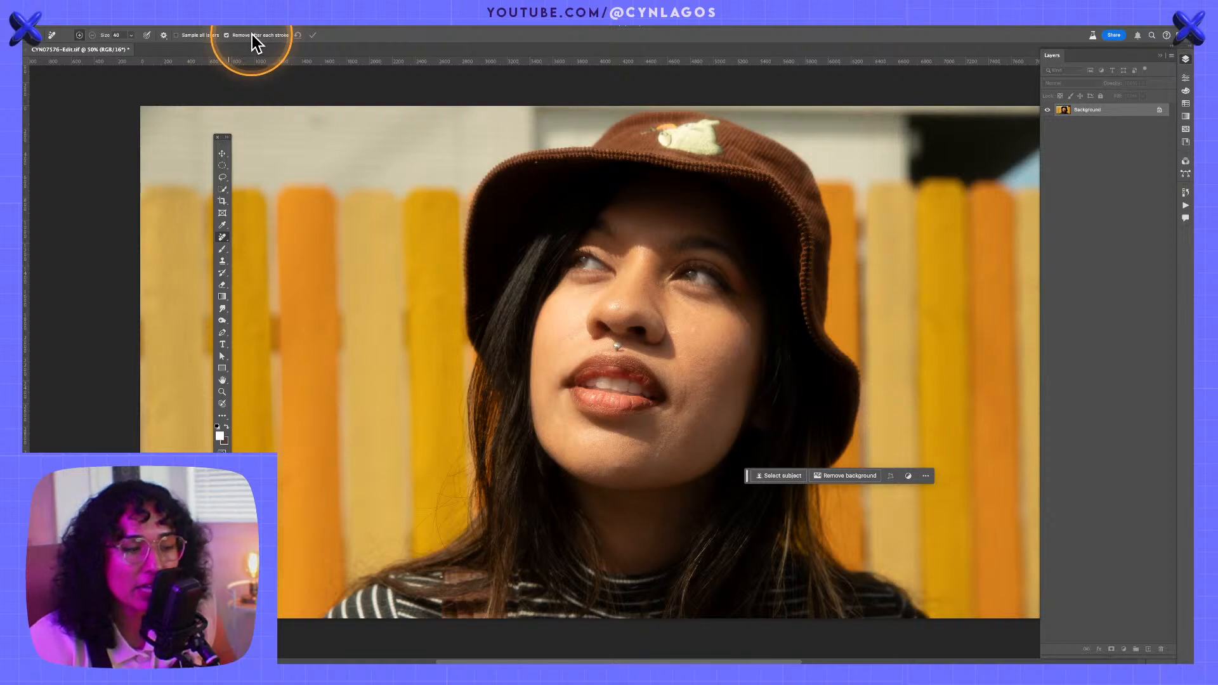
pyautogui.hotkey('ctrl', '+')
pyautogui.hotkey('ctrl', '+')
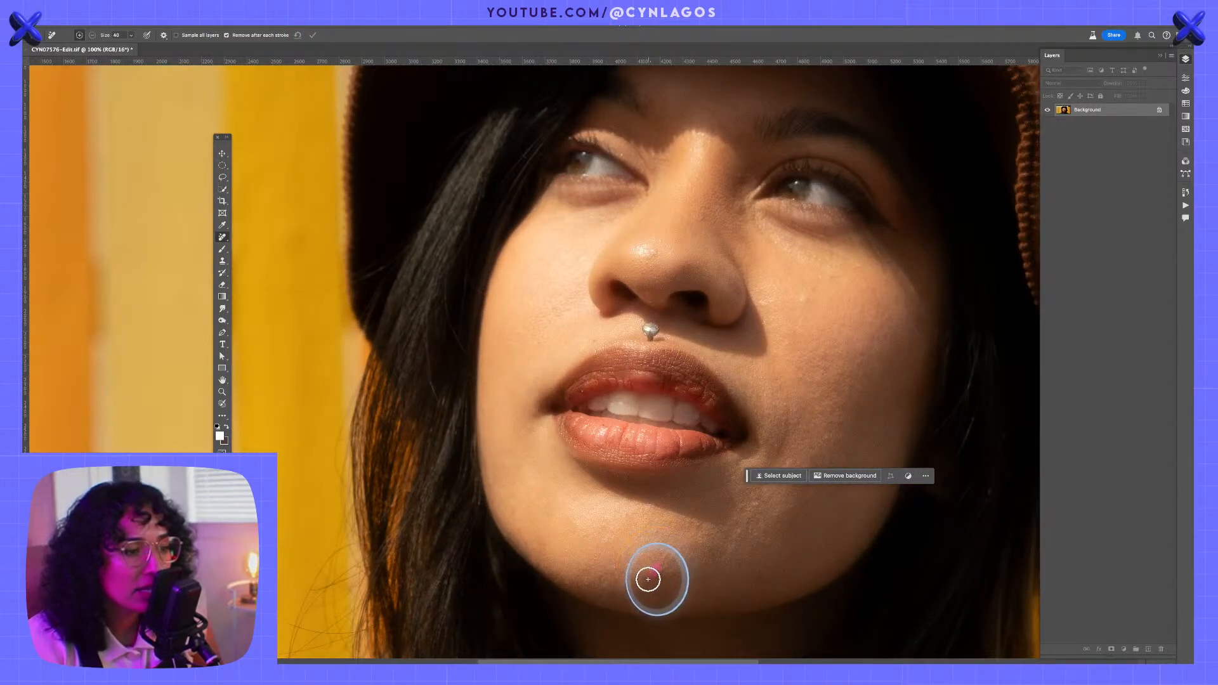
pyautogui.moveTo(657, 576); pyautogui.dragTo(658, 577)
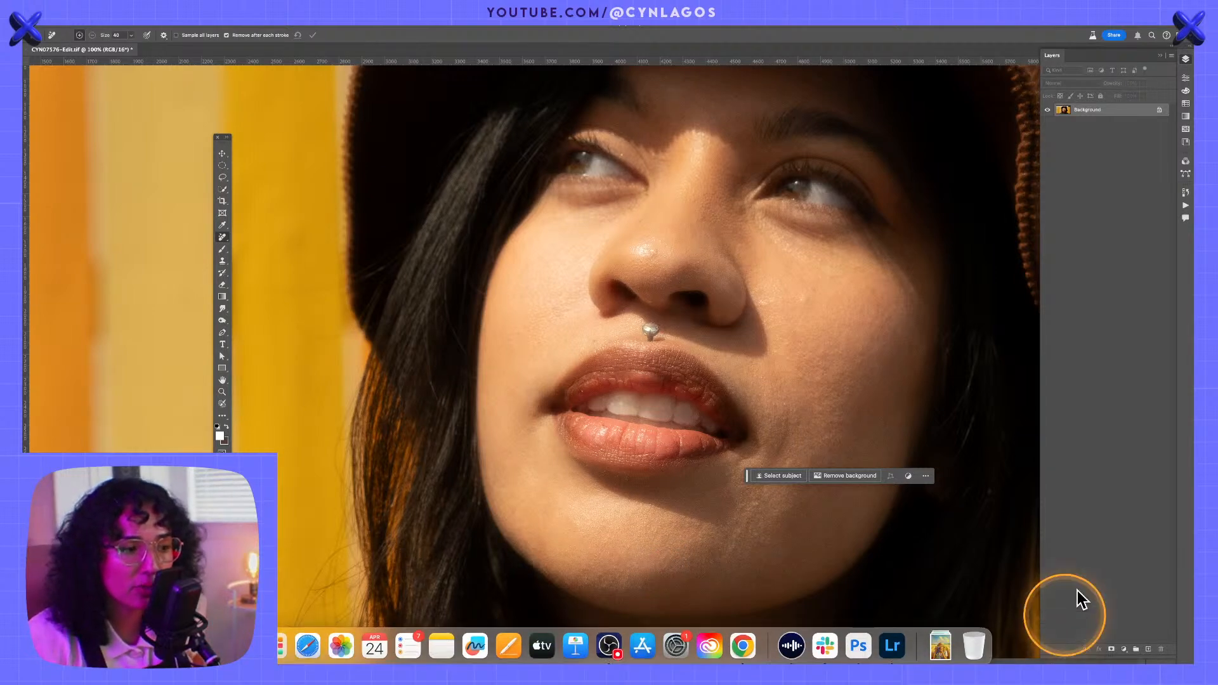
pyautogui.moveTo(583, 583); pyautogui.dragTo(597, 562)
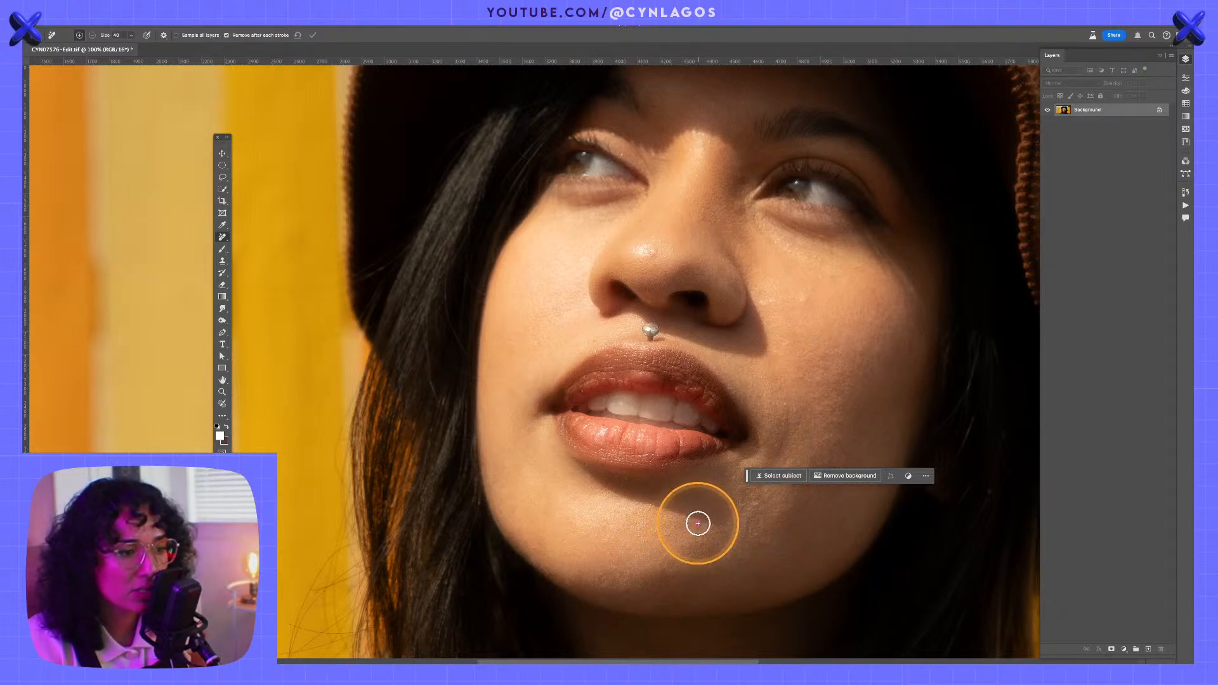
# - Remove the leftover blemishes below the mouth corner and on the shaded side of the chin
pyautogui.moveTo(698, 525)
pyautogui.mouseDown()
pyautogui.moveTo(654, 473)
pyautogui.moveTo(664, 432)
pyautogui.mouseUp()
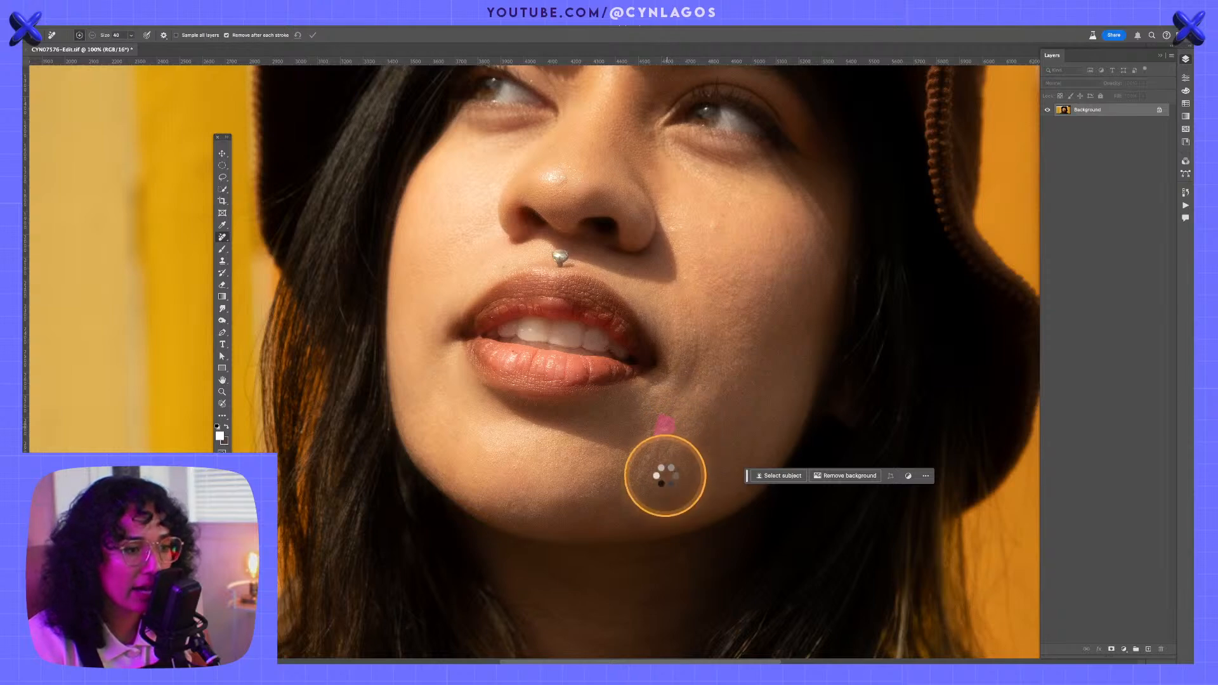
pyautogui.moveTo(671, 504); pyautogui.dragTo(680, 503)
pyautogui.click(702, 450)
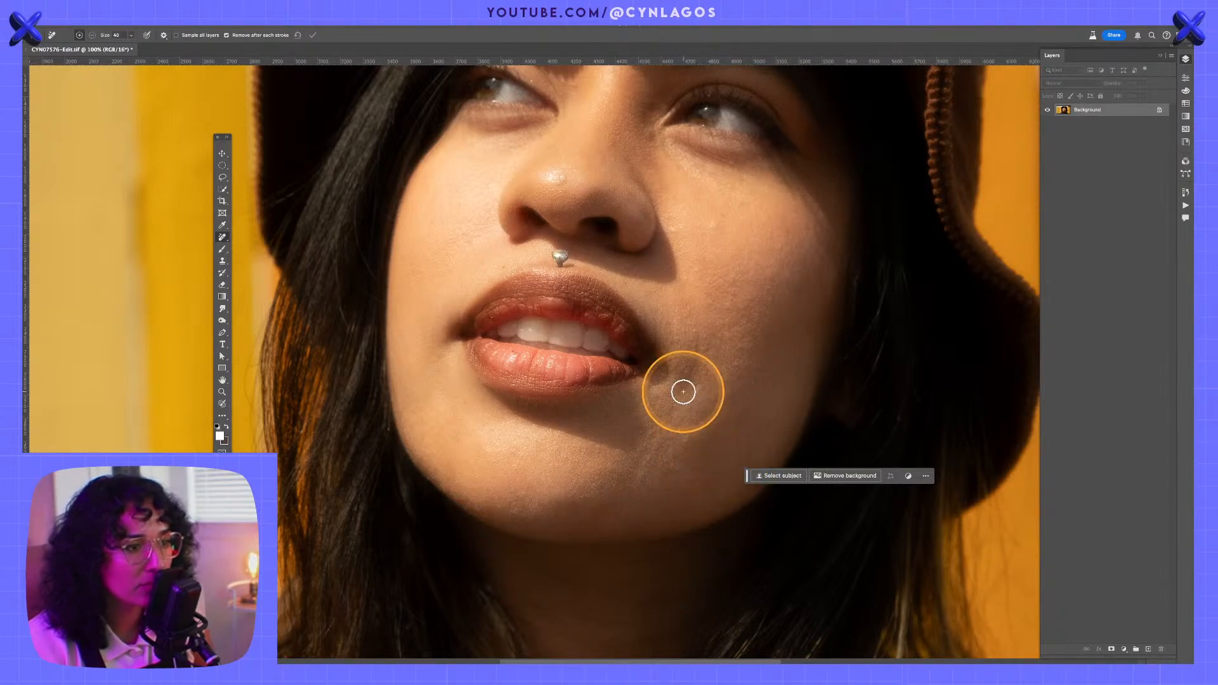
# - Remove the leftover spots beside the mouth corner, on the upper sunlit cheek and on the shaded cheek
pyautogui.moveTo(690, 394); pyautogui.dragTo(703, 385)
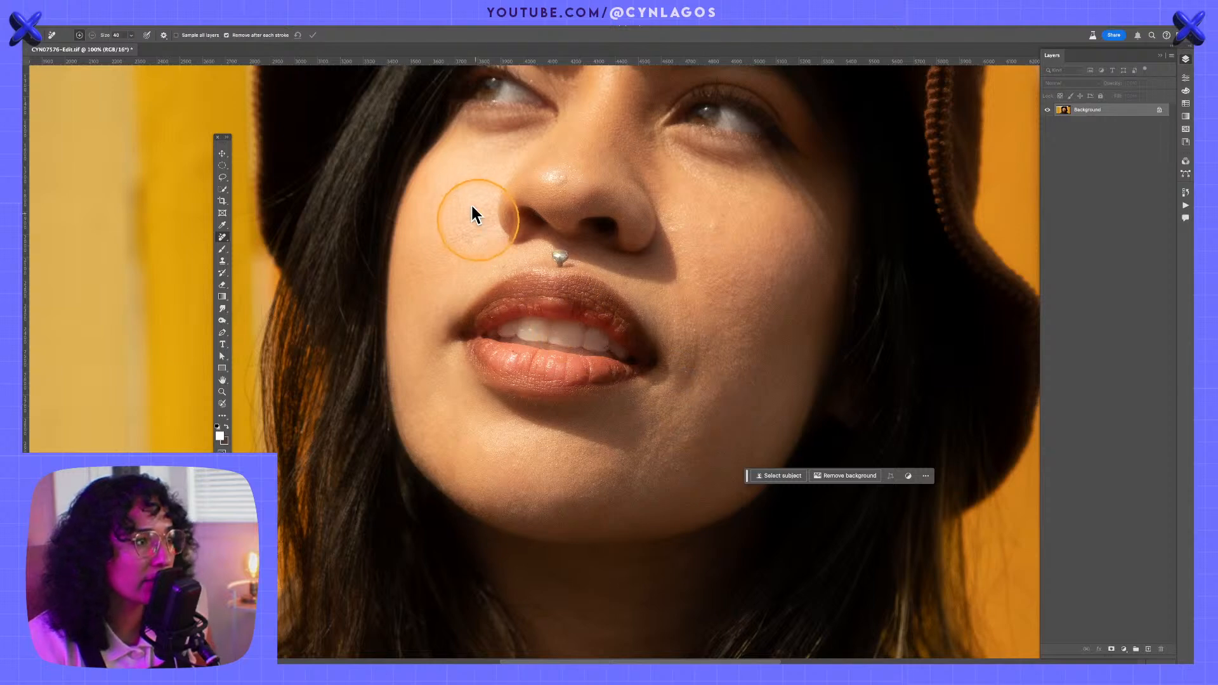
pyautogui.moveTo(439, 161); pyautogui.dragTo(441, 196)
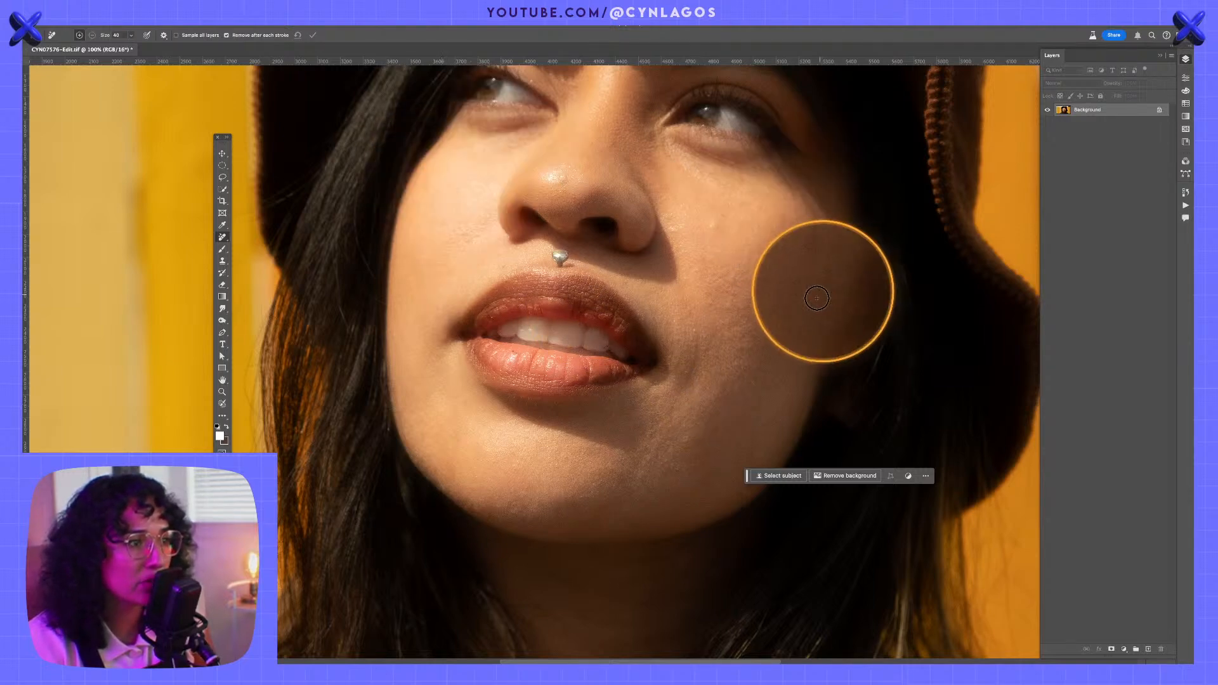
pyautogui.moveTo(732, 339); pyautogui.dragTo(669, 381)
pyautogui.moveTo(668, 394); pyautogui.dragTo(646, 481)
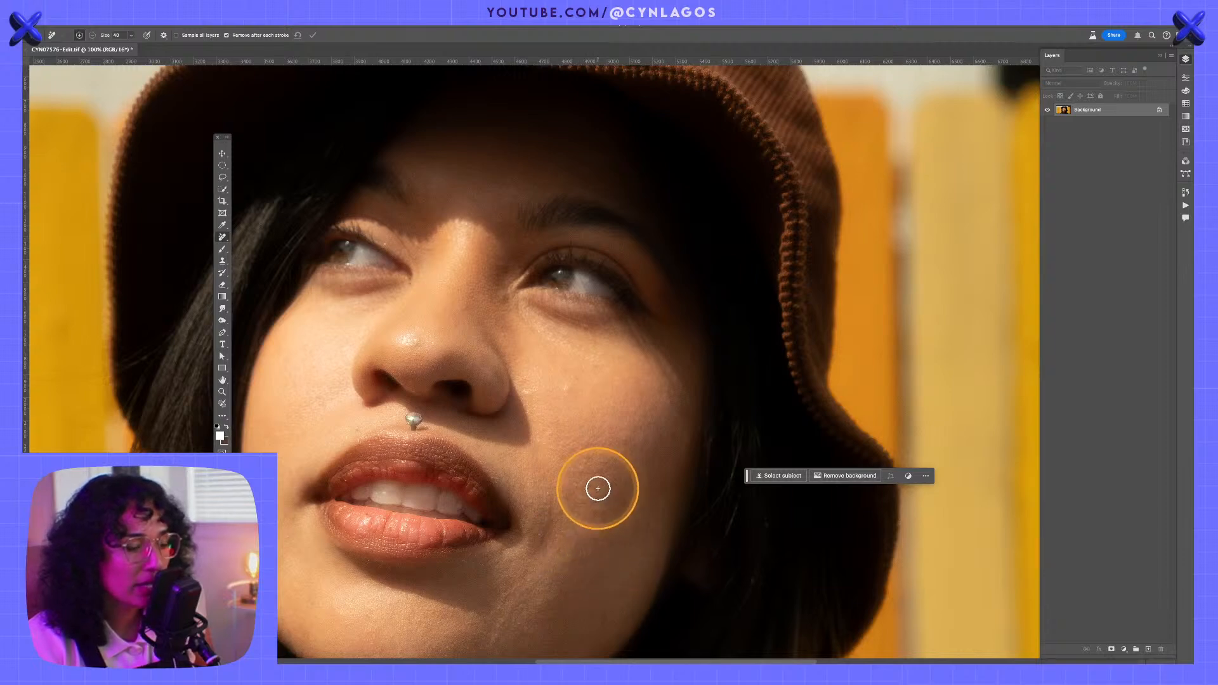
# - Remove the remaining blemishes on the forehead between the eyebrows and on the shaded cheek beside the nose
pyautogui.scroll(-2, 597, 487)
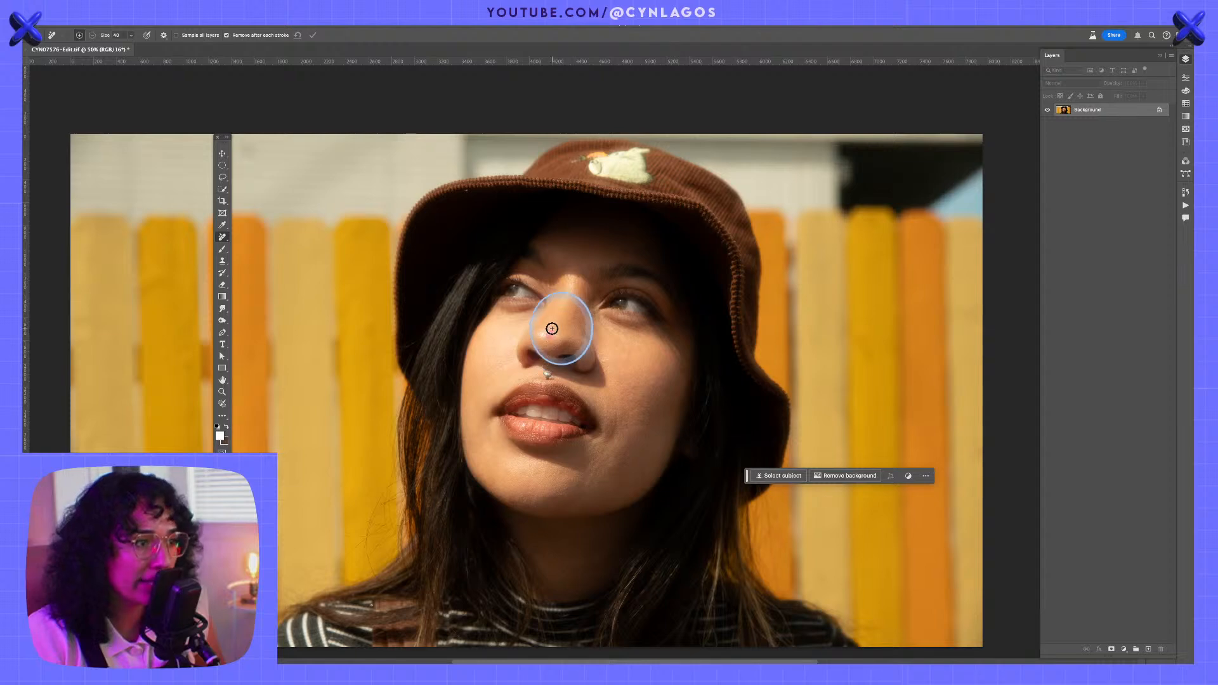
pyautogui.moveTo(554, 336); pyautogui.dragTo(558, 340)
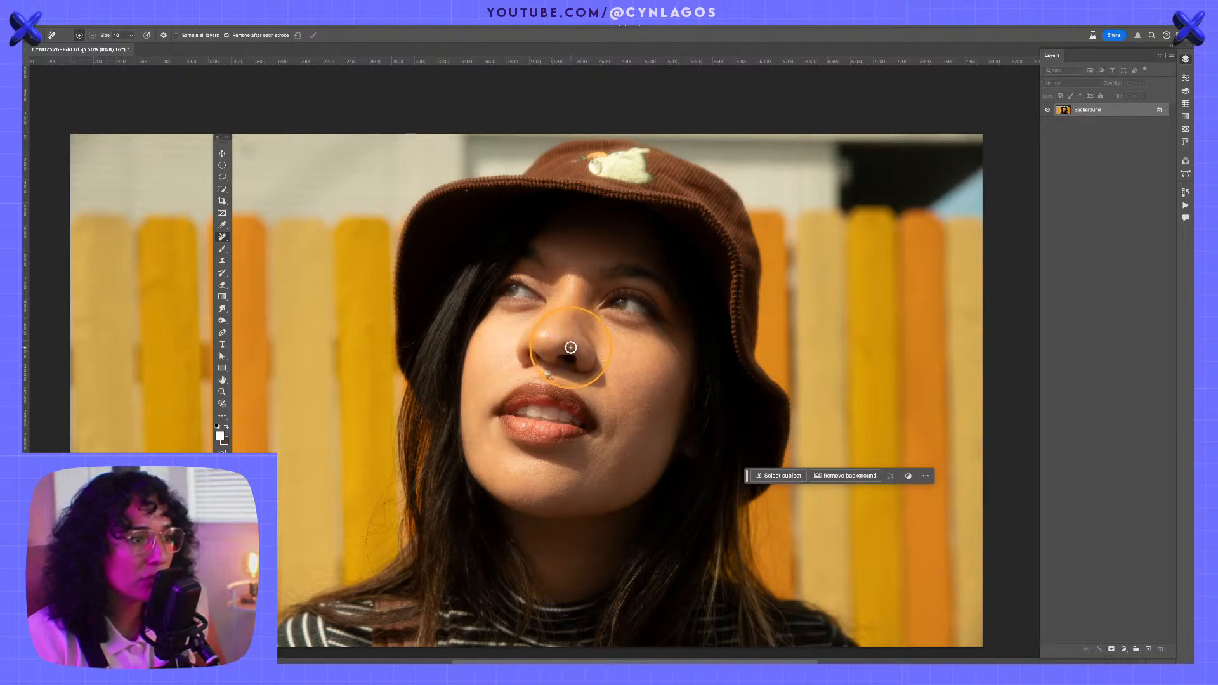
pyautogui.press('super+plus')
pyautogui.press('super+plus')
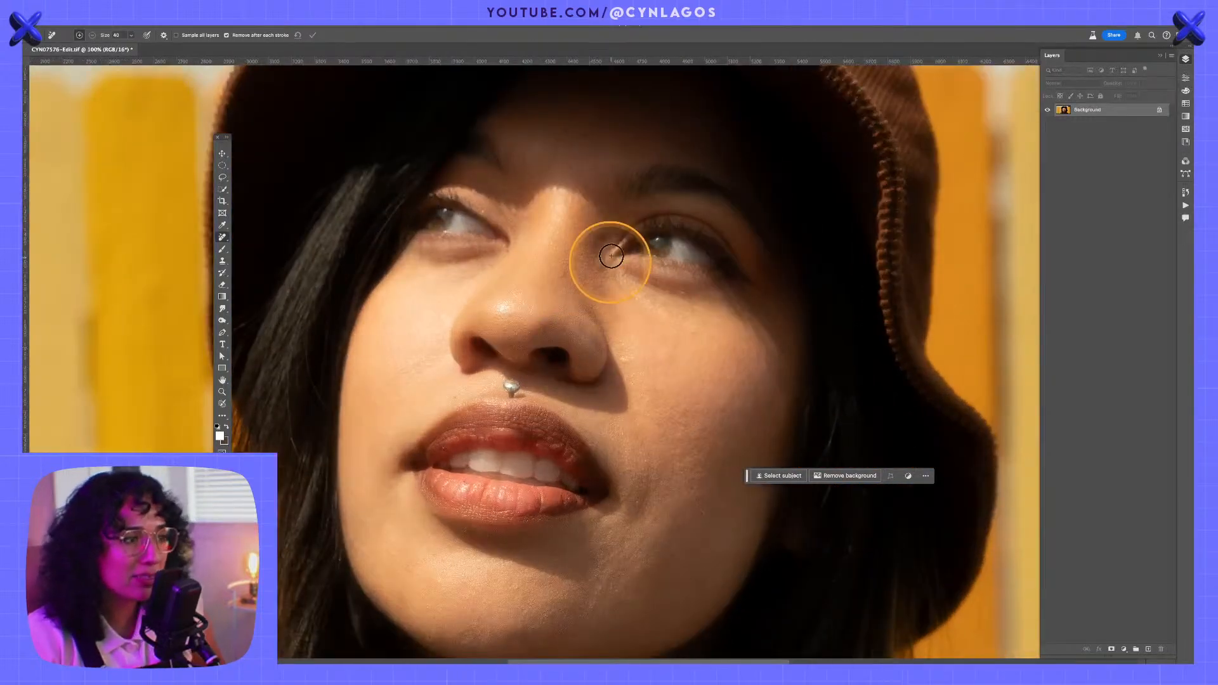
pyautogui.moveTo(603, 246)
pyautogui.mouseDown()
pyautogui.moveTo(576, 259)
pyautogui.moveTo(517, 307)
pyautogui.mouseUp()
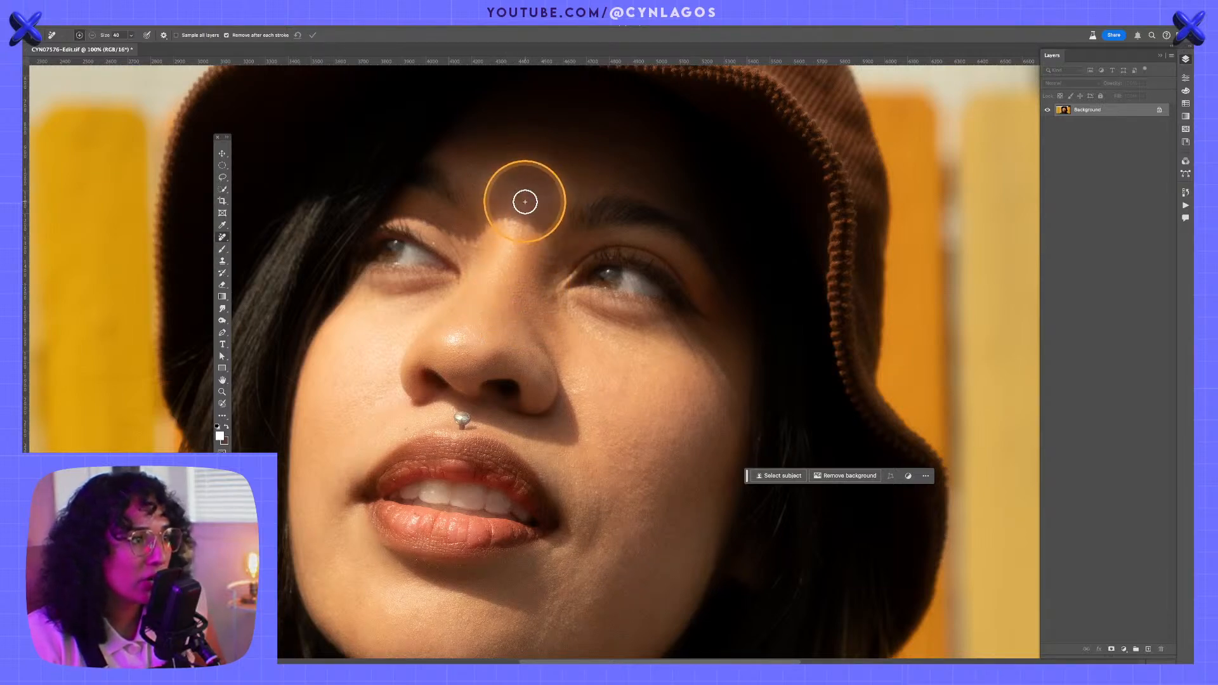
pyautogui.moveTo(524, 199); pyautogui.dragTo(552, 193)
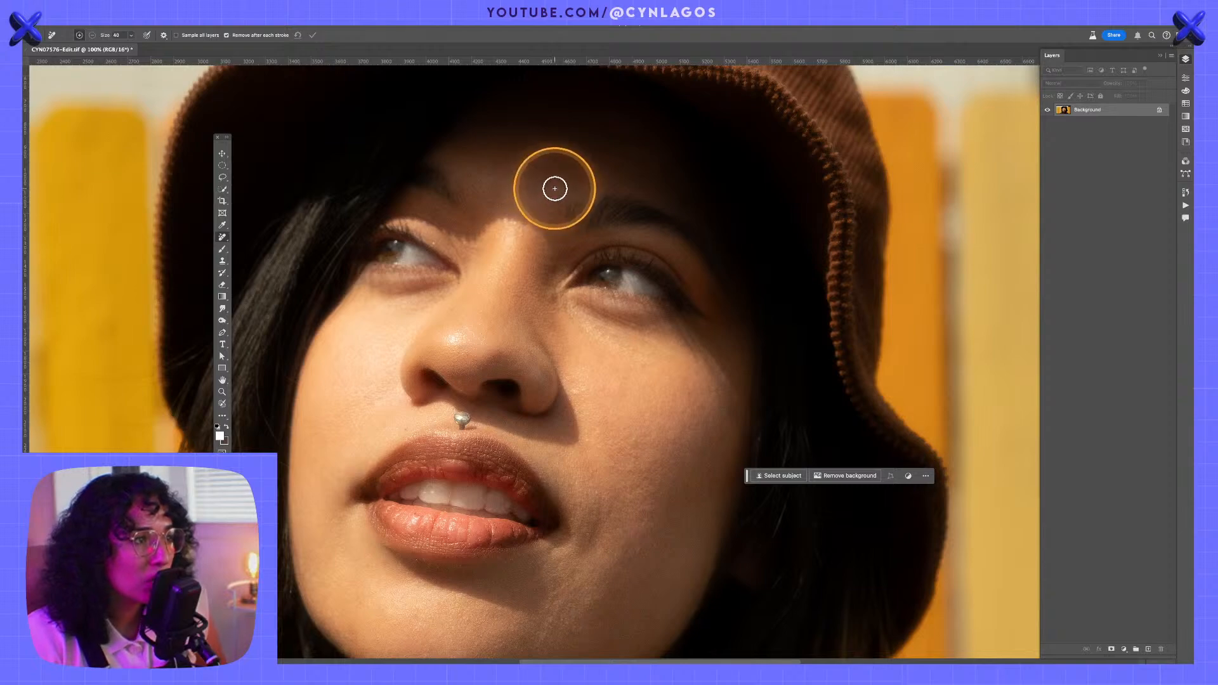
pyautogui.moveTo(722, 341); pyautogui.dragTo(661, 285)
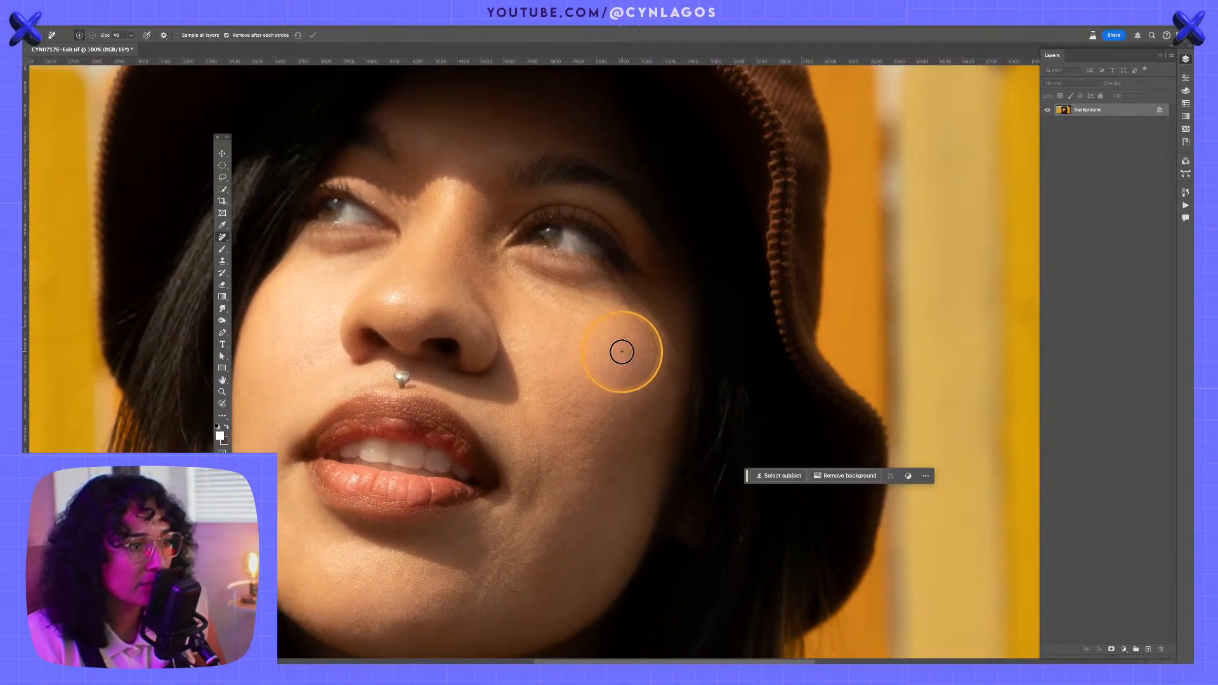
pyautogui.moveTo(574, 407); pyautogui.dragTo(563, 402)
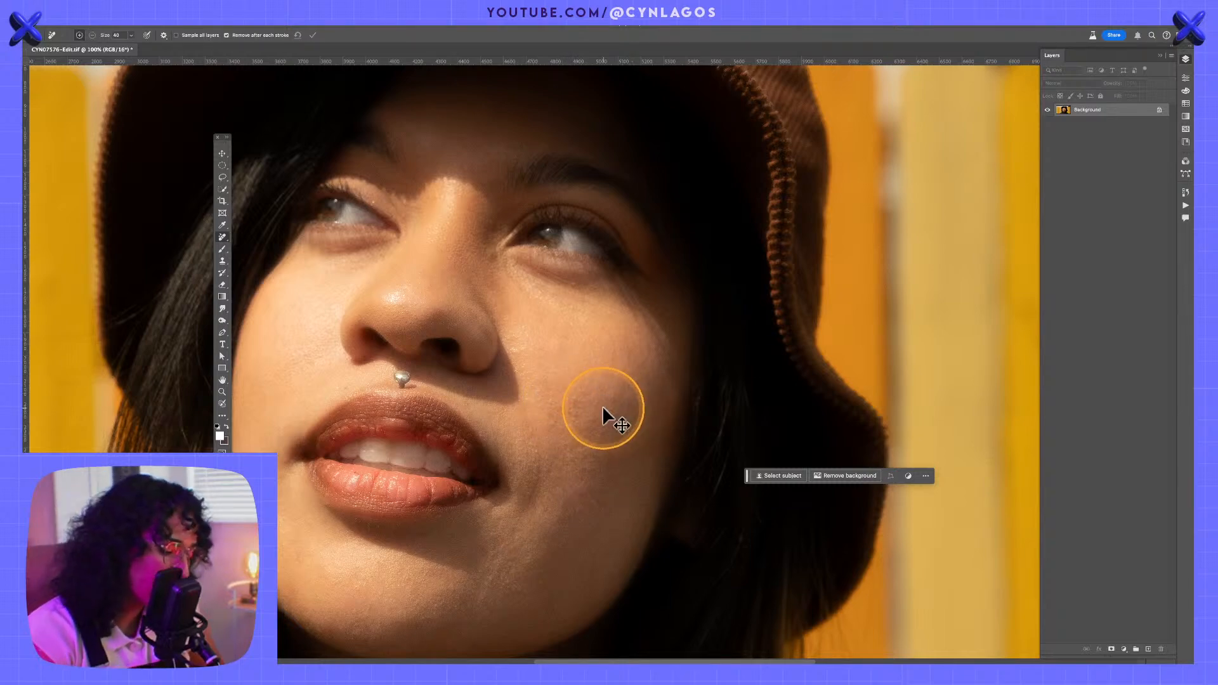
# - Set up a crop of the whole portrait that adds space above the hat and trims the left edge
pyautogui.press('super+minus')
pyautogui.press('super+minus')
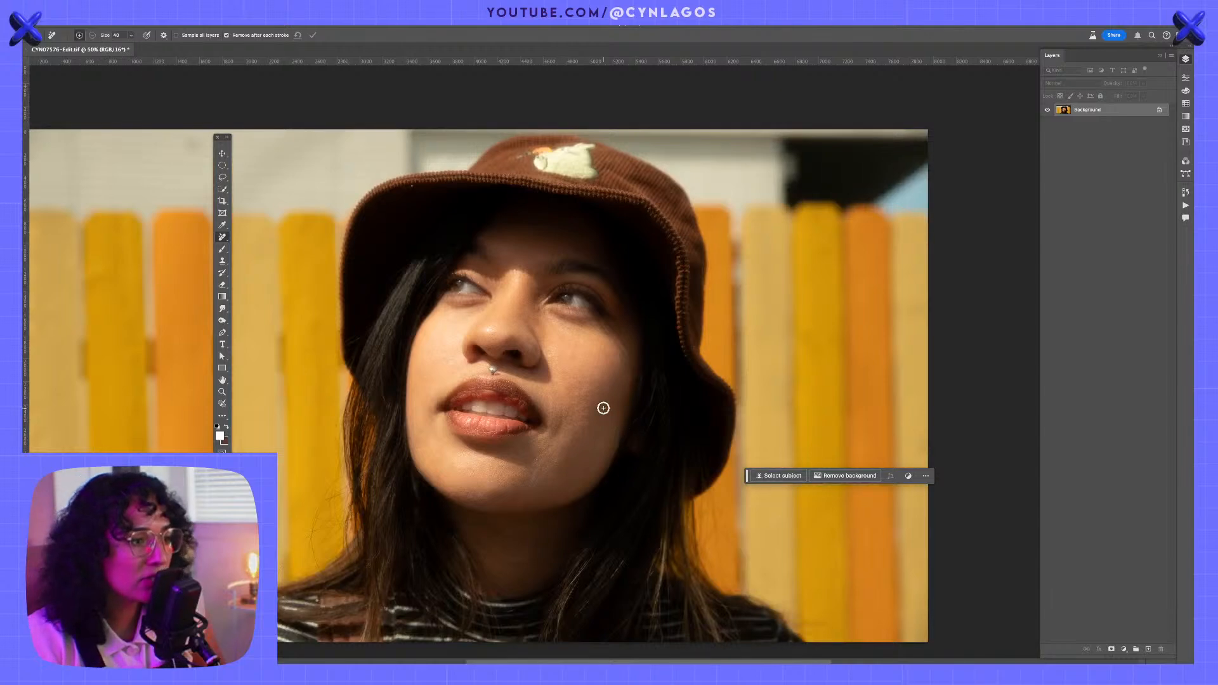
pyautogui.moveTo(608, 446)
pyautogui.mouseDown()
pyautogui.moveTo(683, 391)
pyautogui.moveTo(677, 427)
pyautogui.mouseUp()
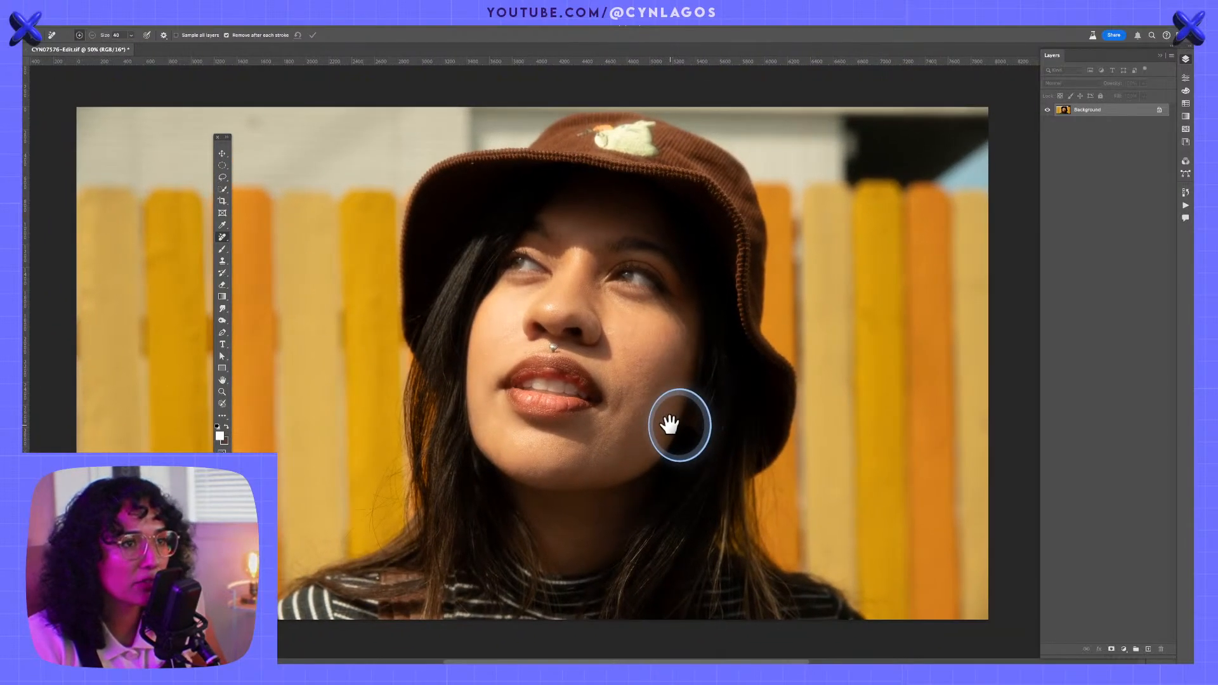
pyautogui.press('z')
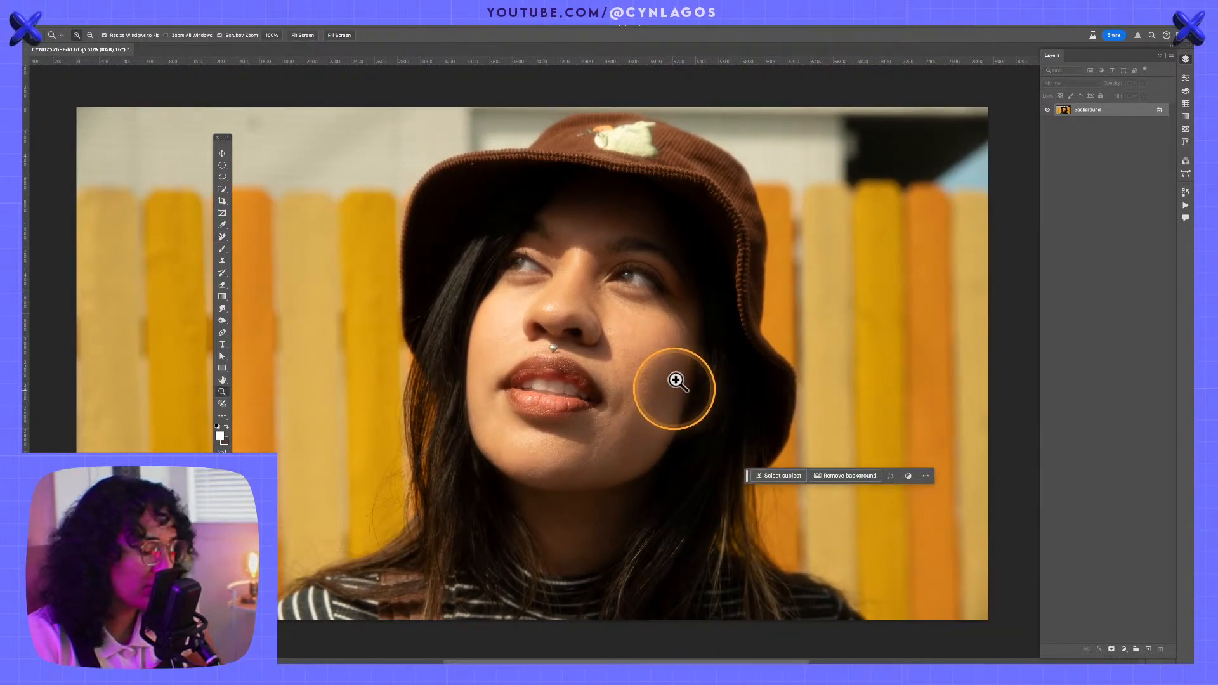
pyautogui.keyDown('alt'); pyautogui.click(680, 374); pyautogui.keyUp('alt')
pyautogui.press('v')
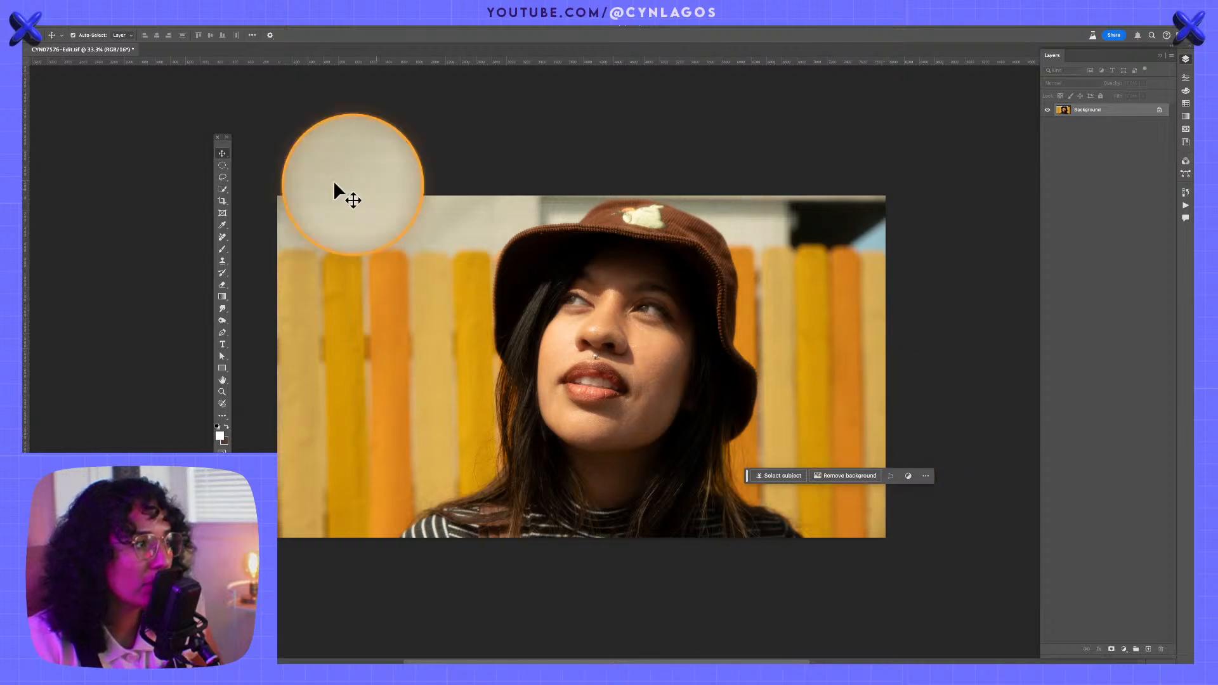
pyautogui.click(225, 202)
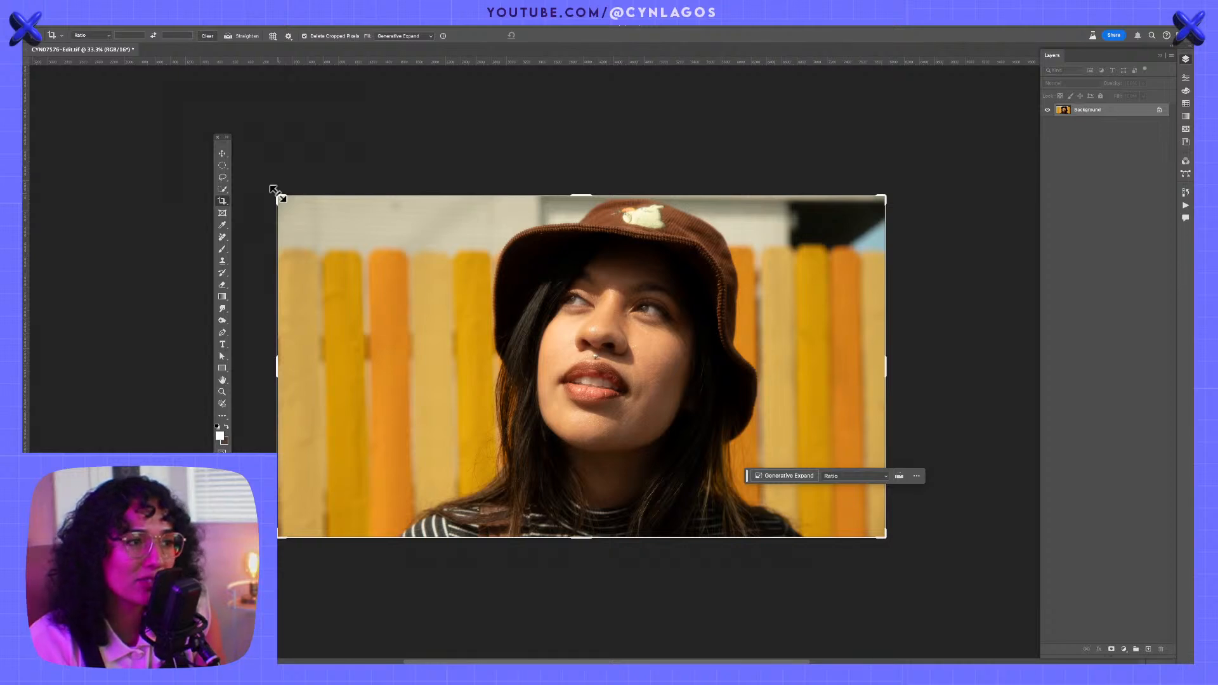
pyautogui.moveTo(275, 190); pyautogui.dragTo(298, 162)
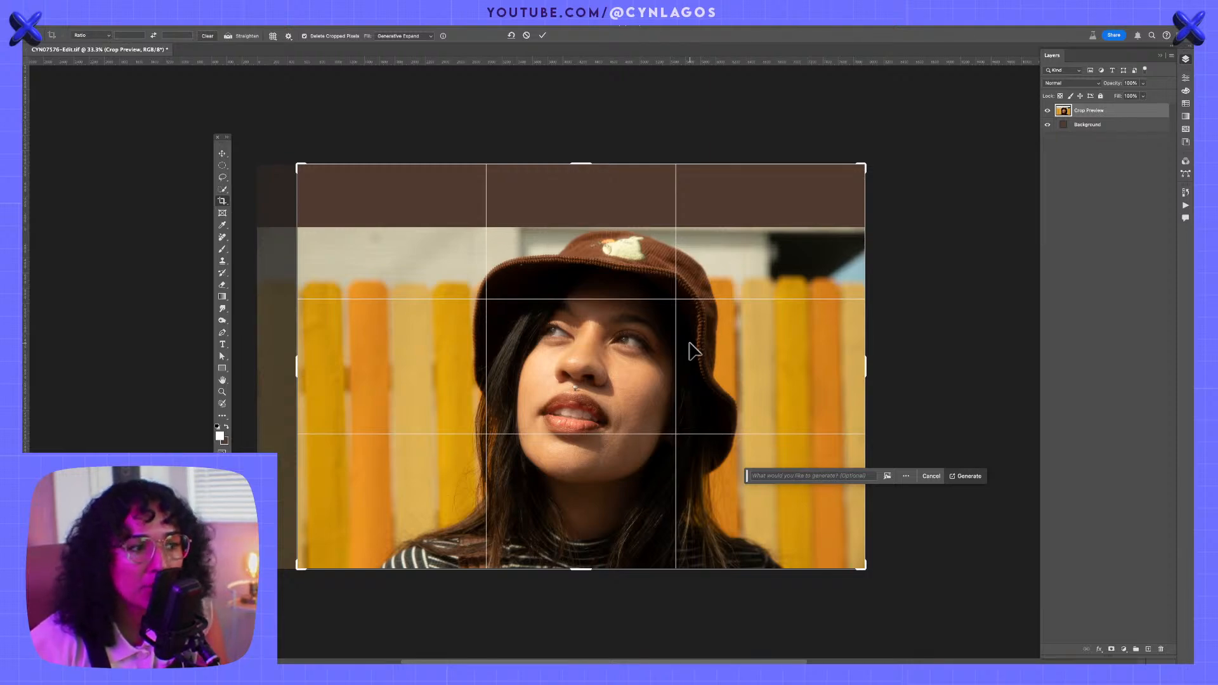
# - Try Background (default) as the crop's fill method, and switch it back to Generative Expand
pyautogui.click(398, 35)
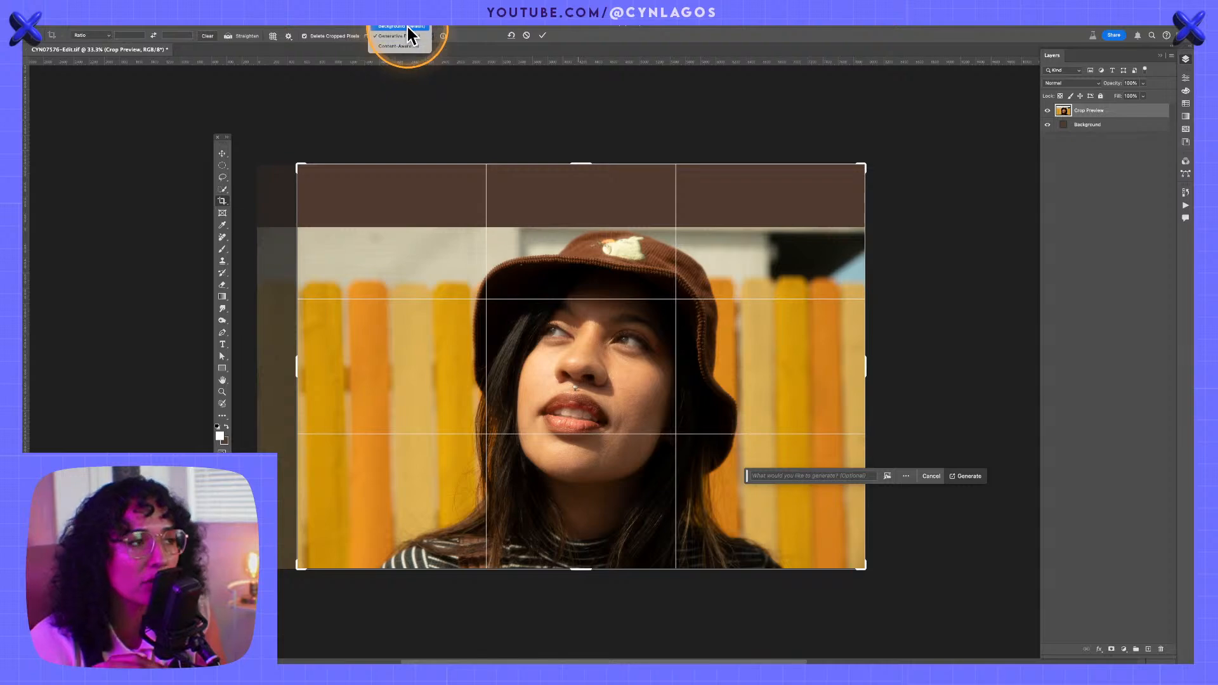
pyautogui.click(406, 27)
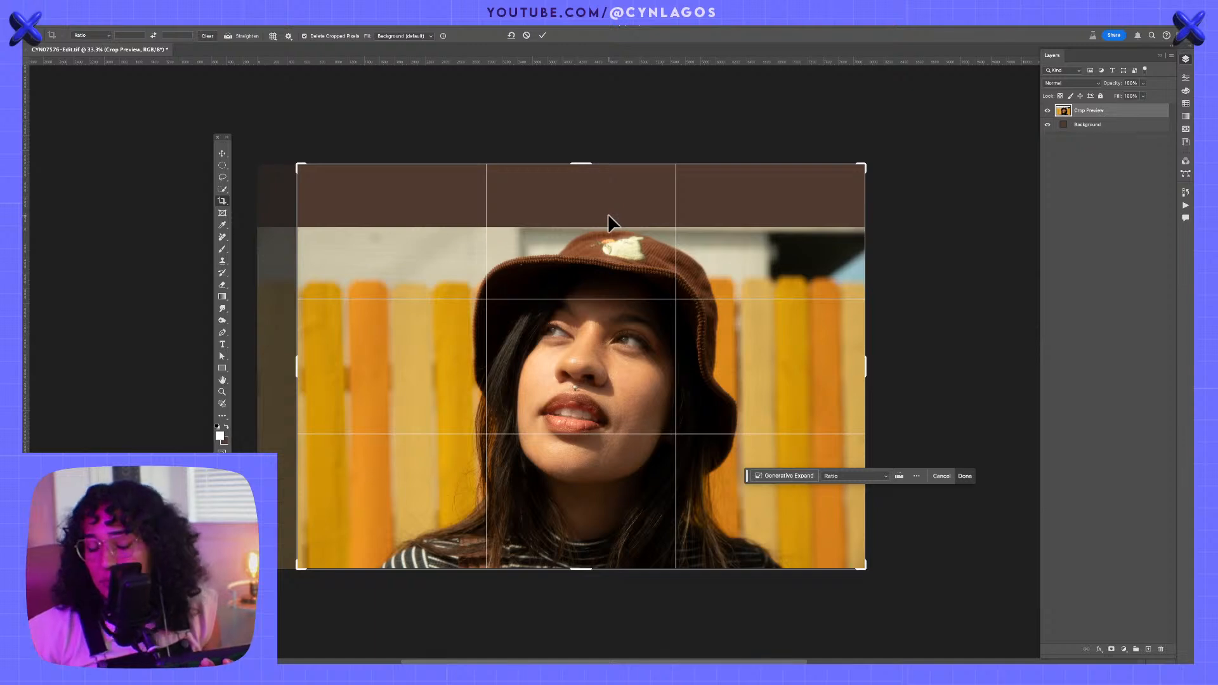
pyautogui.click(418, 35)
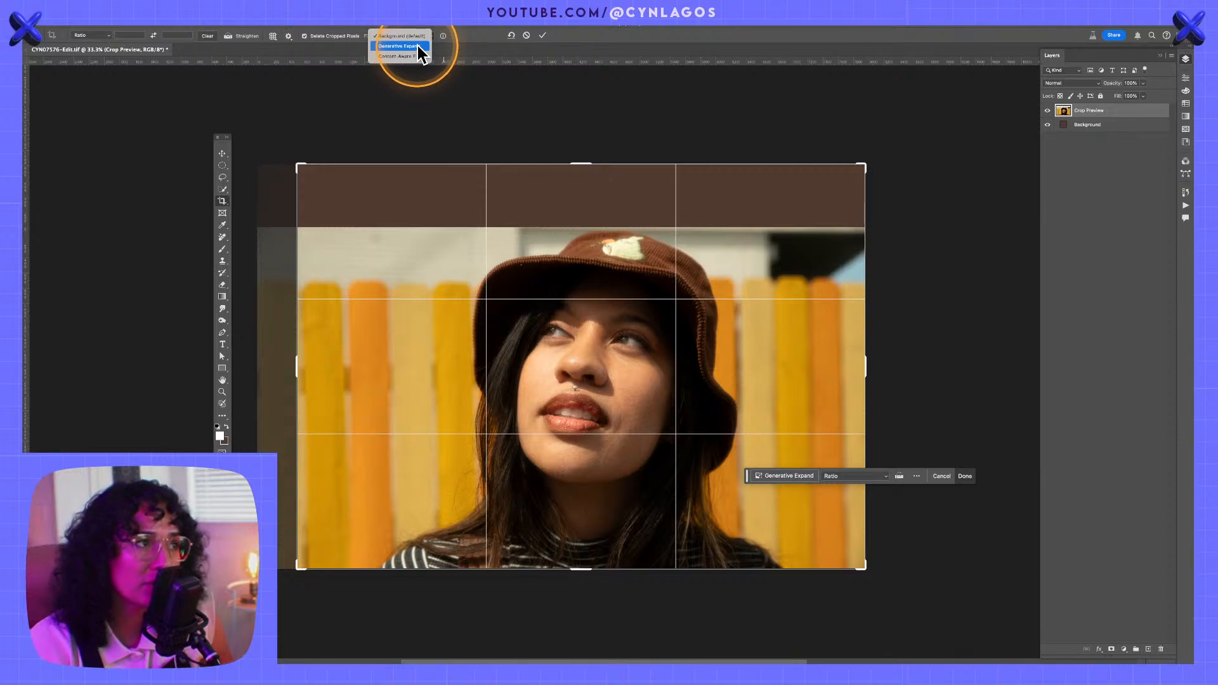
pyautogui.click(418, 46)
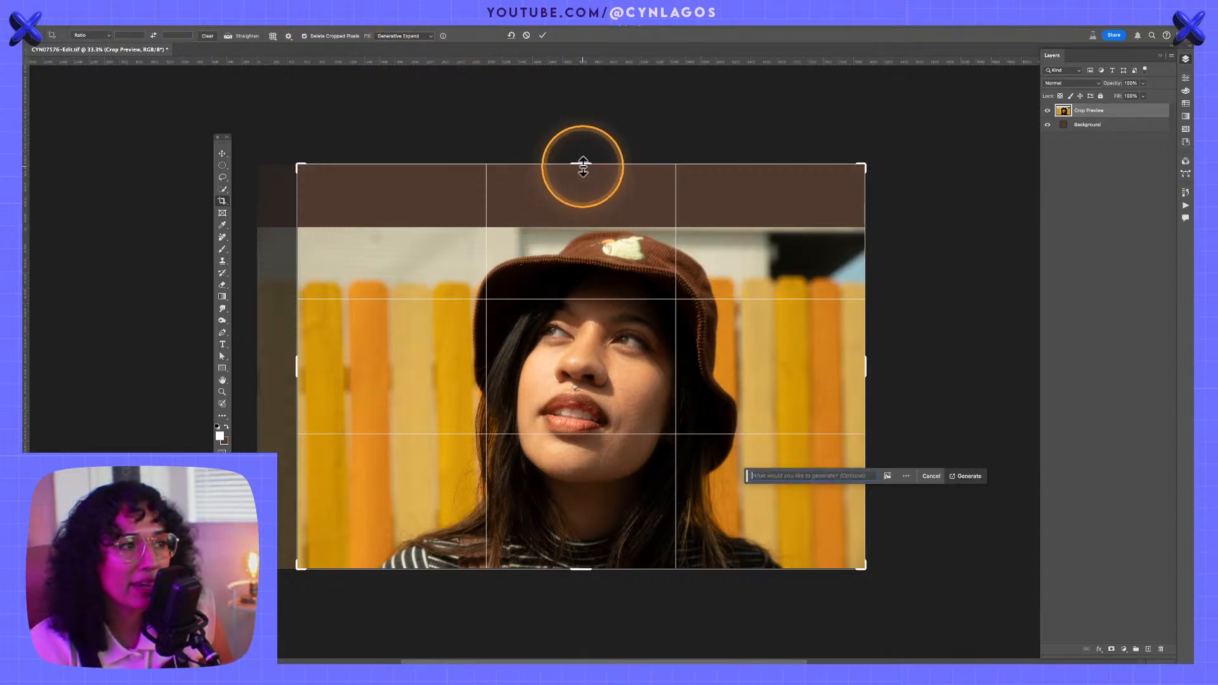
# - Widen the crop frame slightly beyond the photo's right edge and fill the added areas with Generative Expand, without a prompt
pyautogui.moveTo(583, 166); pyautogui.dragTo(685, 165)
pyautogui.moveTo(865, 365); pyautogui.dragTo(874, 364)
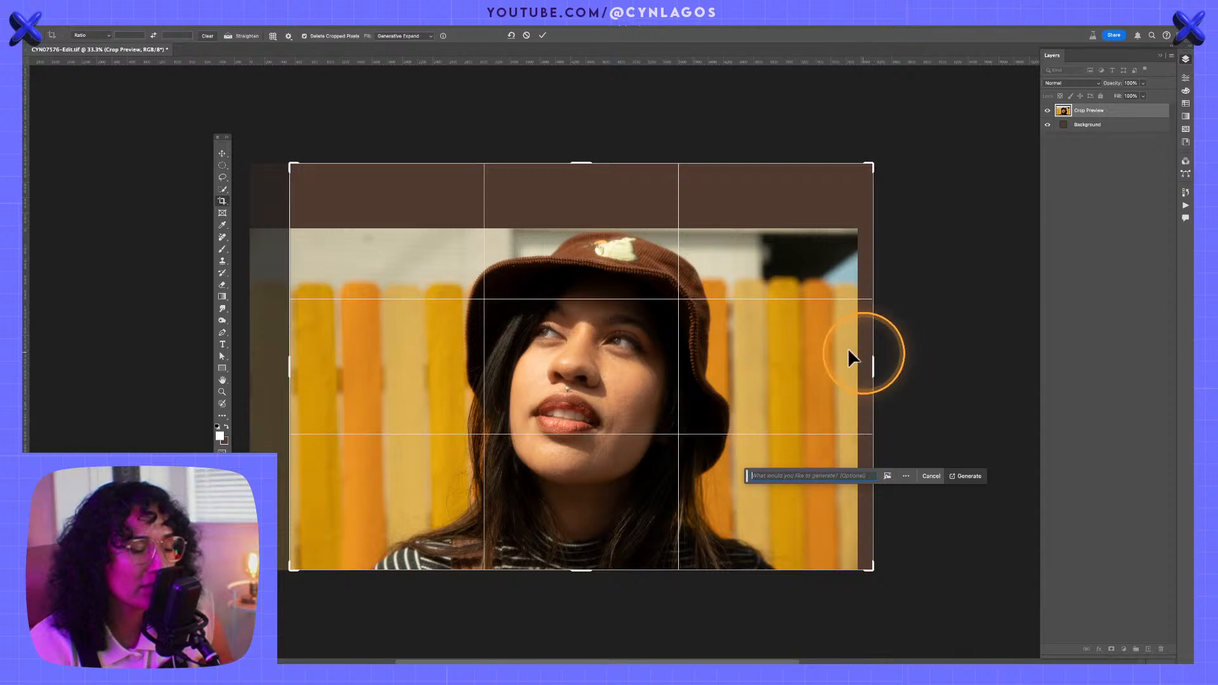
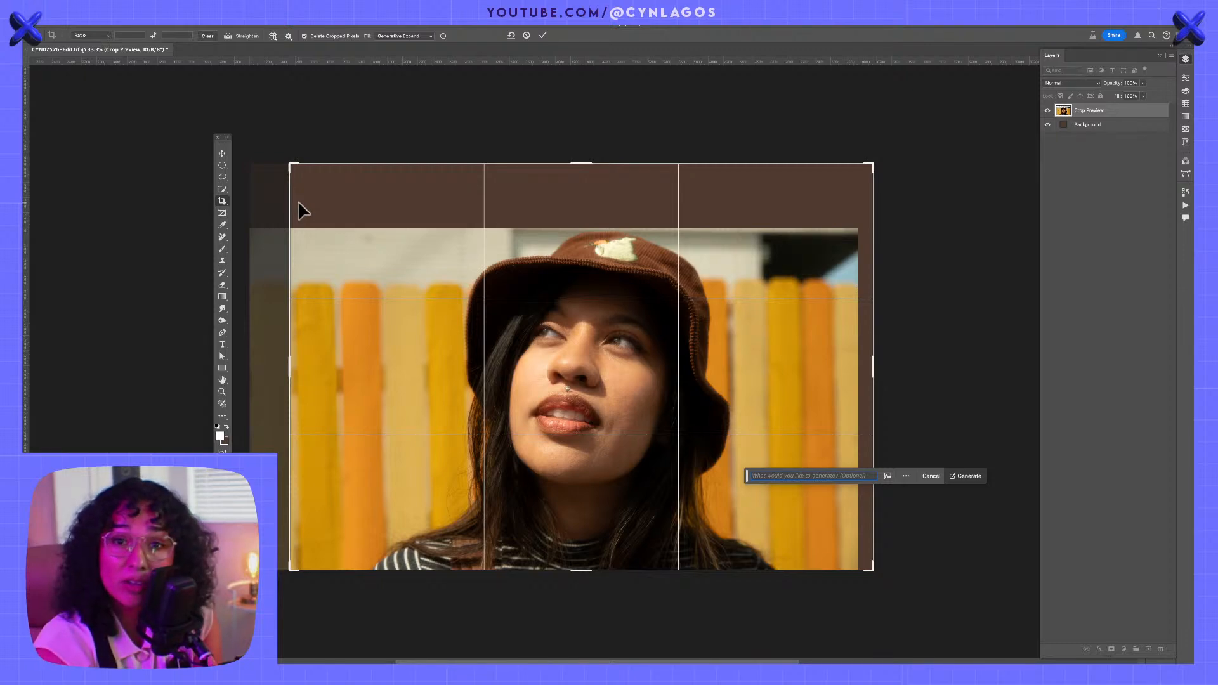
pyautogui.click(309, 194)
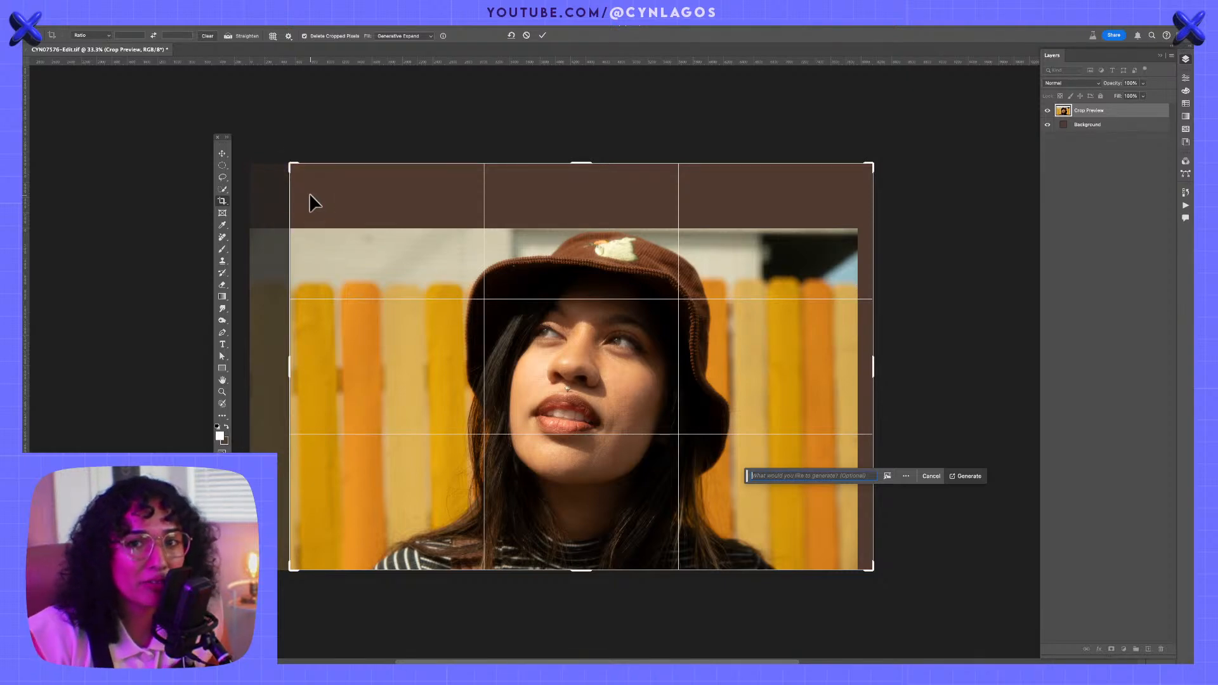
pyautogui.click(444, 35)
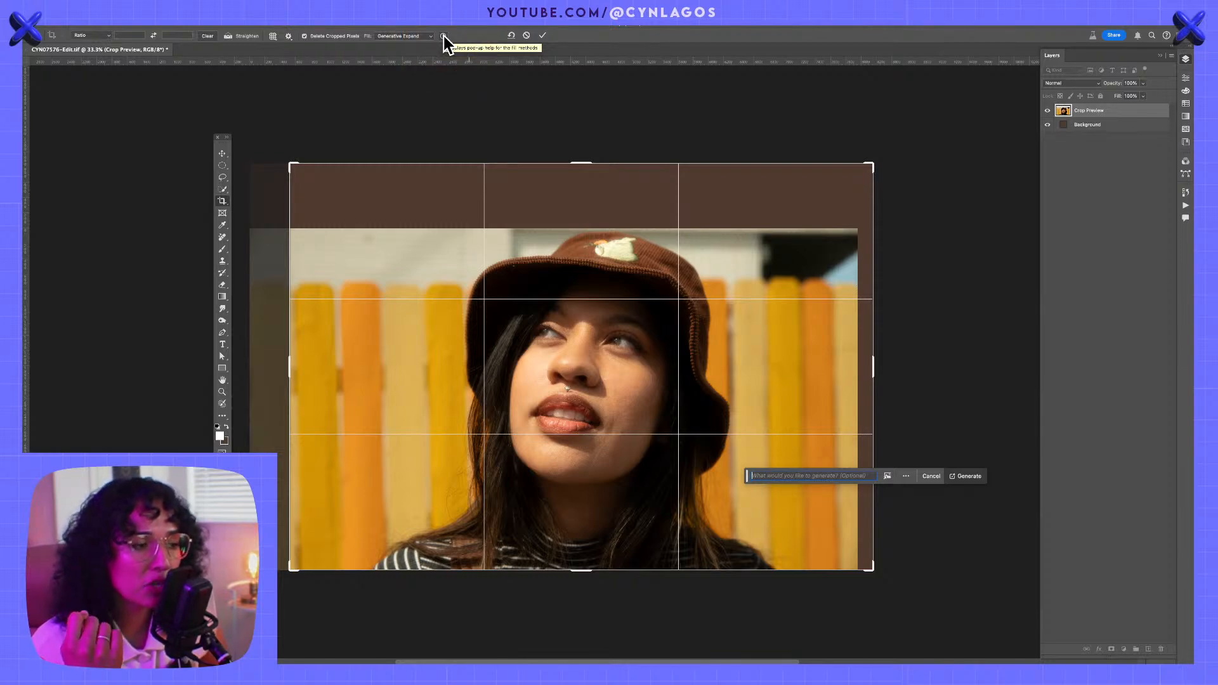
pyautogui.press('Escape')
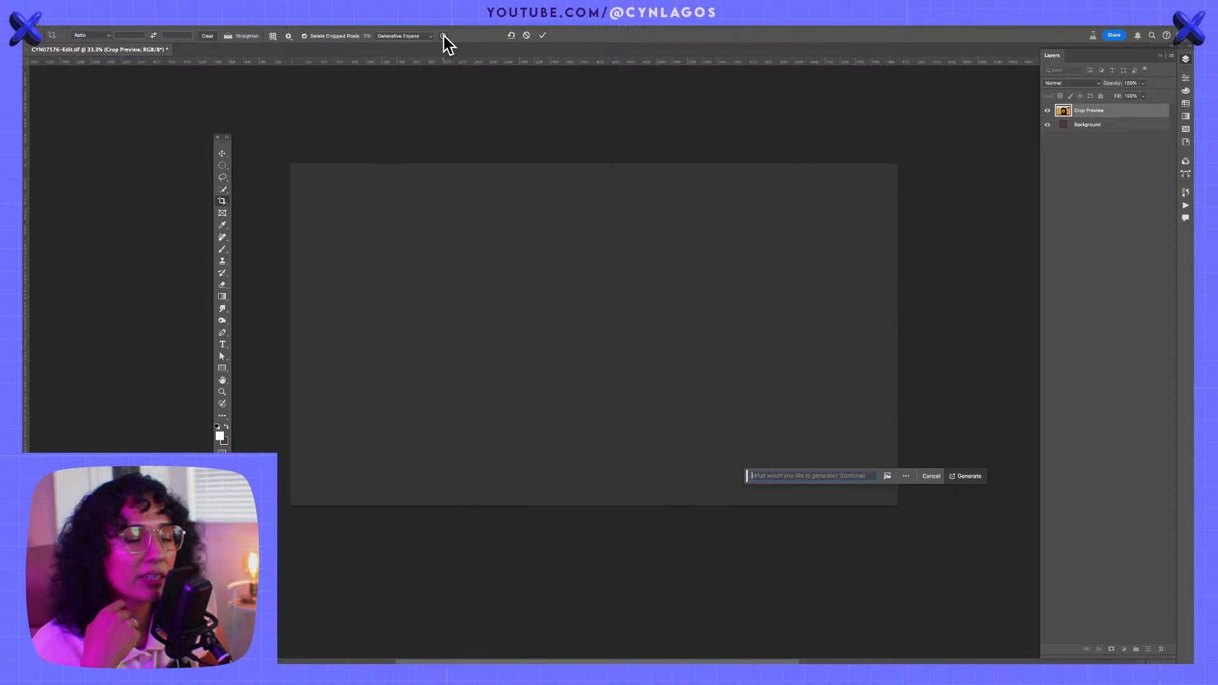
pyautogui.press('Return')
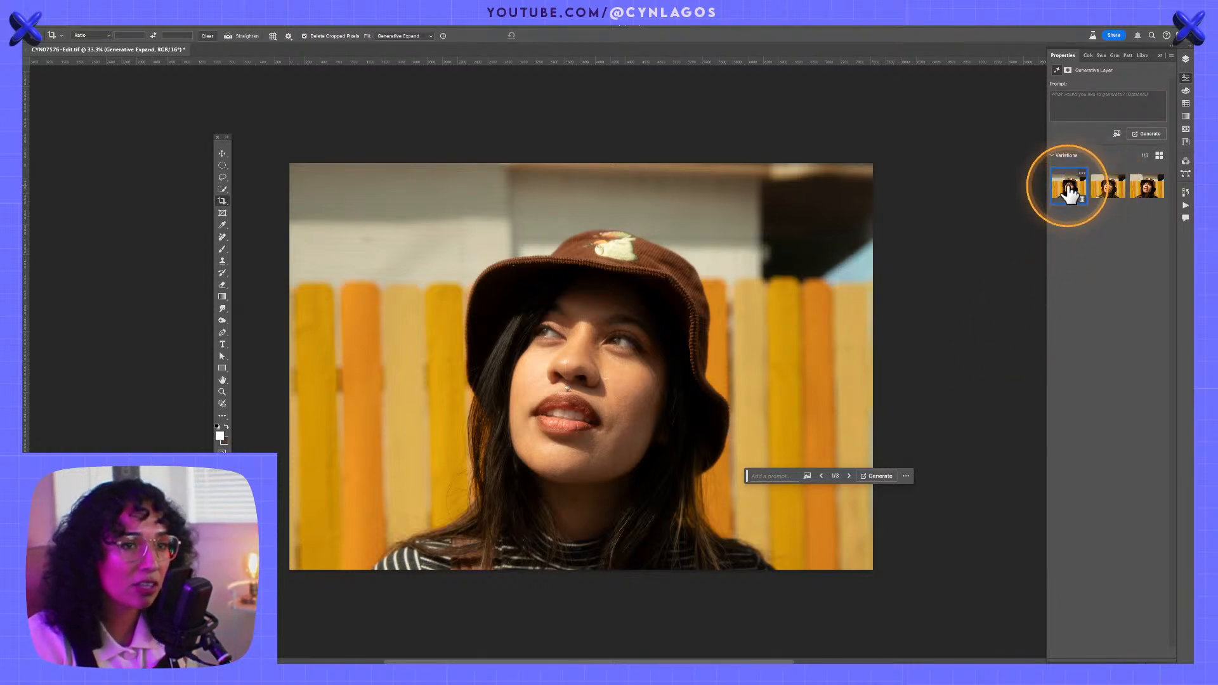
# - Compare the three generated background variations and go back to the first one
pyautogui.click(1111, 188)
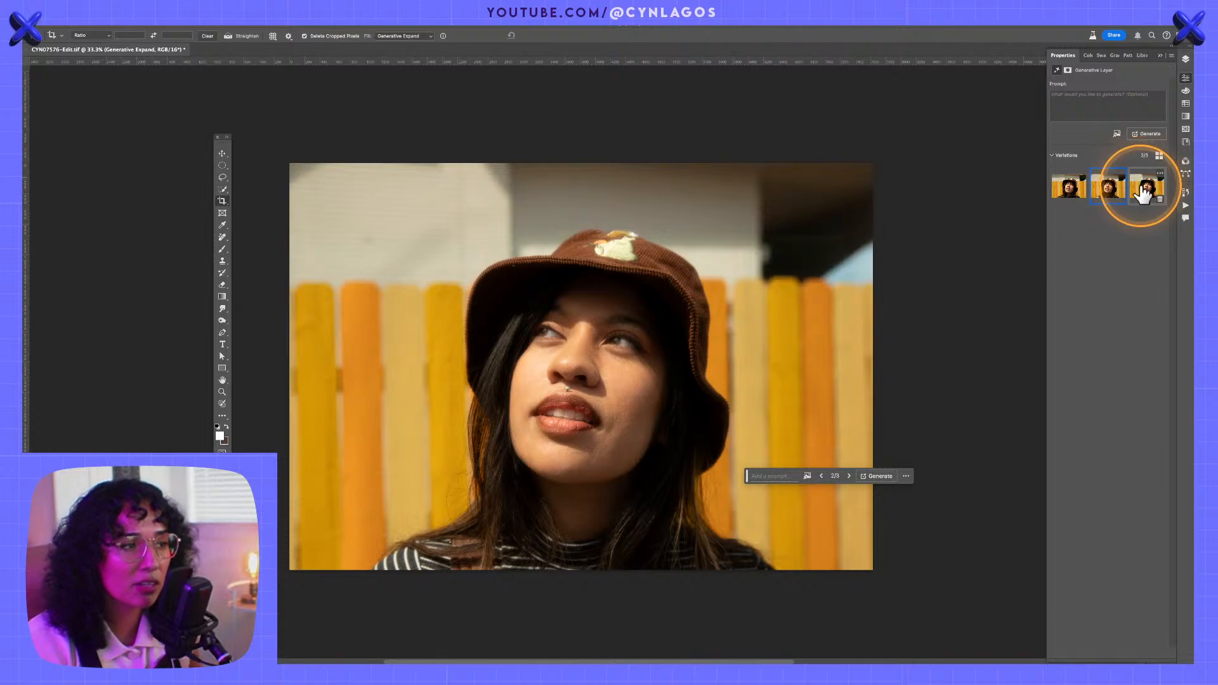
pyautogui.click(1143, 191)
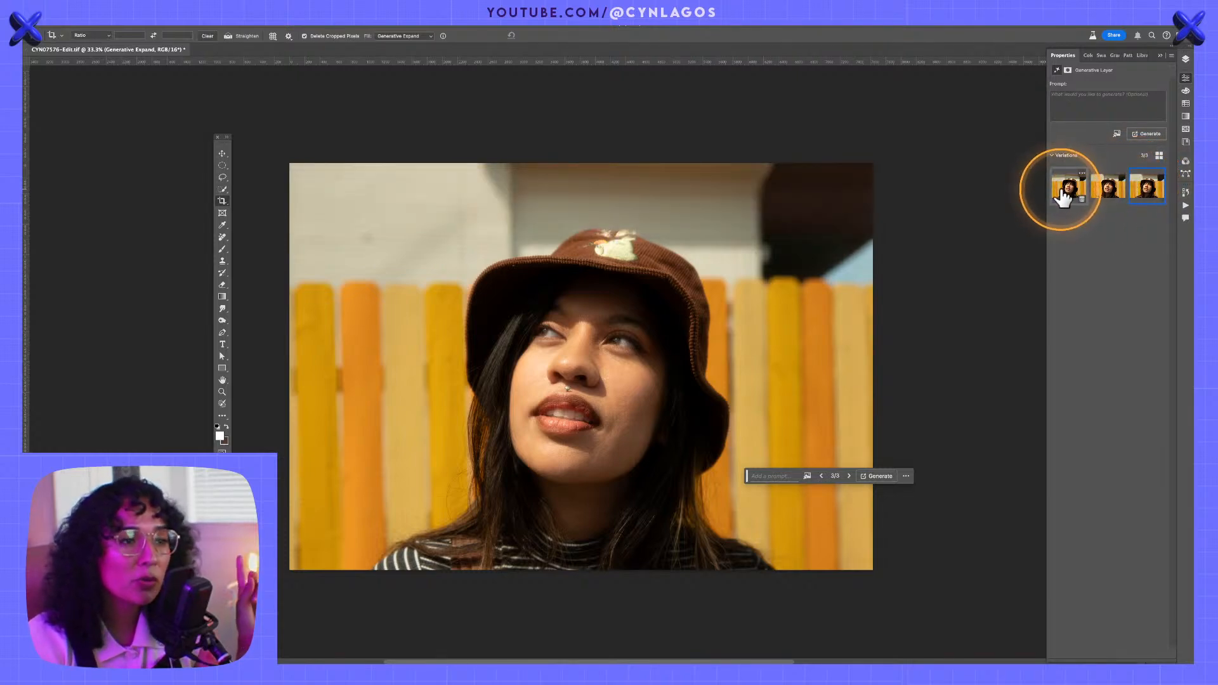
pyautogui.click(1063, 198)
pyautogui.click(1106, 193)
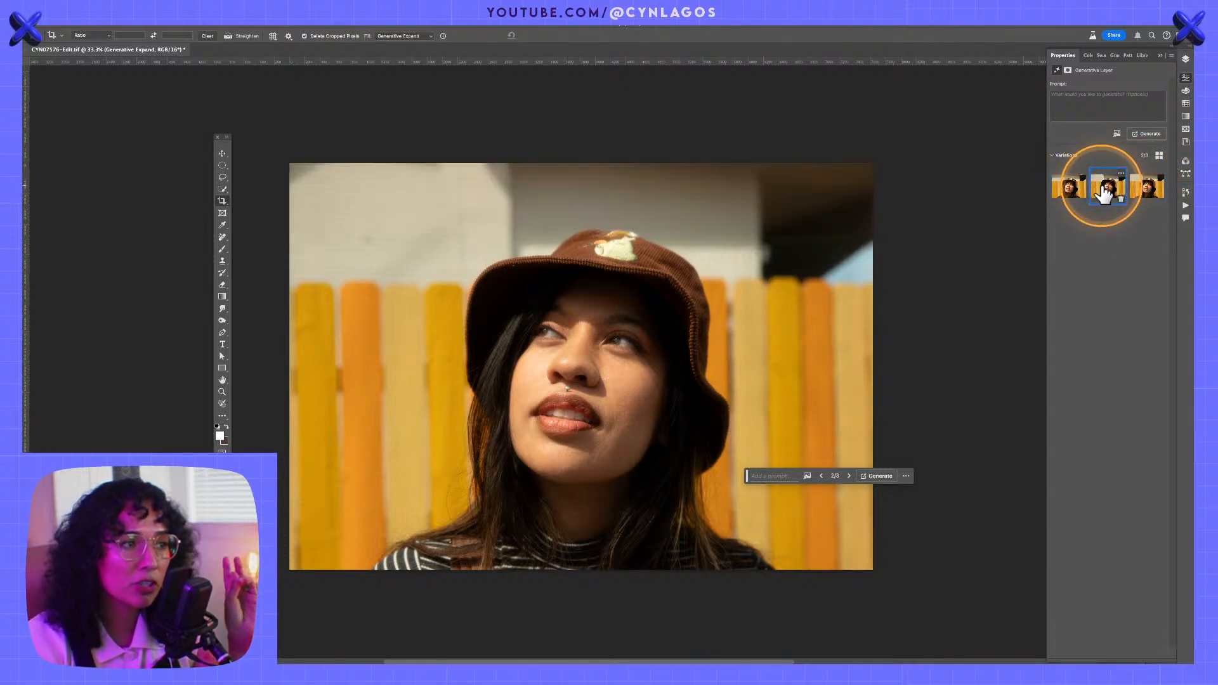
pyautogui.click(1145, 189)
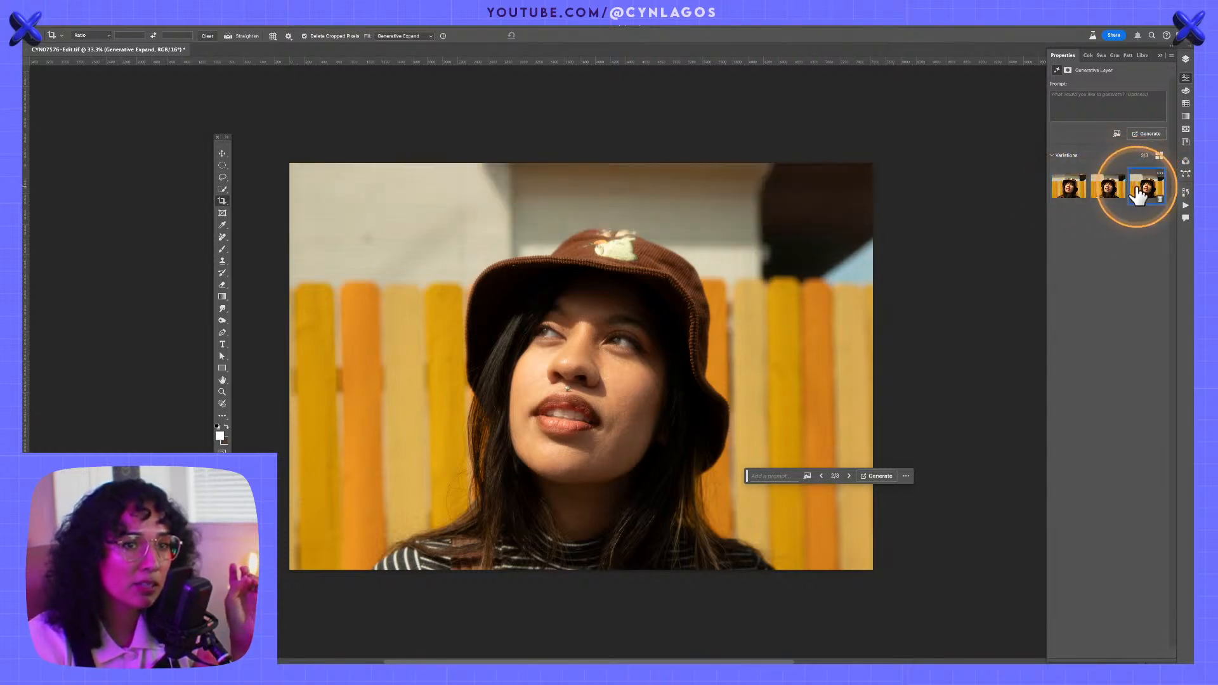
pyautogui.click(1076, 195)
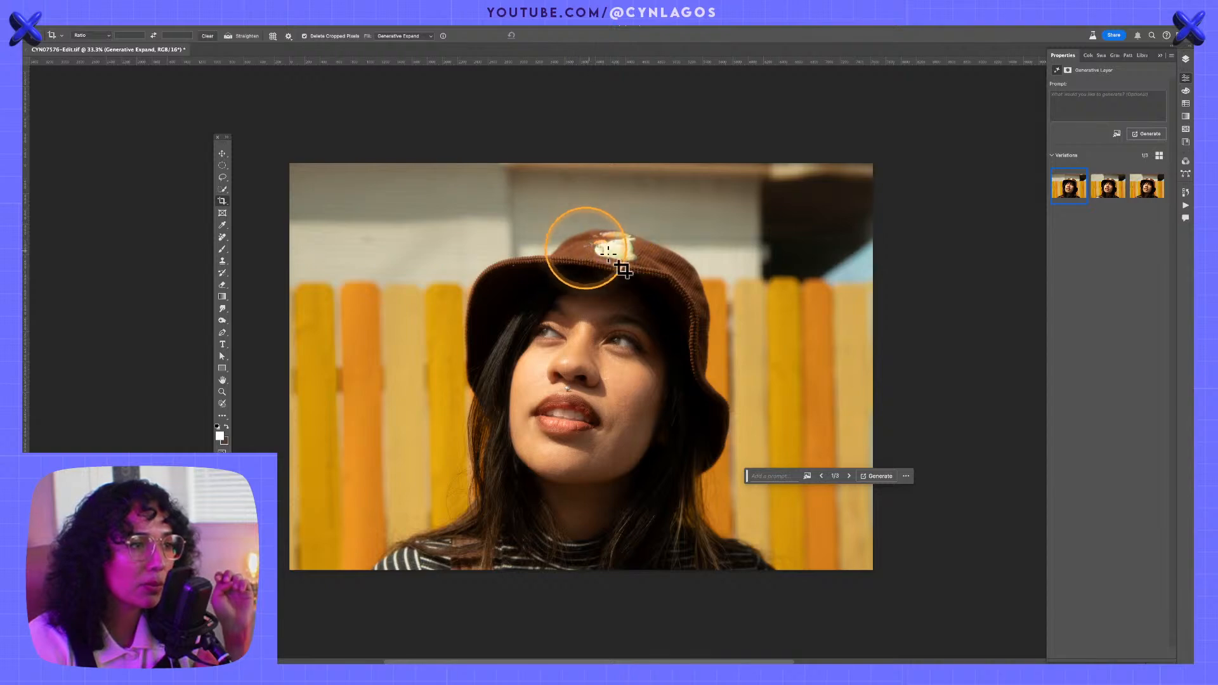
# - Generate another set of variations for the expanded background and choose the second one
pyautogui.click(1147, 134)
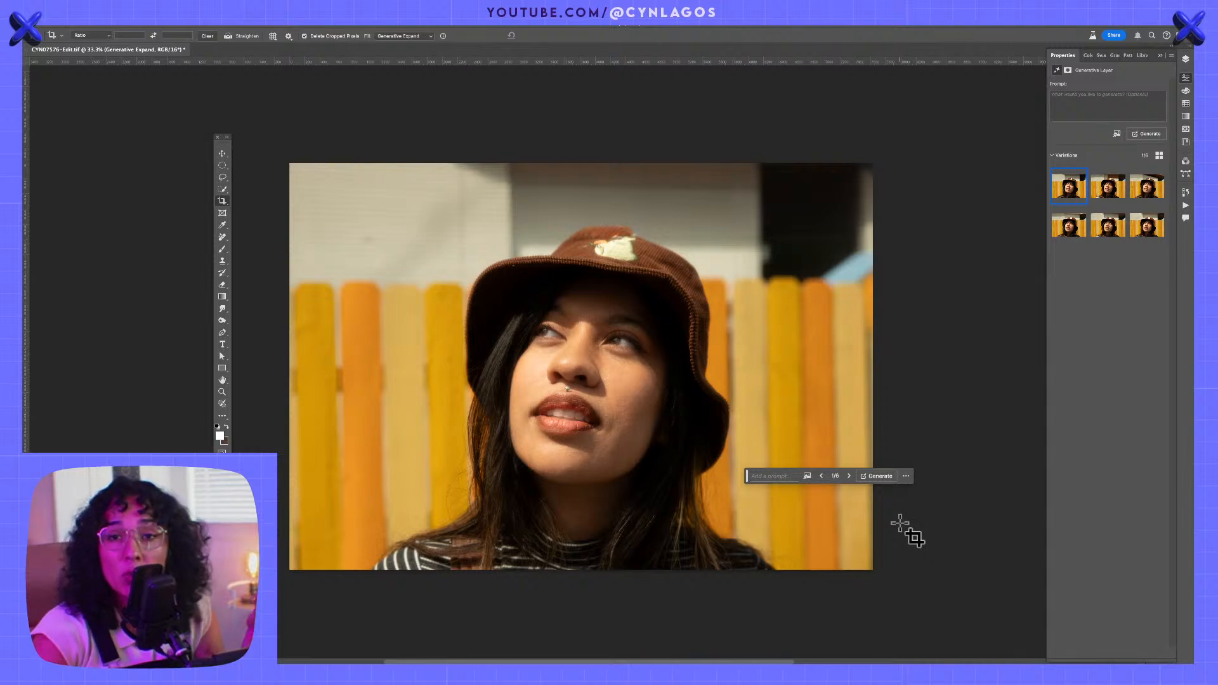
pyautogui.click(1104, 198)
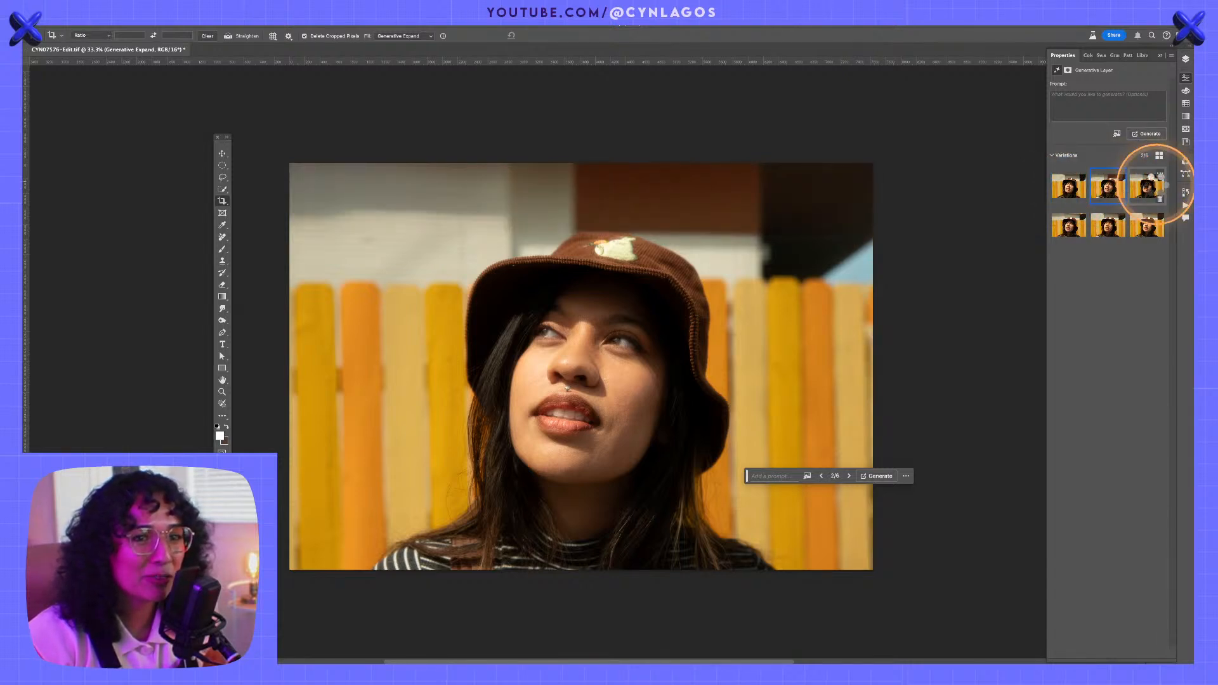
pyautogui.click(1151, 188)
pyautogui.click(1111, 190)
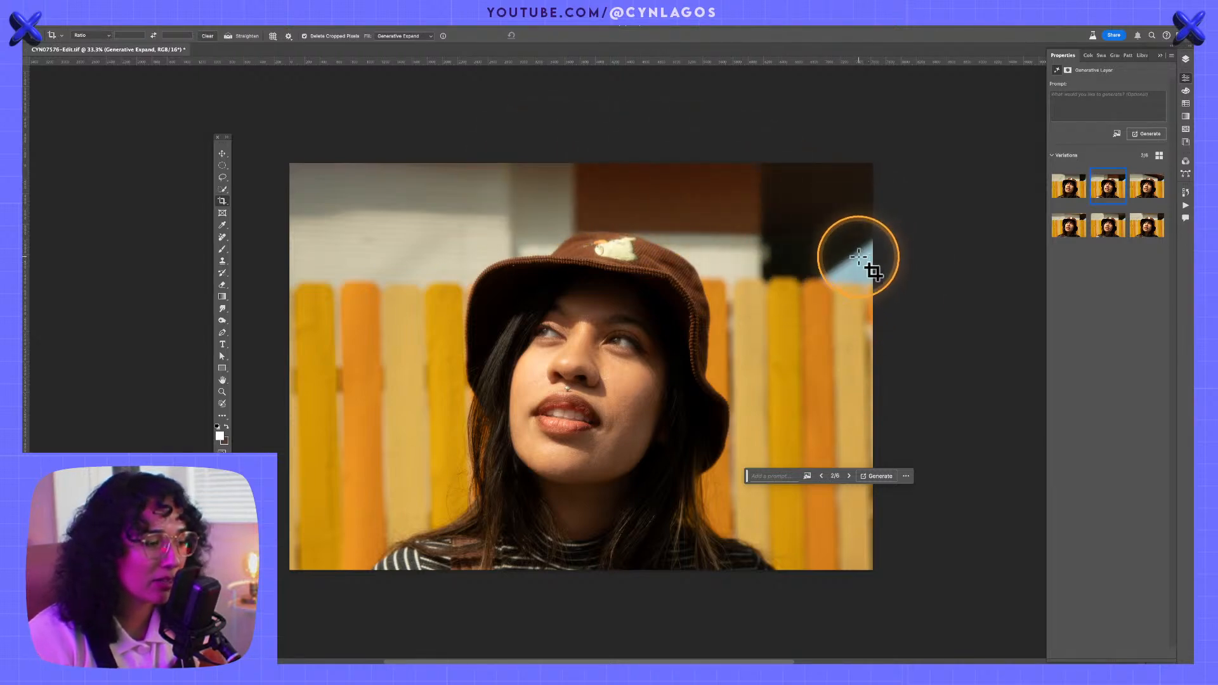
# - Set the crop ratio to 16:9, enlarge the frame to the photo's full height, and fill the added sides with Generative Expand, without a prompt
pyautogui.moveTo(284, 133); pyautogui.dragTo(988, 622)
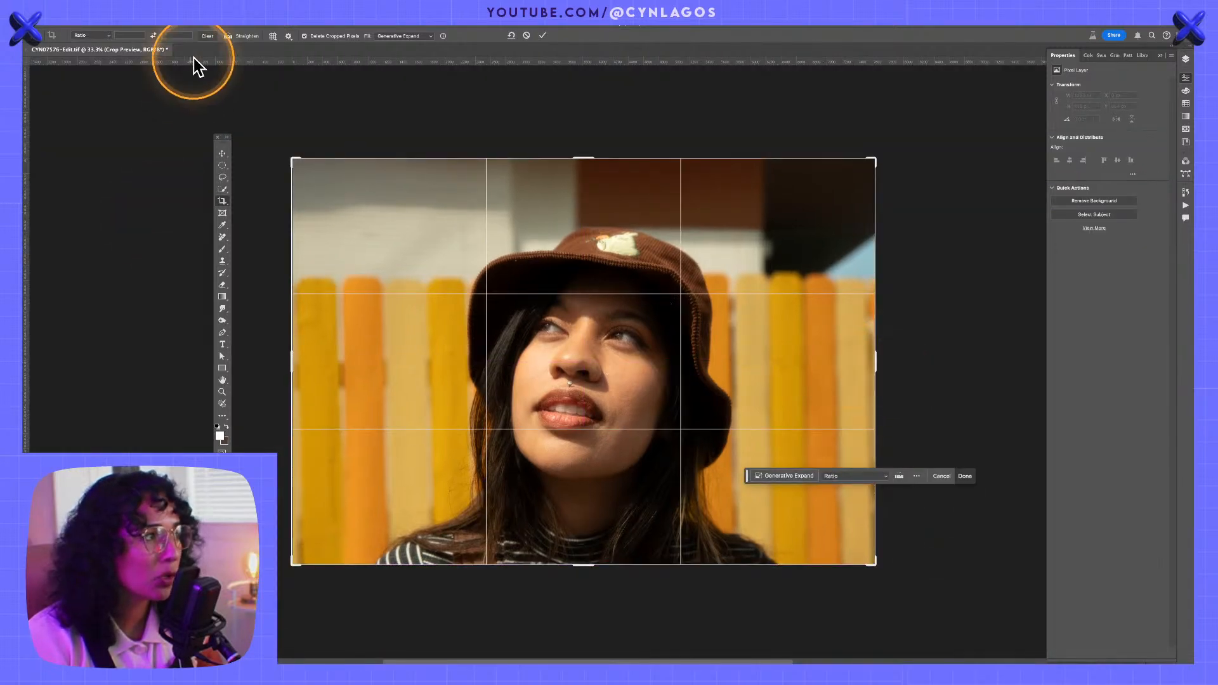
pyautogui.click(101, 34)
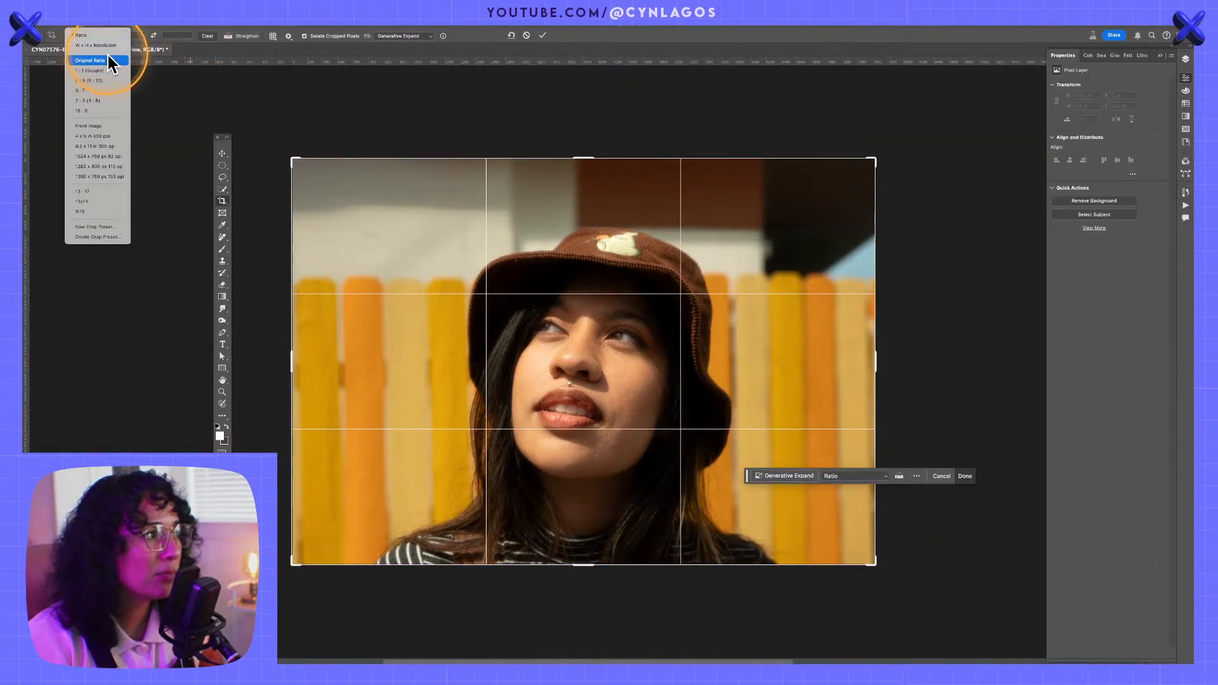
pyautogui.click(107, 111)
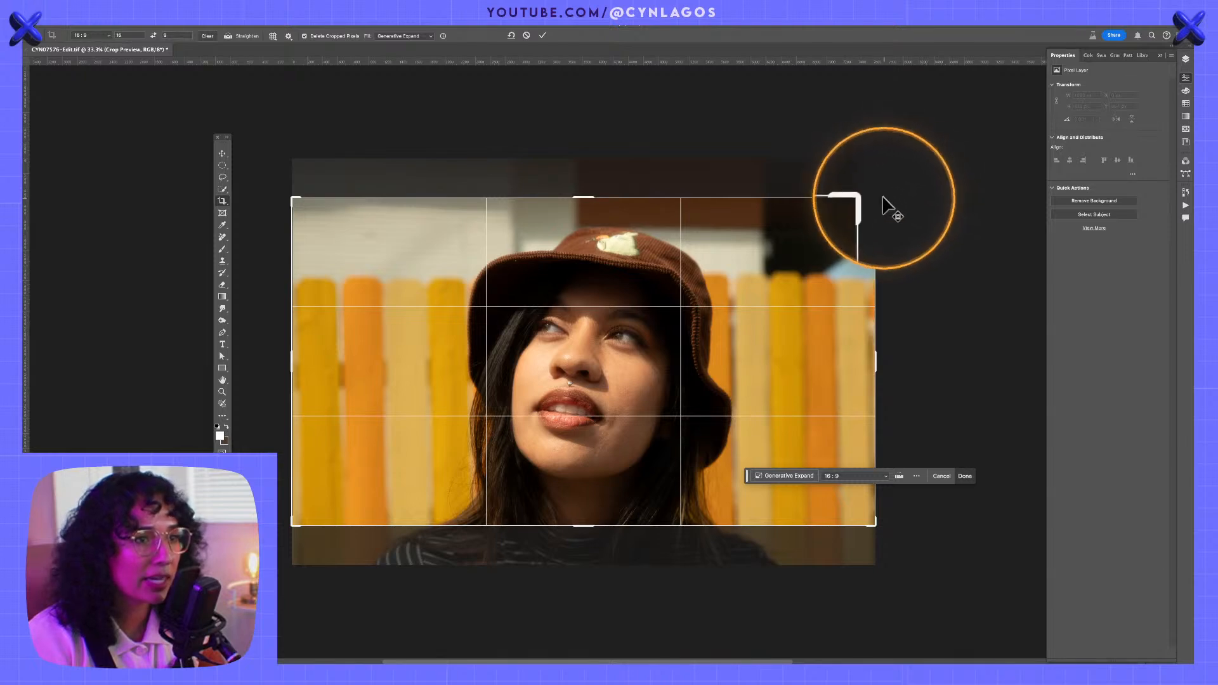
pyautogui.moveTo(869, 198); pyautogui.dragTo(930, 155)
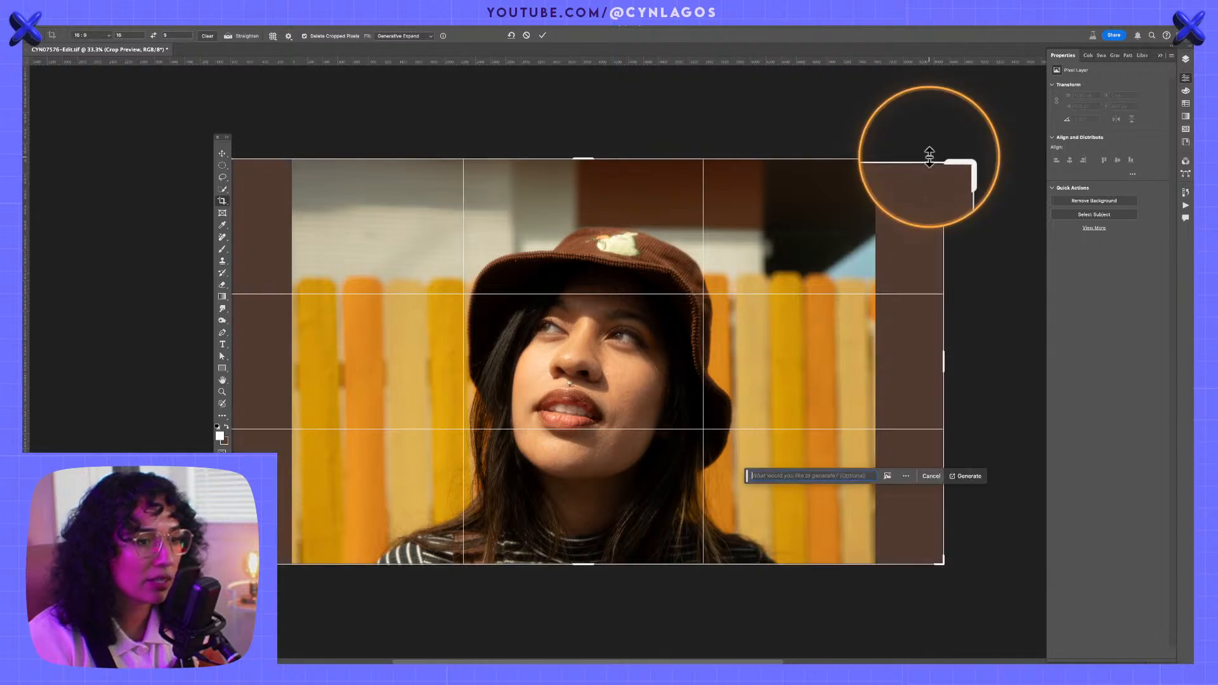
pyautogui.press('space')
pyautogui.moveTo(762, 226); pyautogui.dragTo(811, 207)
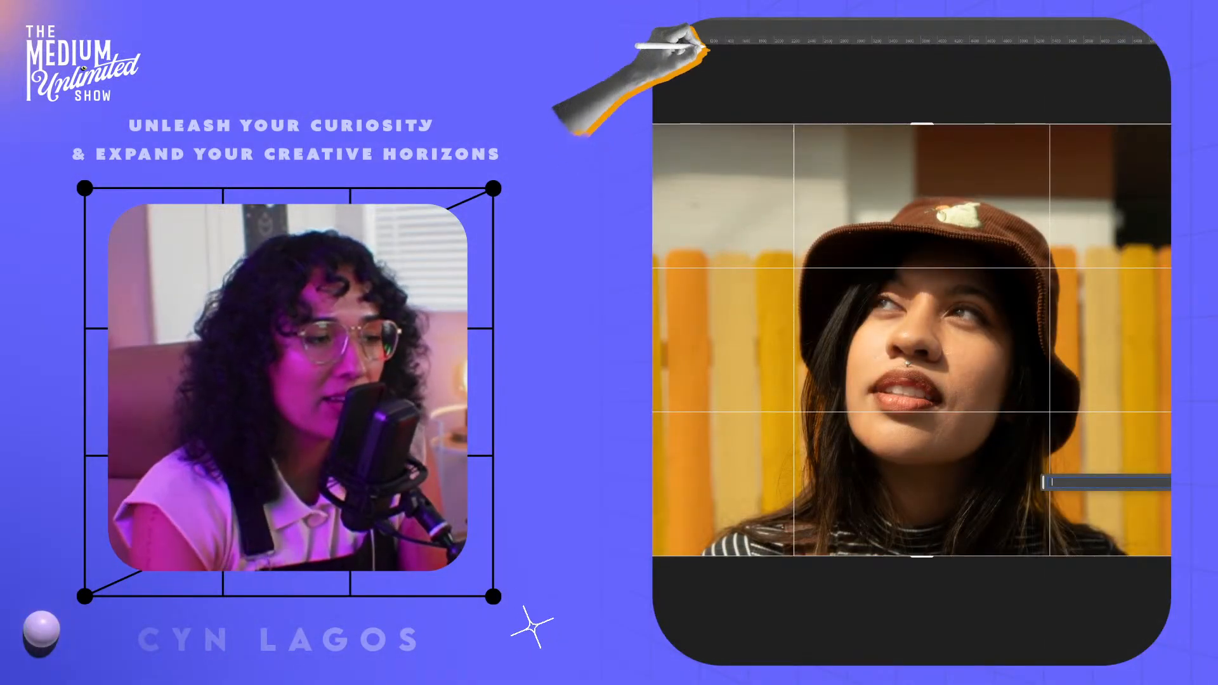
pyautogui.press('Return')
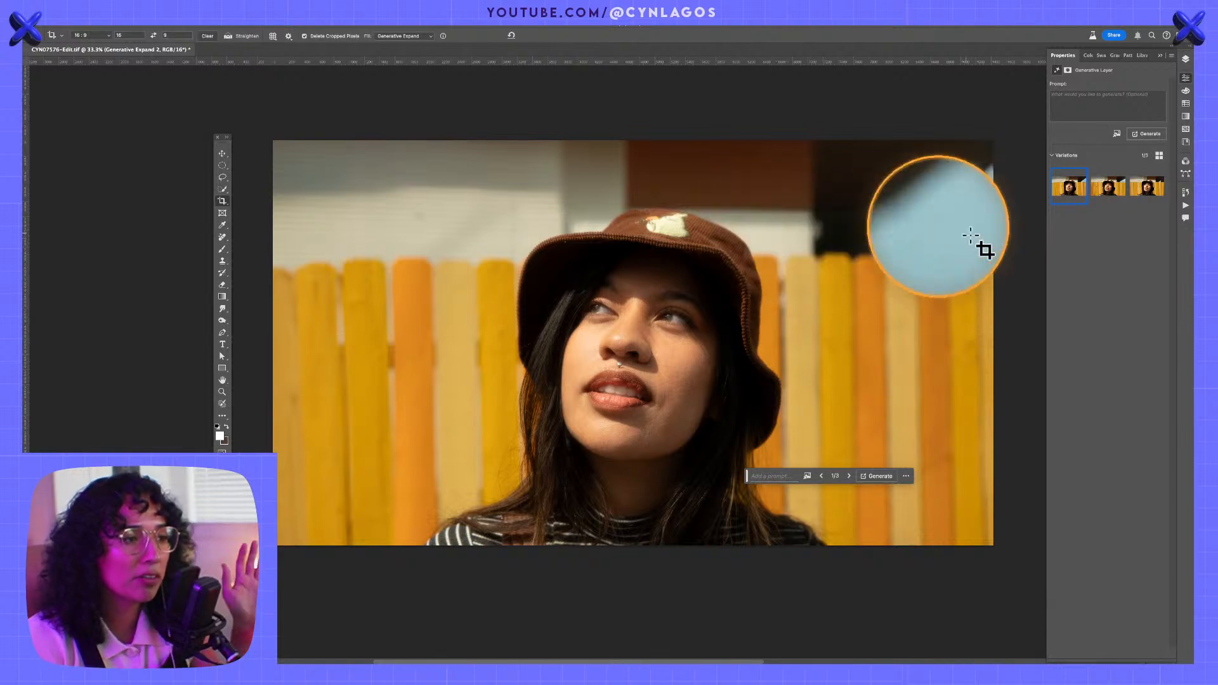
# - Compare the three generated variations of the 16:9 background and choose the second one
pyautogui.click(1091, 189)
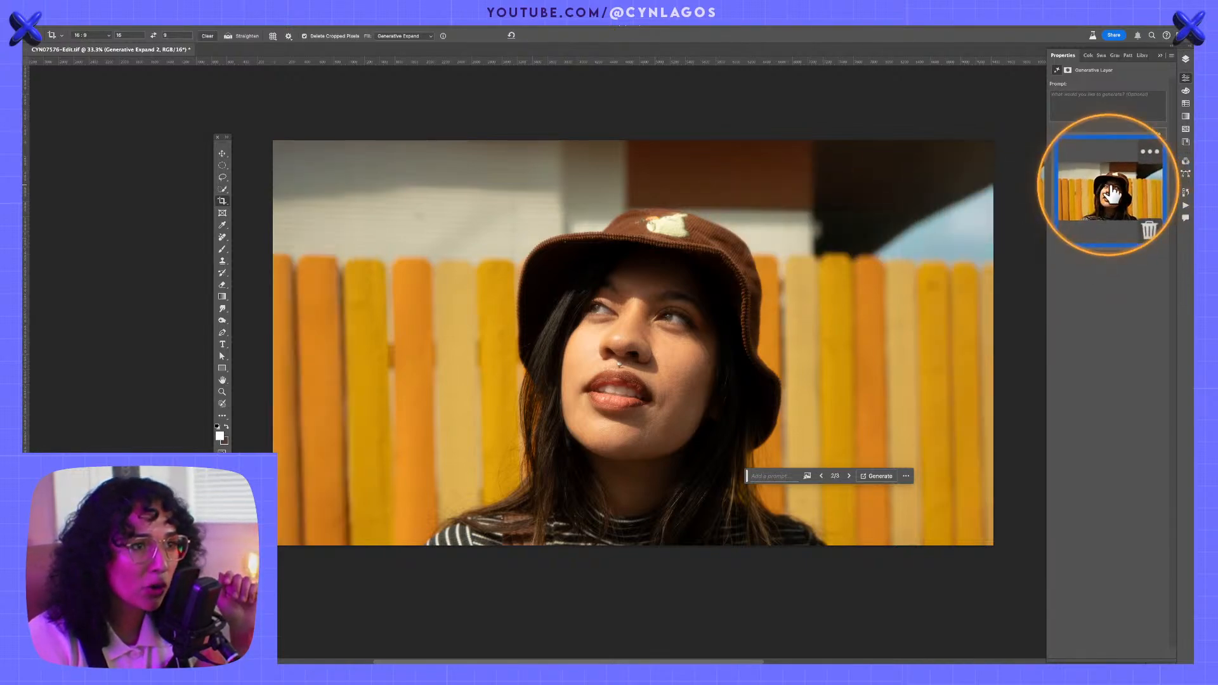
pyautogui.click(1149, 191)
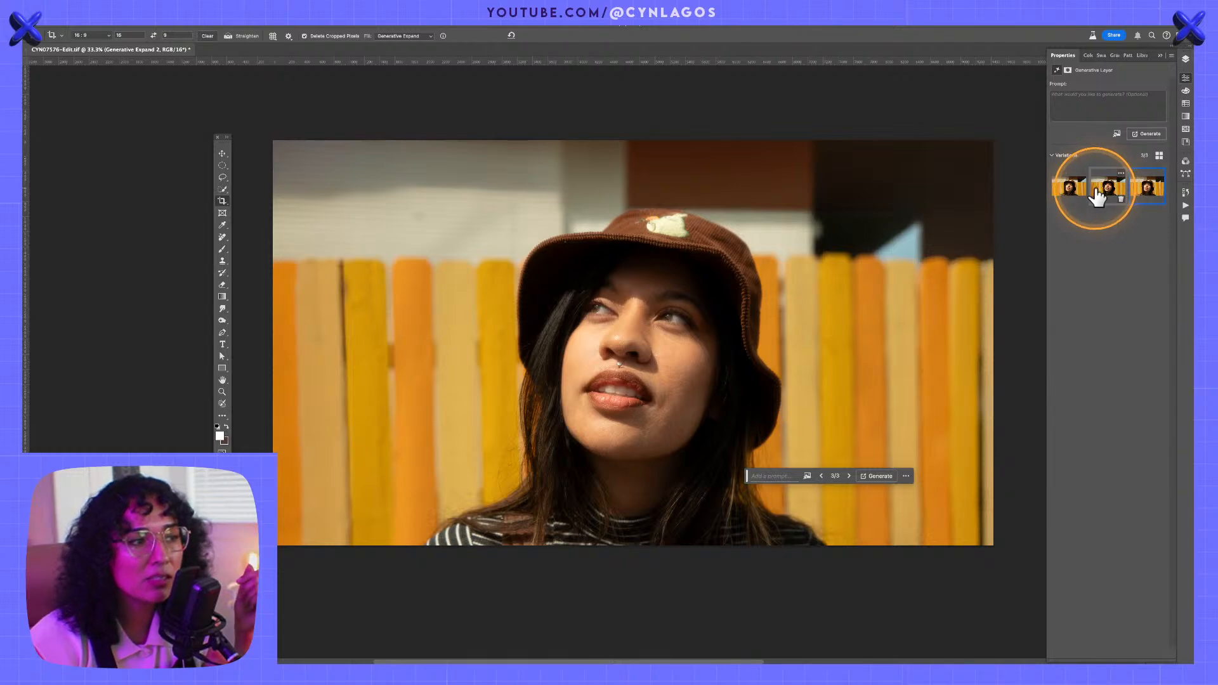
pyautogui.click(1072, 193)
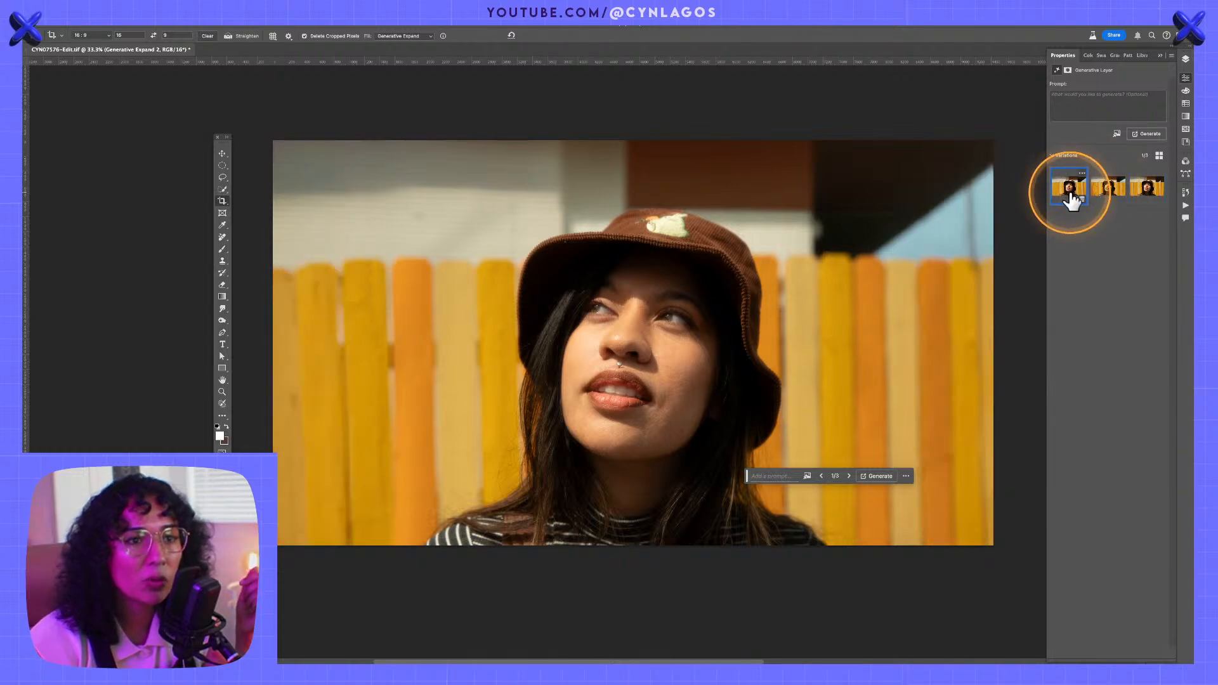
pyautogui.click(1104, 194)
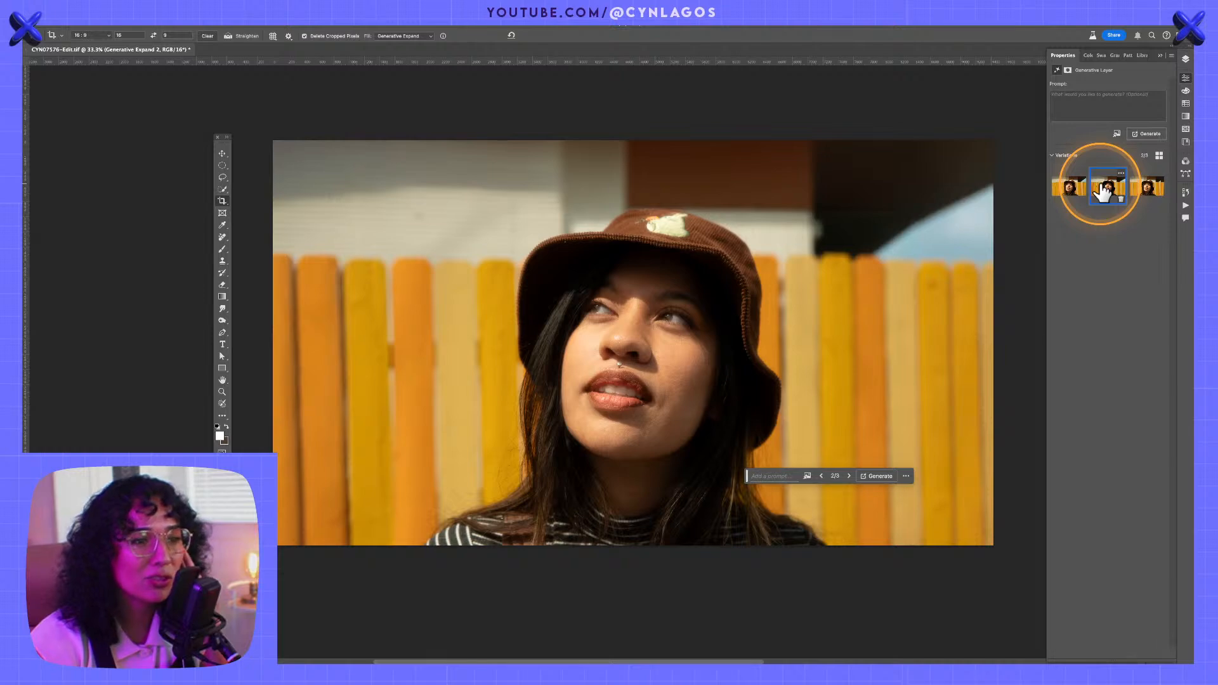
pyautogui.click(1070, 194)
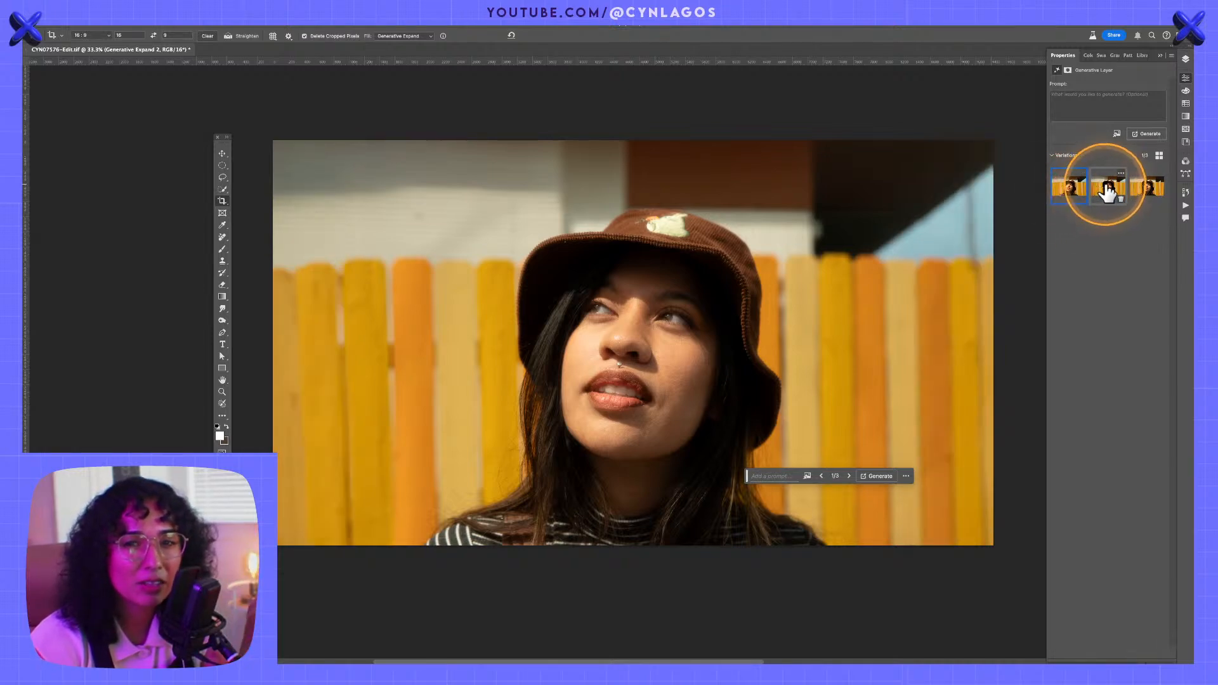
pyautogui.click(1107, 195)
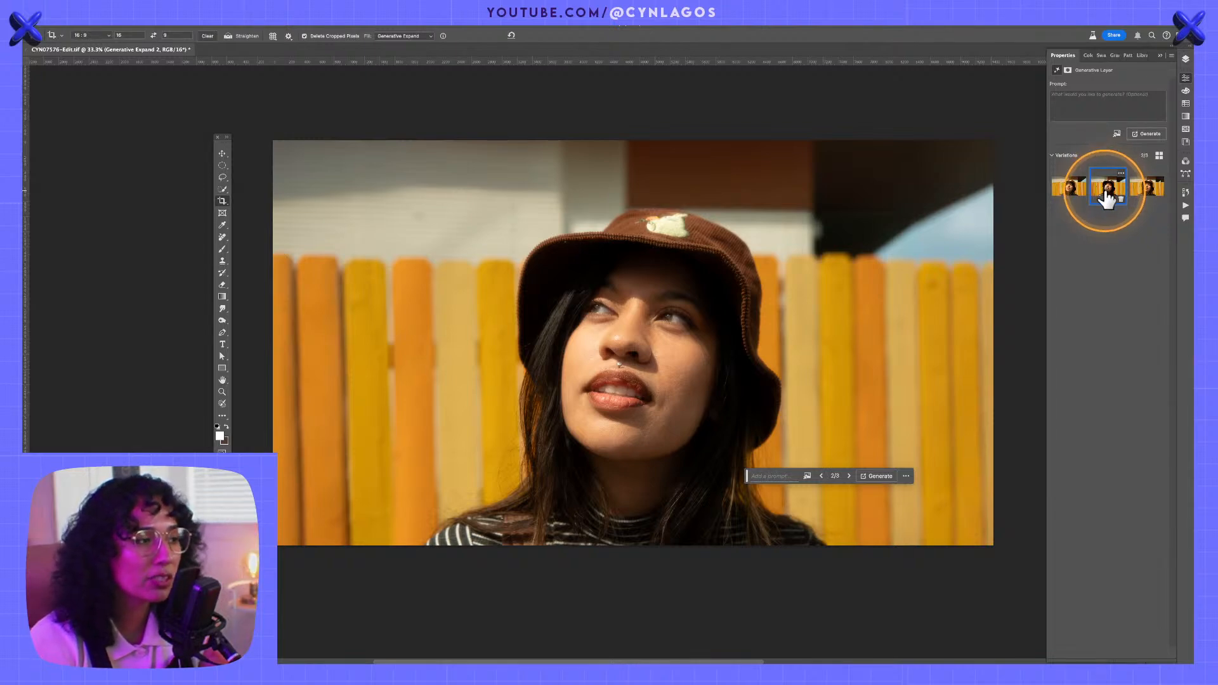
pyautogui.click(1142, 195)
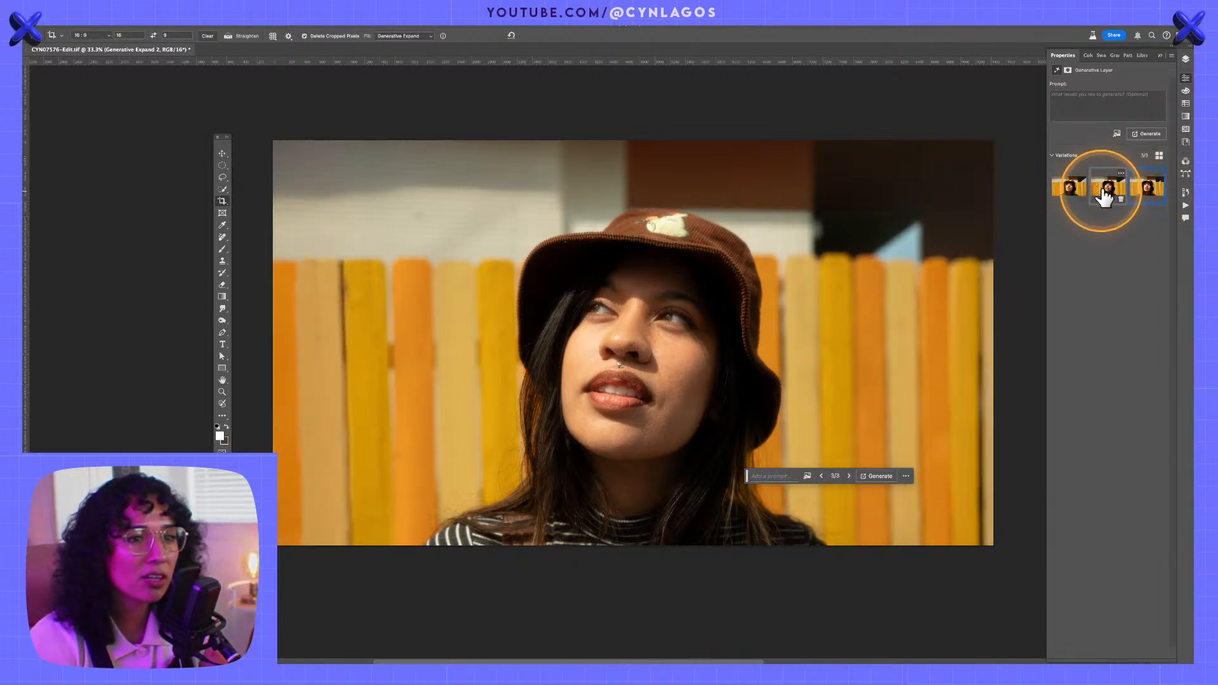
pyautogui.click(1108, 194)
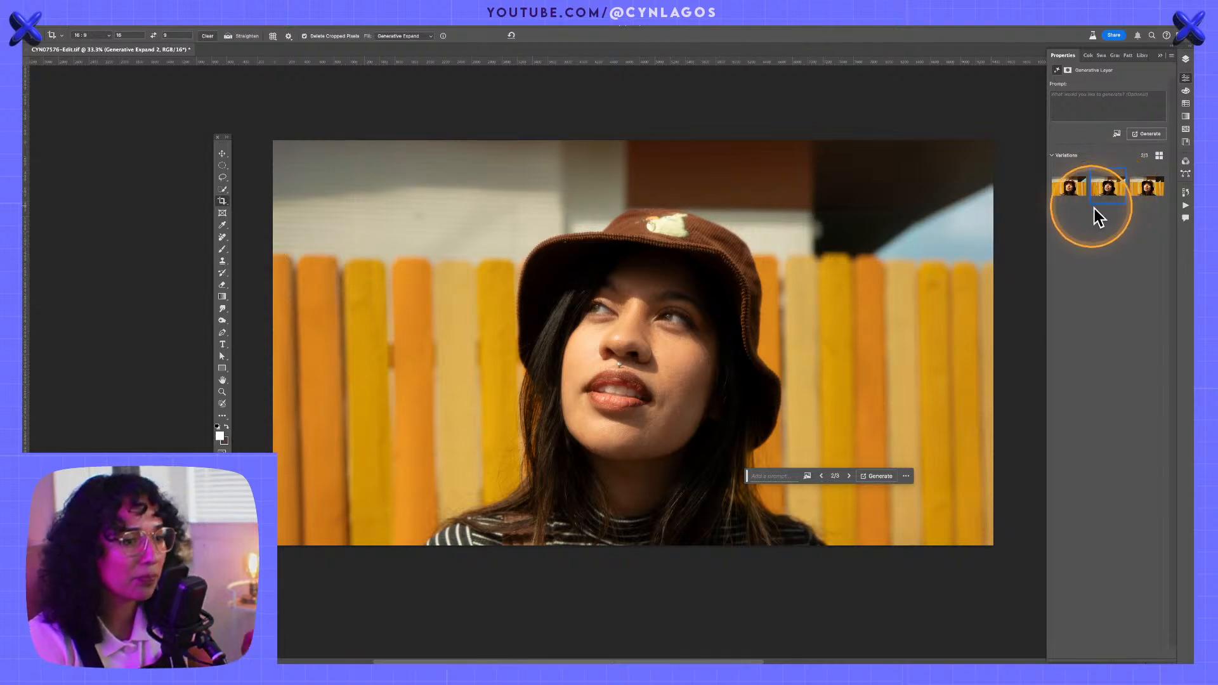
# - Hide and show the two Generative Expand layers to compare the extended background with the original photo, leaving both layers on
pyautogui.click(1186, 58)
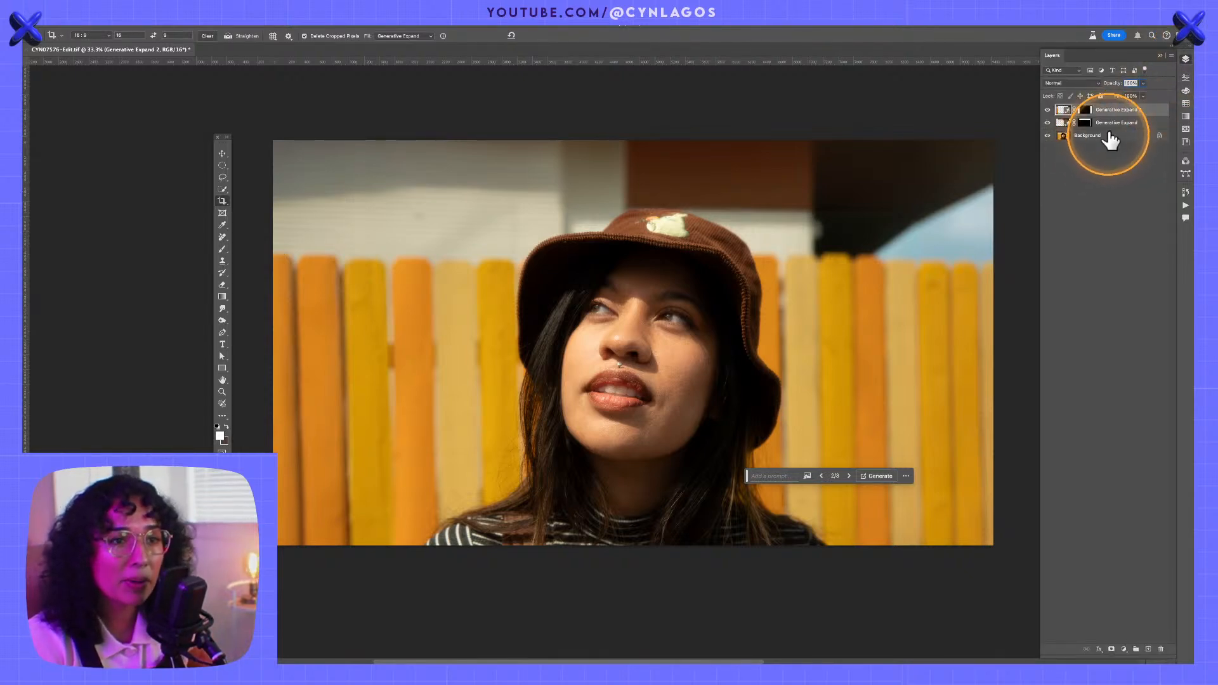
pyautogui.click(1047, 109)
pyautogui.click(1048, 110)
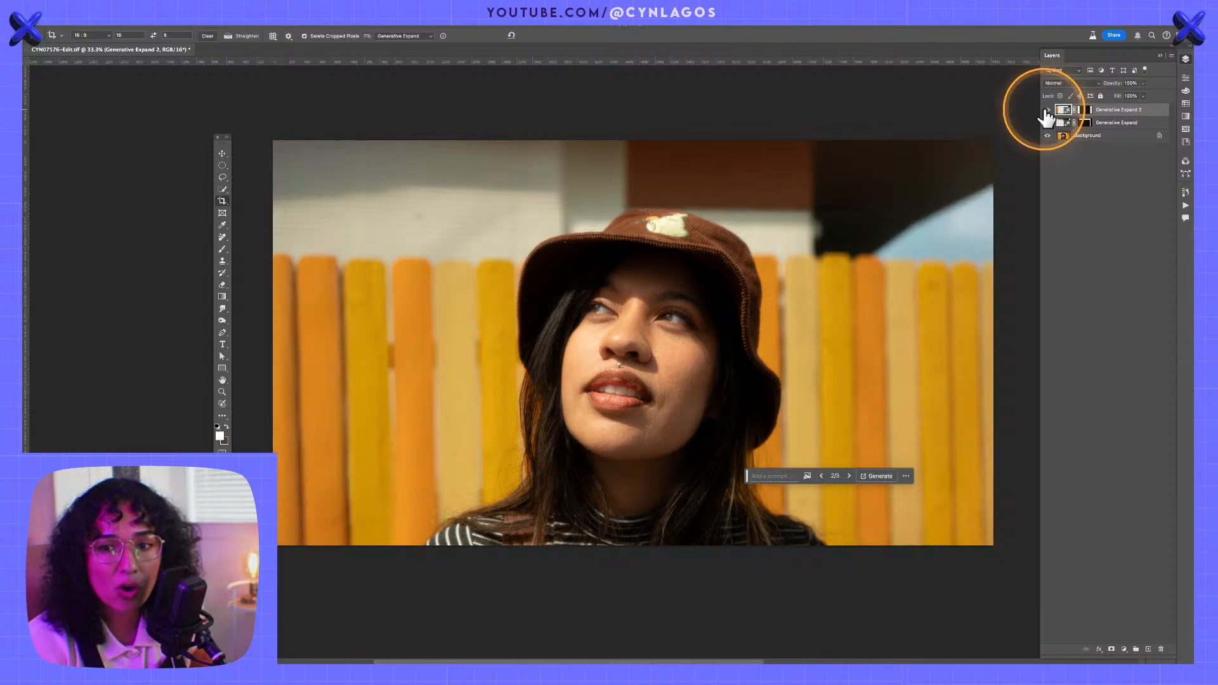
pyautogui.click(1048, 110)
pyautogui.click(1048, 110)
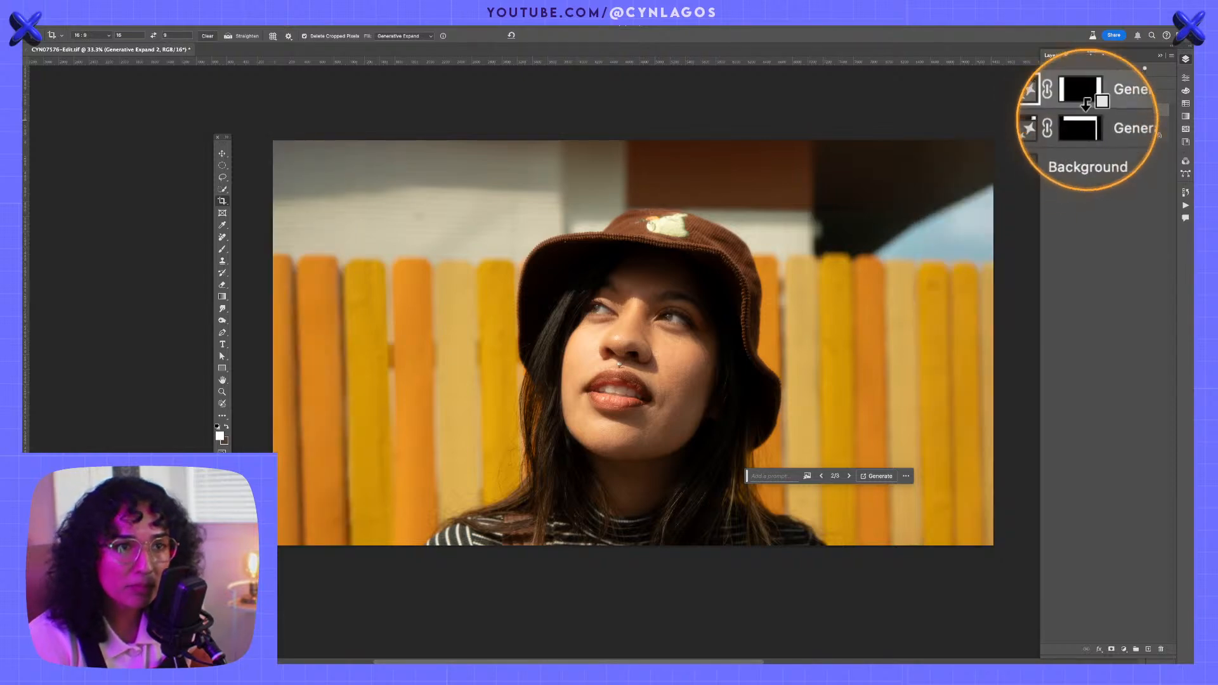
pyautogui.click(1048, 123)
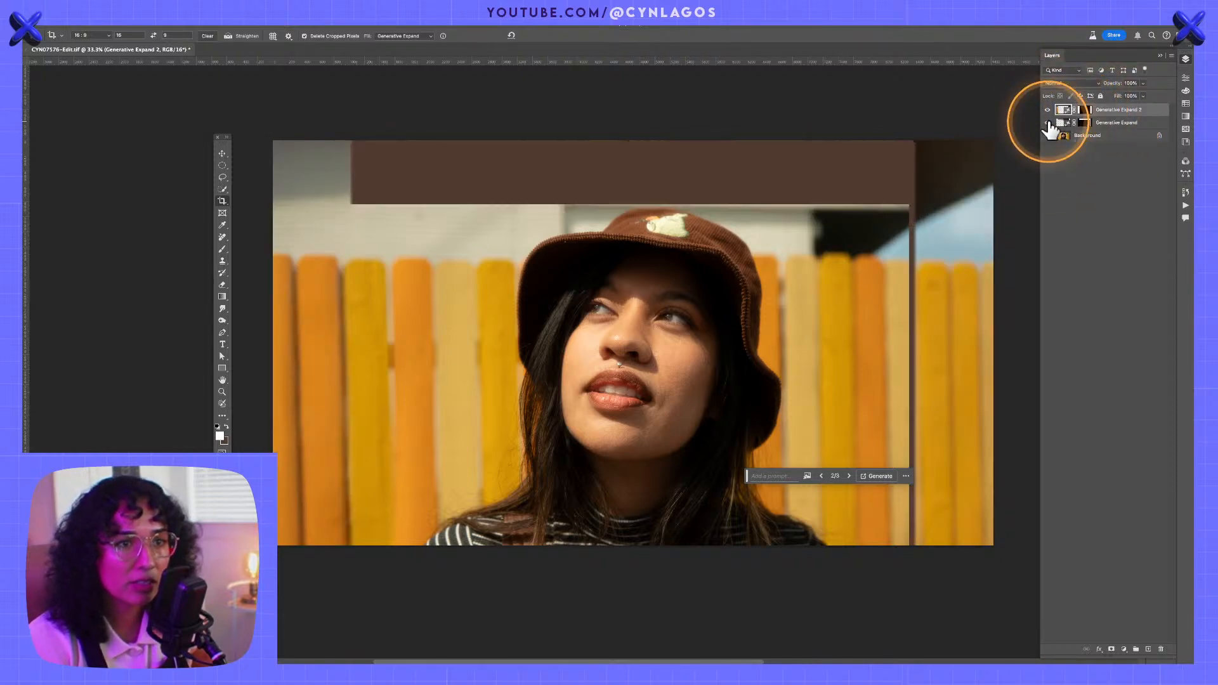
pyautogui.click(1048, 123)
pyautogui.click(1049, 124)
pyautogui.click(1051, 124)
pyautogui.click(1048, 123)
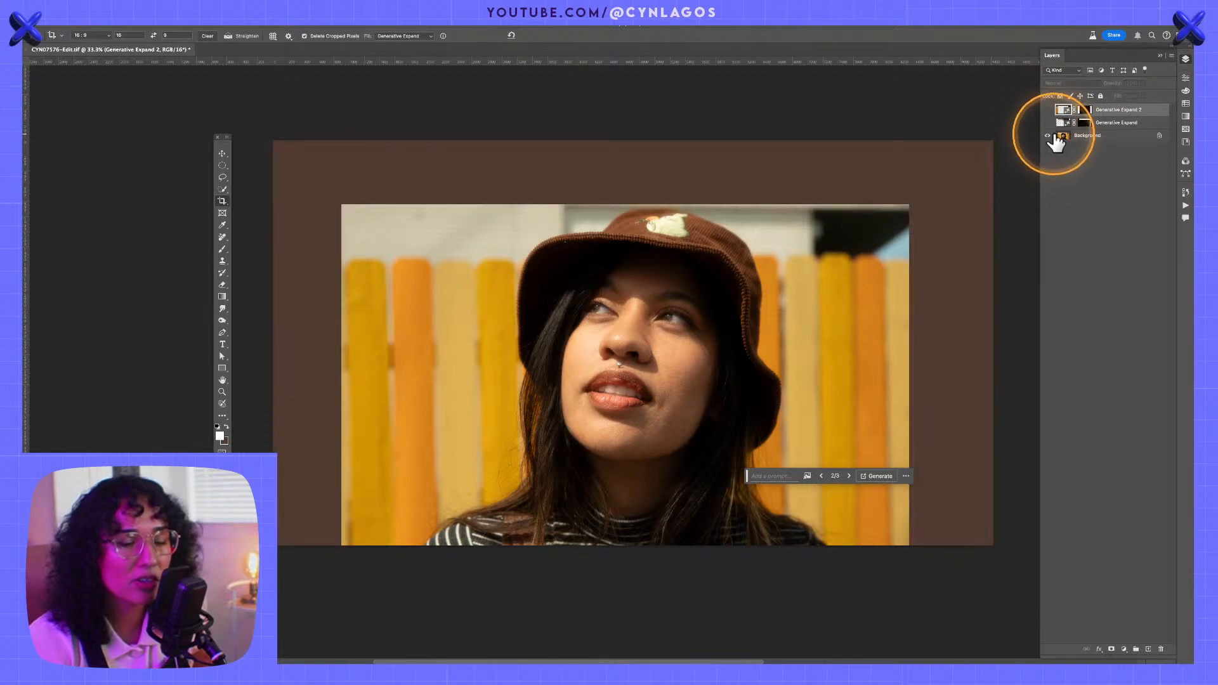
pyautogui.click(1048, 123)
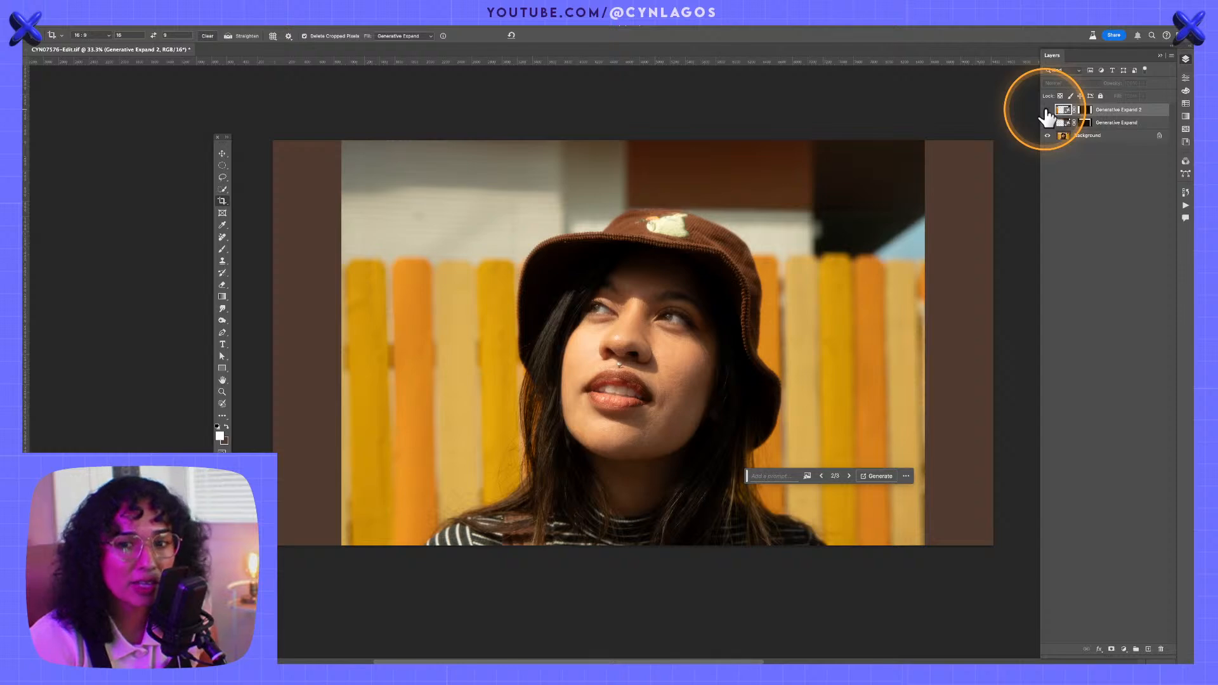
pyautogui.click(1047, 110)
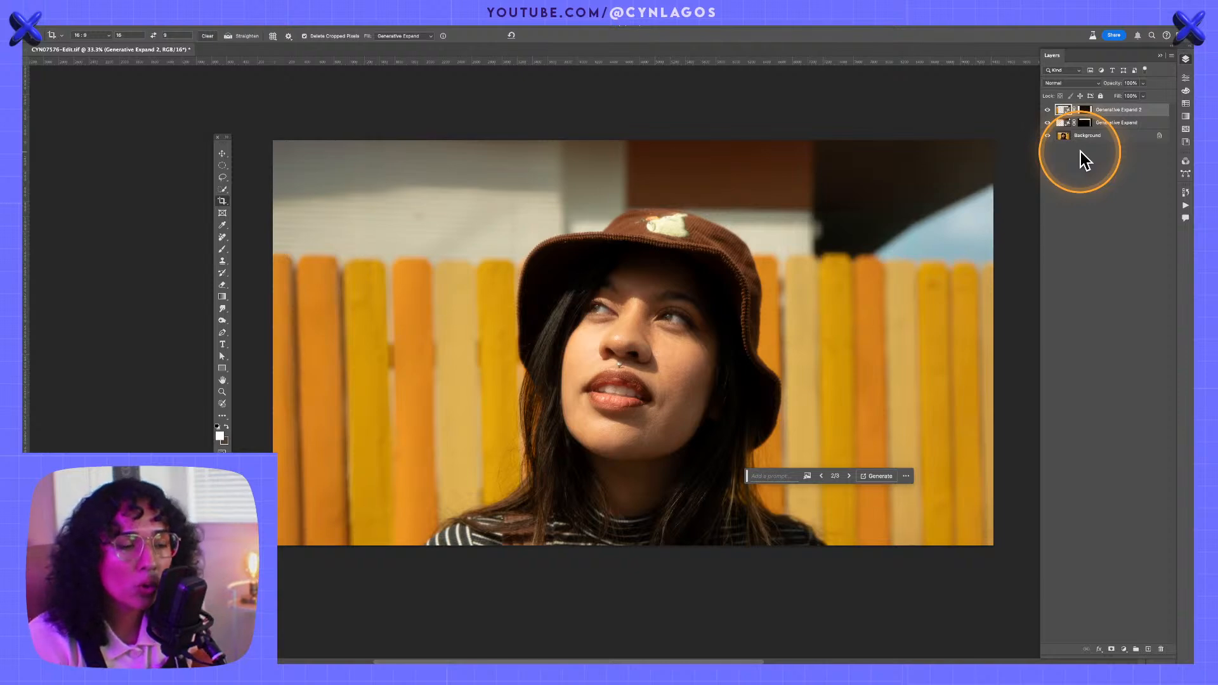
# - Save the layered TIFF with ZIP image compression and RLE layer compression, and let the document close once saved
pyautogui.hotkey('ctrl', 's')
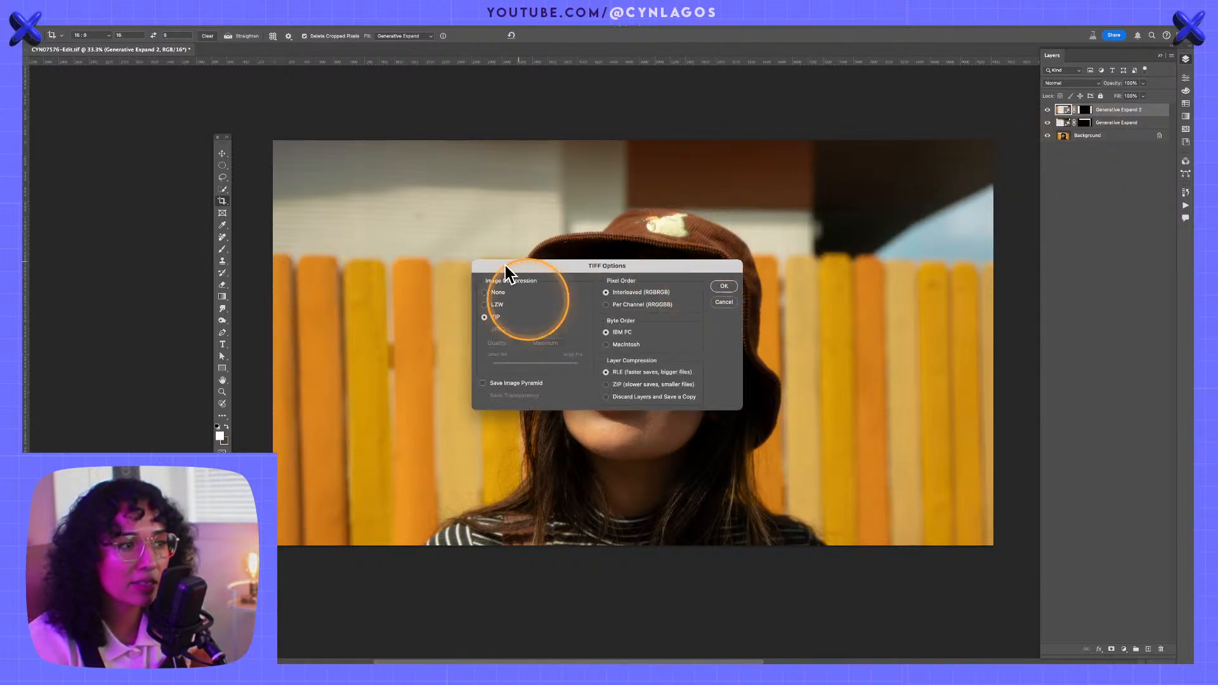
pyautogui.click(724, 286)
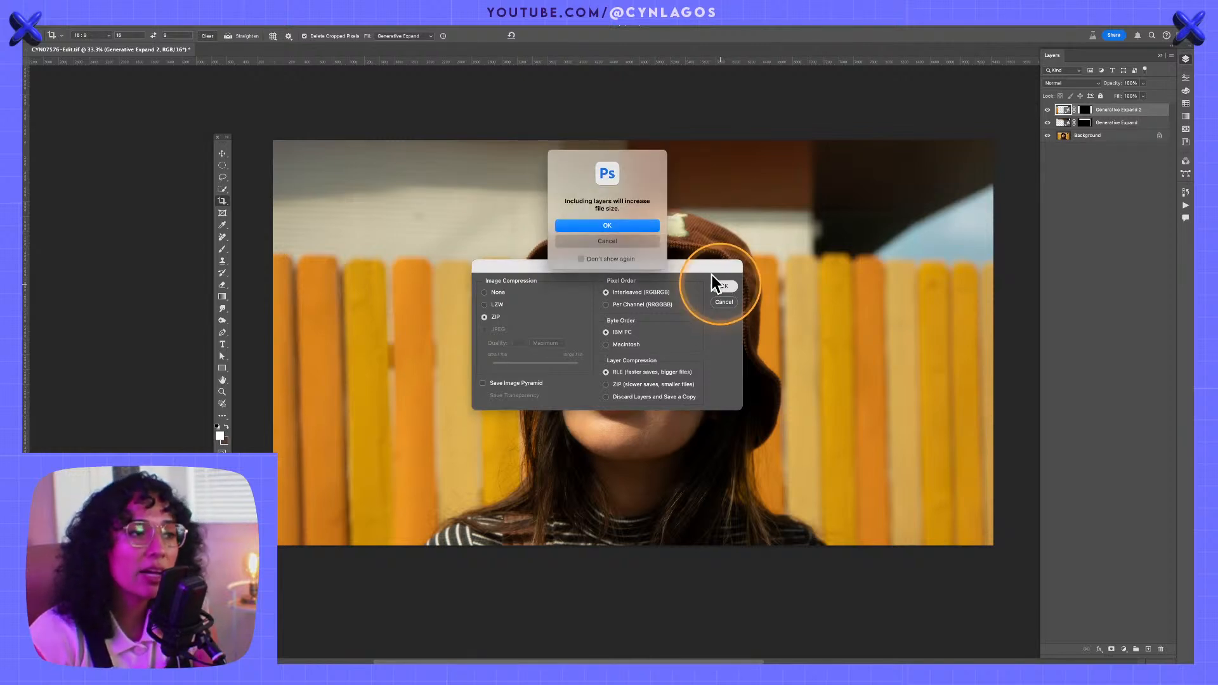
pyautogui.click(619, 226)
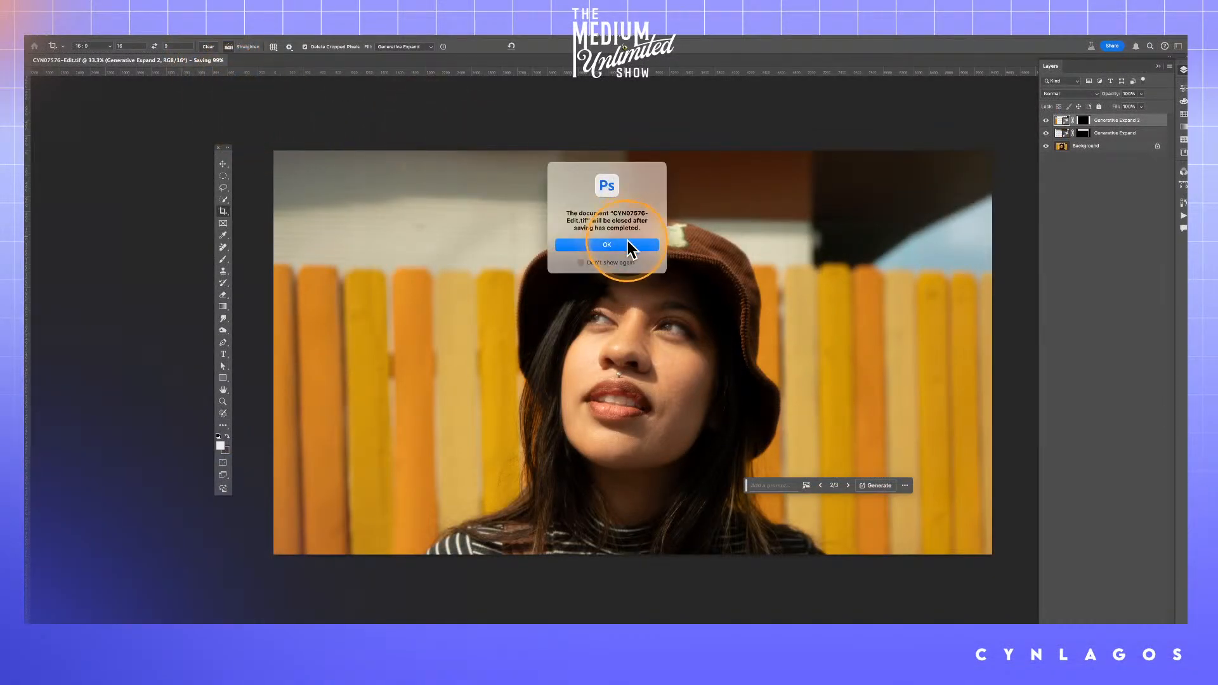
pyautogui.click(628, 244)
# - Switch to Adobe Lightroom and give the expanded portrait a five-star rating
pyautogui.press('super+Tab')
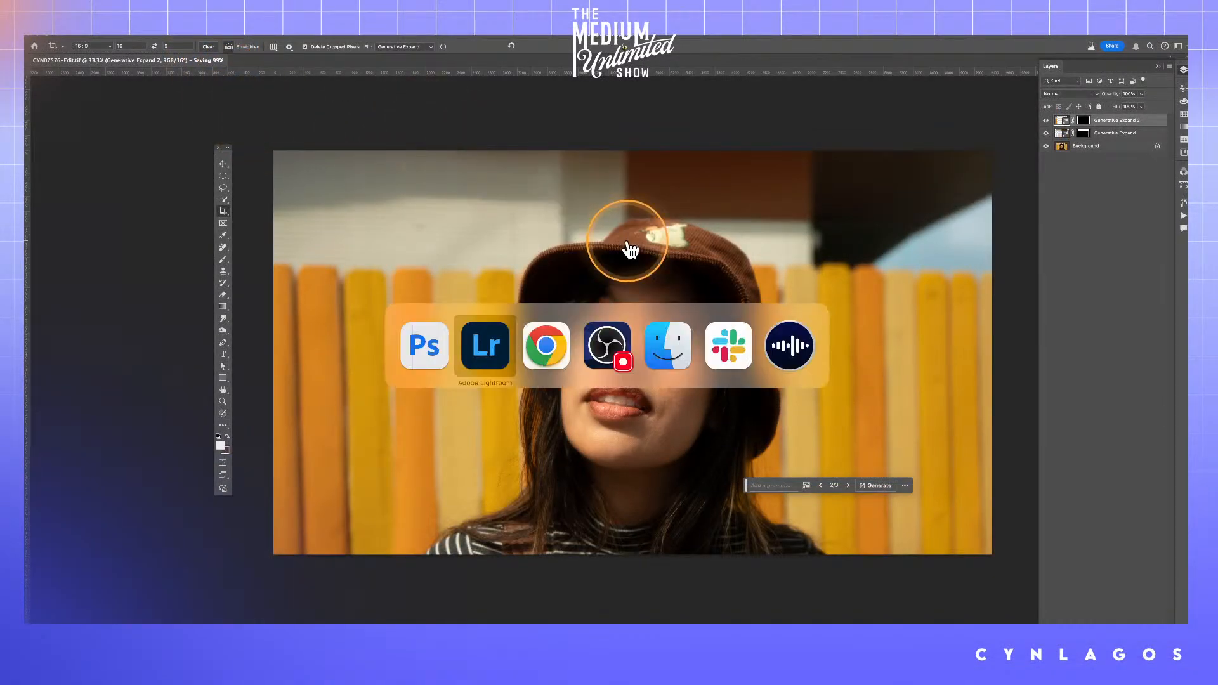
pyautogui.click(419, 358)
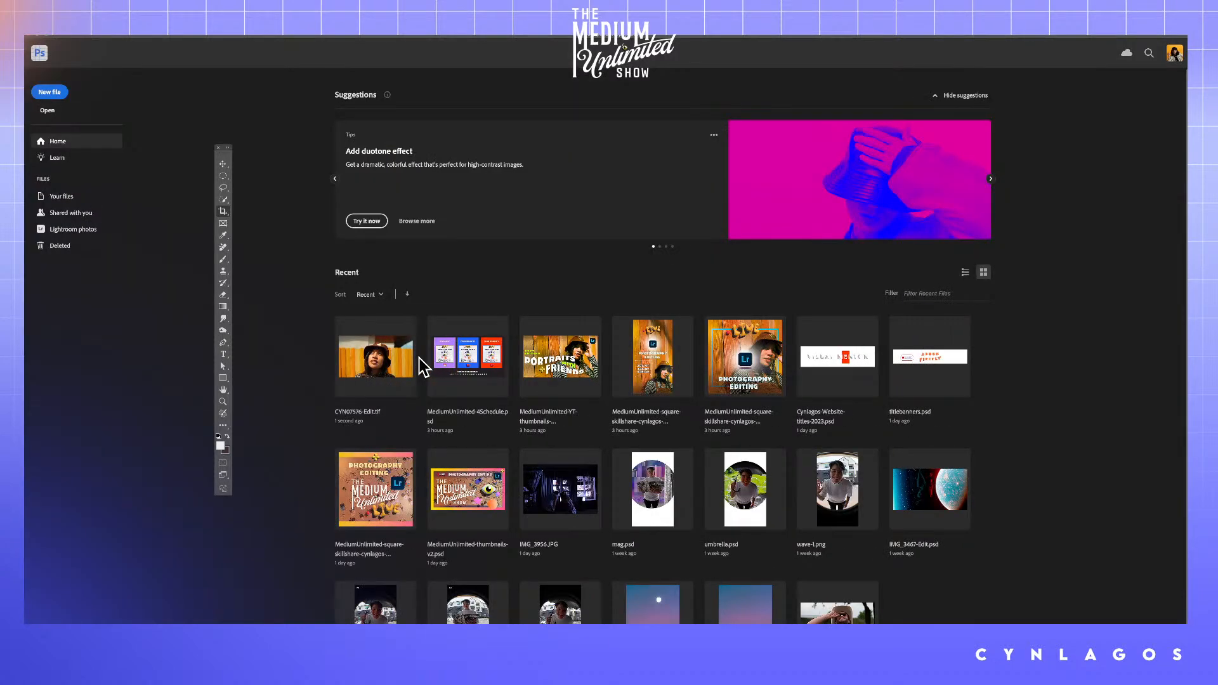
pyautogui.press('super+Tab')
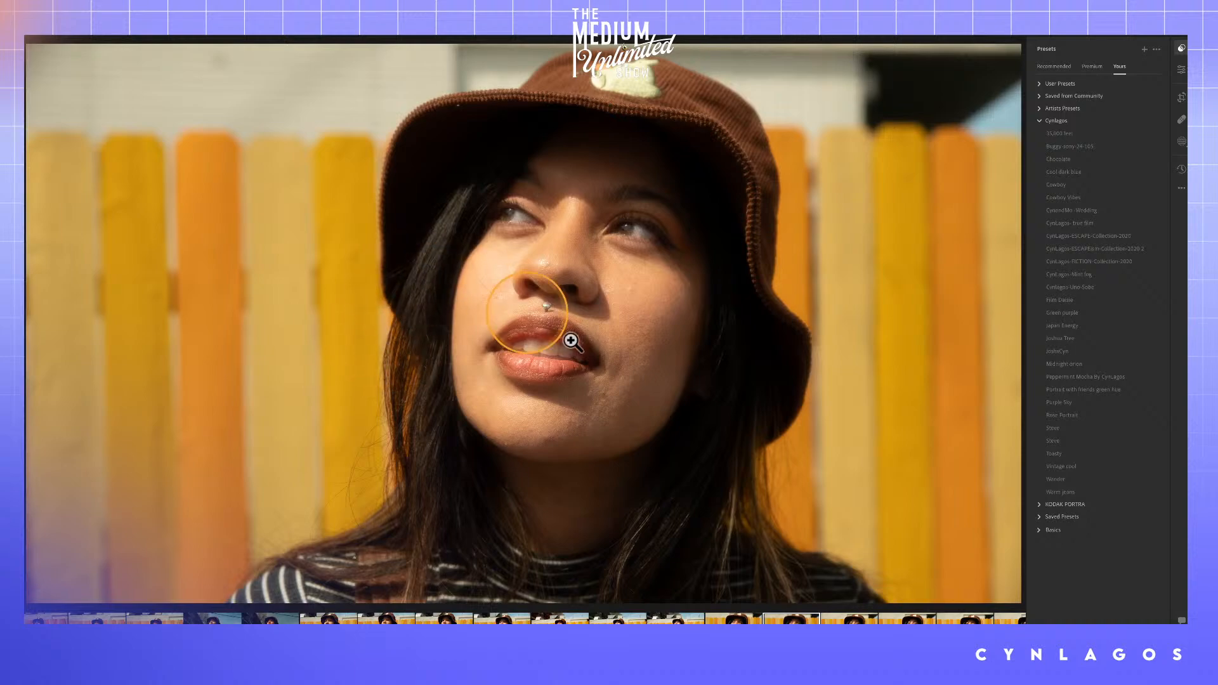
pyautogui.hotkey('ctrl', 'Left')
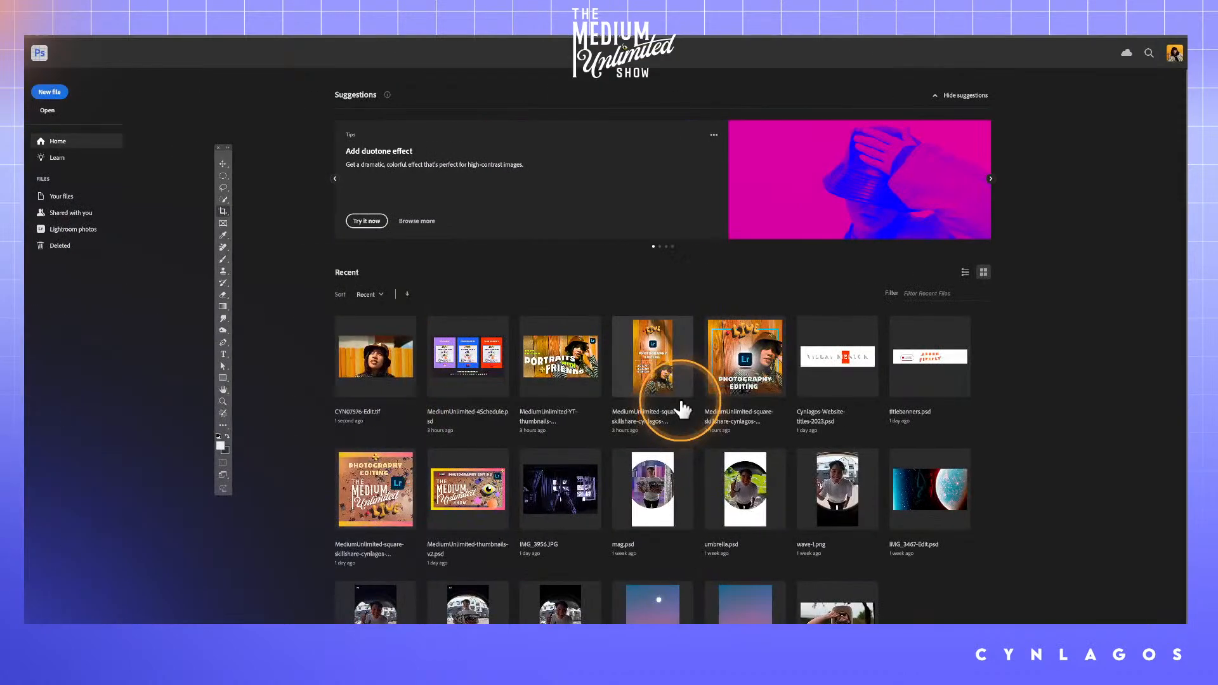
pyautogui.hotkey('ctrl', 'Right')
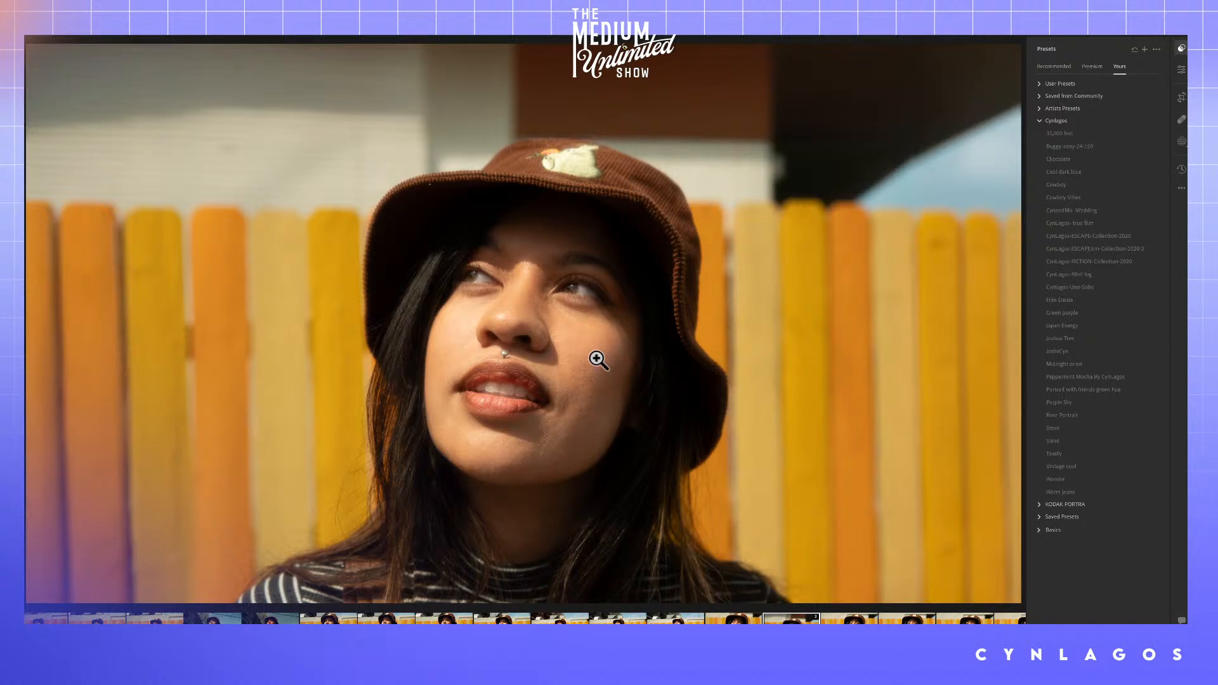
pyautogui.press('5')
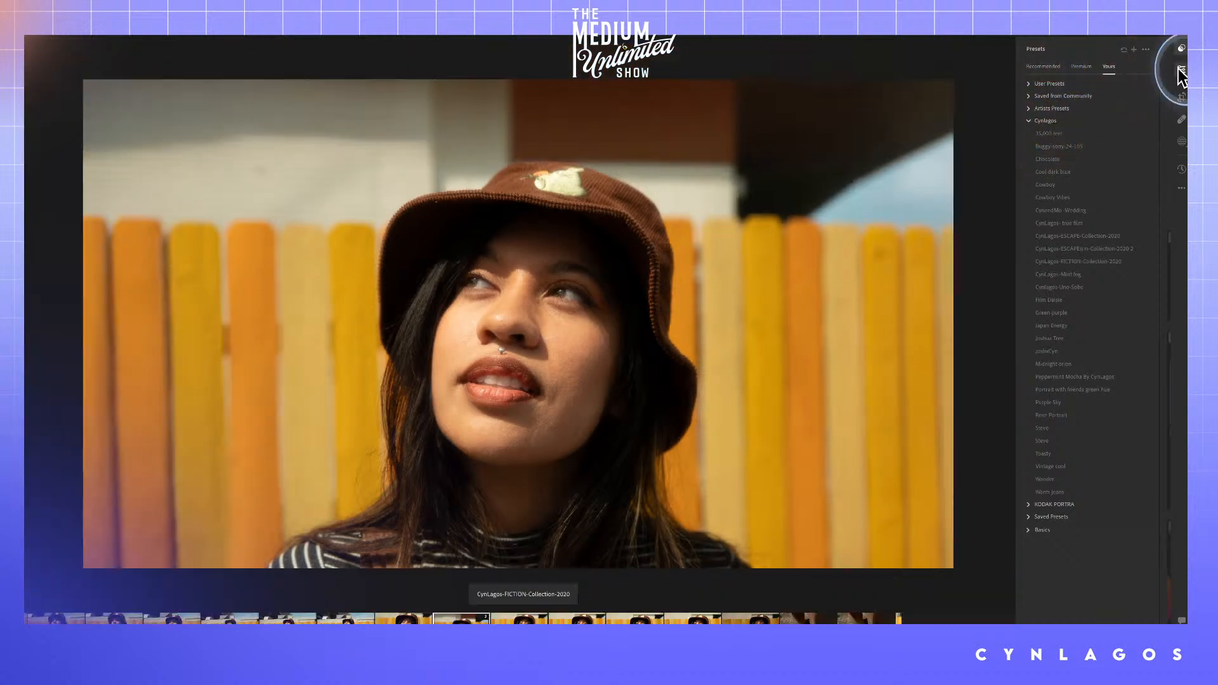
# - Show the portrait's edit settings beside the presets and collapse the Cynlagos preset group
pyautogui.click(1181, 69)
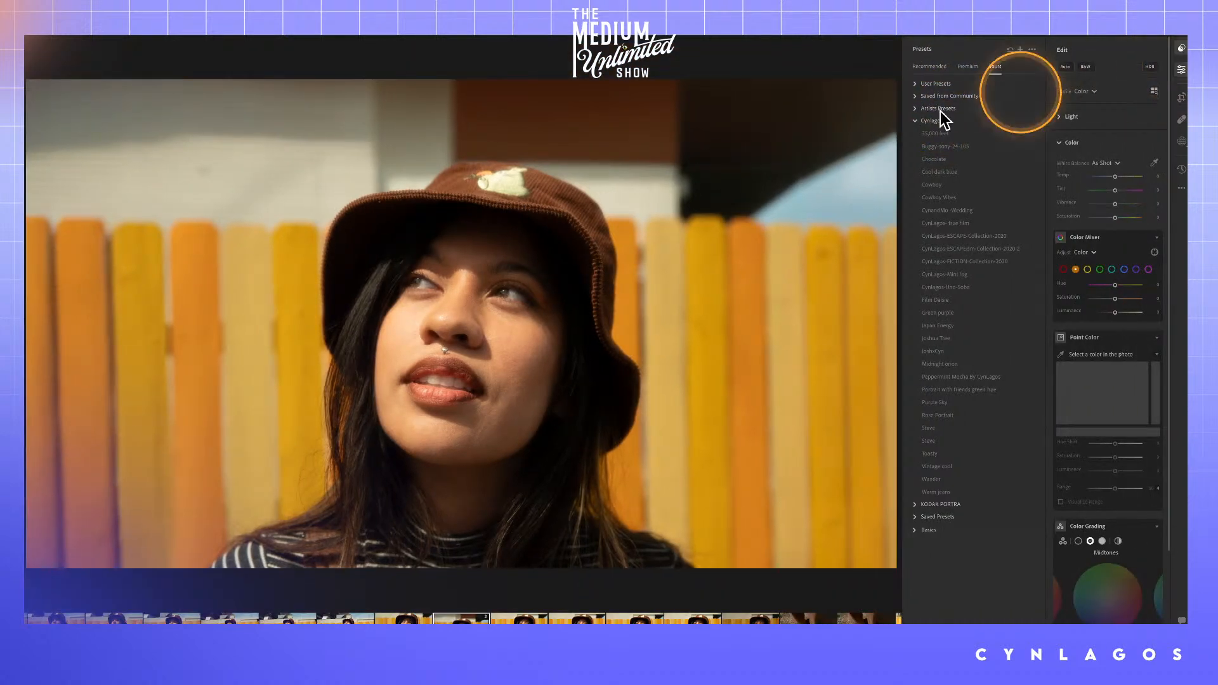
pyautogui.click(929, 120)
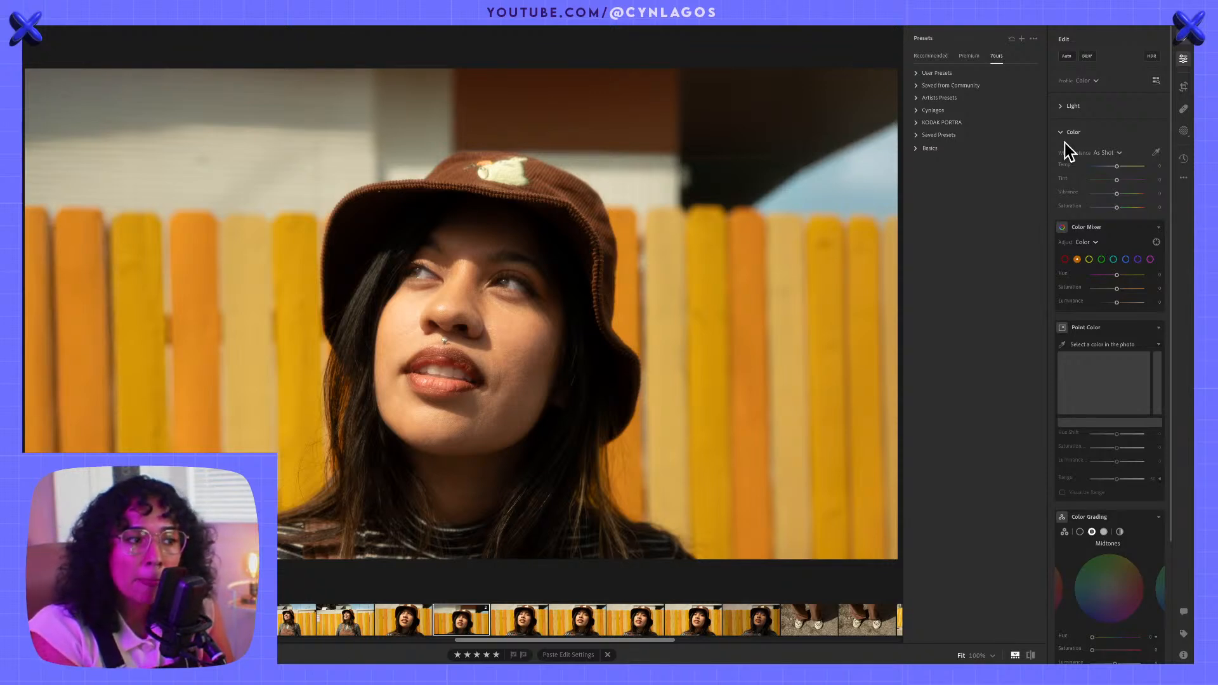
pyautogui.click(1065, 143)
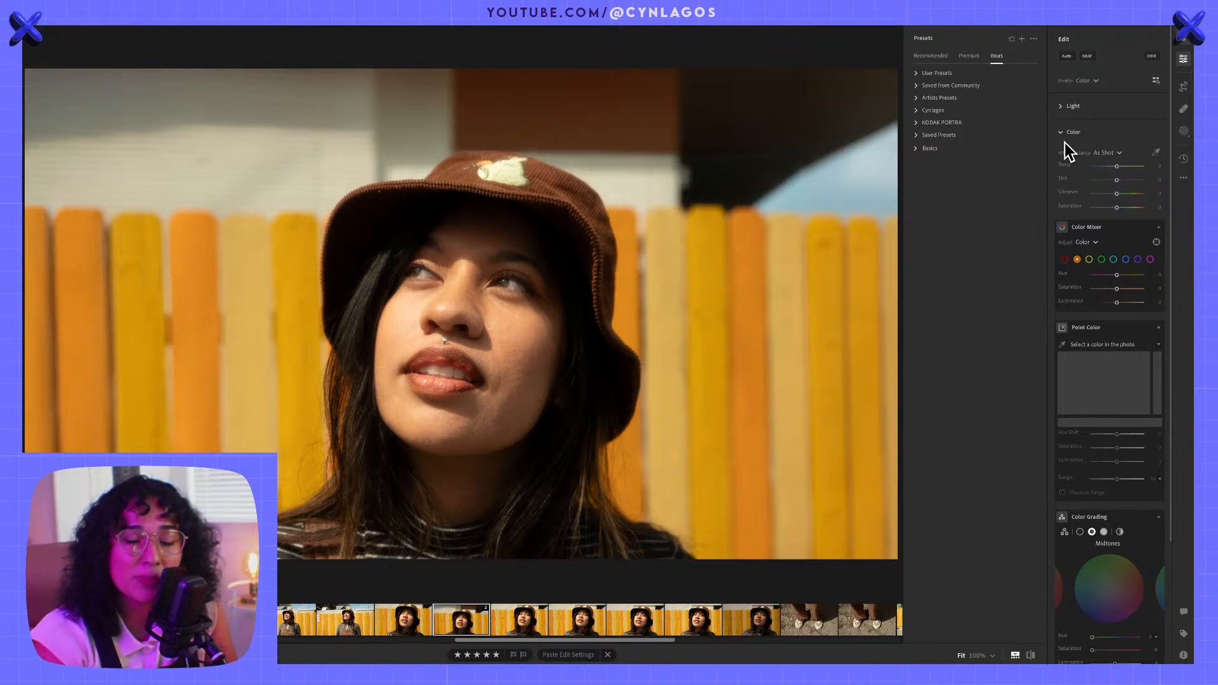
pyautogui.click(1064, 143)
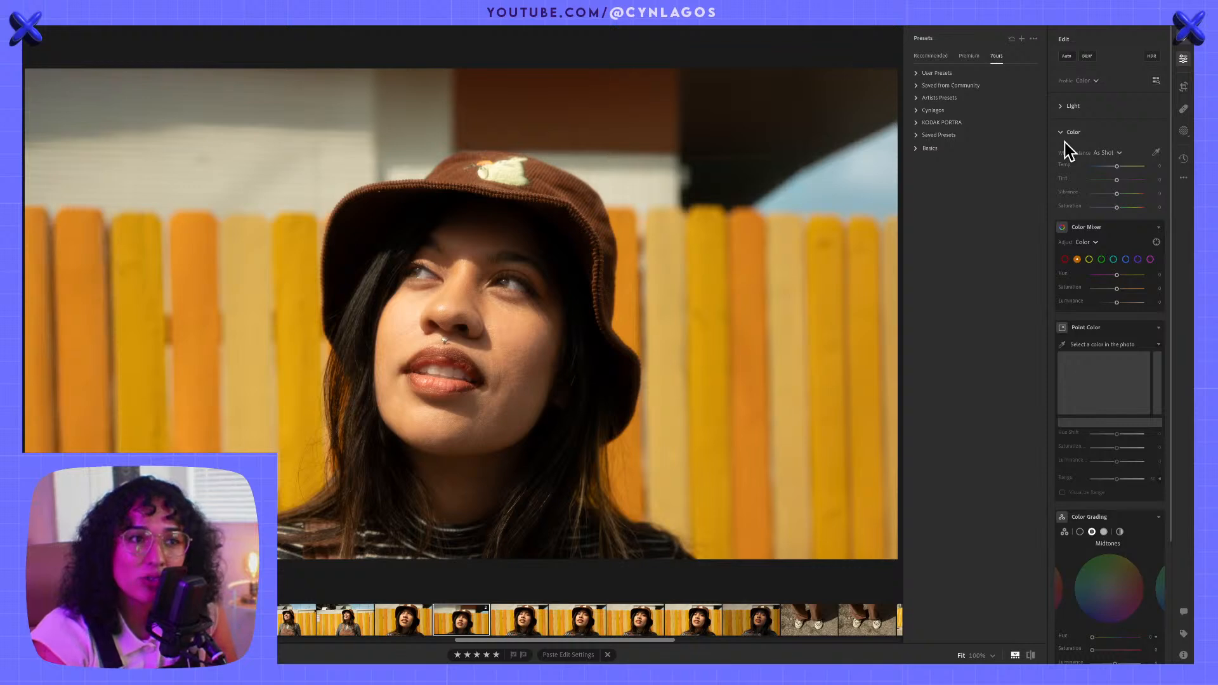
pyautogui.click(1065, 143)
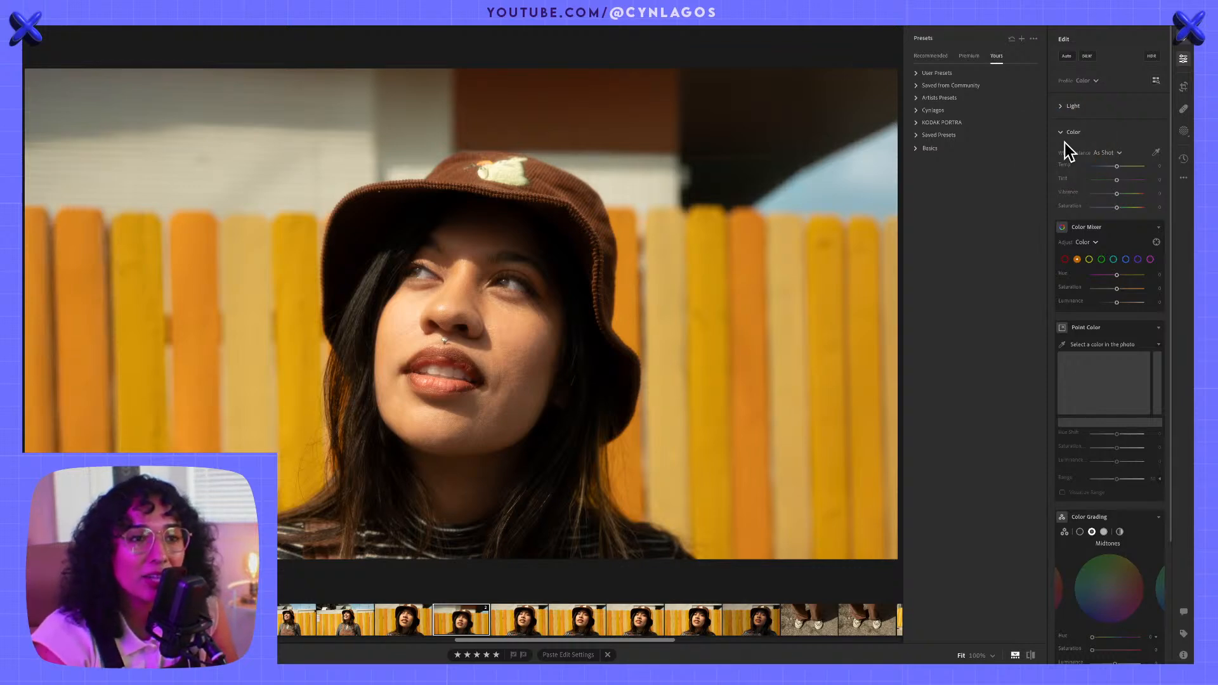
pyautogui.click(1065, 143)
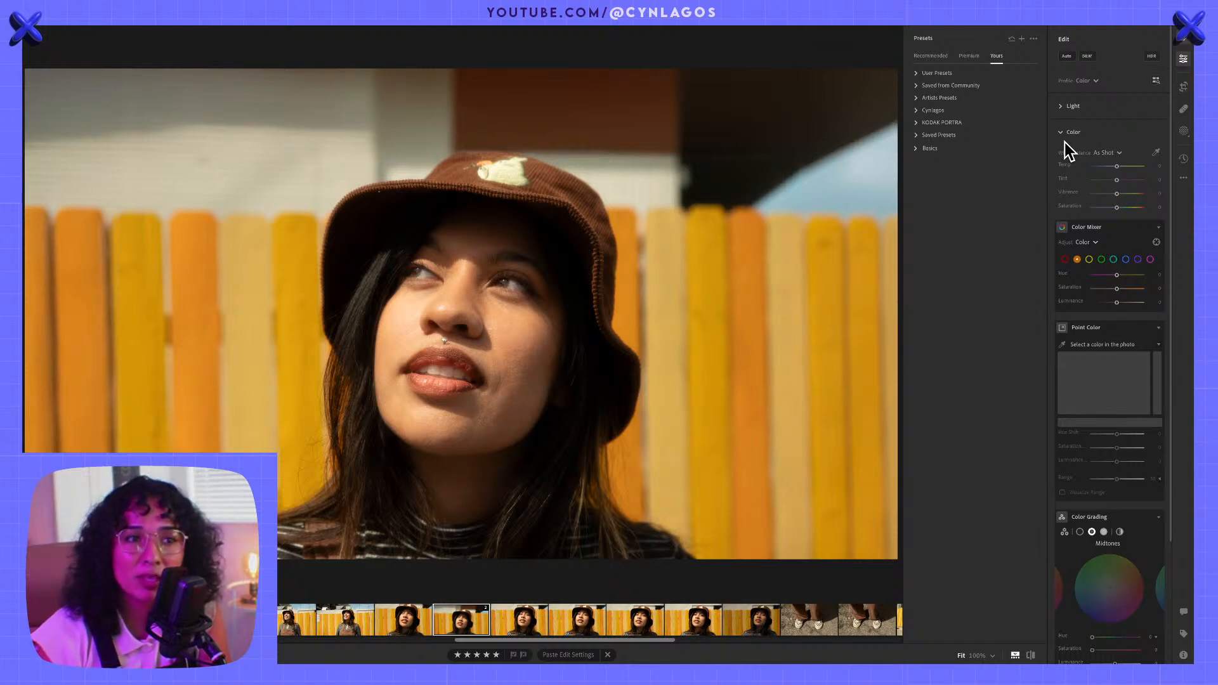
pyautogui.click(1064, 142)
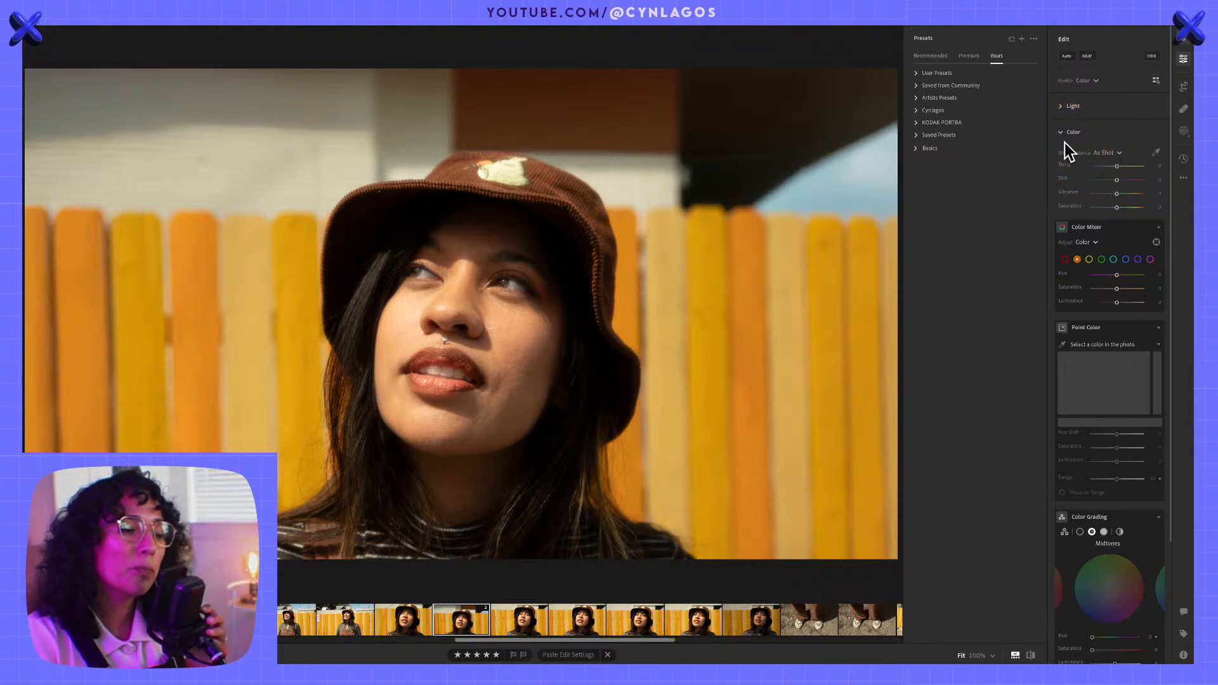
pyautogui.click(1065, 143)
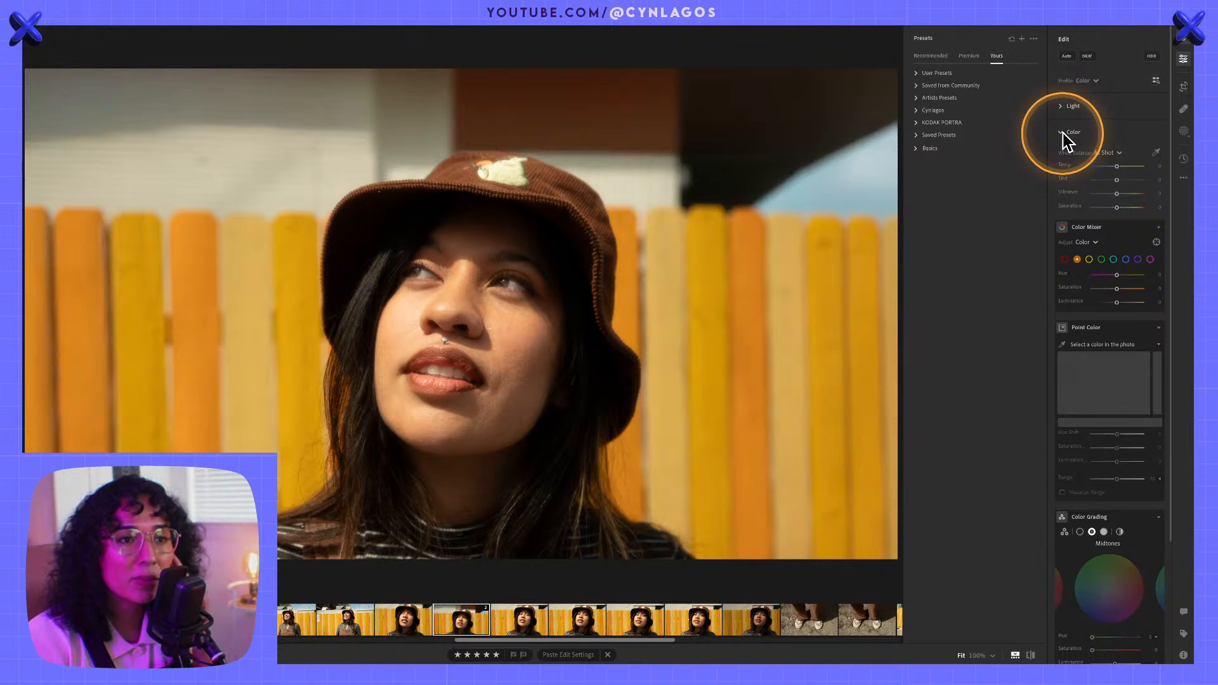
# - Try a white balance temperature change in the Color settings and undo it
pyautogui.click(1063, 132)
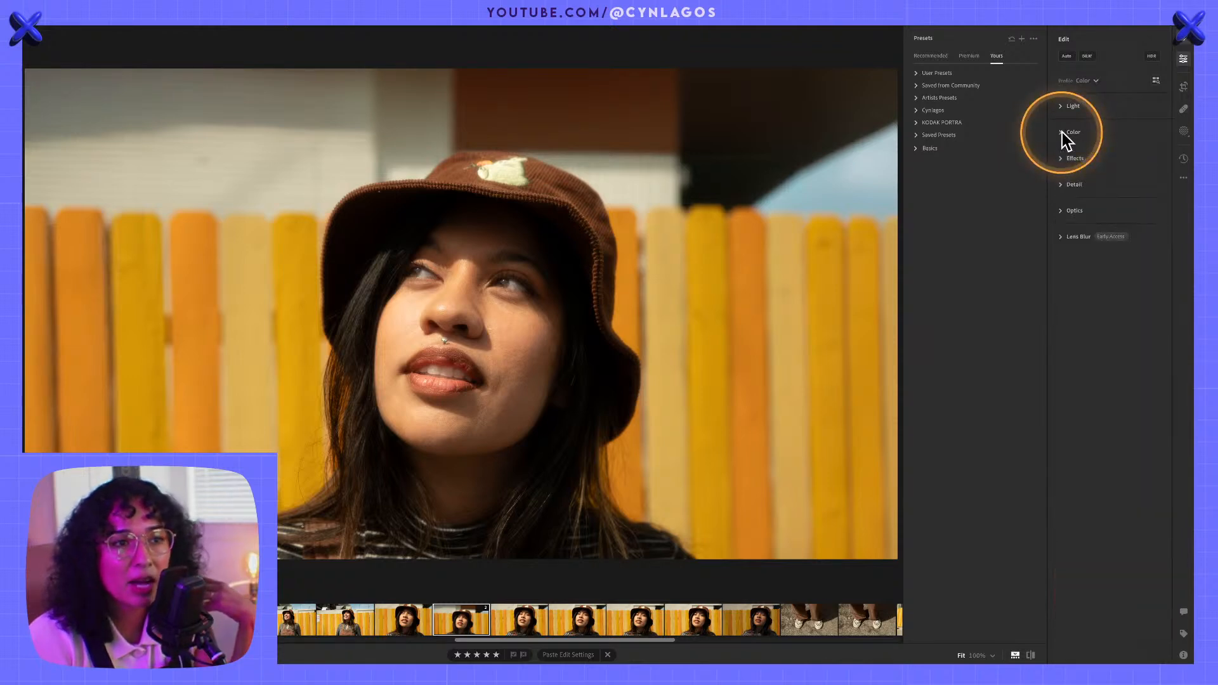
pyautogui.click(1062, 132)
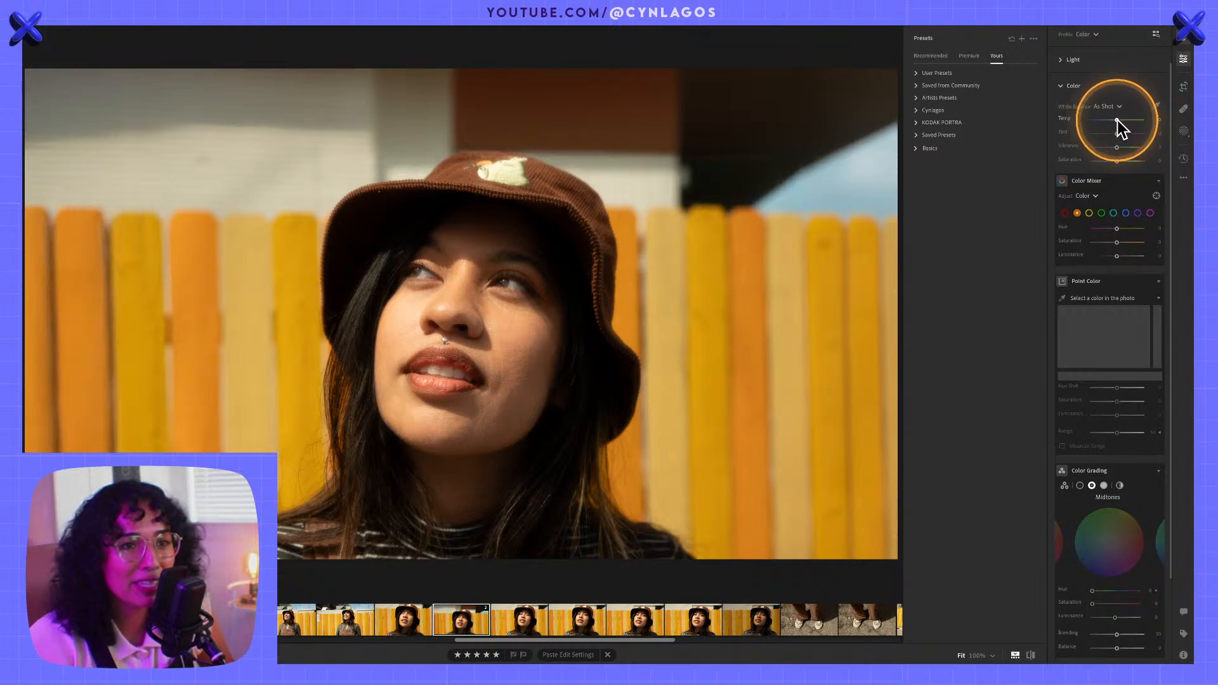
pyautogui.moveTo(1118, 120); pyautogui.dragTo(1117, 120)
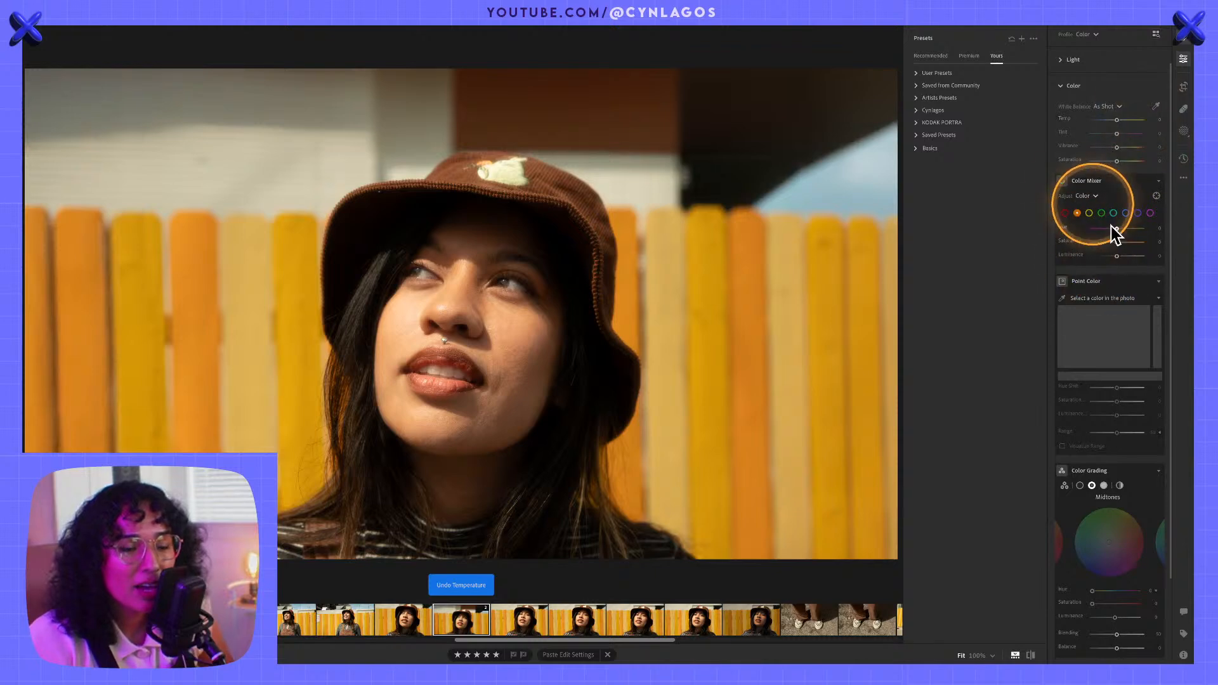
# - Shift the sky's blues toward teal in the Color Mixer, with hue about -80, saturation about +40 and luminance about -28, and collapse Point Color
pyautogui.click(1155, 193)
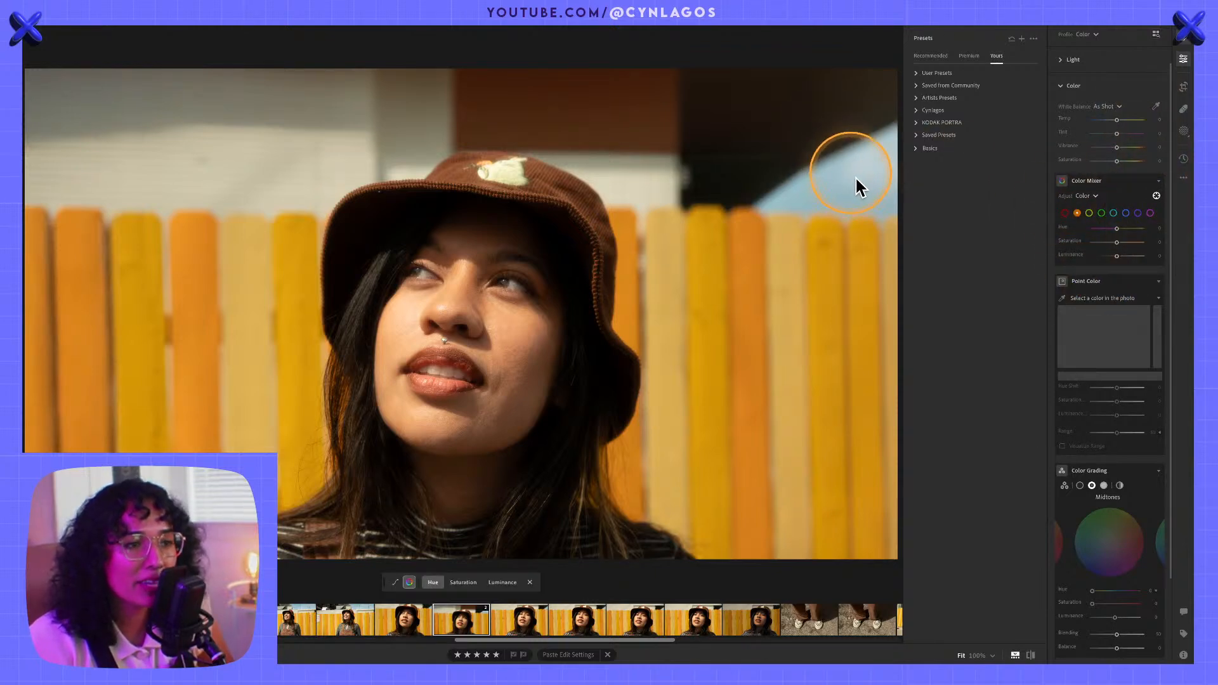
pyautogui.moveTo(865, 185); pyautogui.dragTo(820, 177)
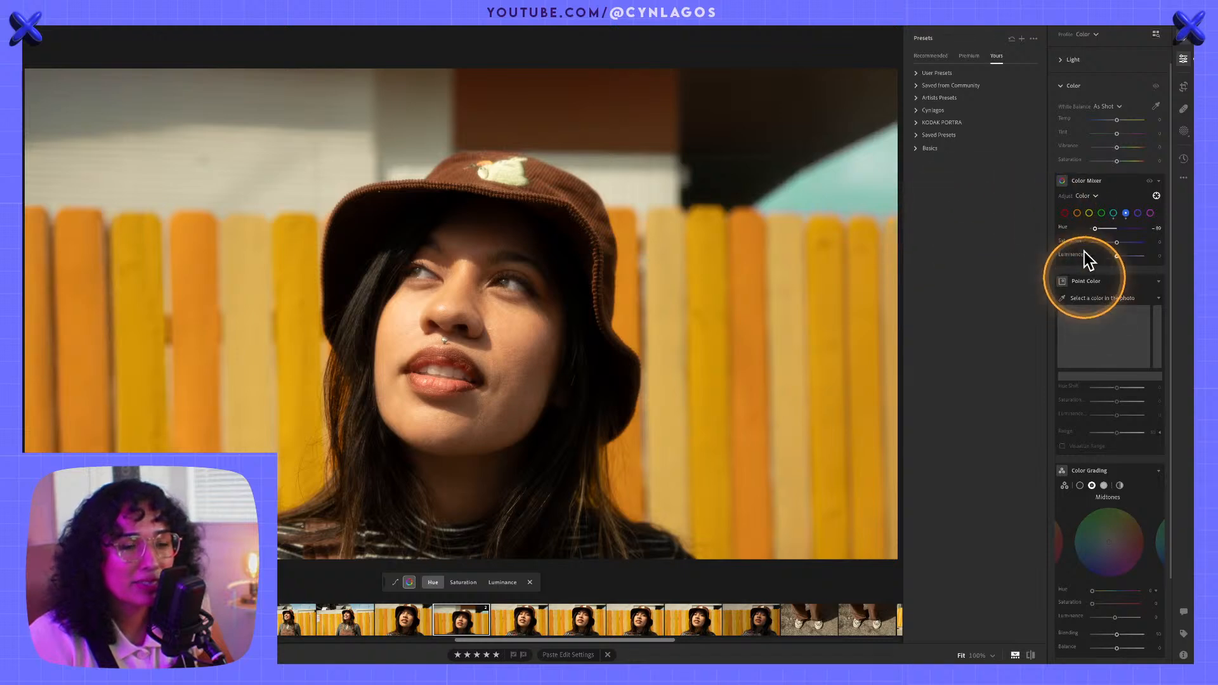
pyautogui.moveTo(1117, 242)
pyautogui.mouseDown()
pyautogui.moveTo(1126, 256)
pyautogui.moveTo(1110, 254)
pyautogui.mouseUp()
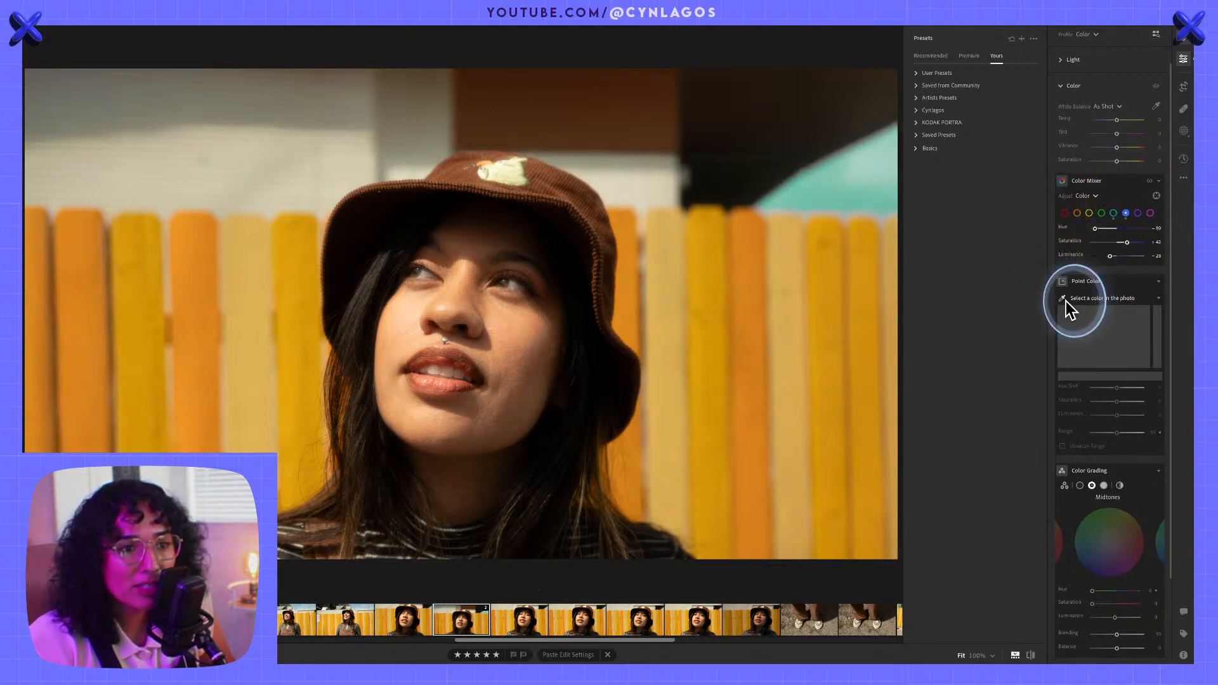
pyautogui.click(1122, 281)
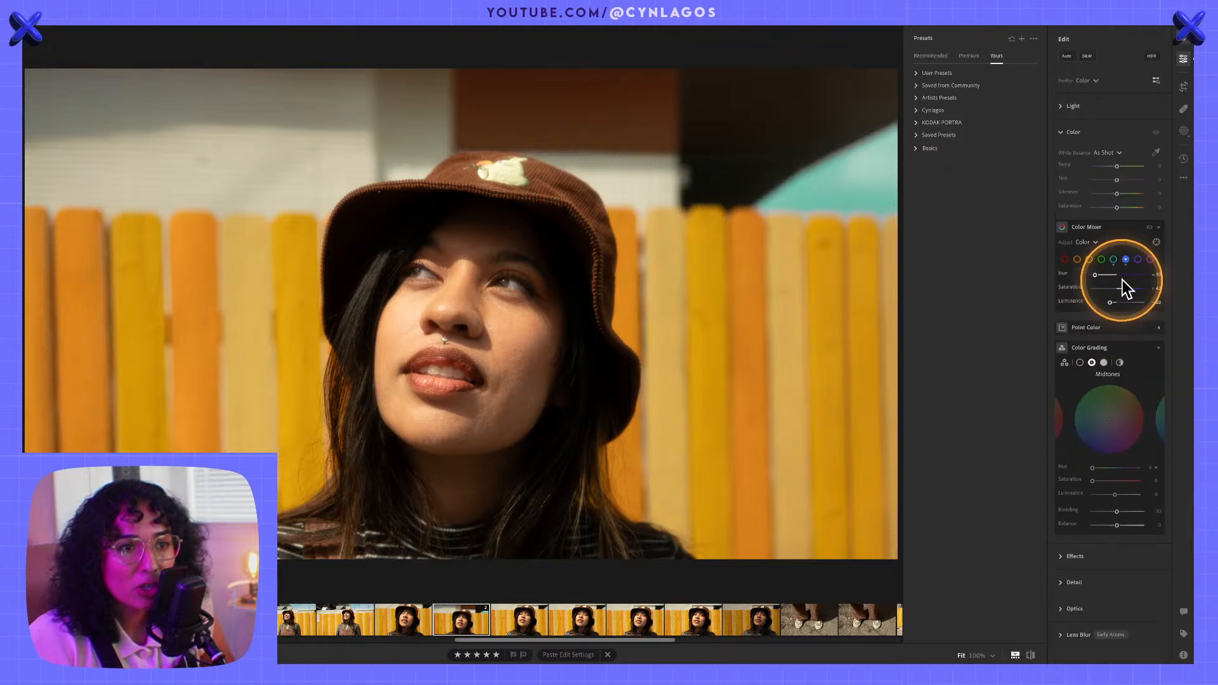
pyautogui.scroll(1, 1115, 203)
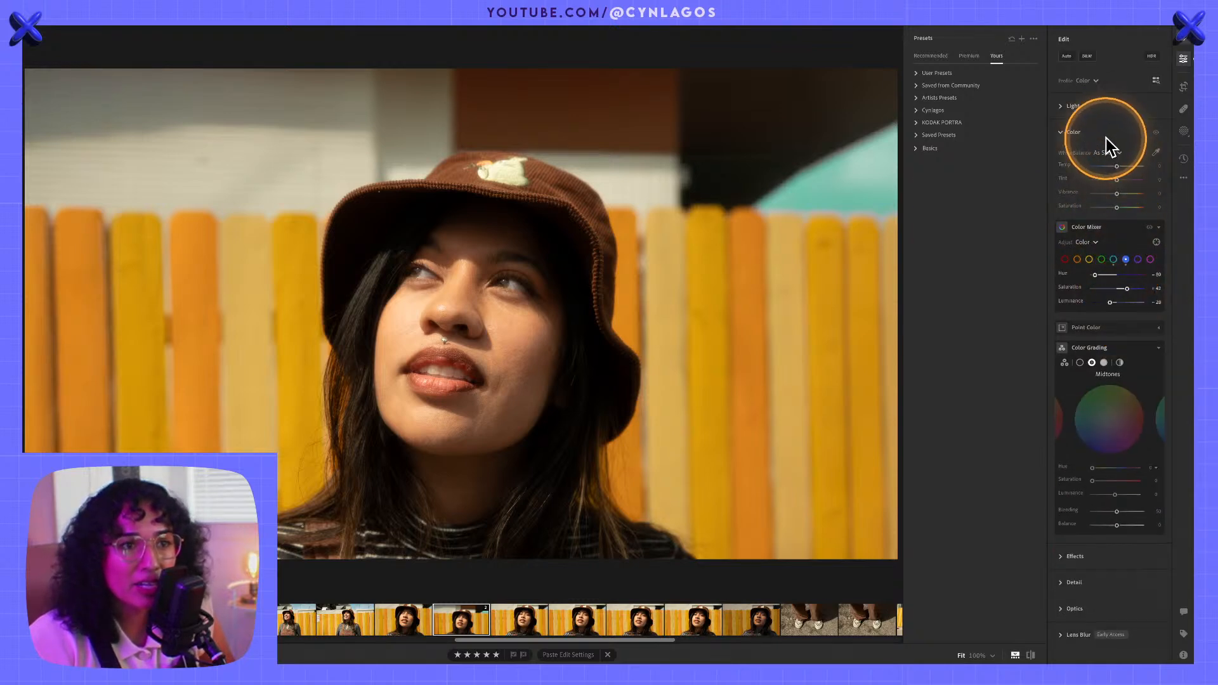
# - Adjust Color Mixer luminance directly on the sky, yellow fence and face, and undo the orange luminance shift made on the face
pyautogui.click(1157, 242)
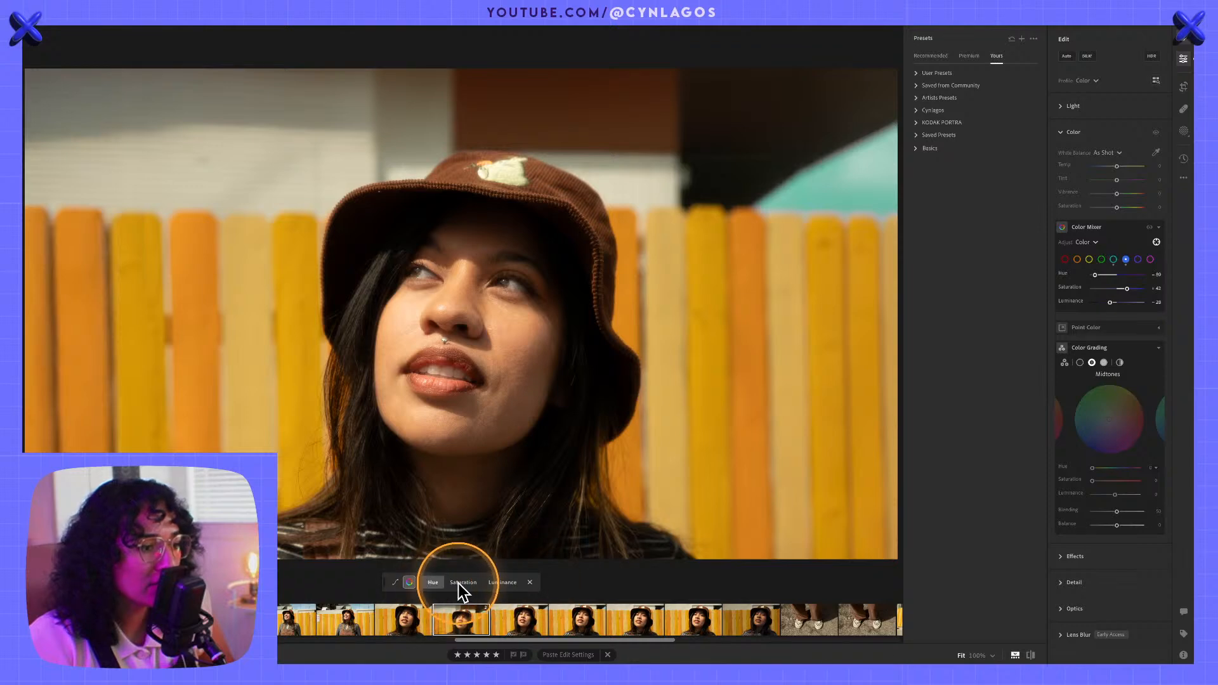
pyautogui.click(503, 582)
pyautogui.moveTo(896, 185)
pyautogui.mouseDown()
pyautogui.moveTo(816, 183)
pyautogui.moveTo(885, 185)
pyautogui.mouseUp()
pyautogui.moveTo(248, 318)
pyautogui.mouseDown()
pyautogui.moveTo(275, 316)
pyautogui.moveTo(250, 319)
pyautogui.mouseUp()
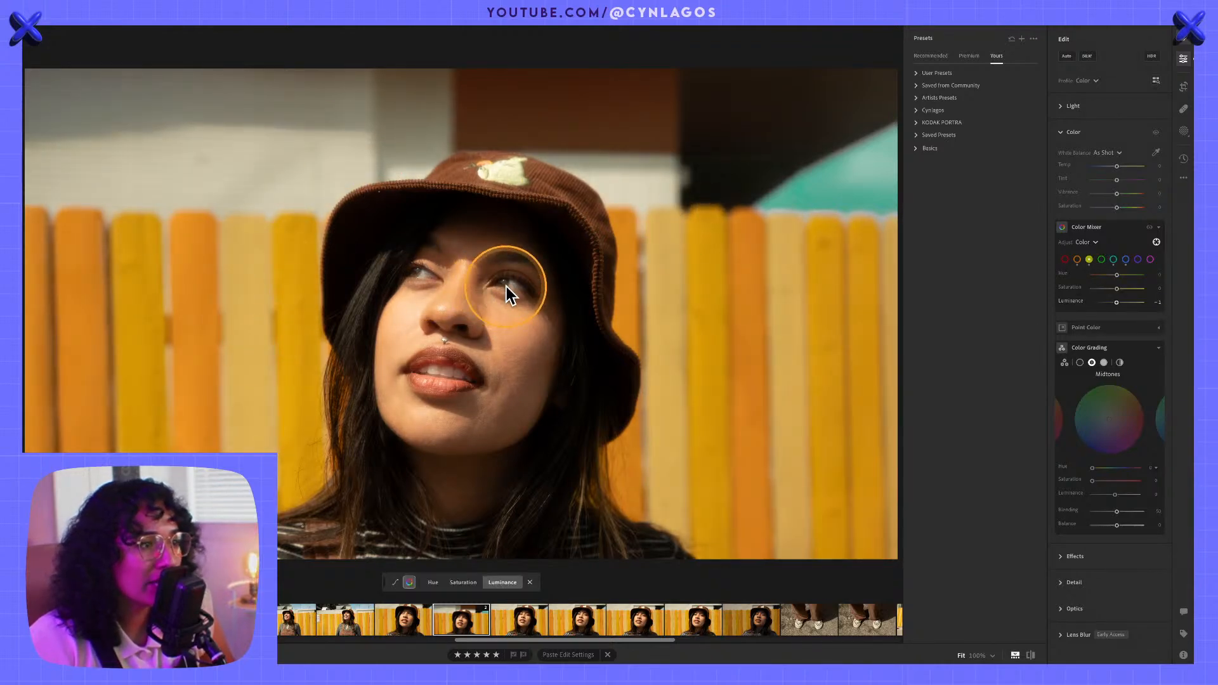
pyautogui.moveTo(507, 284); pyautogui.dragTo(514, 281)
pyautogui.hotkey('ctrl', 'z')
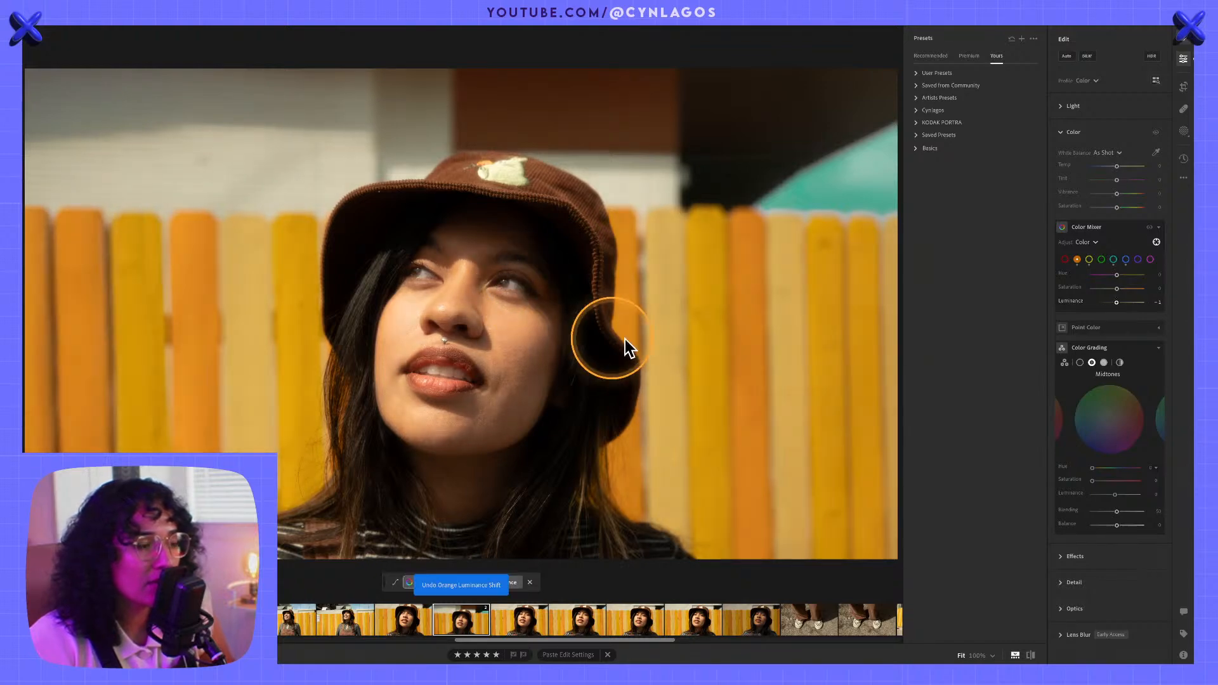
# - Create a mask of the person's iris and pupil, with the mask overlay mode set to Color Overlay
pyautogui.click(1184, 130)
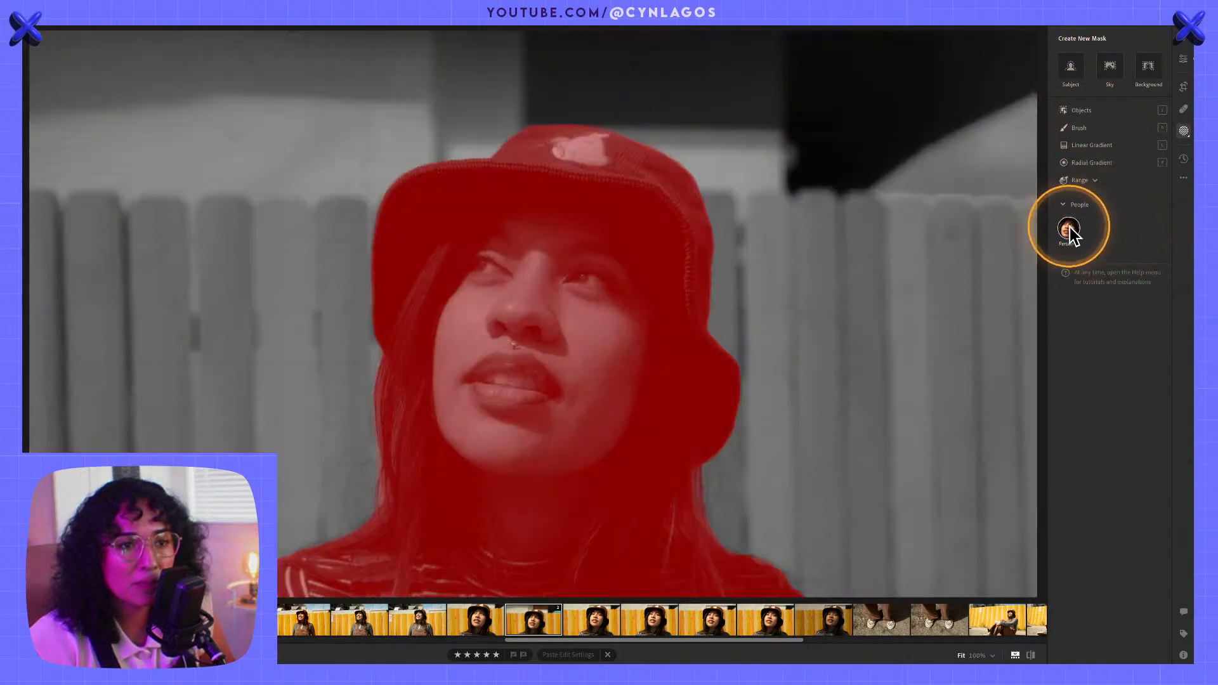
pyautogui.click(1070, 230)
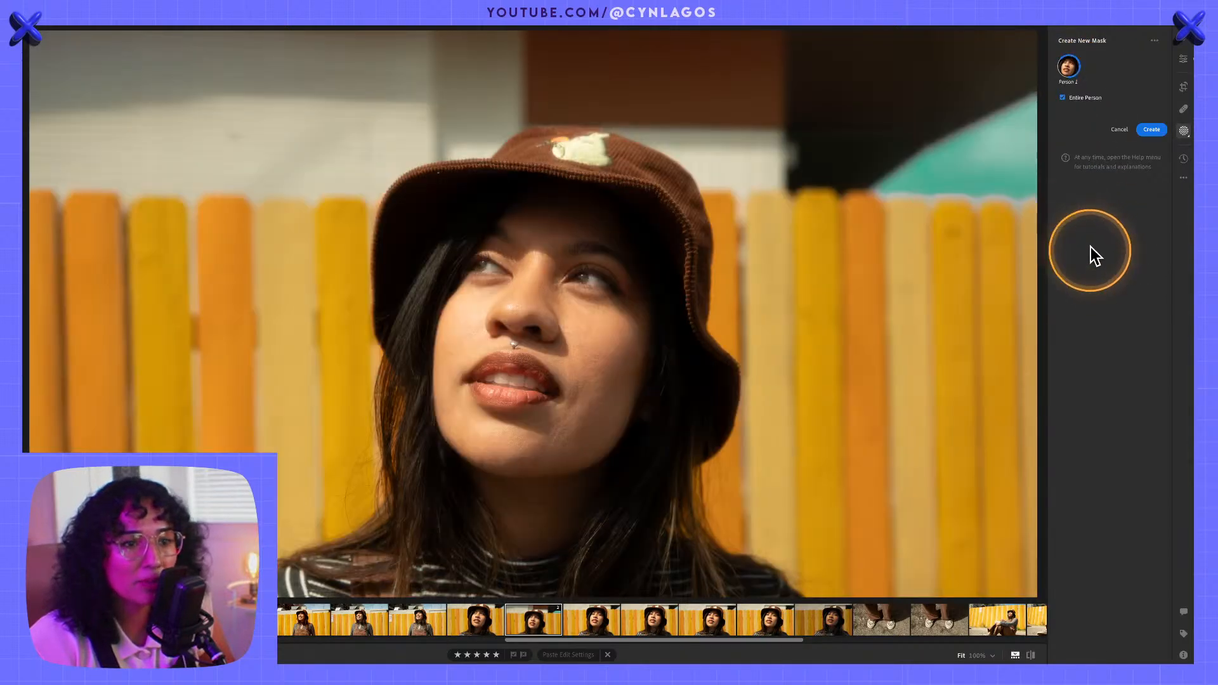
pyautogui.click(1155, 39)
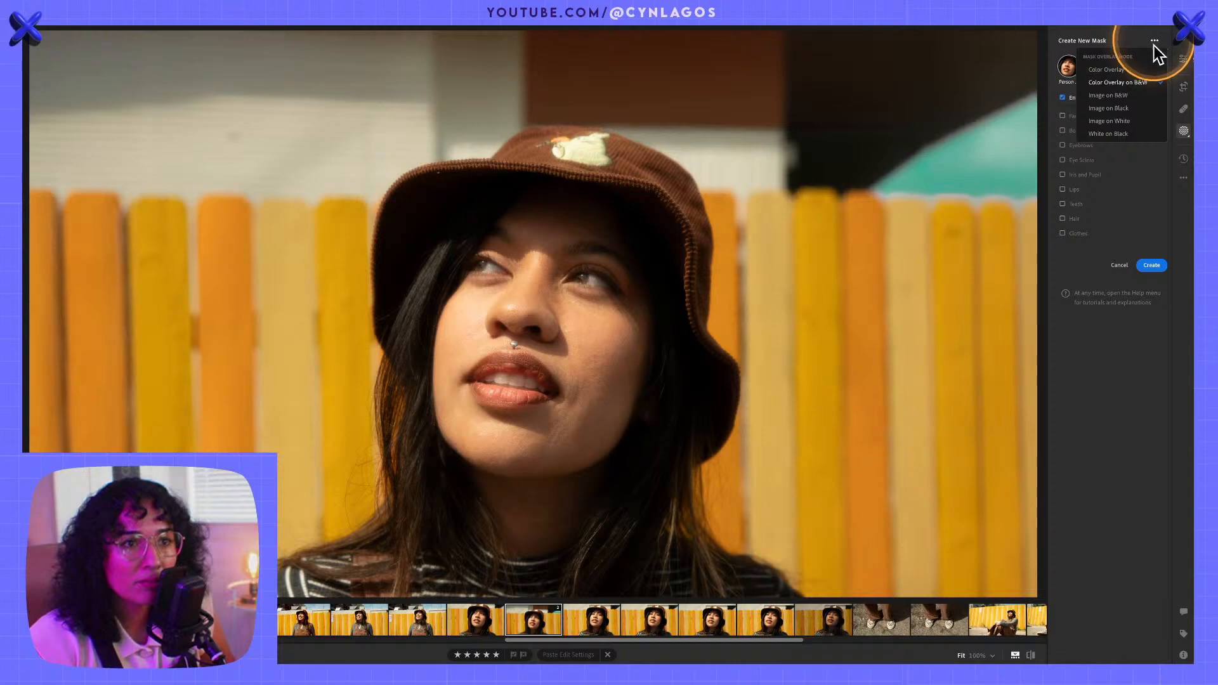
pyautogui.click(1134, 73)
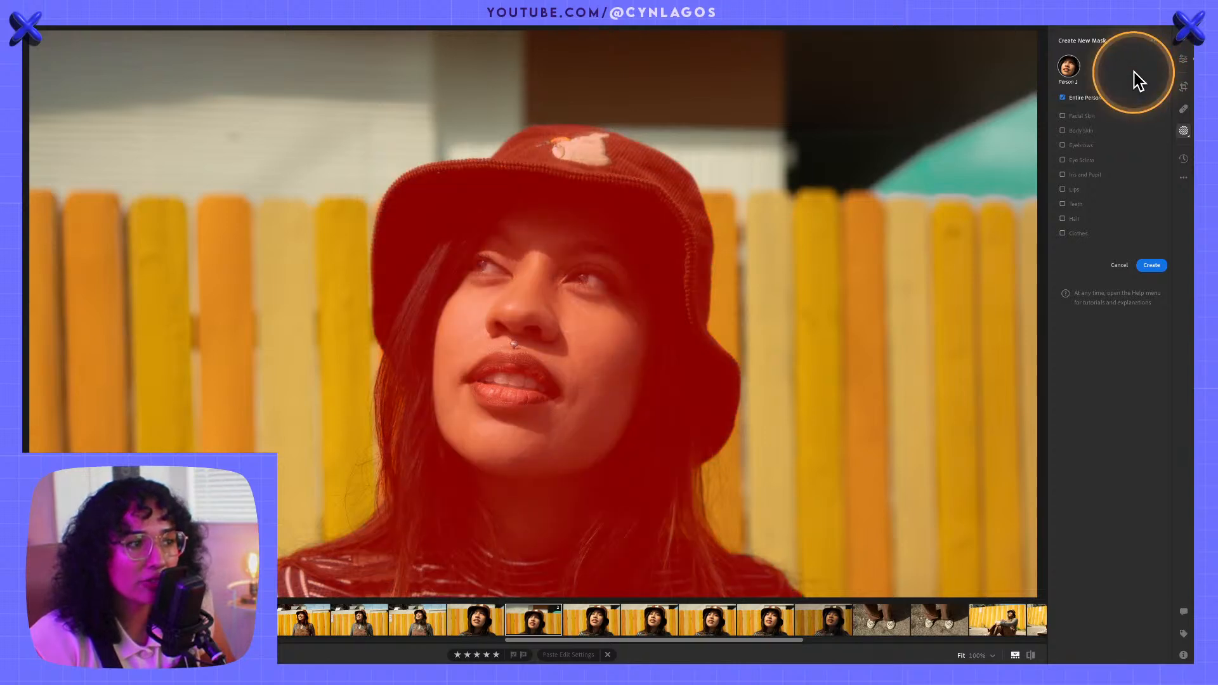
pyautogui.click(1090, 174)
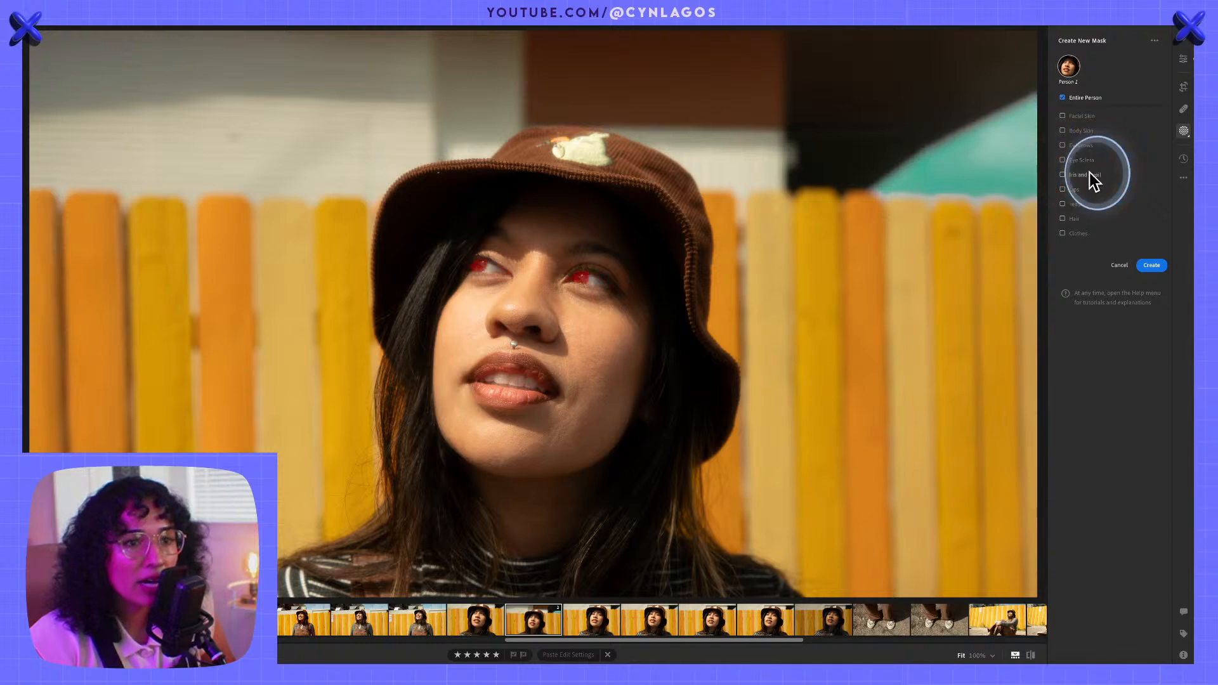
pyautogui.click(1152, 266)
# - Apply the Enhance Eyes preset to the iris and pupil mask and raise its exposure to about +0.80
pyautogui.click(1159, 193)
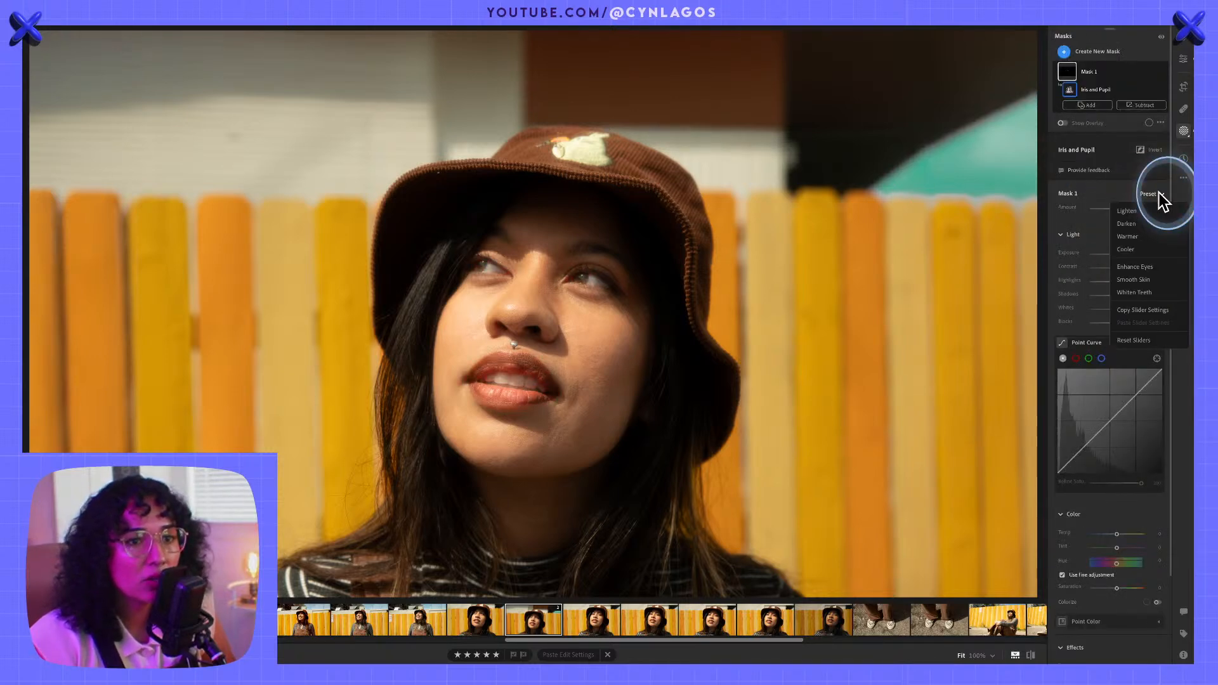
pyautogui.click(1148, 267)
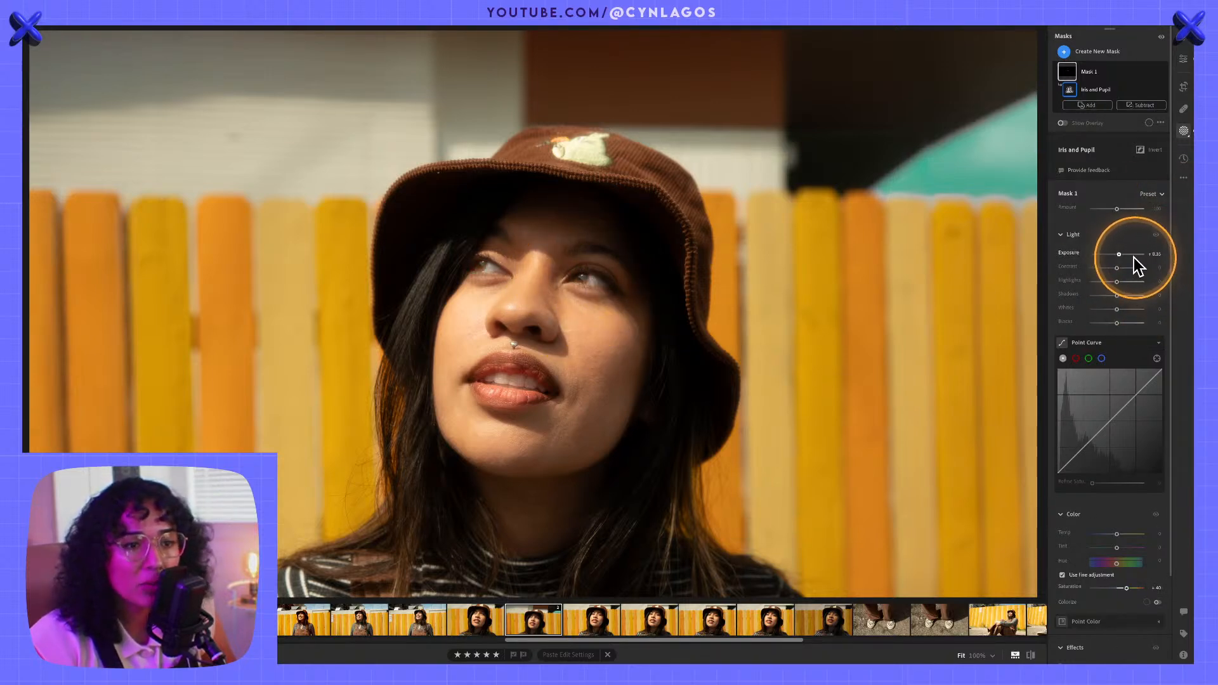
pyautogui.moveTo(1121, 254); pyautogui.dragTo(1118, 267)
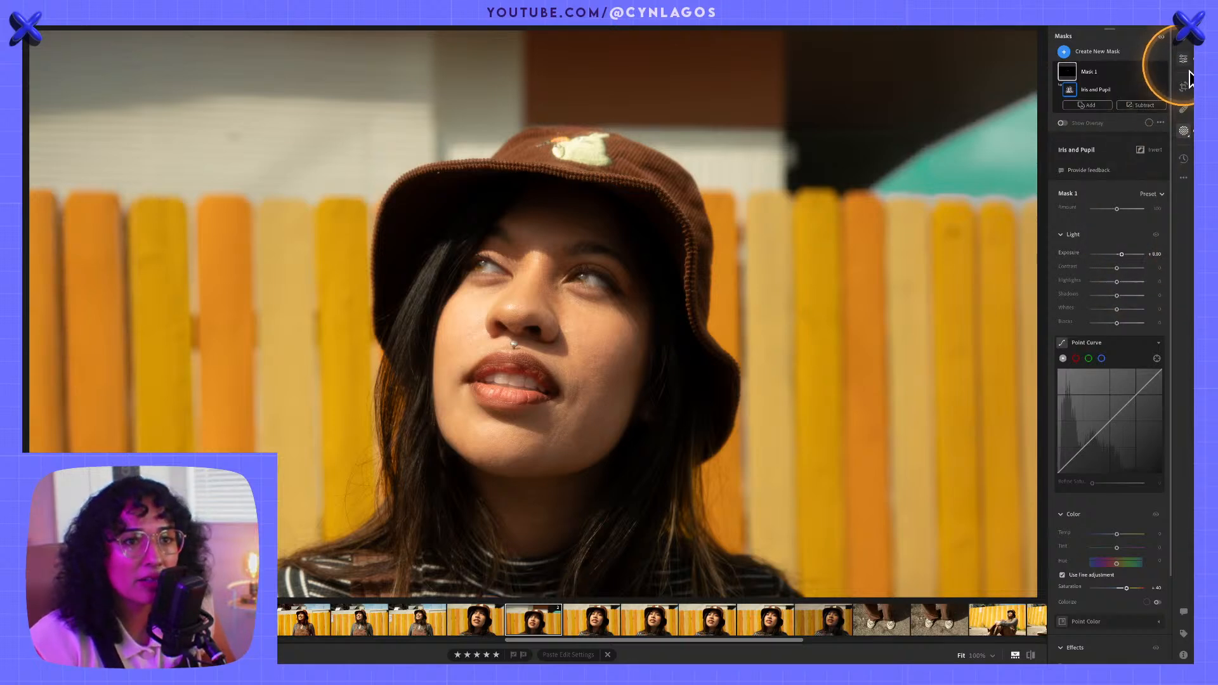
# - Create a second people mask covering only the person's lips
pyautogui.click(1184, 131)
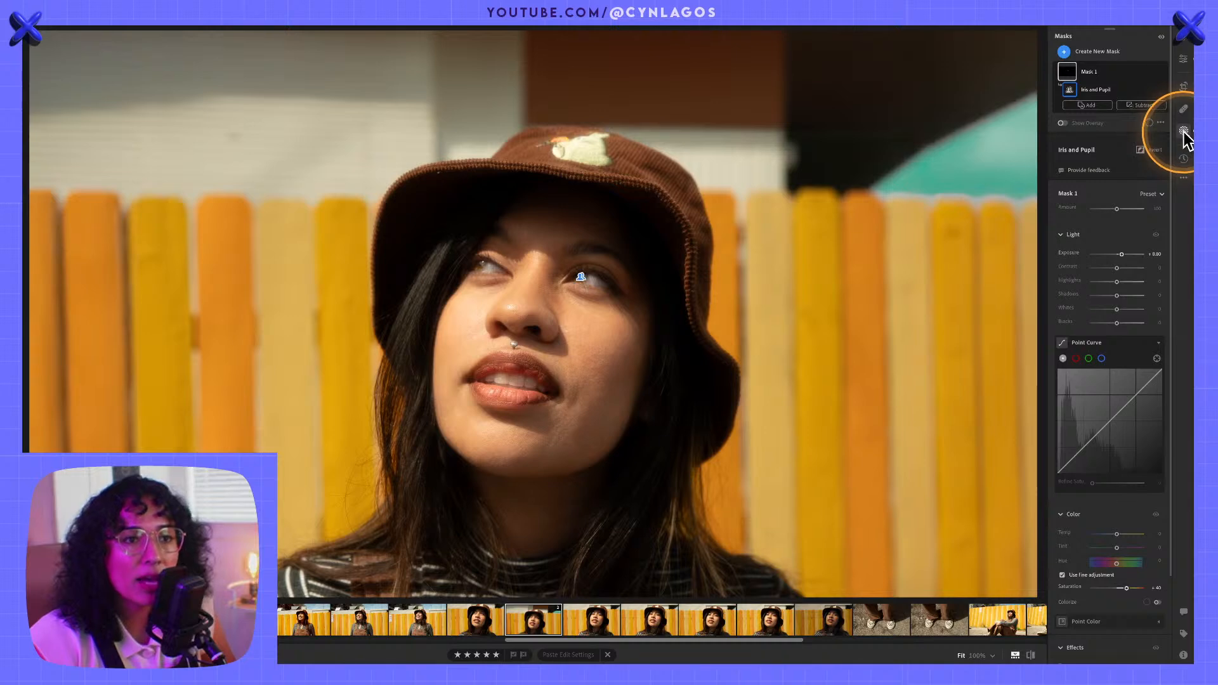
pyautogui.click(1064, 56)
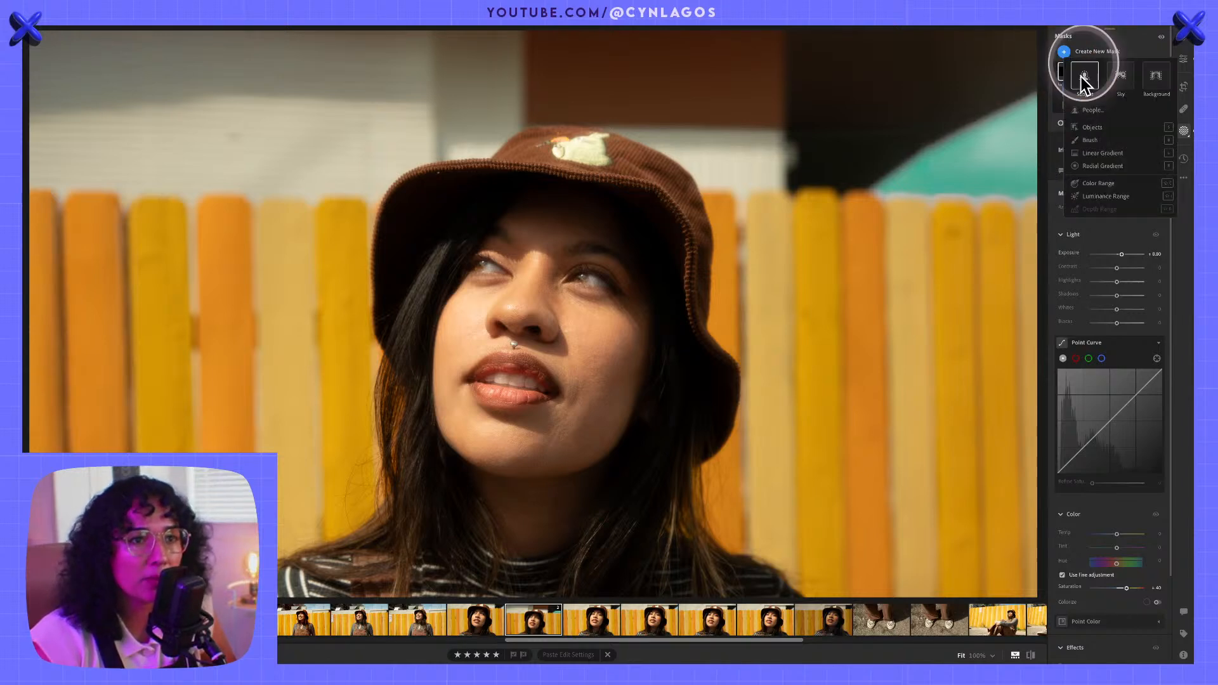
pyautogui.click(1103, 111)
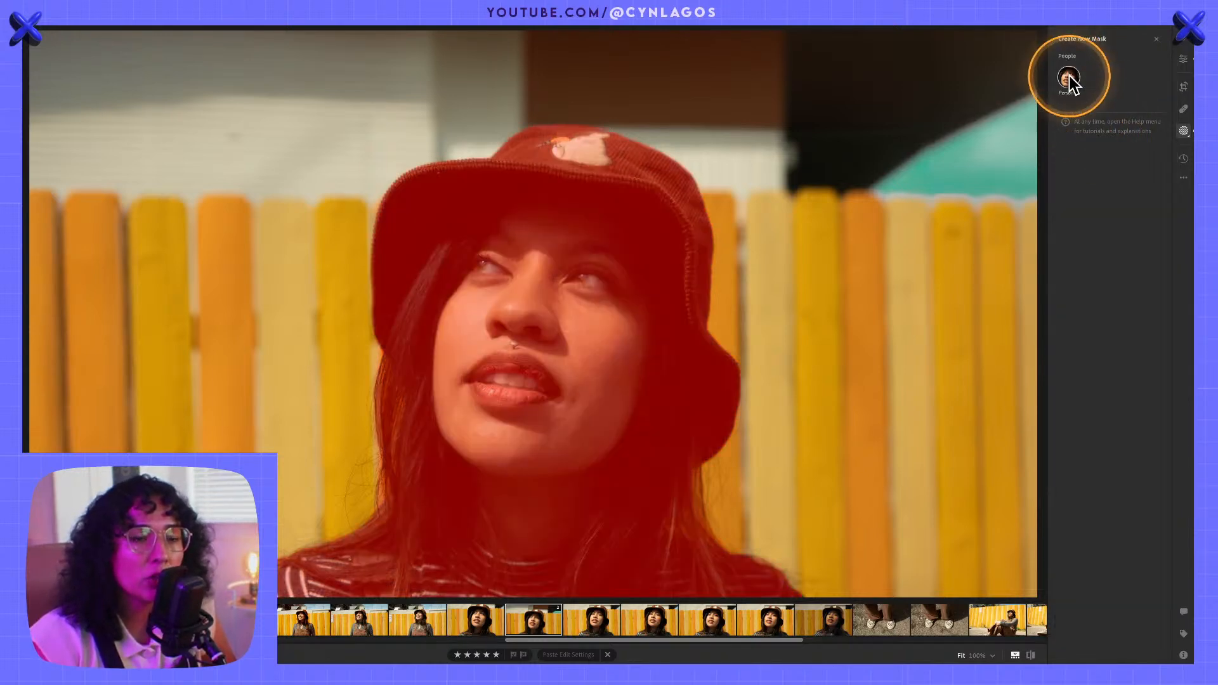
pyautogui.click(1070, 78)
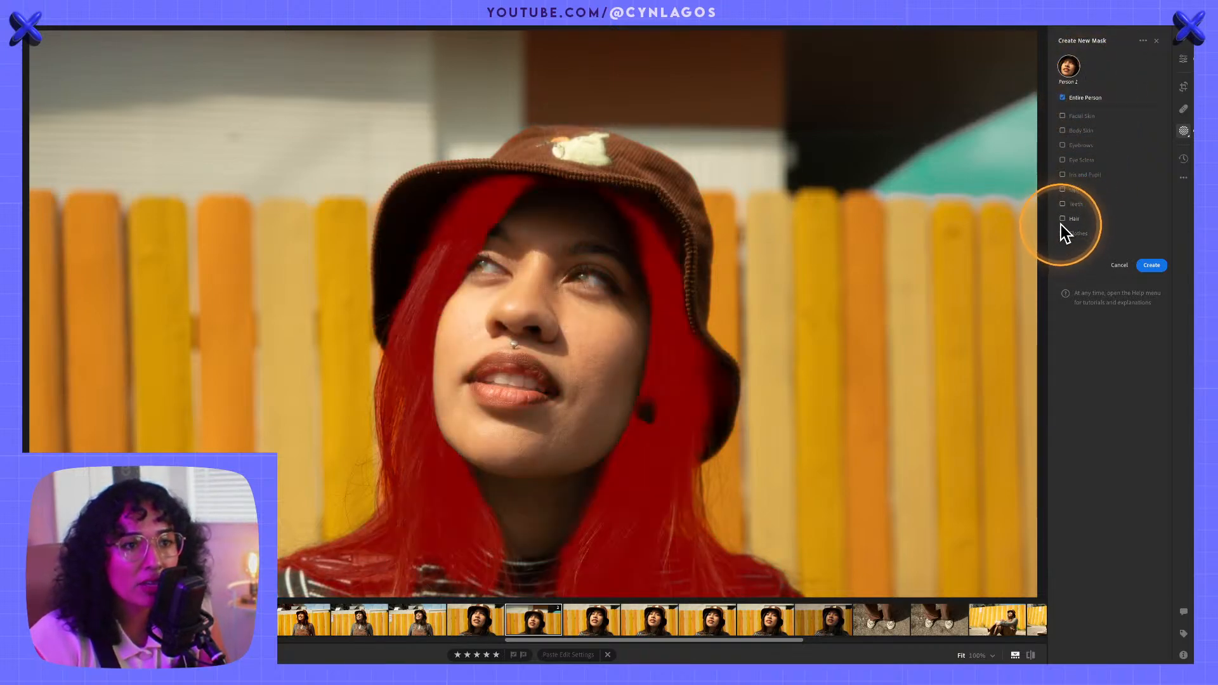
pyautogui.click(1063, 189)
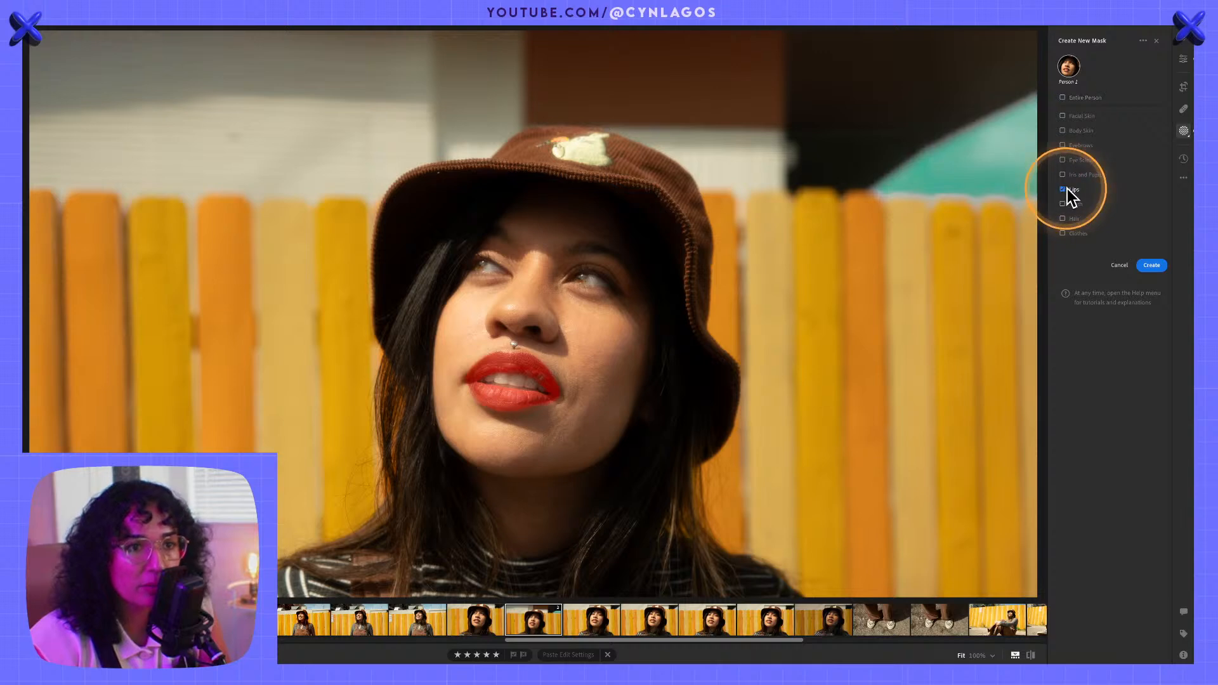
pyautogui.click(1150, 266)
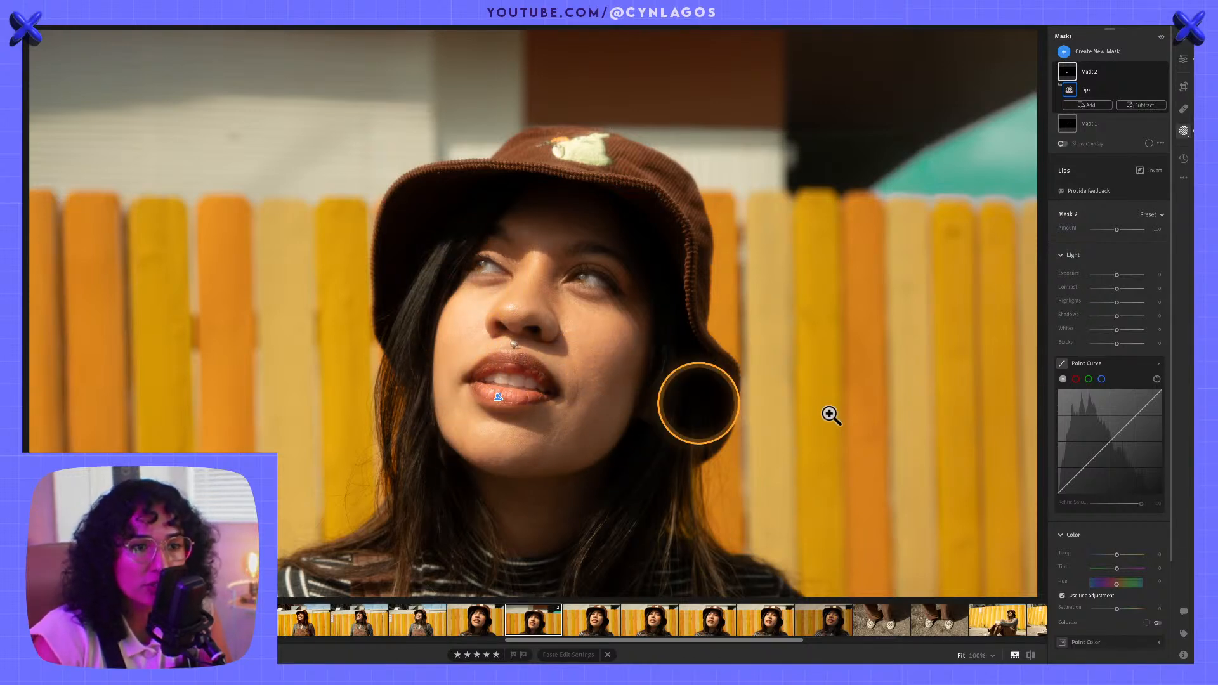
# - Review the lips mask's adjustment sliders and apply the Darken preset to that mask
pyautogui.scroll(-3, 1124, 435)
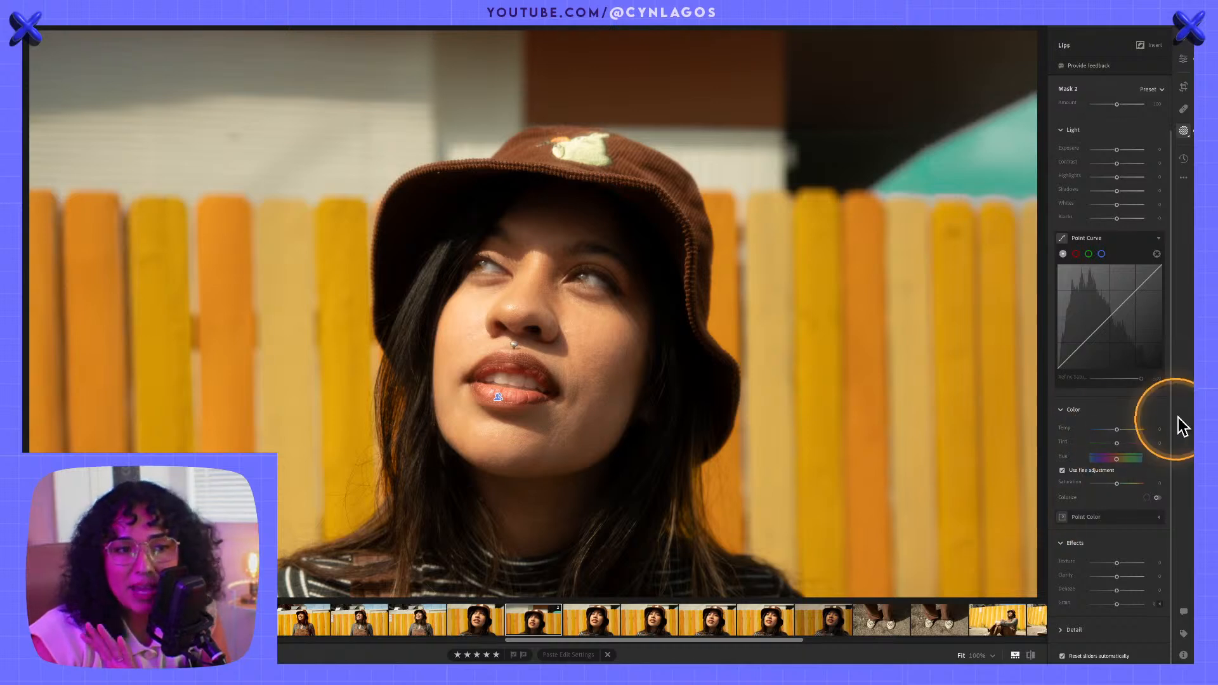
pyautogui.scroll(2, 1140, 429)
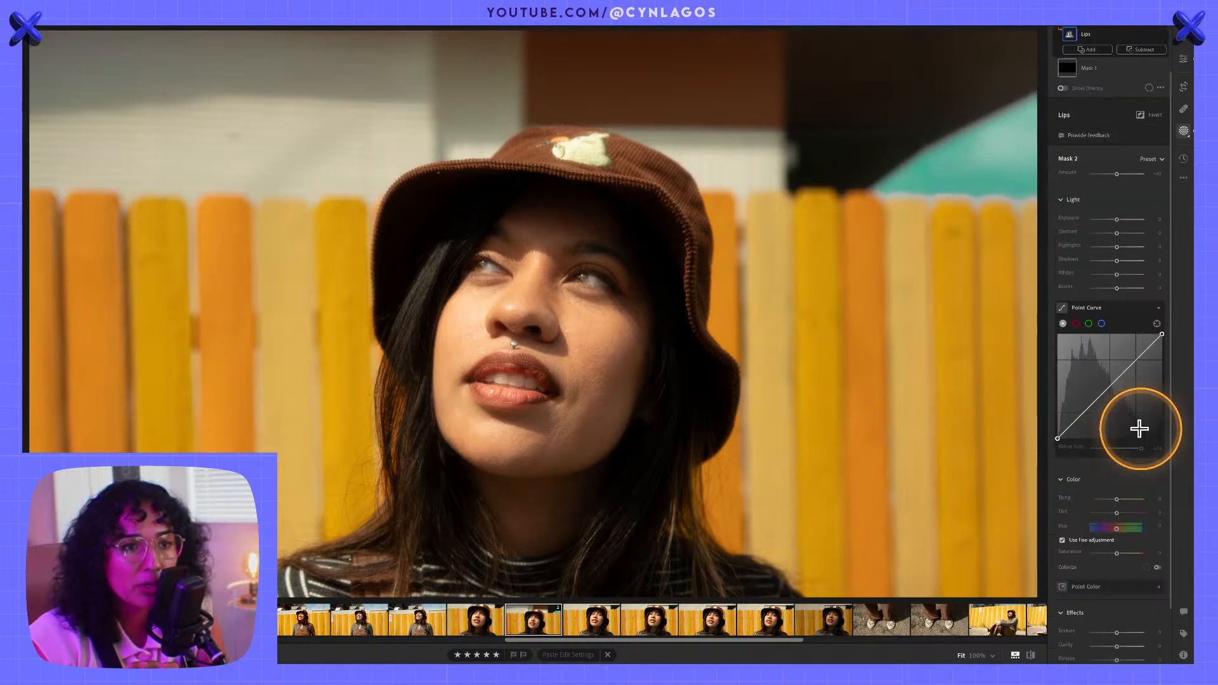
pyautogui.scroll(-2, 1141, 429)
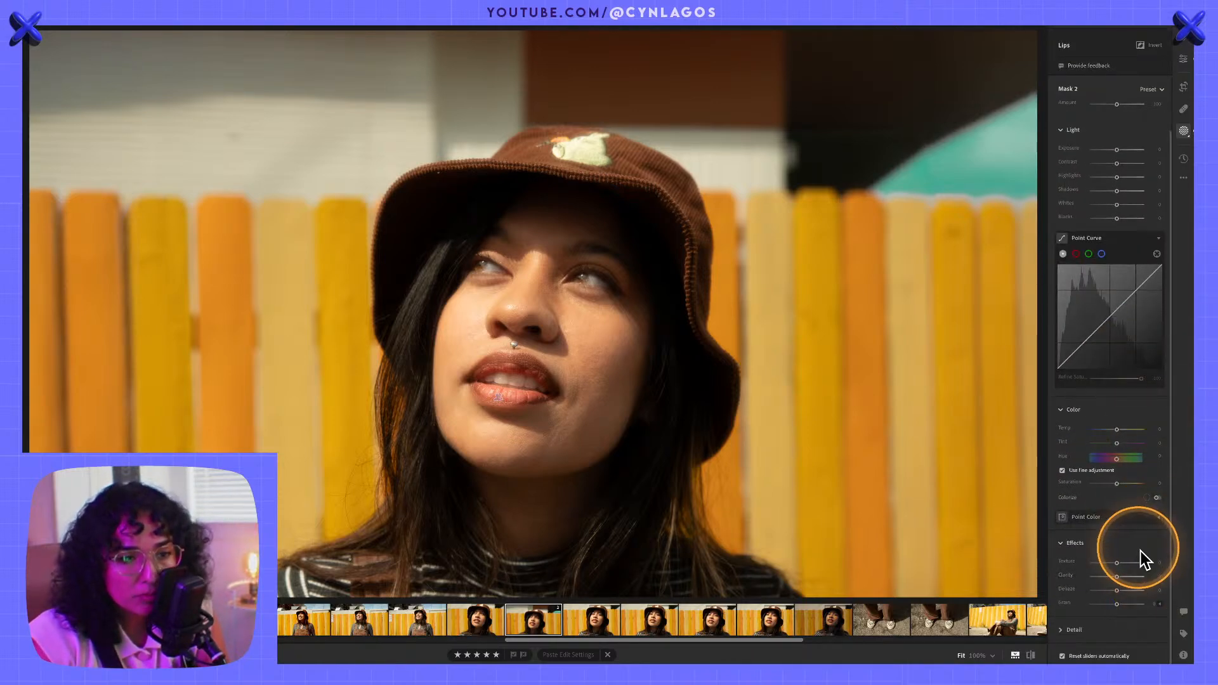
pyautogui.scroll(4, 1121, 526)
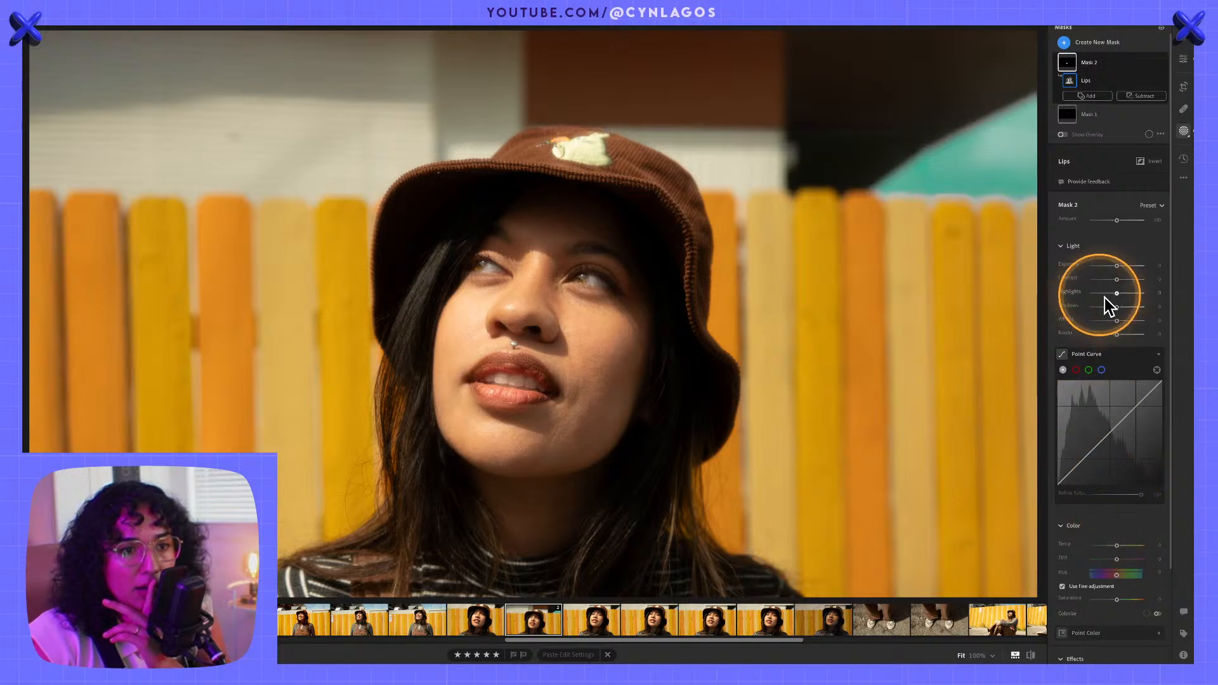
pyautogui.scroll(1, 1126, 320)
pyautogui.scroll(-2, 1126, 320)
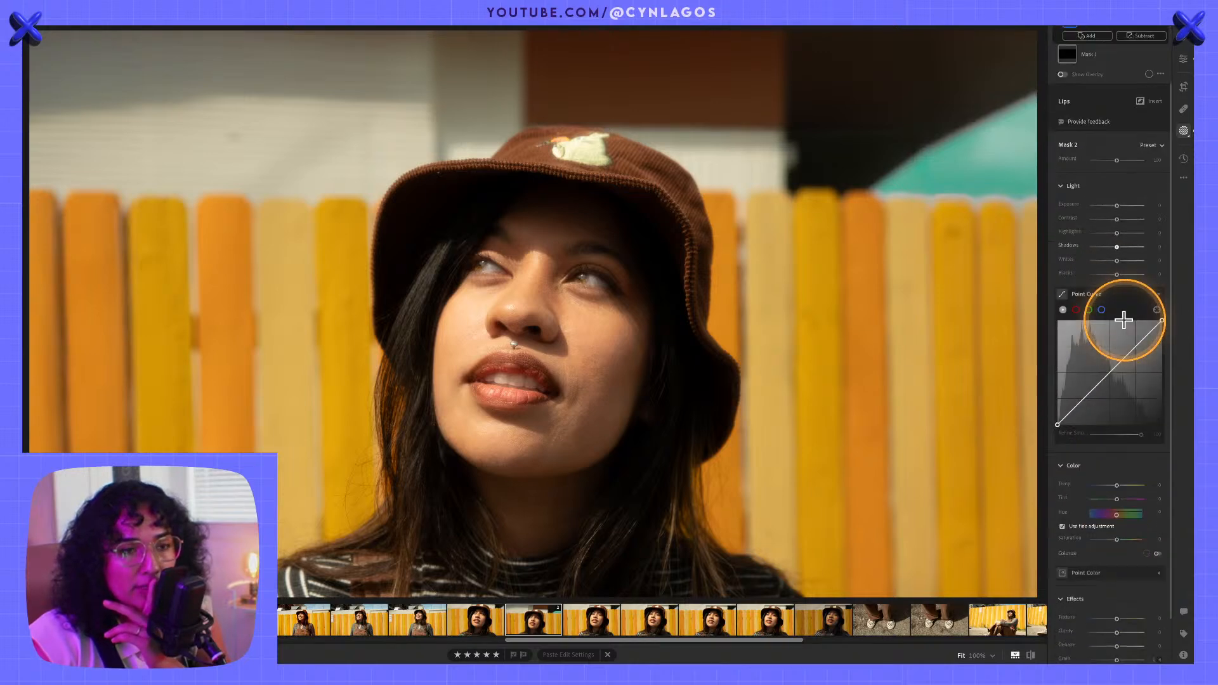
pyautogui.click(1152, 143)
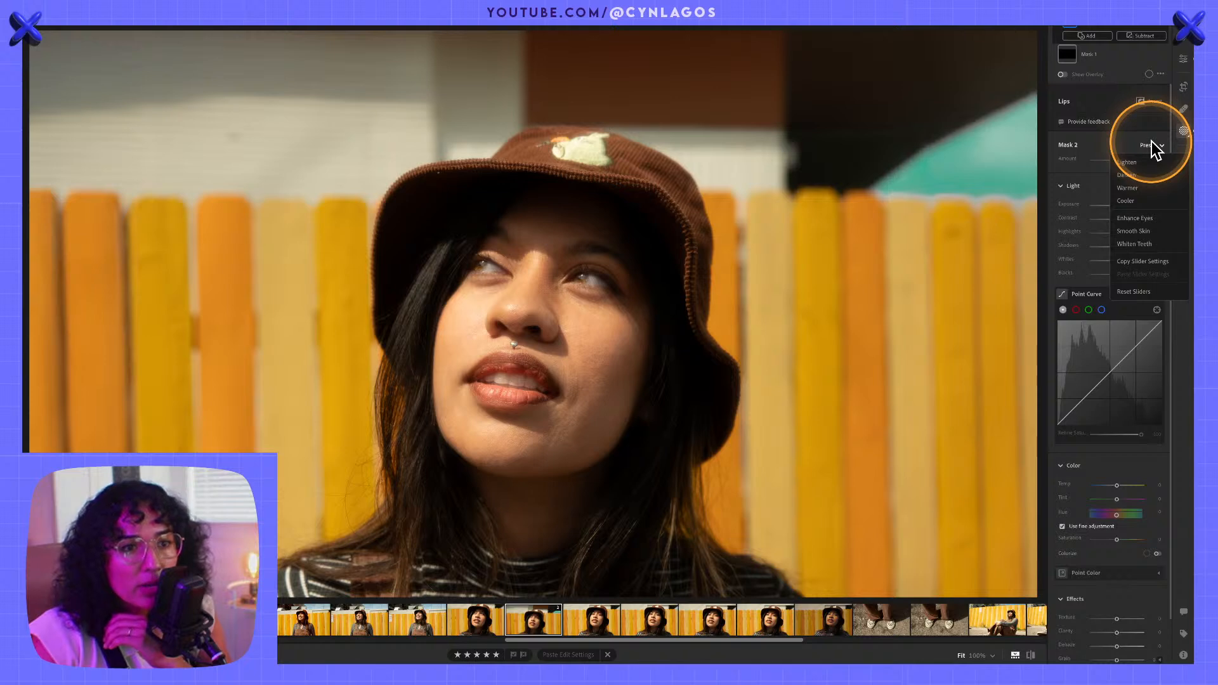
pyautogui.click(1141, 170)
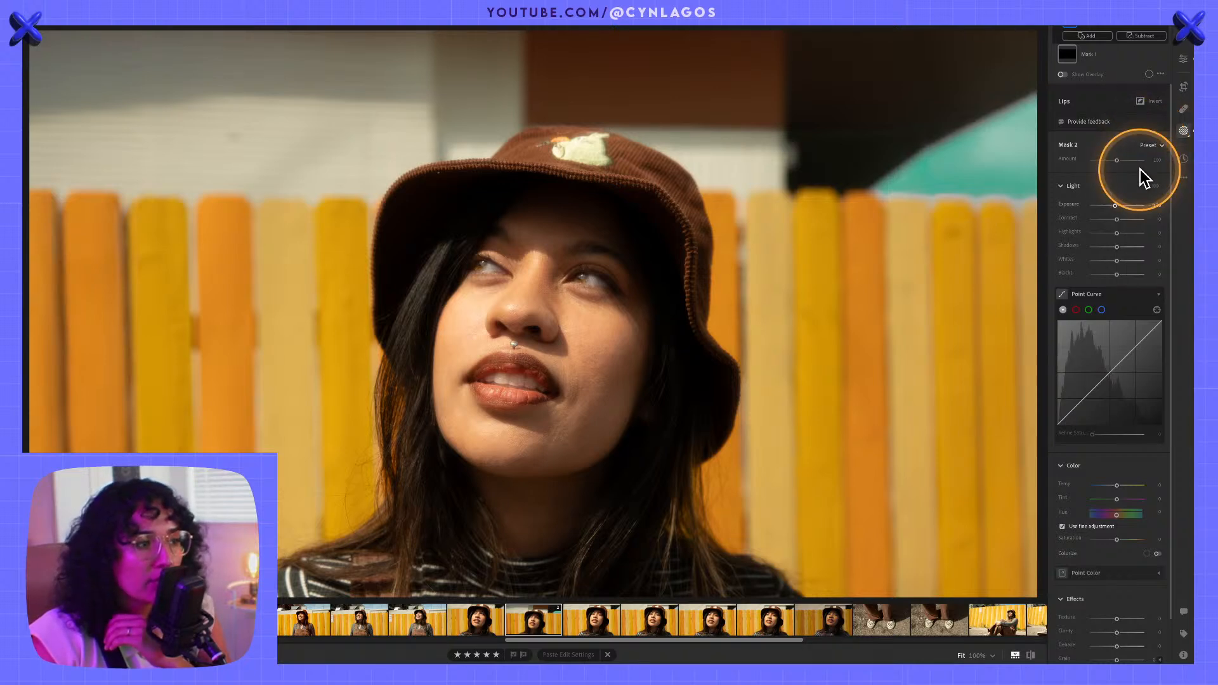
# - Try reshaping the point curve of the lips mask around its midtones and undo the curve changes
pyautogui.moveTo(1122, 359); pyautogui.dragTo(1126, 366)
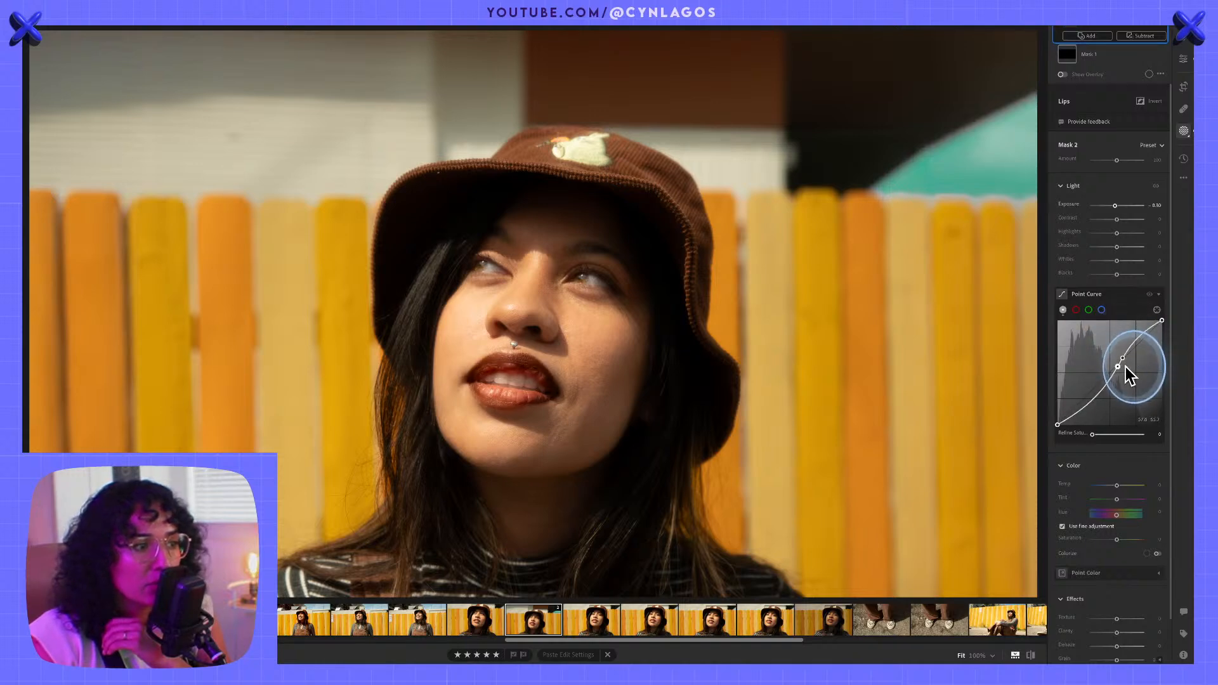
pyautogui.hotkey('ctrl', 'z')
pyautogui.hotkey('ctrl', 'z')
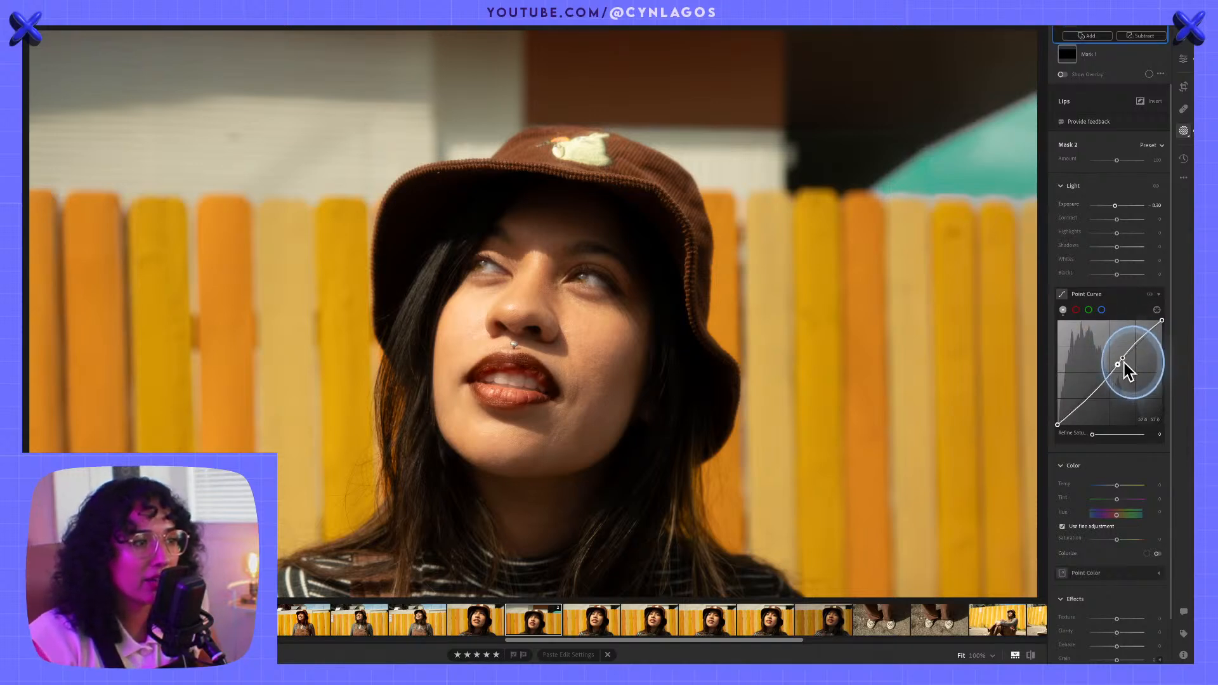
pyautogui.click(1125, 363)
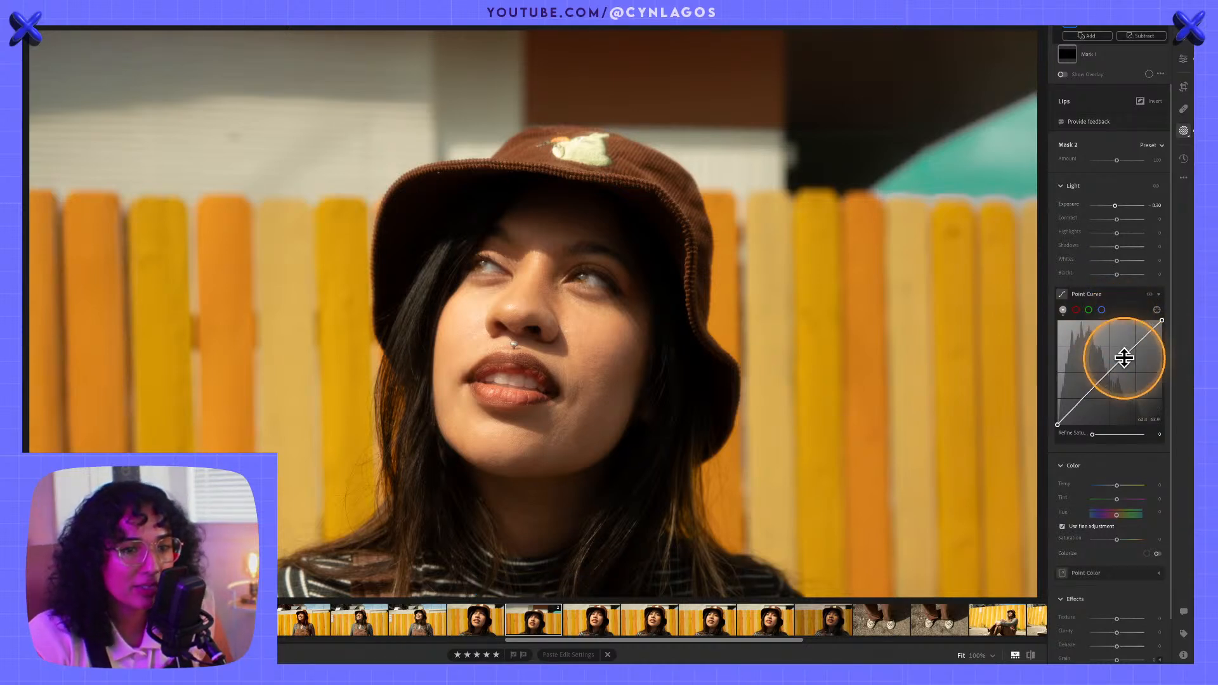
pyautogui.moveTo(1123, 358); pyautogui.dragTo(1123, 356)
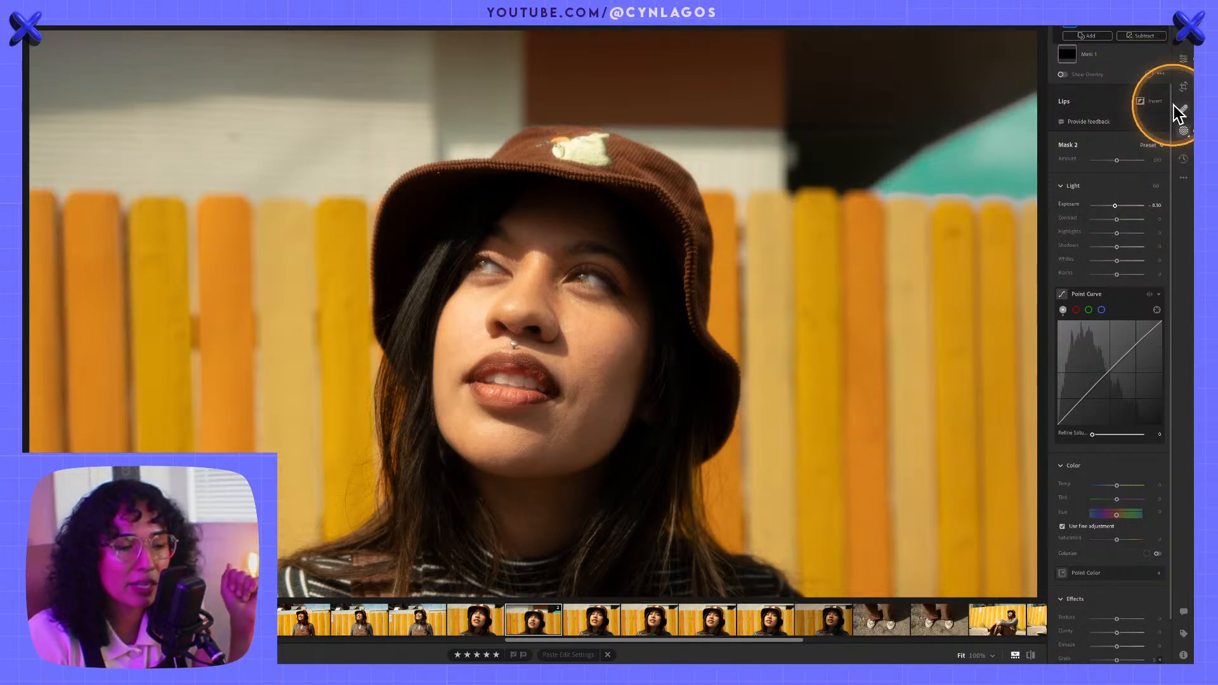
# - Tint the photo's shadows orange in Color Grading, with hue about 29 and saturation about 36
pyautogui.click(1184, 61)
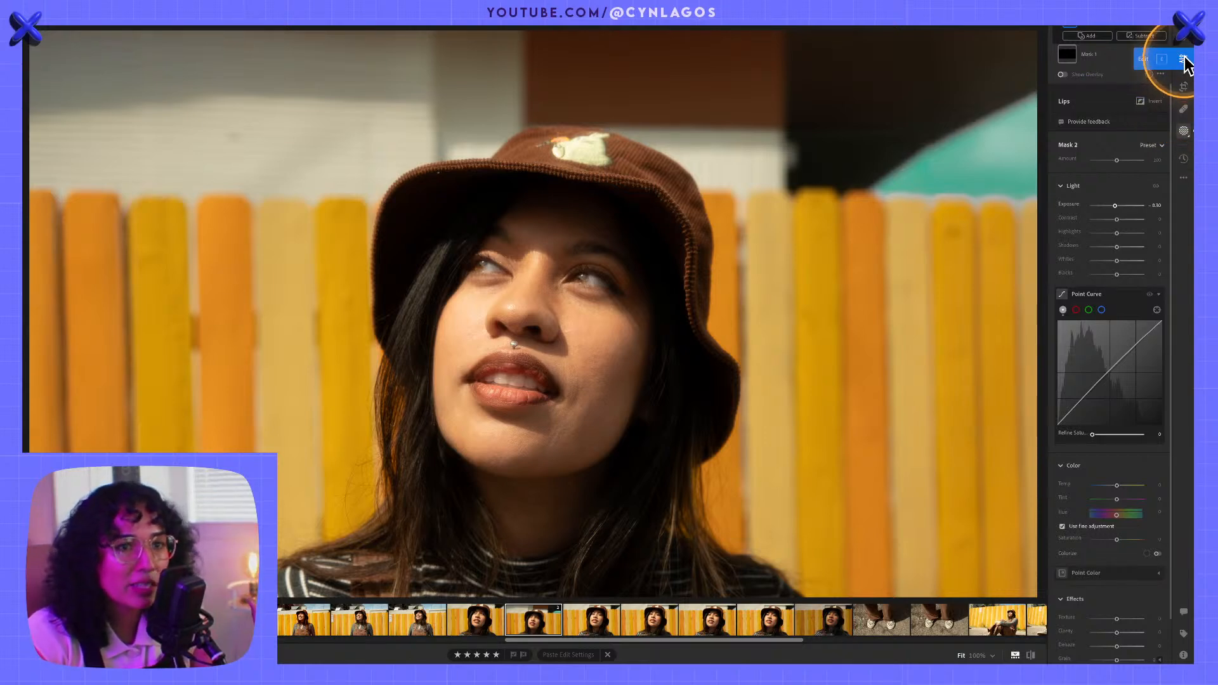
pyautogui.click(1090, 344)
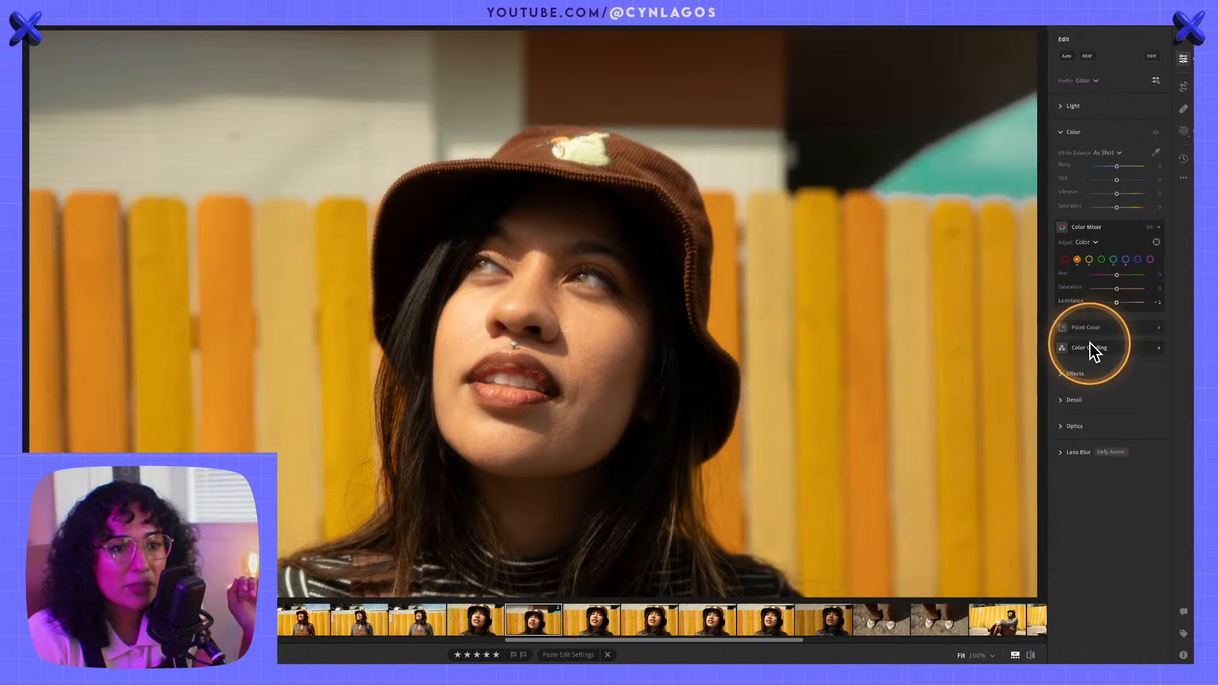
pyautogui.click(1091, 344)
pyautogui.click(1064, 406)
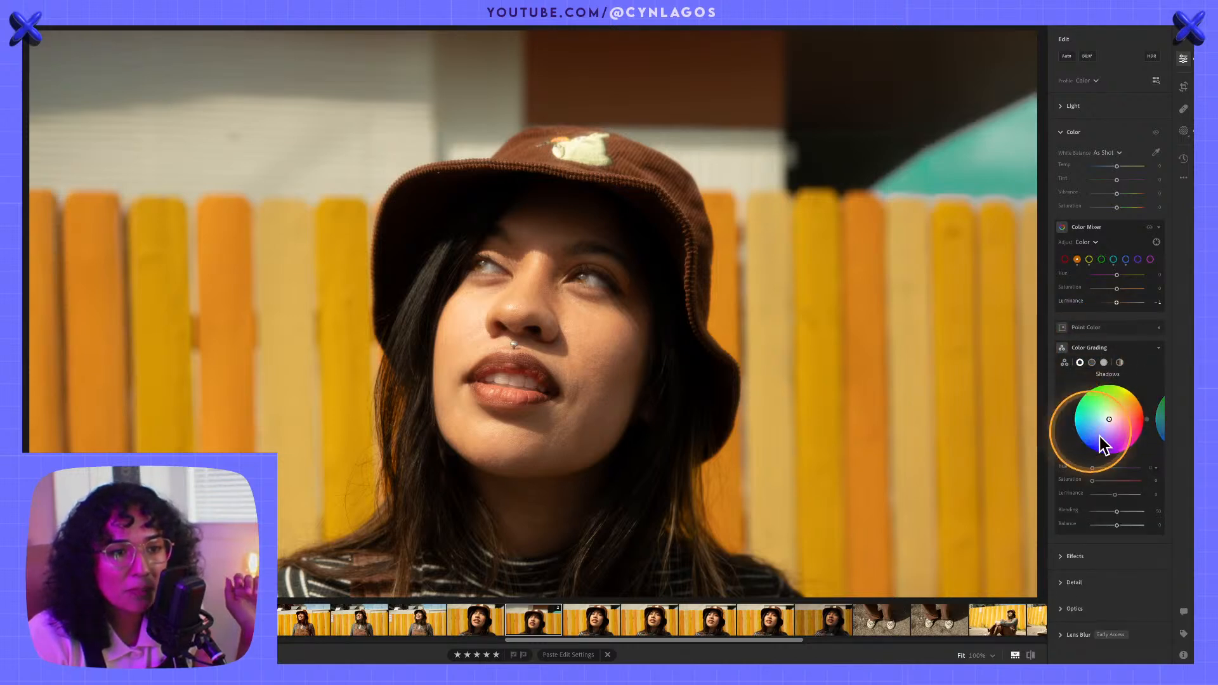
pyautogui.click(1116, 417)
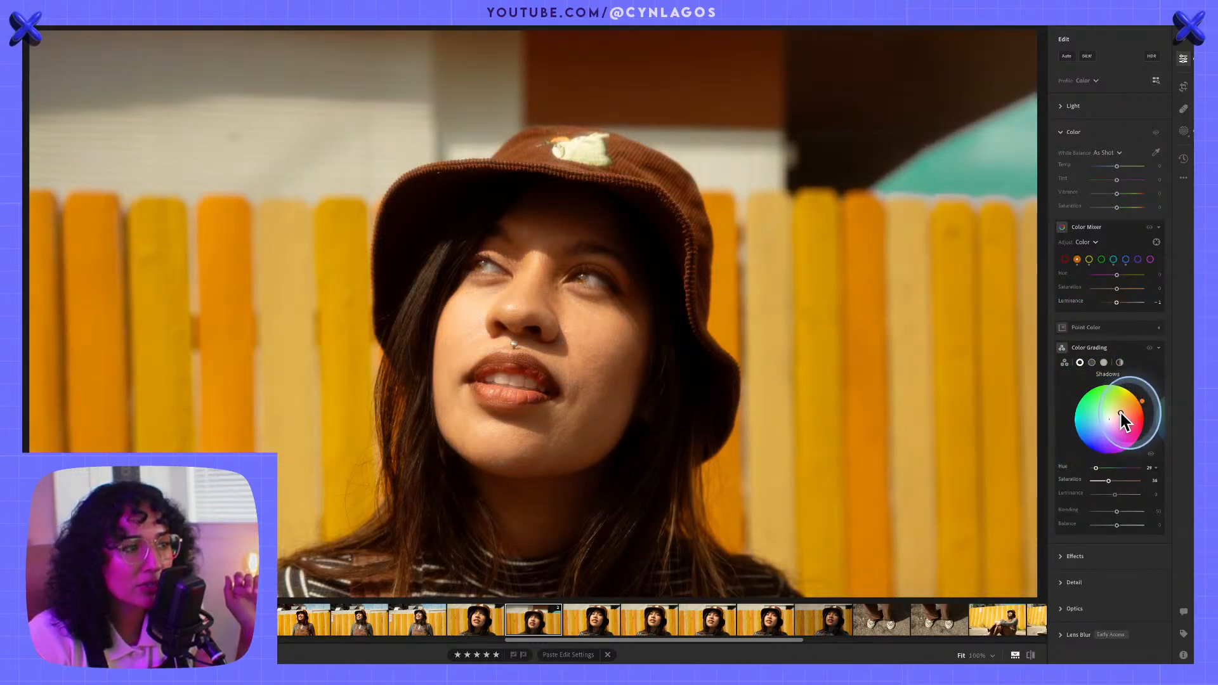
# - Color grade the midtones with a faint red-orange tint at hue about 12 and the highlights with a faint blue-violet tint
pyautogui.click(1155, 414)
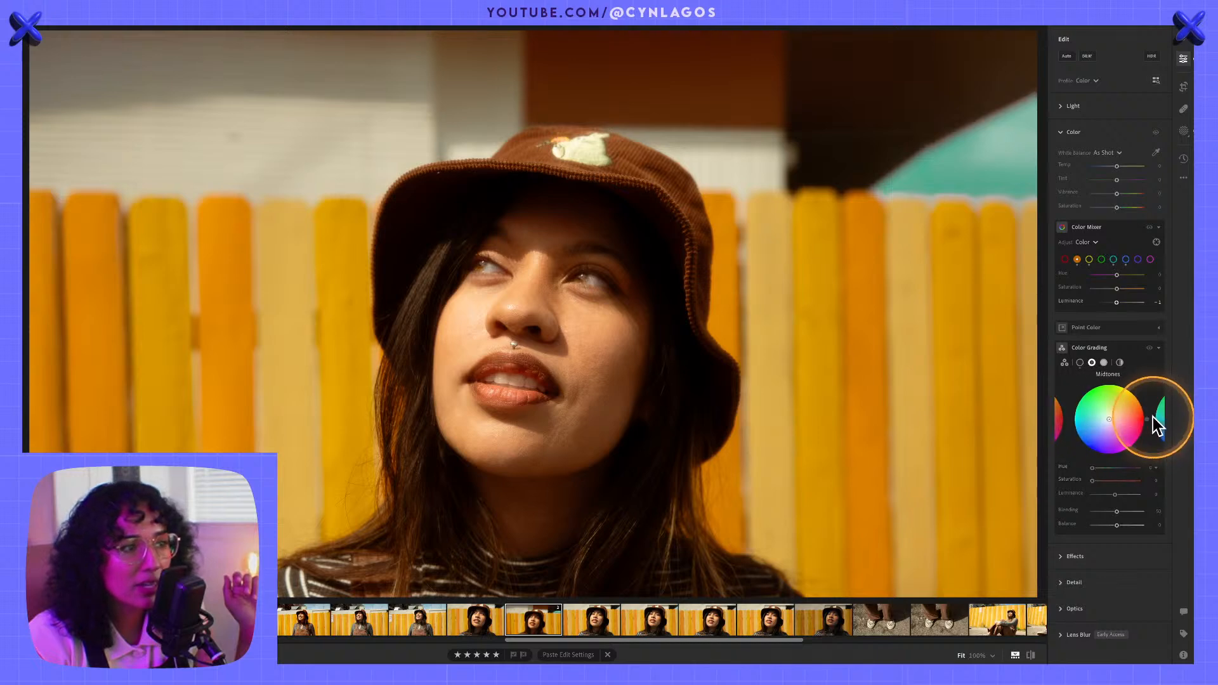
pyautogui.moveTo(1109, 419)
pyautogui.mouseDown()
pyautogui.moveTo(1107, 405)
pyautogui.moveTo(1103, 432)
pyautogui.moveTo(1102, 420)
pyautogui.moveTo(1117, 425)
pyautogui.moveTo(1110, 412)
pyautogui.moveTo(1133, 418)
pyautogui.moveTo(1108, 413)
pyautogui.moveTo(1104, 431)
pyautogui.moveTo(1121, 428)
pyautogui.moveTo(1112, 419)
pyautogui.mouseUp()
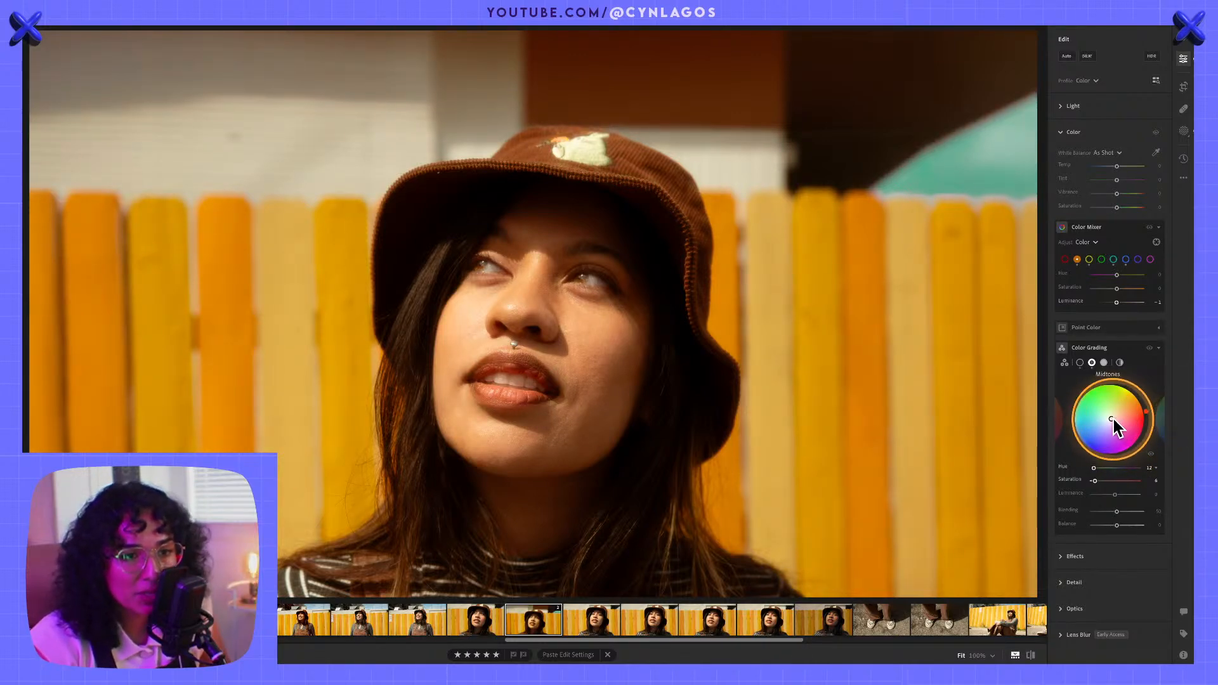
pyautogui.click(1160, 420)
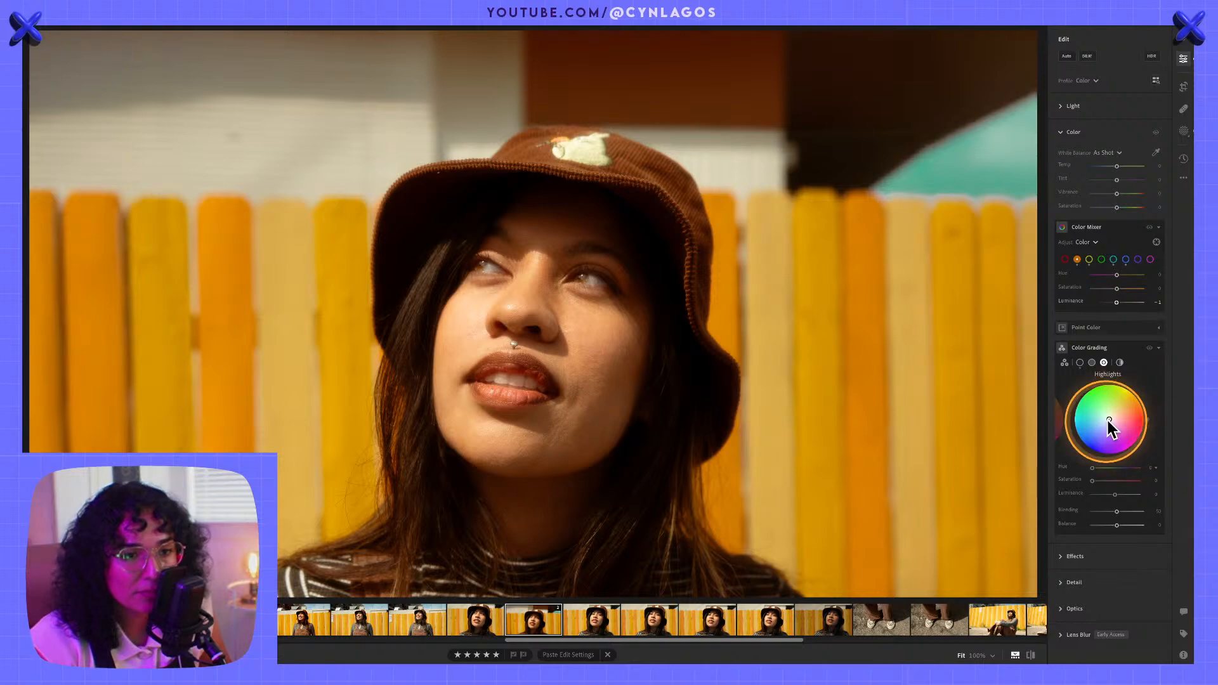
pyautogui.moveTo(1111, 417)
pyautogui.mouseDown()
pyautogui.moveTo(1103, 431)
pyautogui.moveTo(1110, 421)
pyautogui.mouseUp()
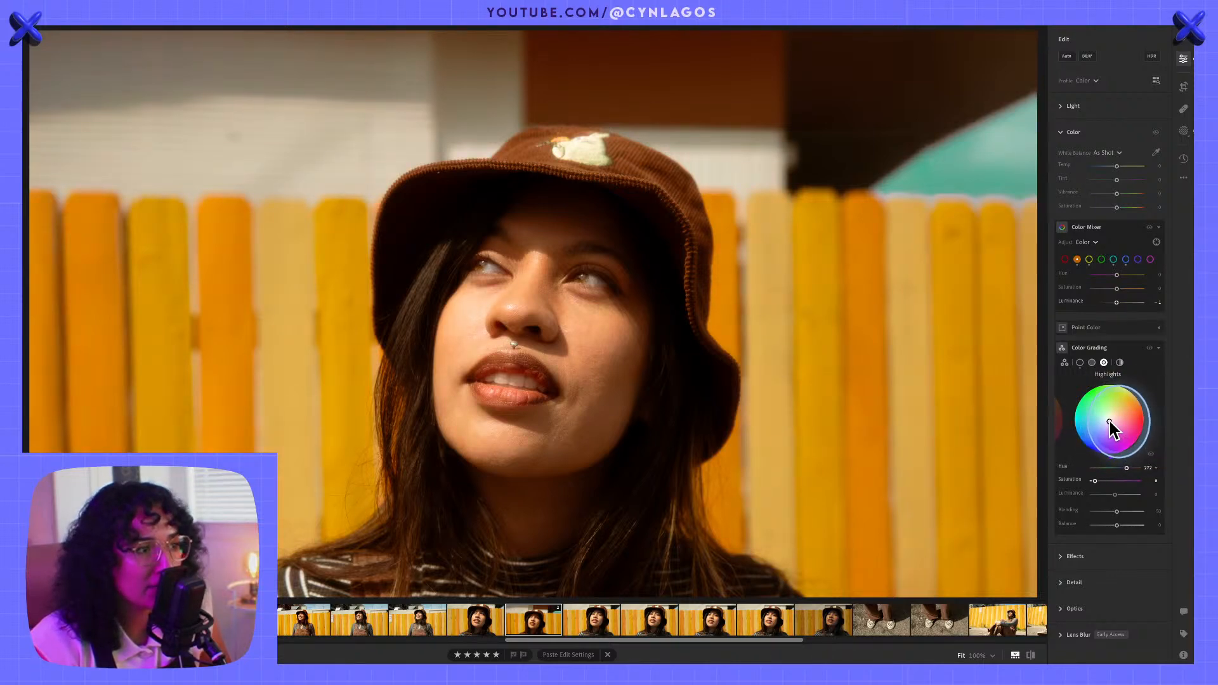
# - Return to the shadows color wheel and set the color grading blending to 72 and balance to +17
pyautogui.click(1060, 408)
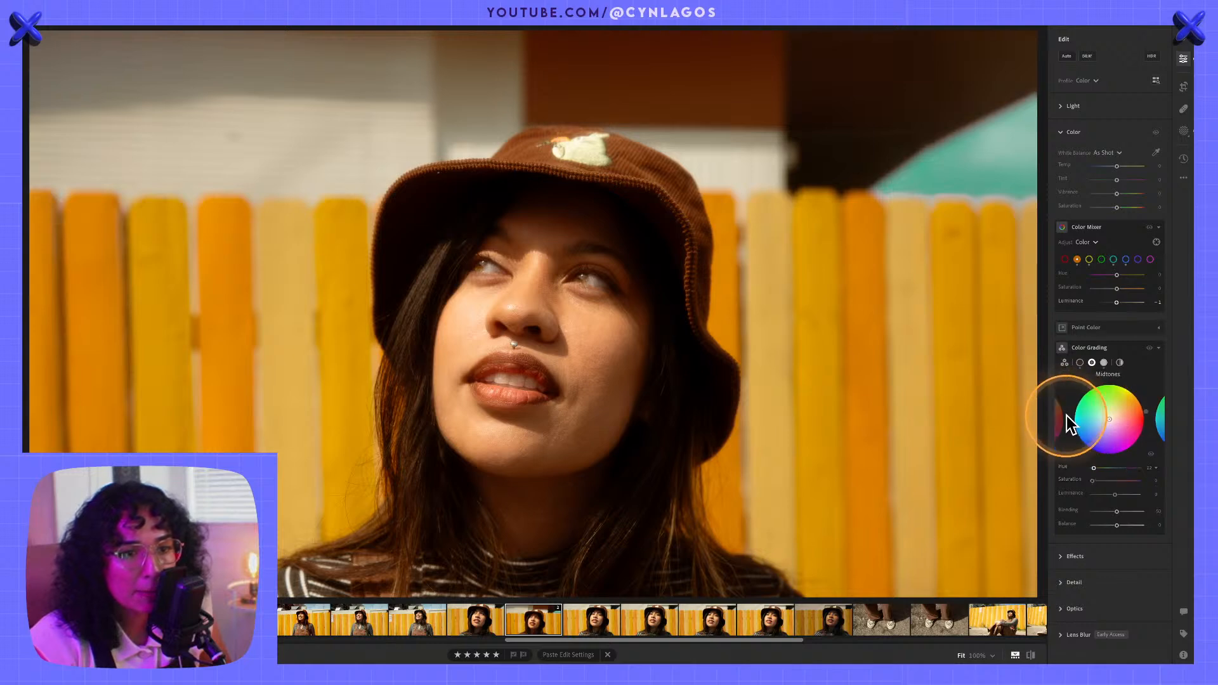
pyautogui.click(1061, 413)
pyautogui.moveTo(1115, 507)
pyautogui.mouseDown()
pyautogui.moveTo(1087, 509)
pyautogui.moveTo(1148, 502)
pyautogui.moveTo(1114, 509)
pyautogui.moveTo(1134, 509)
pyautogui.moveTo(1121, 508)
pyautogui.moveTo(1117, 524)
pyautogui.moveTo(1094, 520)
pyautogui.moveTo(1122, 515)
pyautogui.mouseUp()
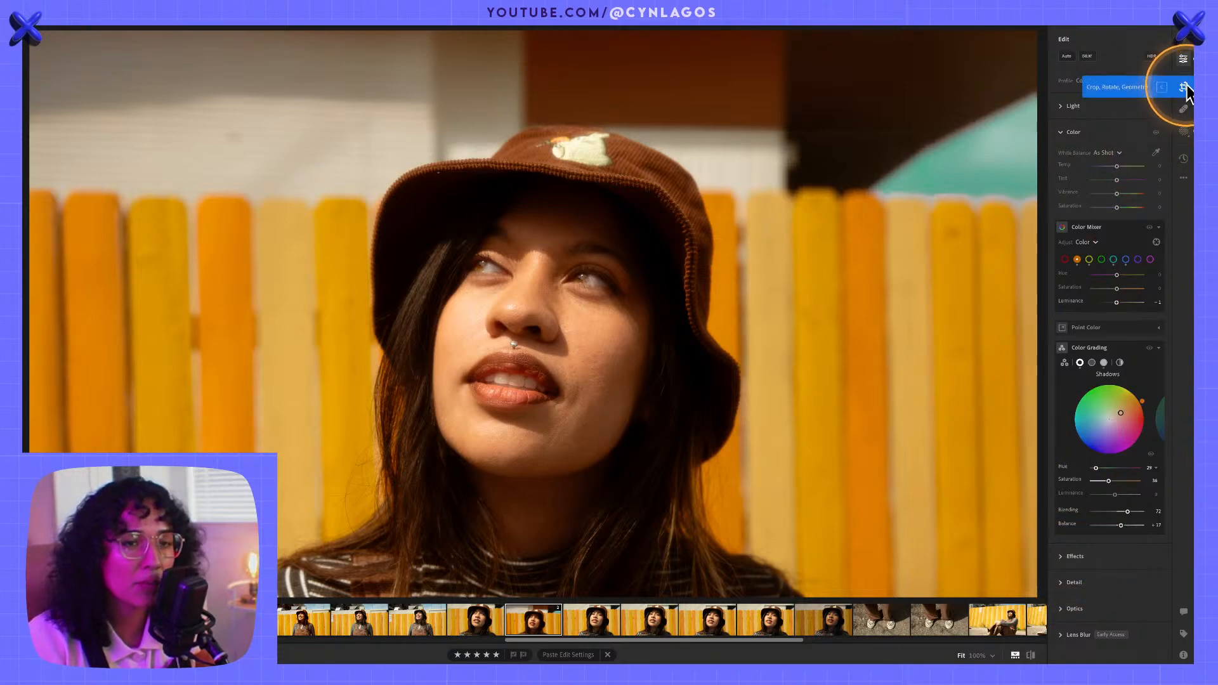
# - Create a radial gradient mask around the woman's face and invert it to cover the surroundings
pyautogui.click(1185, 131)
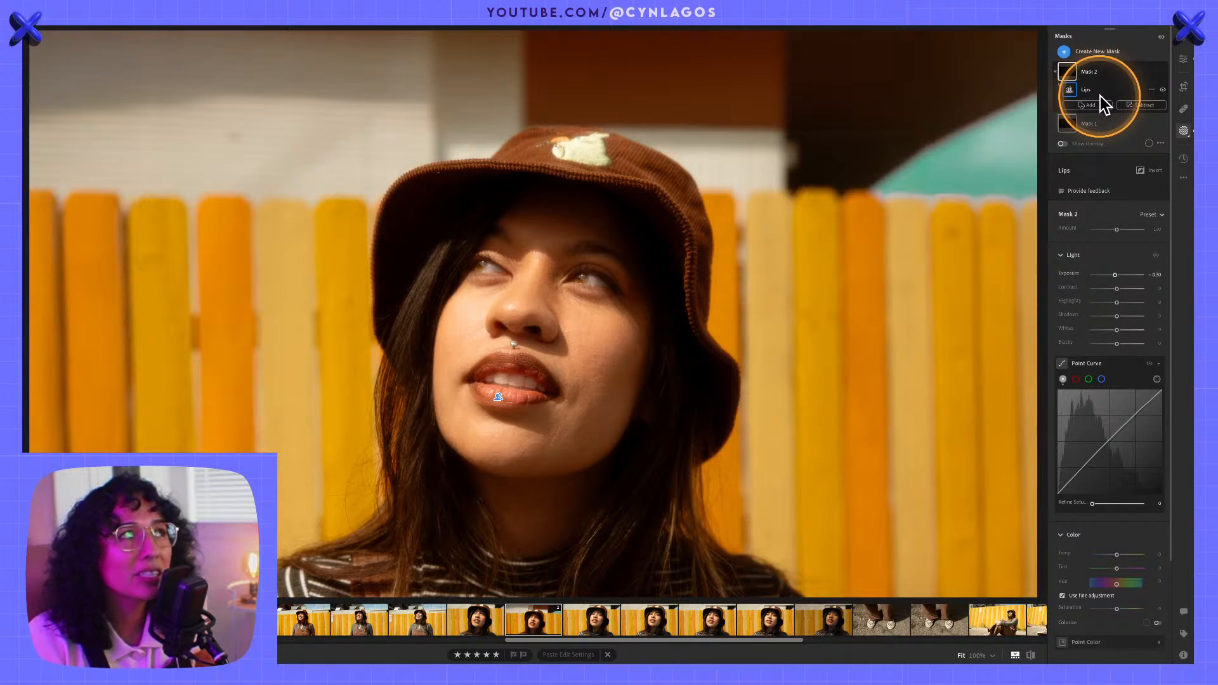
pyautogui.click(1064, 53)
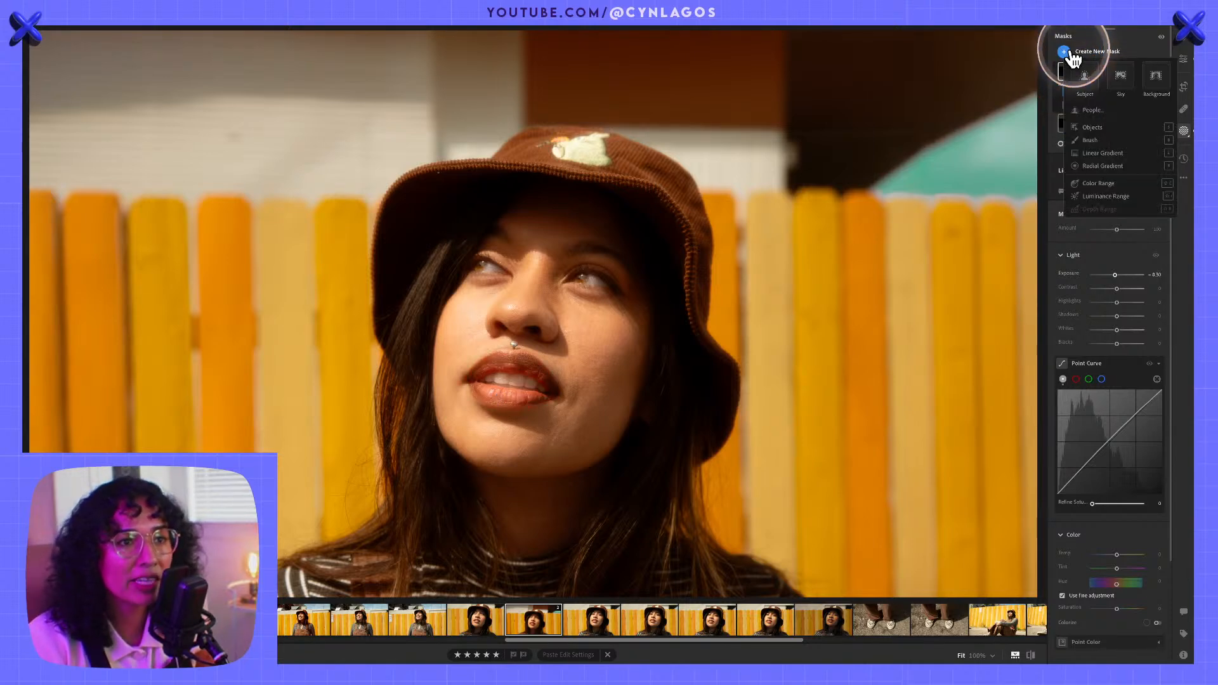
pyautogui.click(1094, 163)
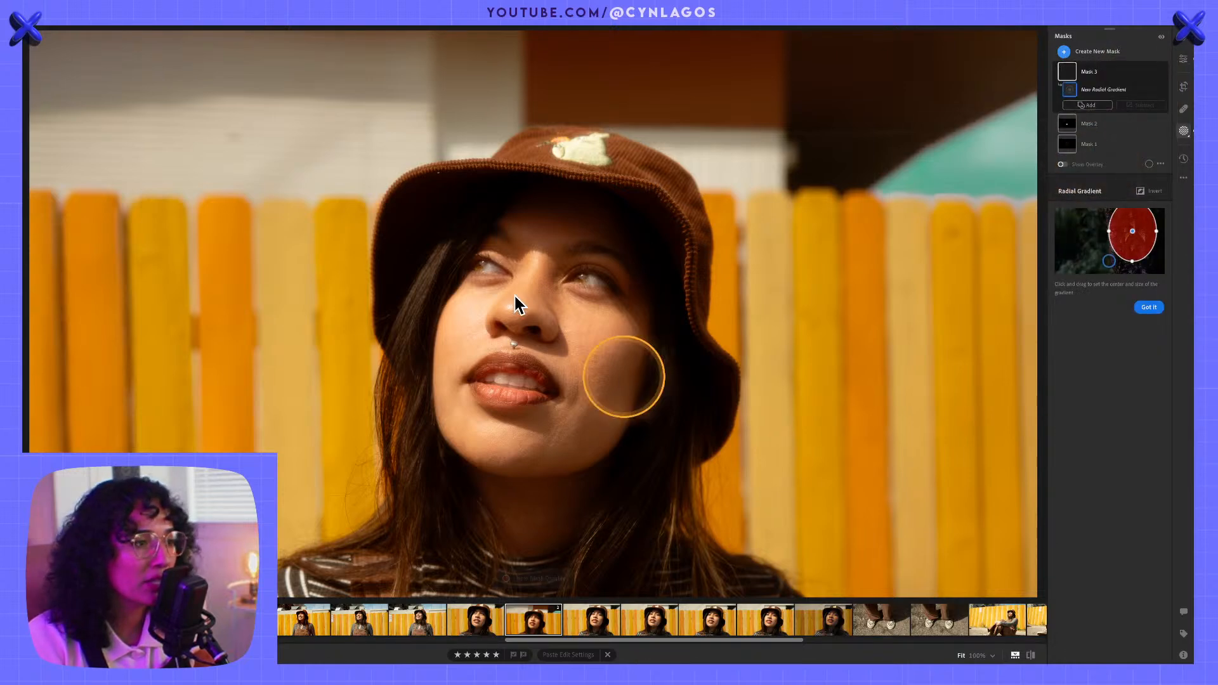
pyautogui.moveTo(457, 248)
pyautogui.mouseDown()
pyautogui.moveTo(717, 454)
pyautogui.moveTo(547, 370)
pyautogui.moveTo(512, 322)
pyautogui.mouseUp()
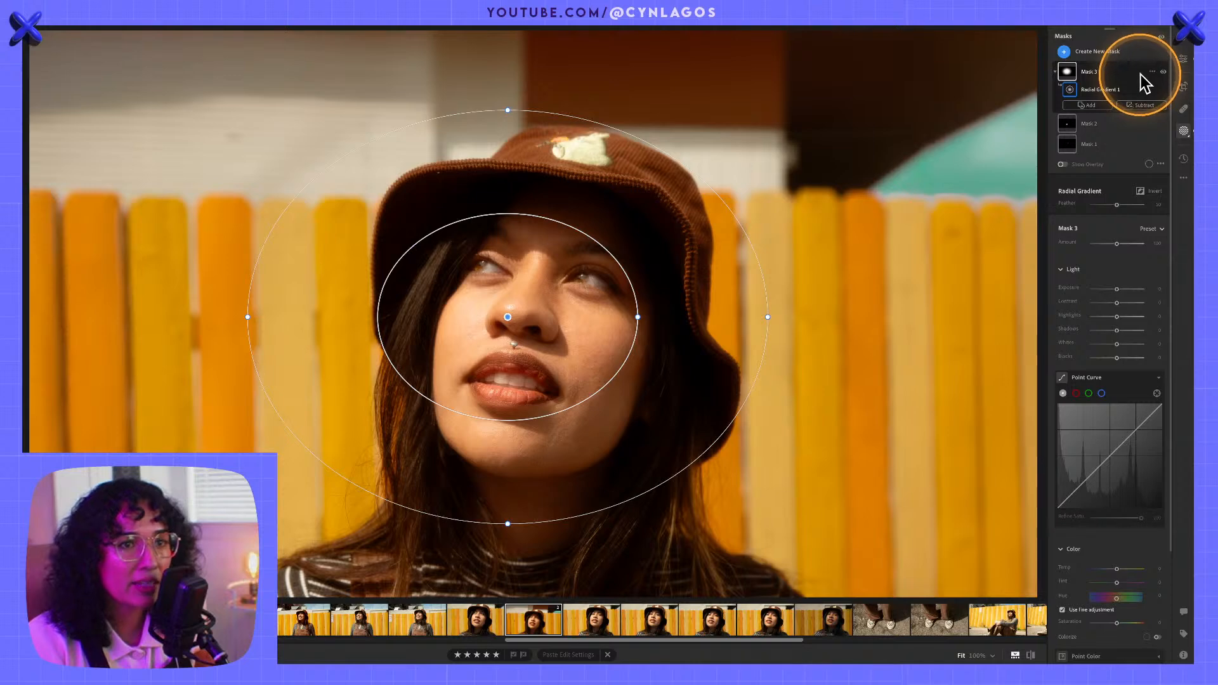
pyautogui.click(1154, 73)
pyautogui.click(1132, 102)
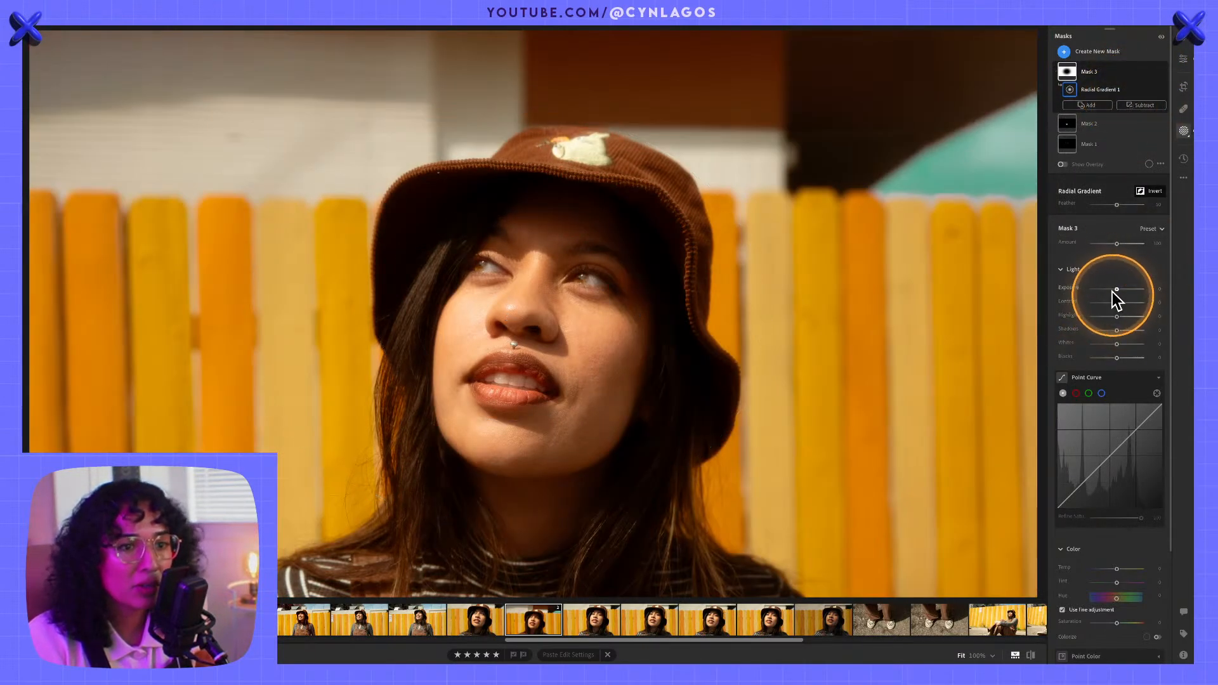
# - Lower the inverted radial mask's exposure slightly, then enlarge and reposition its ellipse to surround the head and hat
pyautogui.moveTo(1114, 290); pyautogui.dragTo(1112, 289)
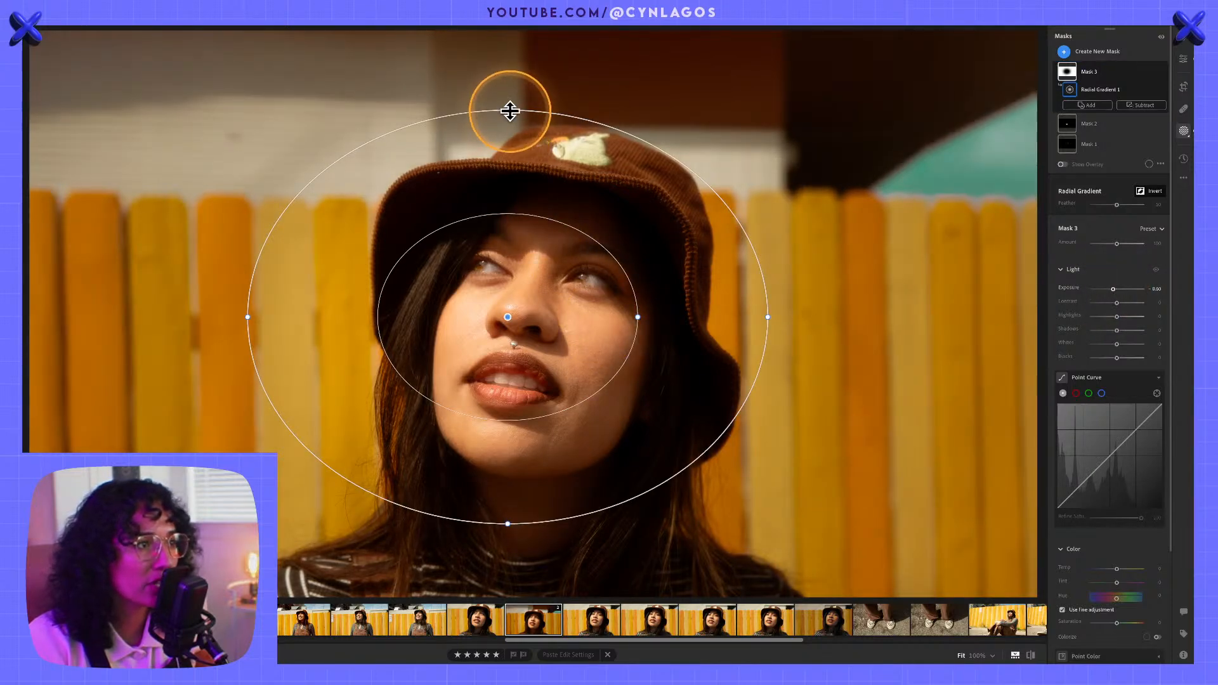
pyautogui.moveTo(508, 109); pyautogui.dragTo(526, 35)
pyautogui.moveTo(508, 317); pyautogui.dragTo(548, 330)
pyautogui.moveTo(544, 49); pyautogui.dragTo(562, 23)
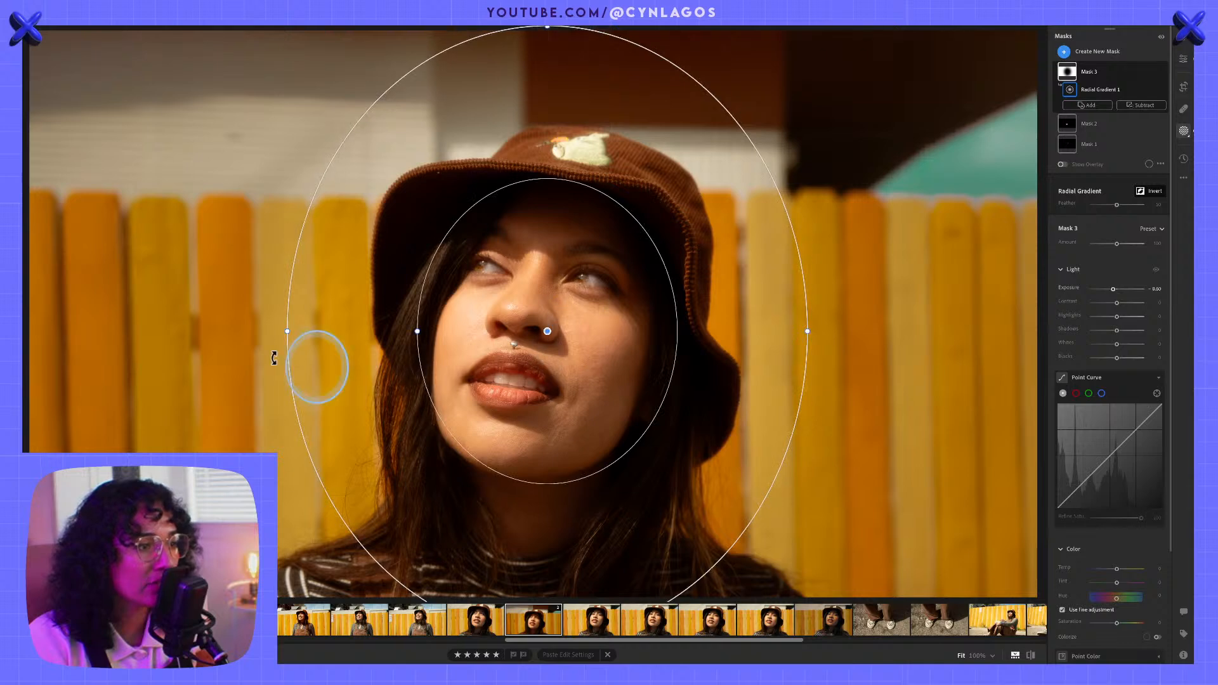
pyautogui.click(284, 328)
pyautogui.moveTo(285, 329); pyautogui.dragTo(196, 329)
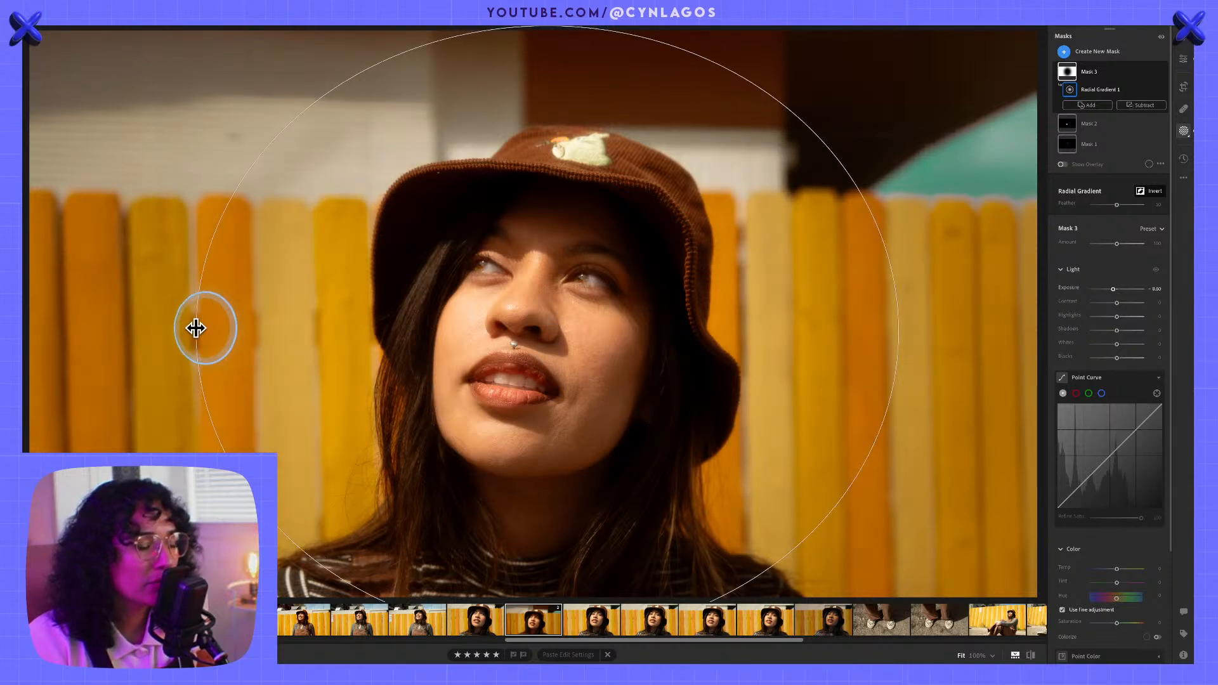
pyautogui.moveTo(580, 271)
pyautogui.mouseDown()
pyautogui.moveTo(550, 264)
pyautogui.moveTo(563, 269)
pyautogui.mouseUp()
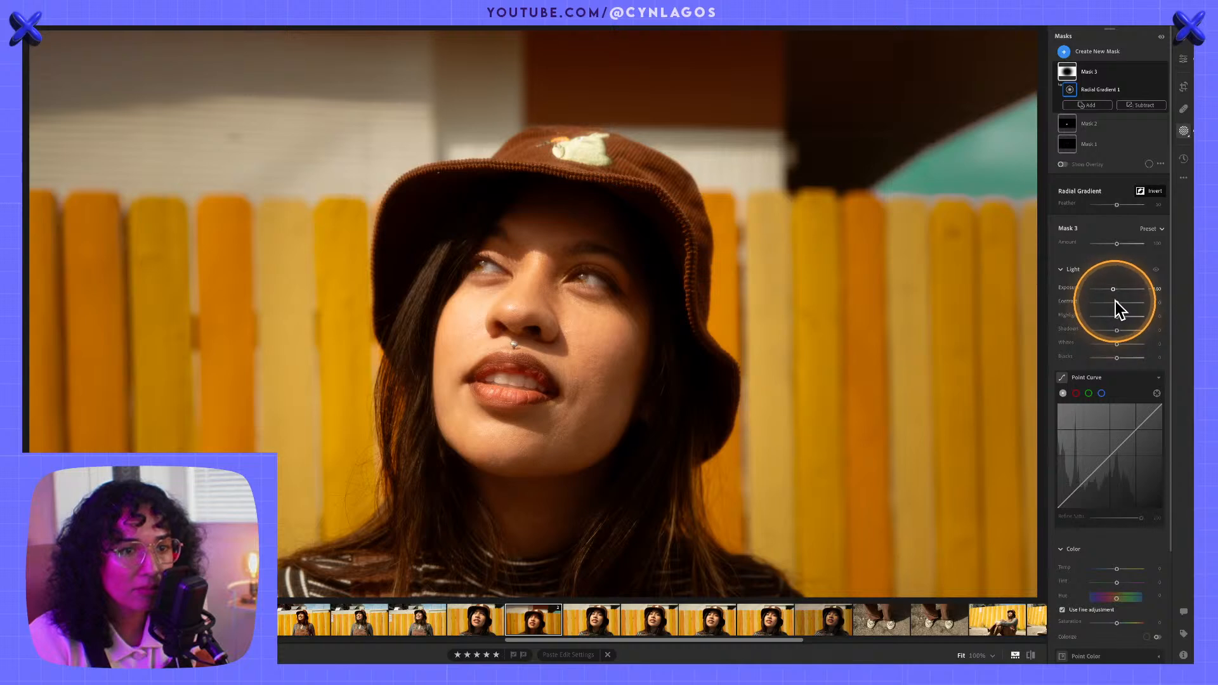
# - Raise the radial mask's contrast, then try lowering its shadows and undo the shadows change
pyautogui.moveTo(1117, 303); pyautogui.dragTo(1124, 299)
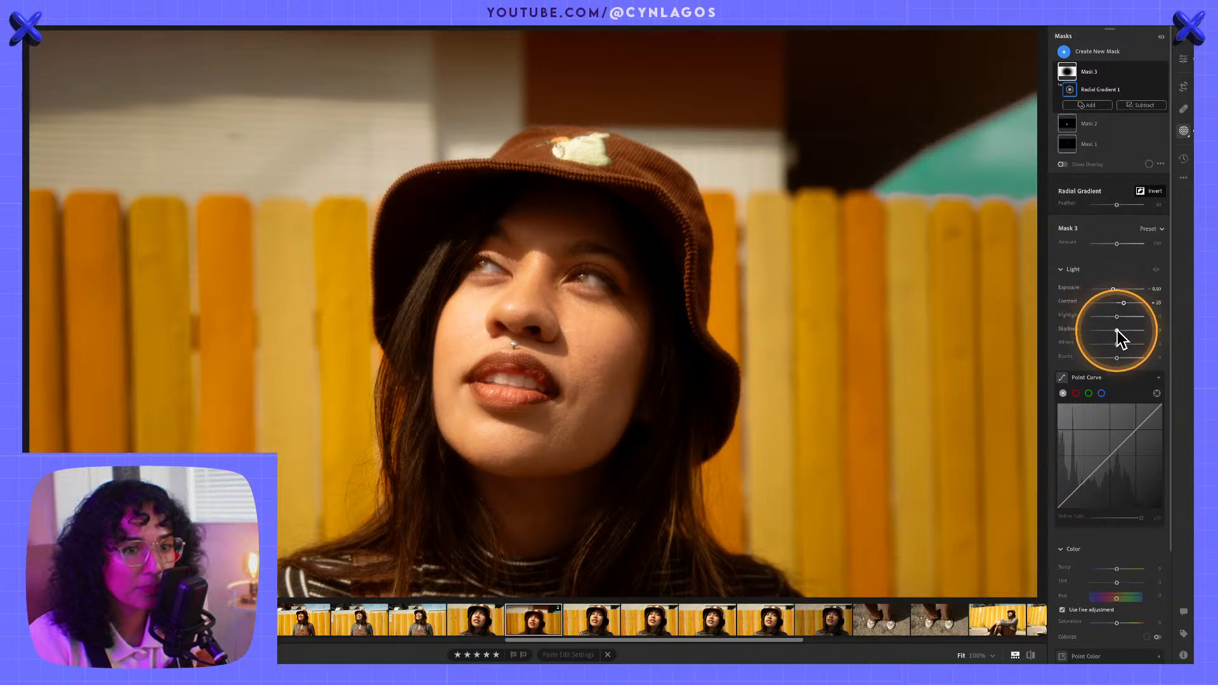
pyautogui.moveTo(1117, 329); pyautogui.dragTo(1107, 327)
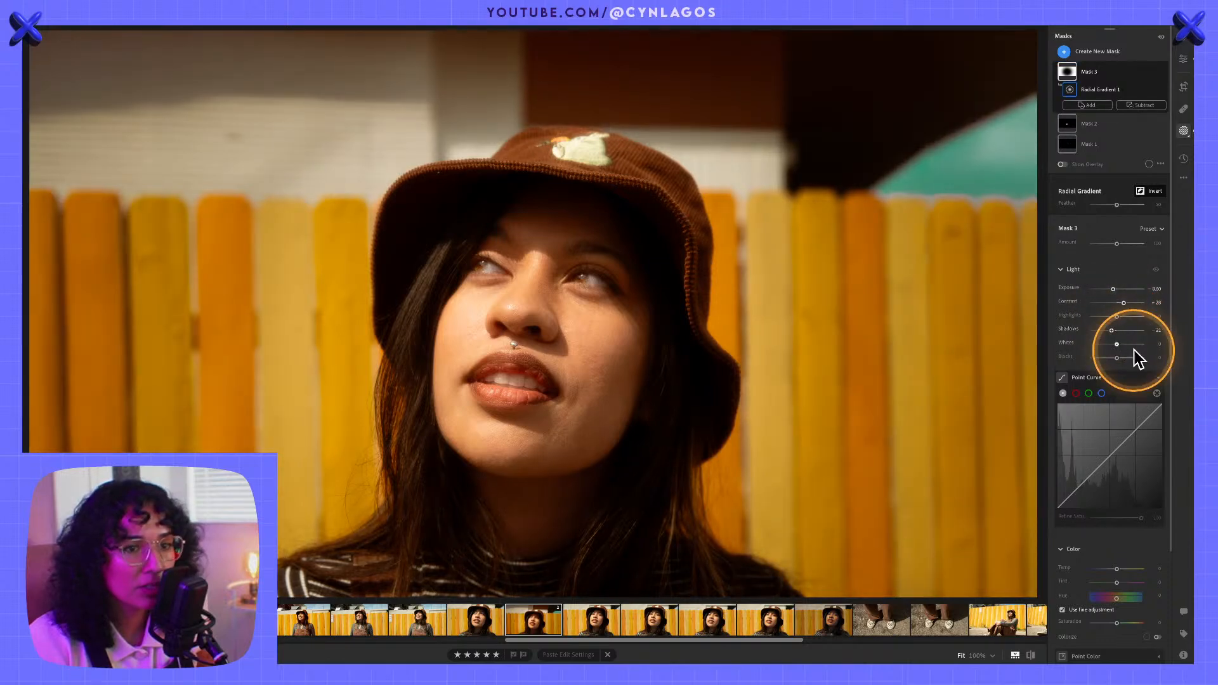
pyautogui.hotkey('ctrl', 'z')
# - Compare the edited portrait with the original several times
pyautogui.press('\\')
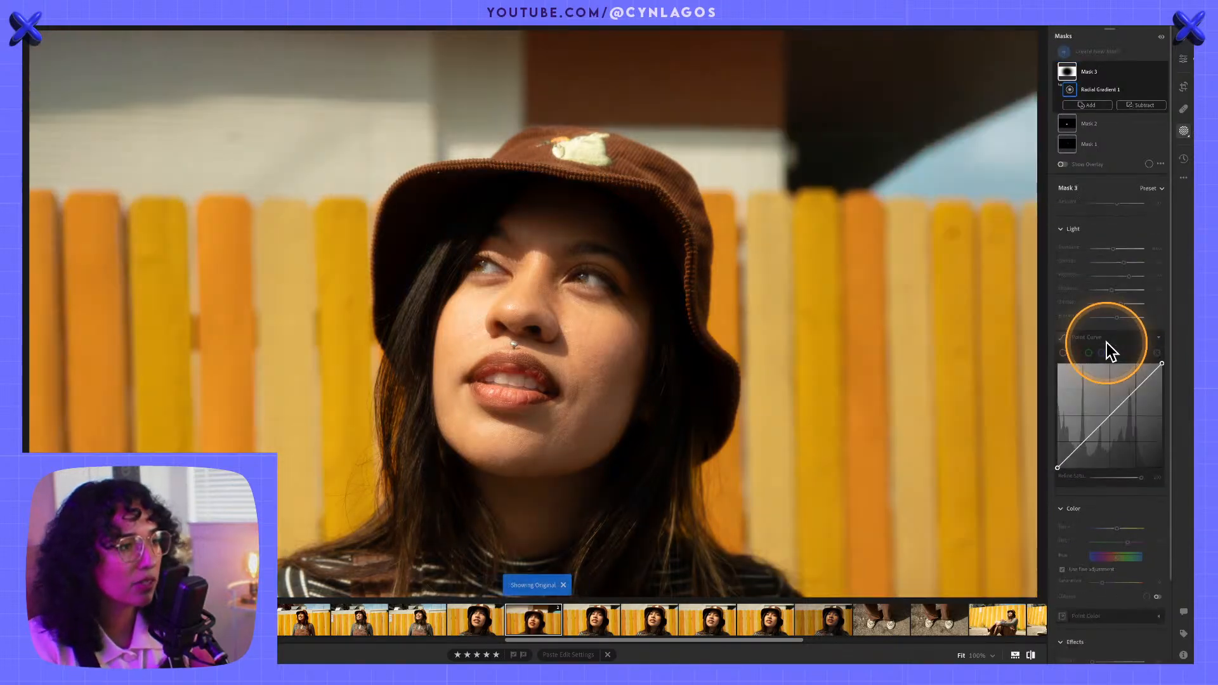
pyautogui.press('\\')
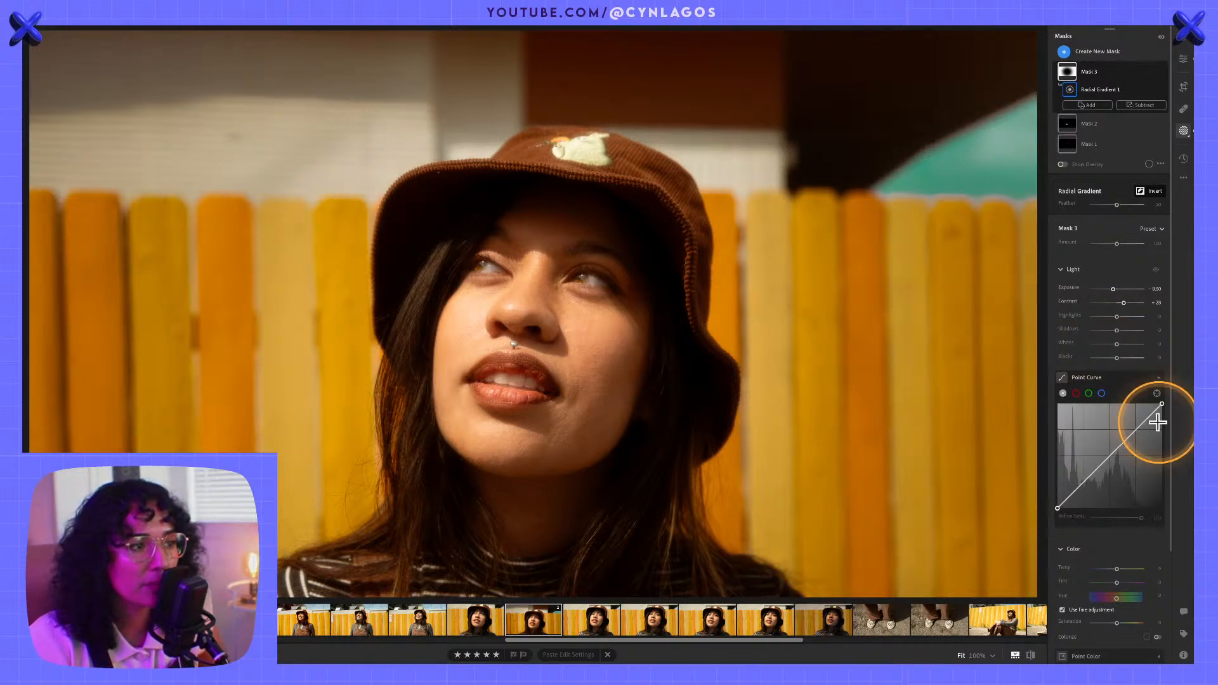
pyautogui.press('\\')
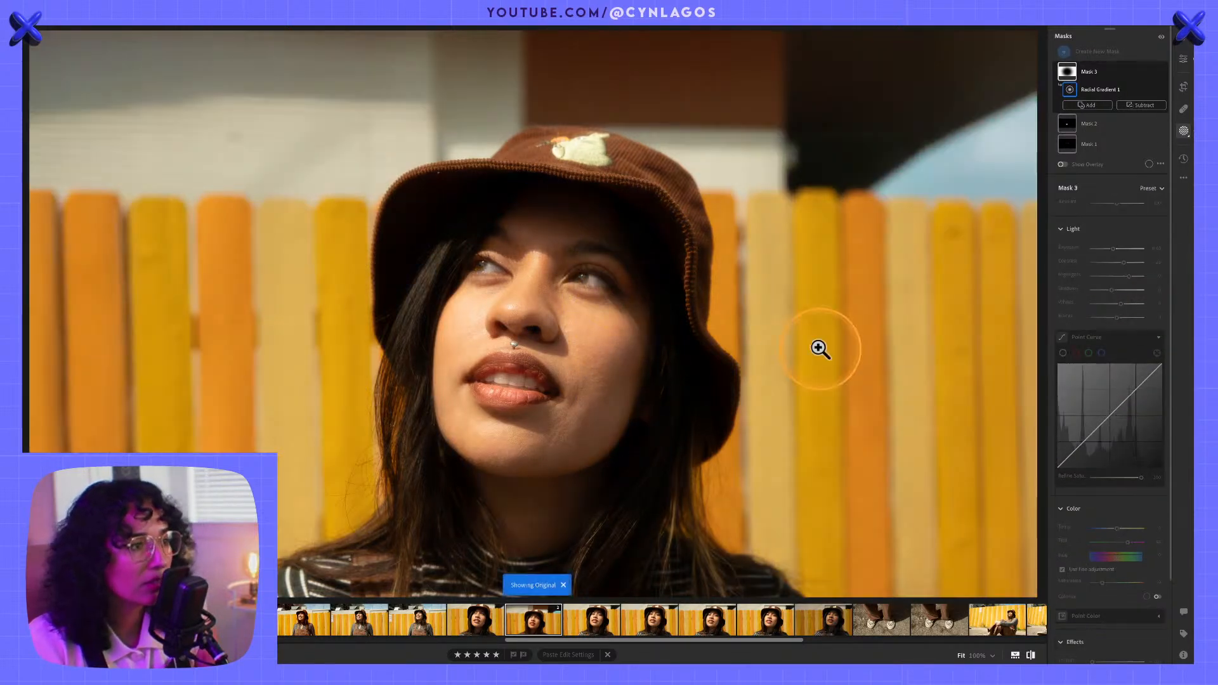
pyautogui.press('\\')
pyautogui.press('\\')
pyautogui.press('\\')
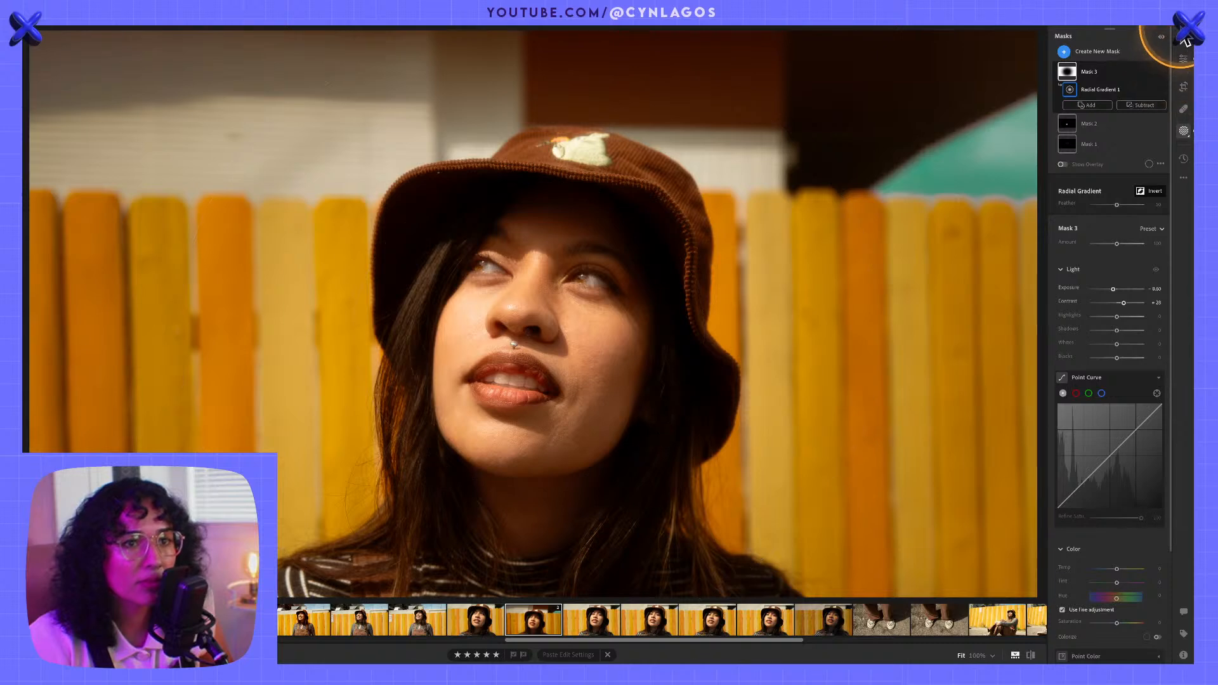
# - Start sharing the edited hat portrait to the community and title the edit "Chocolate"
pyautogui.click(1150, 30)
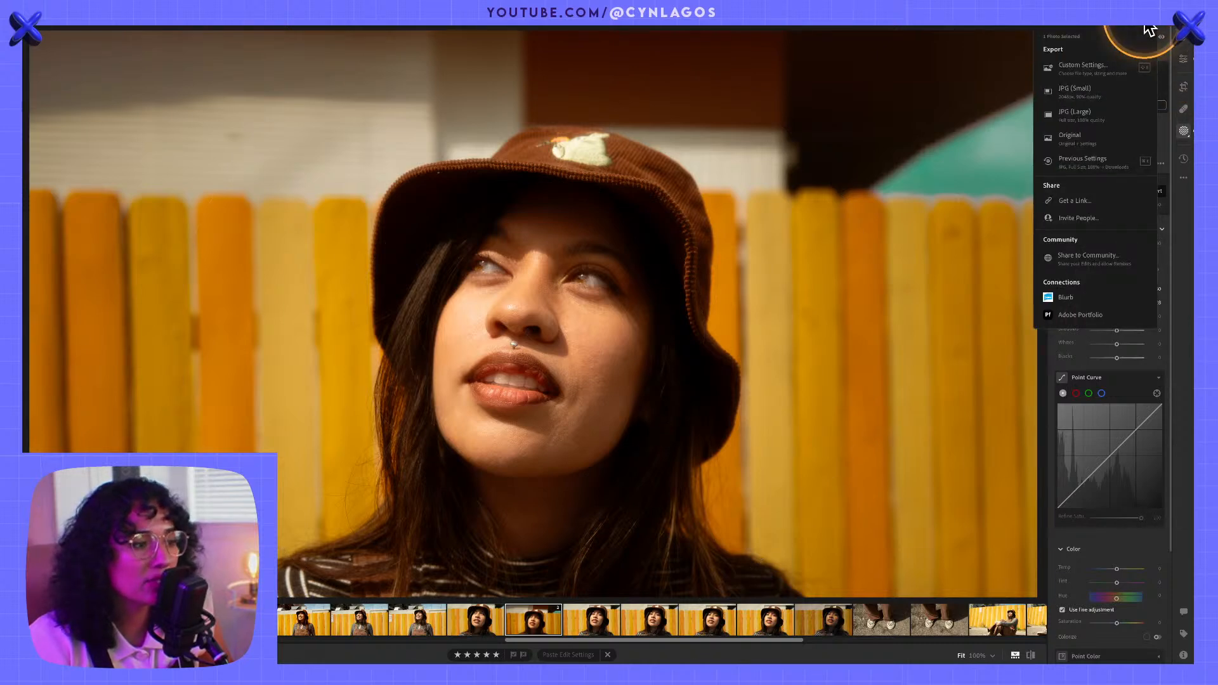
pyautogui.click(1149, 31)
pyautogui.click(1150, 30)
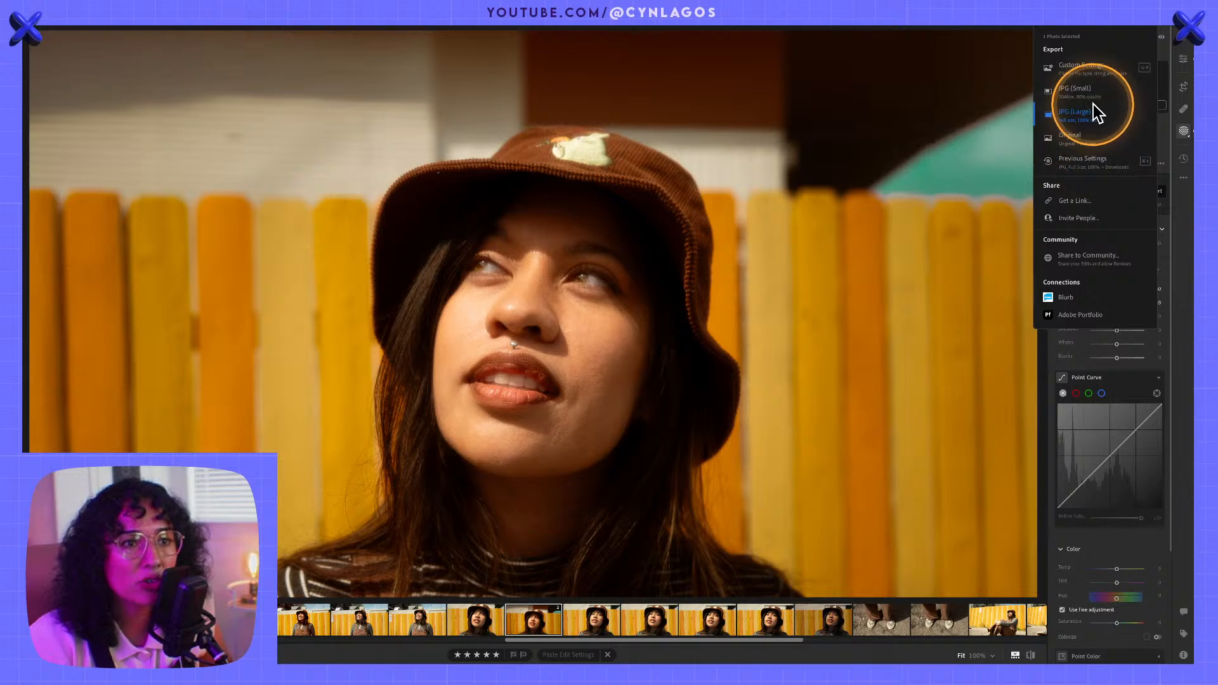
pyautogui.click(1104, 257)
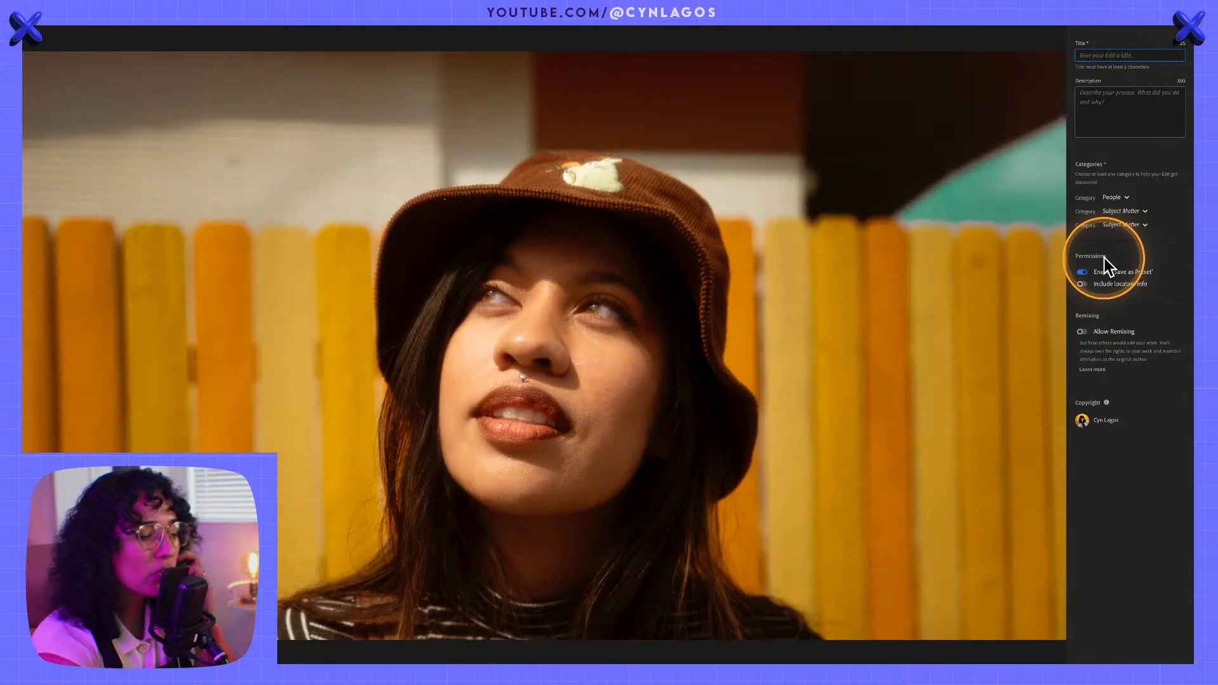
pyautogui.click(1098, 55)
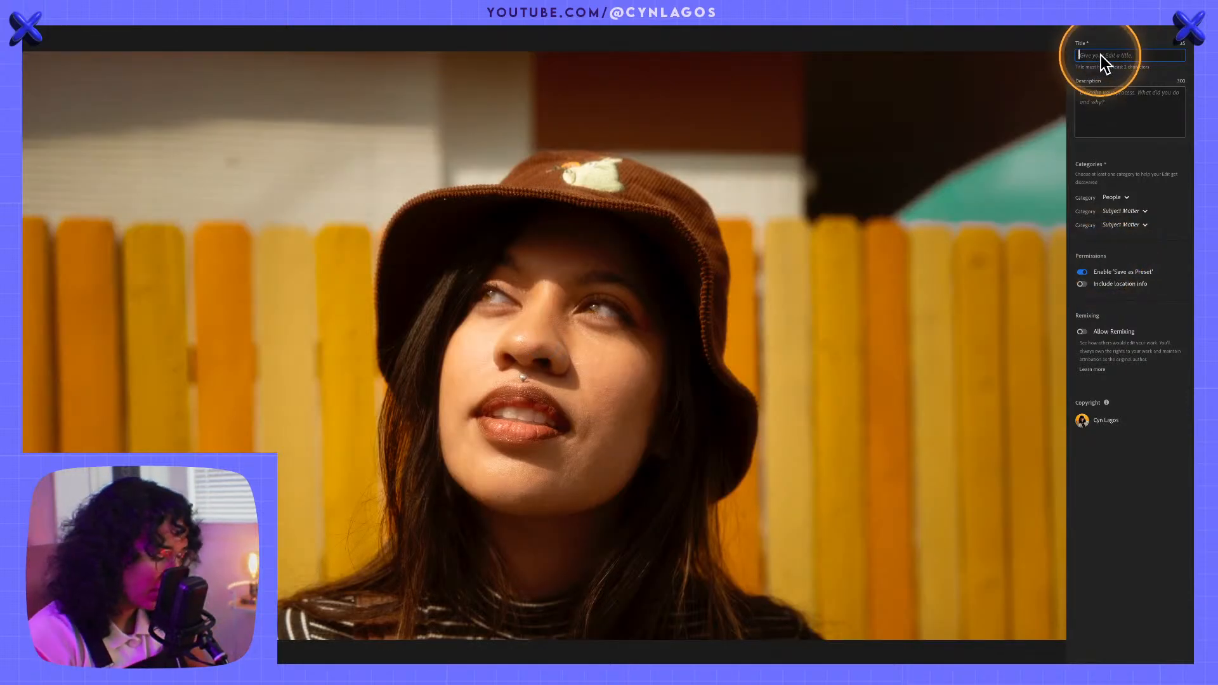
pyautogui.write('Chocolate')
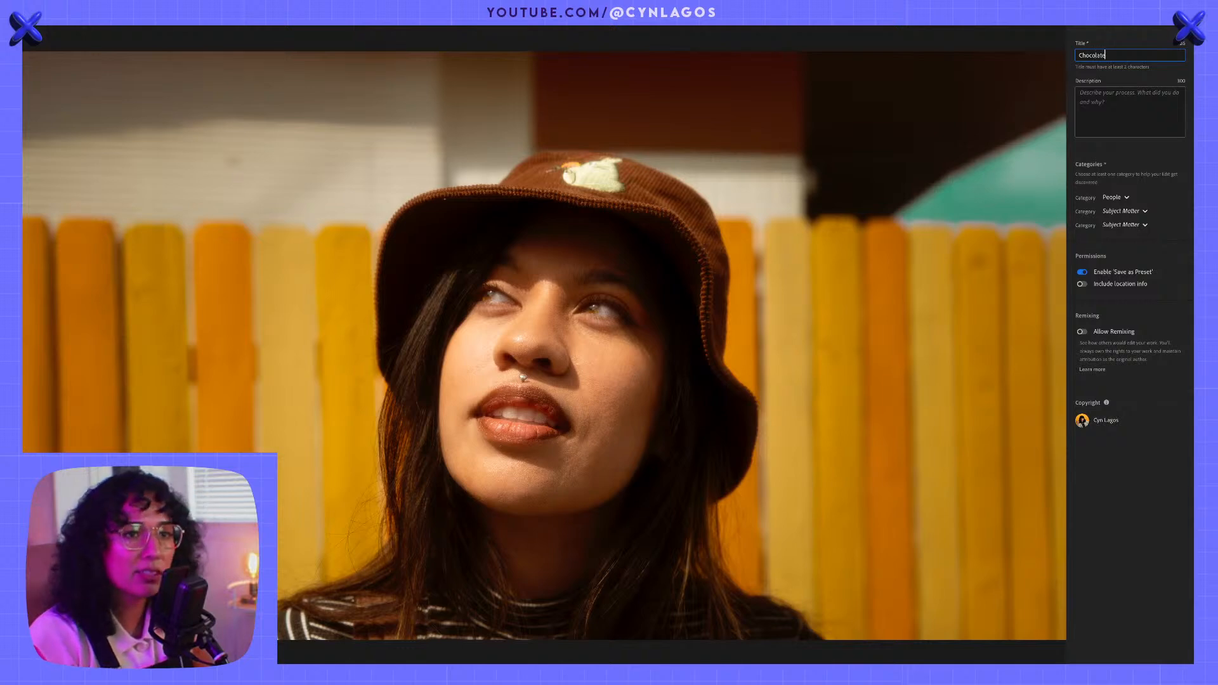
# - Describe the edit as "Second edit for Portrait with friend series on", followed by the creator's YouTube channel address
pyautogui.click(1095, 105)
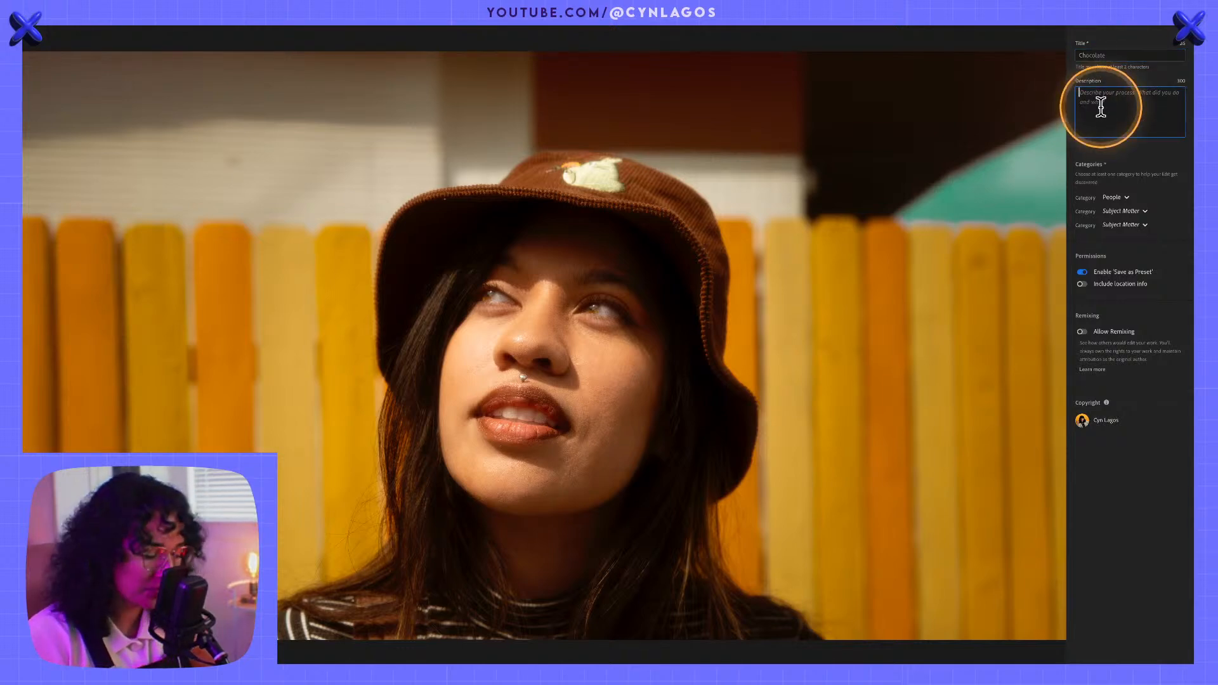
pyautogui.write('Second s')
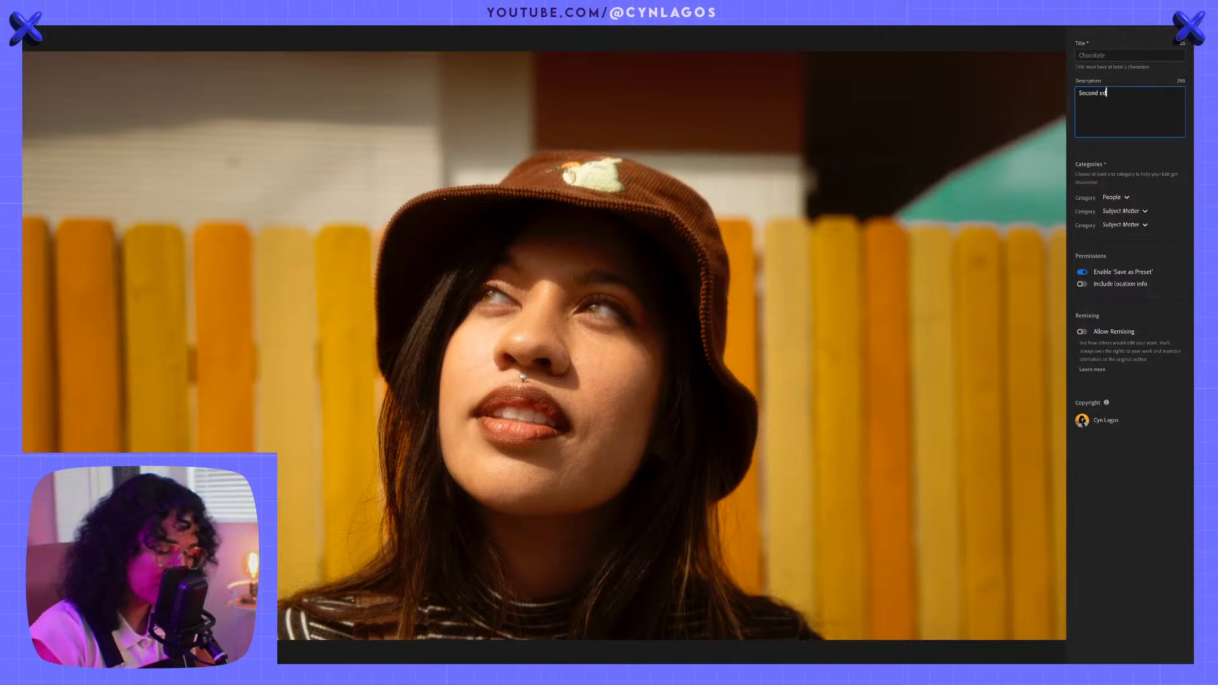
pyautogui.write('dit for ')
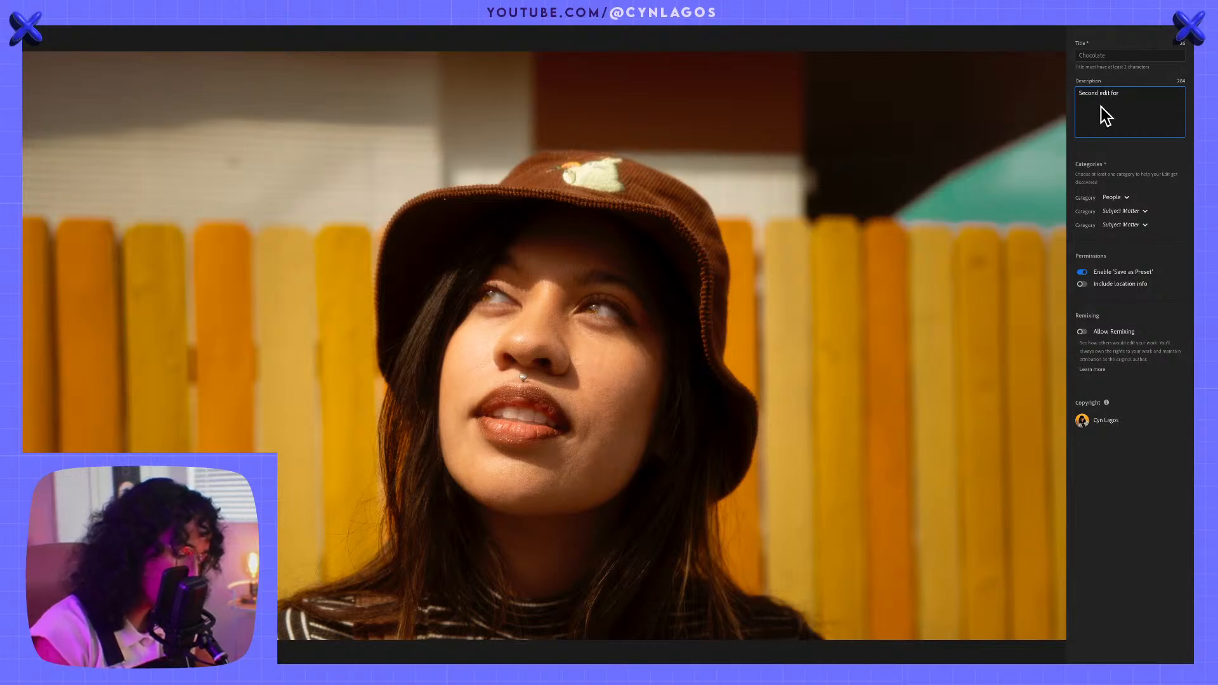
pyautogui.write('Port')
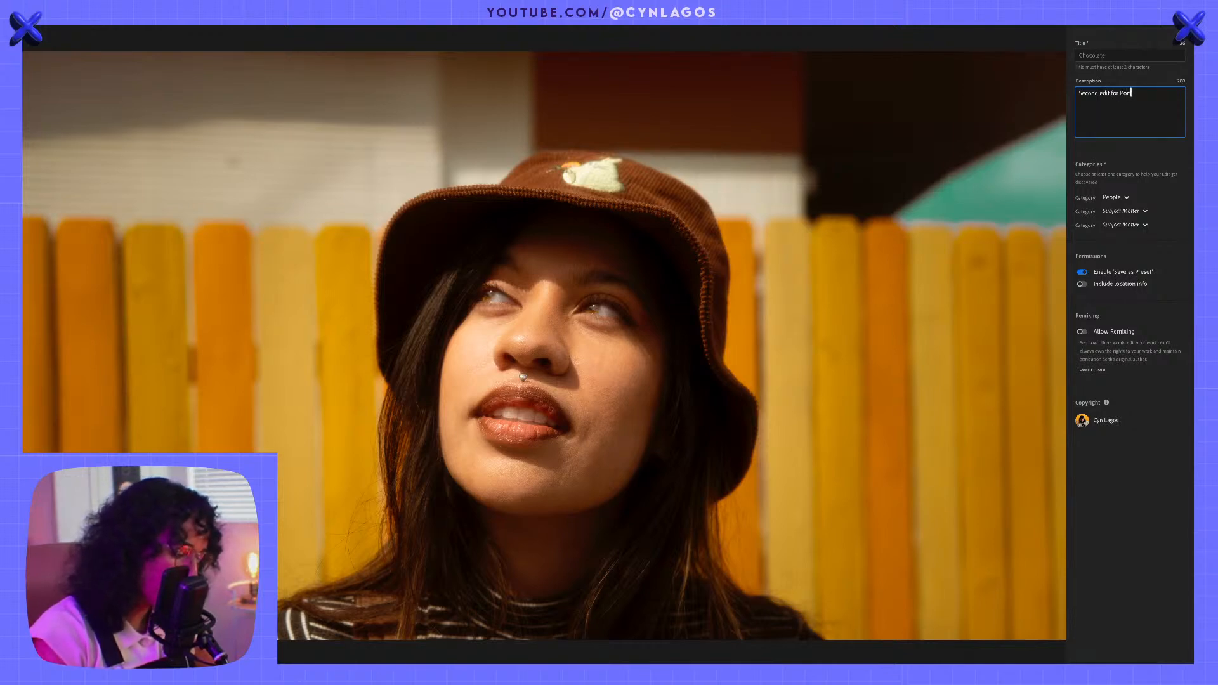
pyautogui.write('rait')
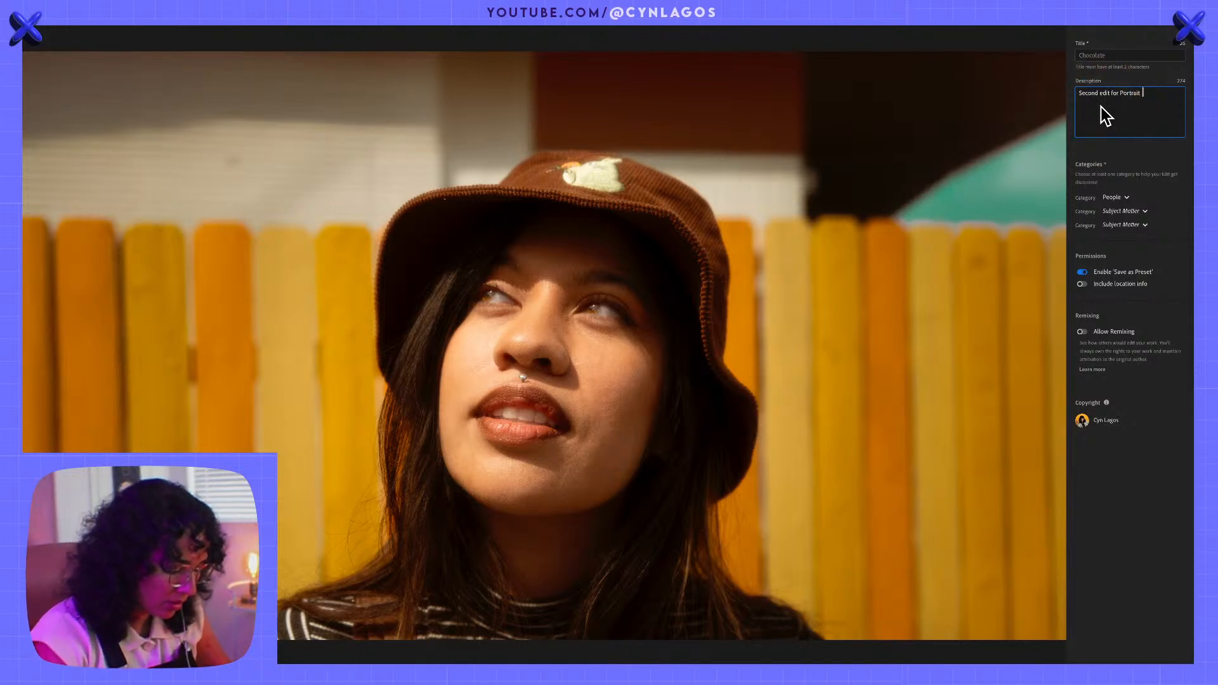
pyautogui.write(' with l')
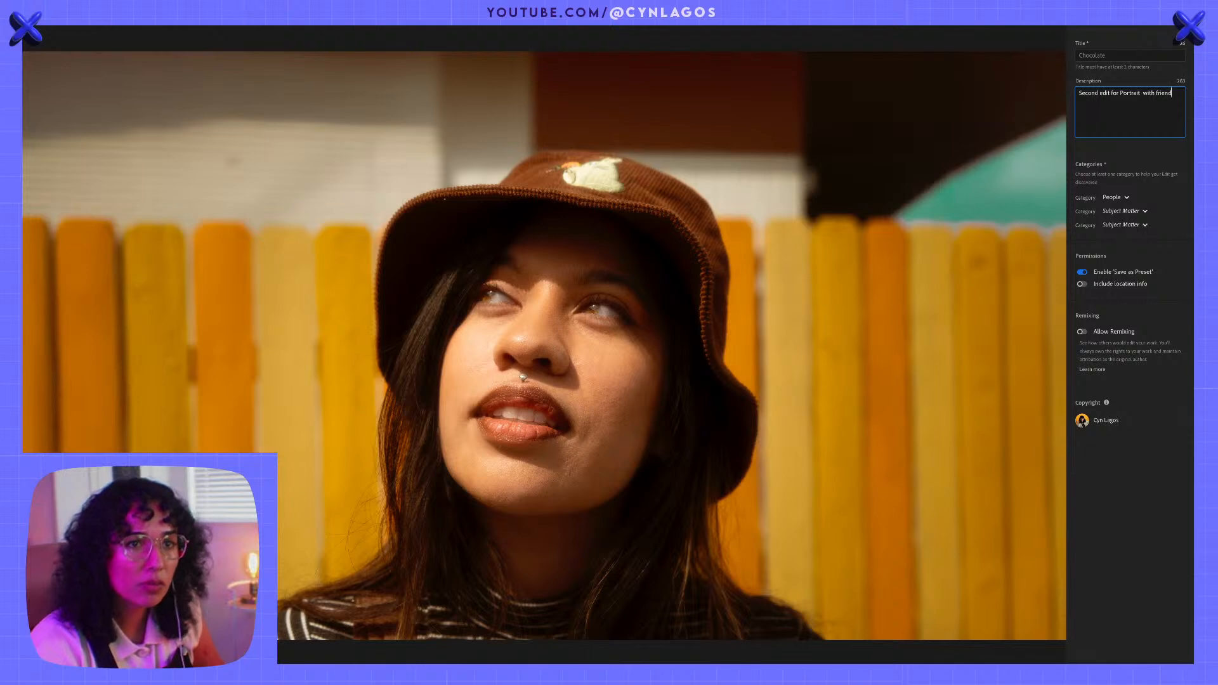
pyautogui.write('riend se')
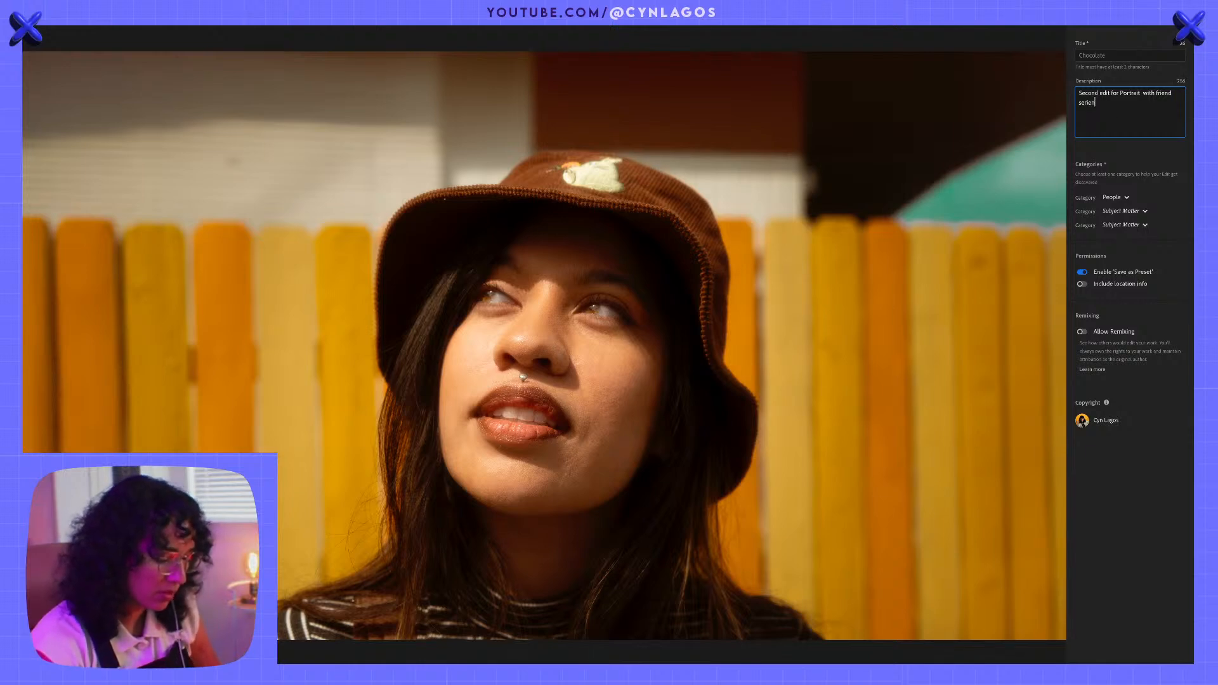
pyautogui.write('ries on youtube.com')
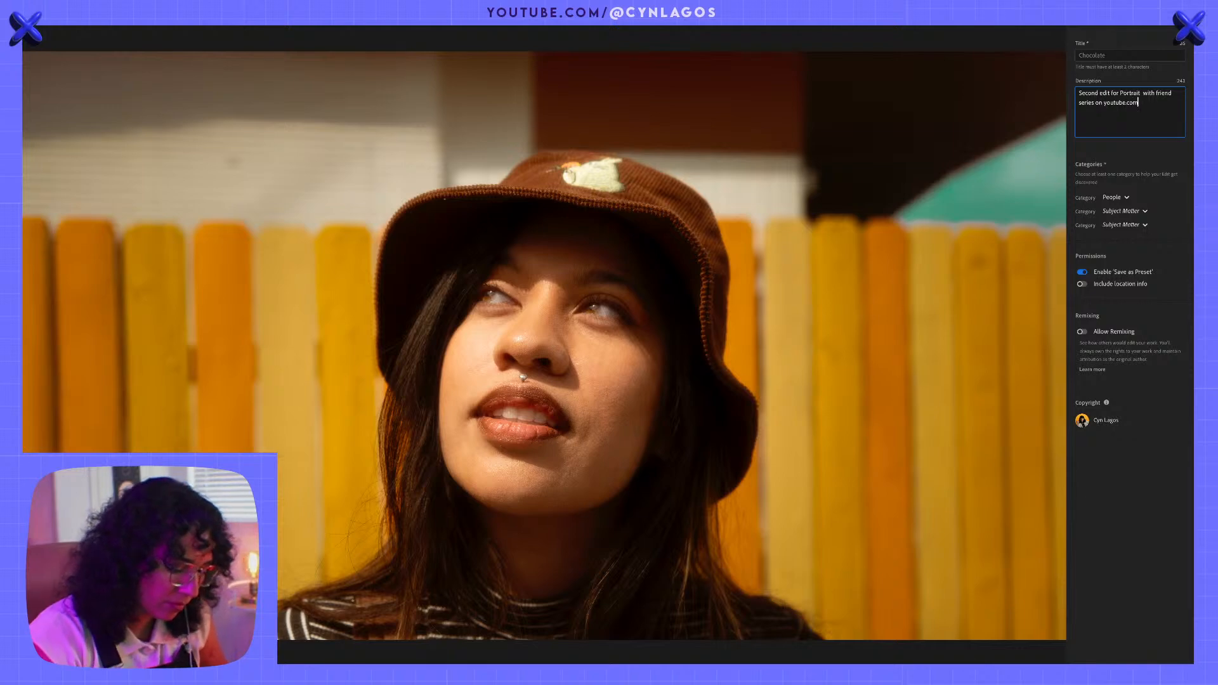
pyautogui.write('/@cynlagos')
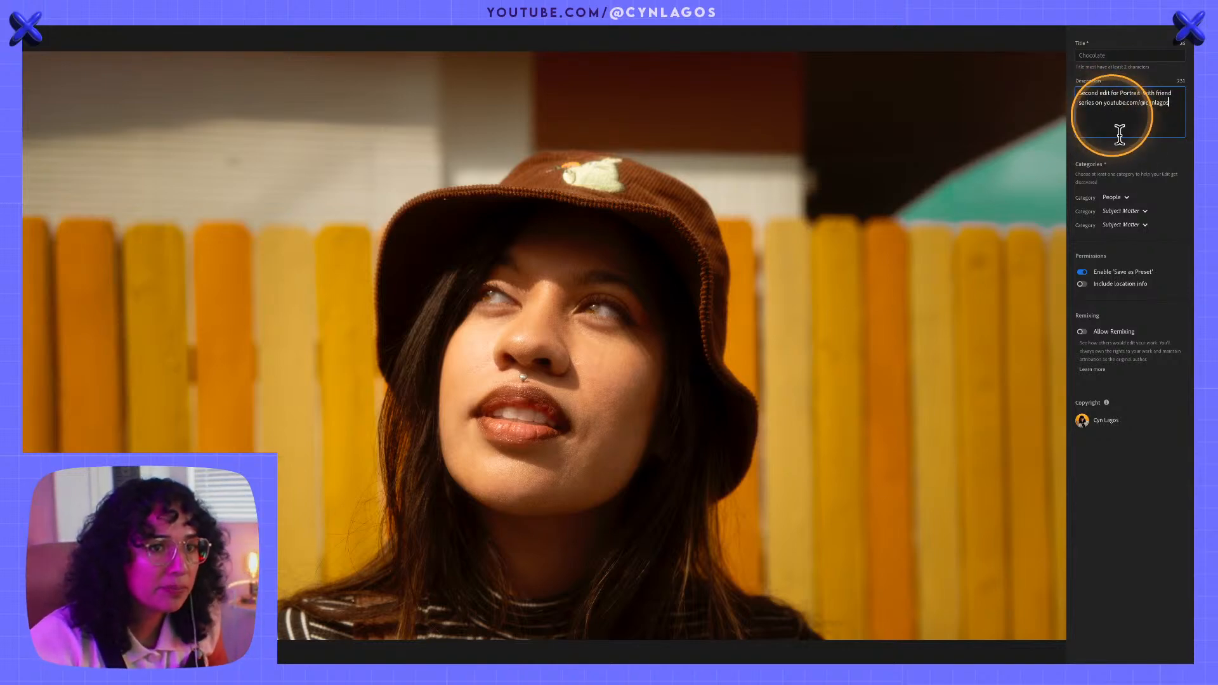
# - Keep People as the first category and set the other two categories to Lifestyle and Urban
pyautogui.click(1121, 198)
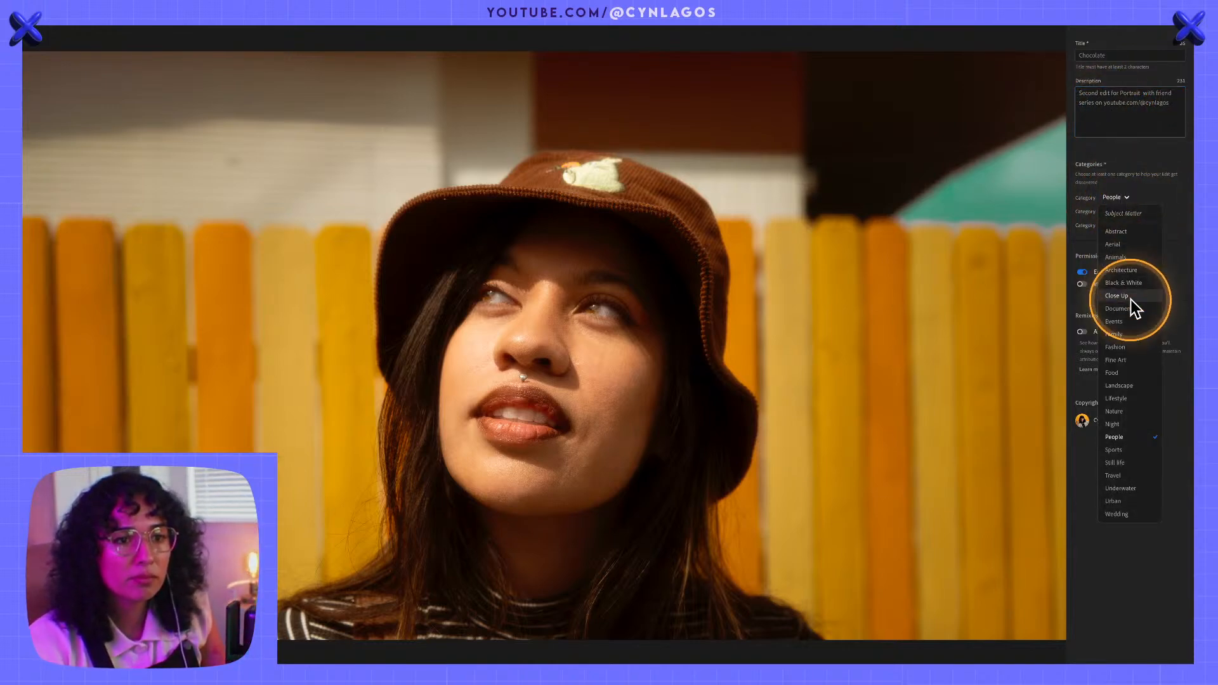
pyautogui.click(1132, 199)
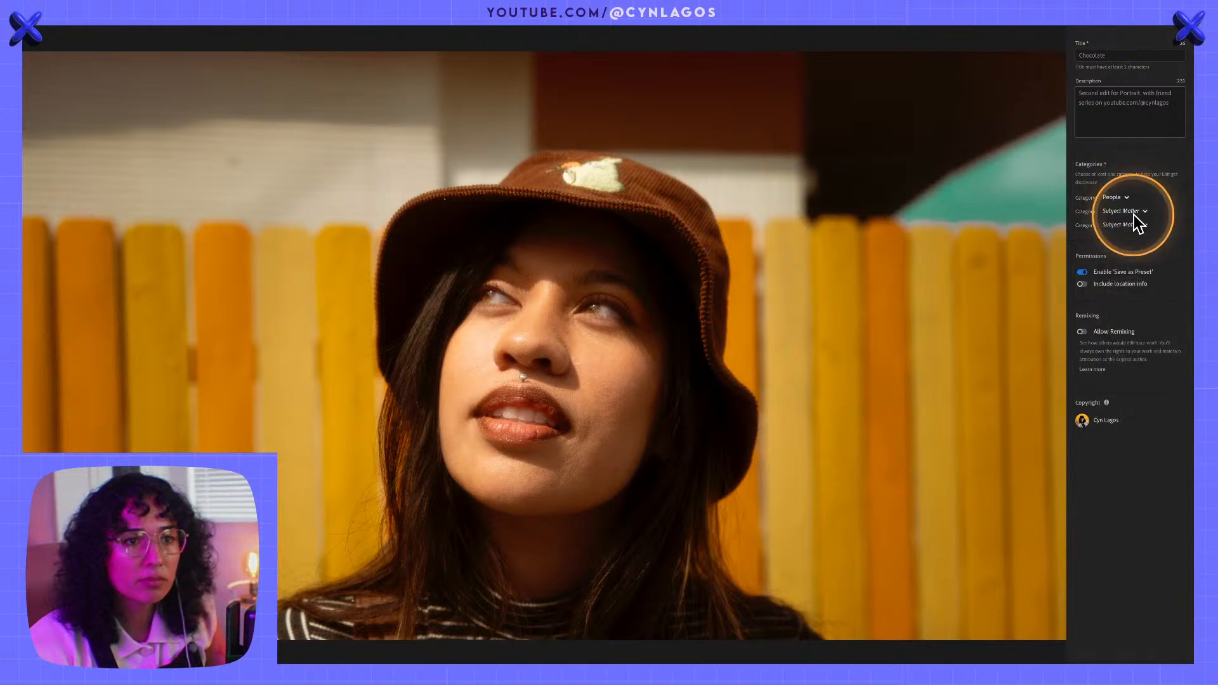
pyautogui.click(1130, 212)
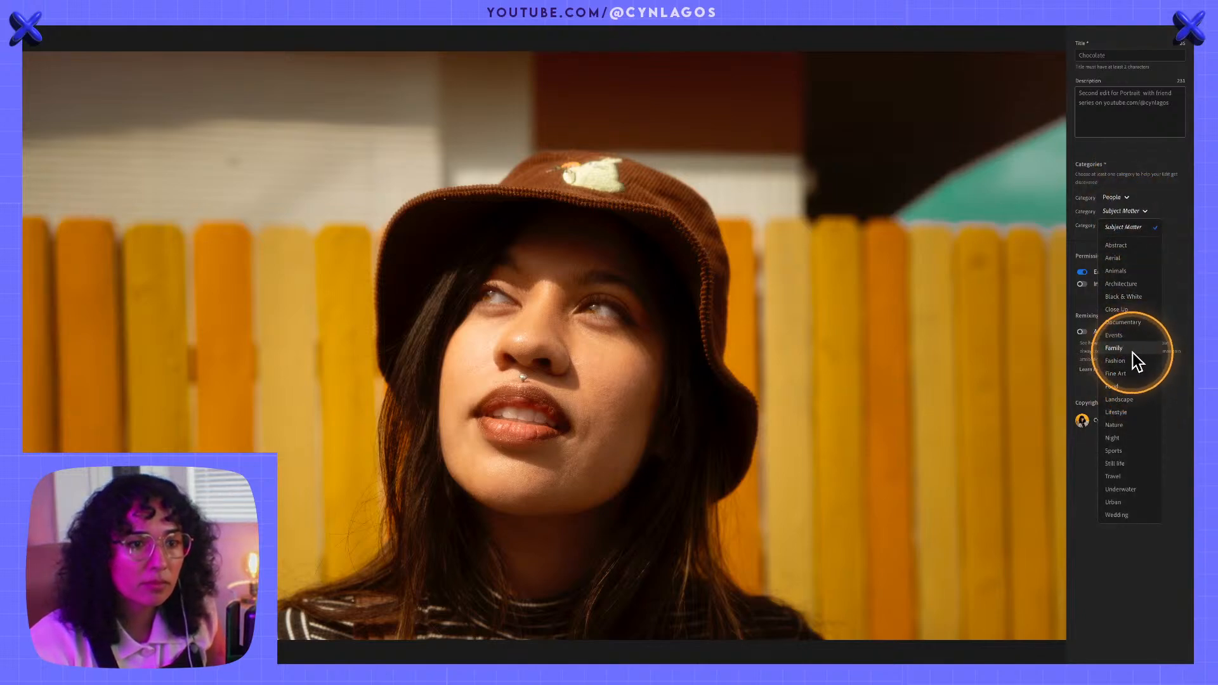
pyautogui.click(1137, 413)
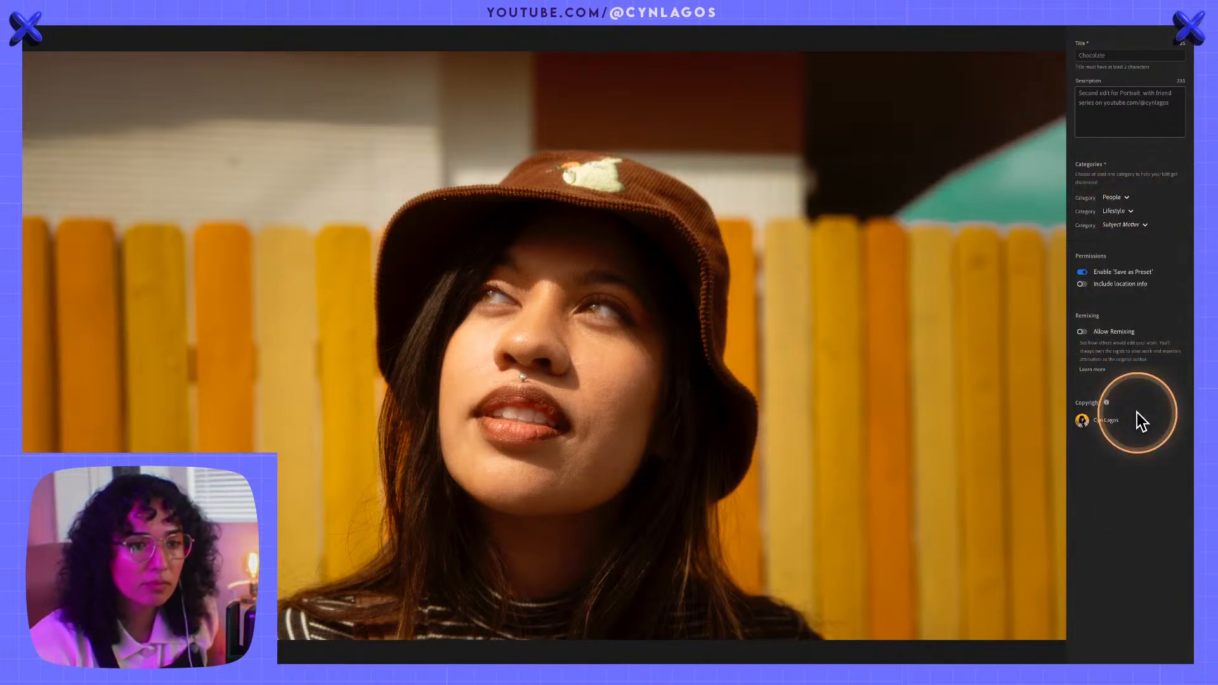
pyautogui.click(1123, 226)
pyautogui.click(1121, 504)
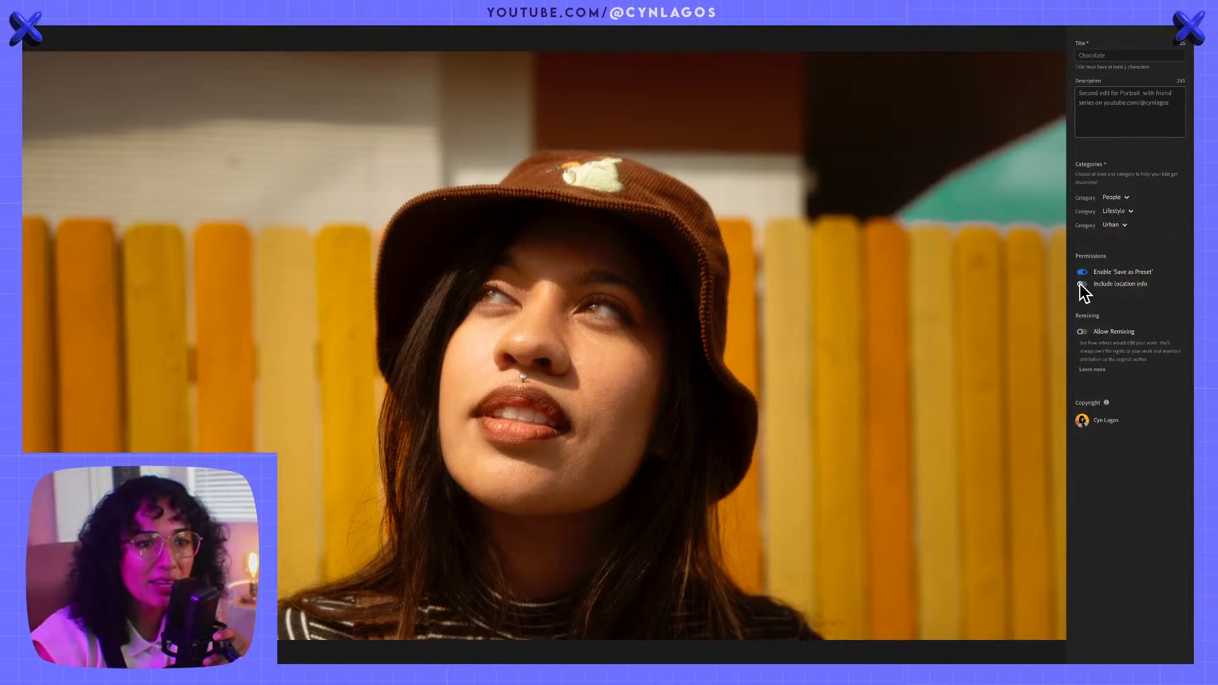
# - Allow remixing of the edit and submit it to the community
pyautogui.click(1083, 332)
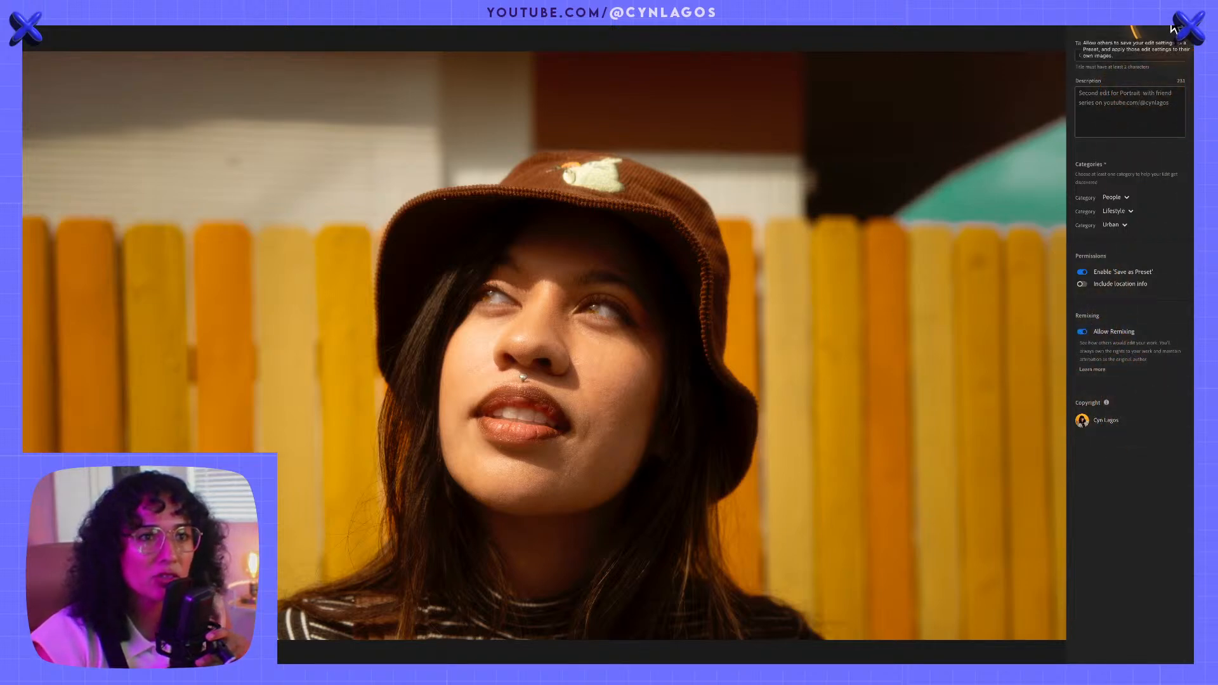
pyautogui.click(1177, 41)
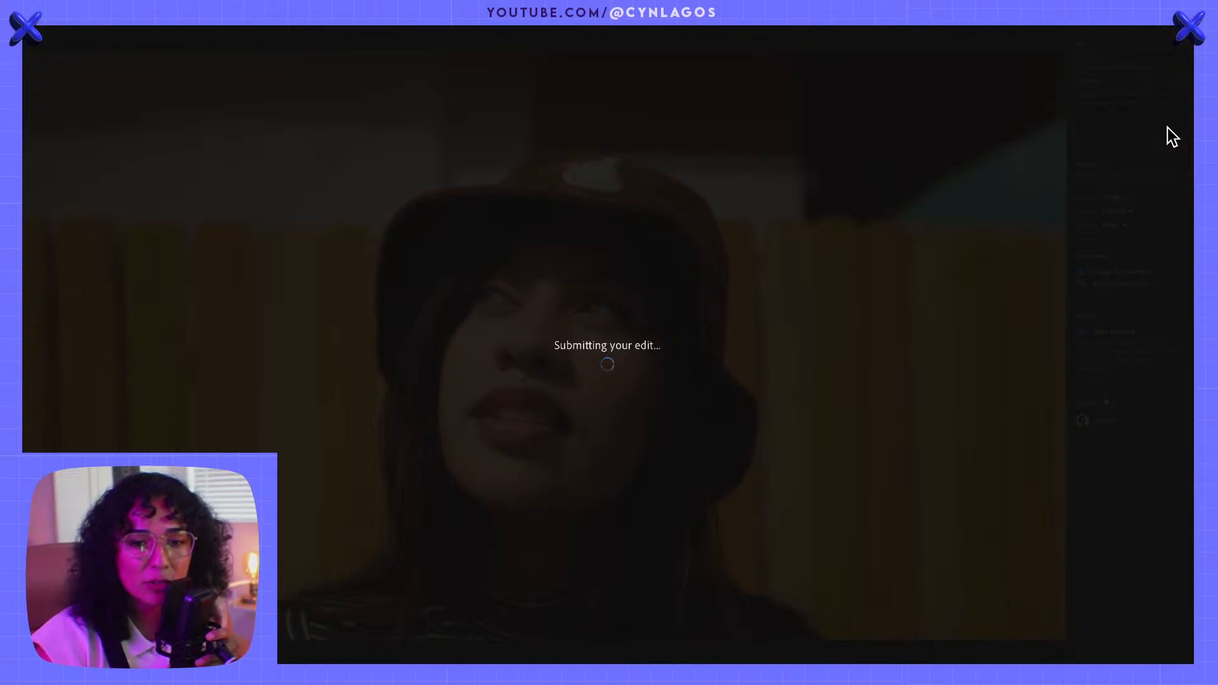
pyautogui.click(489, 265)
pyautogui.click(366, 227)
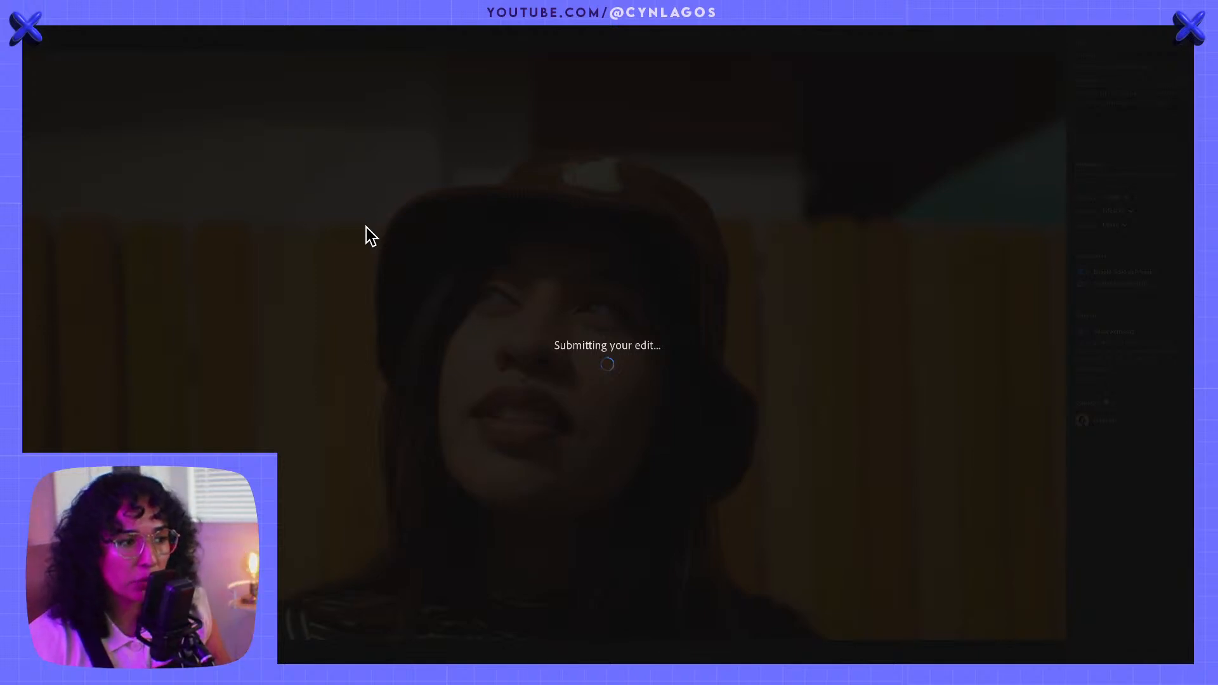
pyautogui.click(438, 193)
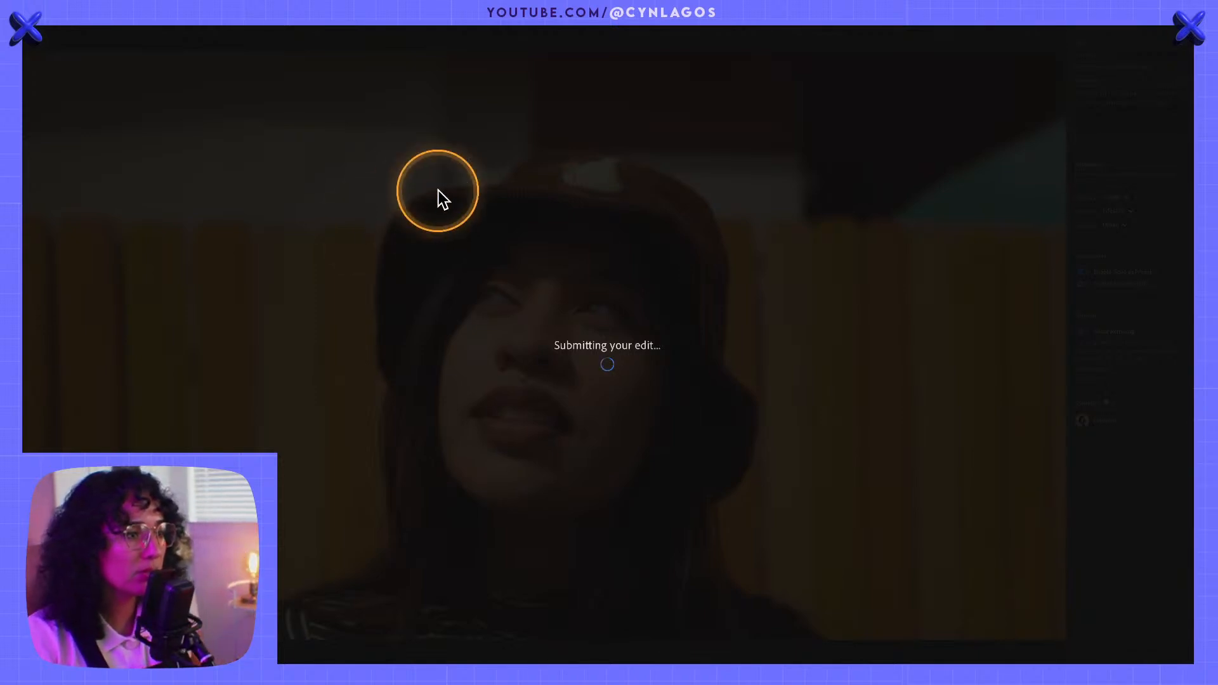
pyautogui.press('super+Tab')
pyautogui.click(428, 339)
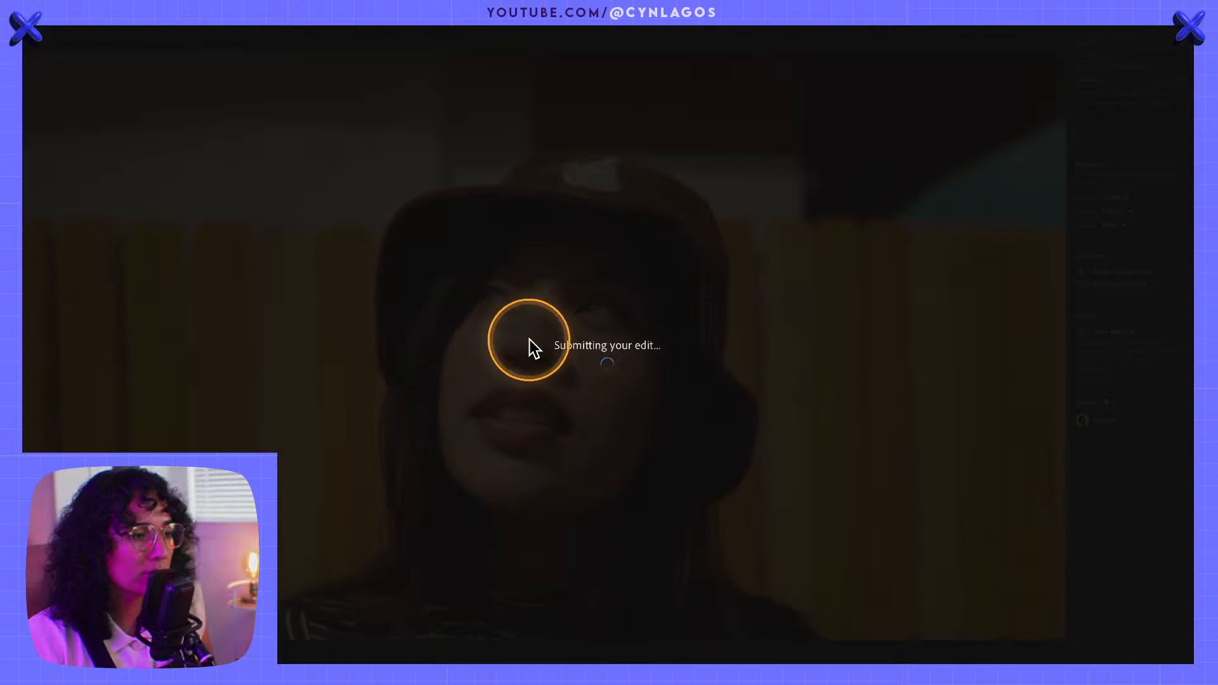